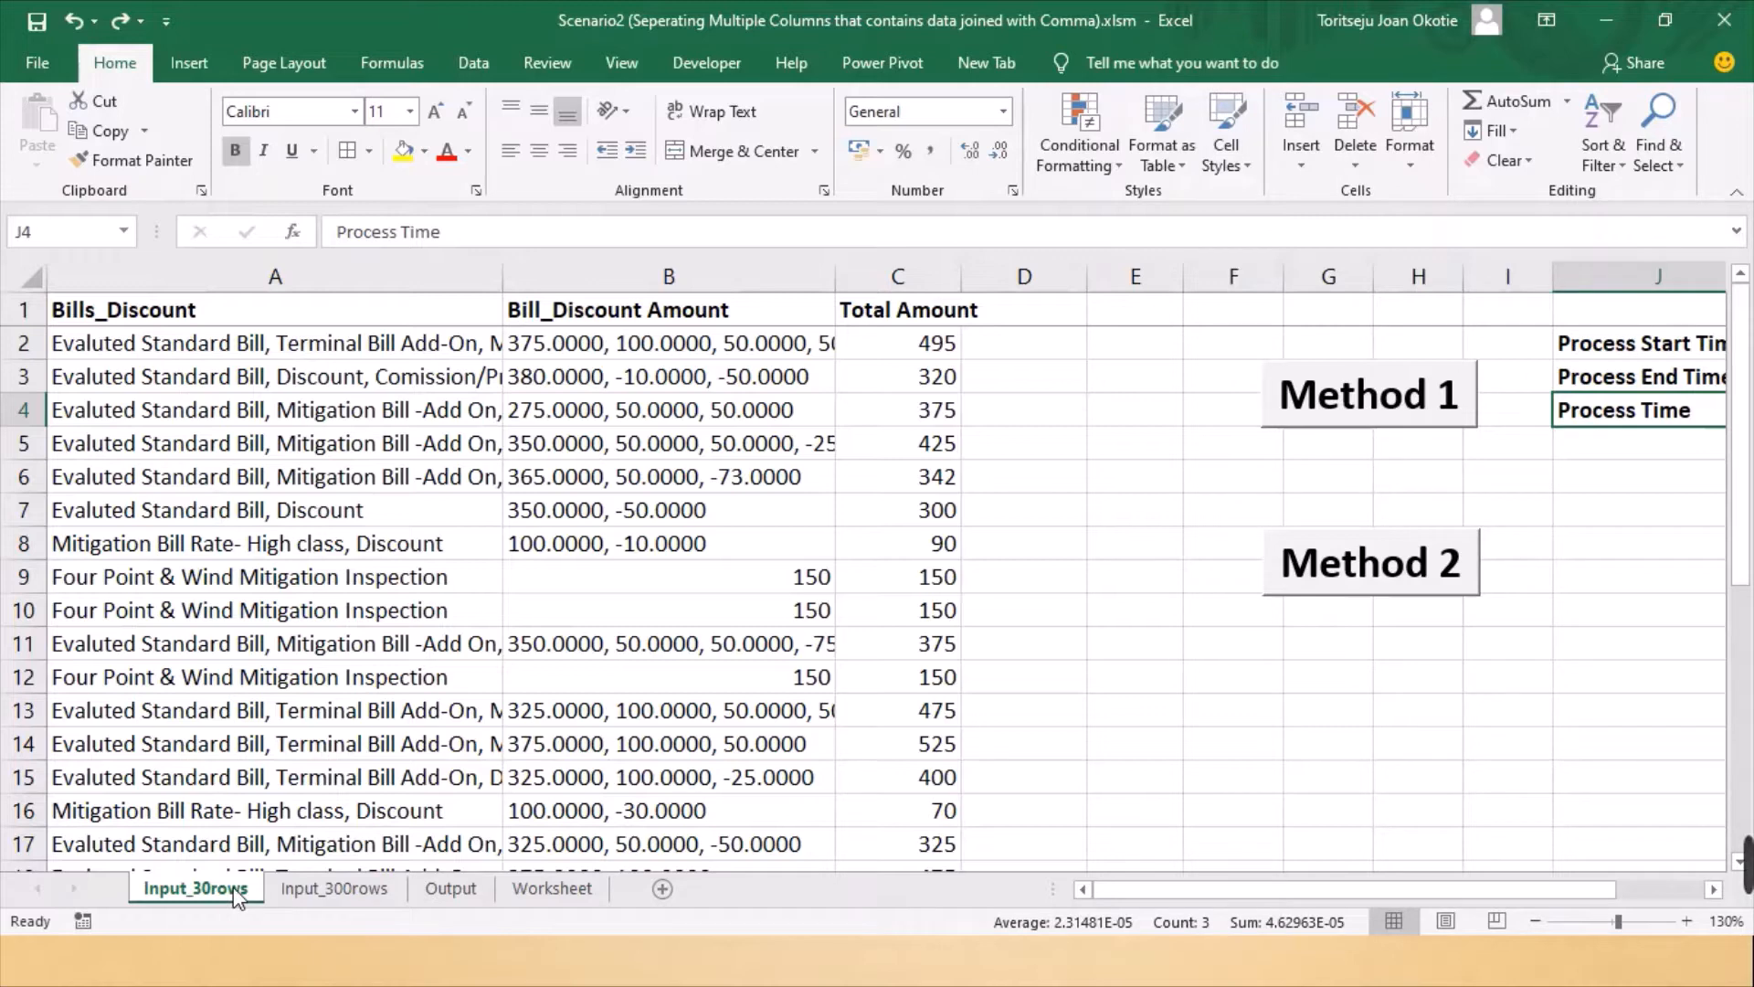
Look through the Input_300rows, Output and Worksheet sheets and return to the Input_30rows sheet
click(320, 891)
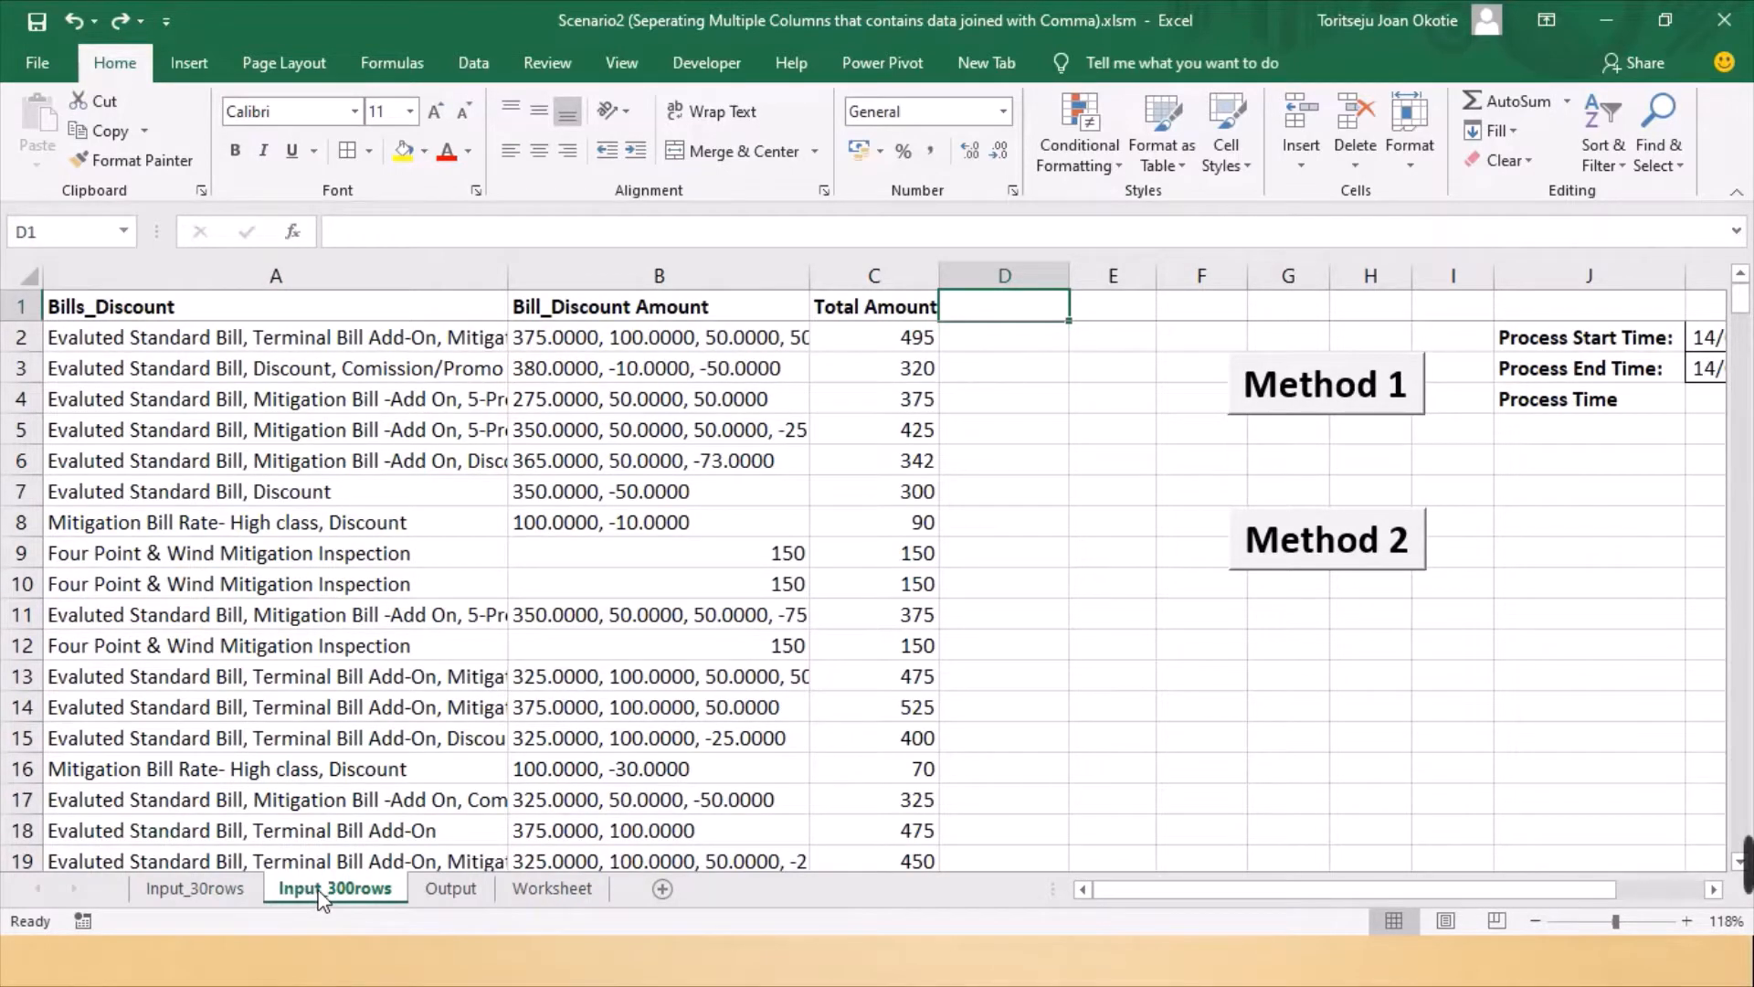
click(442, 888)
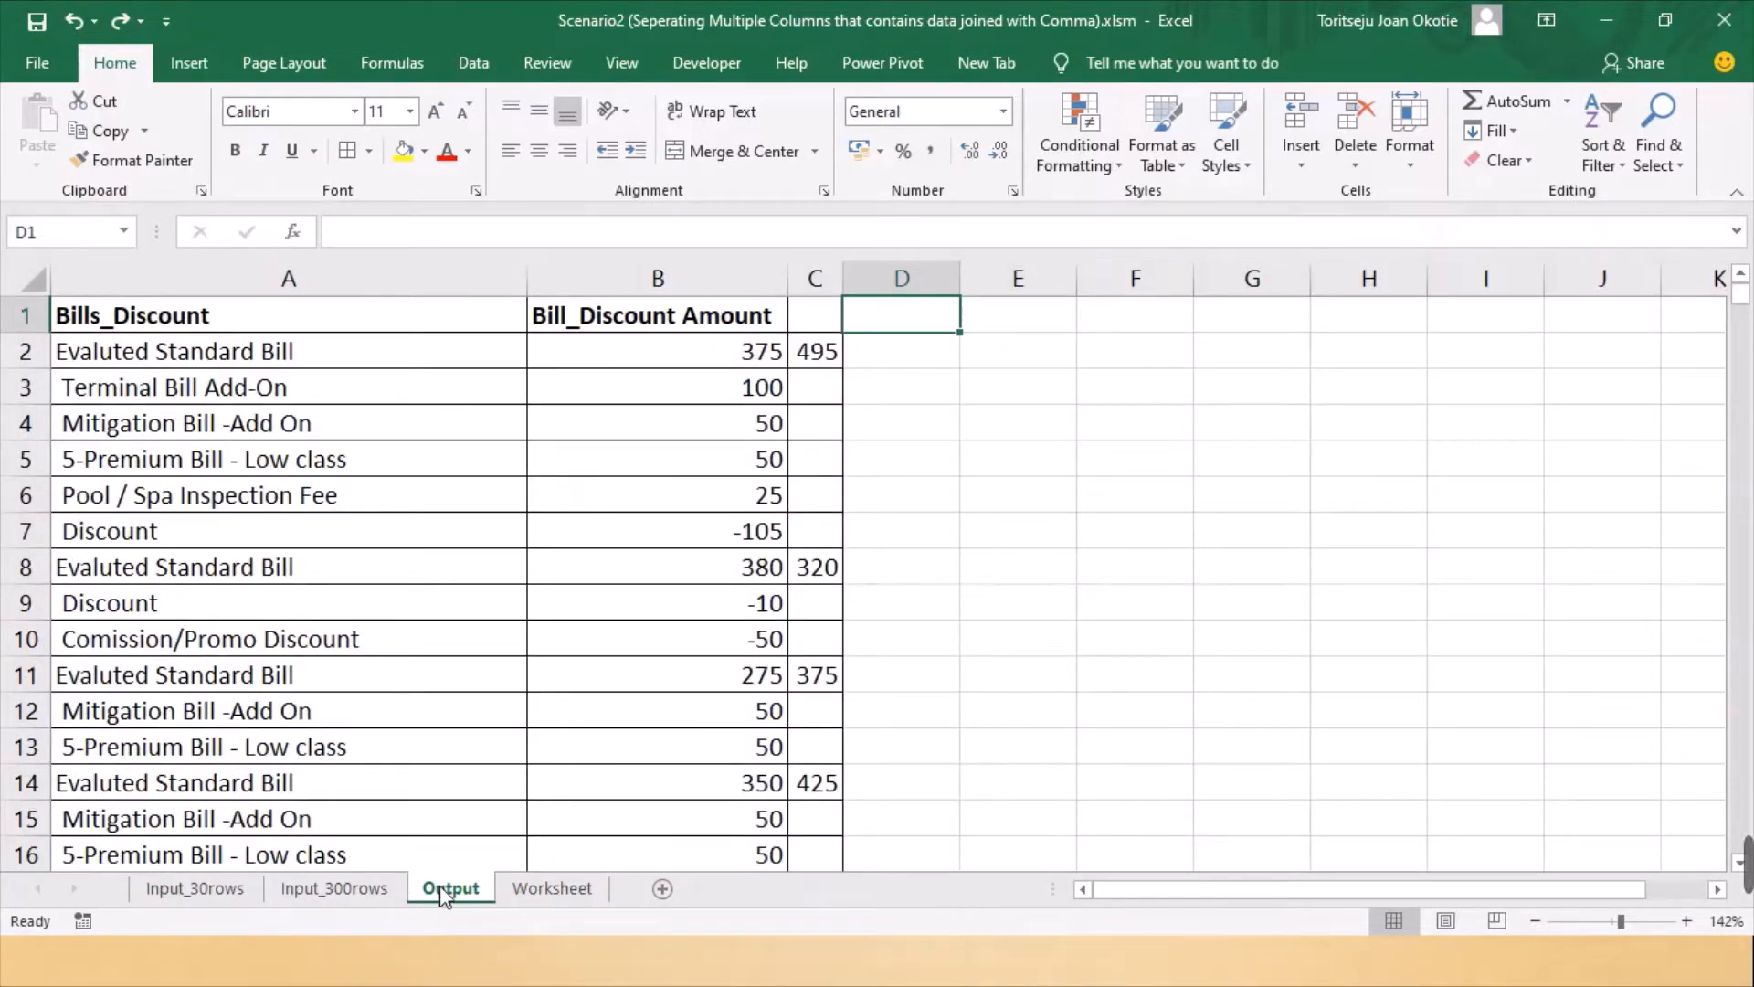
click(535, 890)
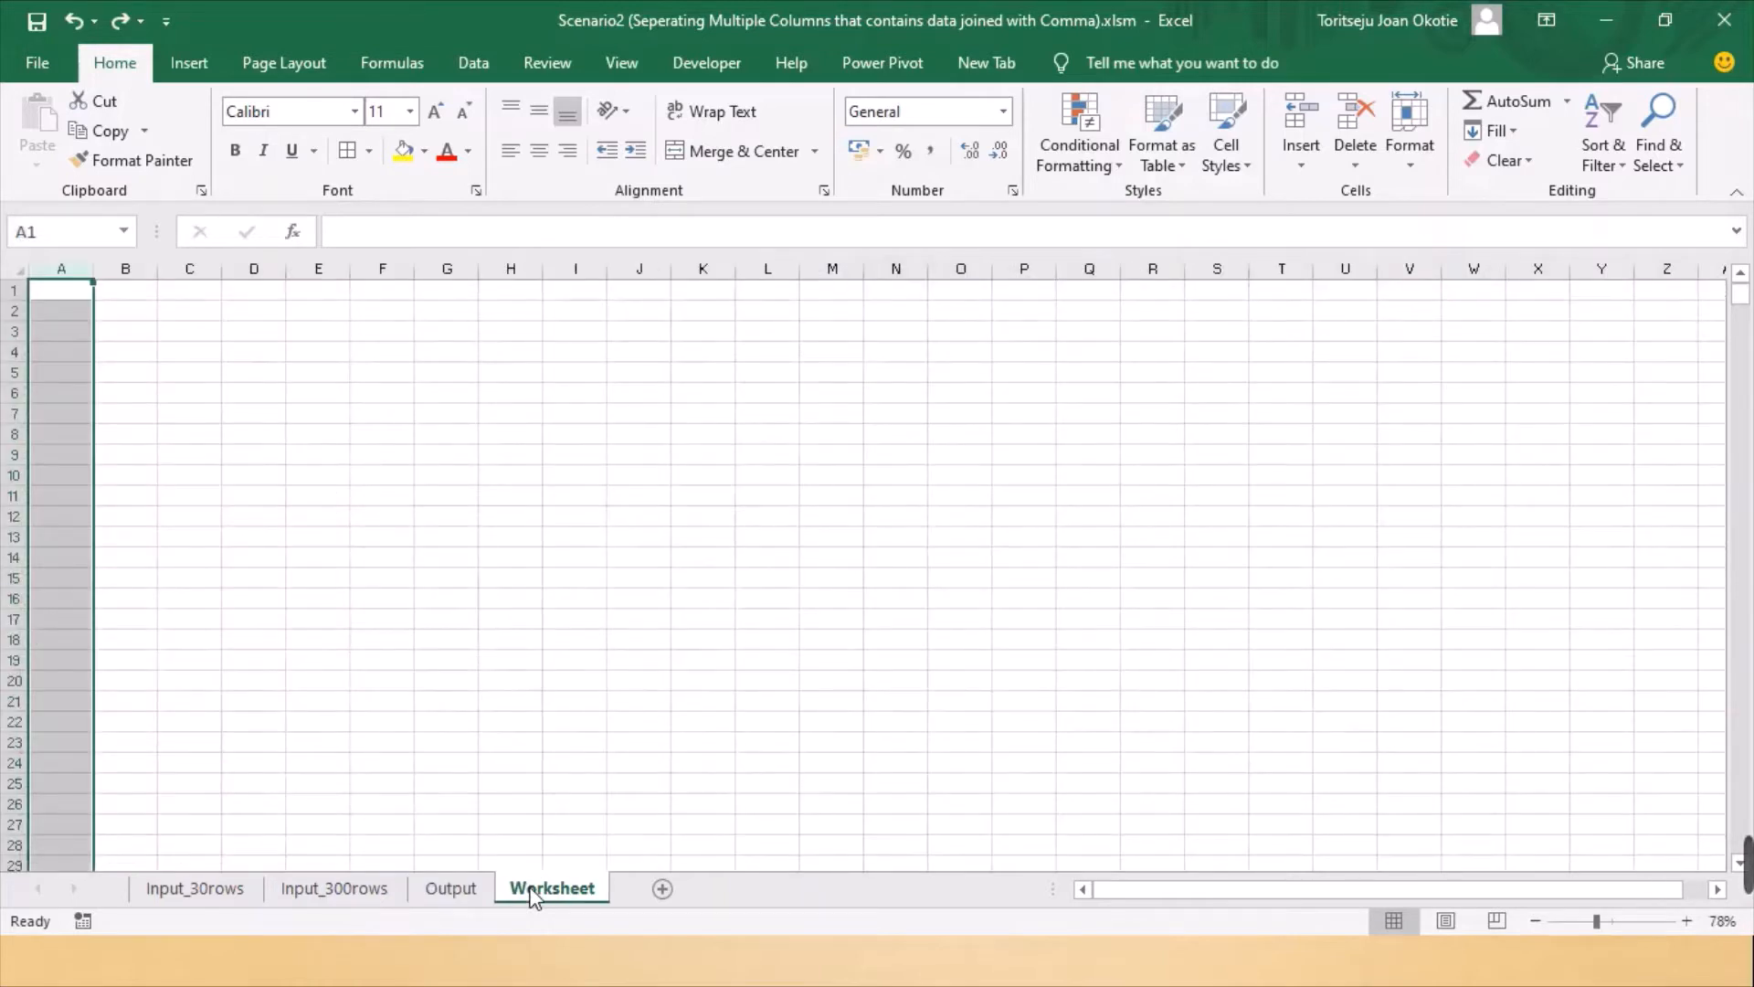
click(182, 886)
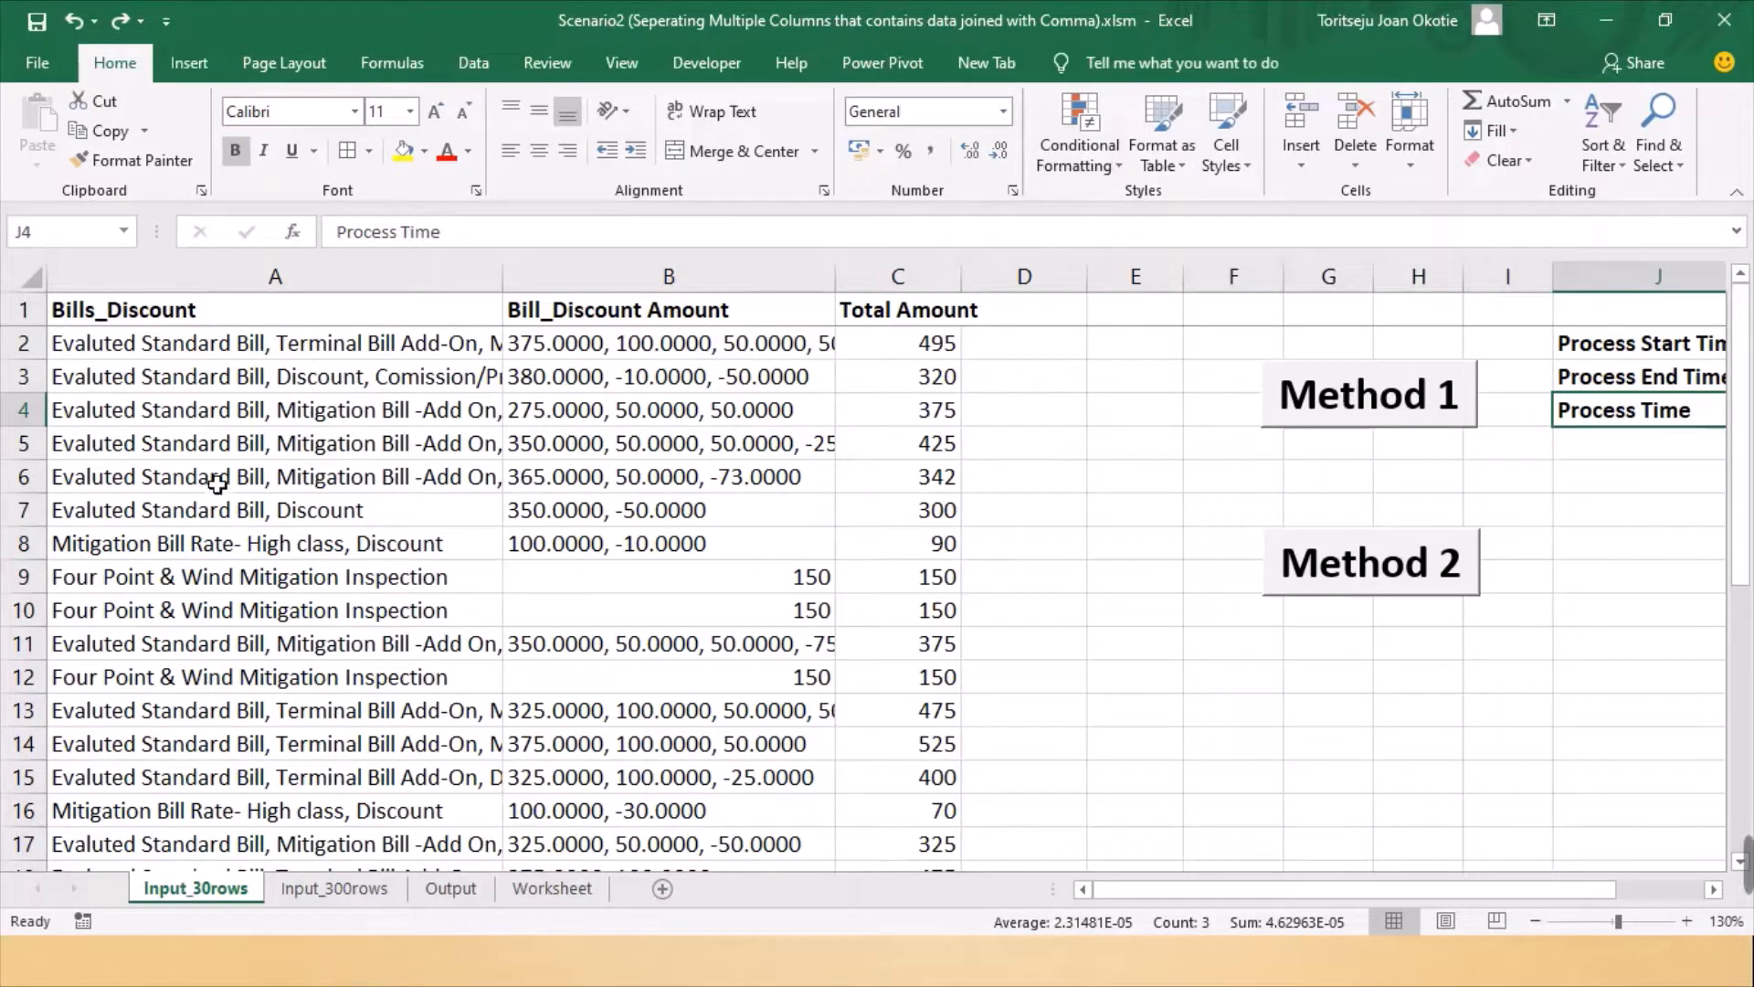
Delete all cells on the Output sheet to leave it empty
click(451, 890)
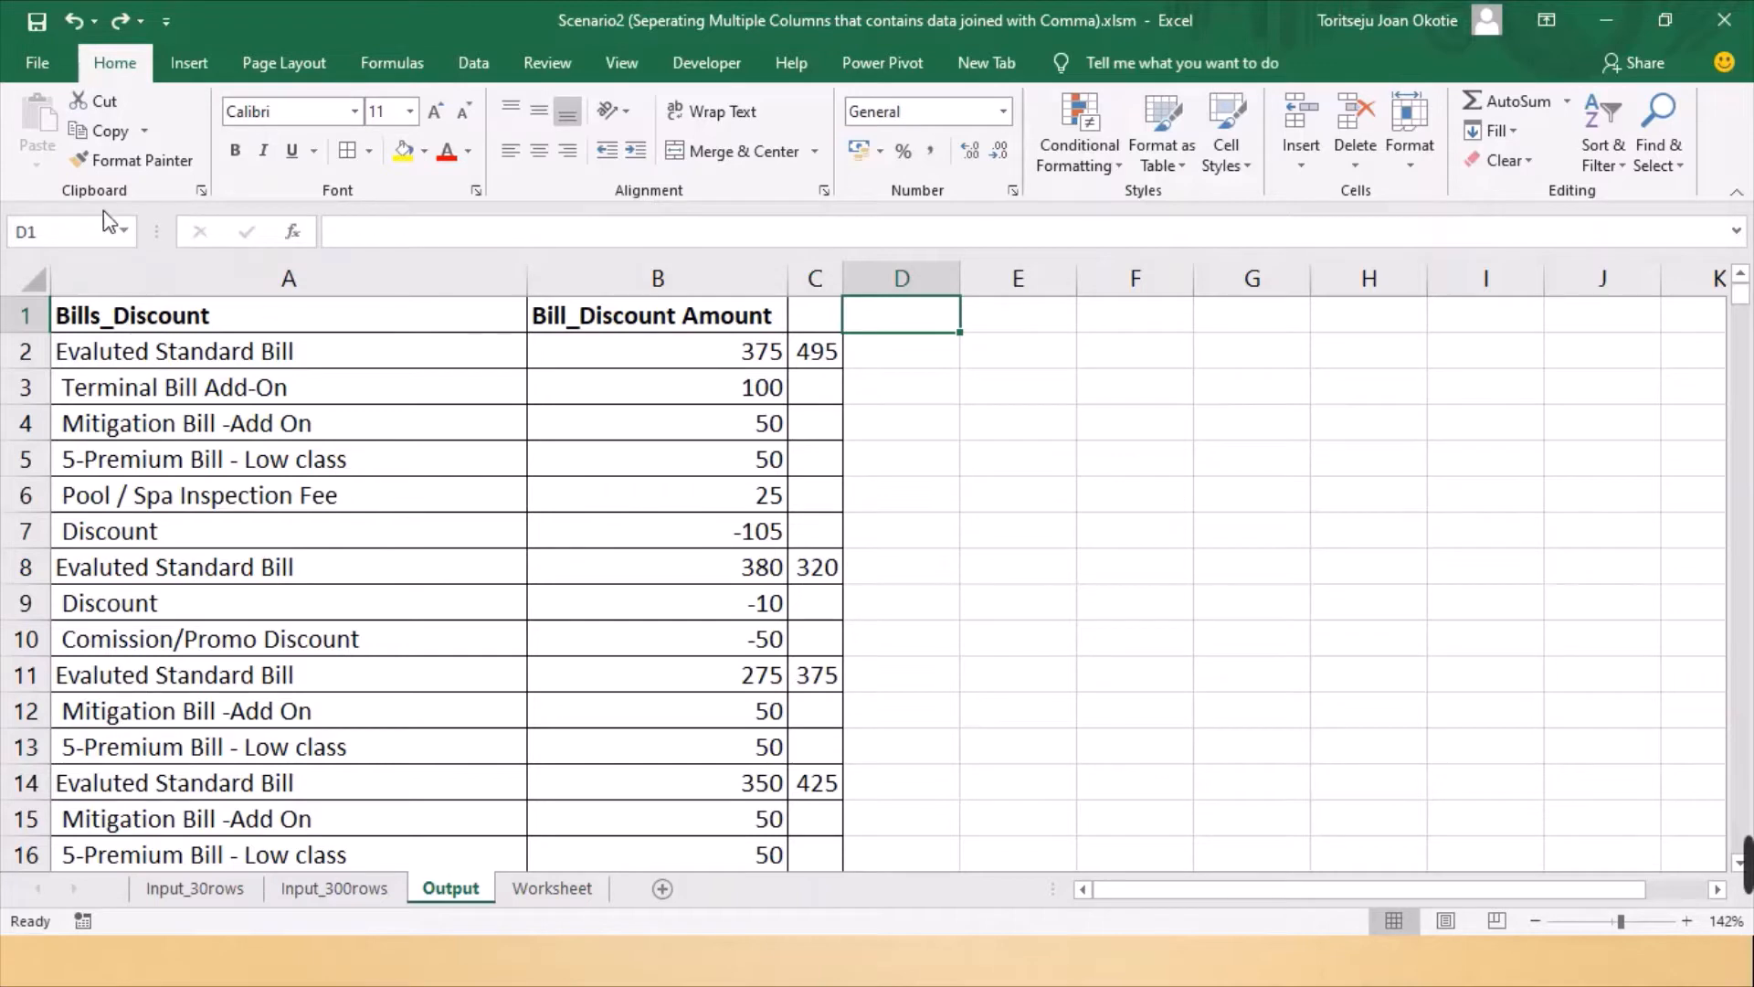
click(50, 284)
right_click(46, 282)
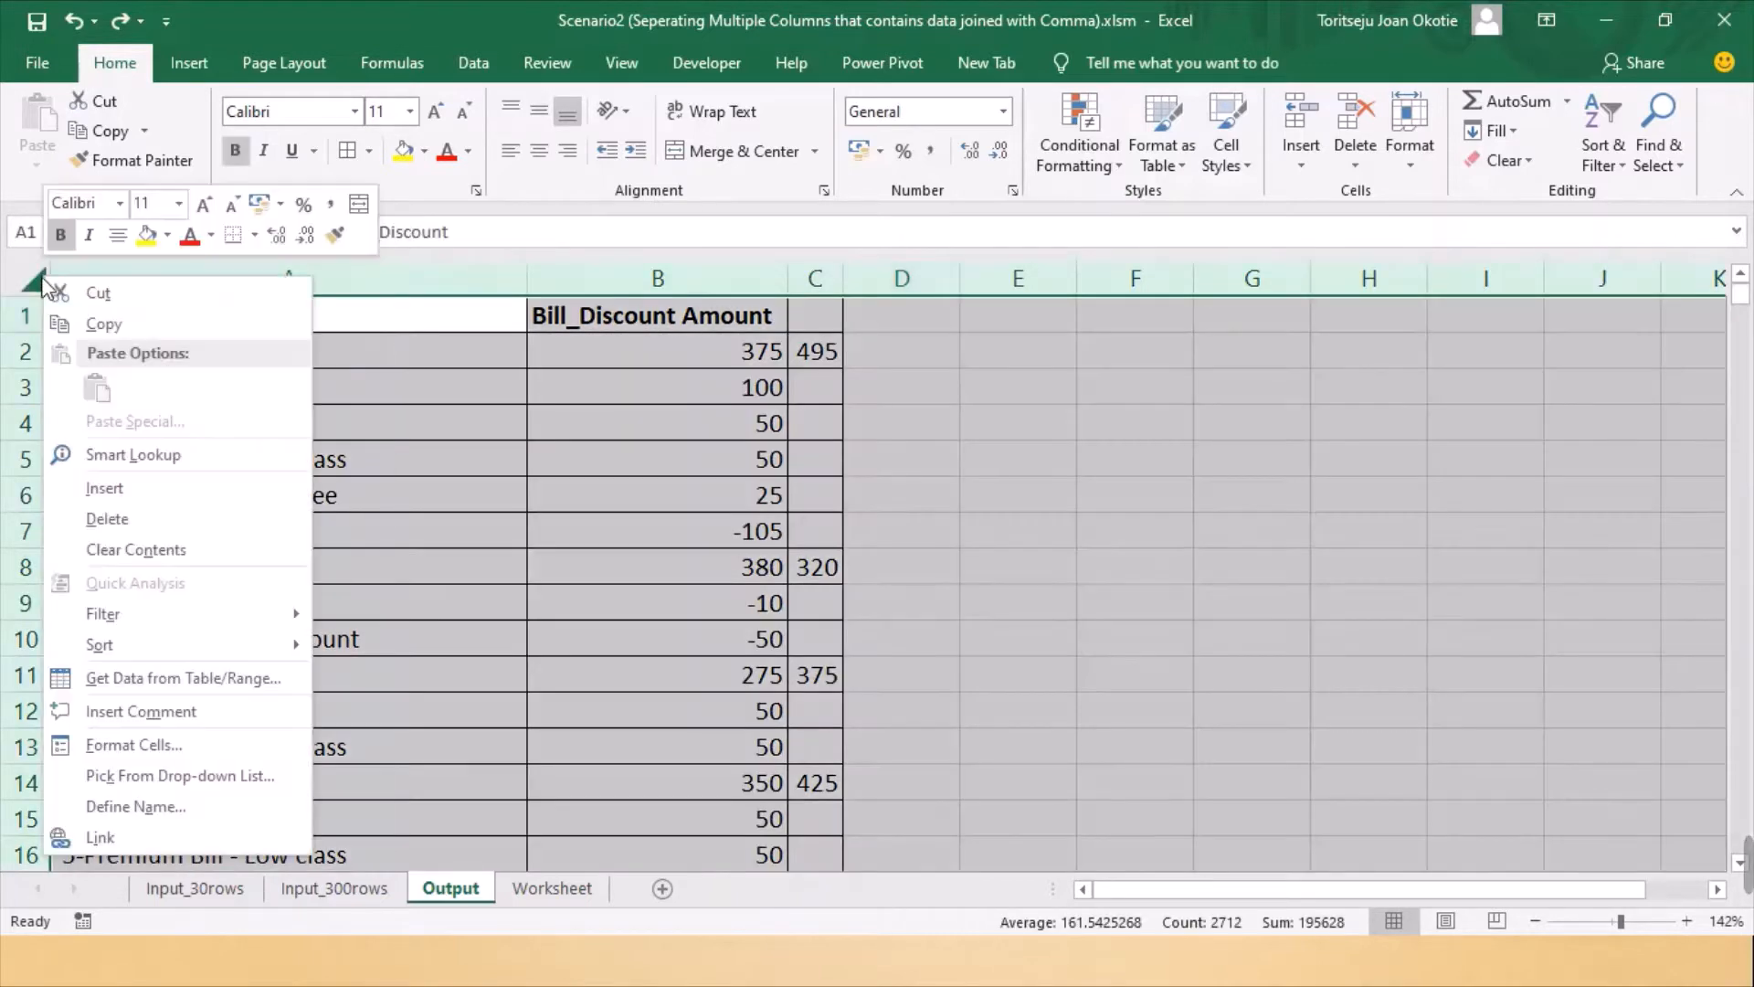
click(119, 523)
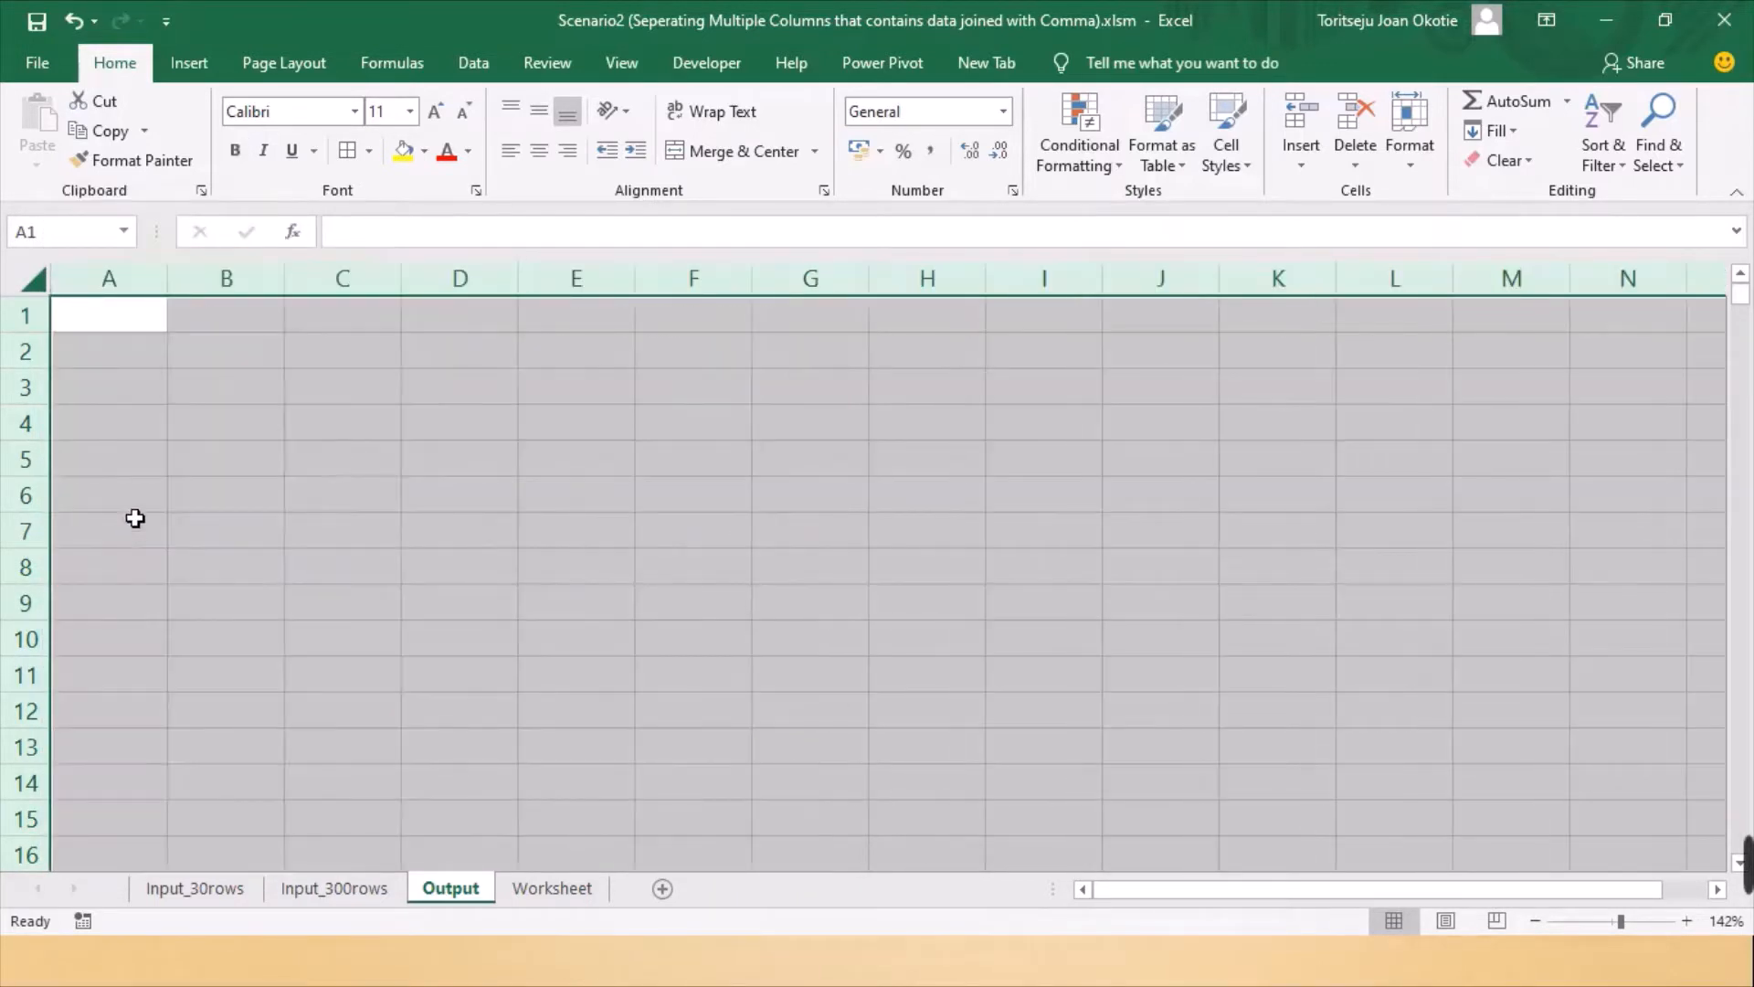
click(357, 334)
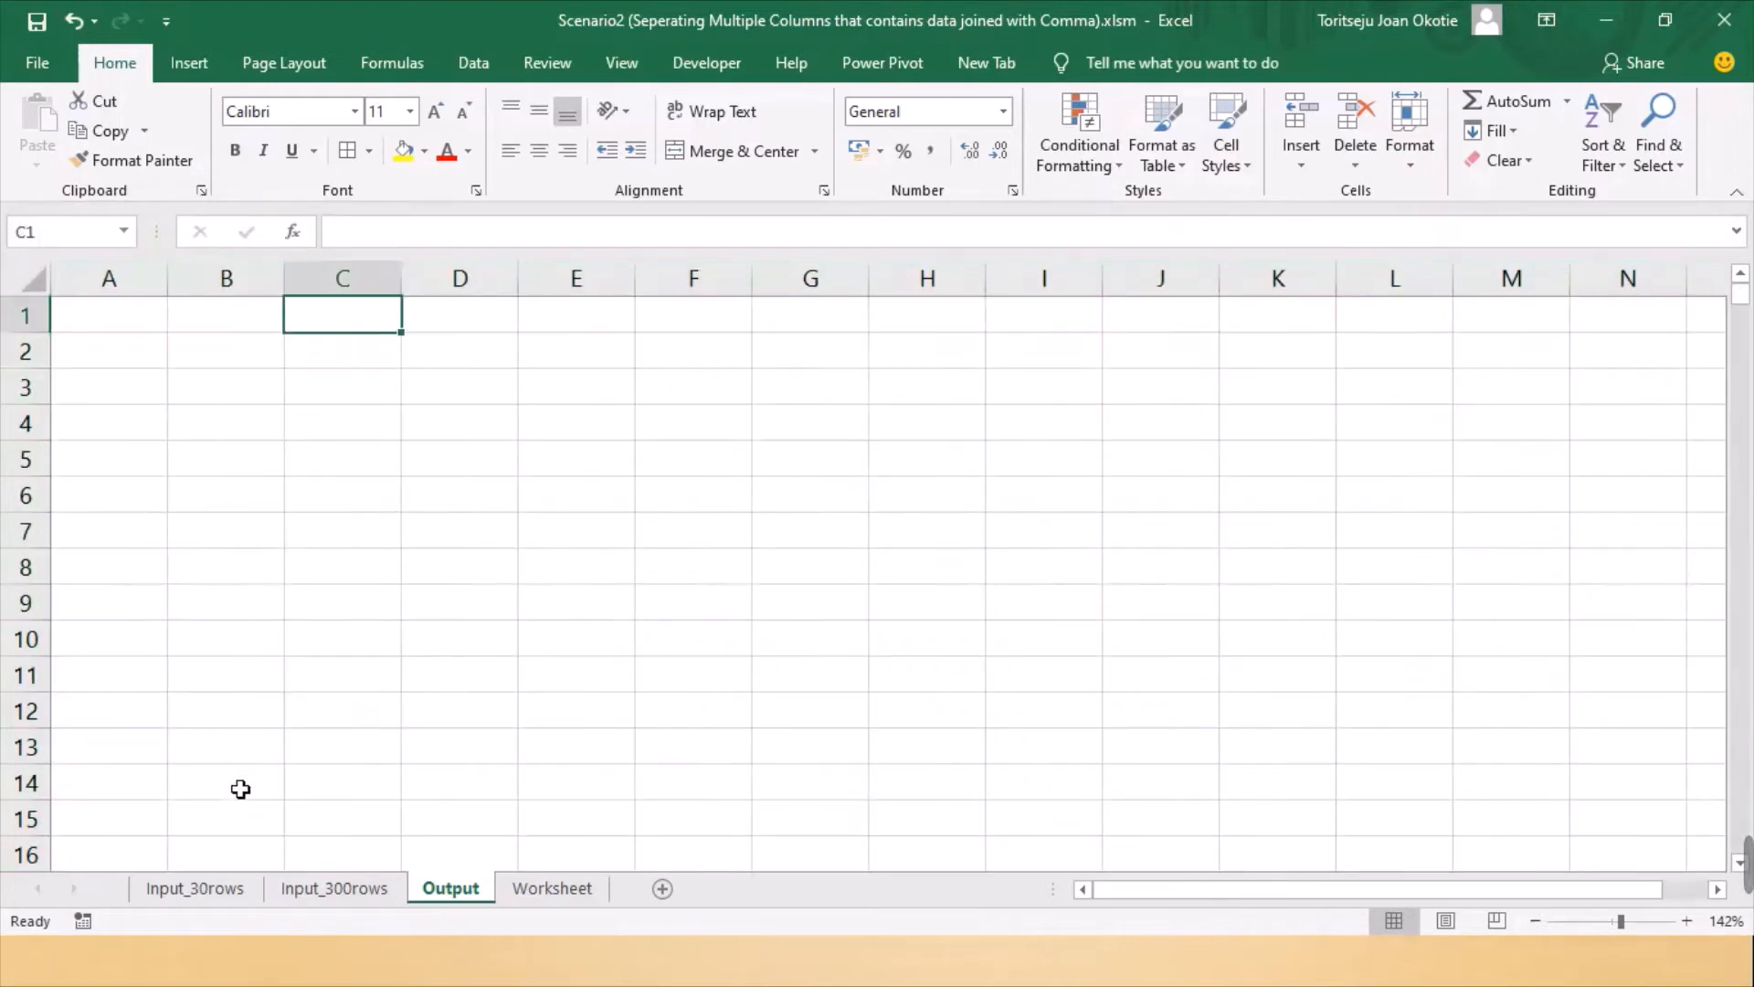
Copy the three column headers in A1:C1 of Input_30rows to cell A1 of the Output sheet
click(183, 889)
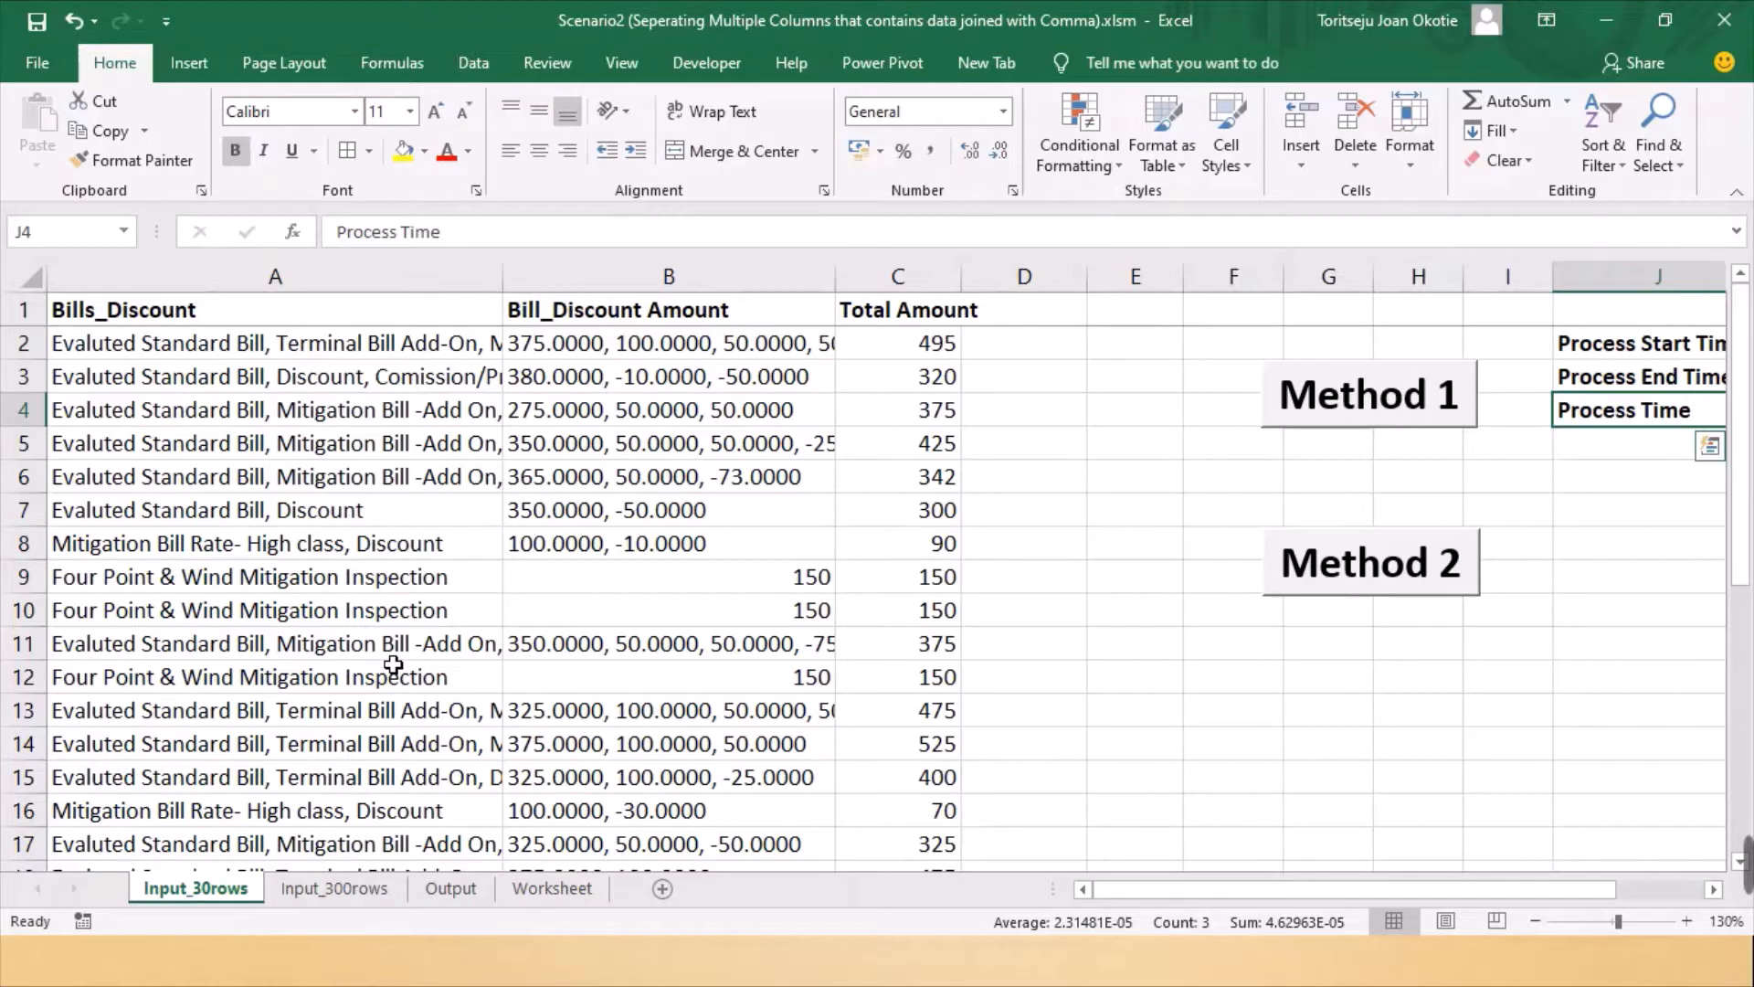
click(365, 323)
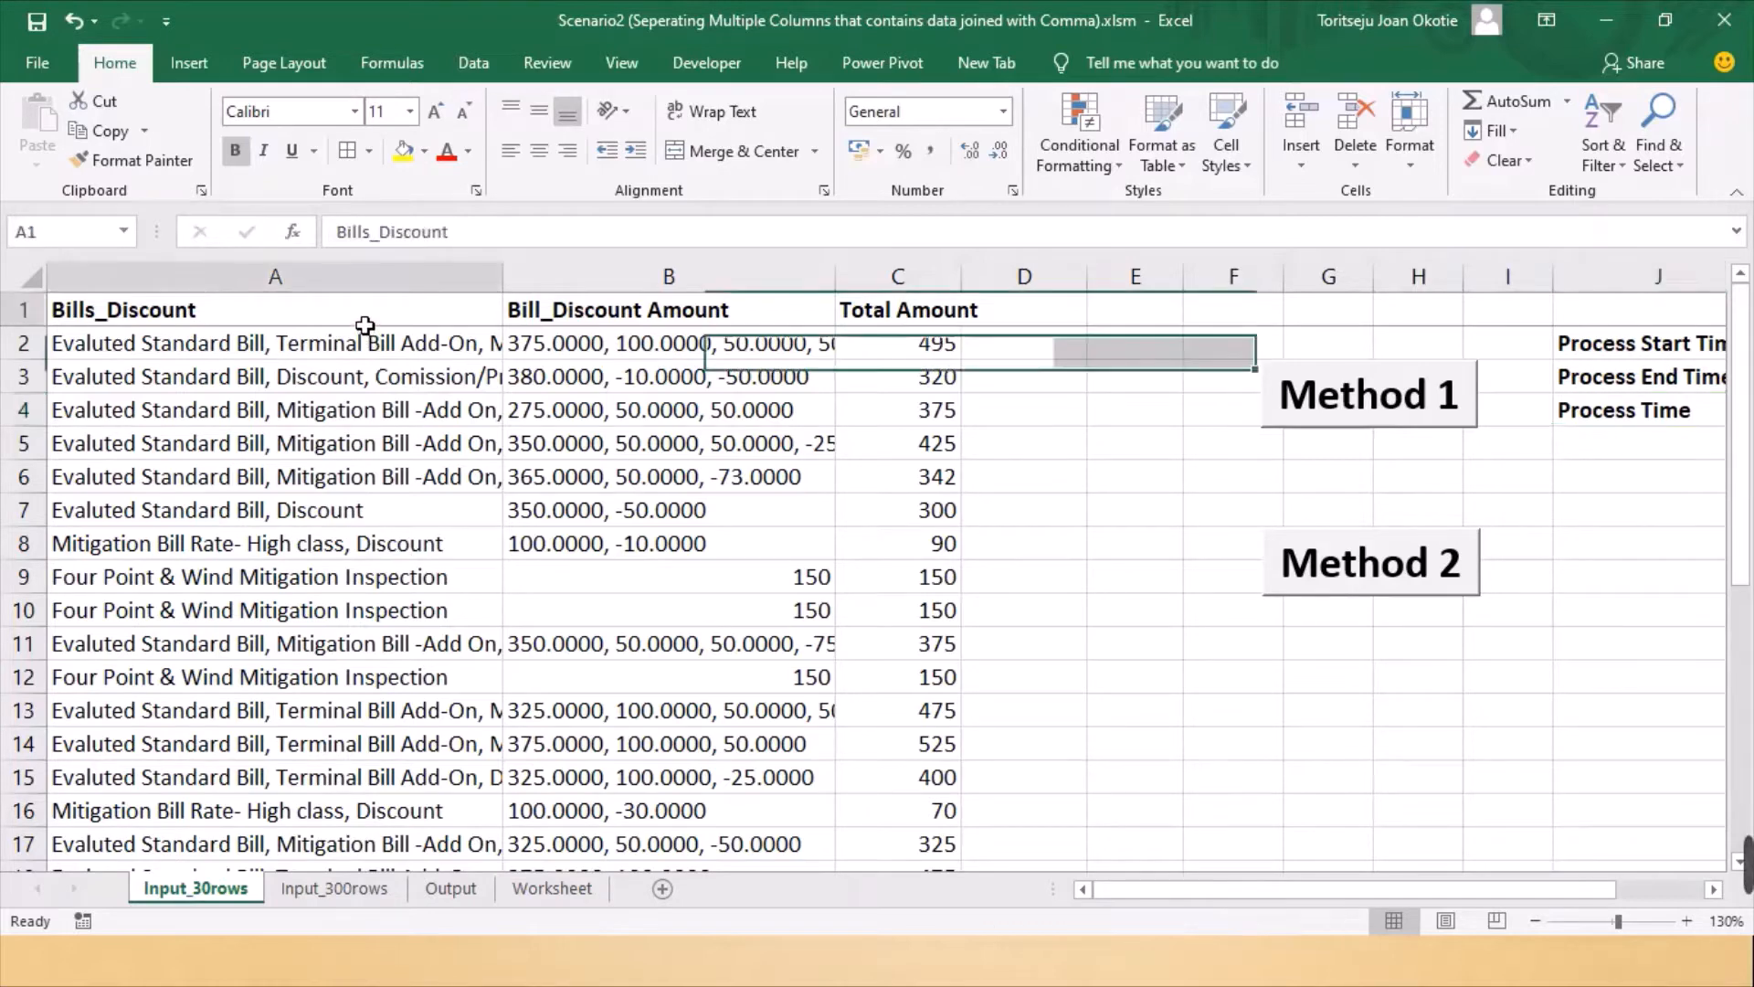
key(shift+Right)
key(shift+Right)
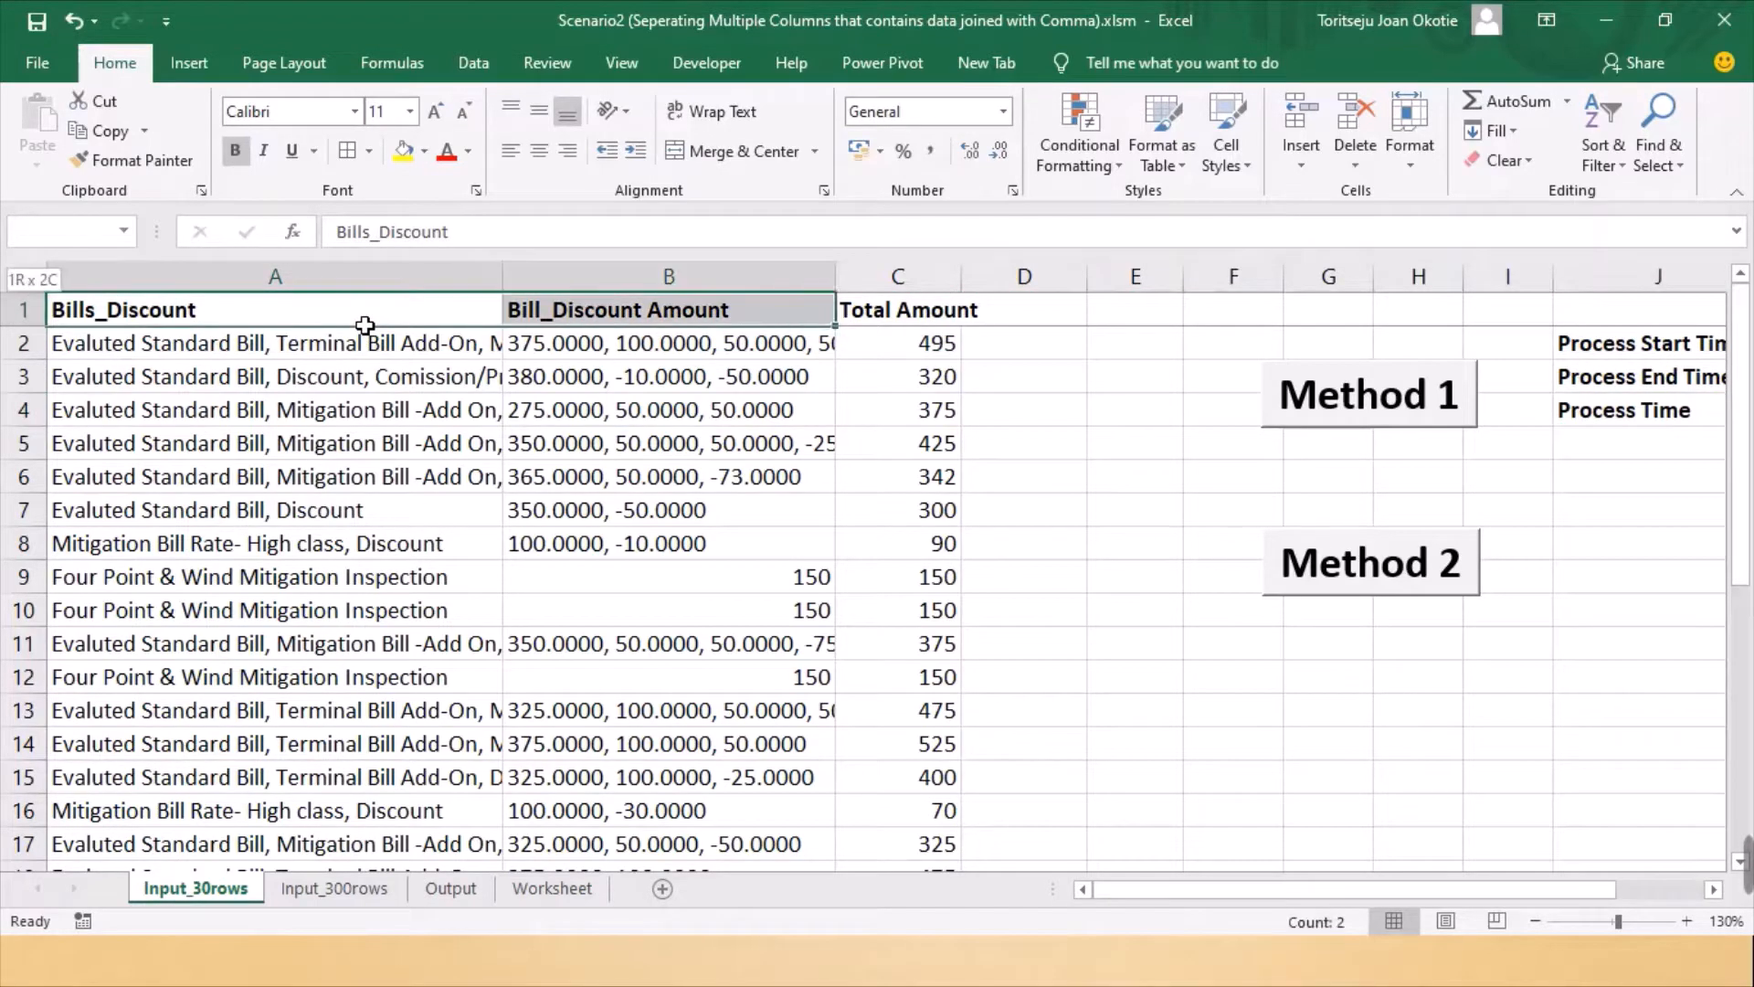
key(ctrl+c)
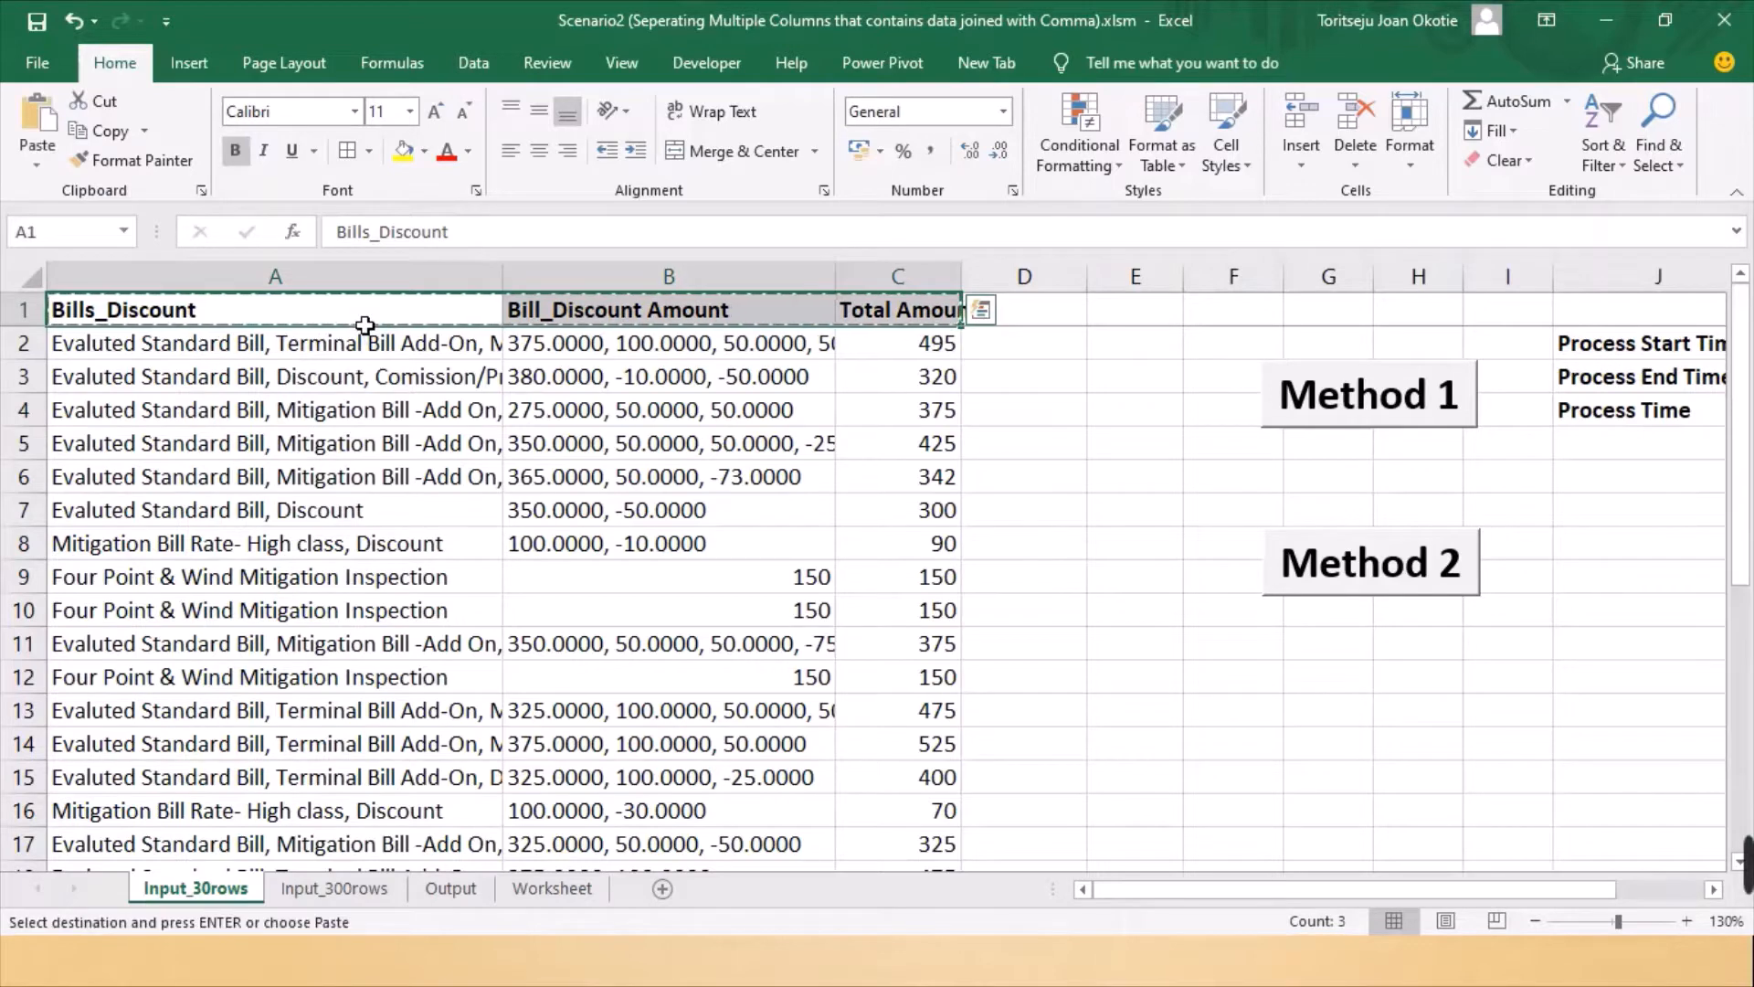
click(452, 889)
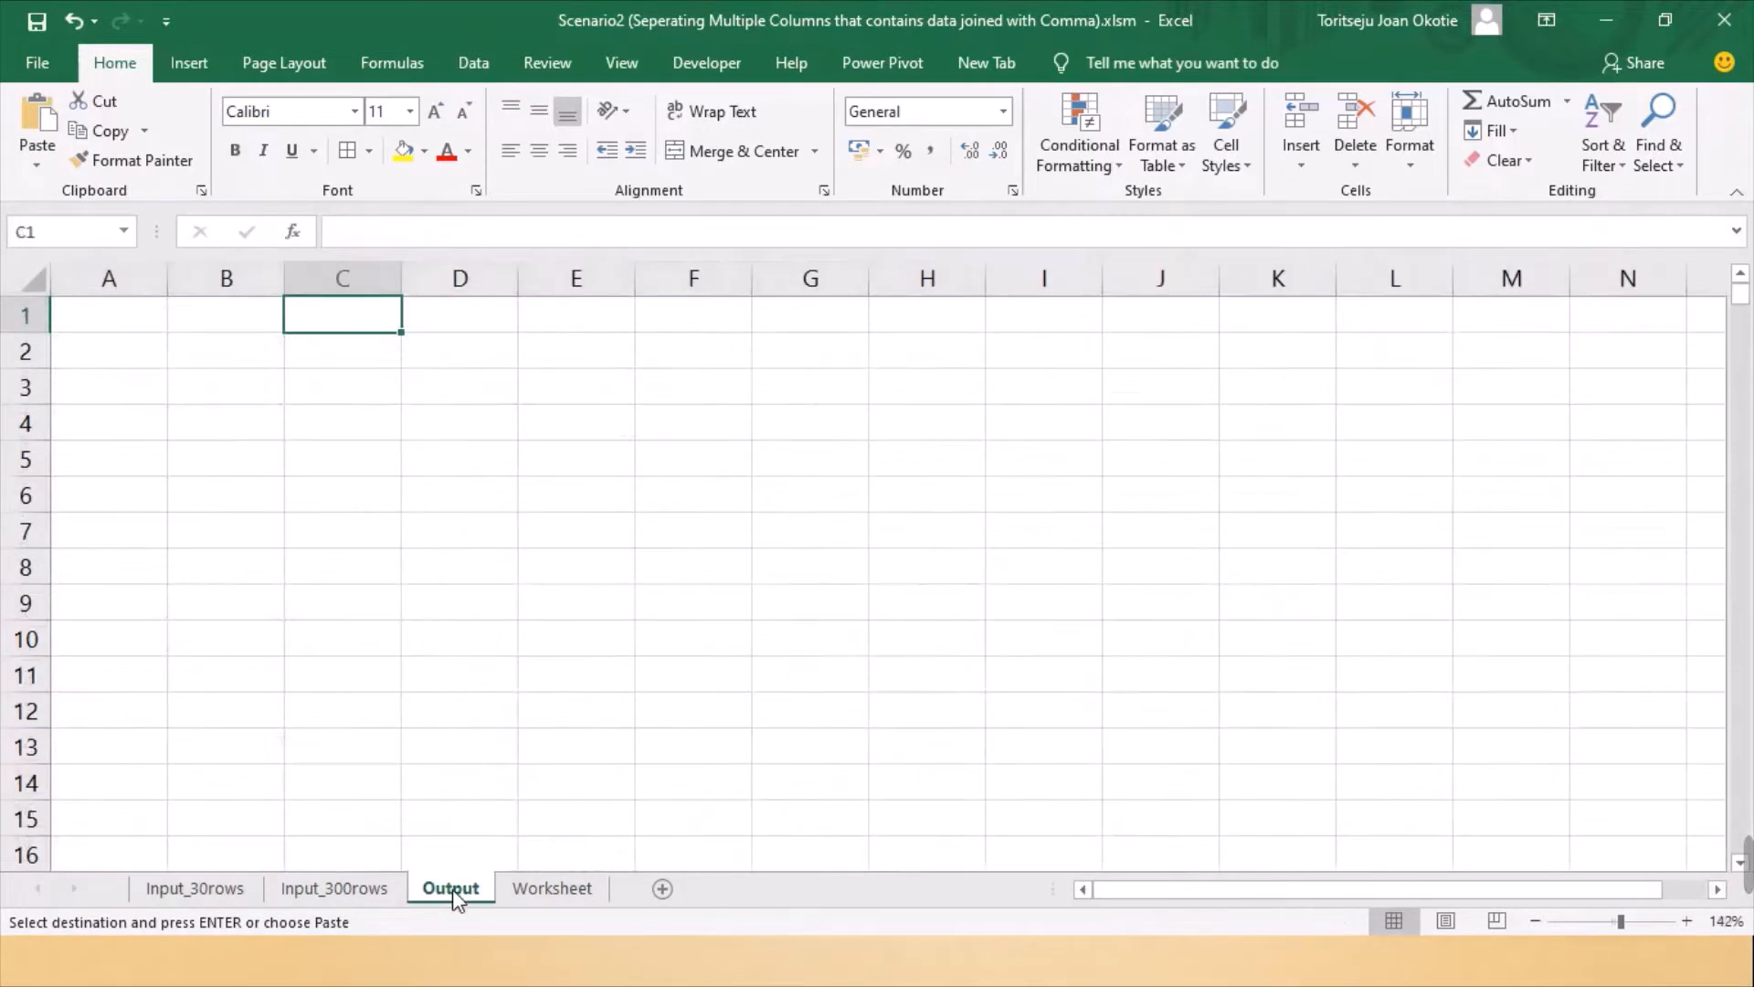
click(127, 323)
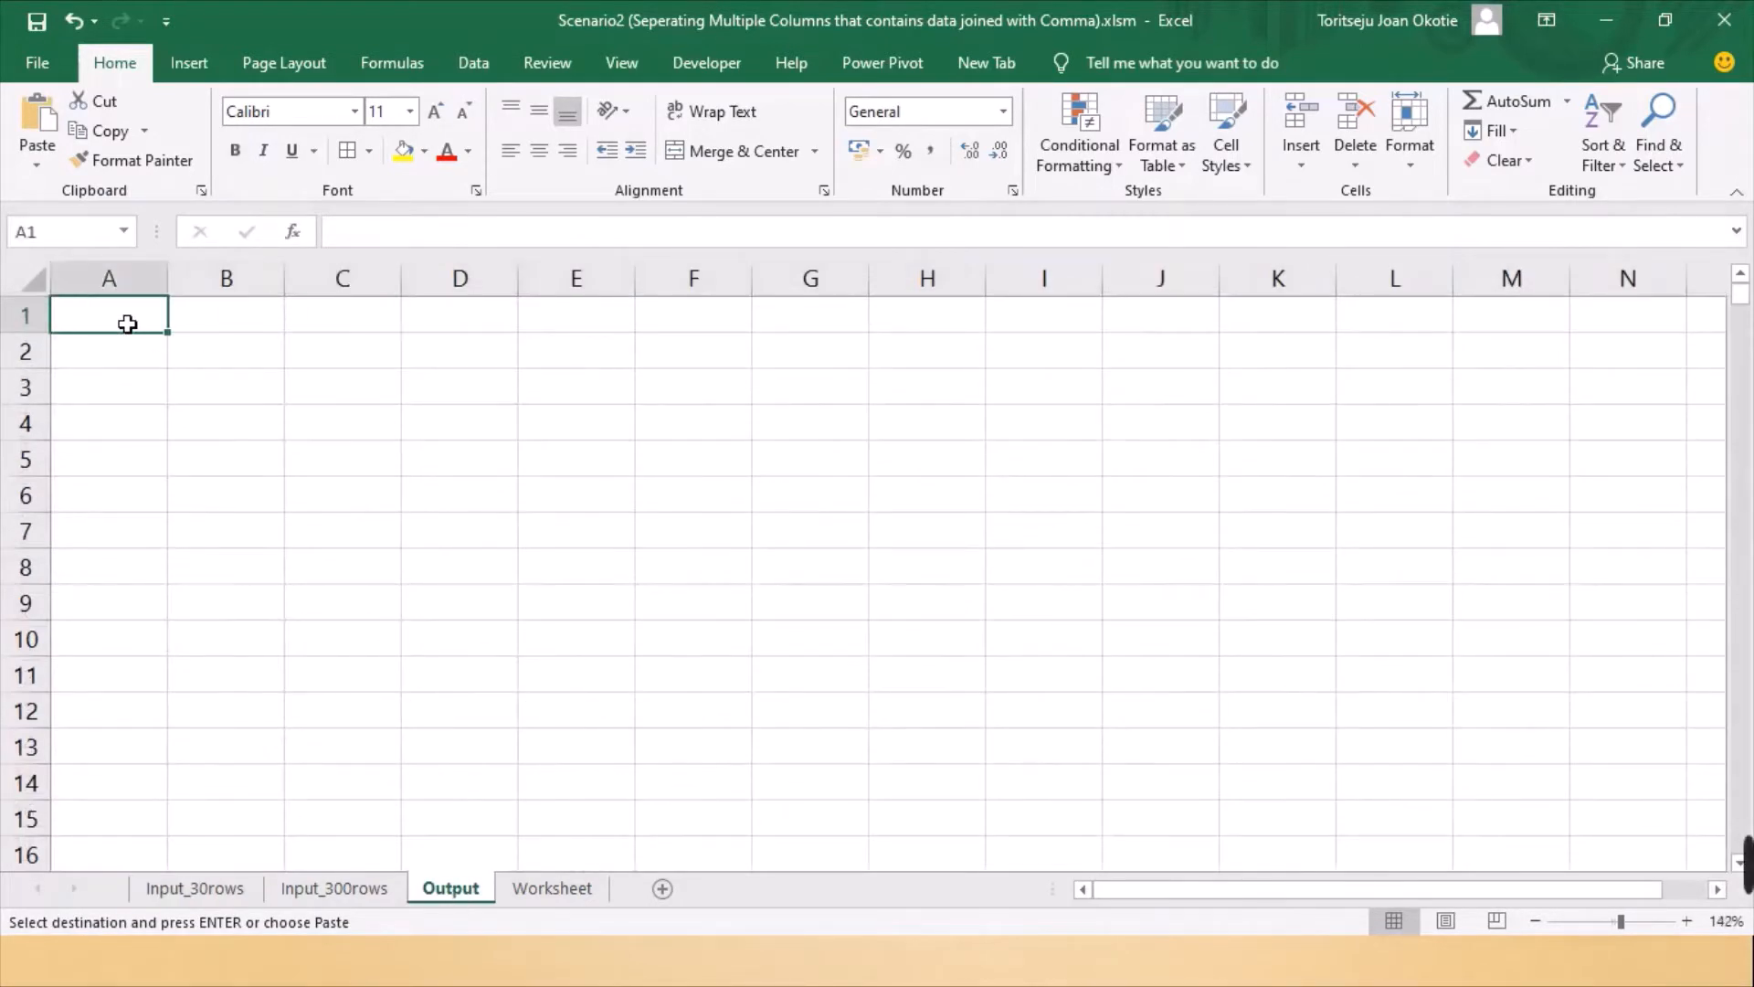
key(ctrl+v)
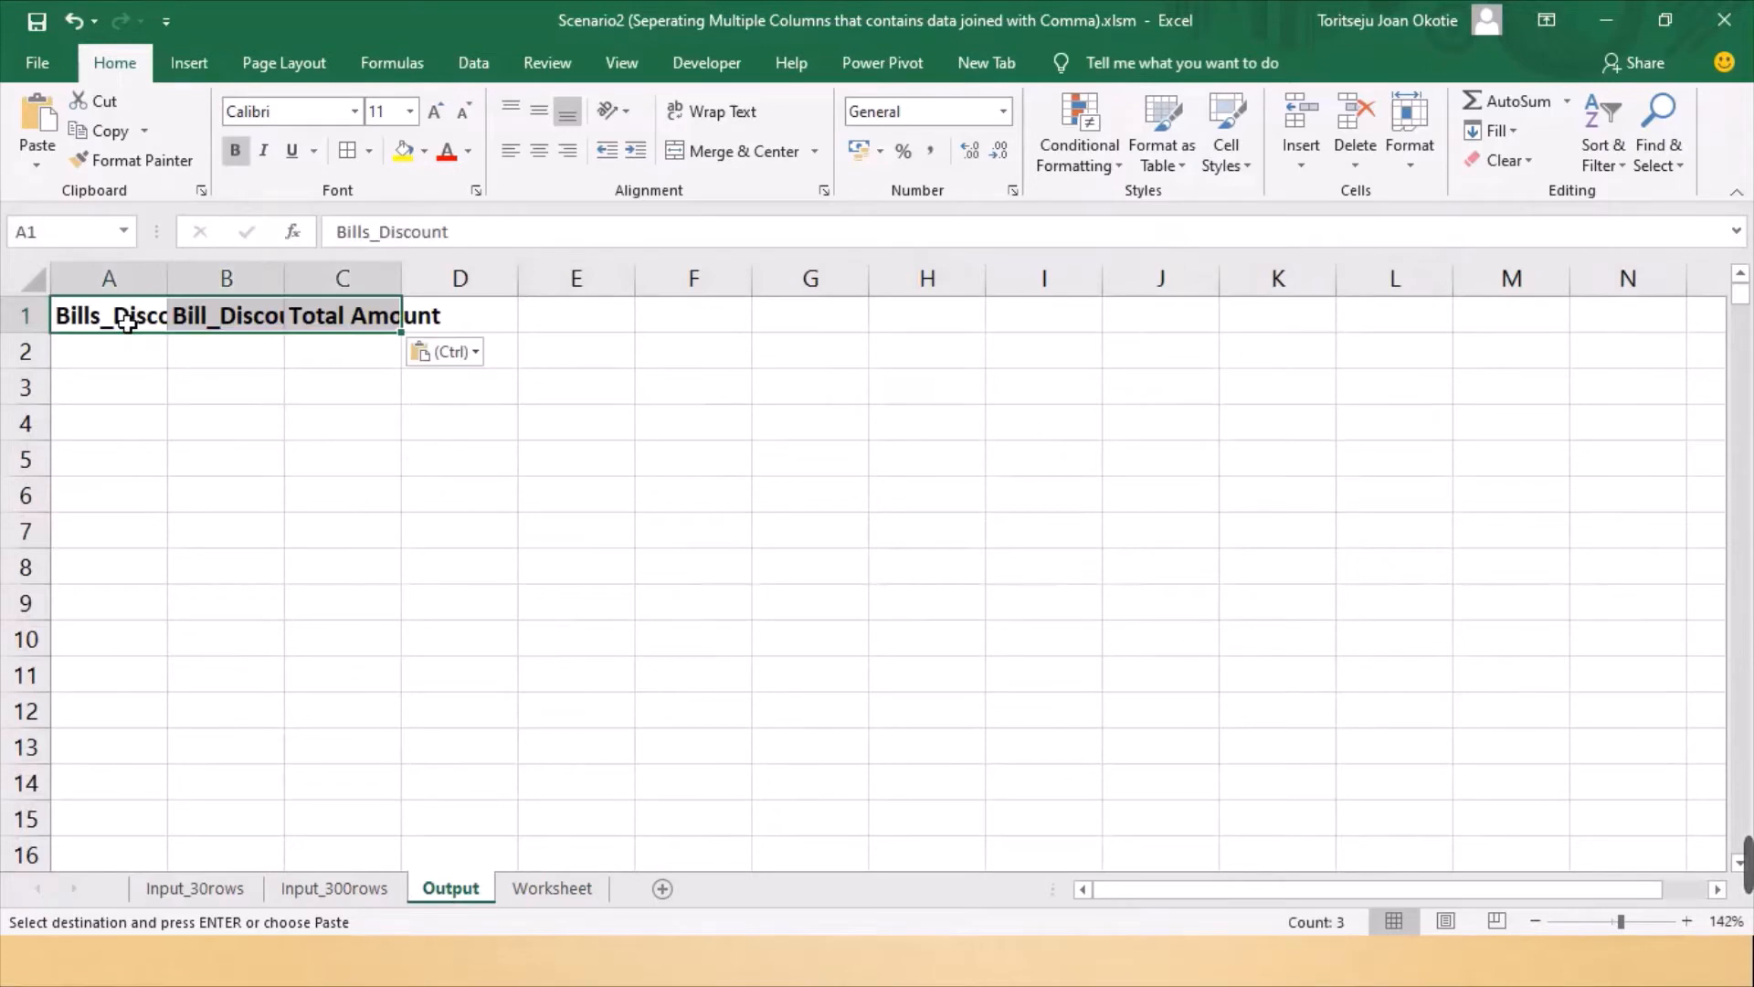
Autofit the column widths of the whole Output sheet to the header text
click(37, 285)
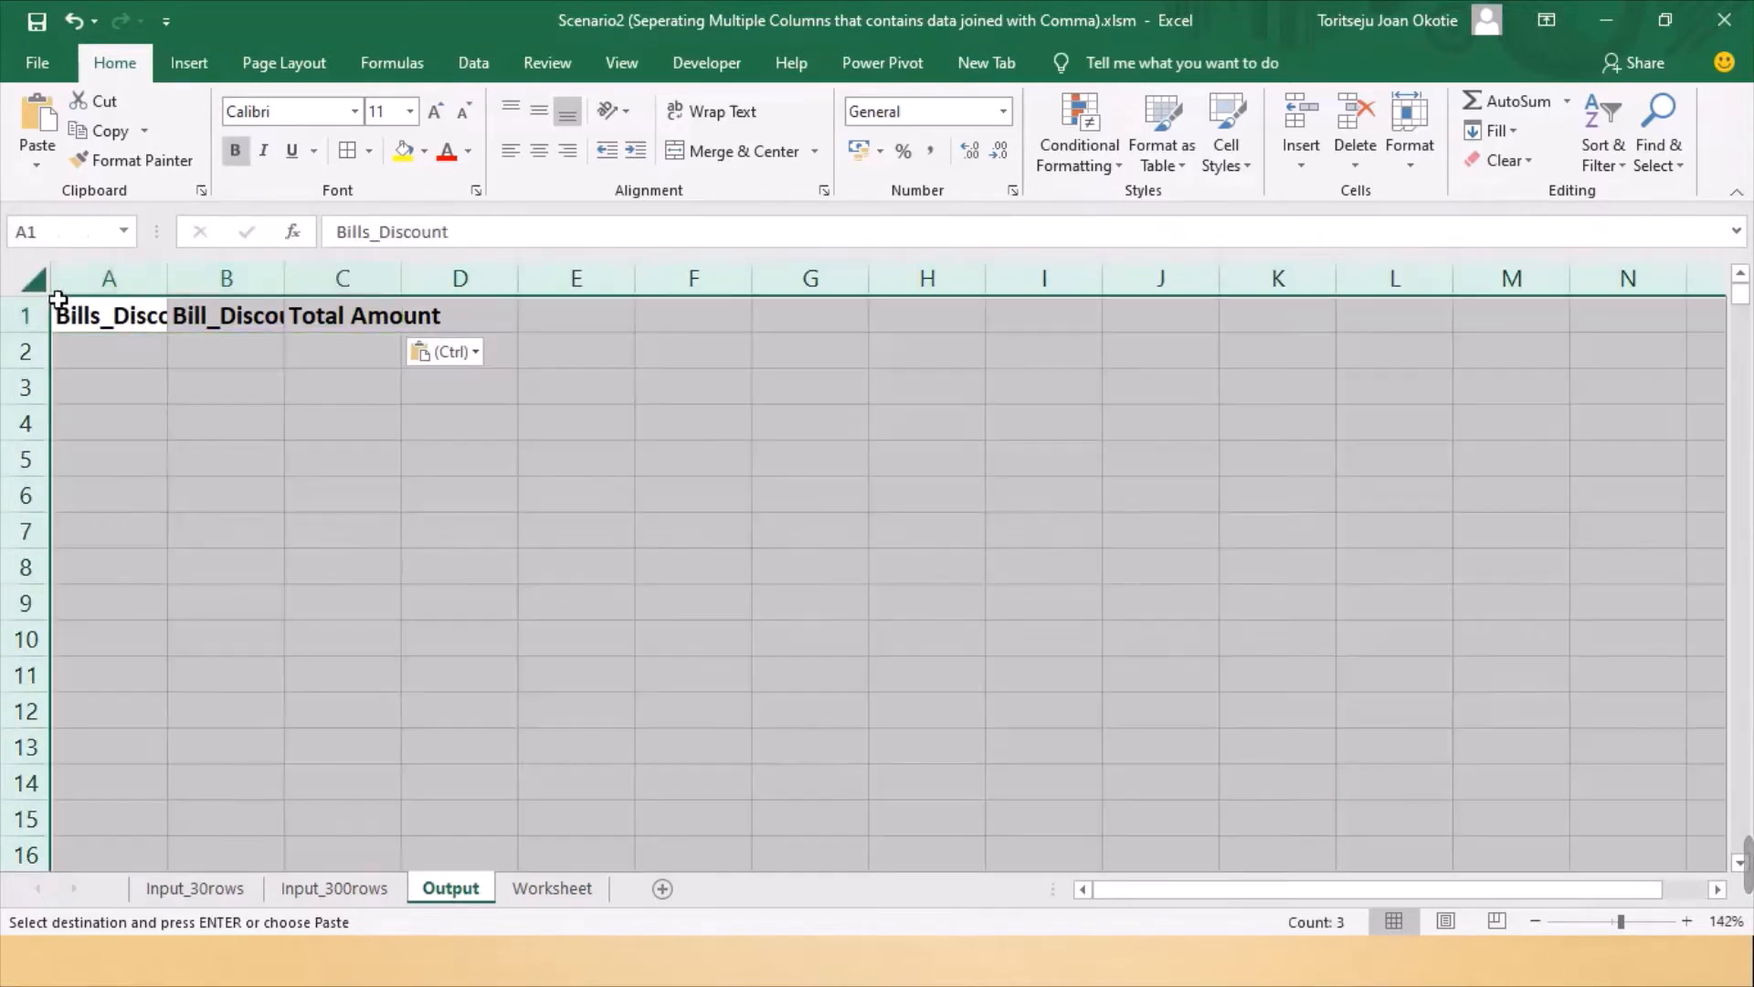
double_click(167, 278)
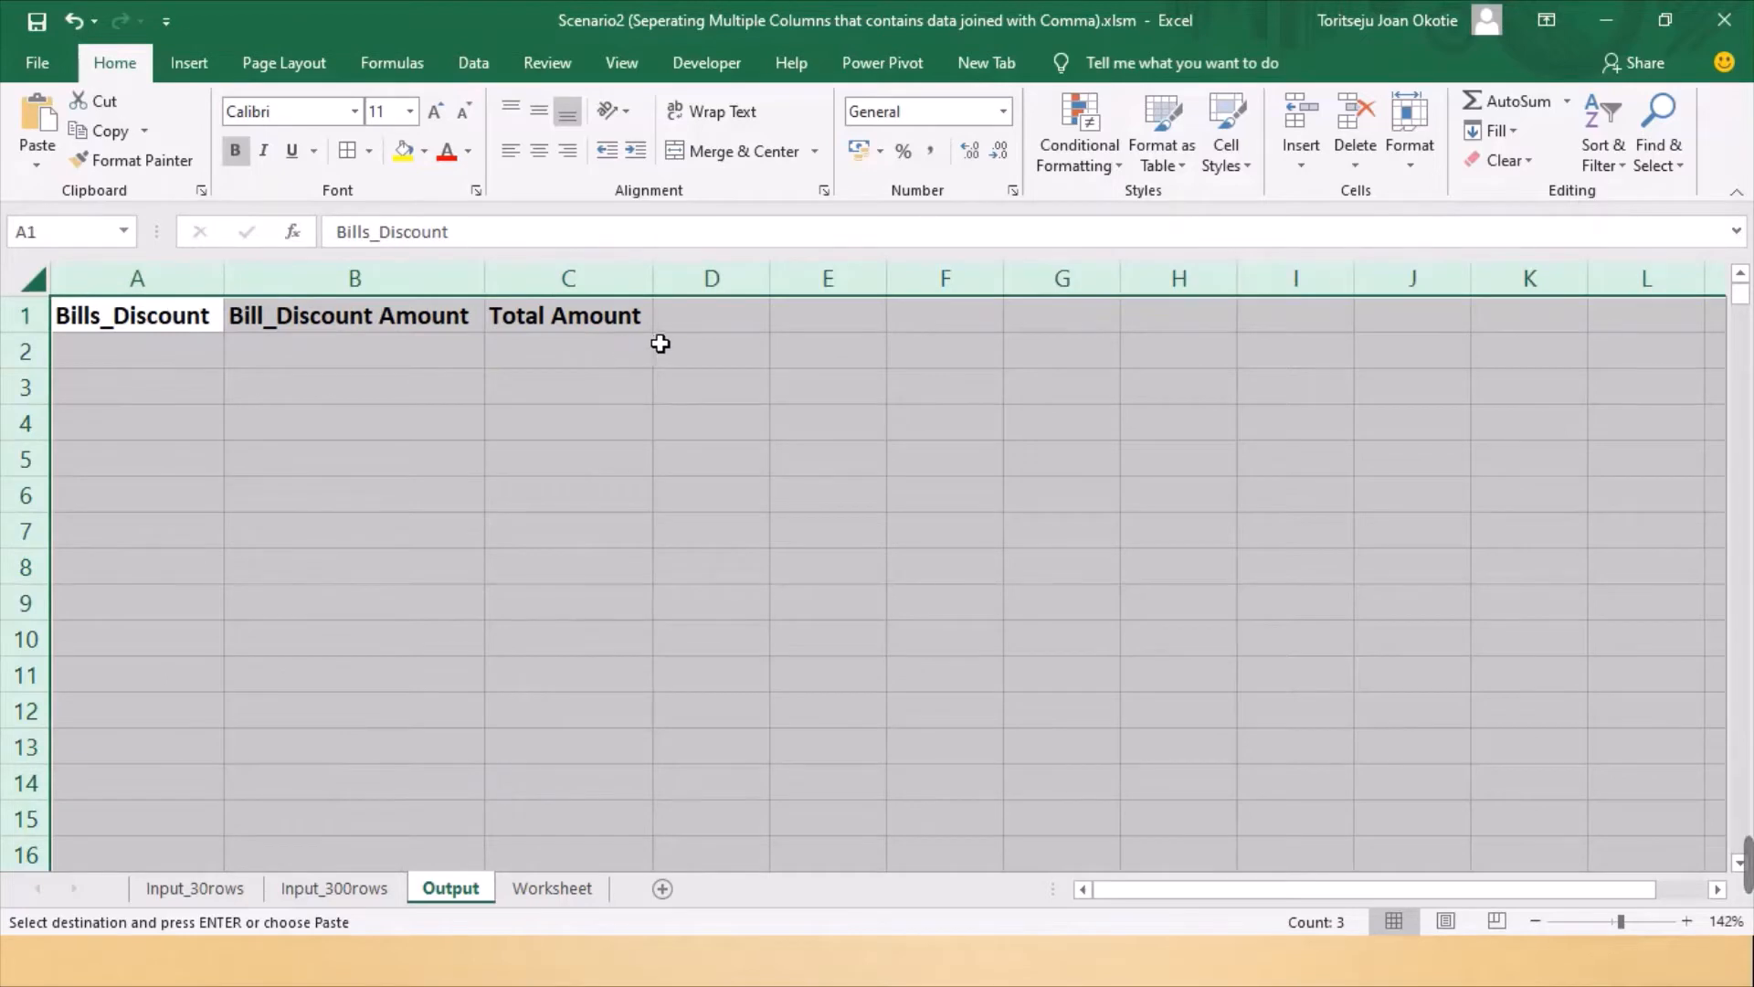
click(477, 611)
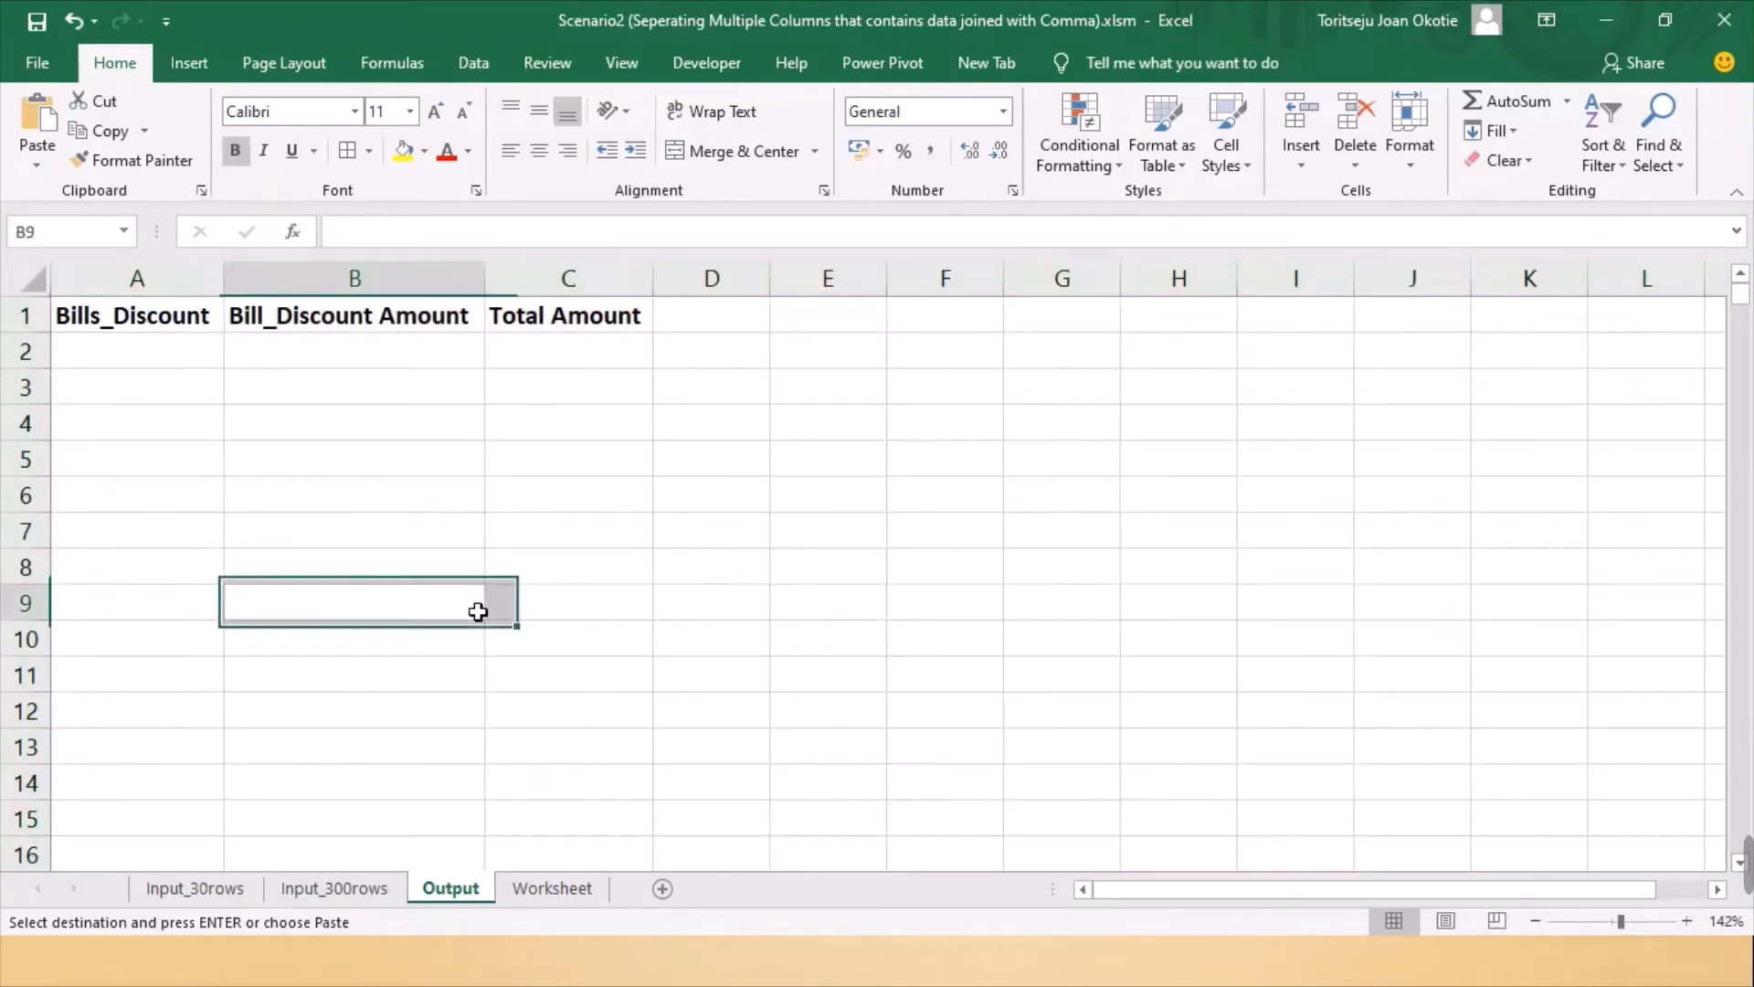
Copy the first data record, A2:C2 of Input_30rows, and paste it transposed at cell A1 of the Worksheet sheet
click(214, 892)
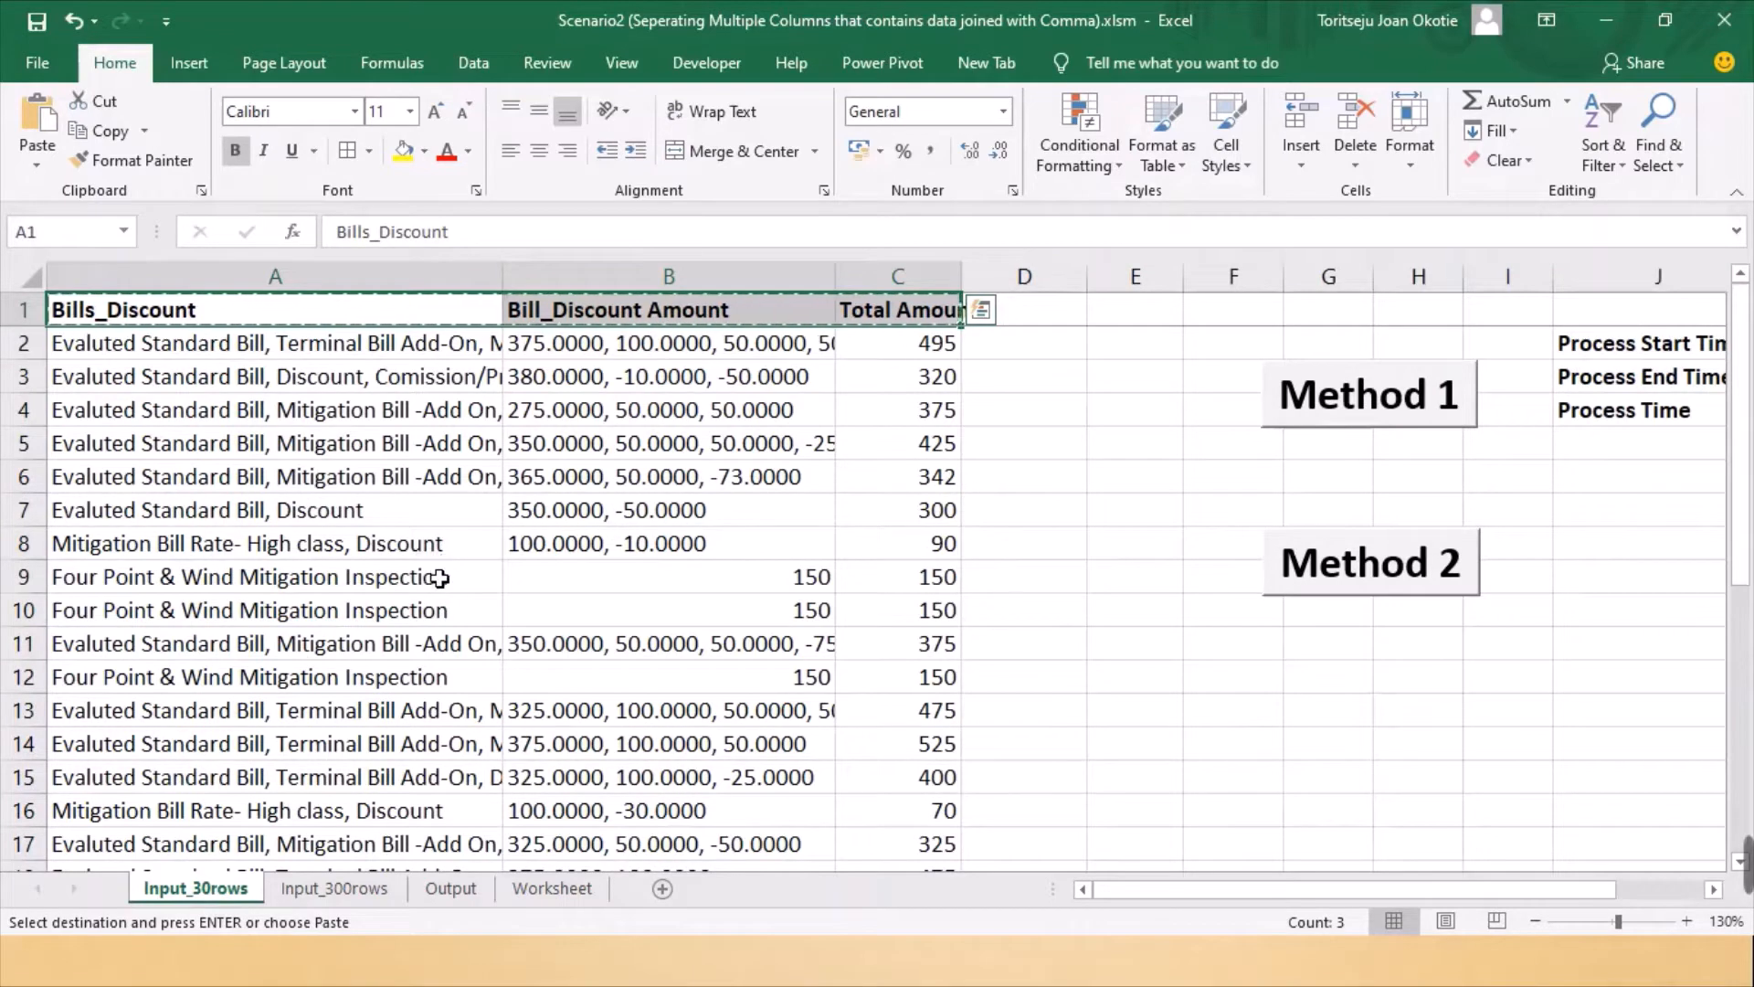
key(Escape)
click(351, 352)
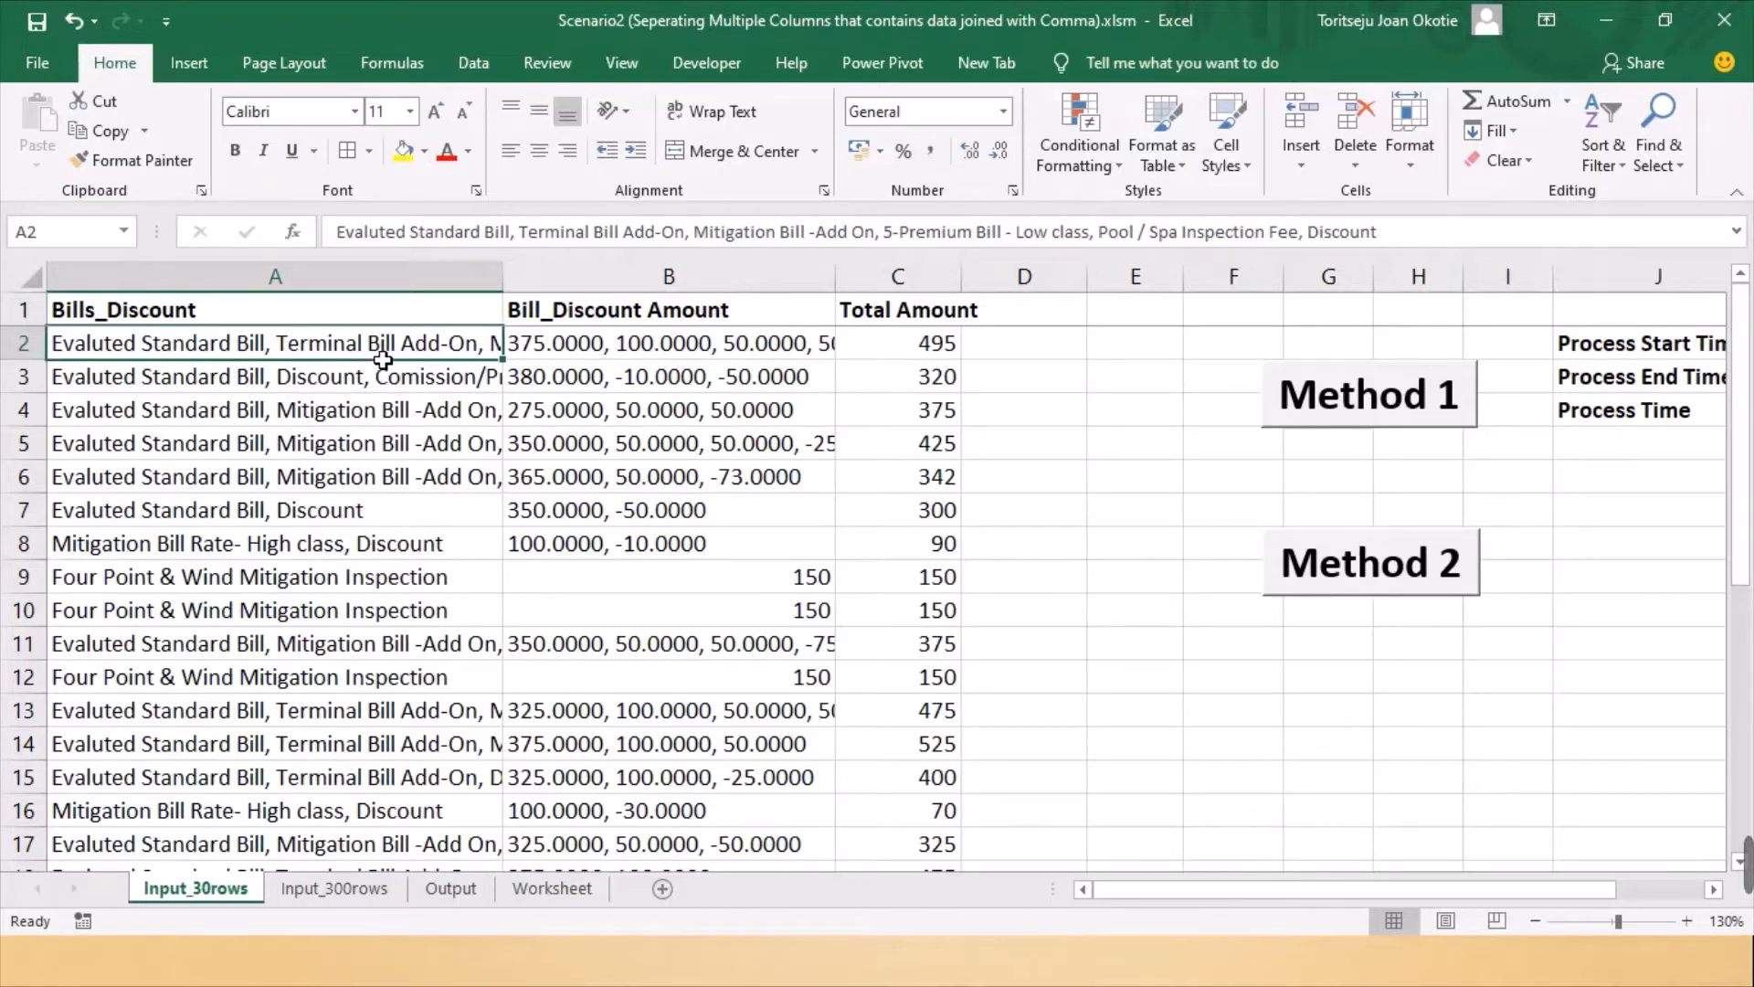
key(shift+Right)
key(shift+Right)
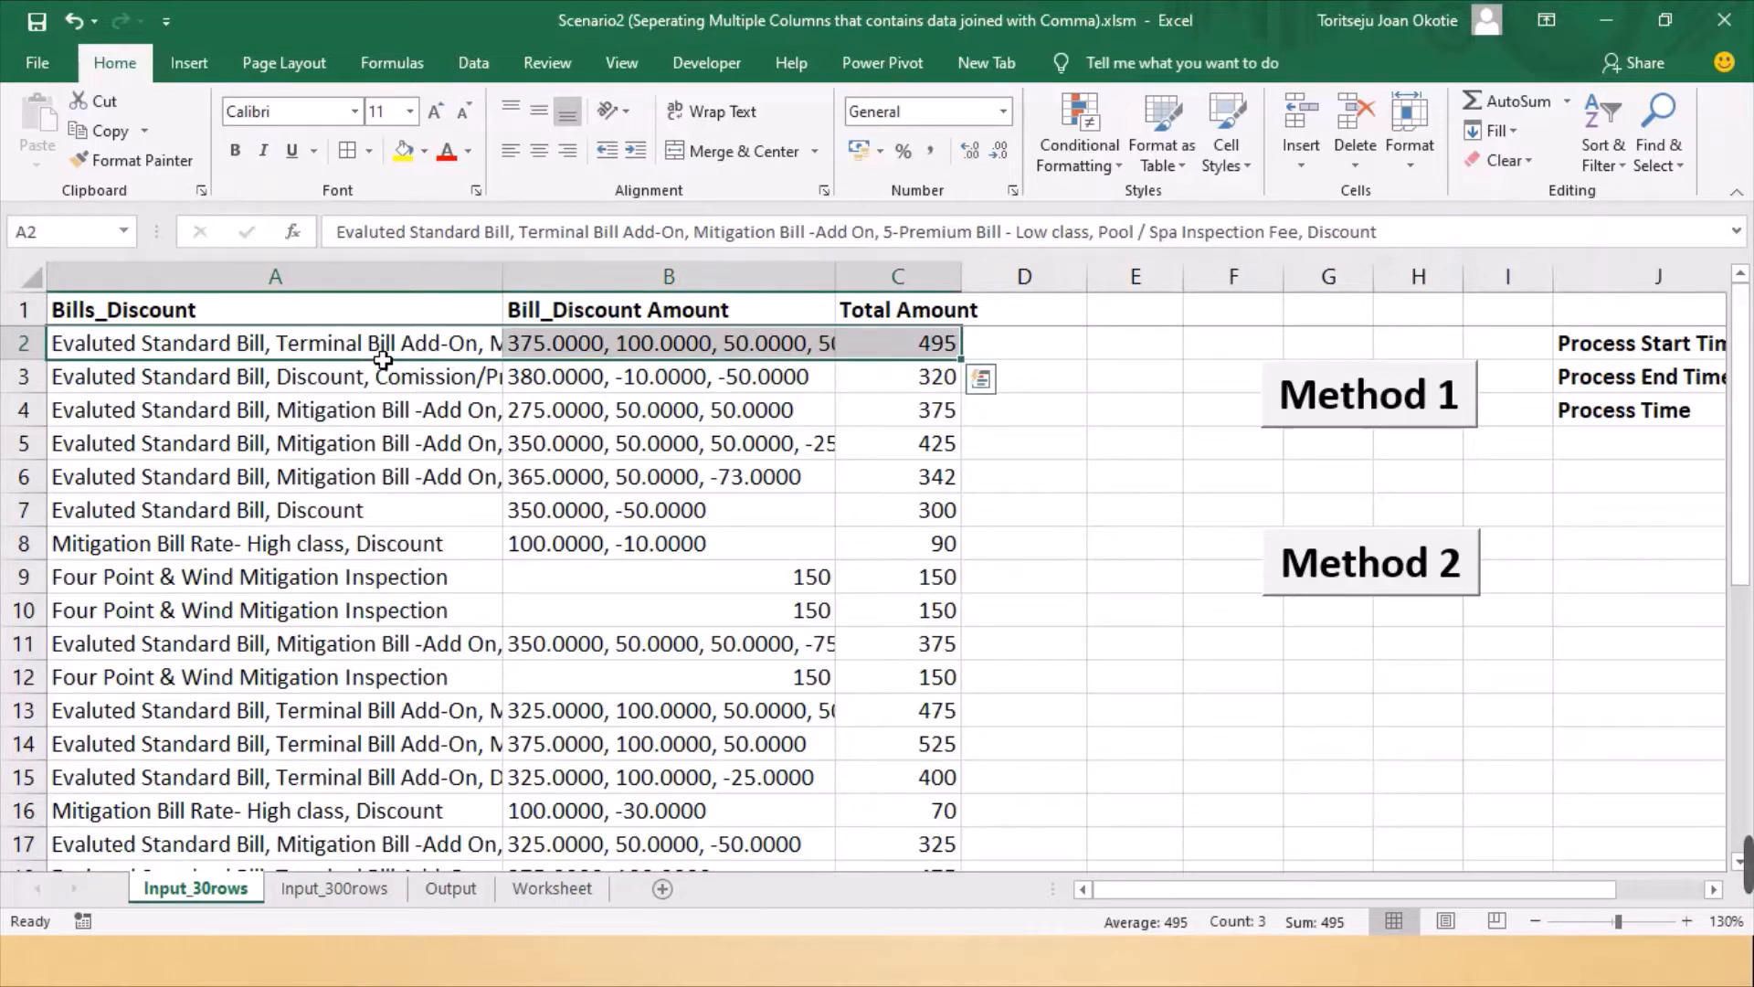
key(ctrl+c)
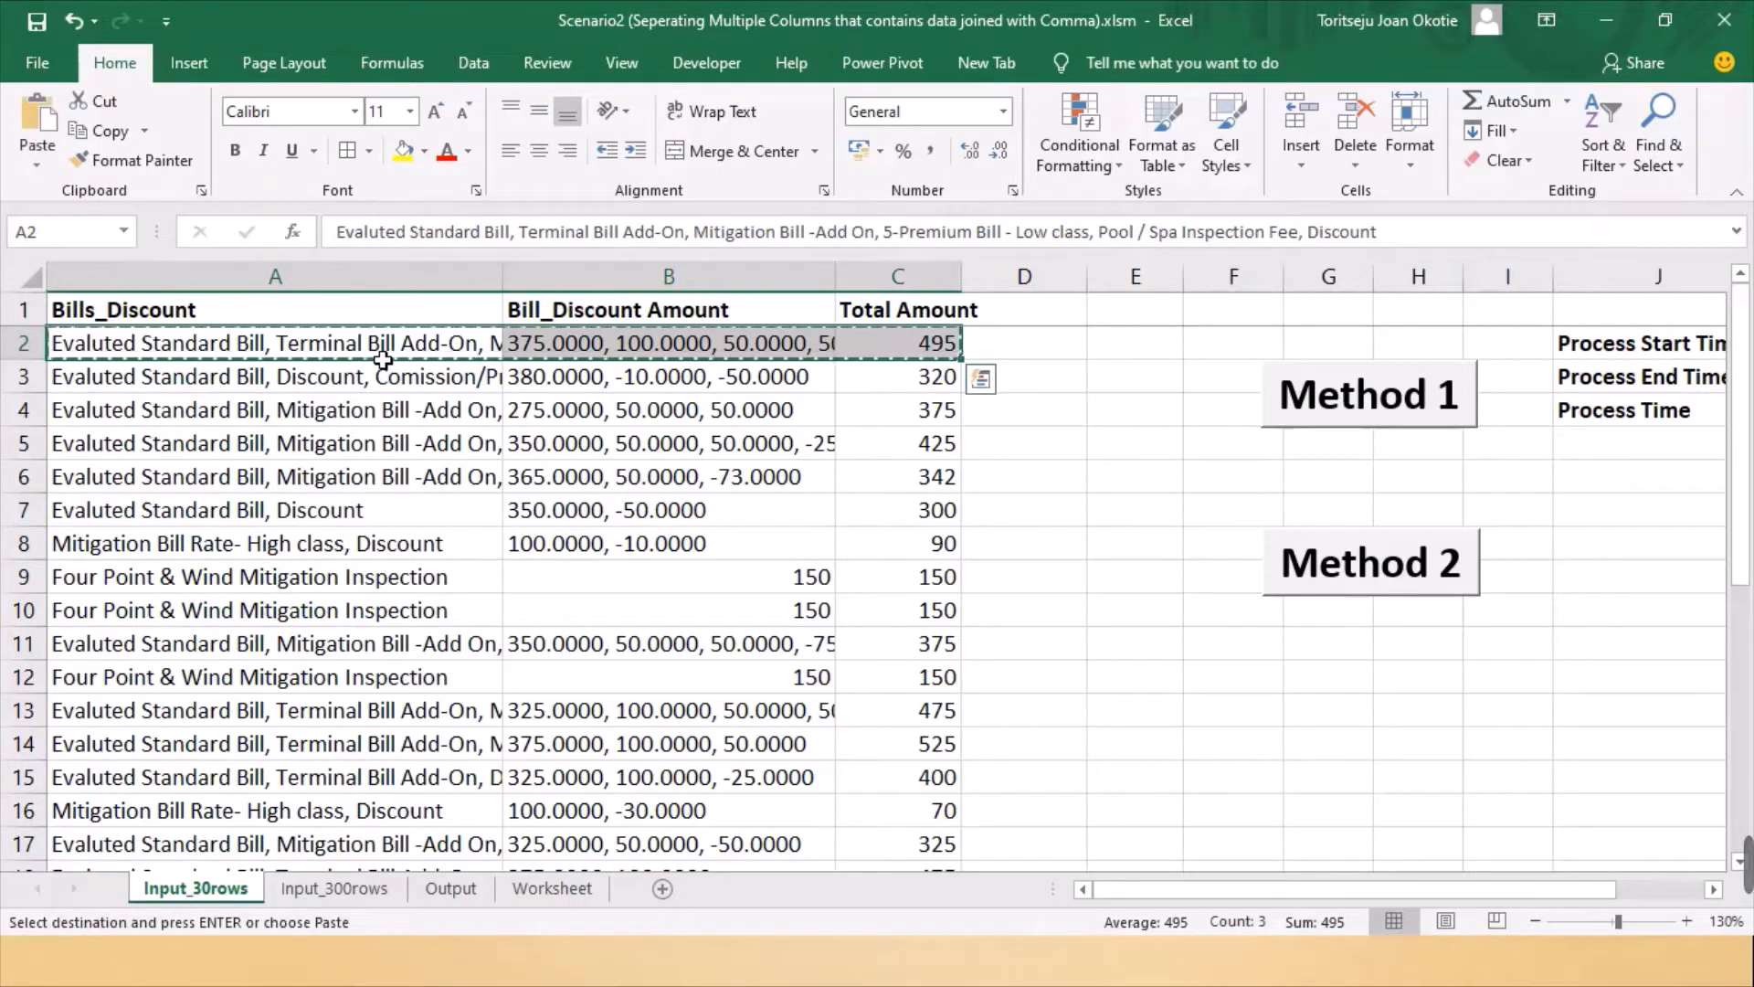
click(549, 889)
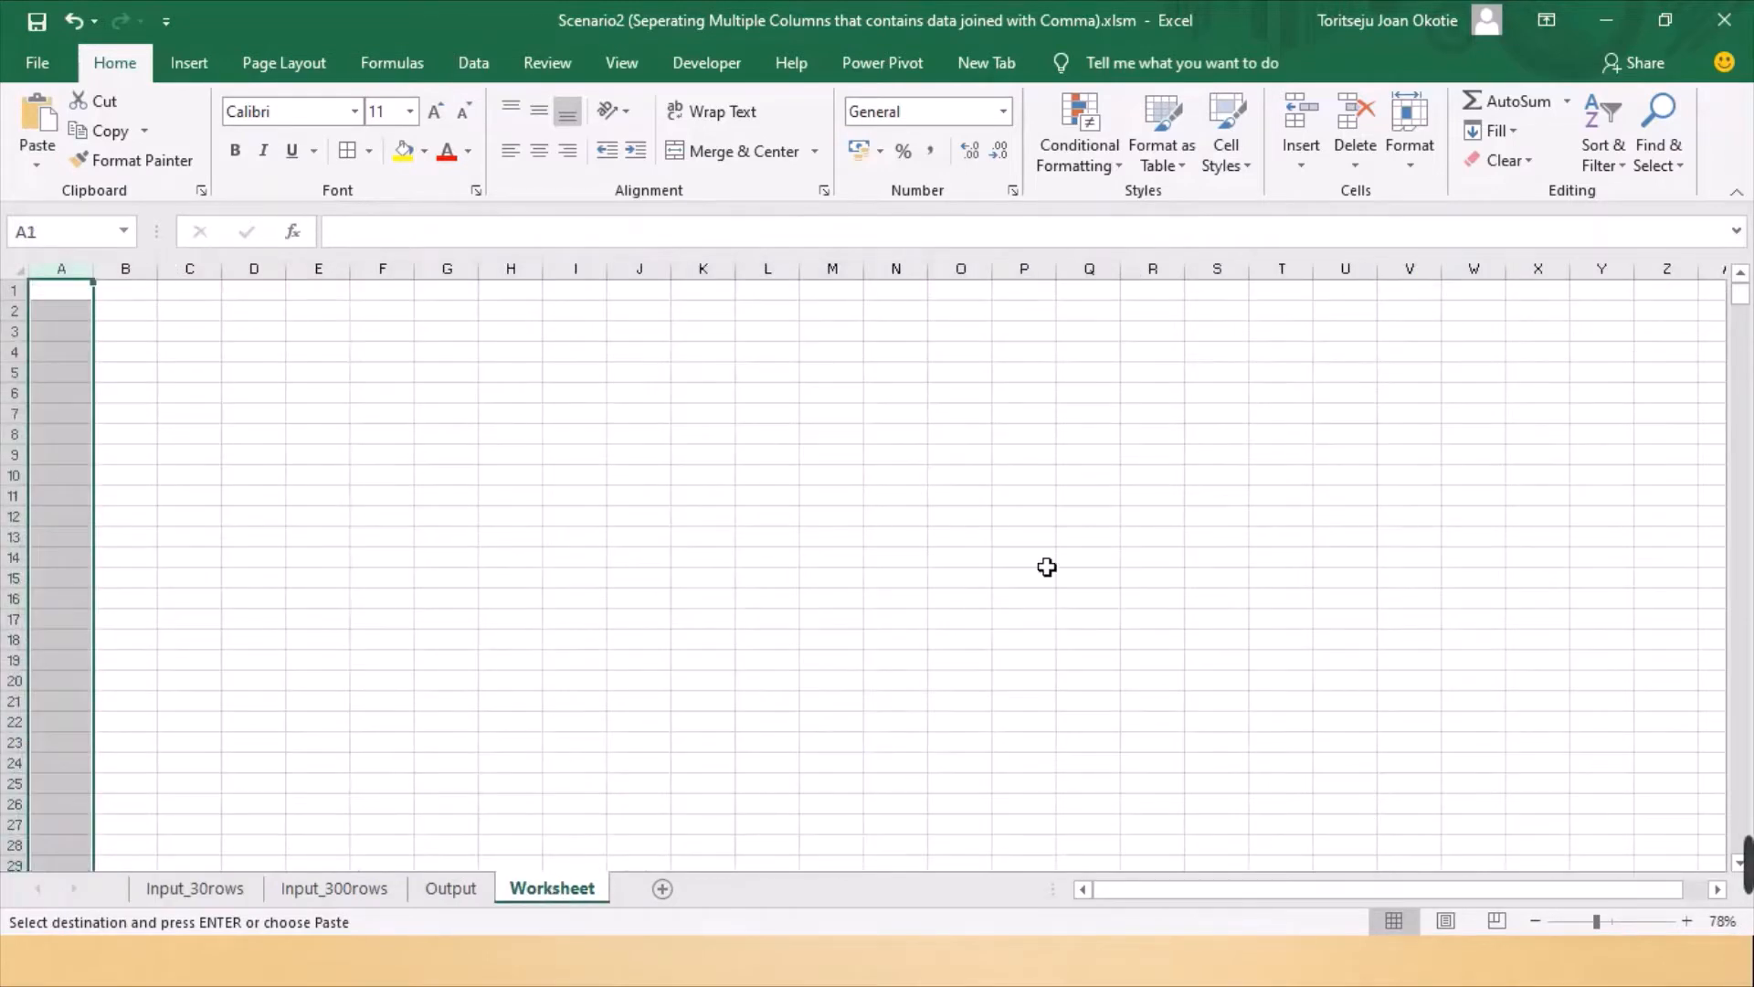
click(1623, 922)
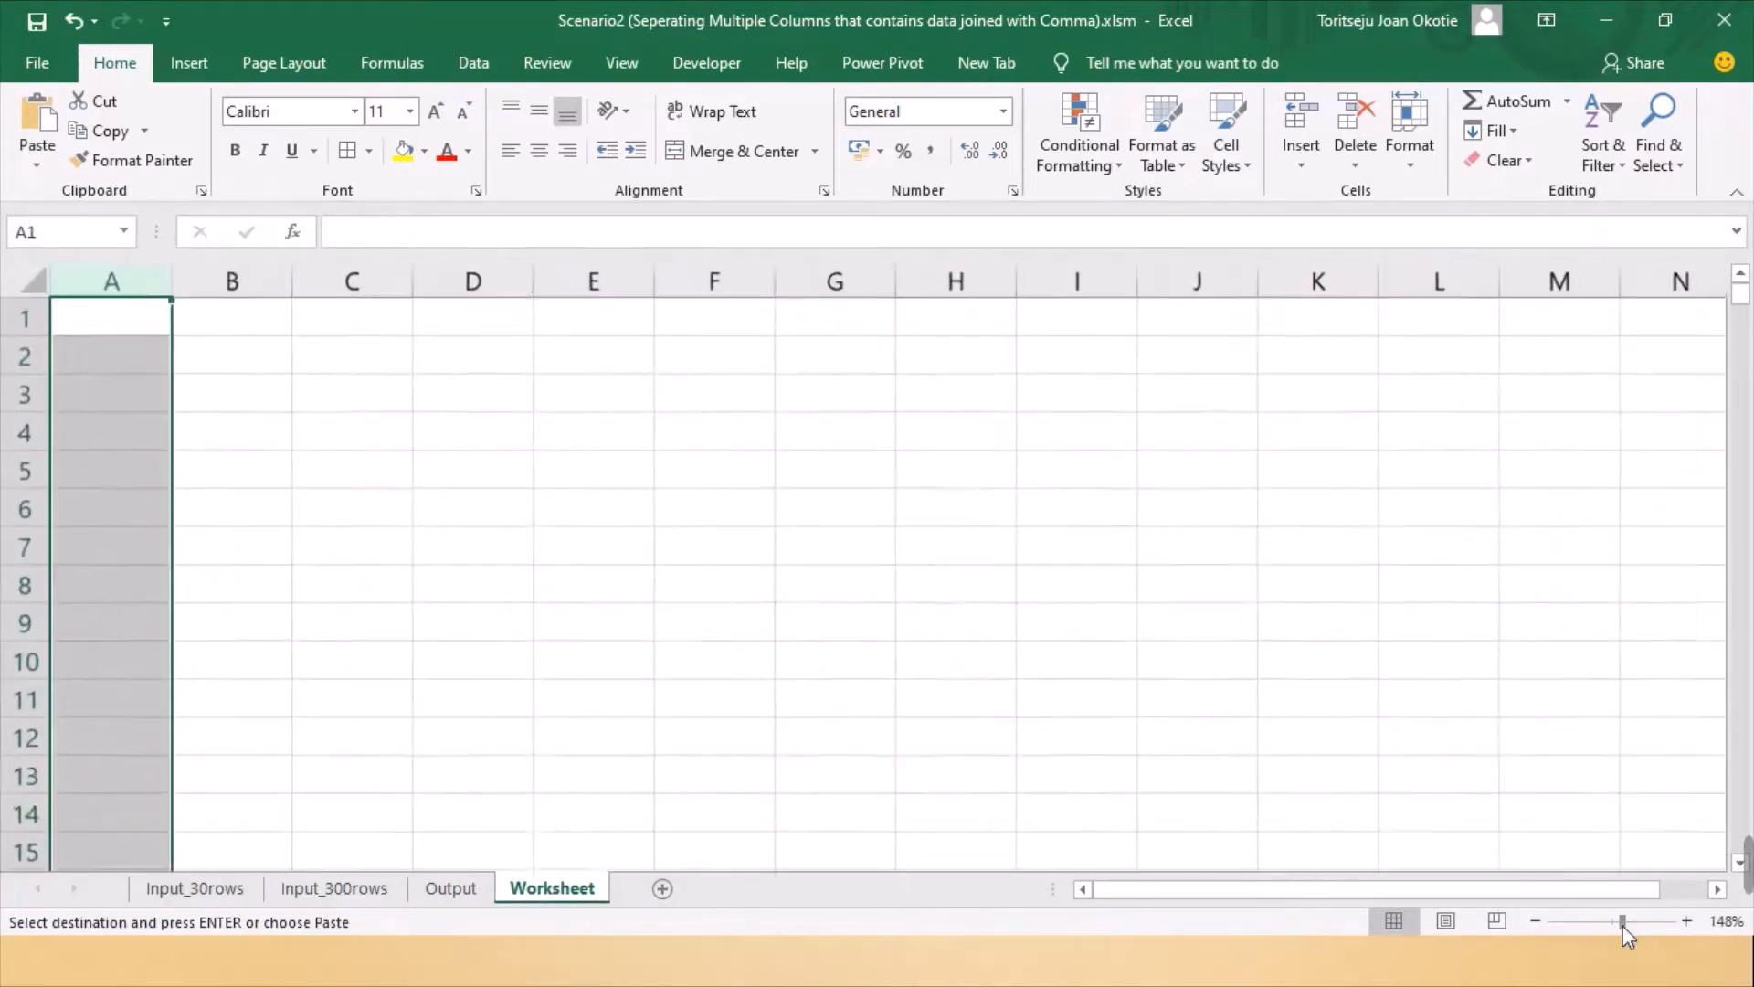
click(152, 328)
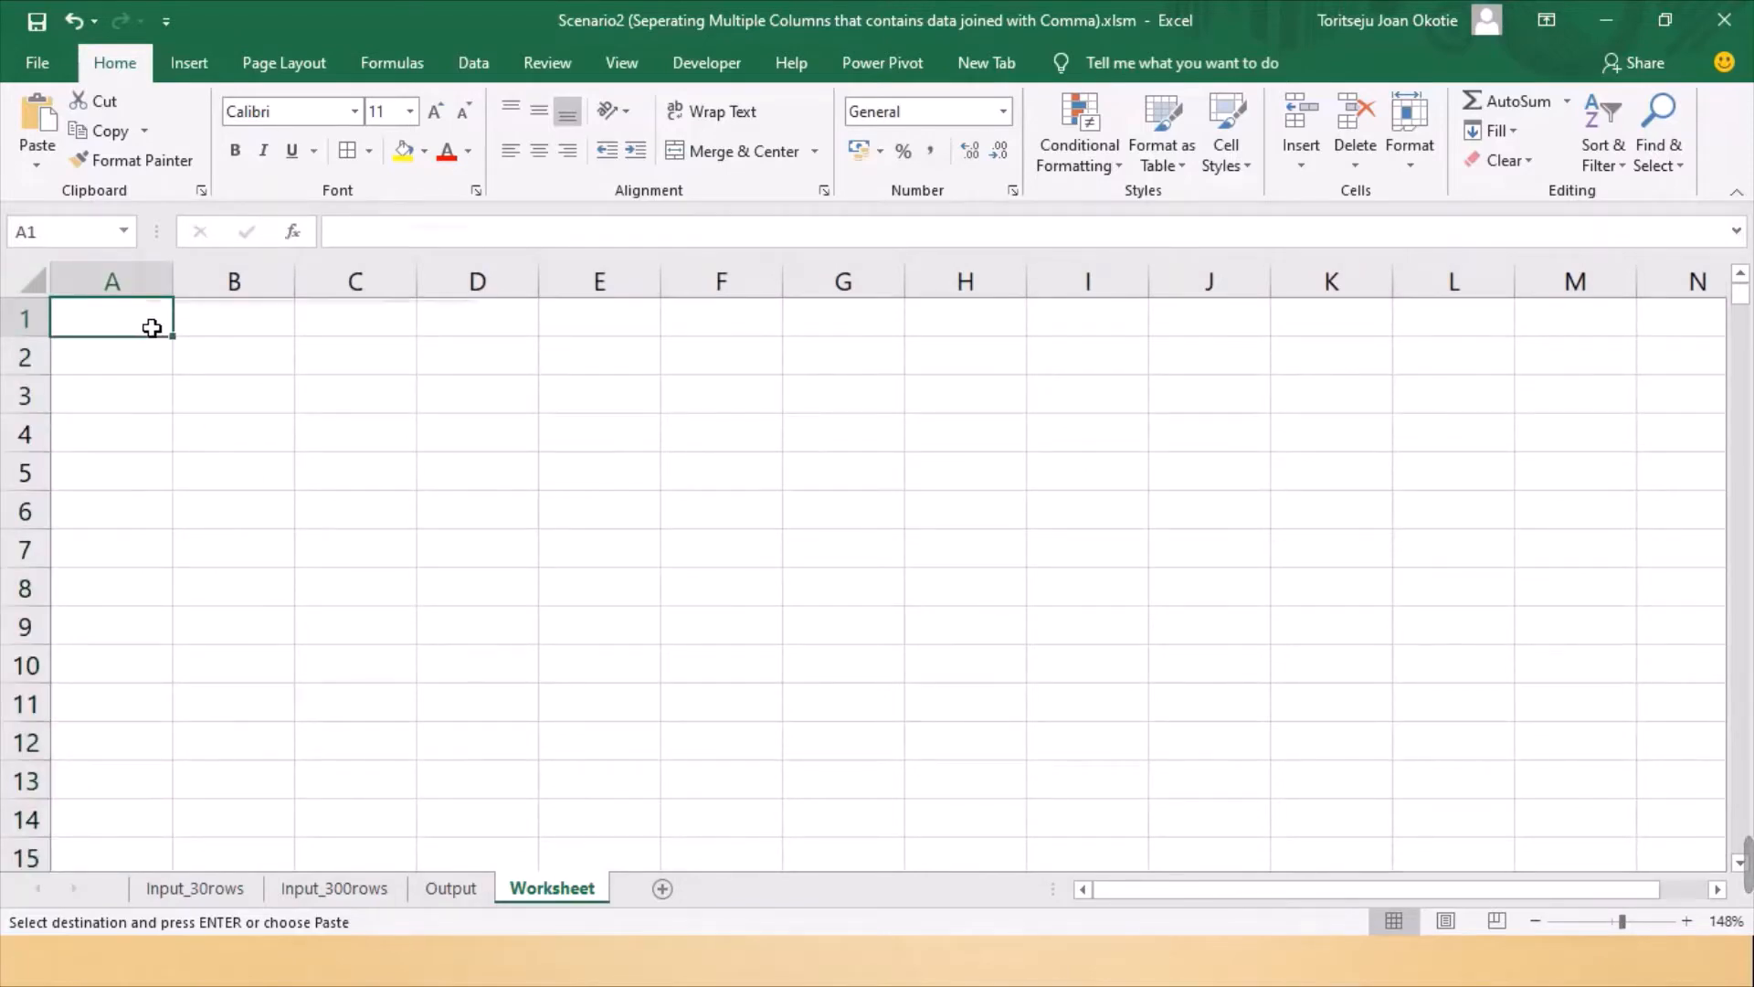
right_click(150, 326)
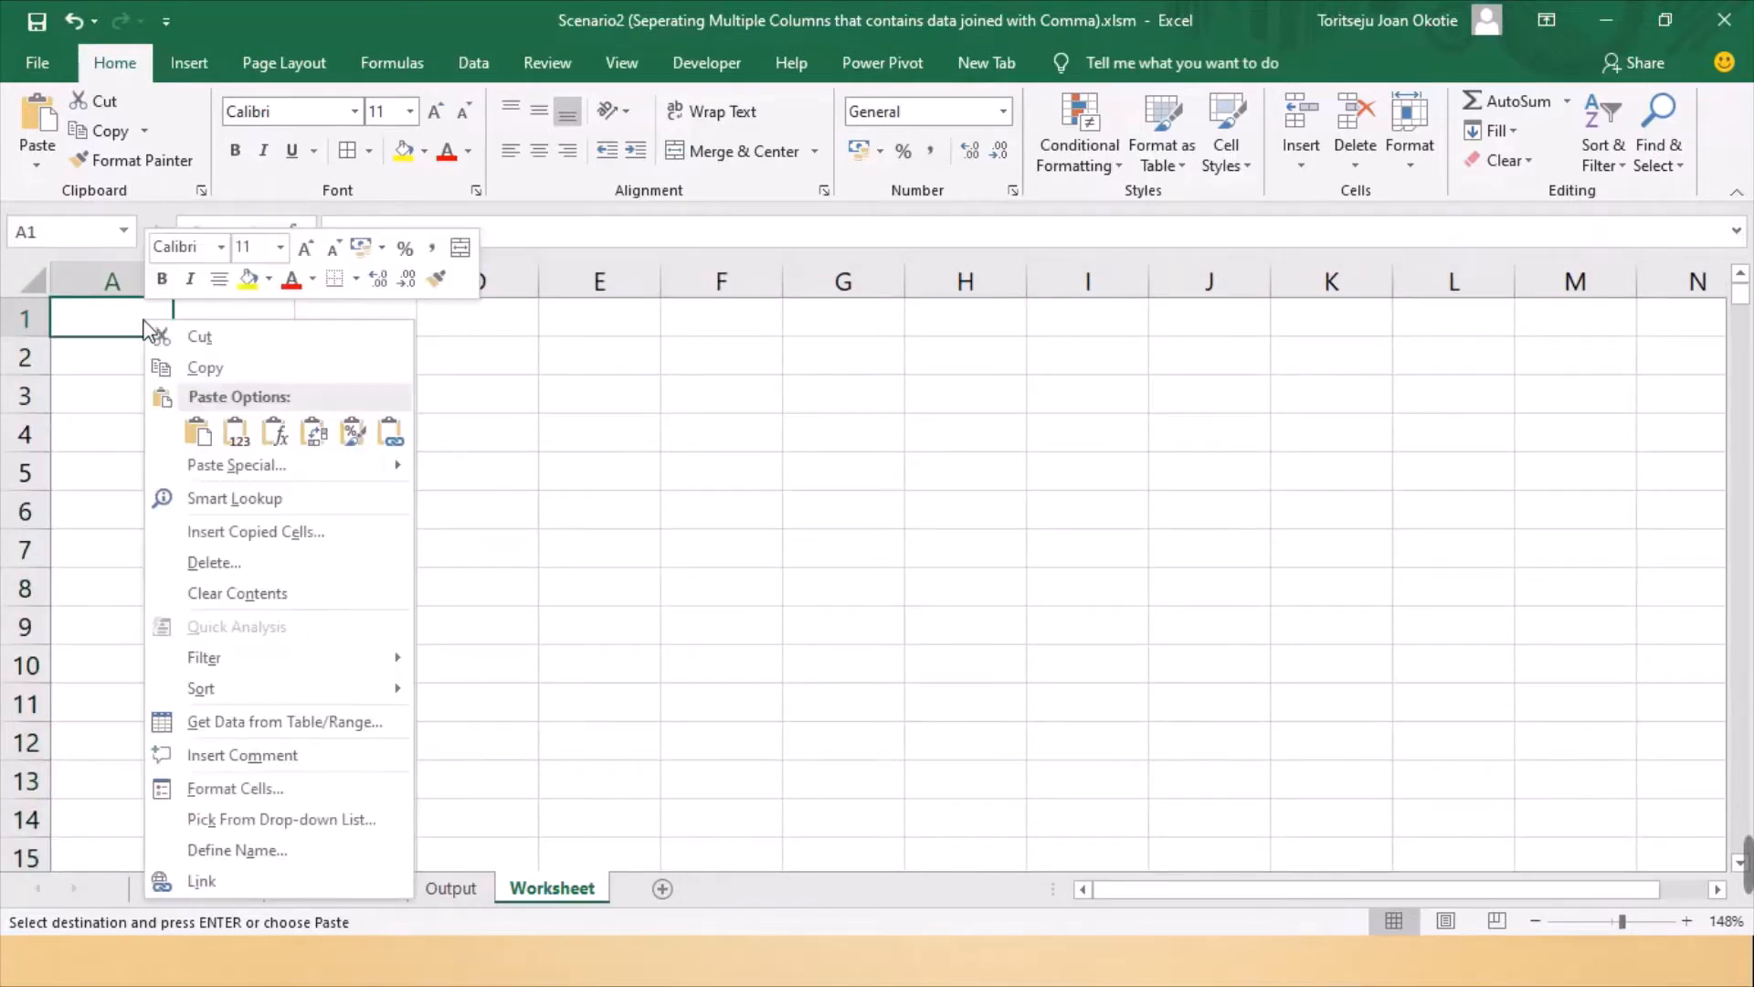
click(315, 437)
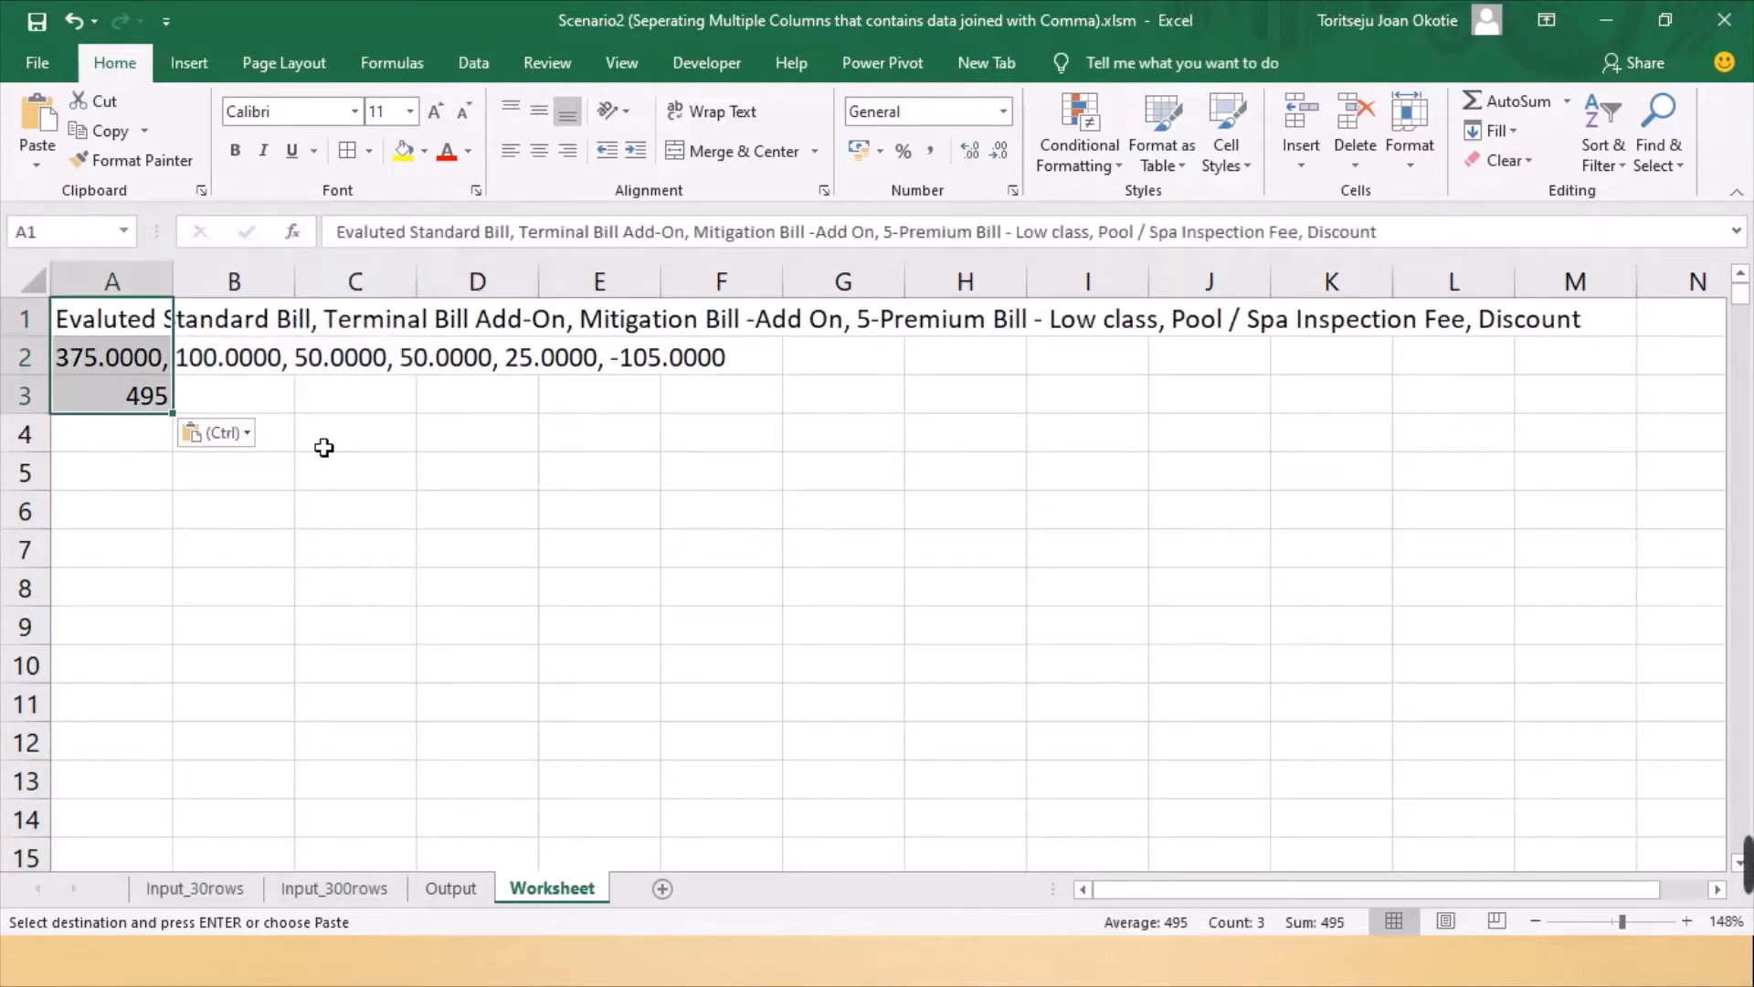
Split A1:A3 into separate columns with Text to Columns, using Delimited with a comma delimiter, General format and destination A1
click(483, 70)
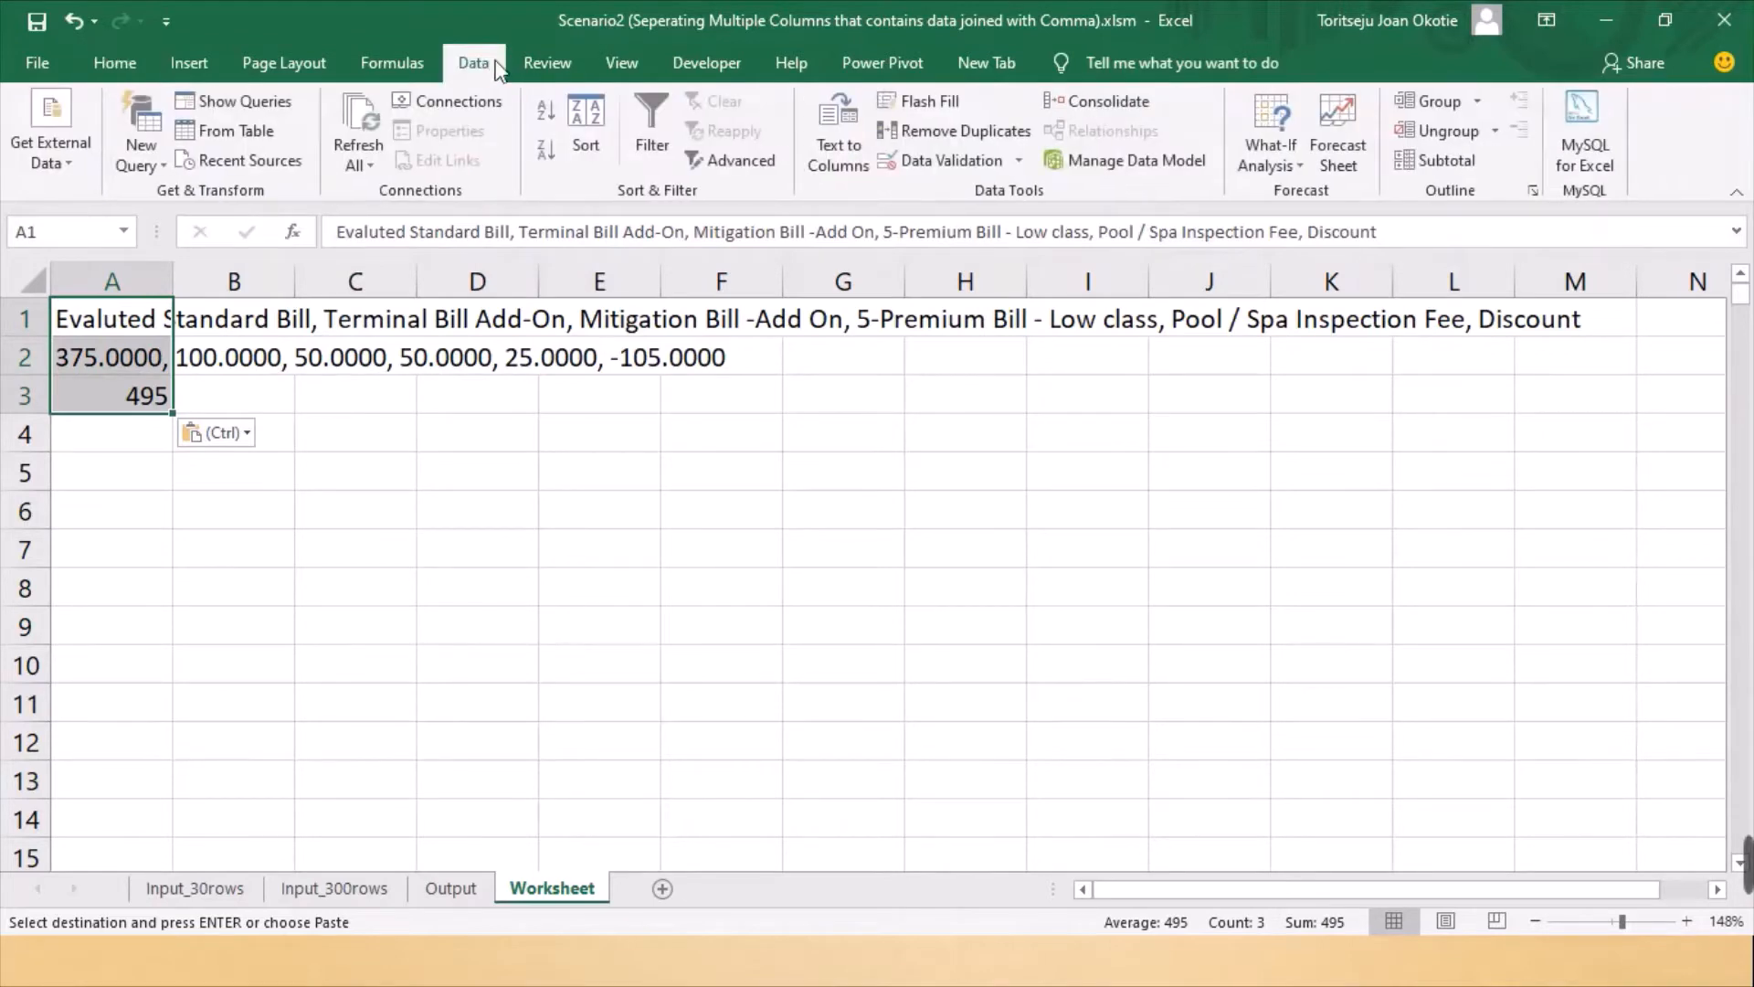
click(847, 163)
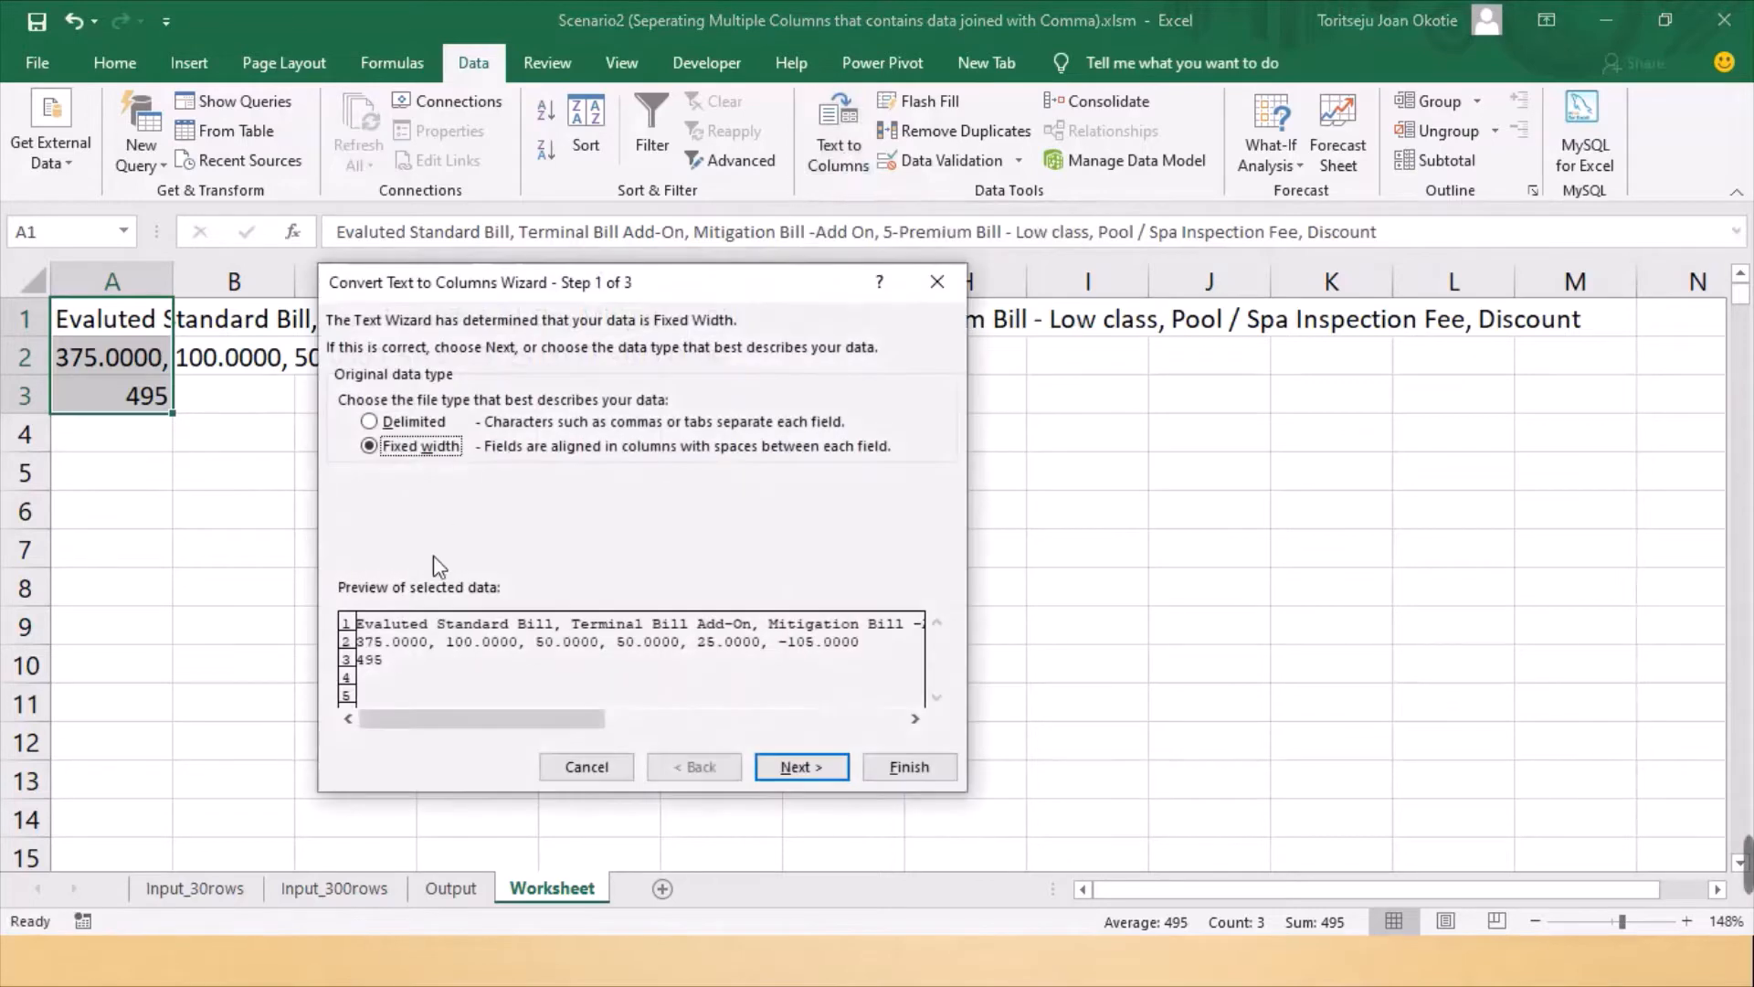
click(391, 422)
click(801, 767)
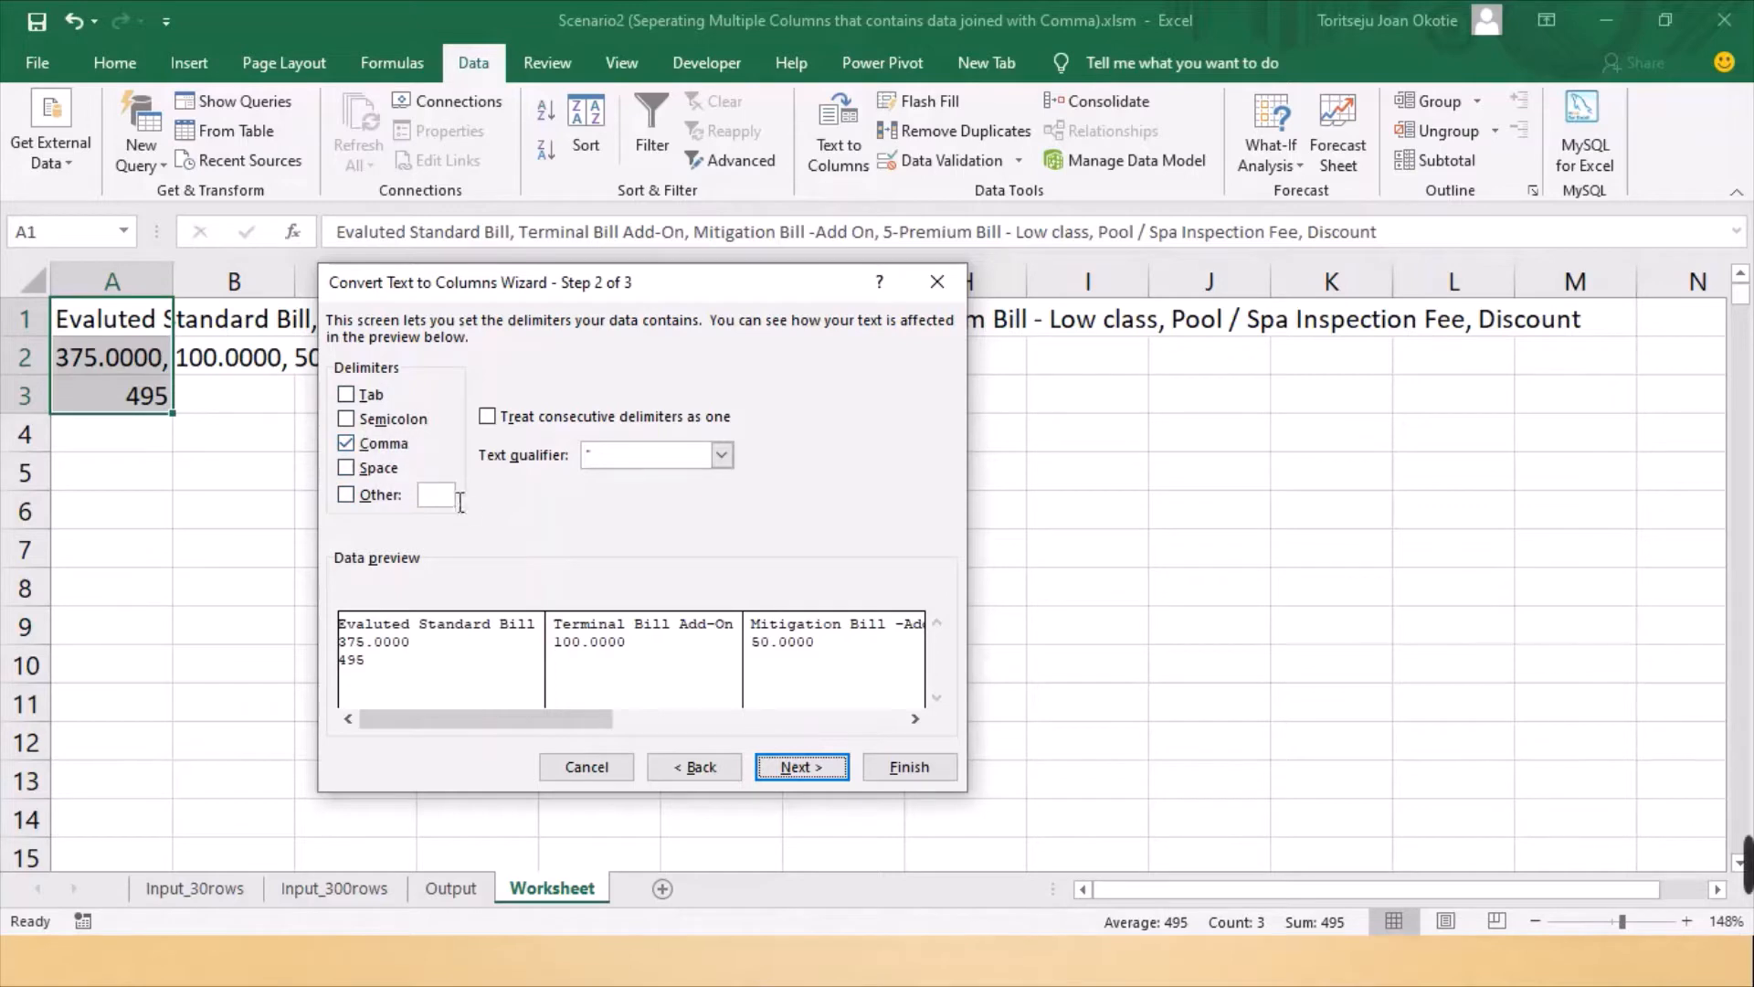
click(801, 767)
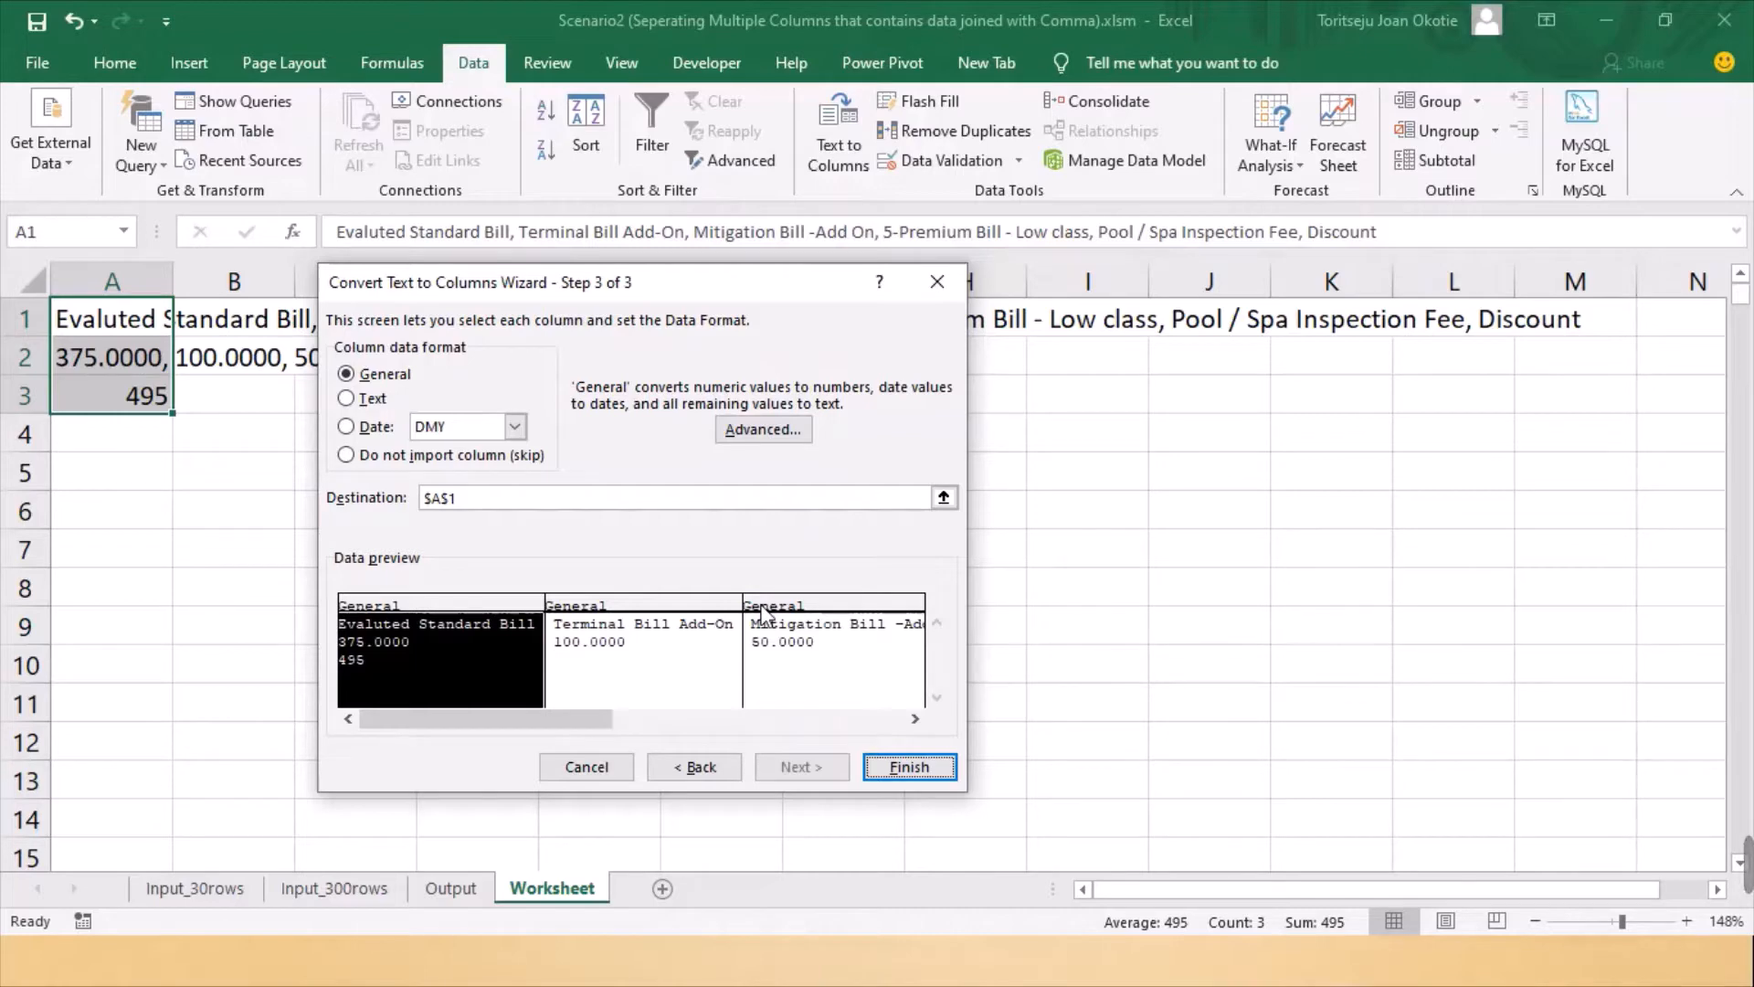
click(914, 767)
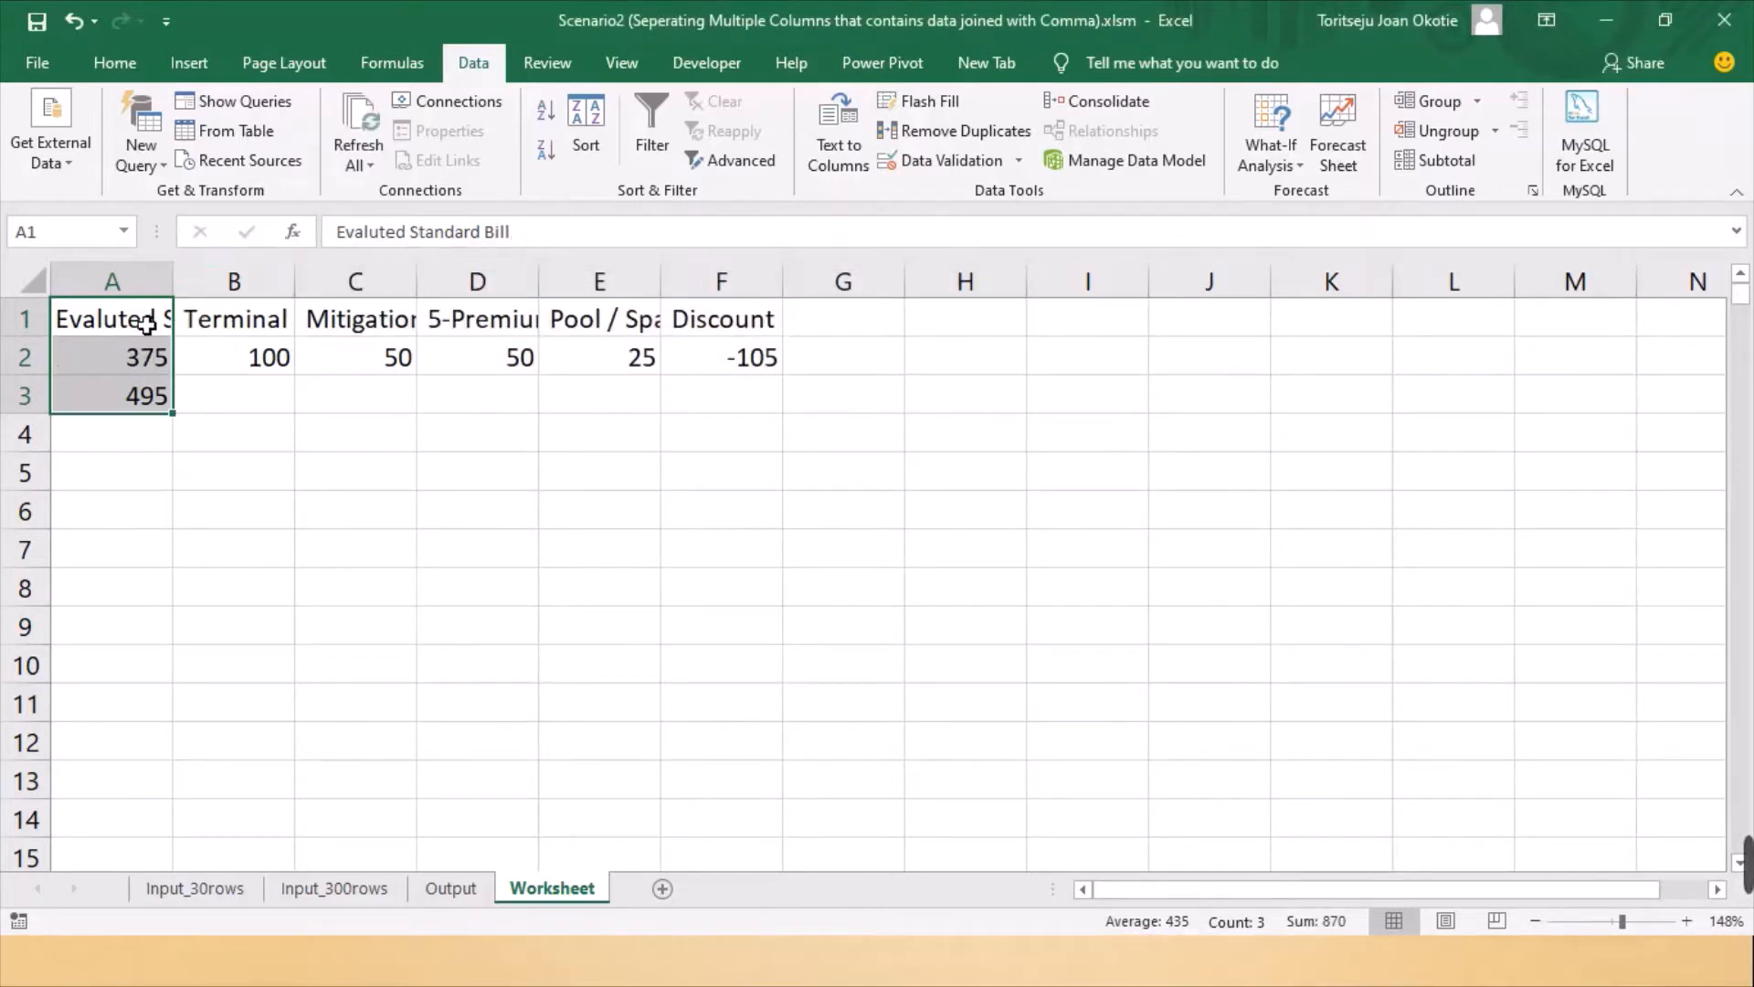
Copy A1:F3 of the Worksheet sheet, paste it transposed at cell A2 of the Output sheet, and autofit column A
key(shift+Right)
key(shift+Right)
key(shift+Right)
key(shift+Right)
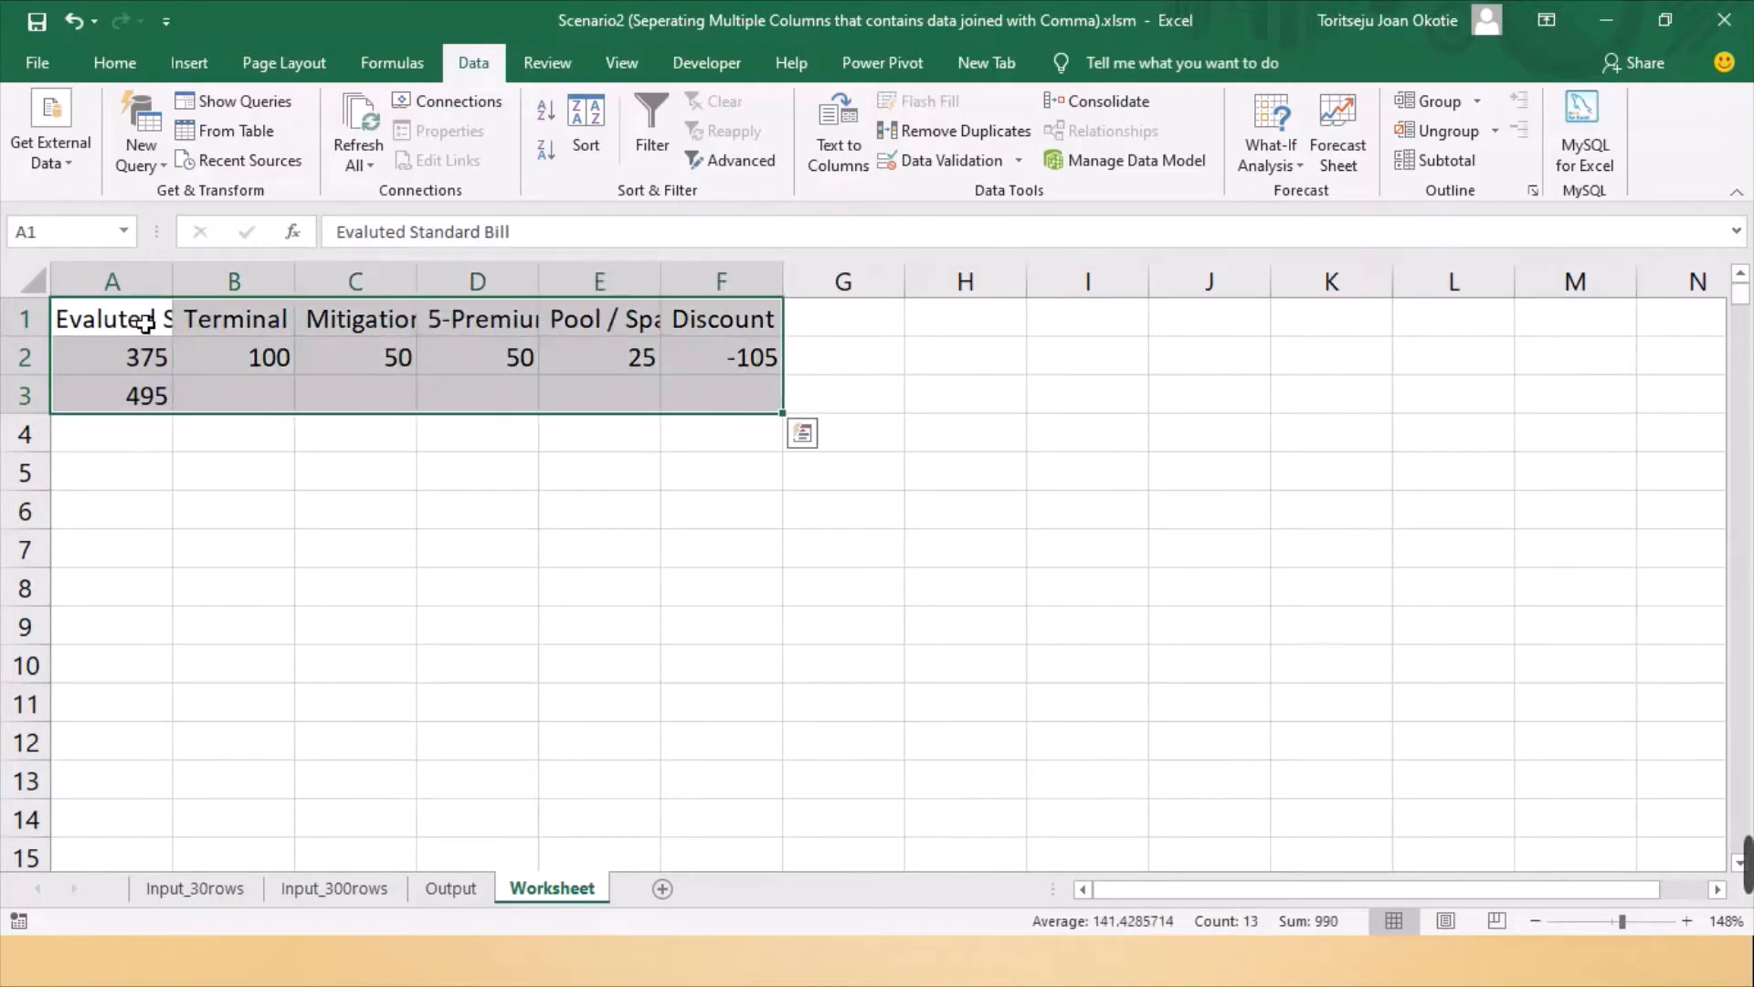
key(ctrl+c)
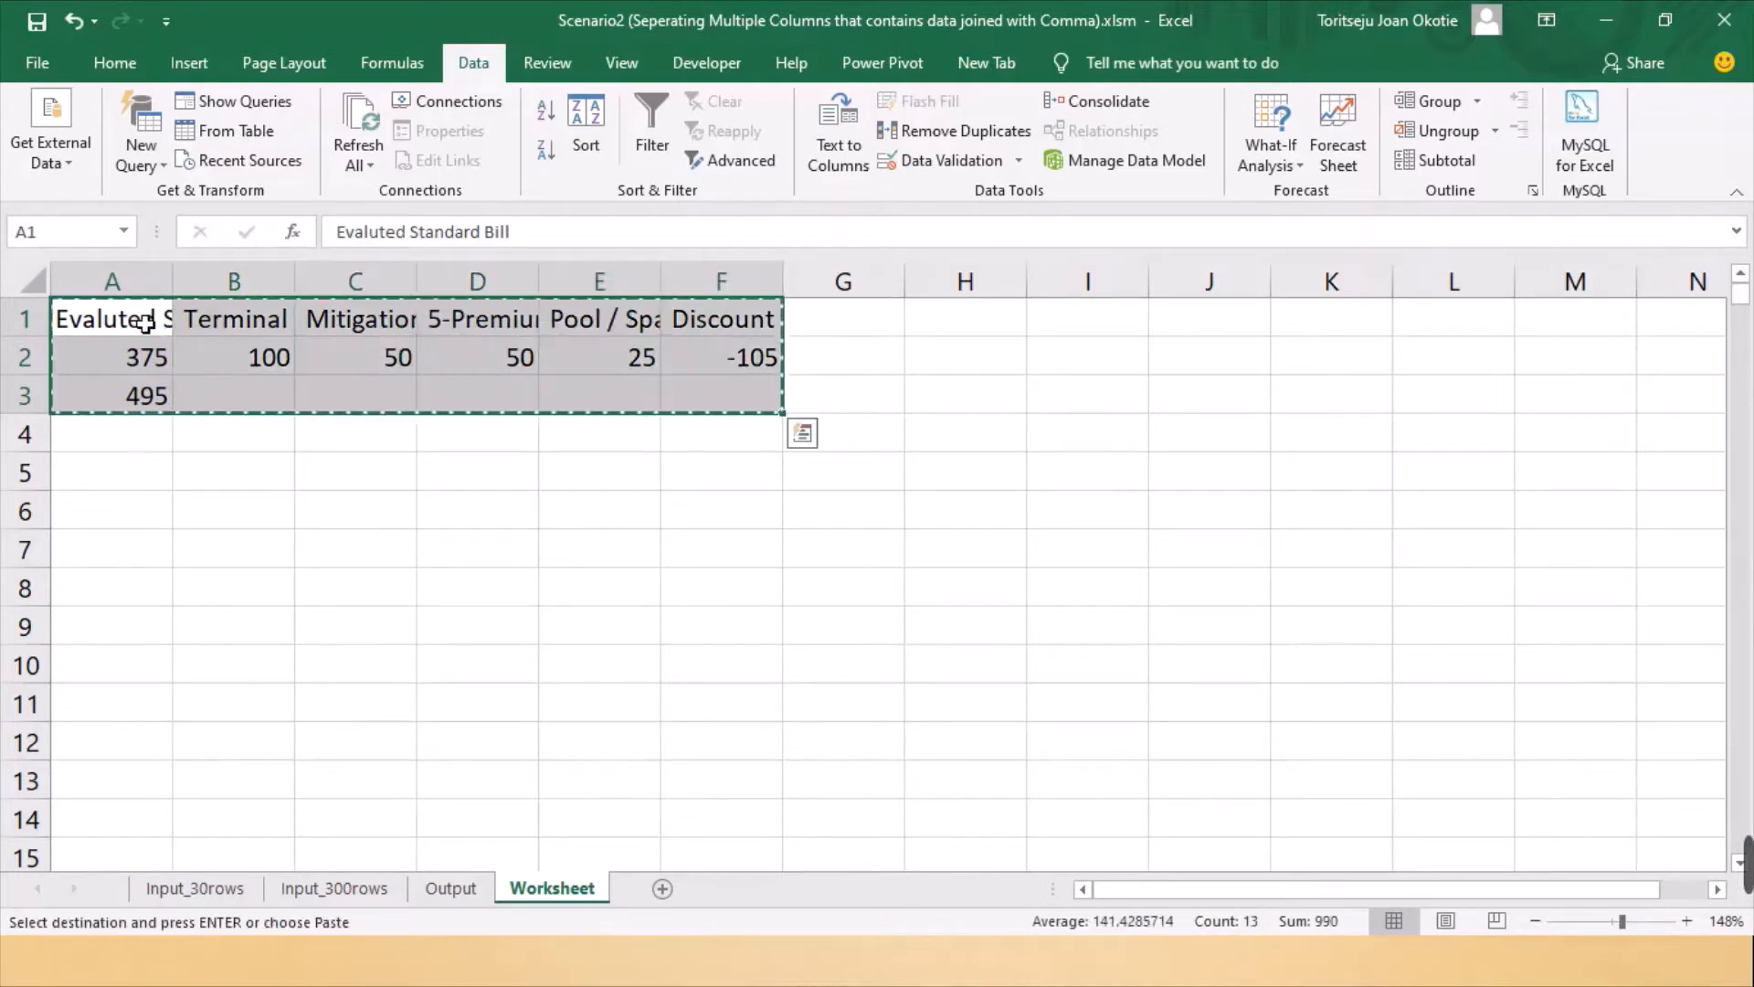
click(439, 891)
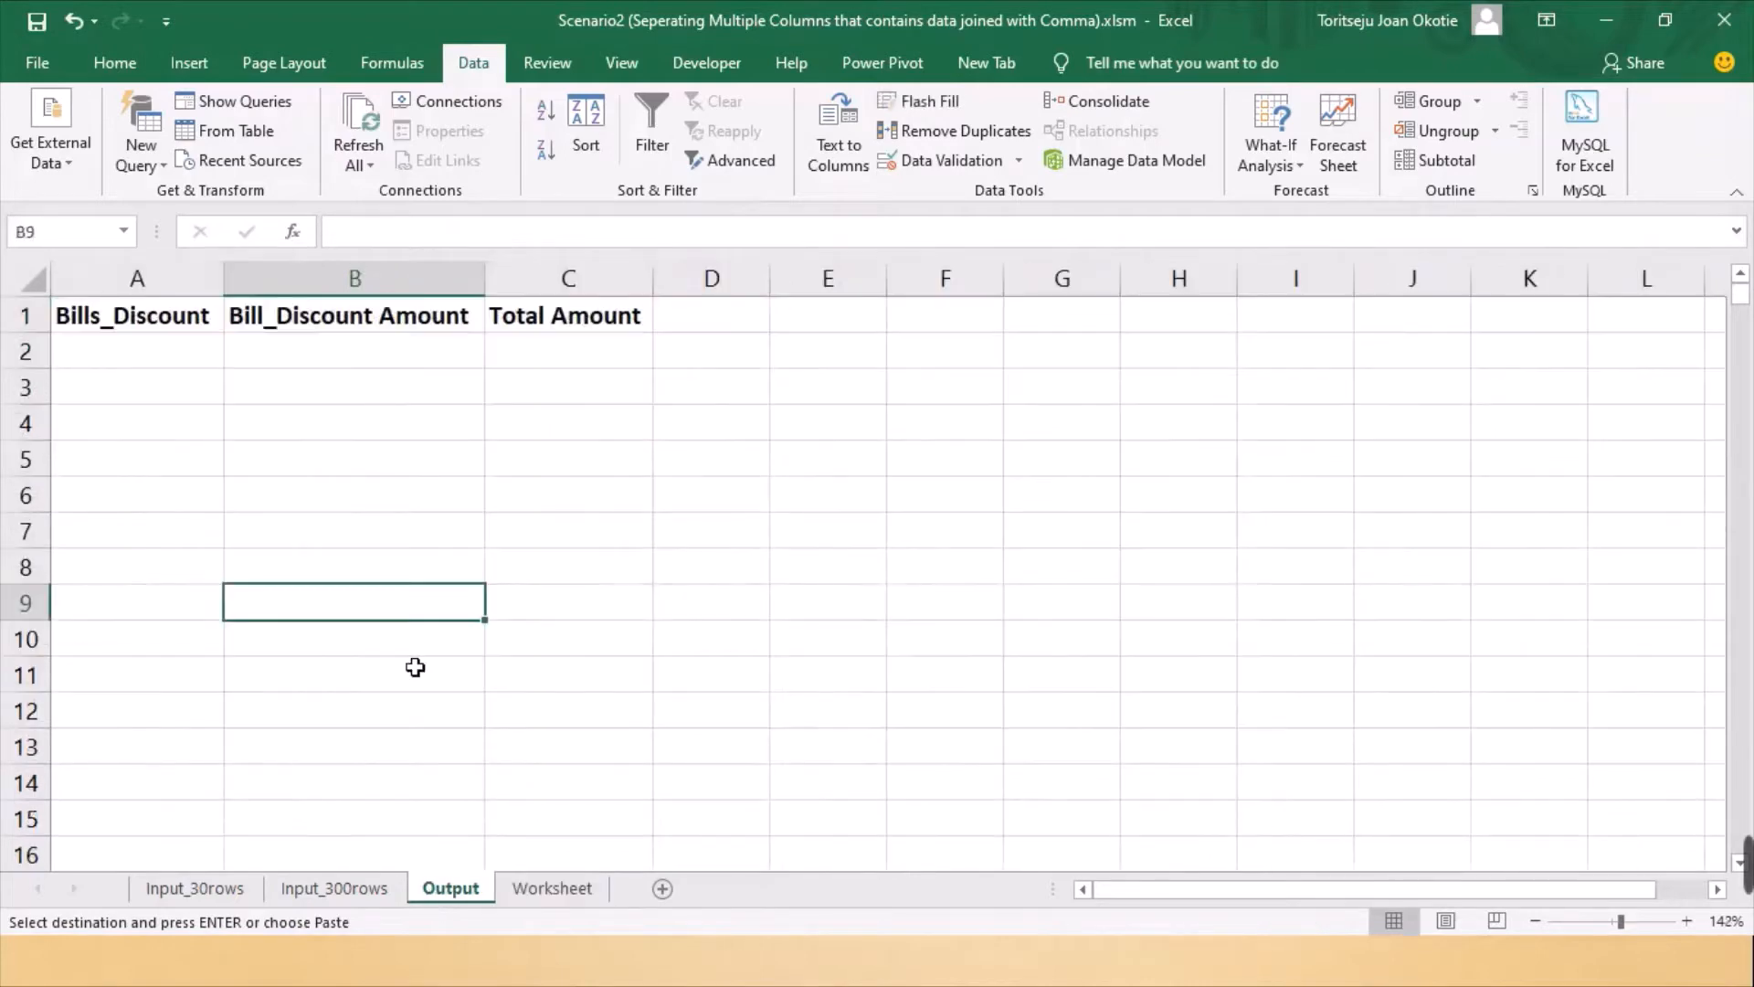
click(179, 362)
right_click(176, 359)
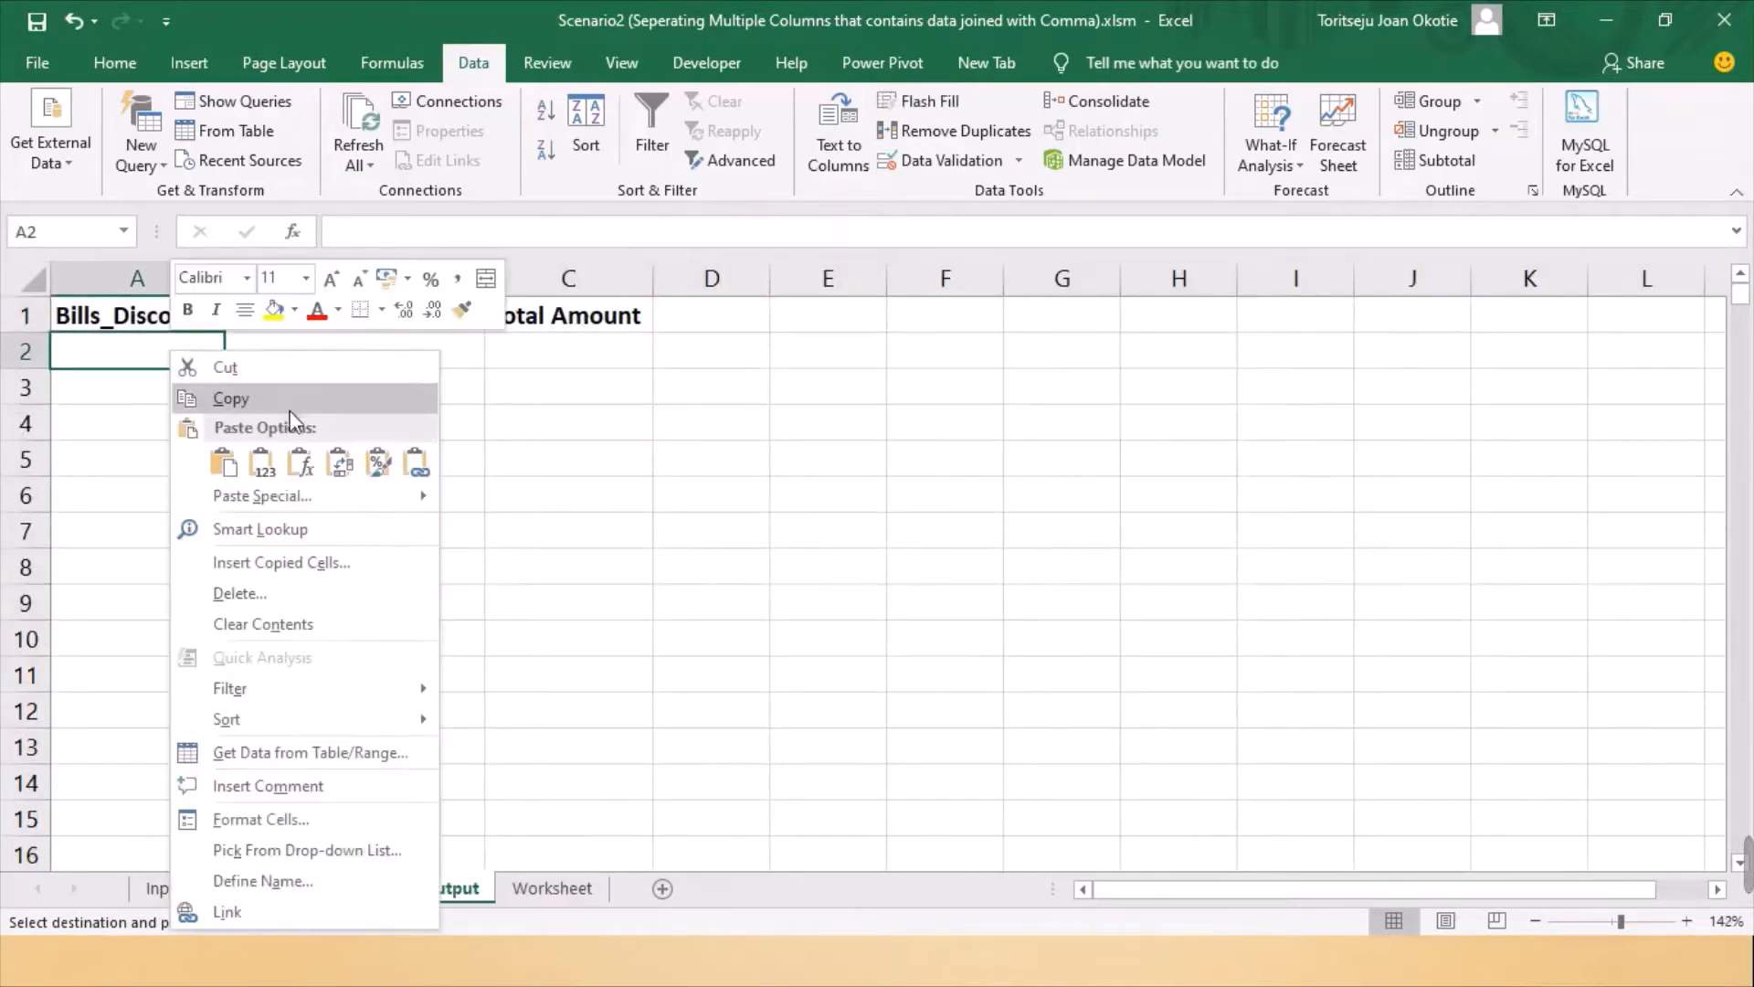
click(338, 462)
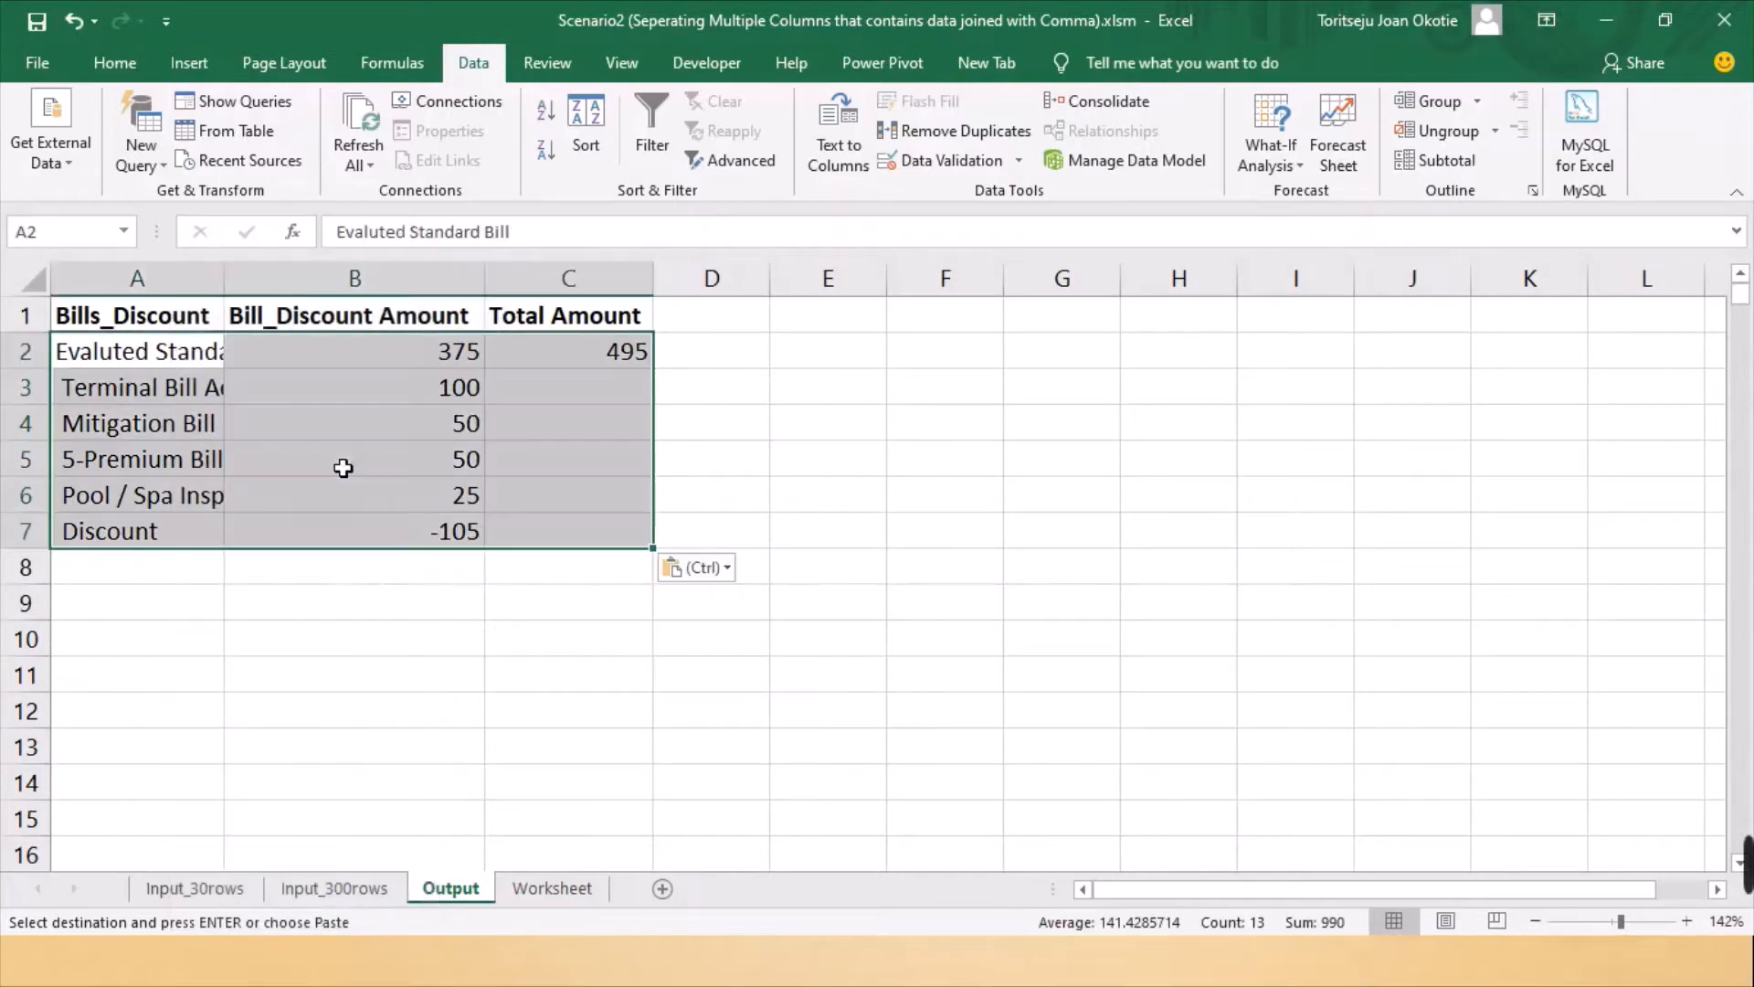
double_click(237, 295)
click(932, 460)
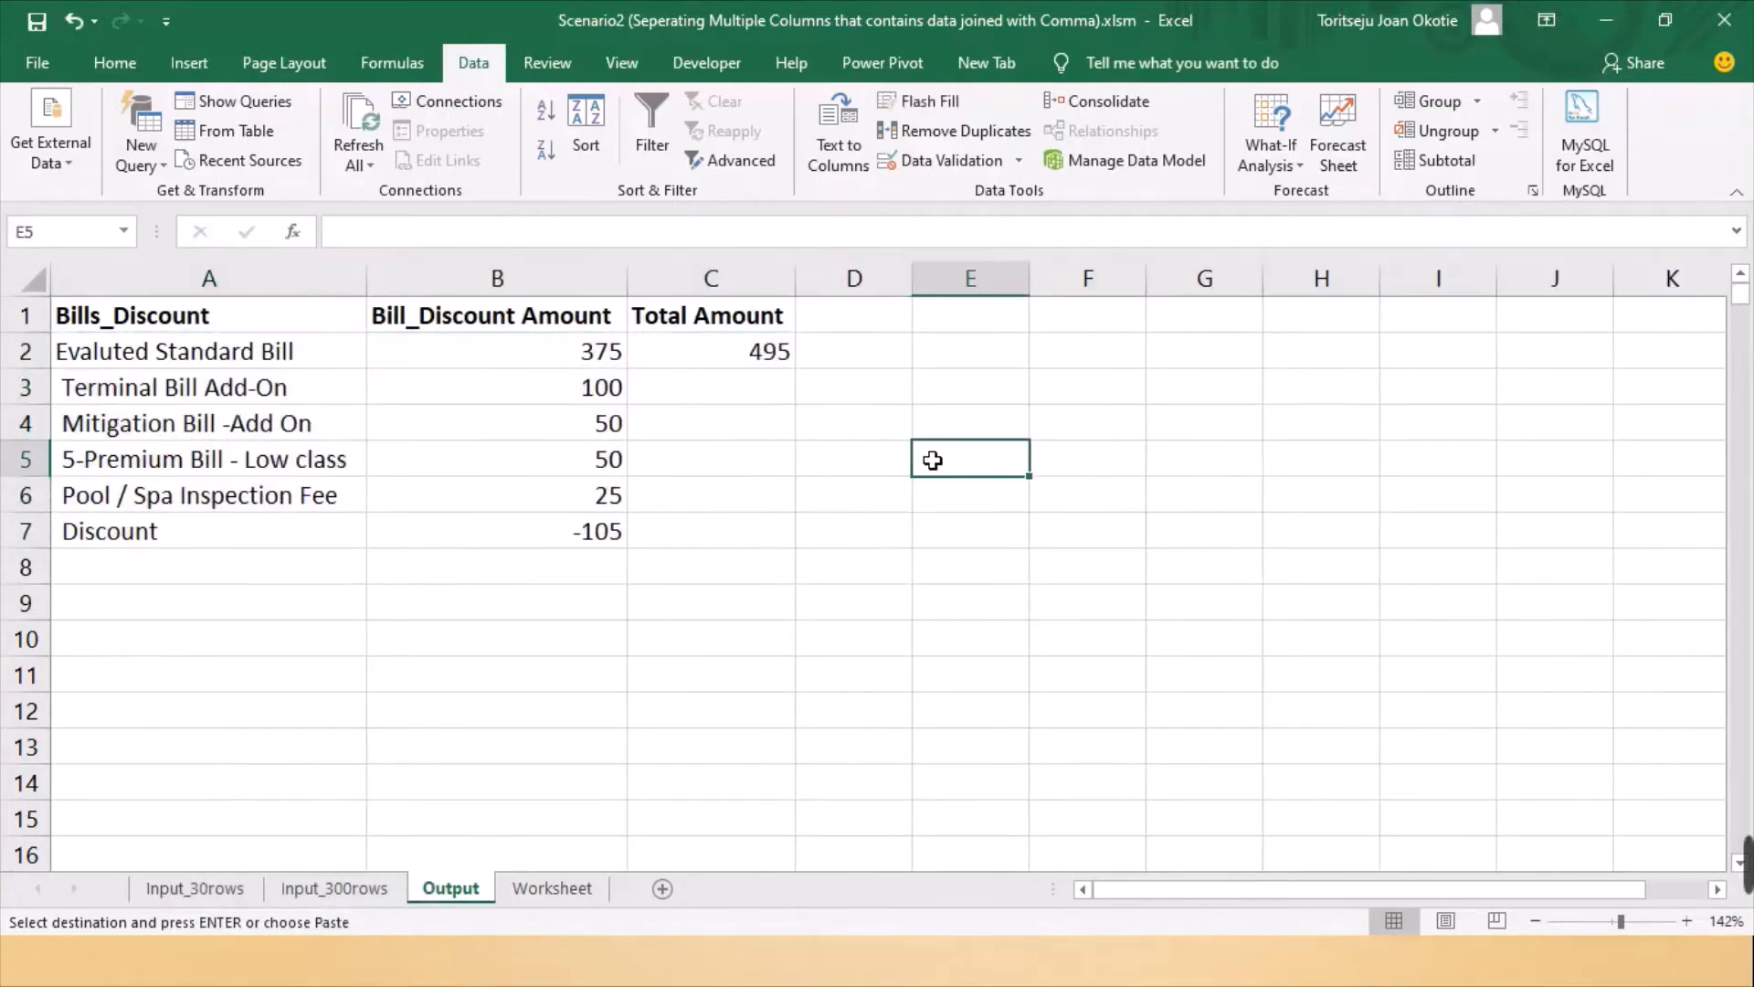
Select and copy the second data record, A3:C3, on the Input_30rows sheet
click(226, 891)
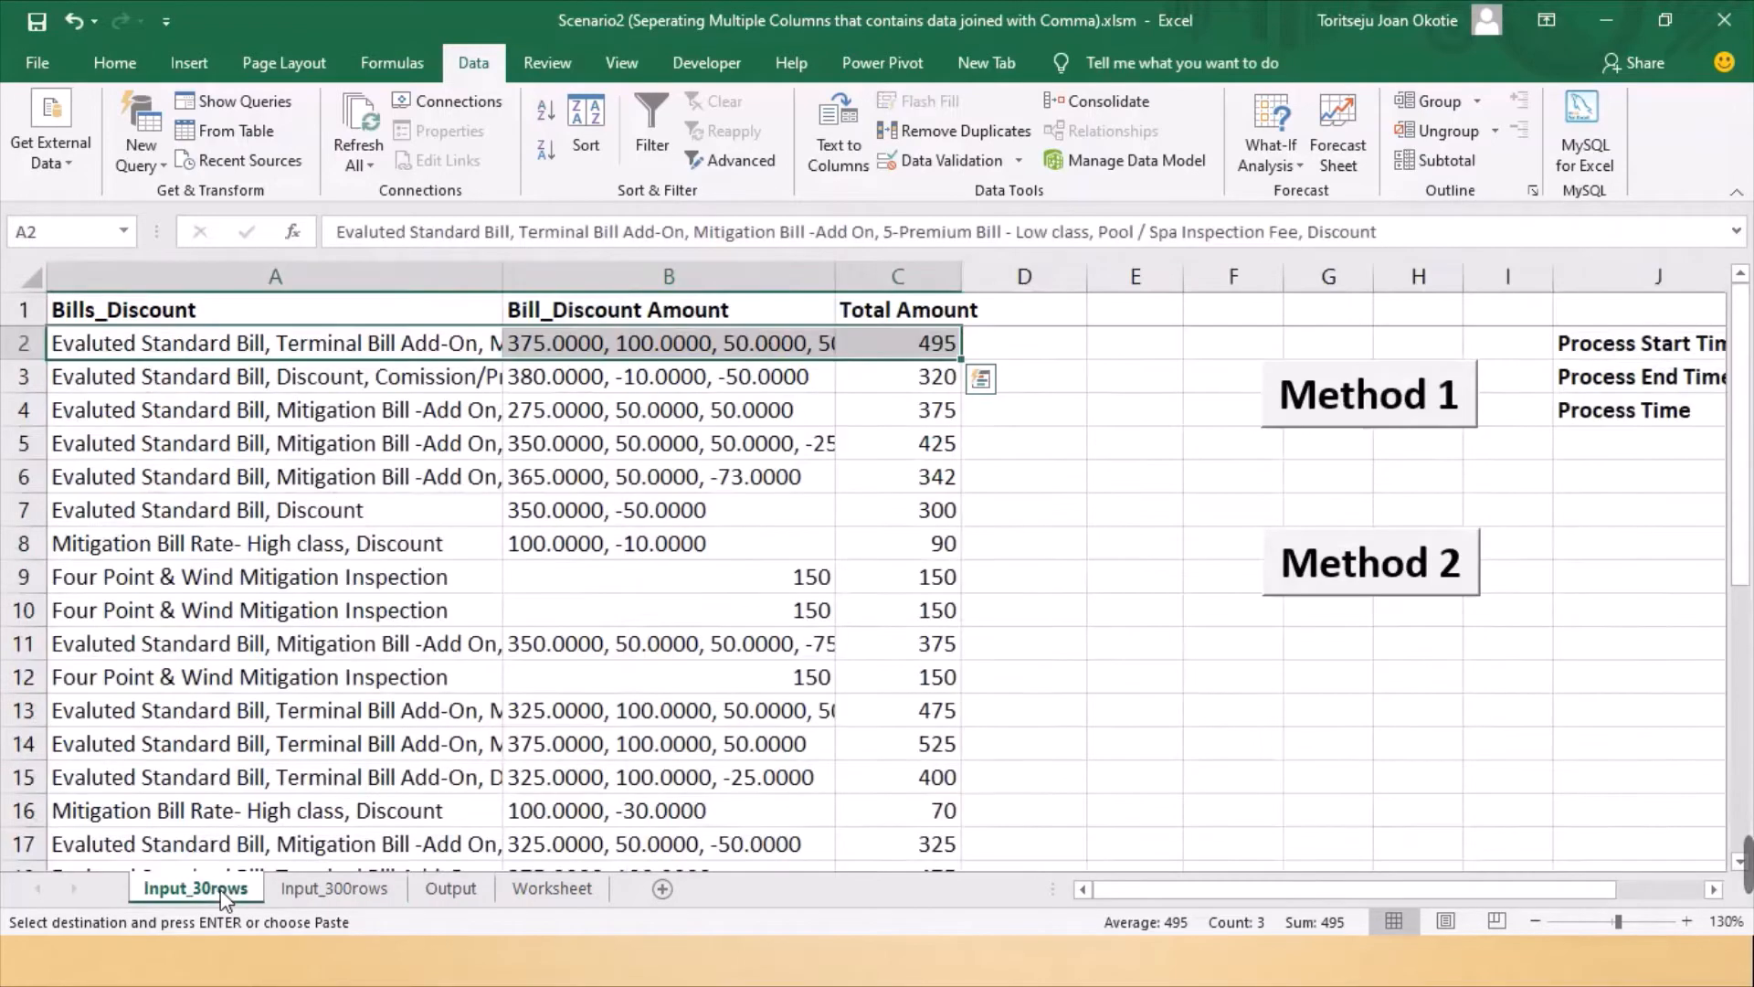
click(174, 386)
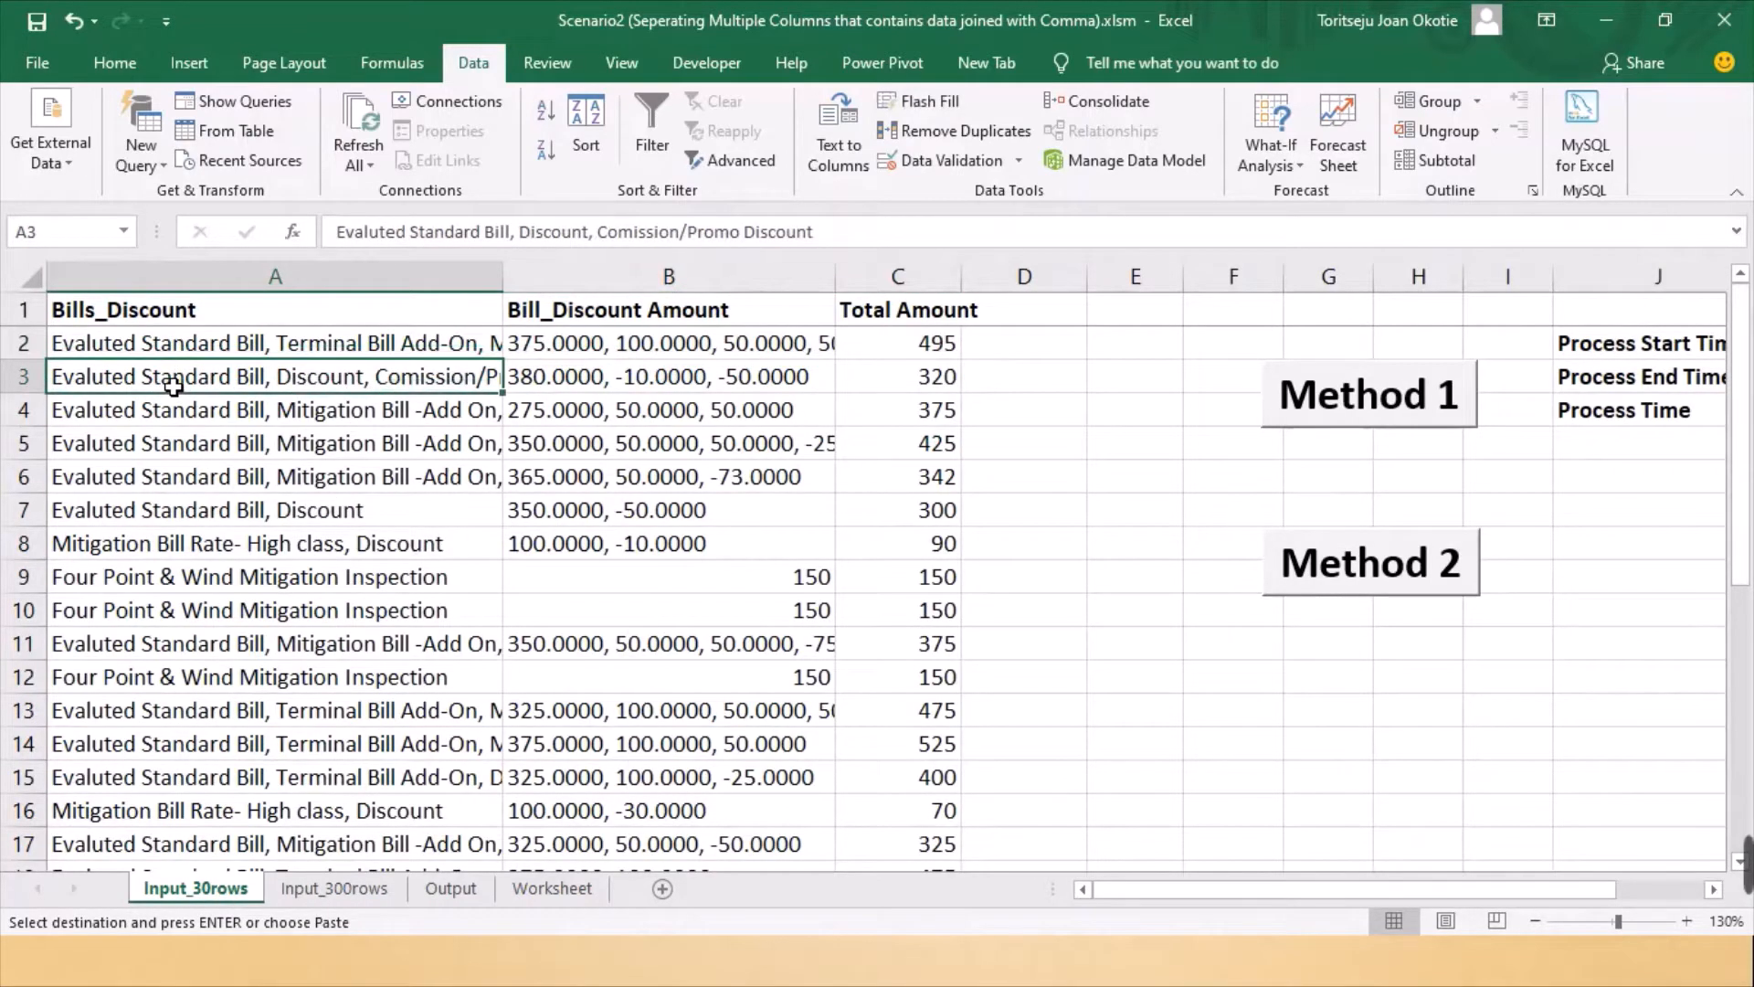
key(shift+Right)
key(shift+Right)
right_click(169, 384)
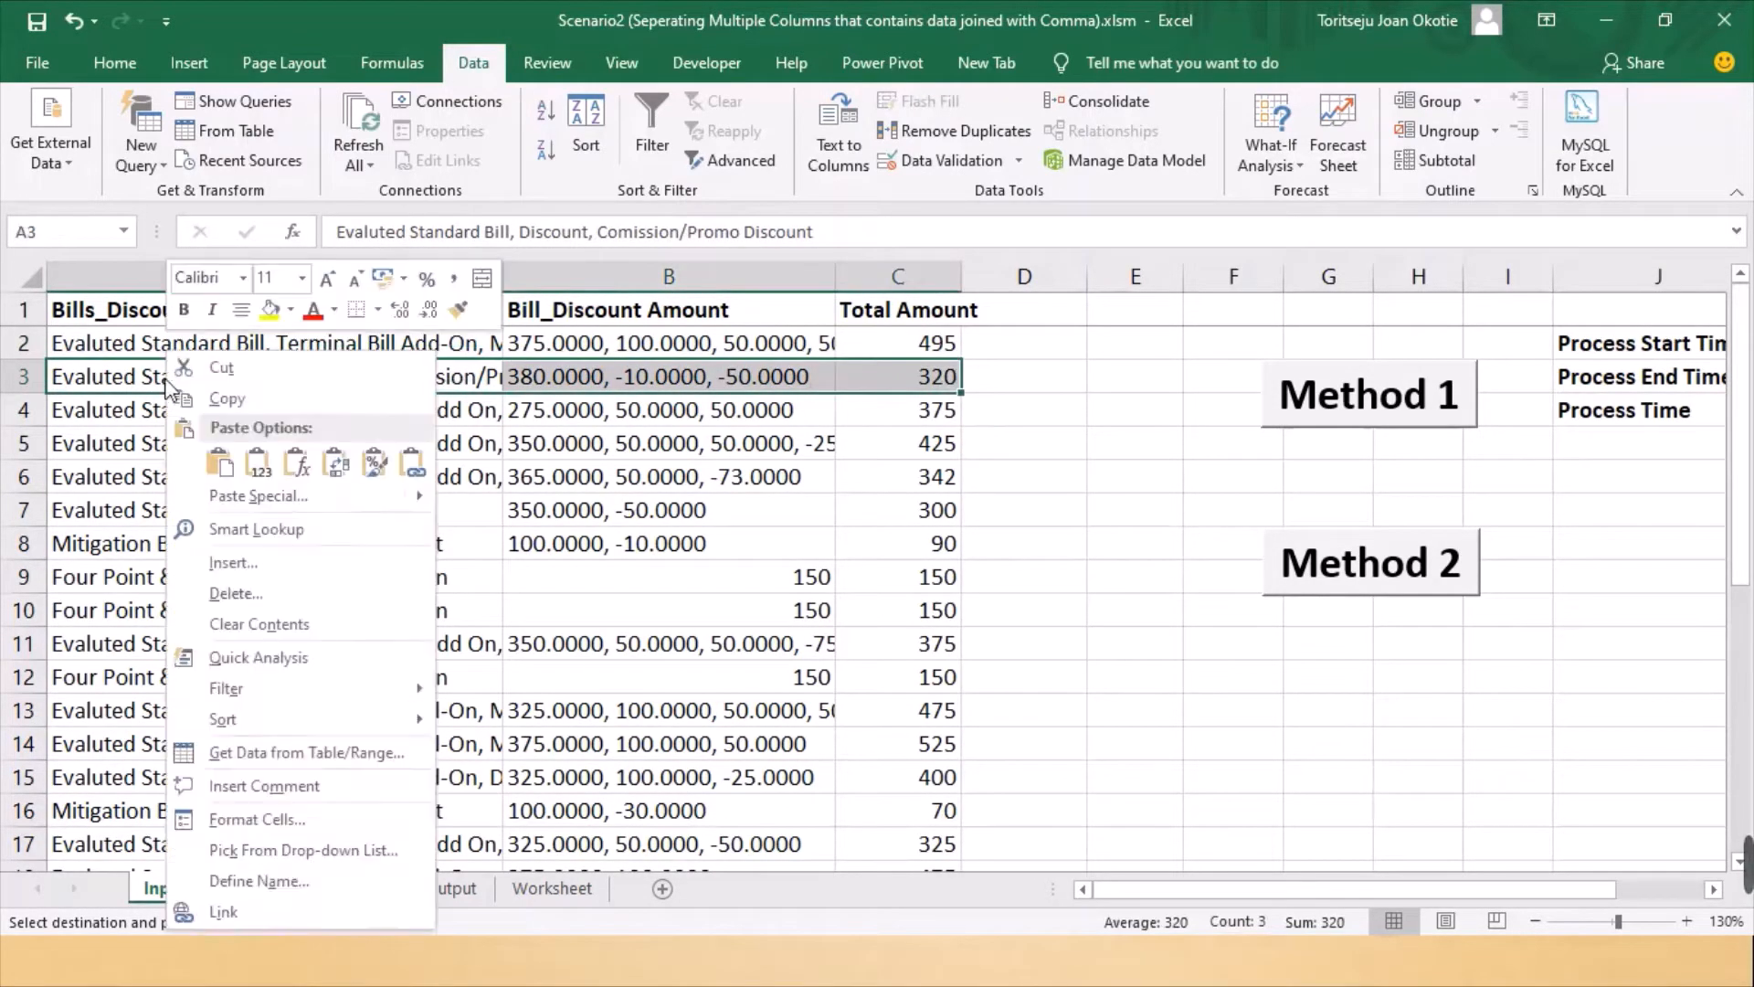
click(233, 401)
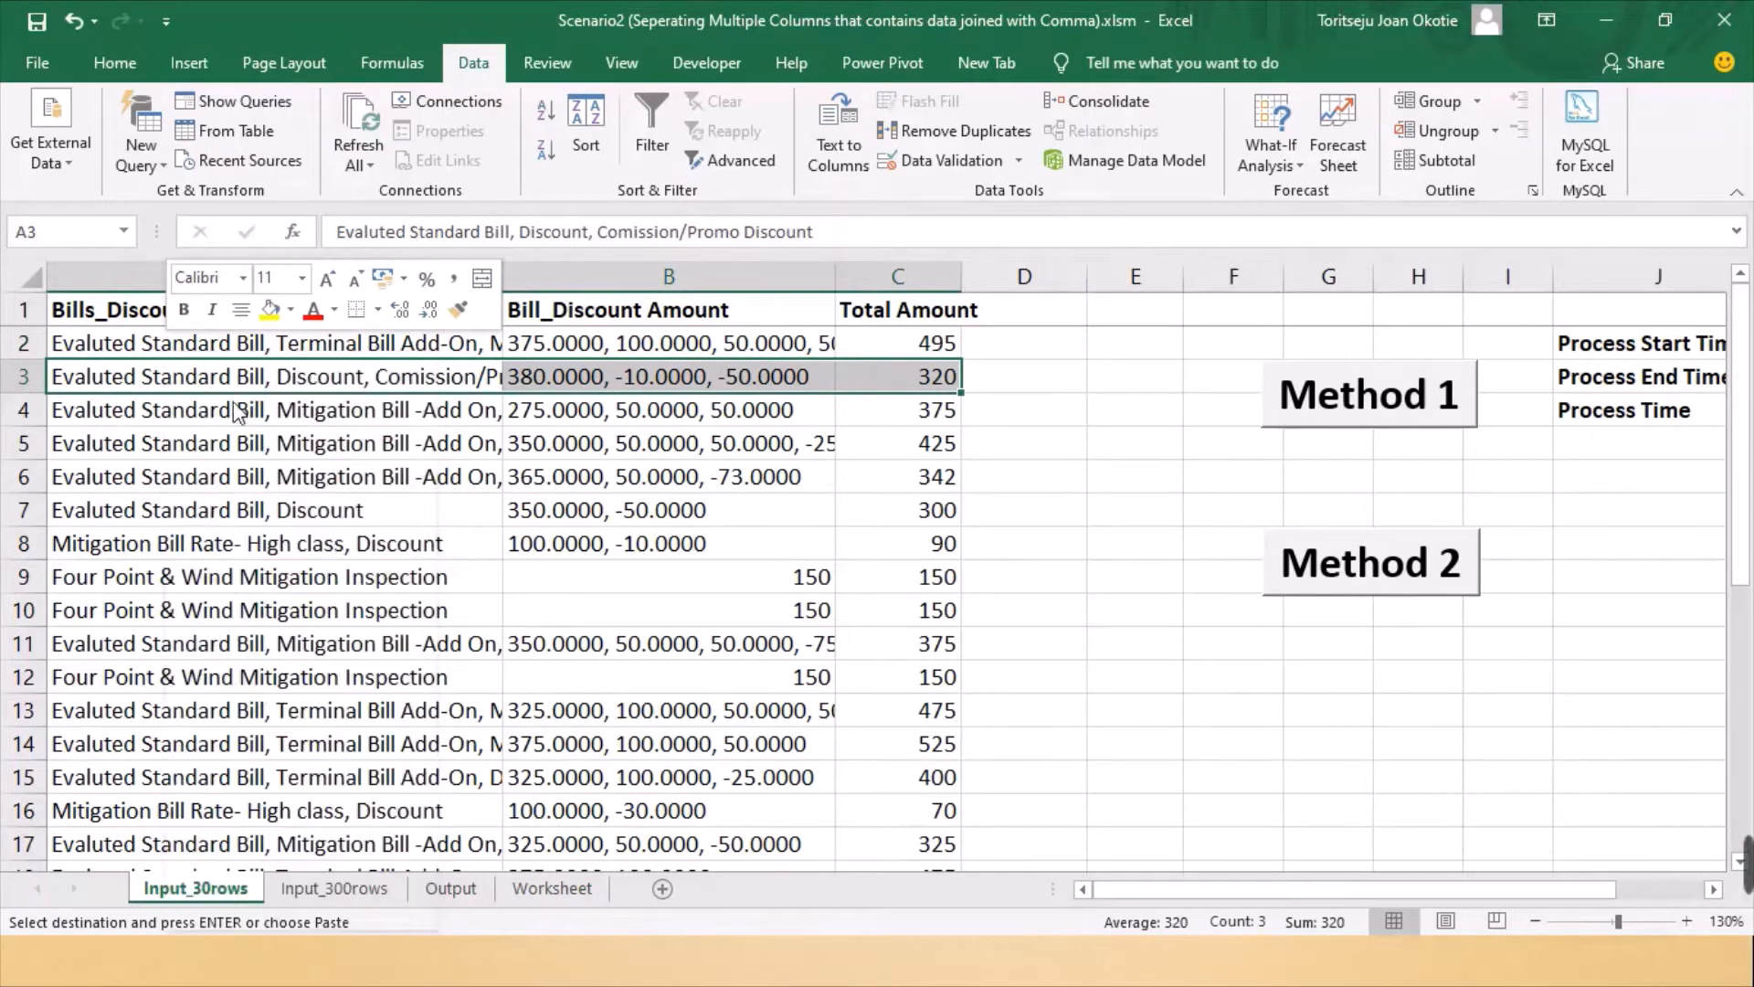
Clear the first record's split data from A1:F3 of the Worksheet sheet
click(450, 888)
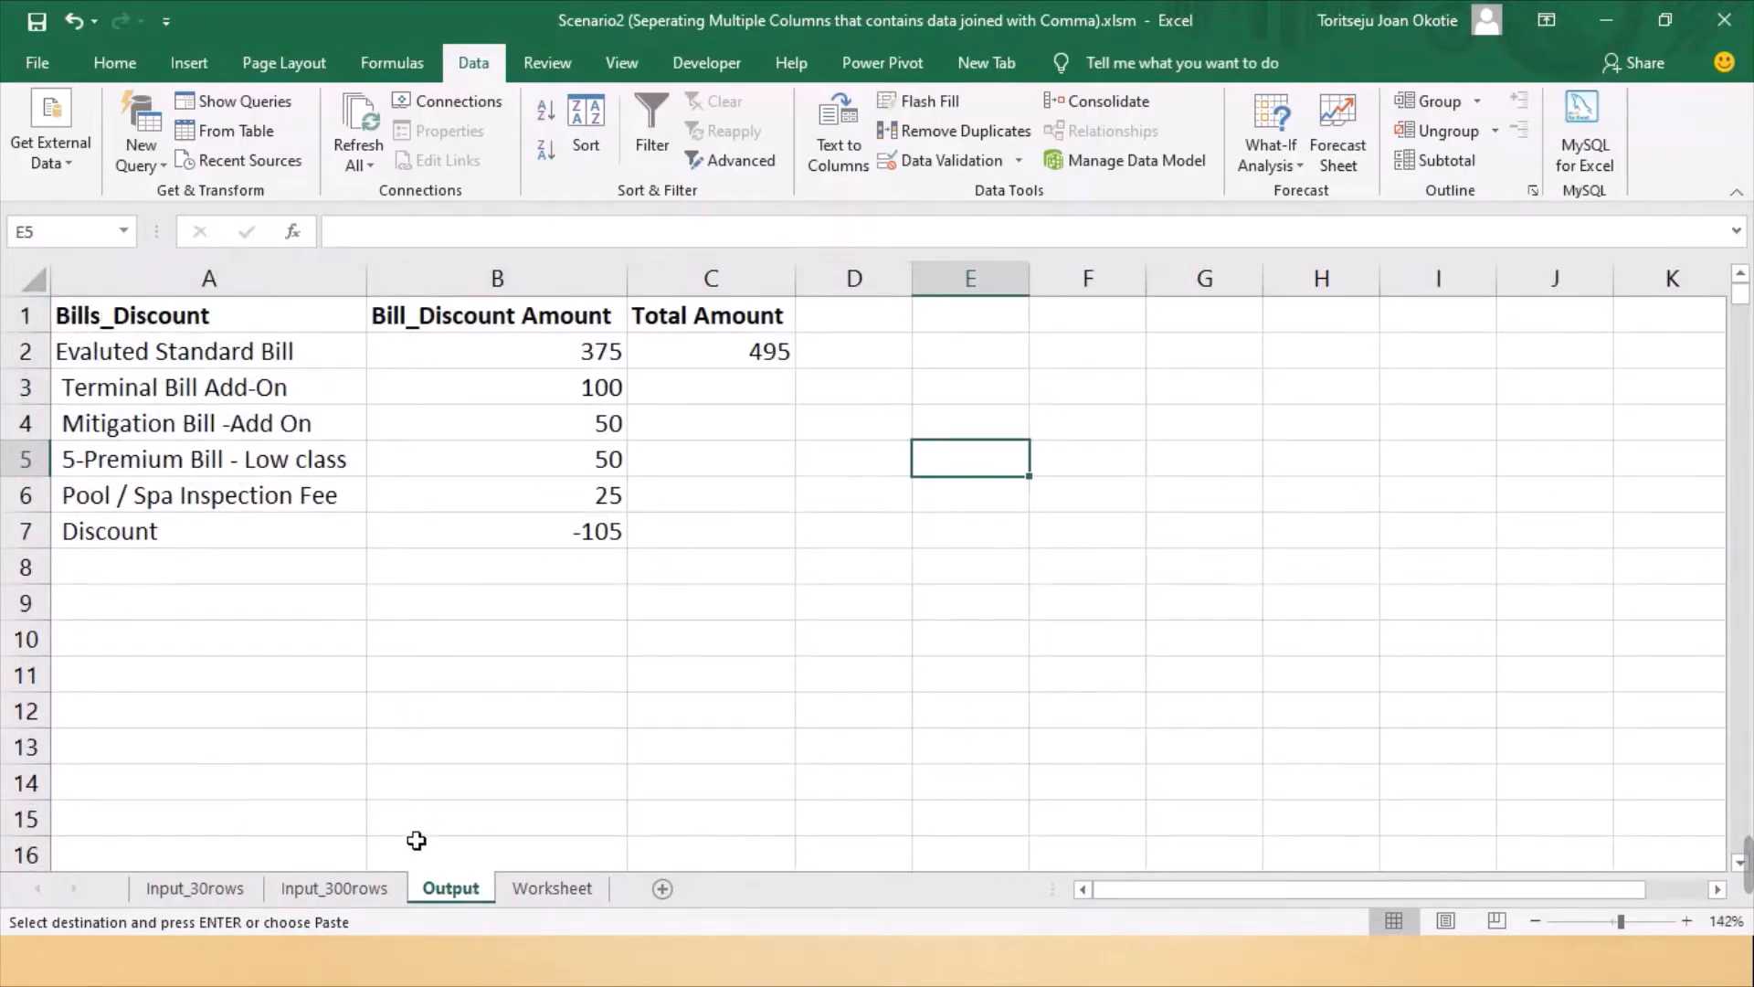
click(535, 890)
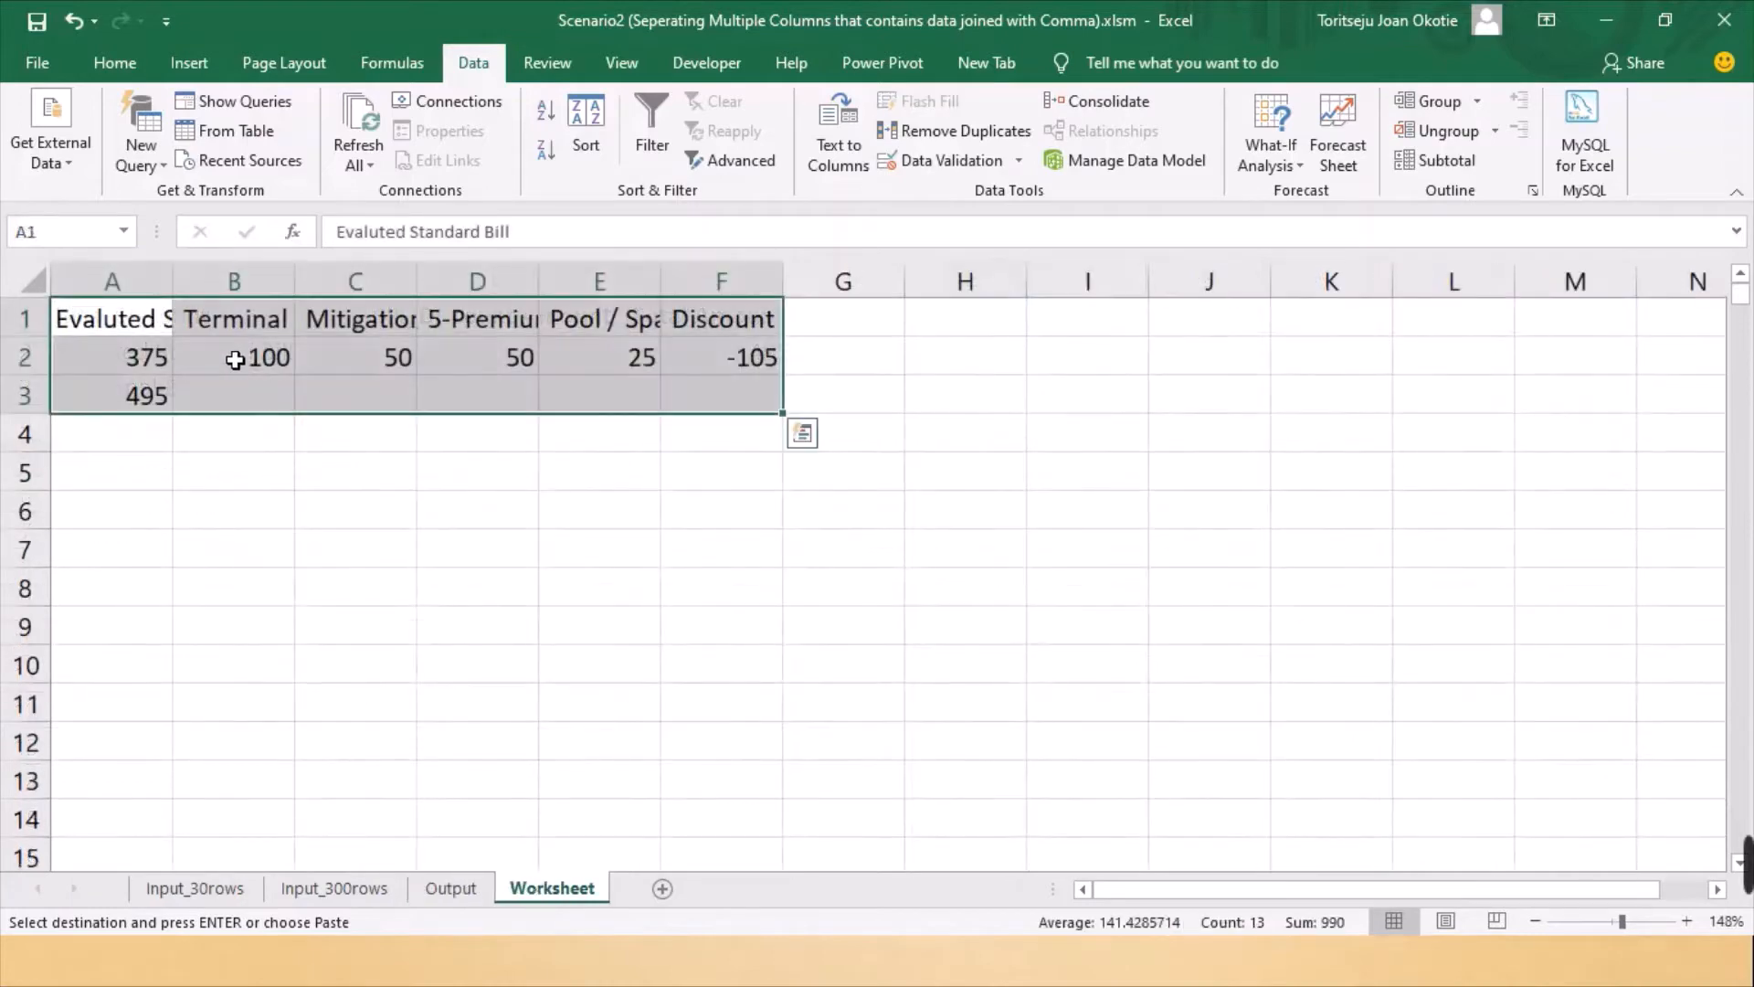
key(Delete)
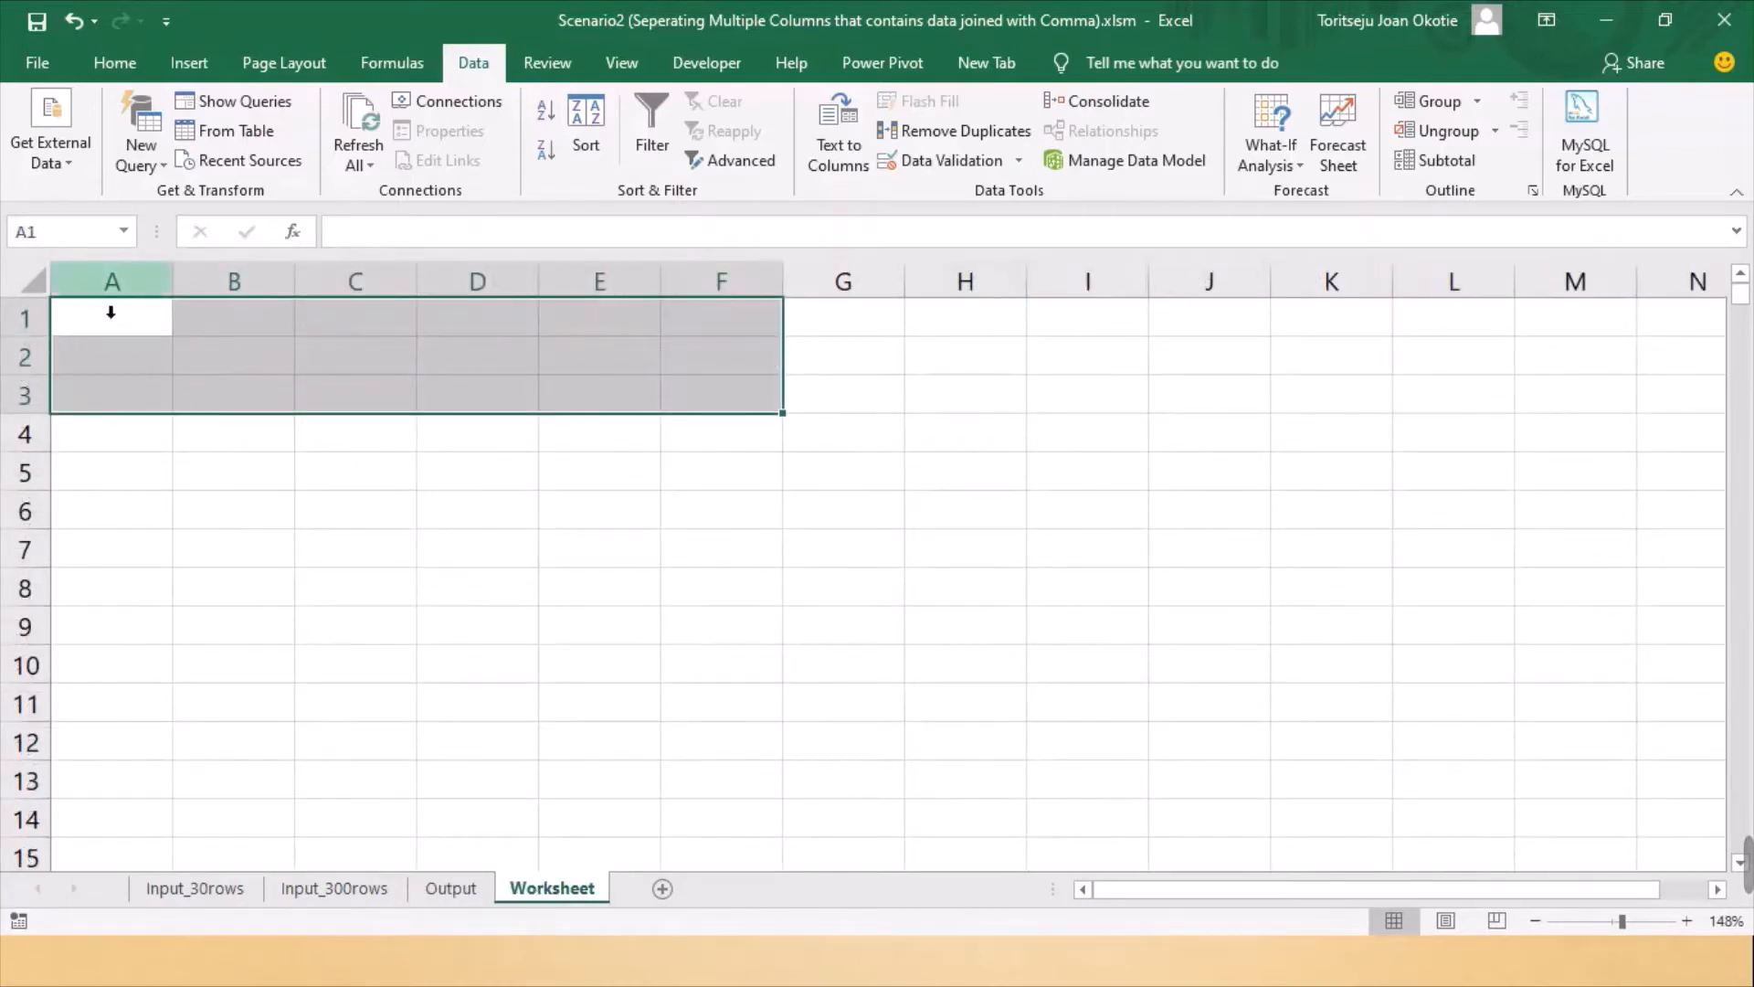
Copy A3:C3 of Input_30rows again and paste it transposed at cell A1 of the cleared Worksheet sheet
click(201, 888)
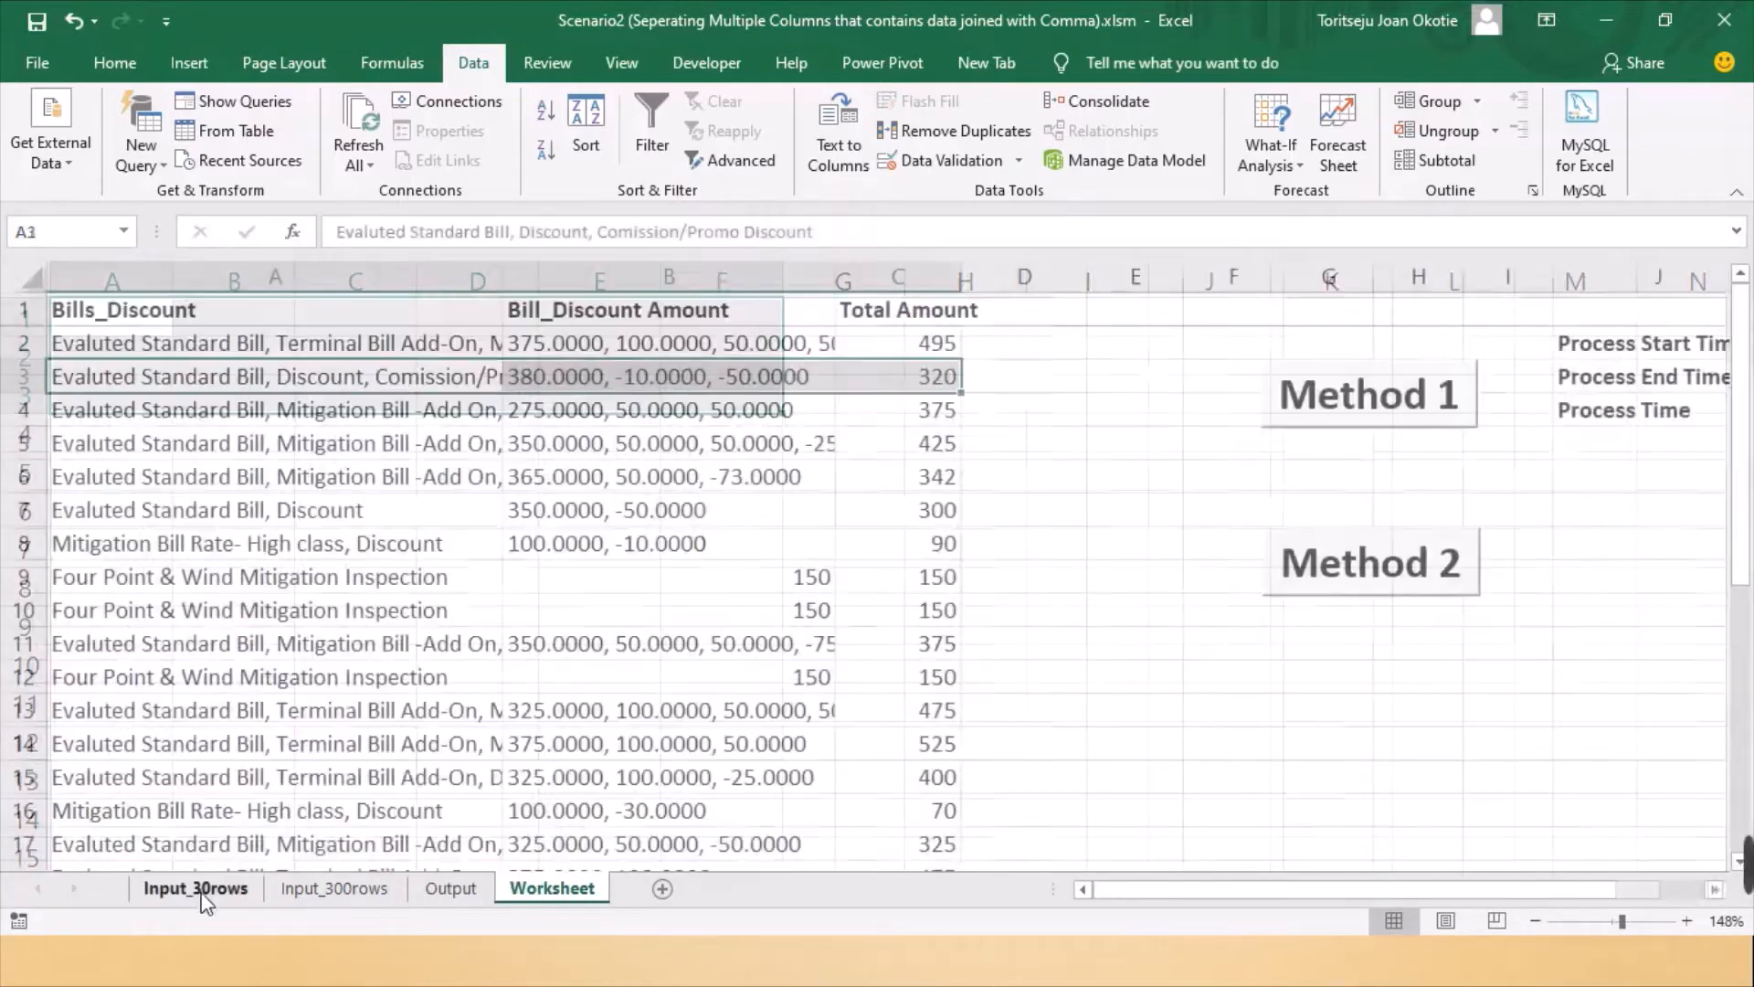
right_click(274, 389)
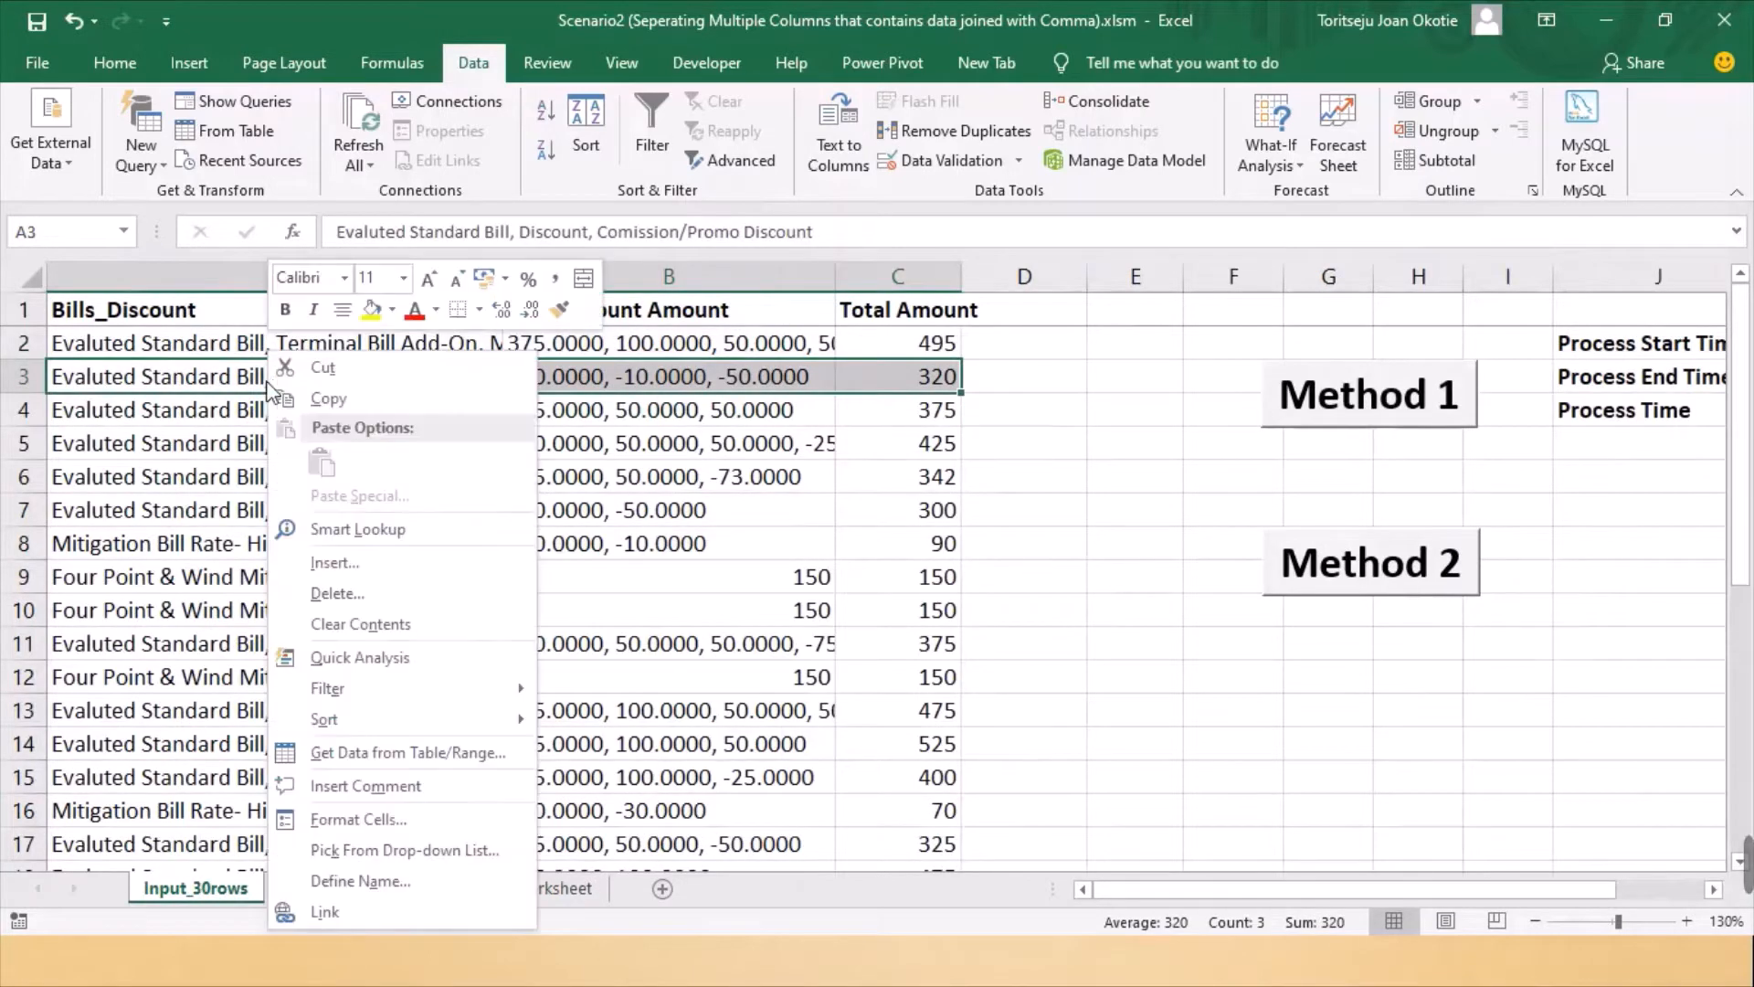
click(332, 398)
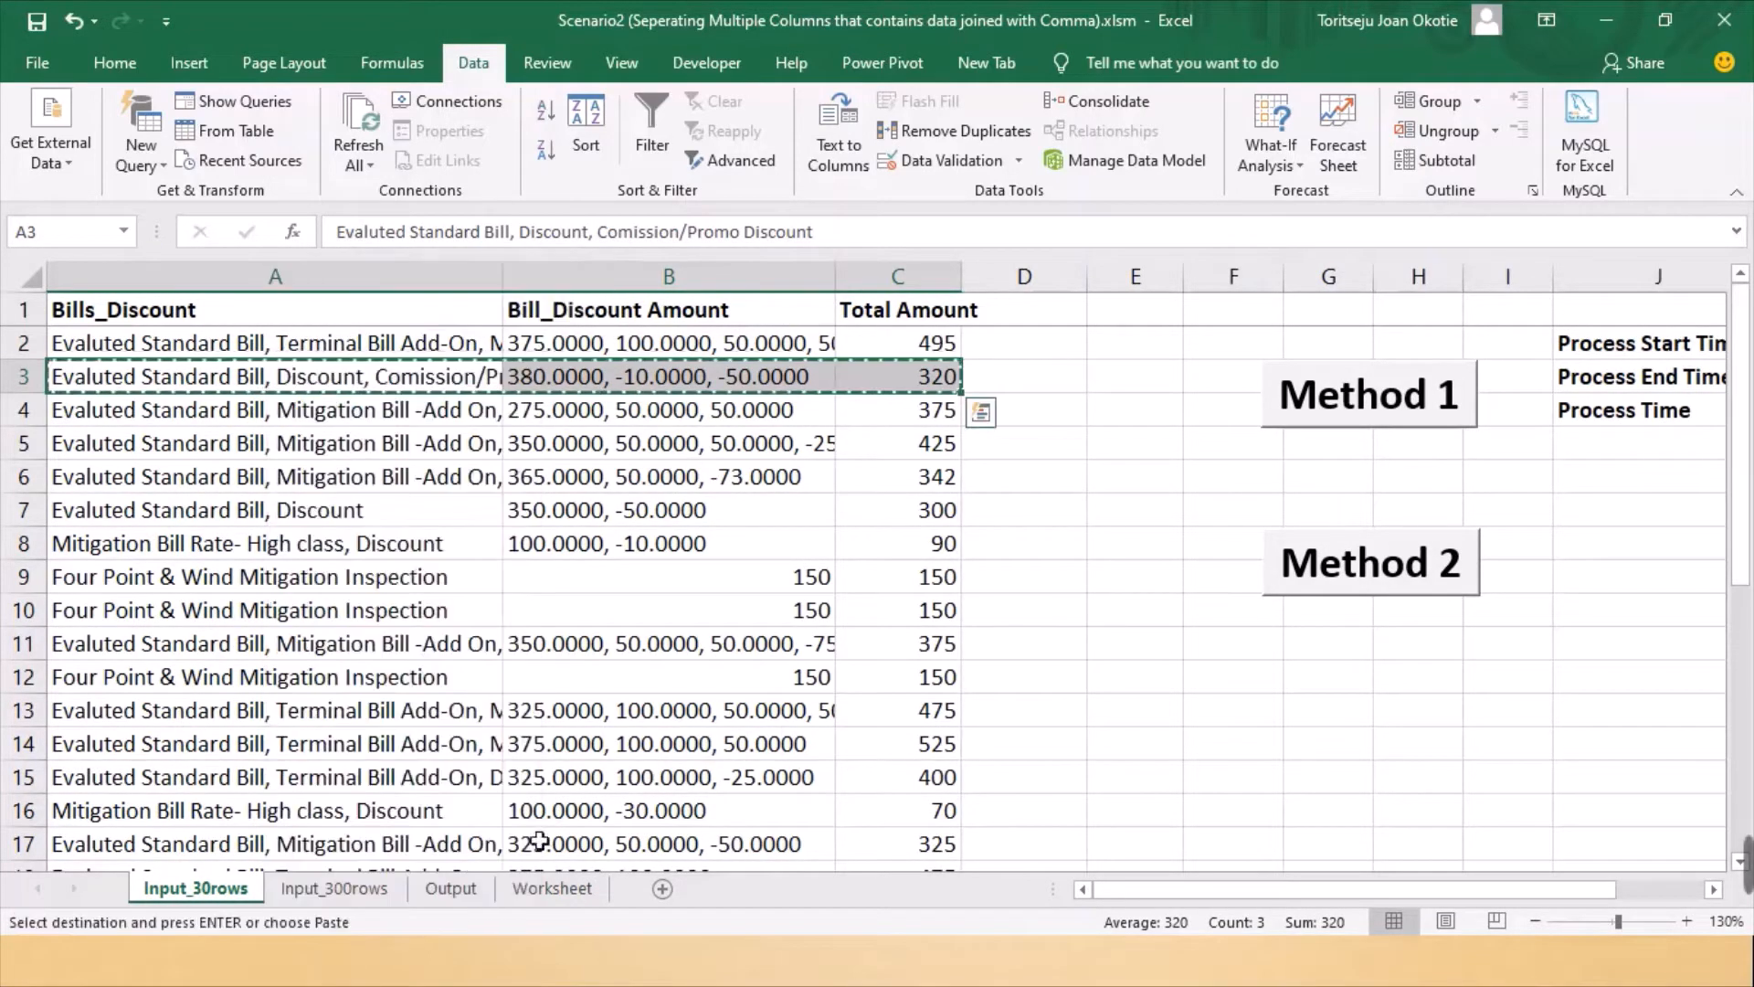
click(550, 888)
click(137, 328)
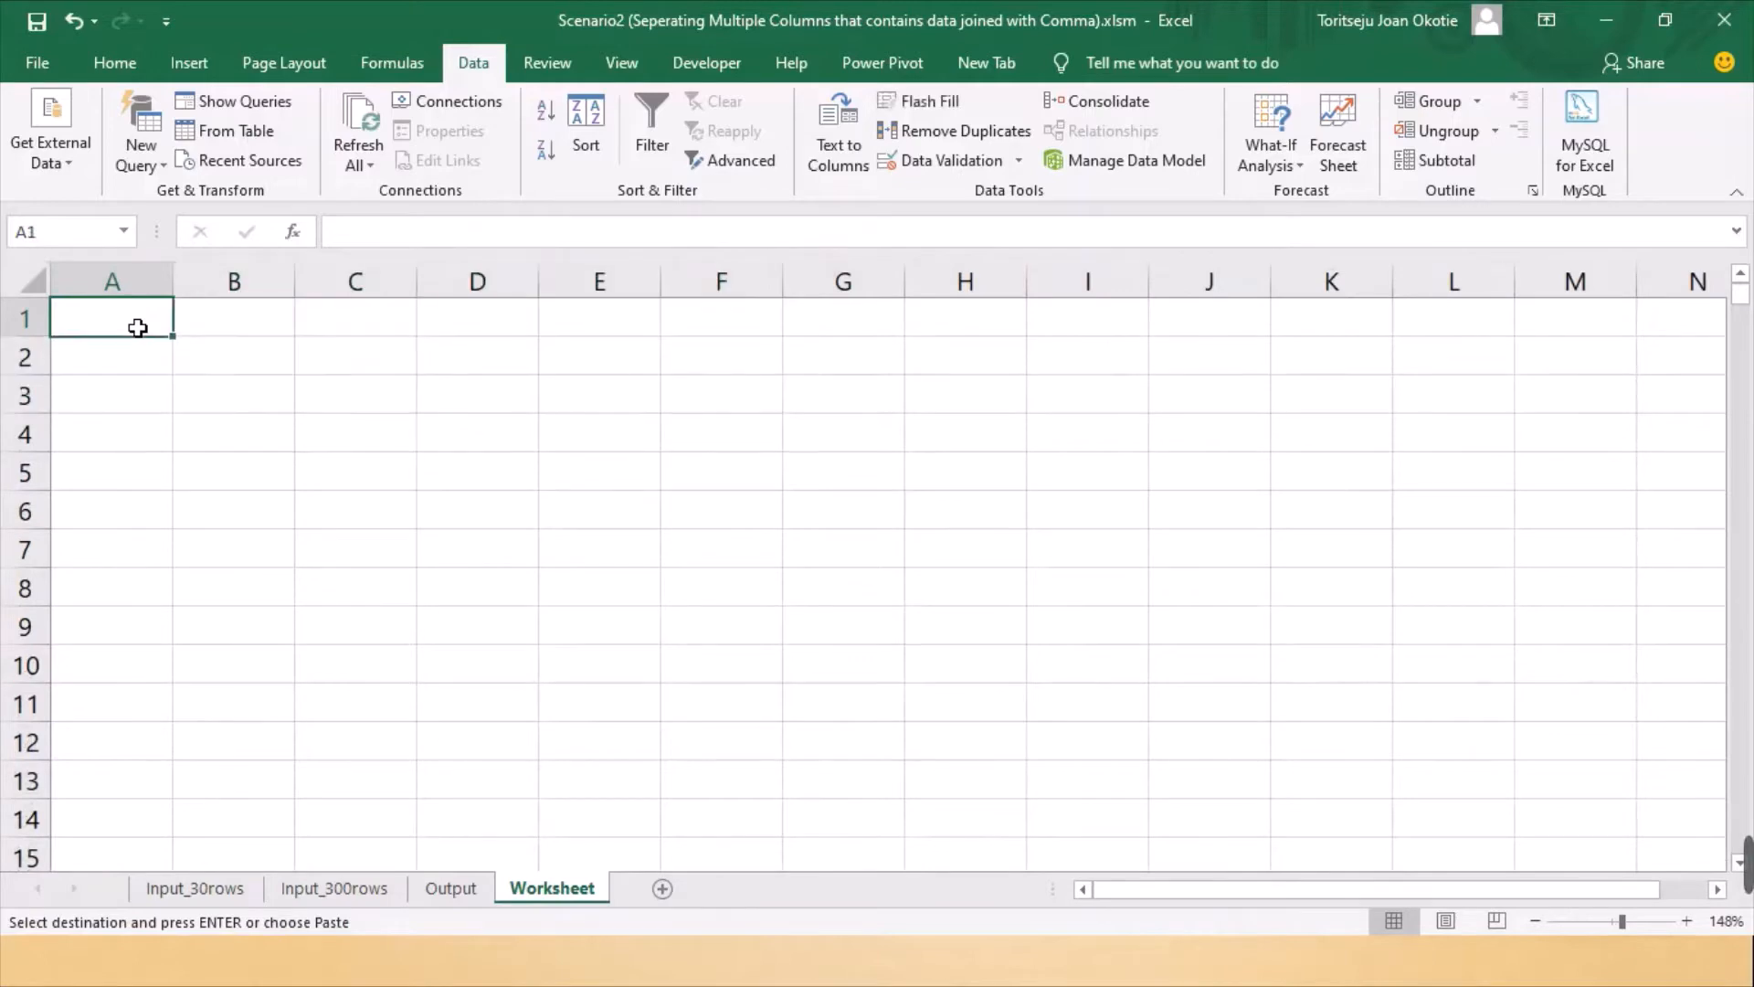
right_click(137, 328)
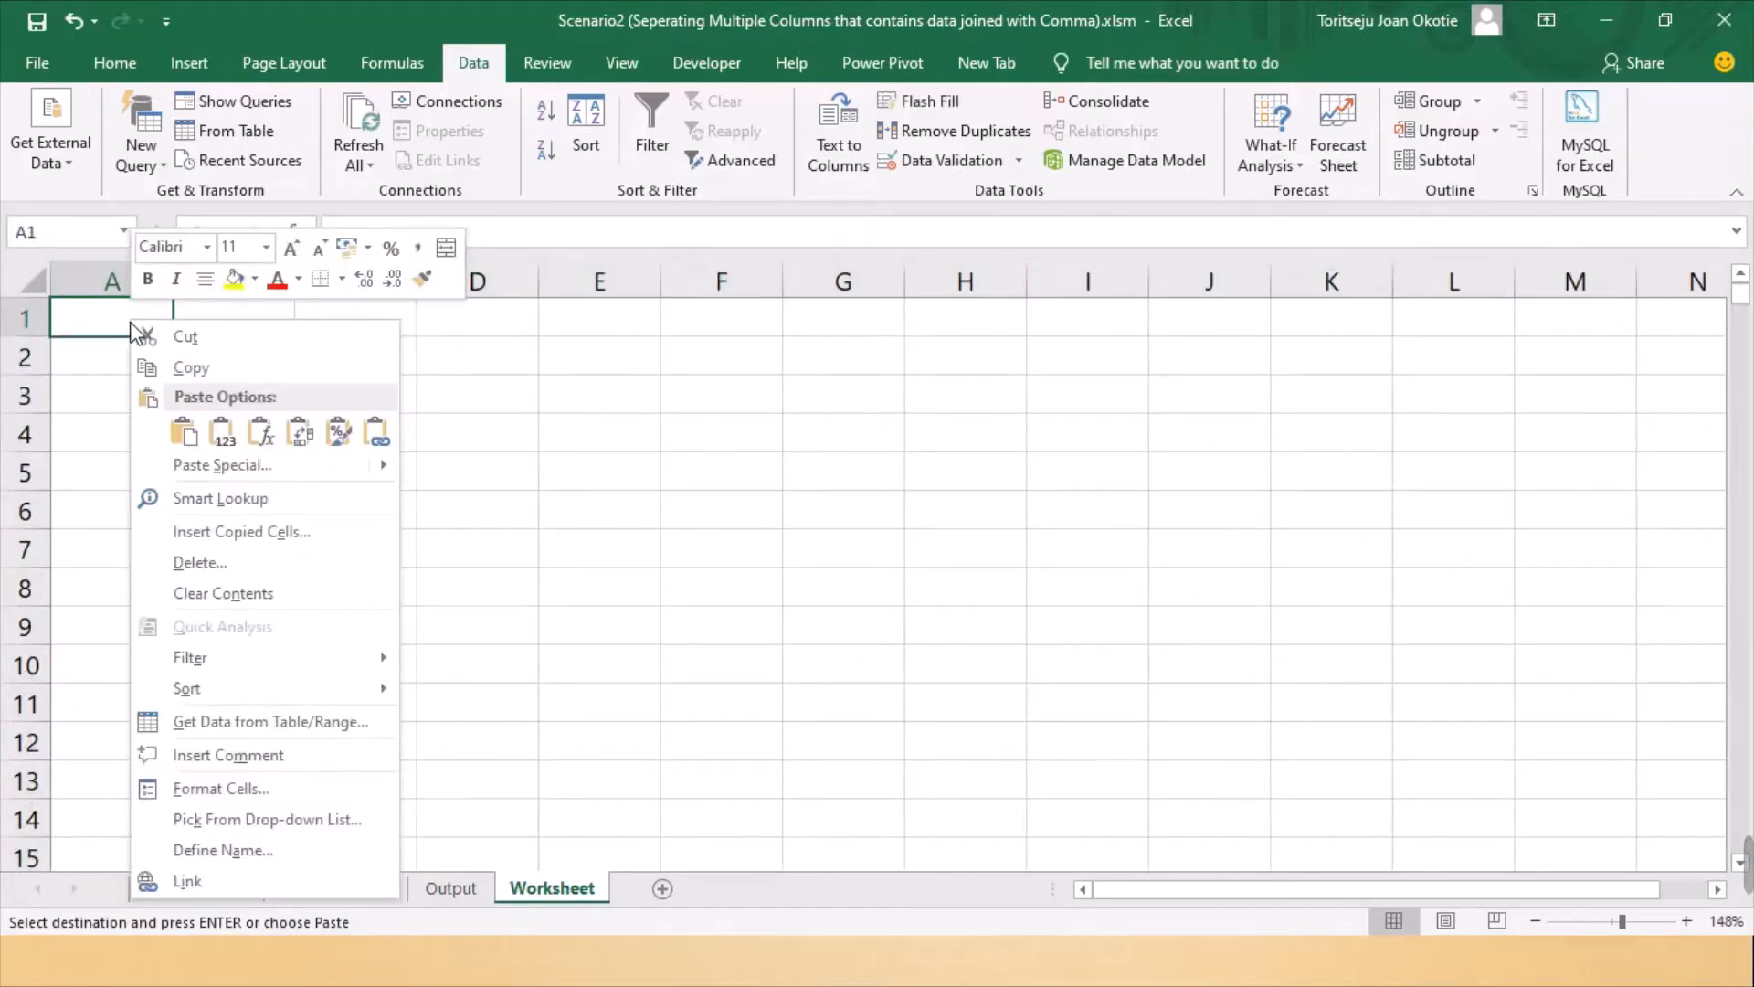
click(316, 441)
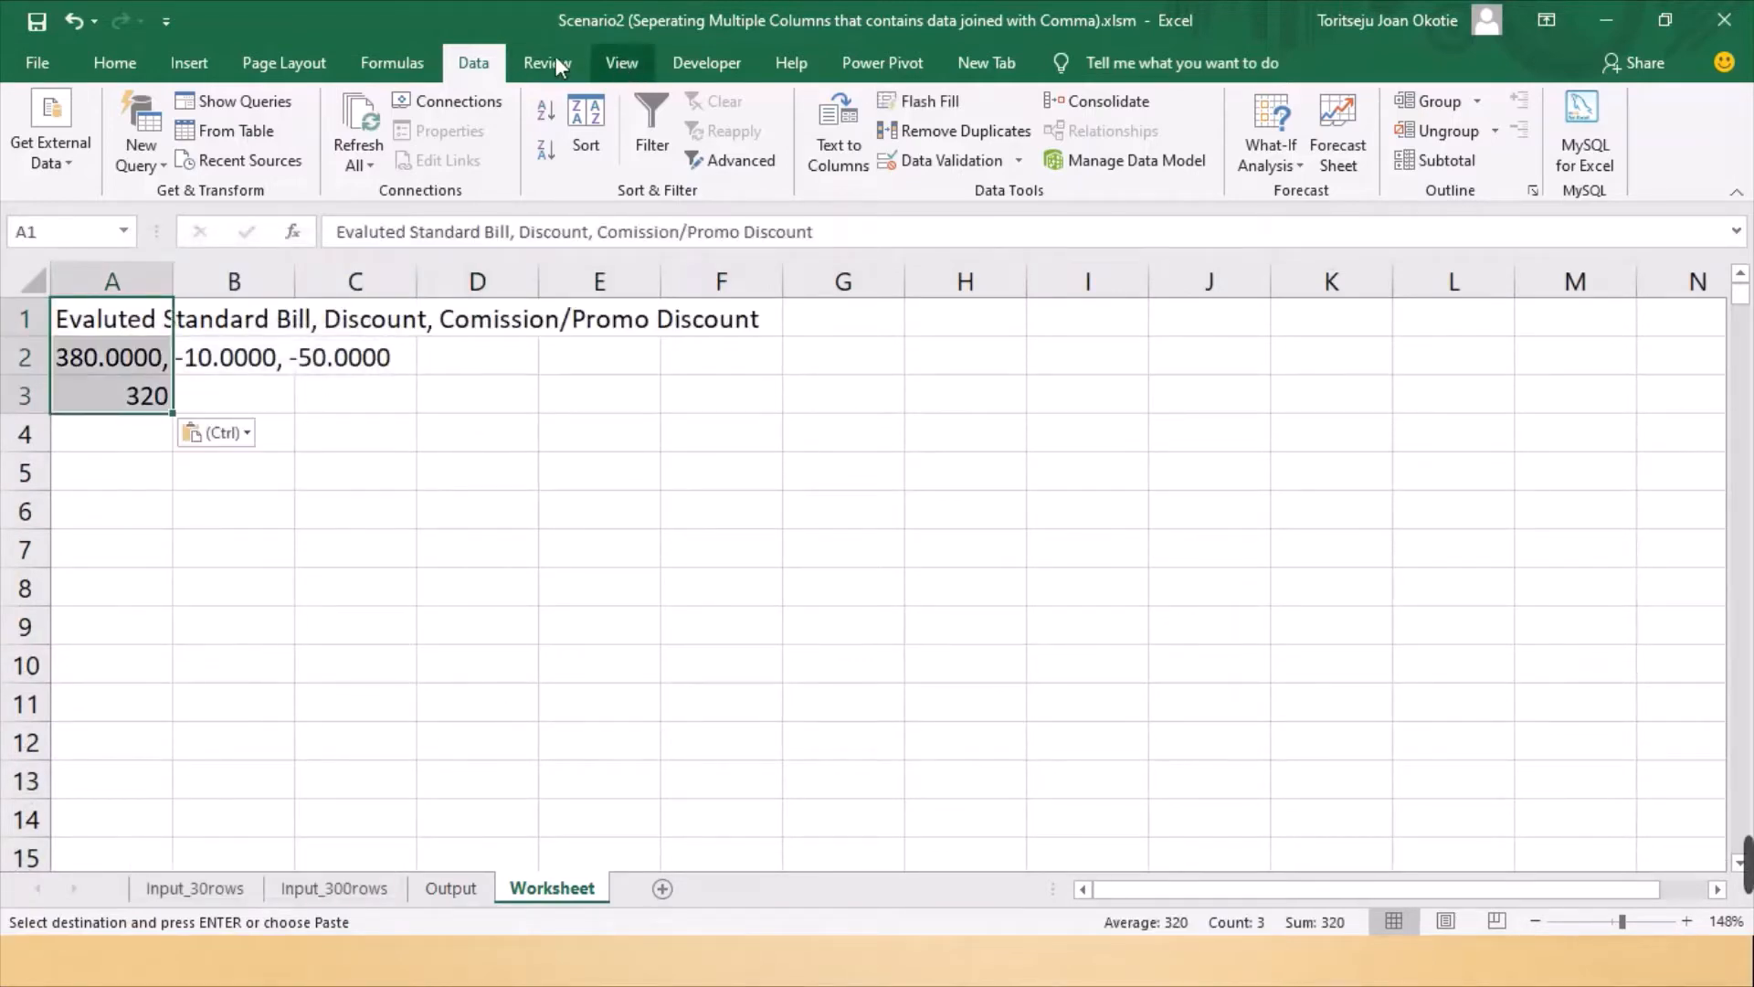
Split the second record in A1:A3 with Text to Columns, using Delimited with a comma delimiter, General format and destination A1
click(835, 133)
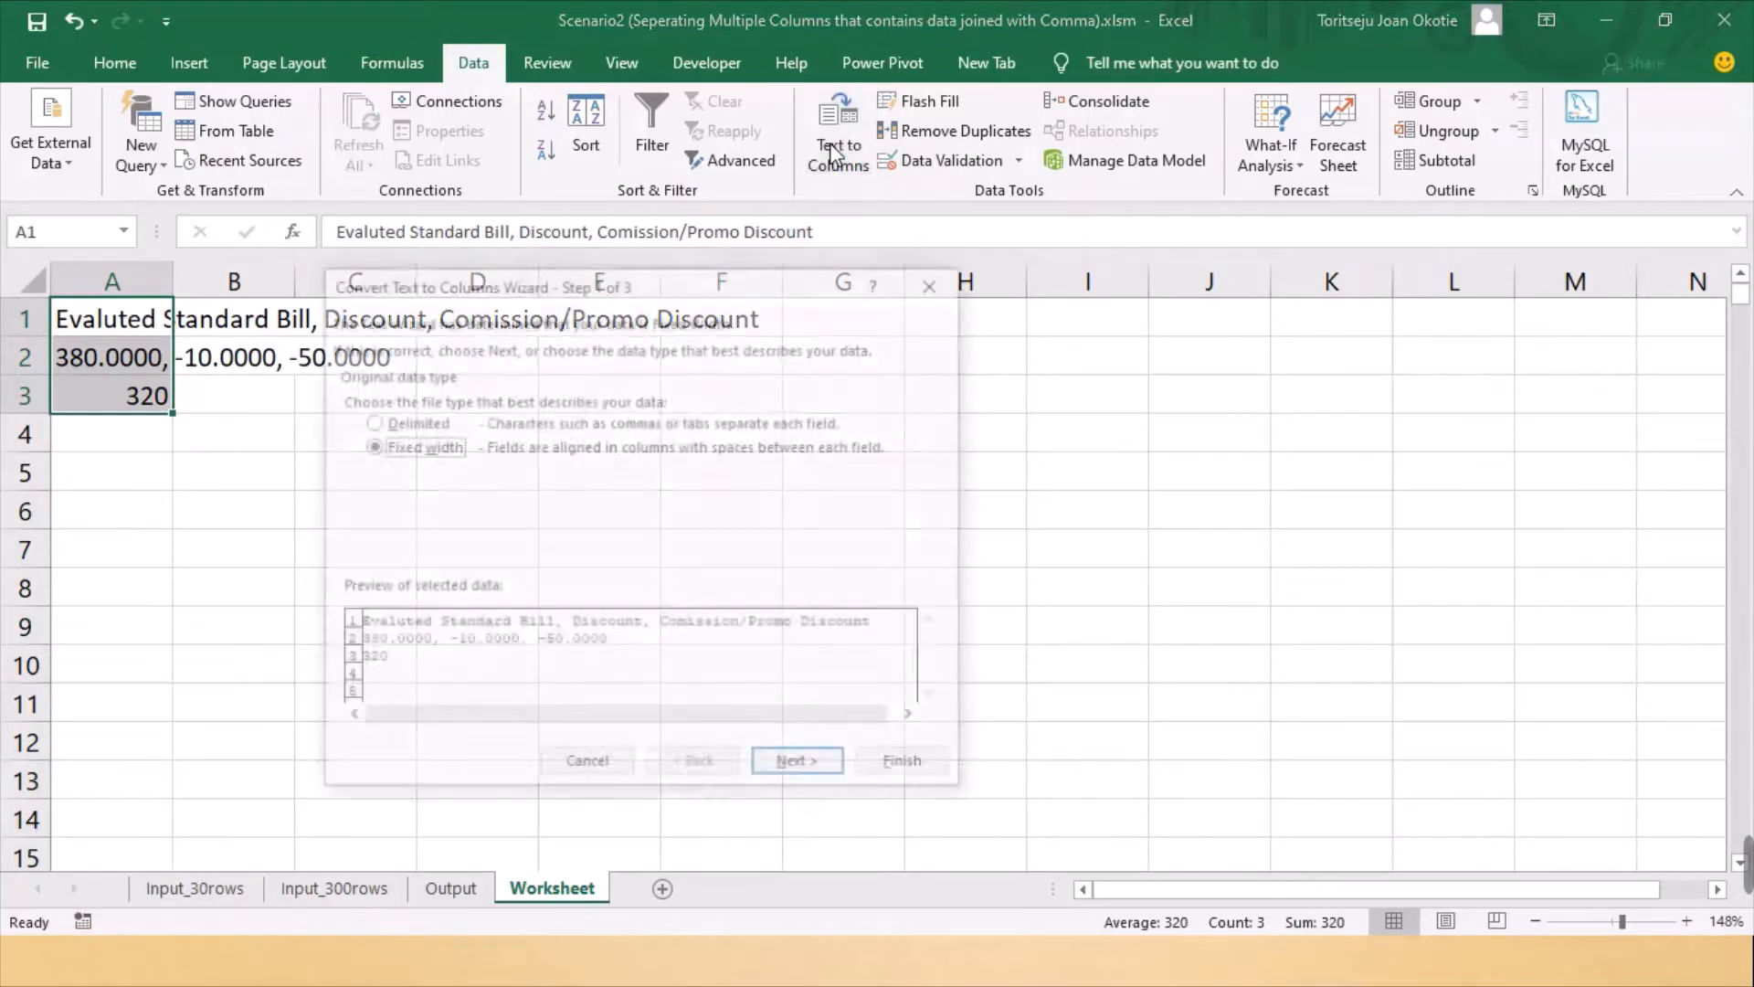
click(407, 424)
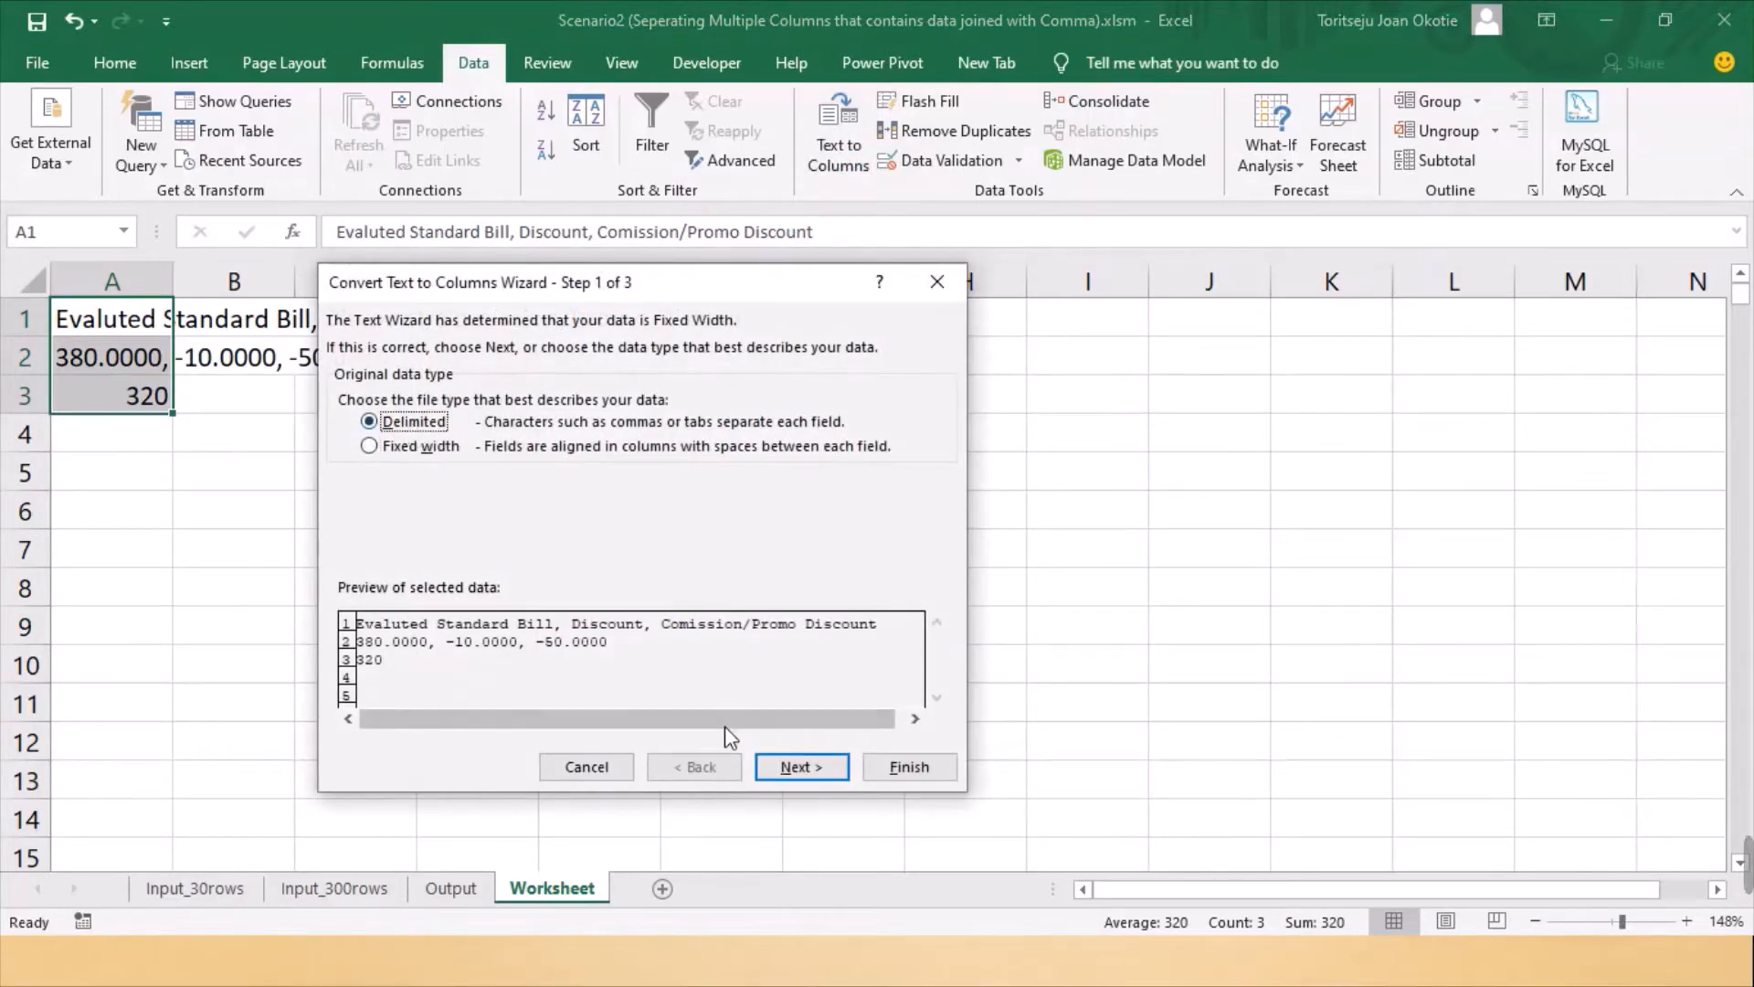
click(800, 768)
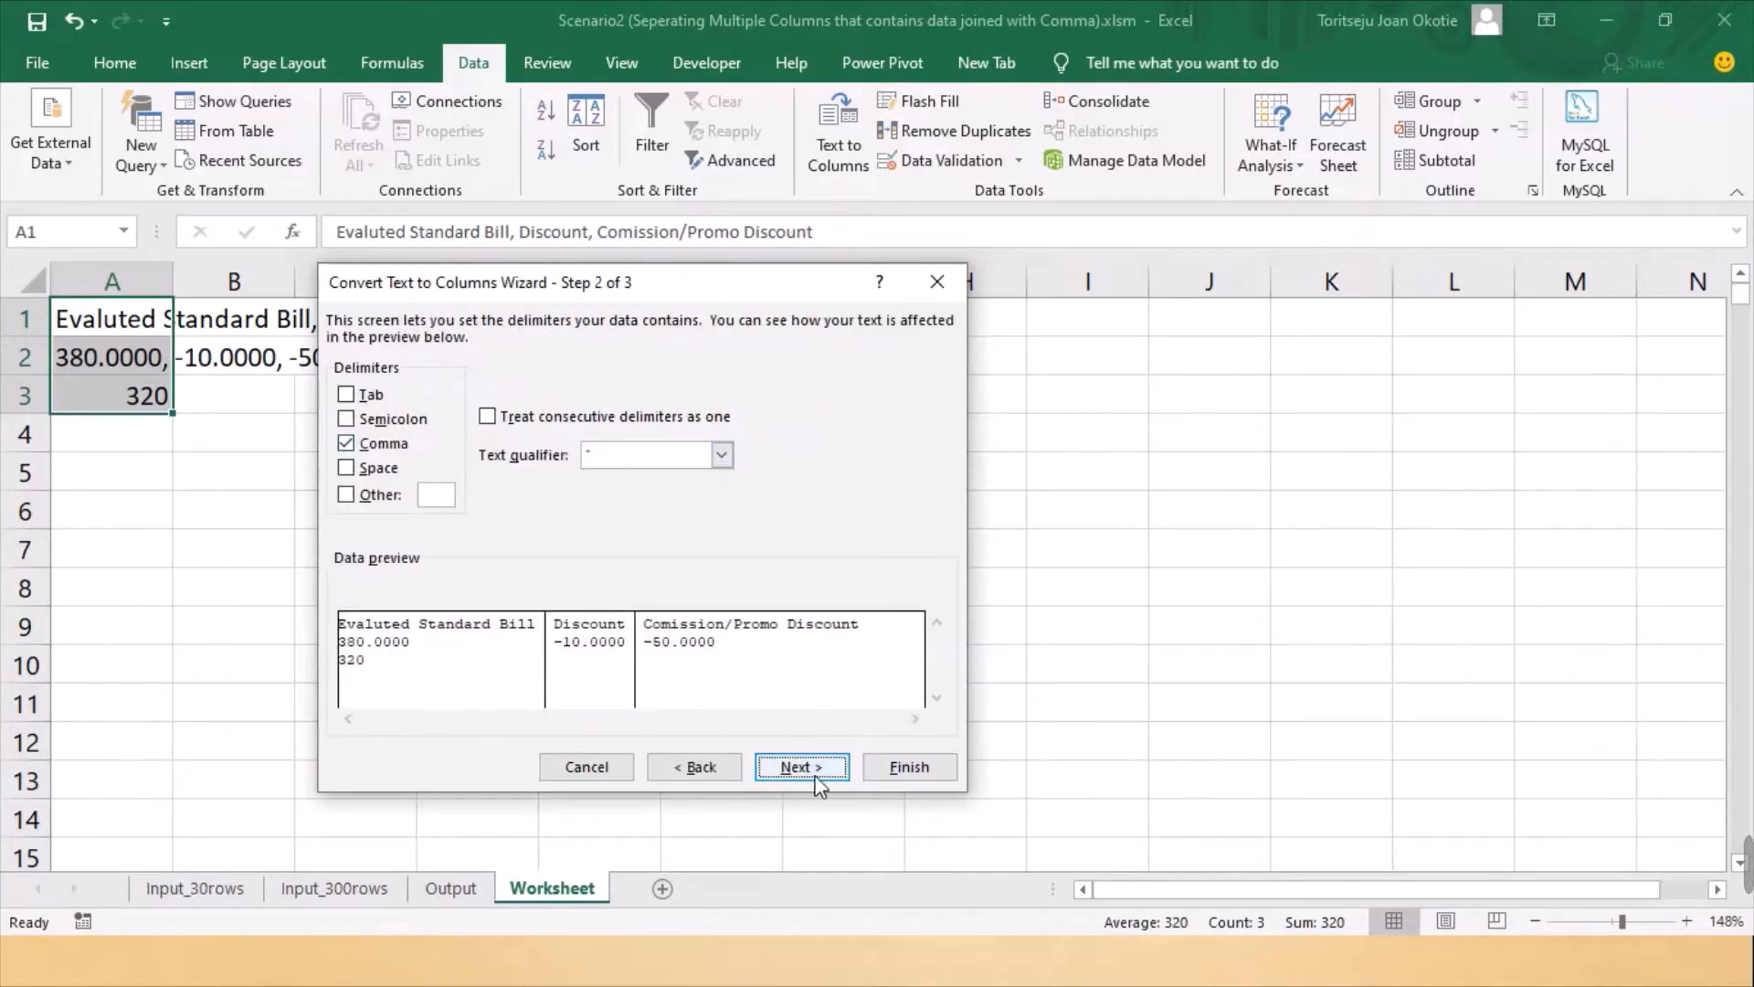
click(818, 769)
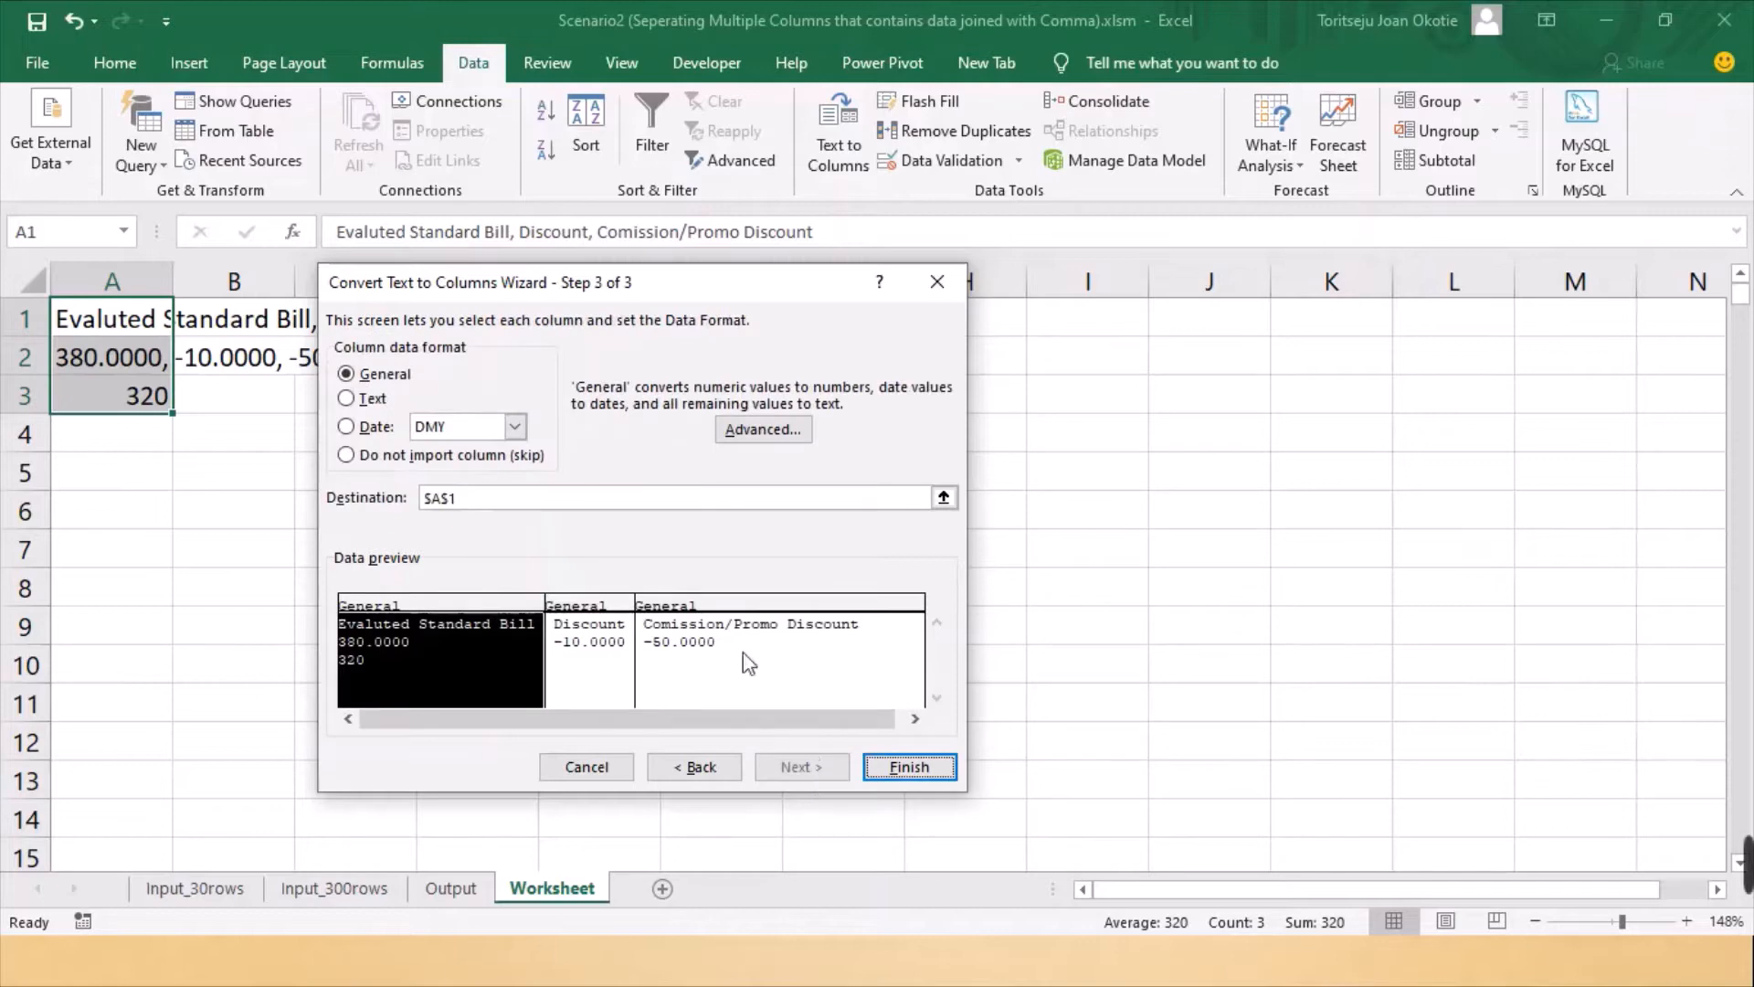
click(906, 767)
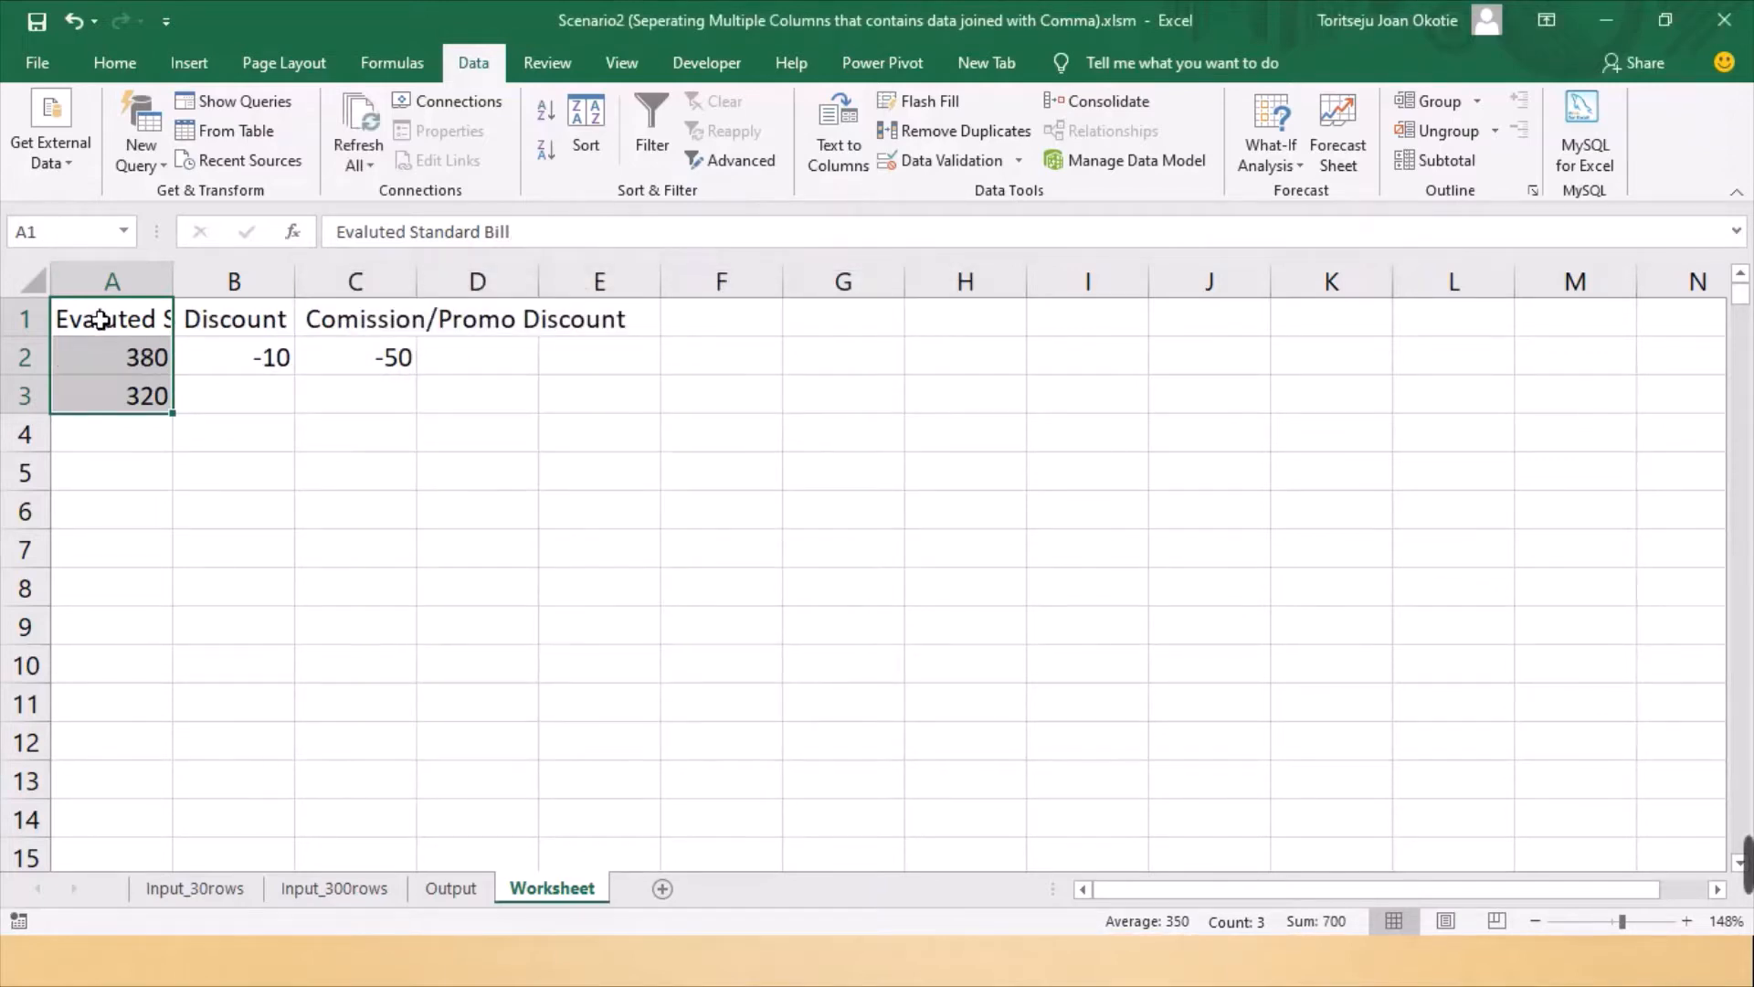
Try to cut A1:D3 of the Worksheet sheet and paste it at cell A8 of the Output sheet
key(shift+Right)
key(shift+Right)
key(shift+Right)
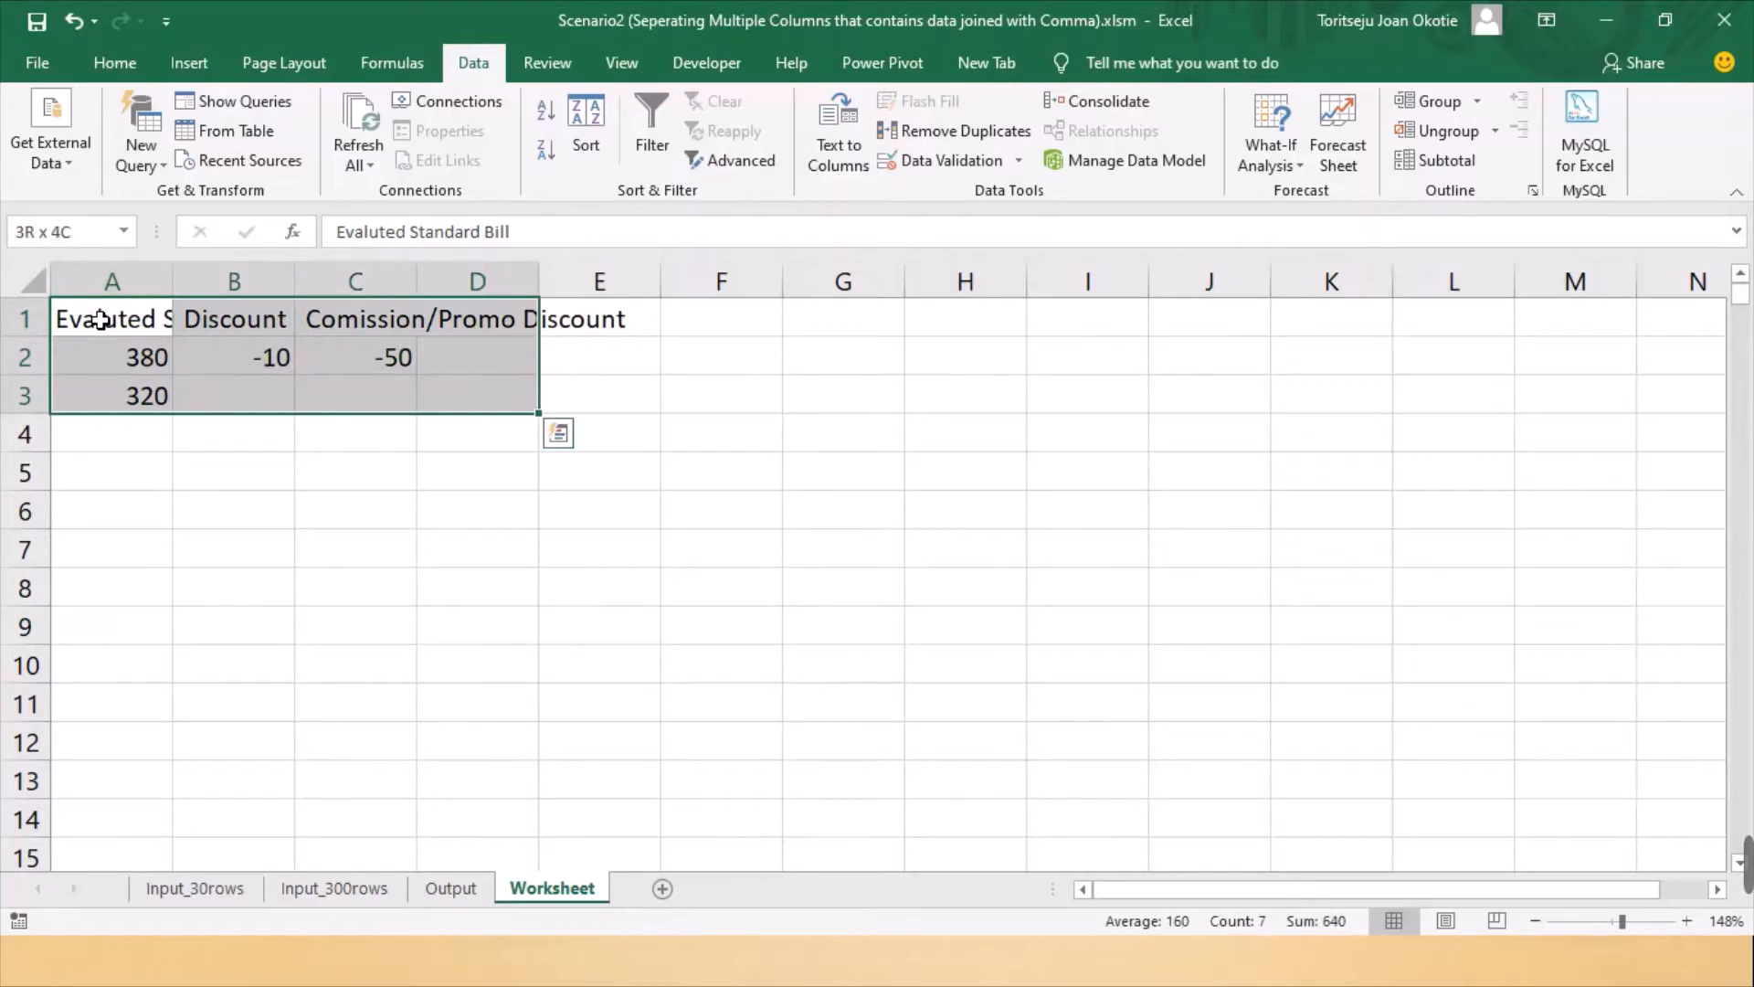
key(shift+Down)
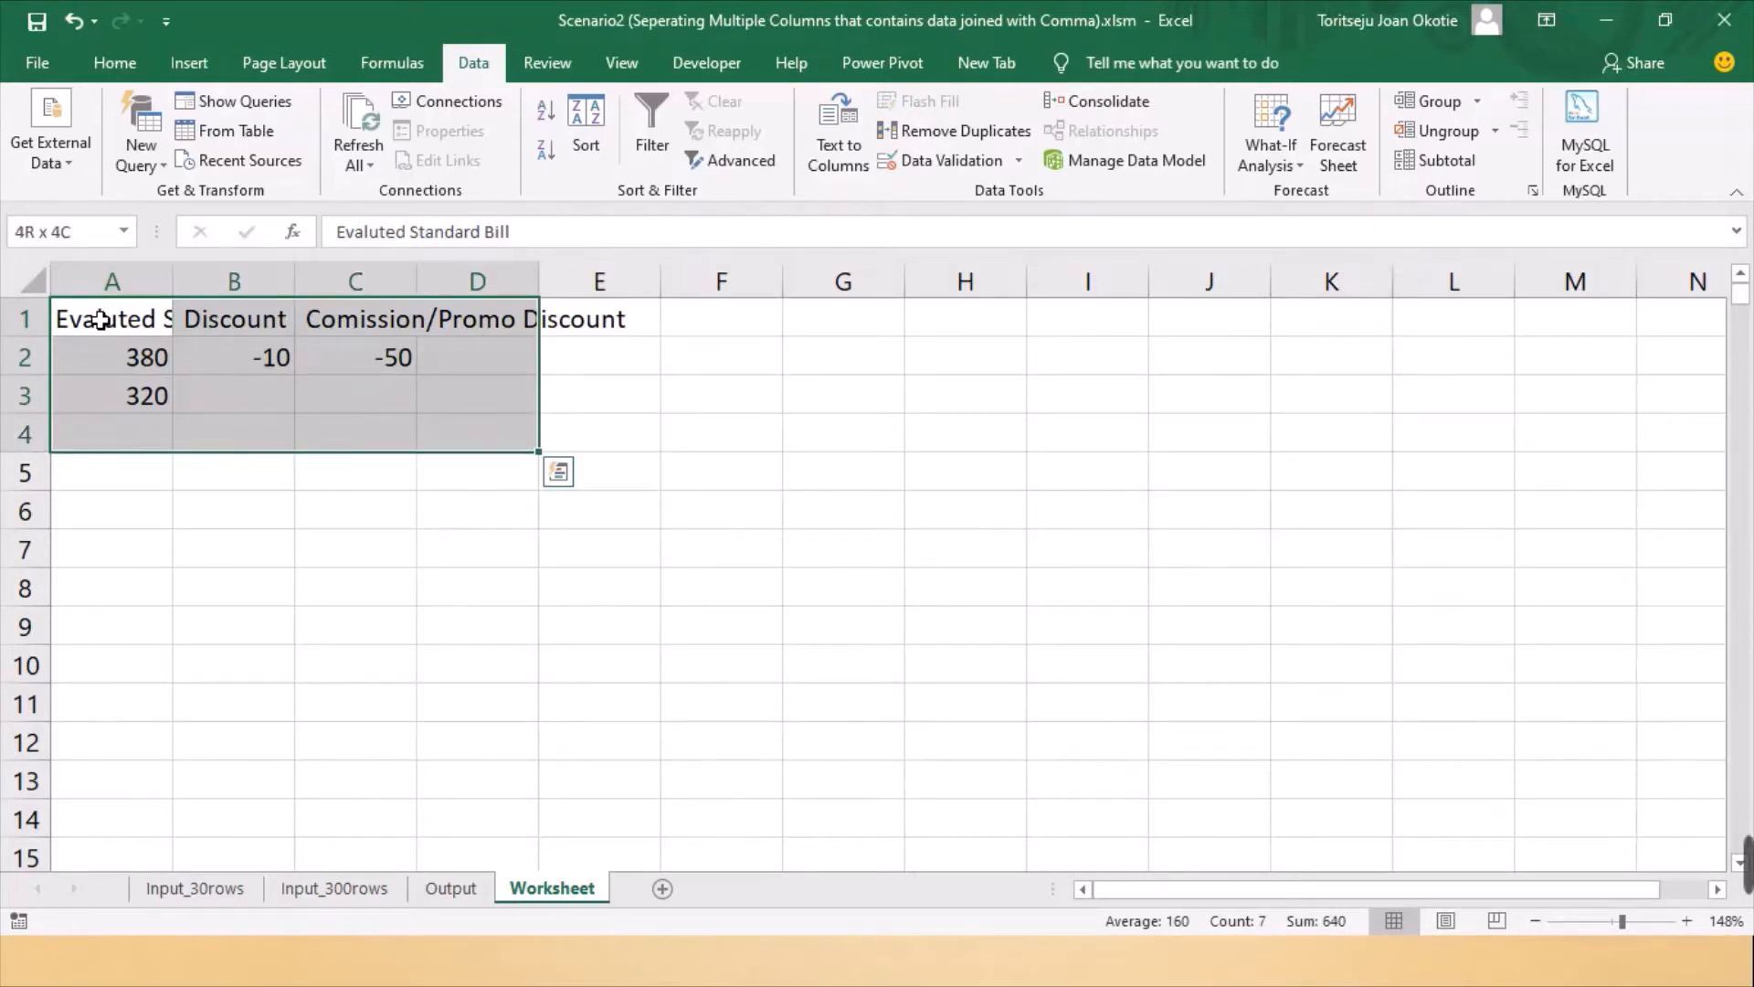
key(shift+Up)
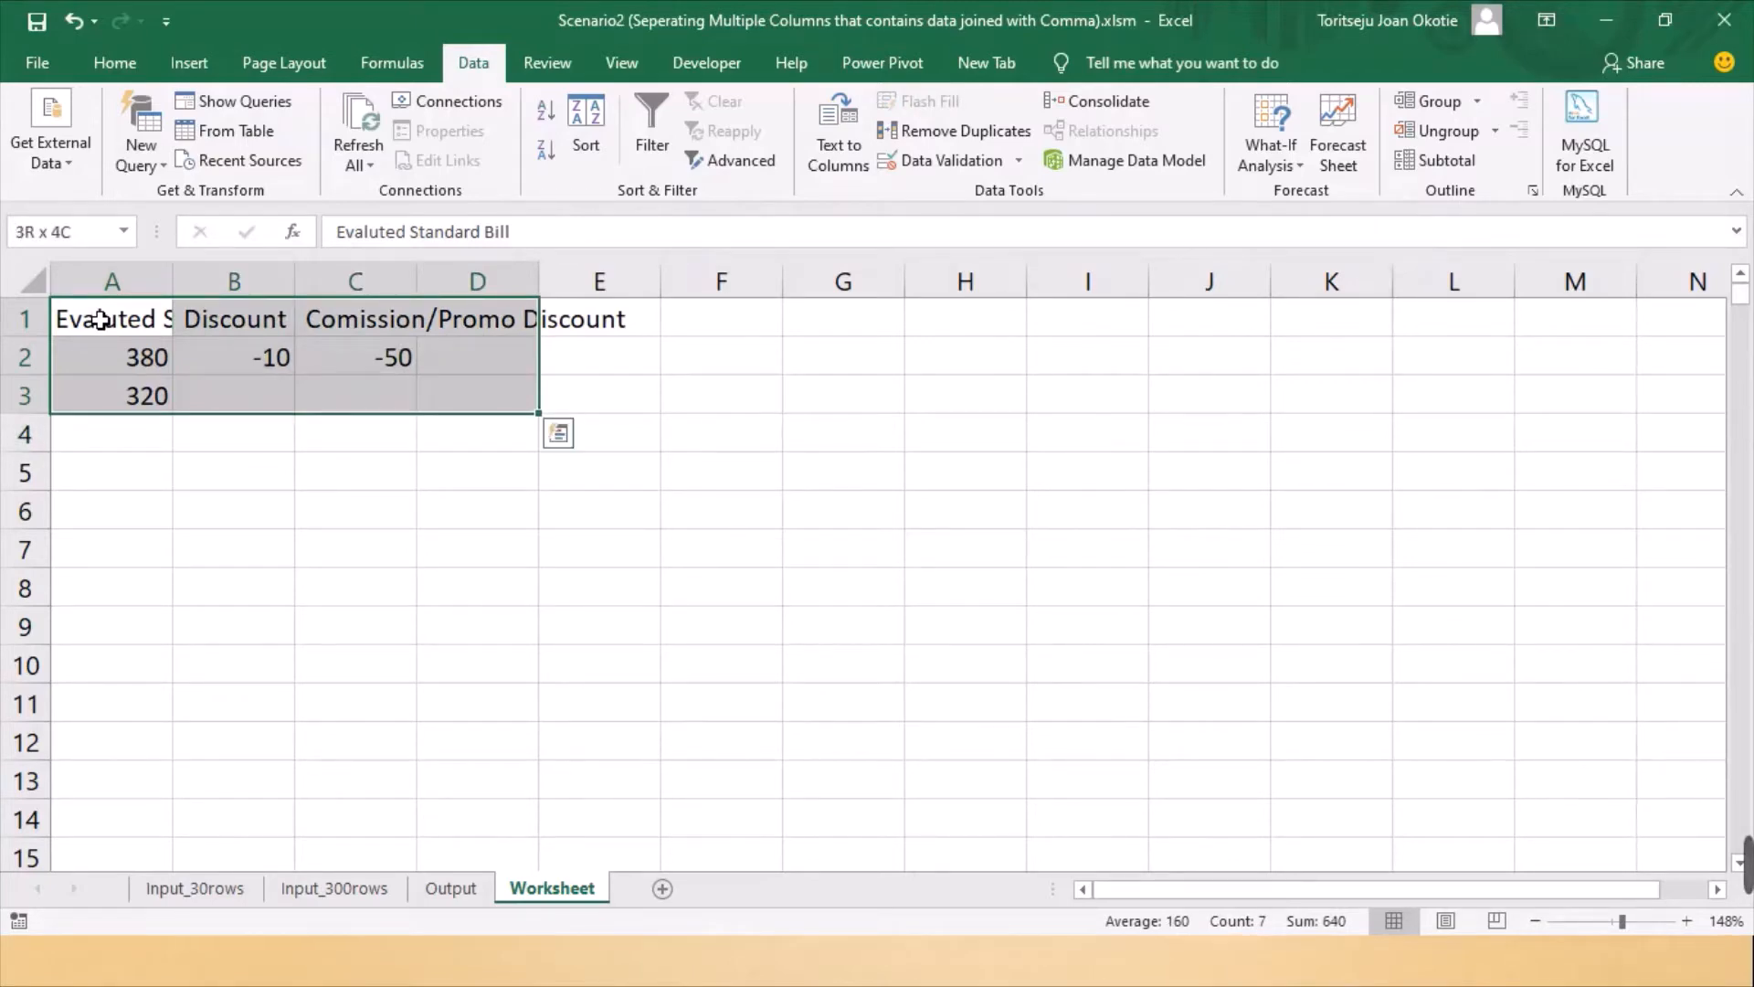
right_click(99, 320)
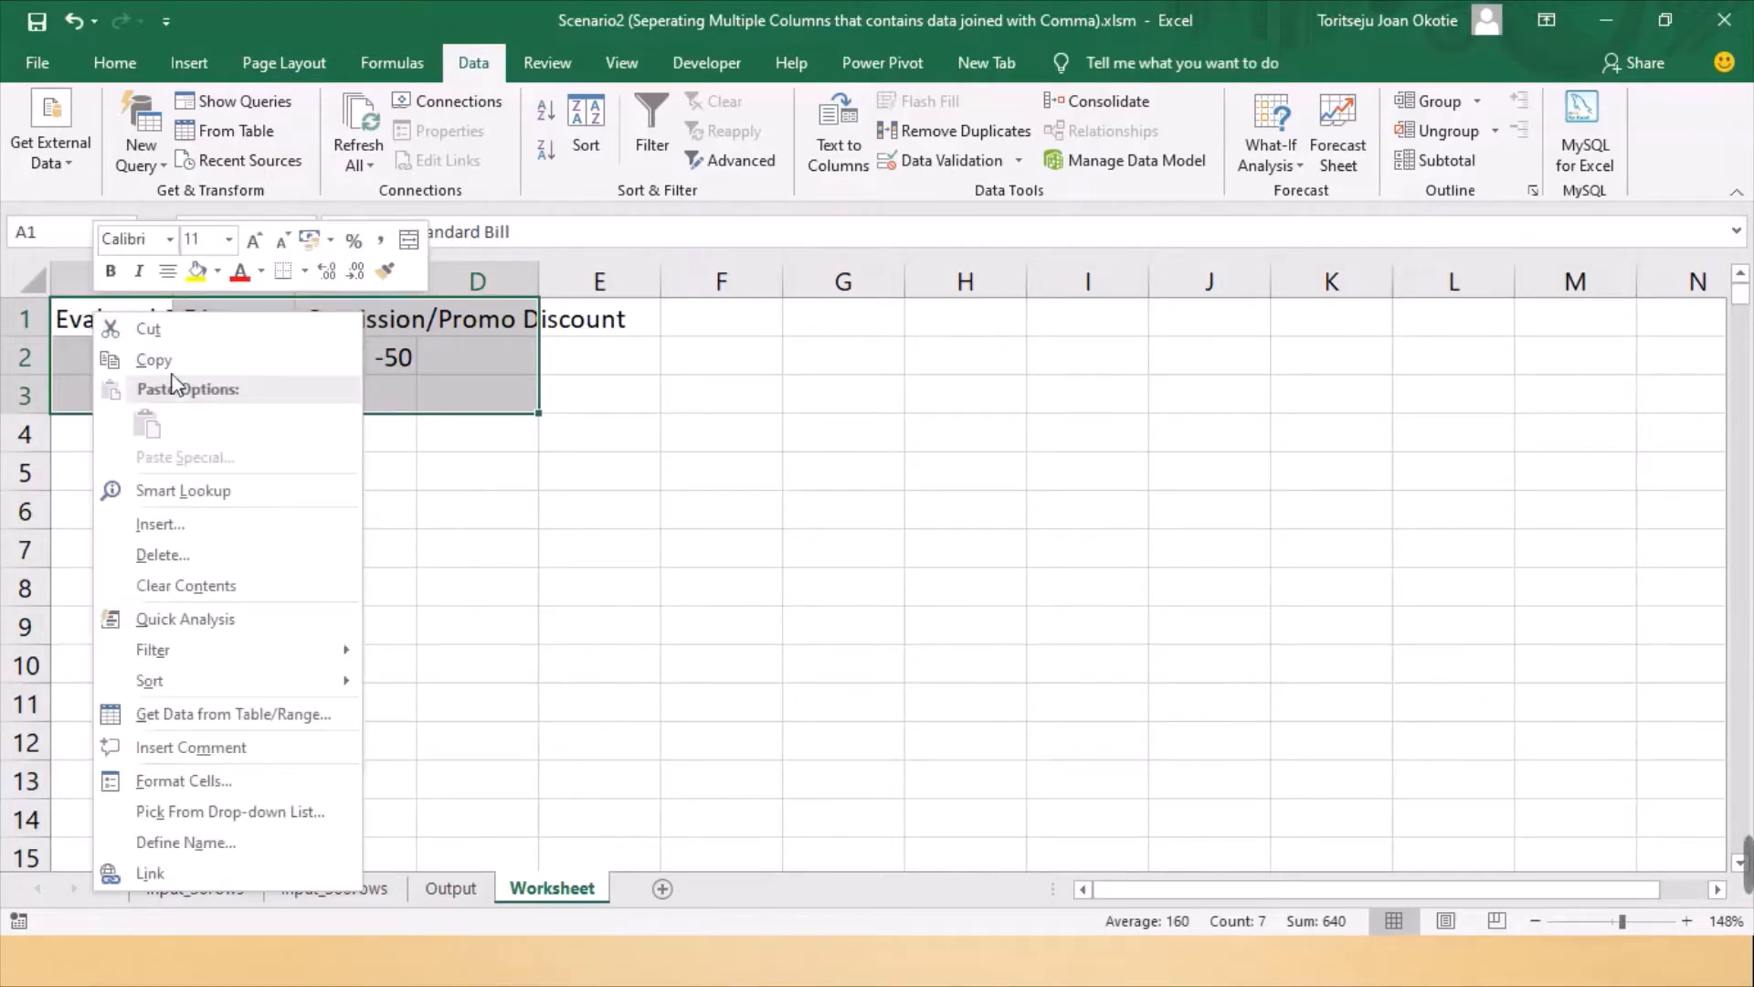
click(162, 331)
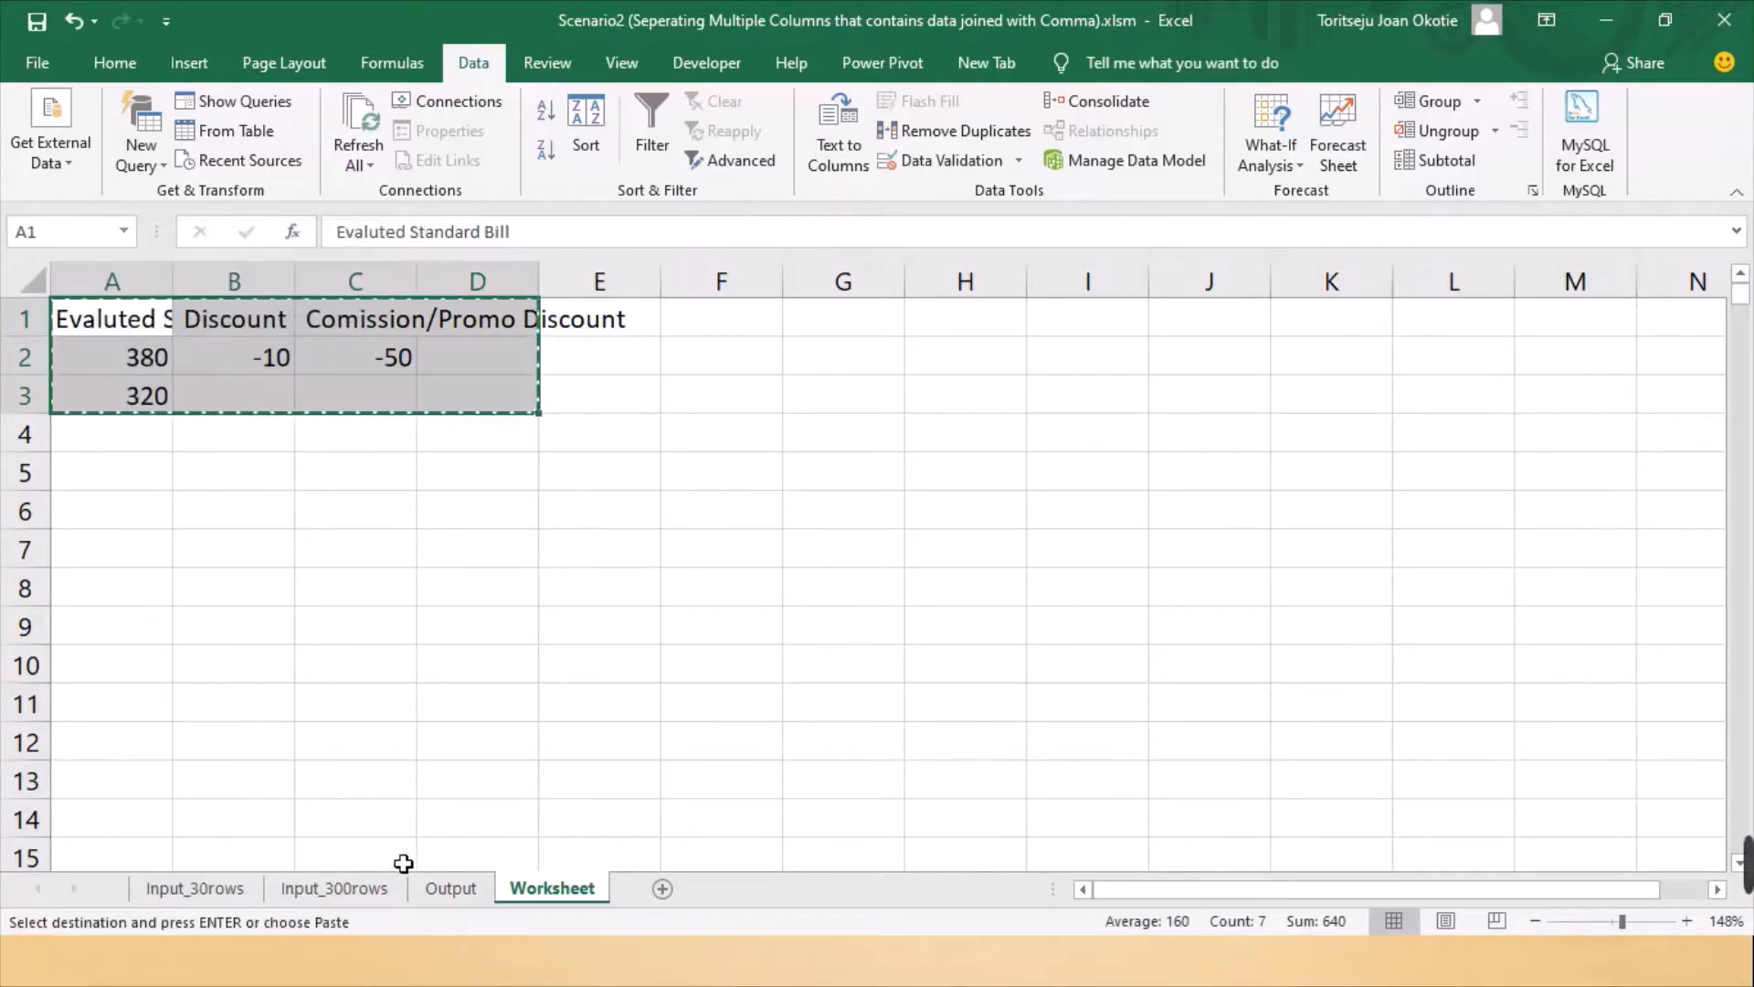
click(466, 893)
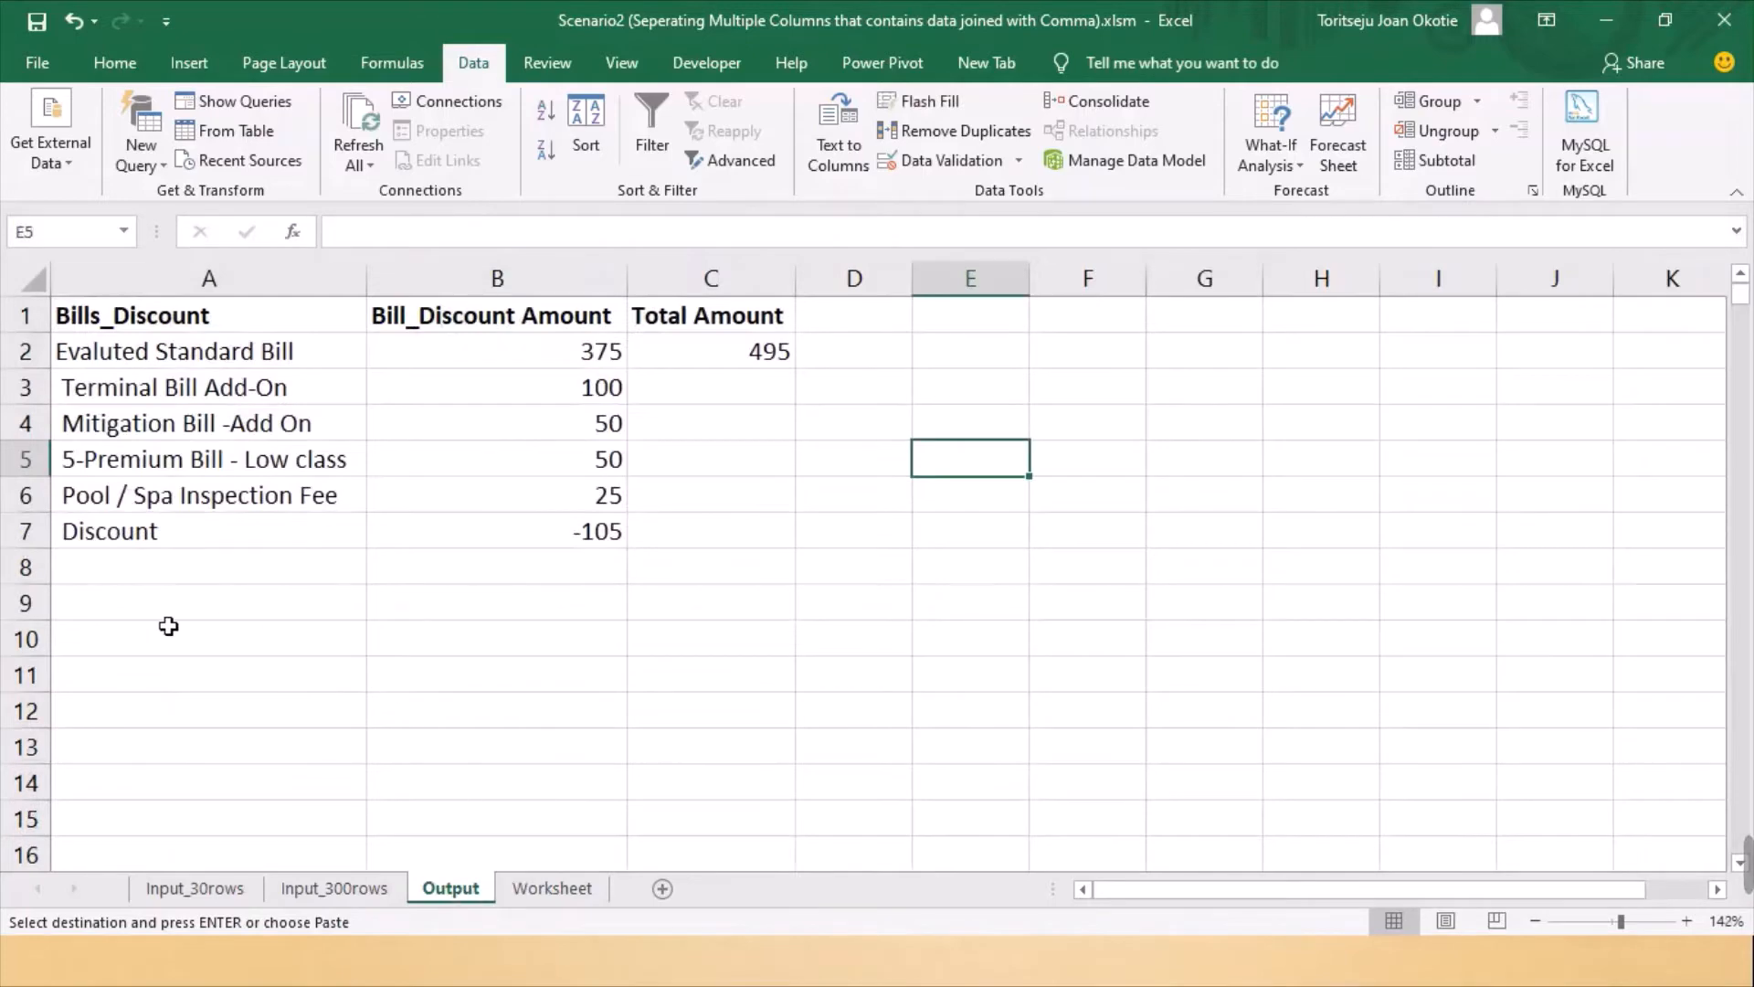
click(120, 567)
right_click(120, 566)
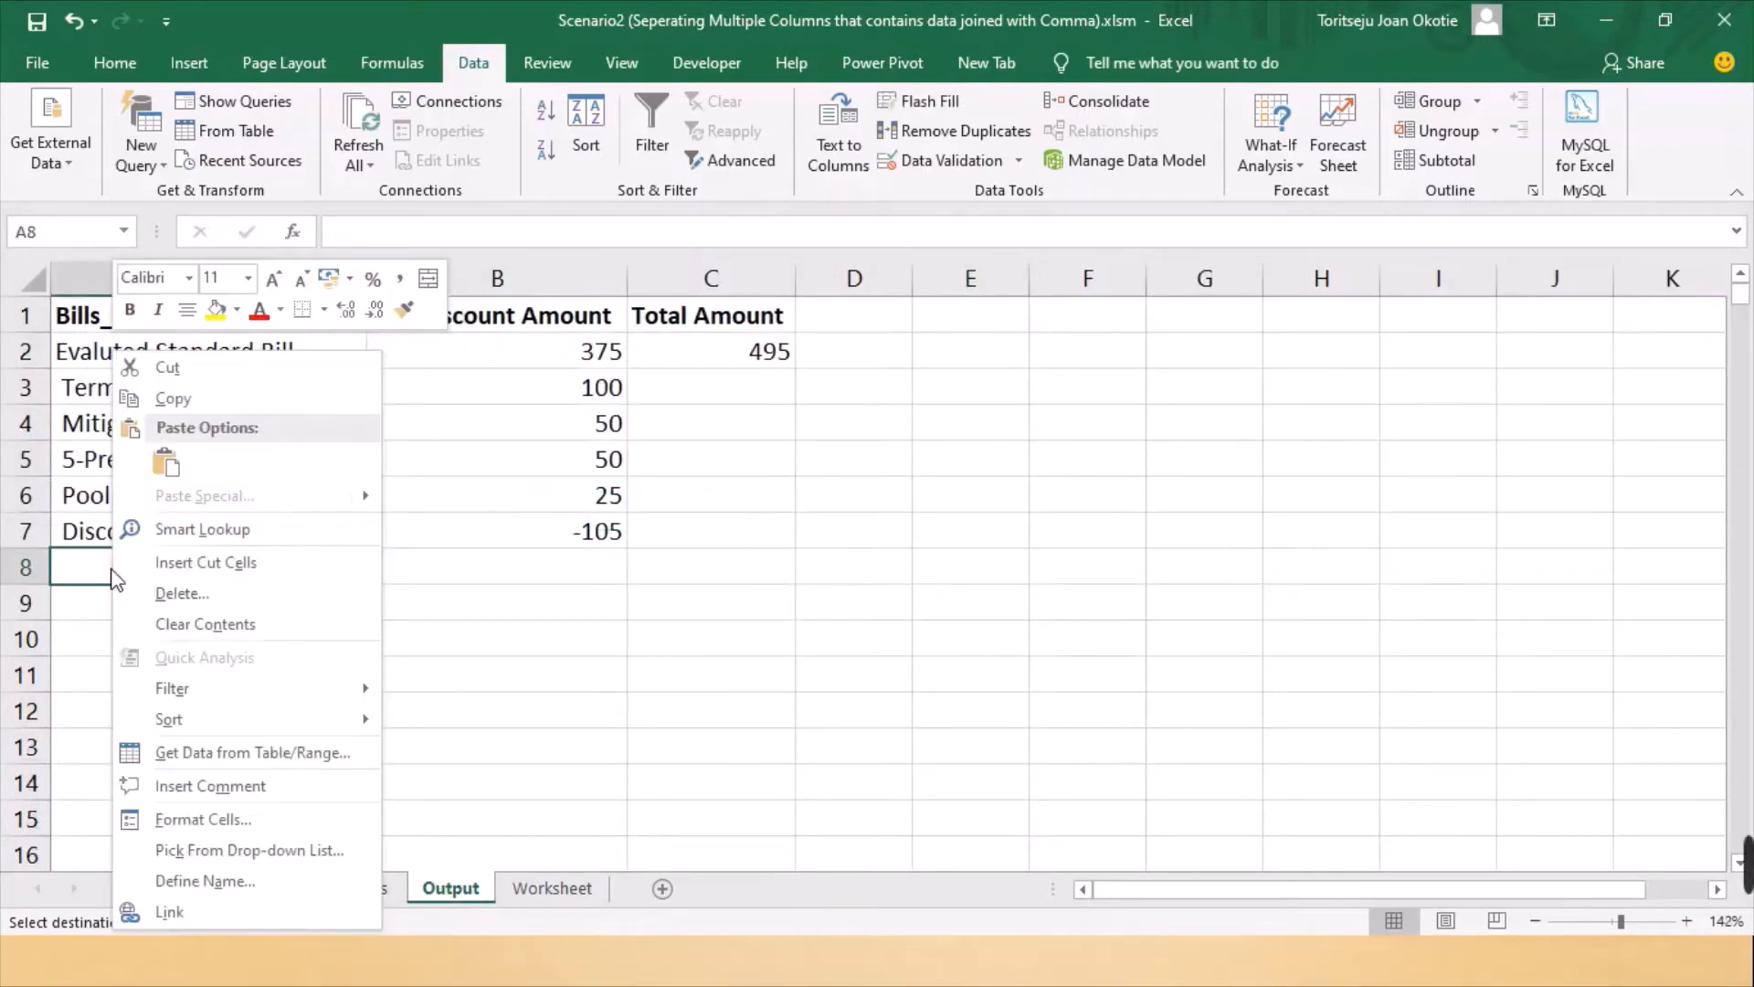
click(165, 465)
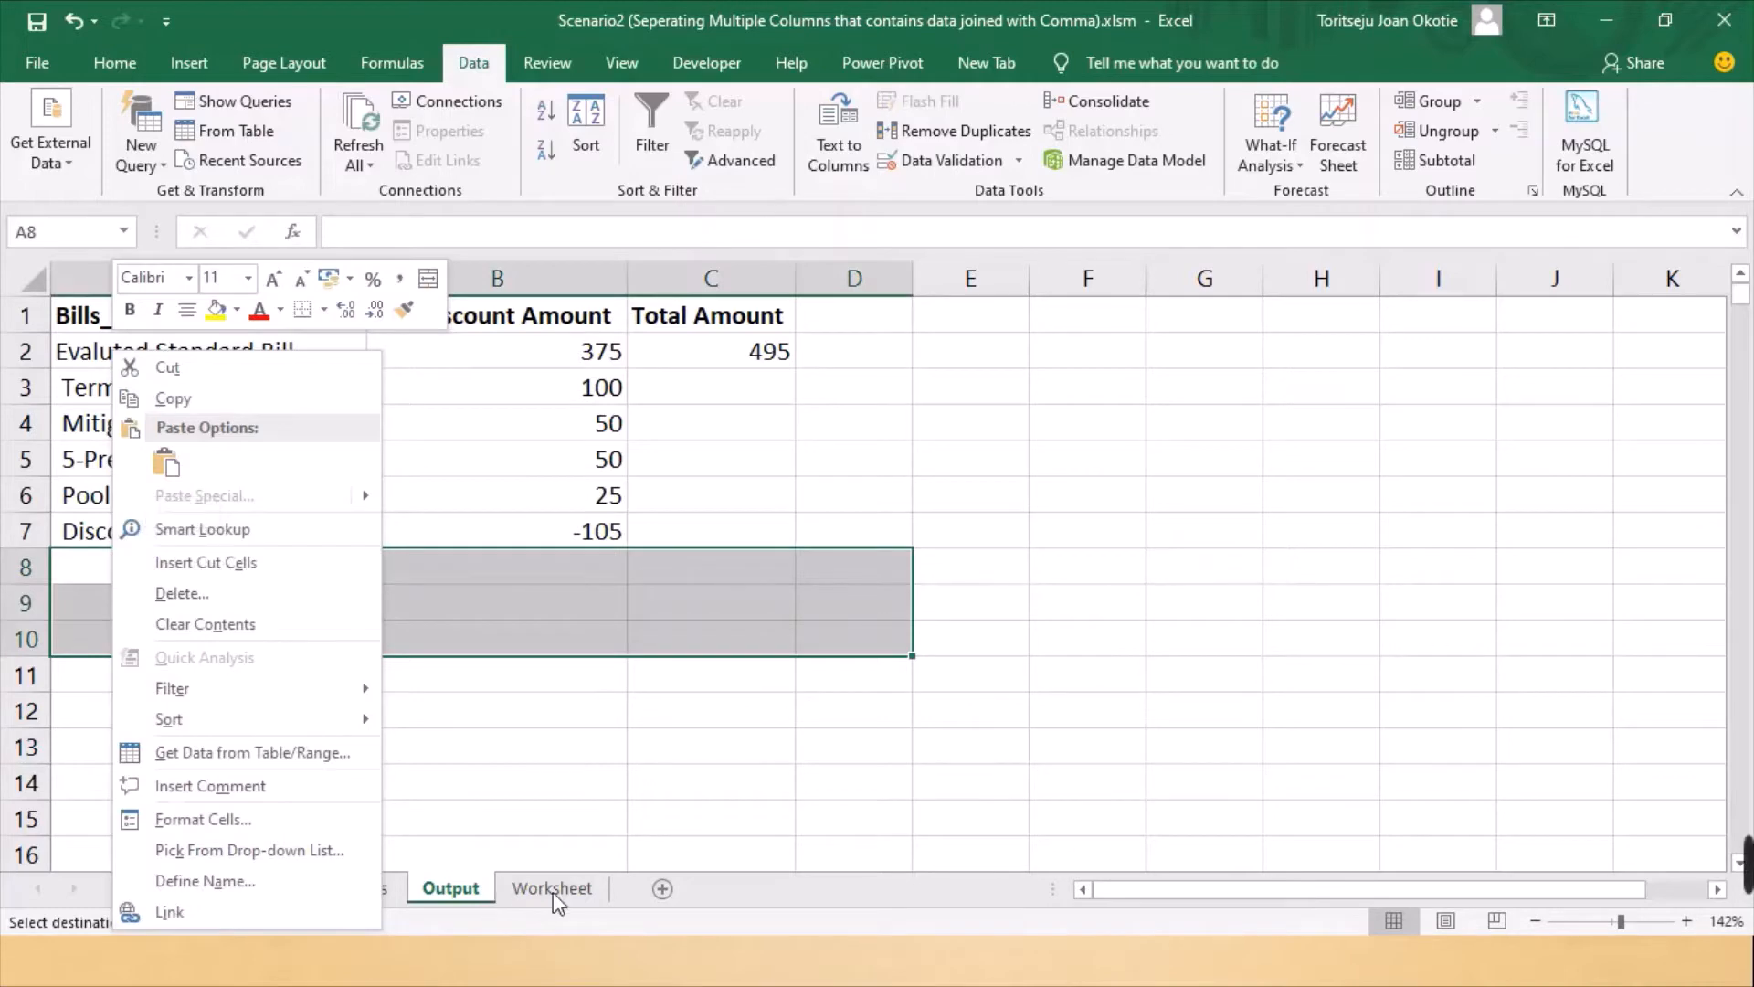
Copy the second record's split data in A1:D3 of the Worksheet sheet and paste it transposed at cell A8 of the Output sheet
click(554, 896)
click(550, 900)
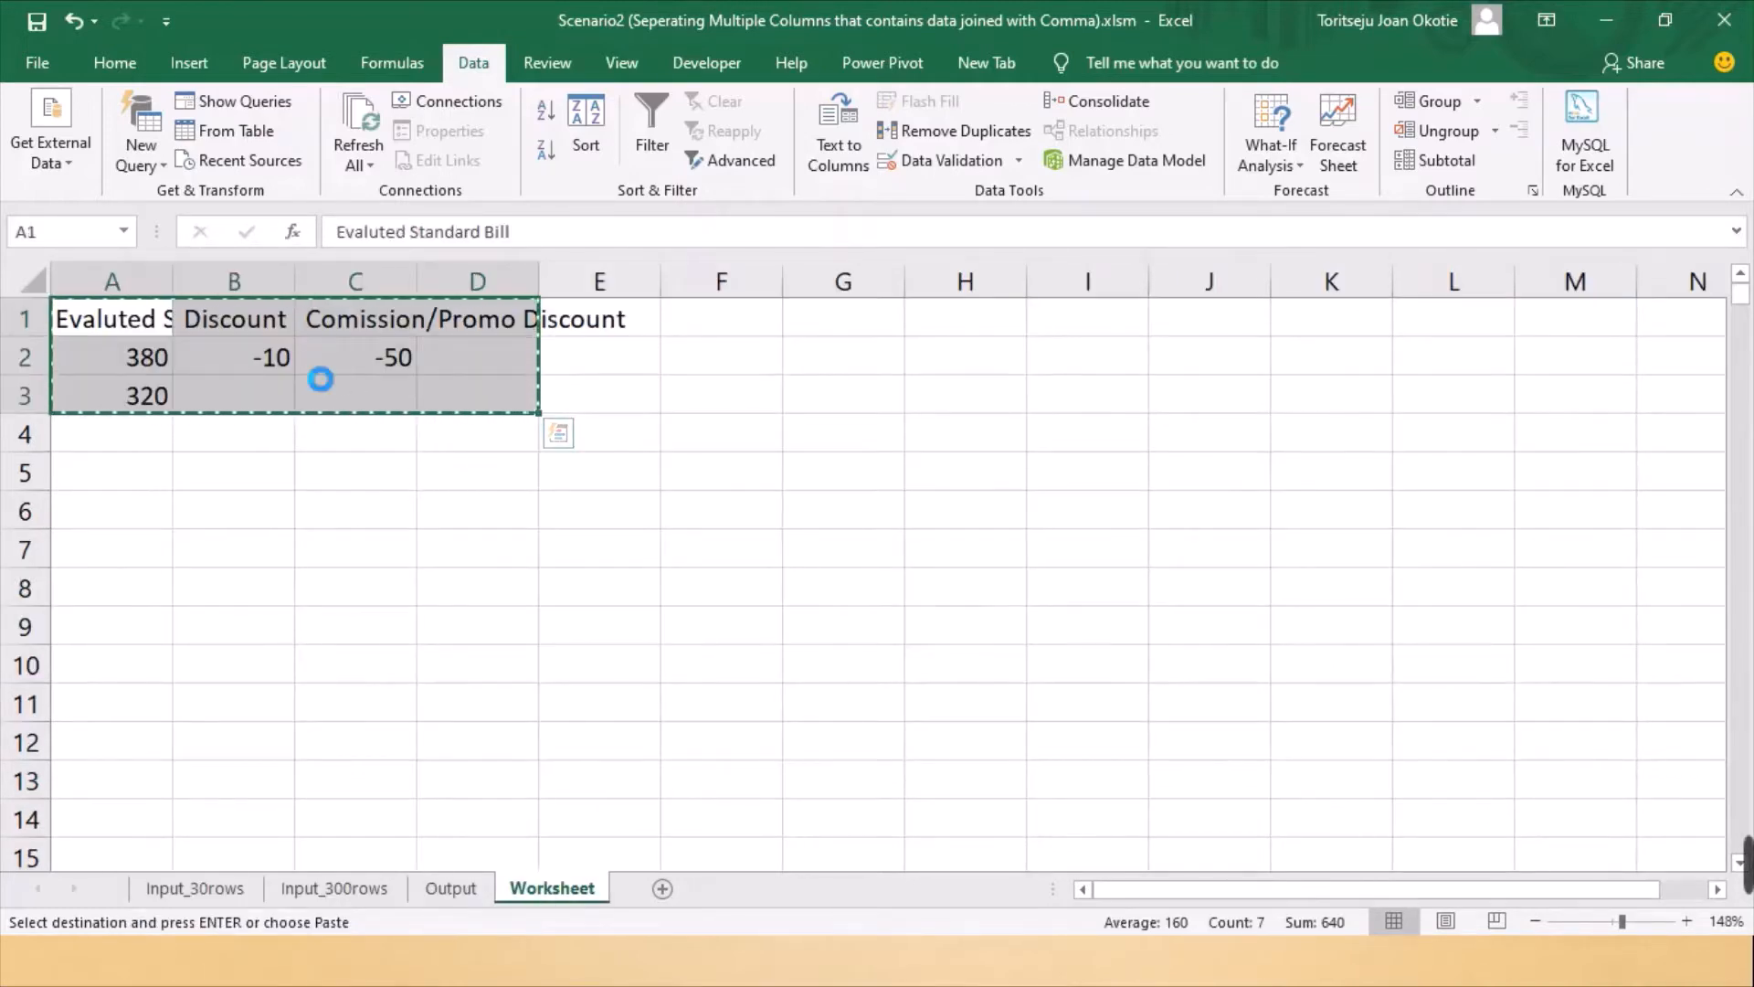
key(ctrl+q)
click(454, 889)
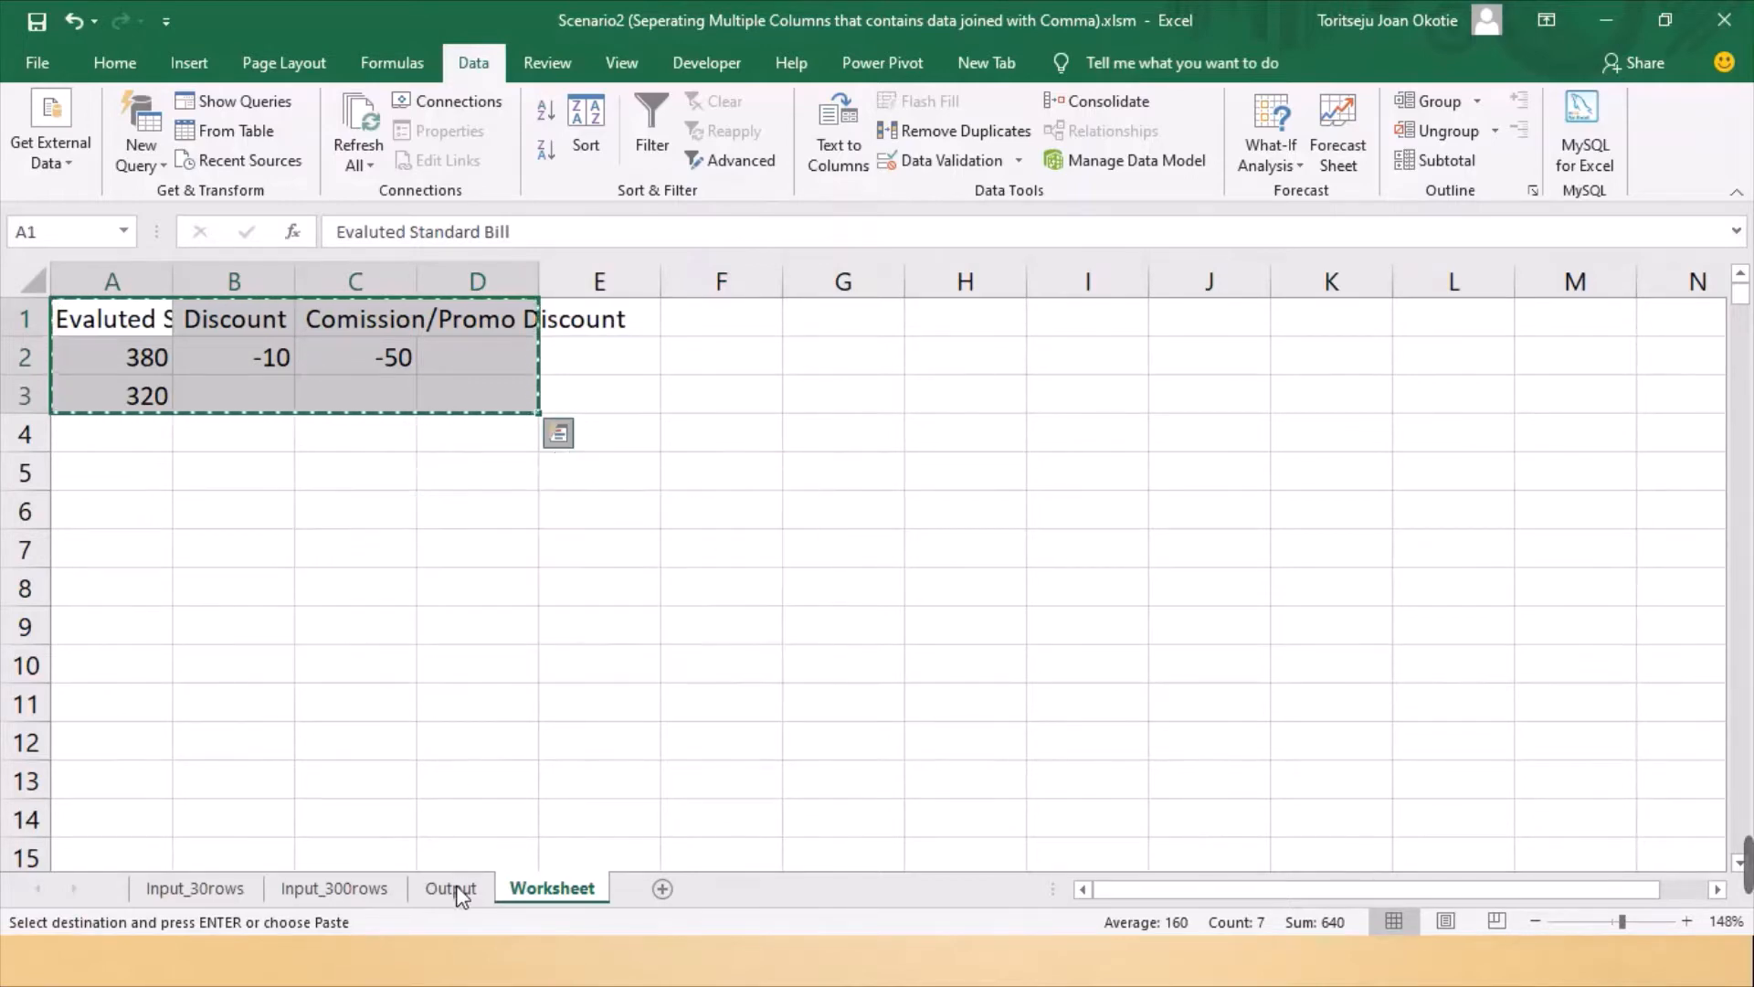
click(220, 577)
right_click(219, 577)
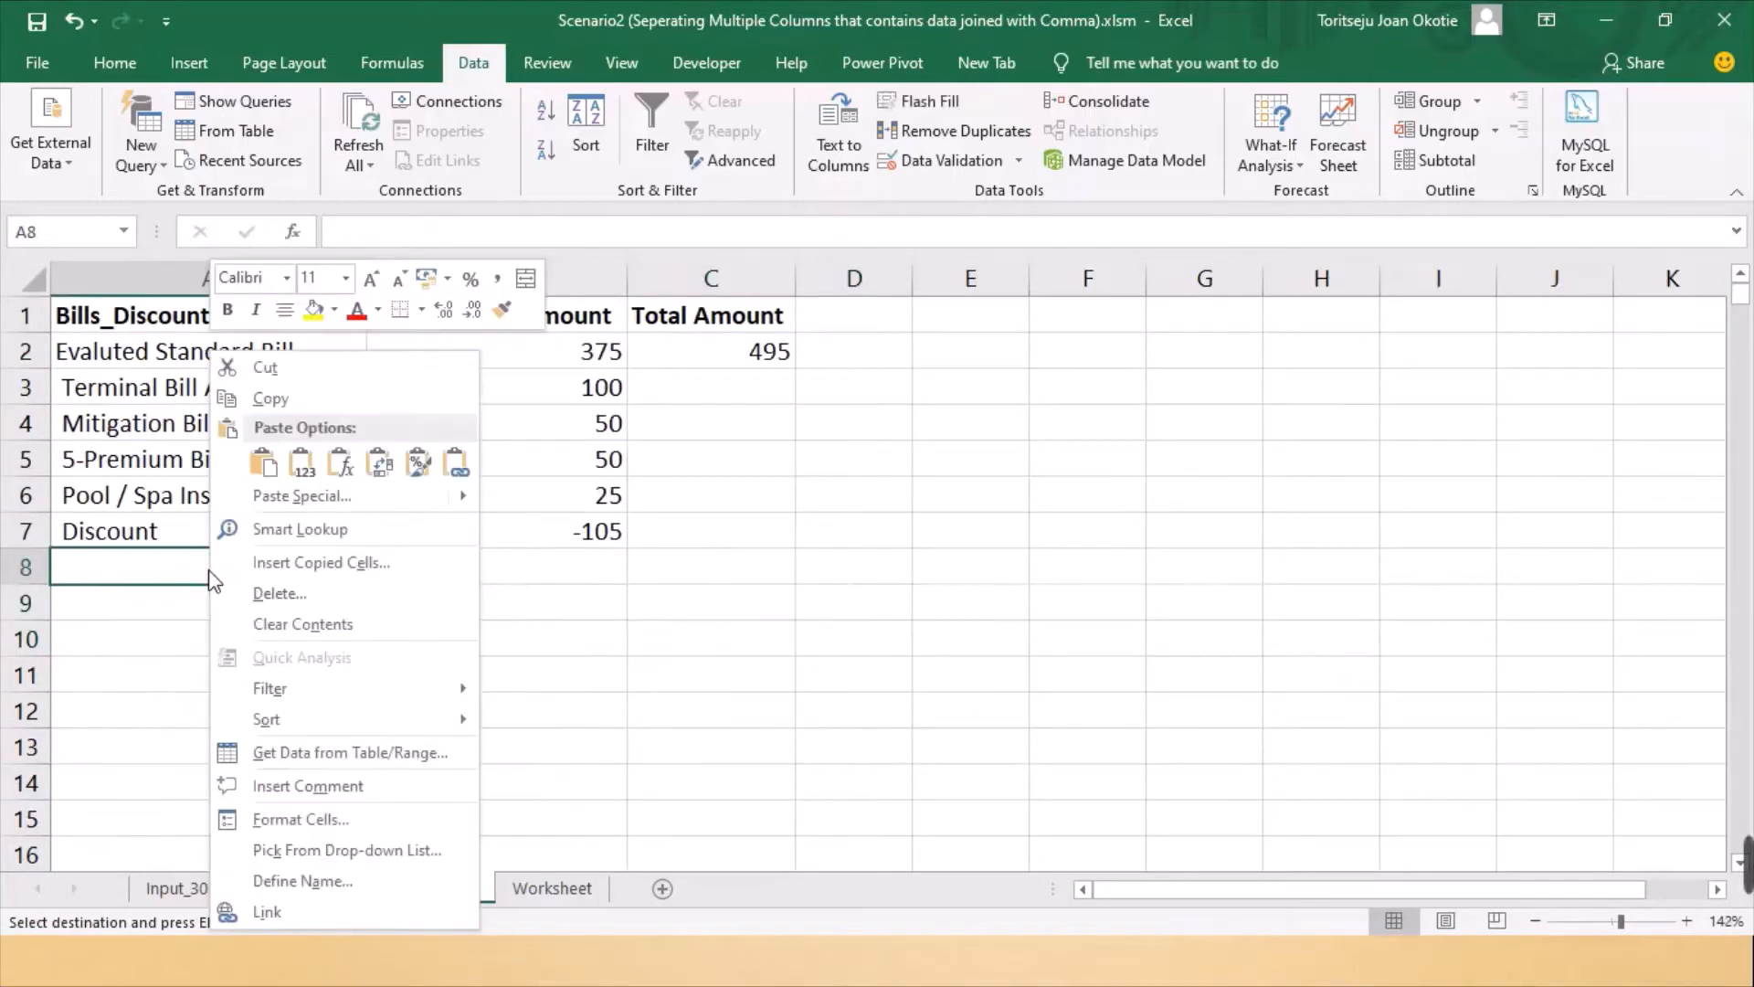
click(377, 463)
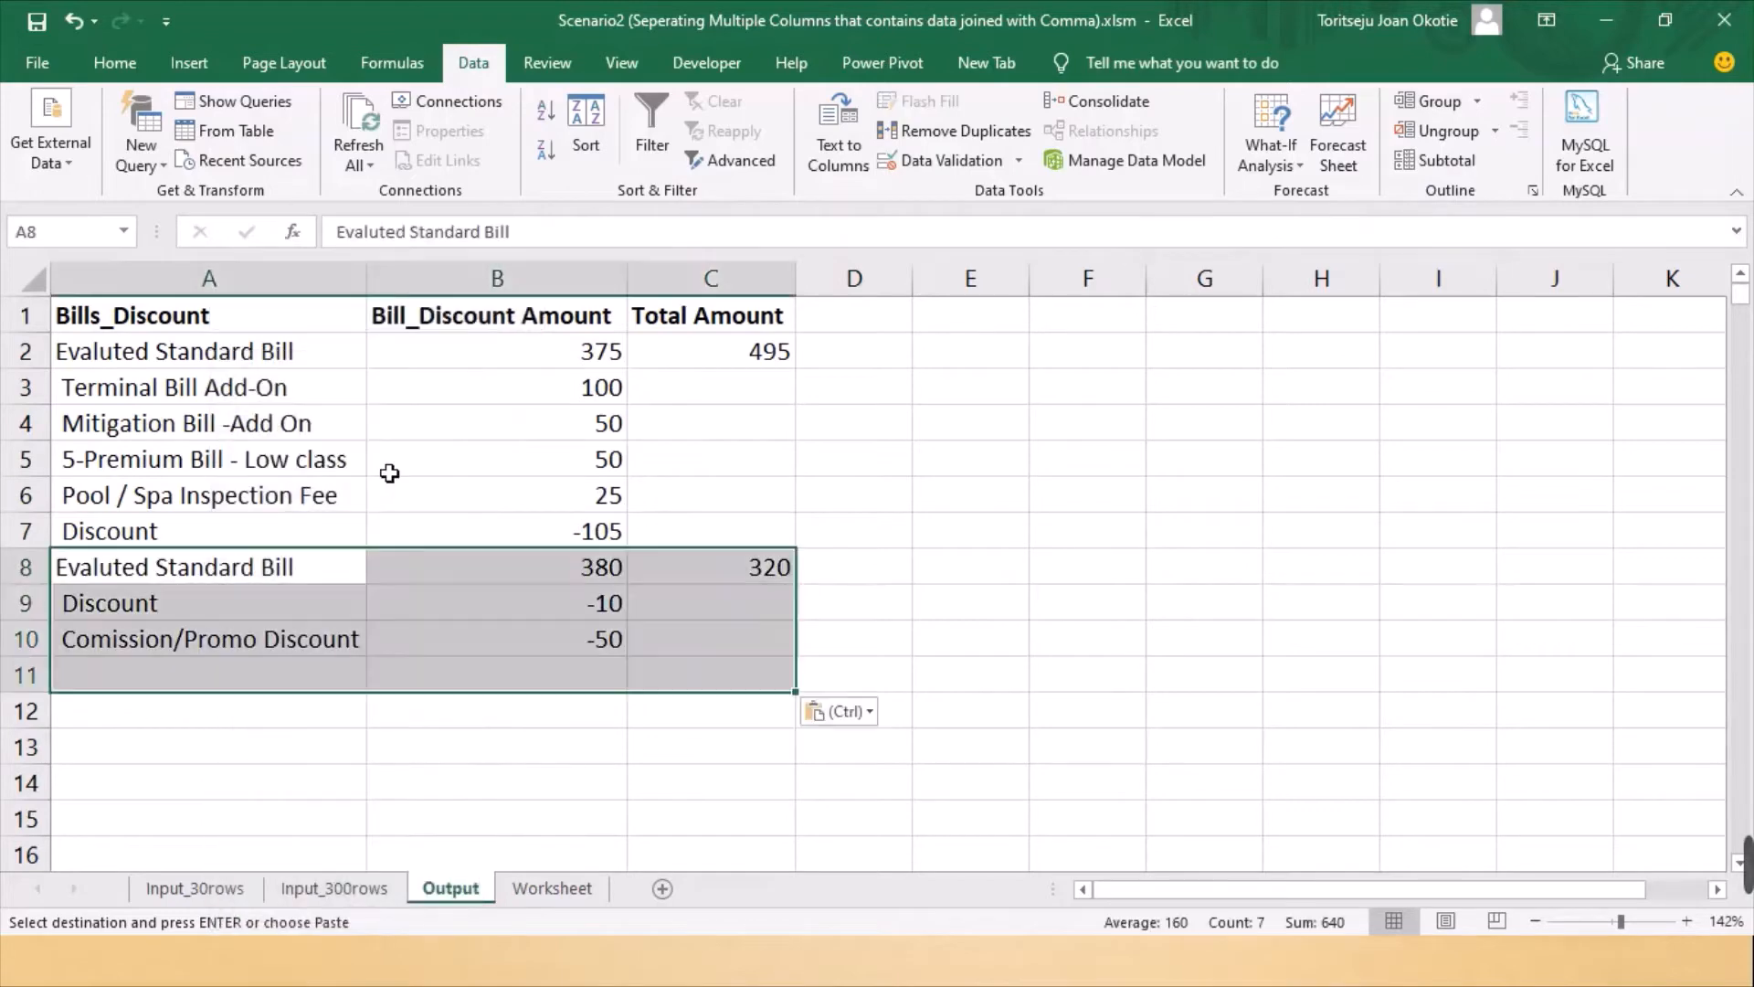
click(563, 813)
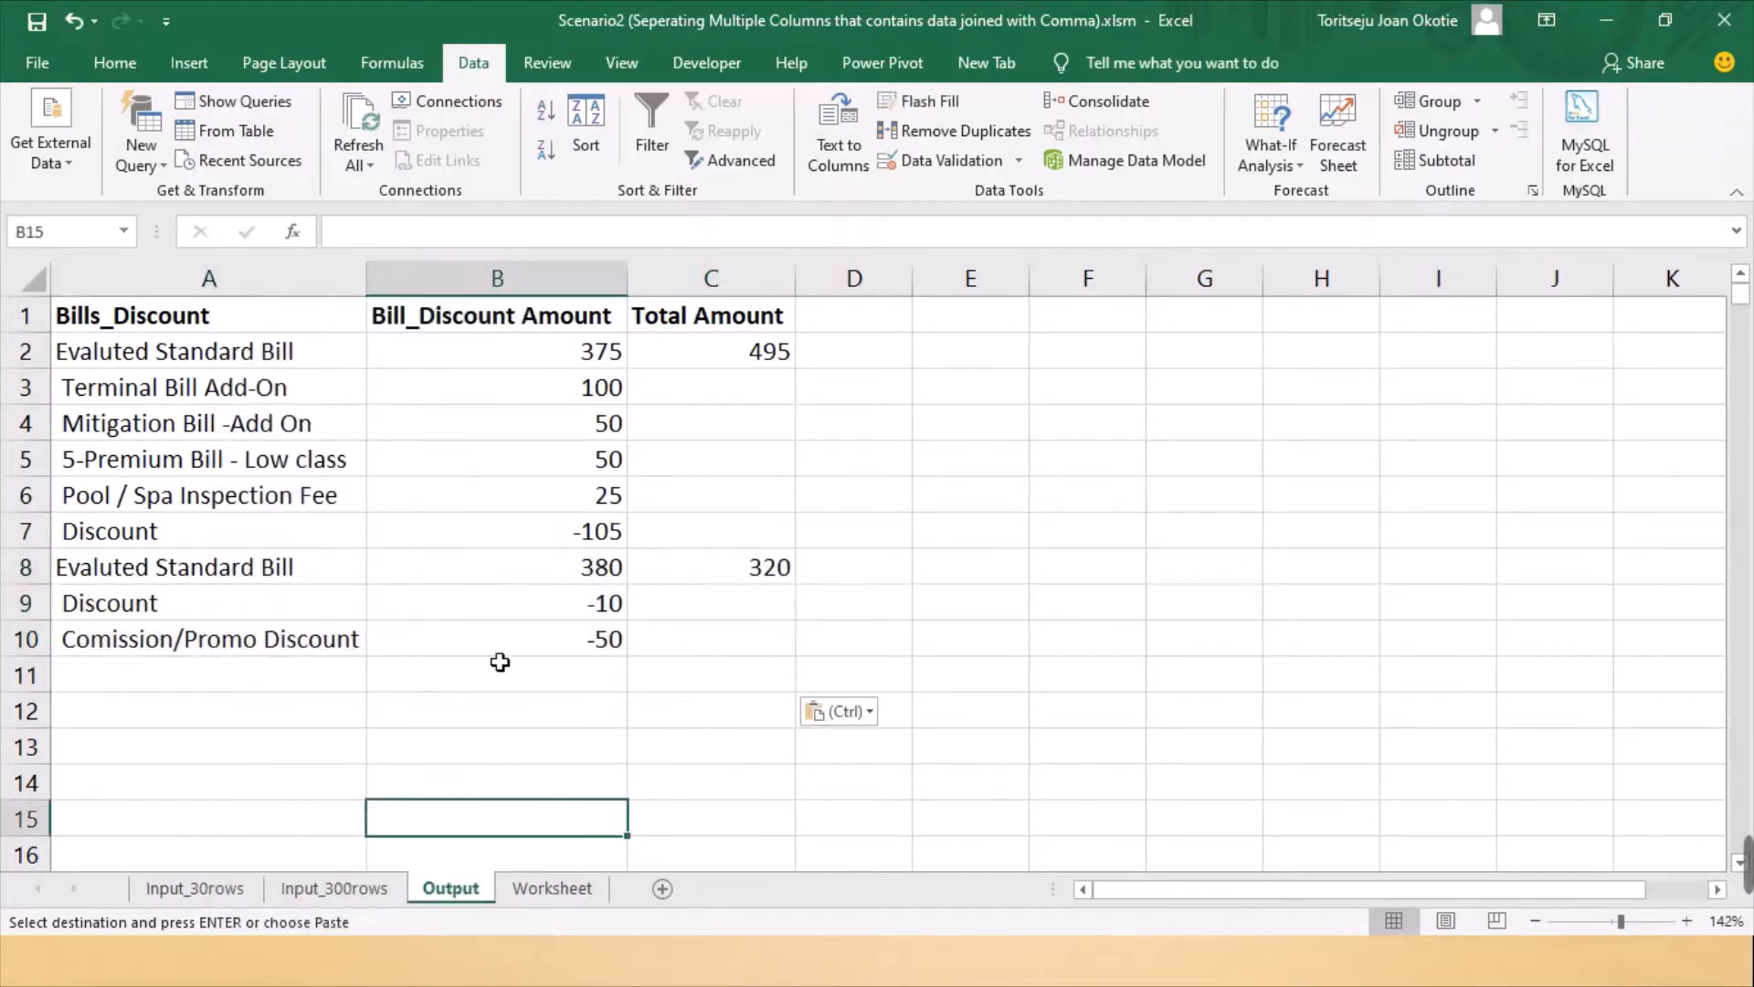
Copy the third record in A4:C4 of Input_30rows and clear the second record's split data from A1:D3 of the Worksheet sheet
click(218, 889)
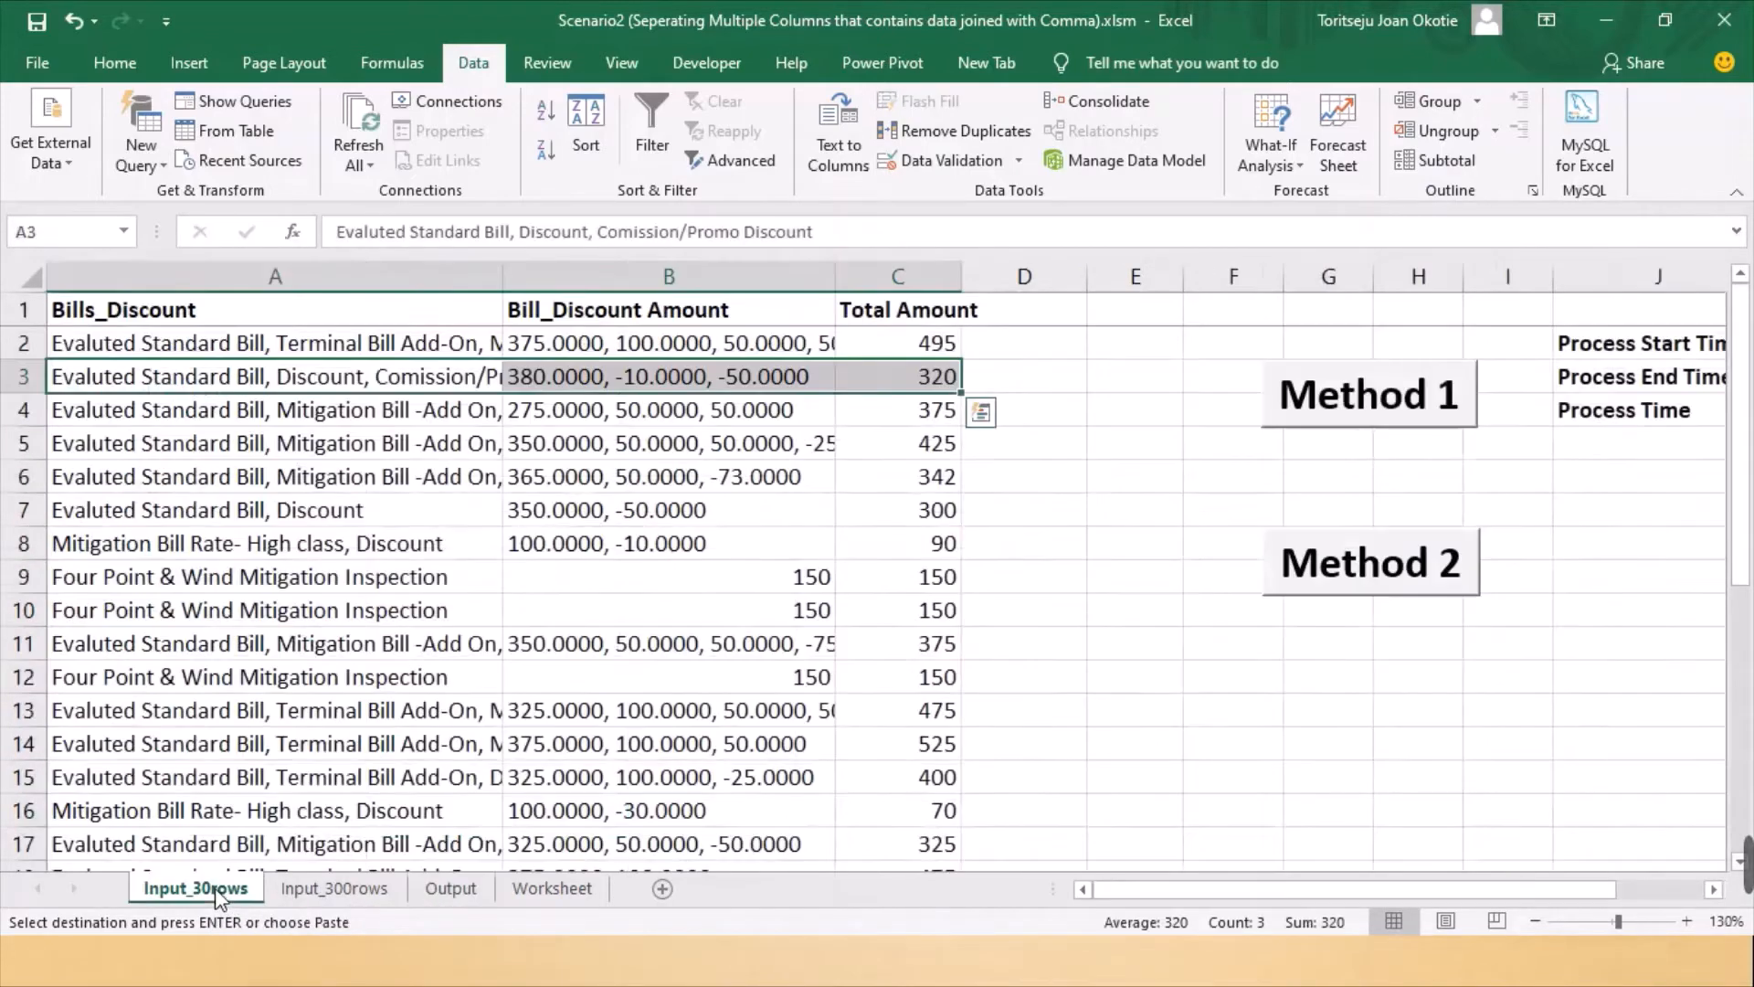
click(284, 408)
key(shift+Right)
key(shift+Right)
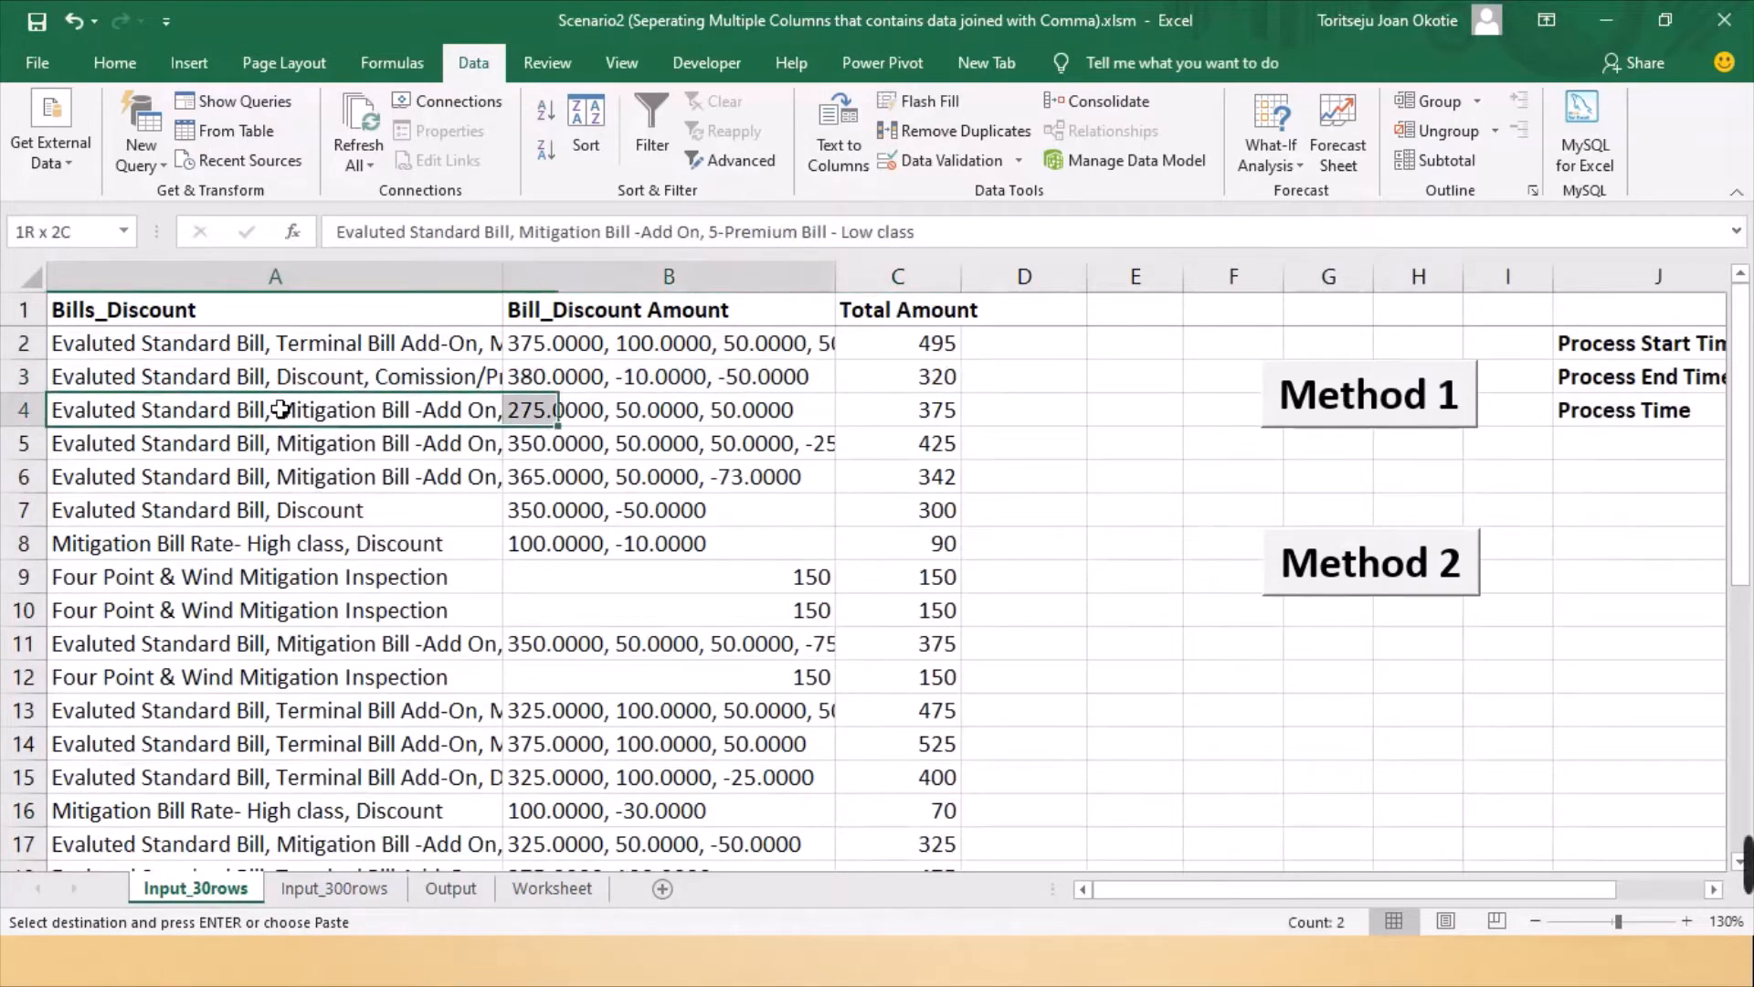
key(ctrl+c)
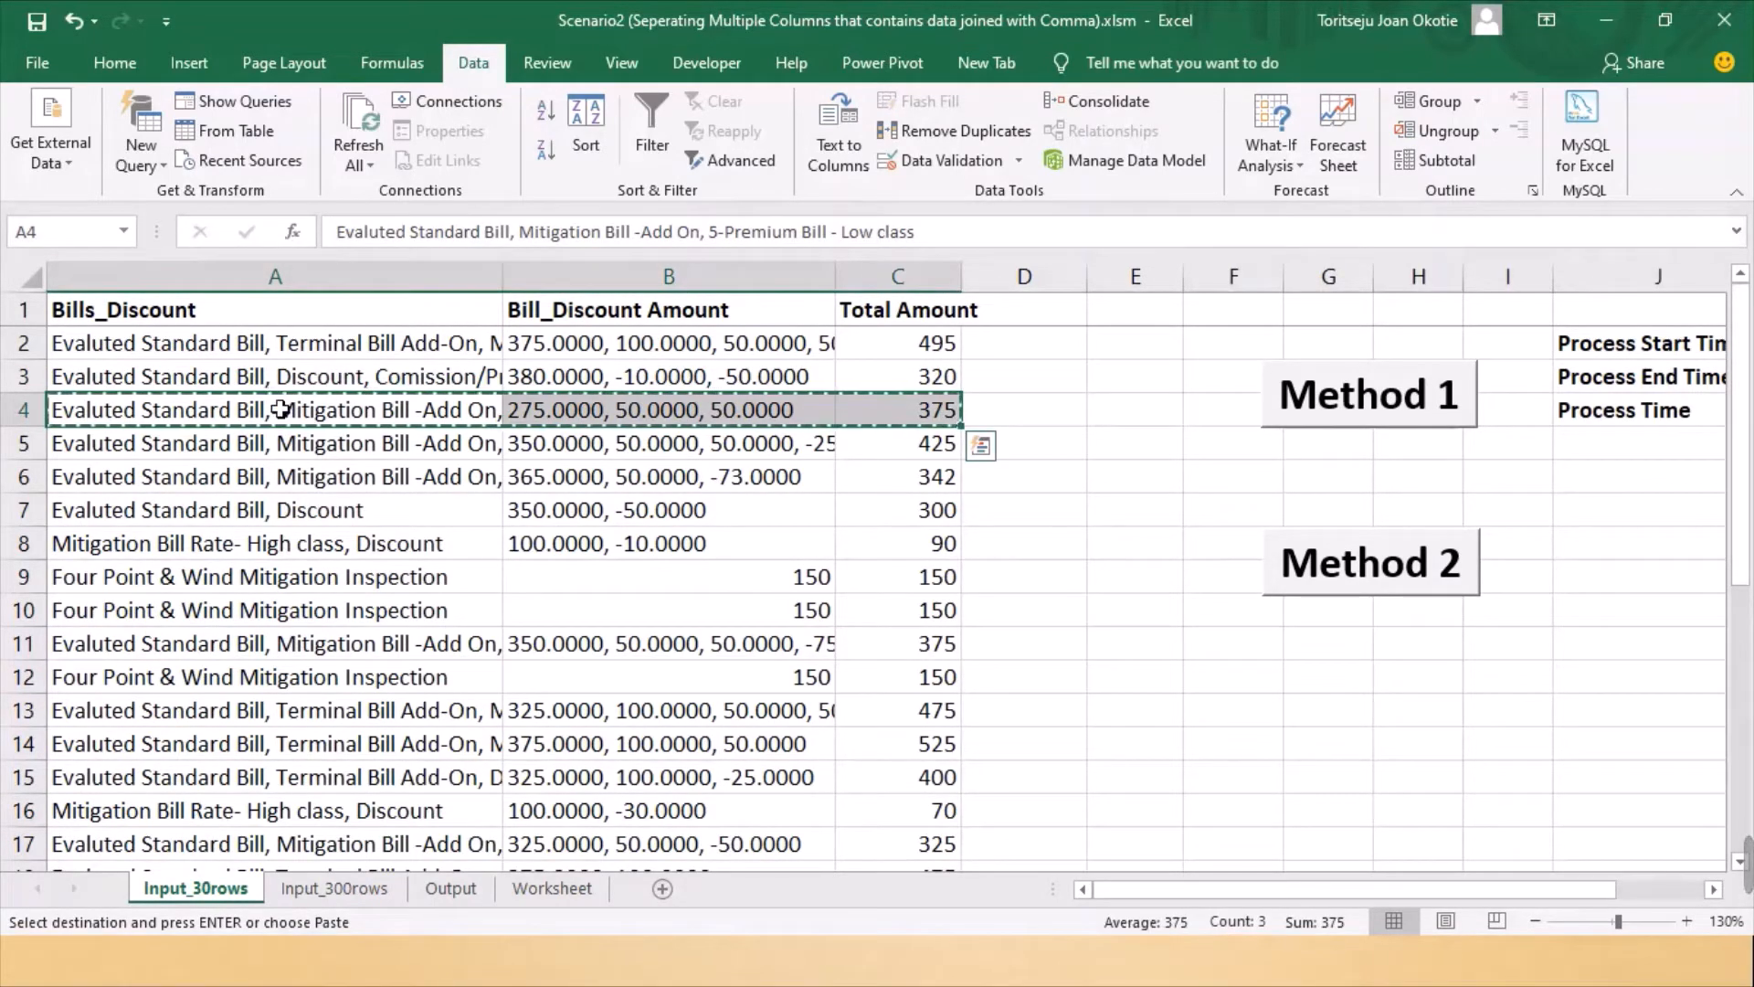
click(553, 889)
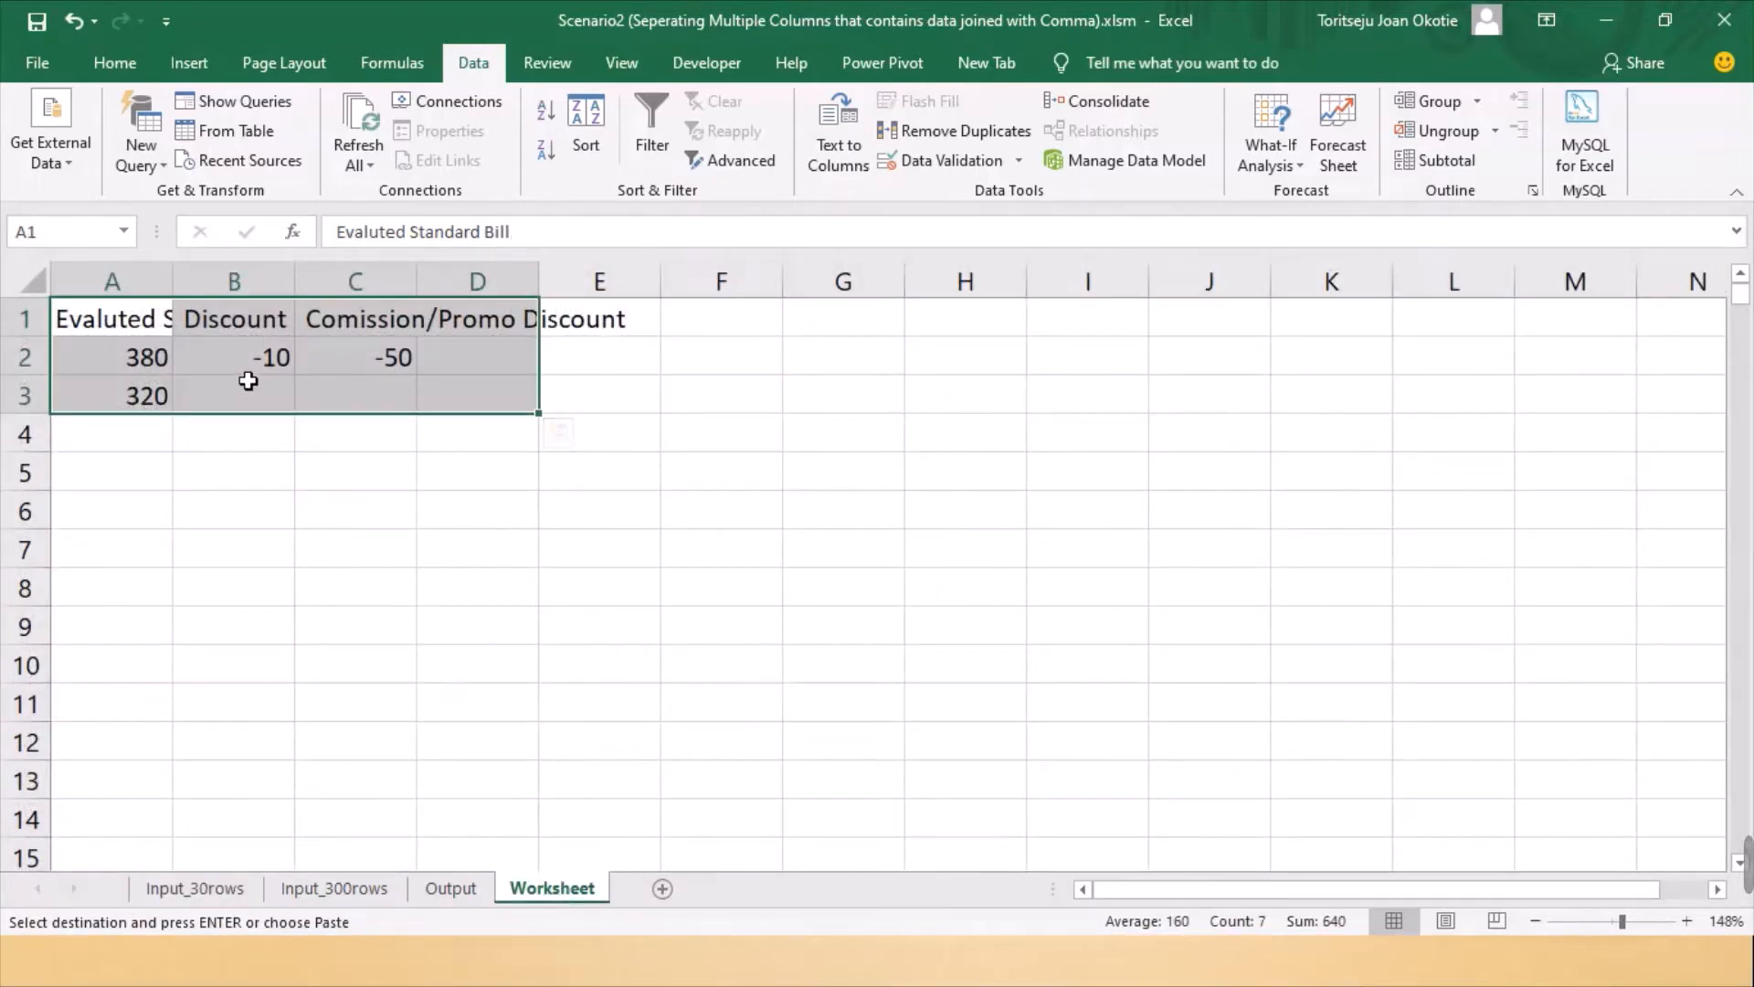
key(Delete)
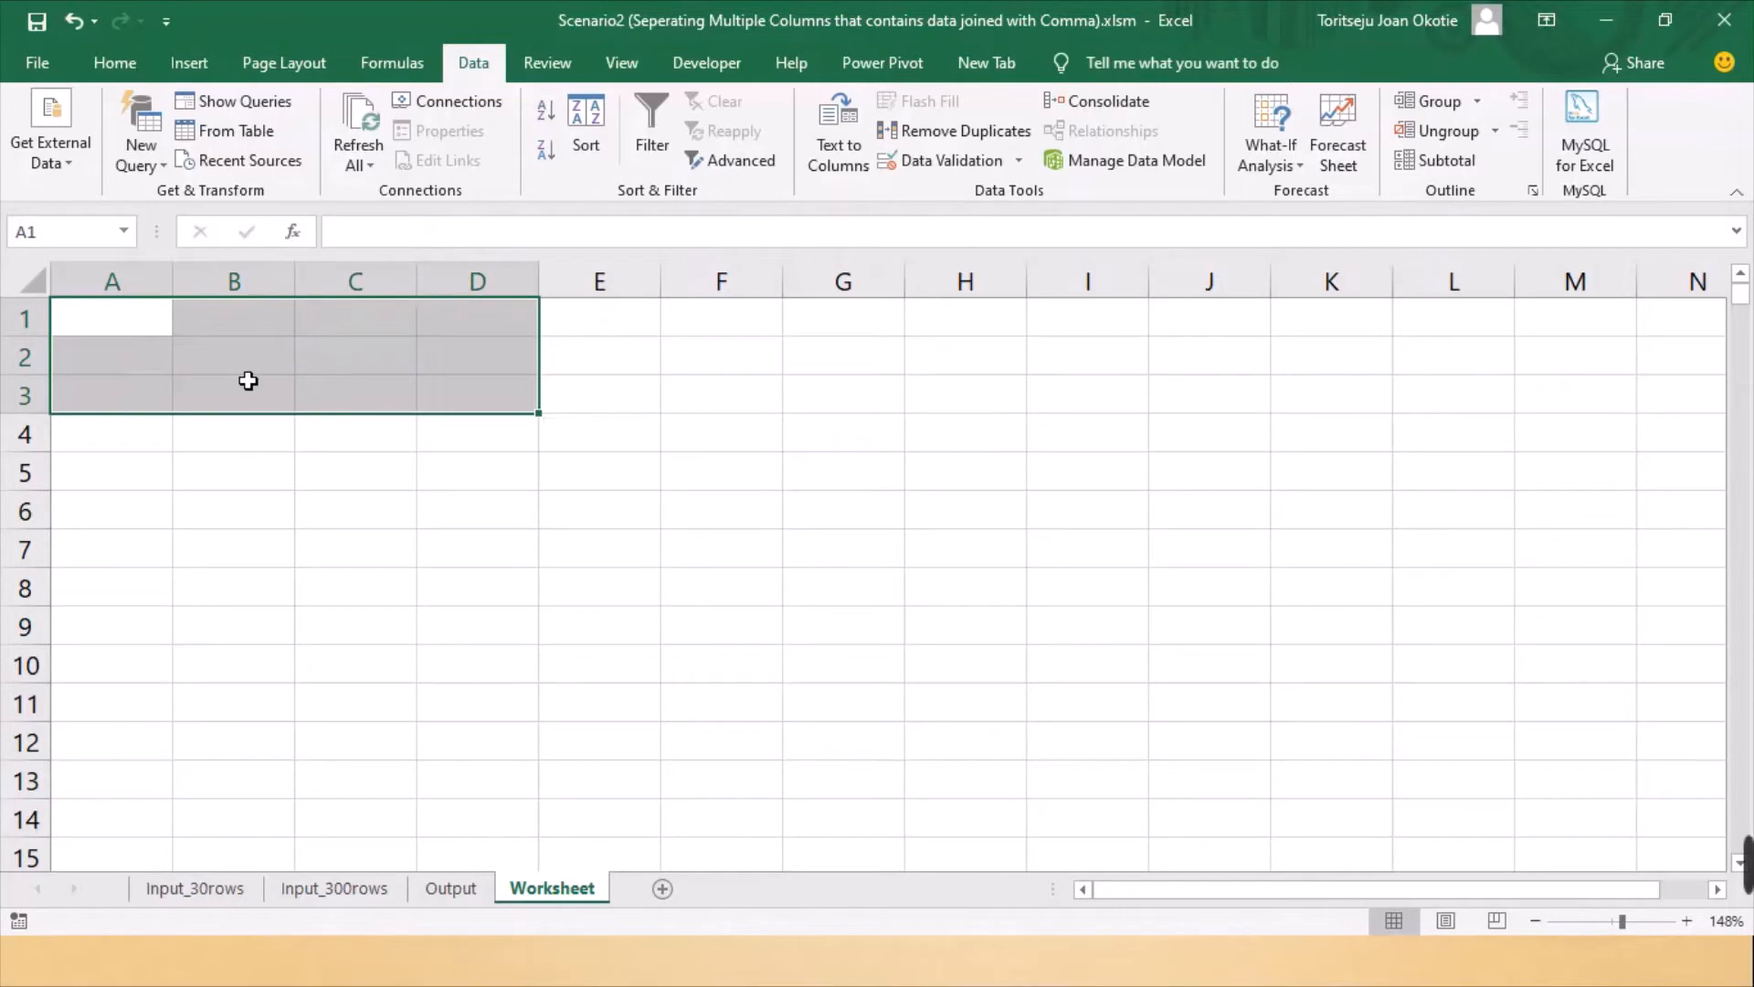
Copy A4:C4 of Input_30rows again and paste it transposed at cell A1 of the cleared Worksheet sheet
click(161, 892)
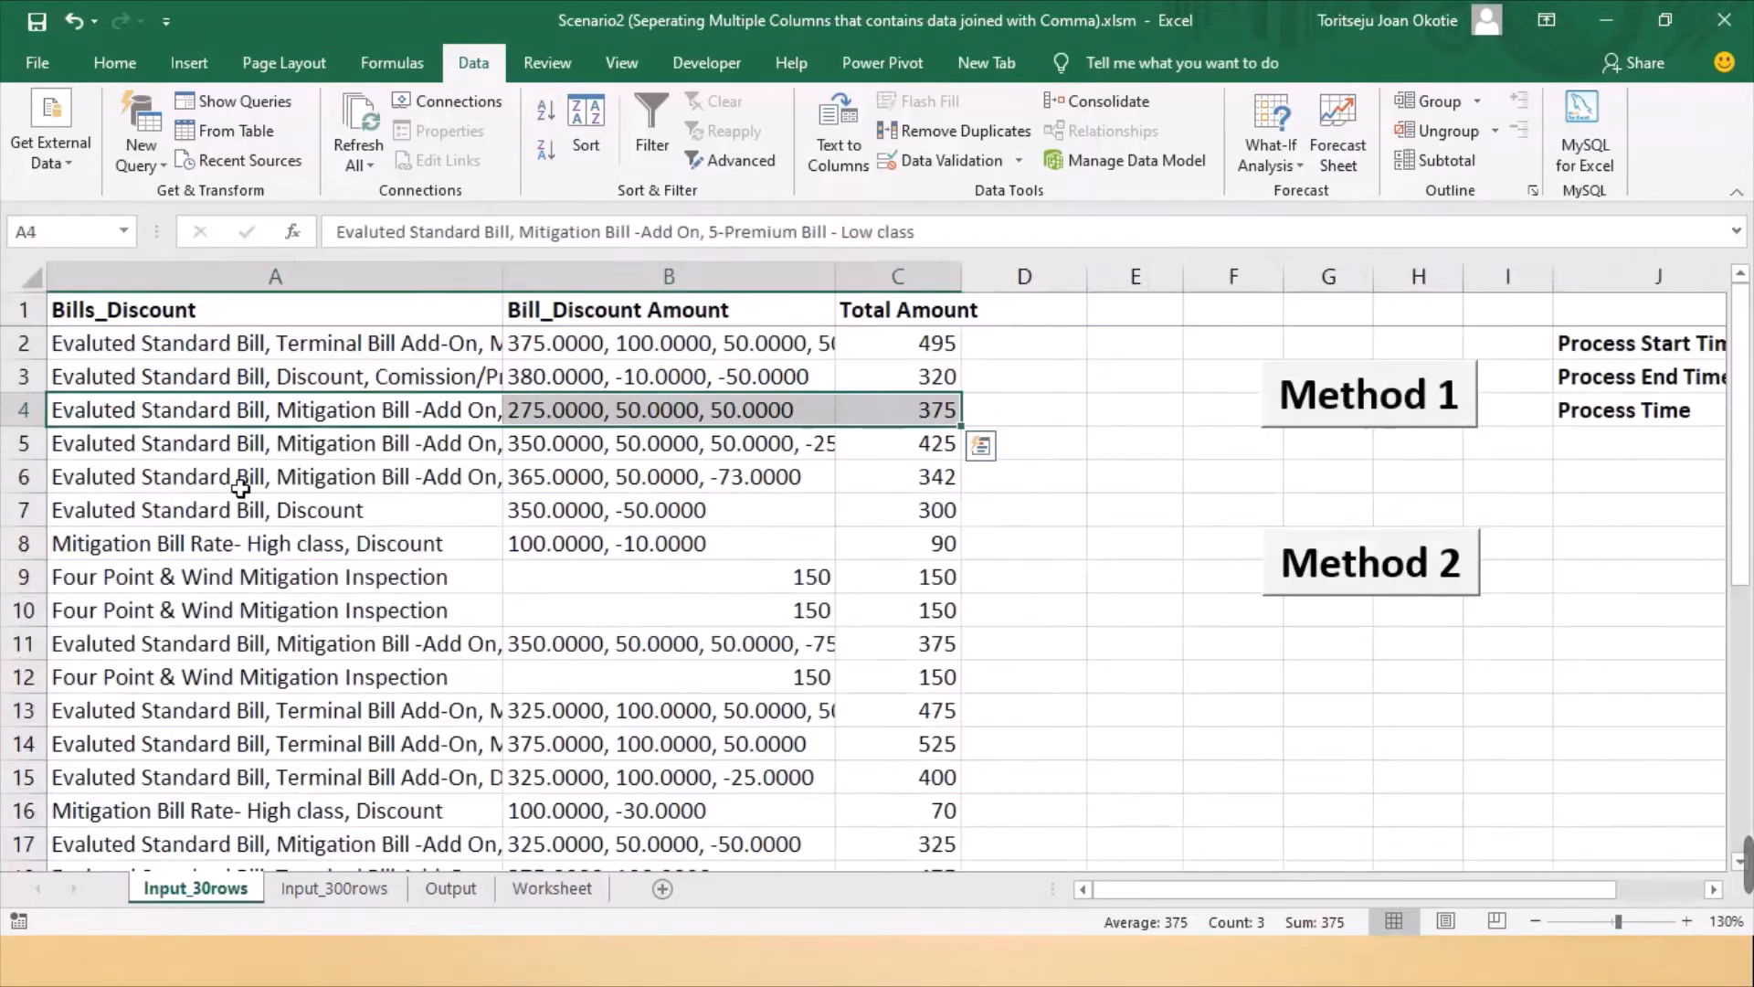
key(ctrl+c)
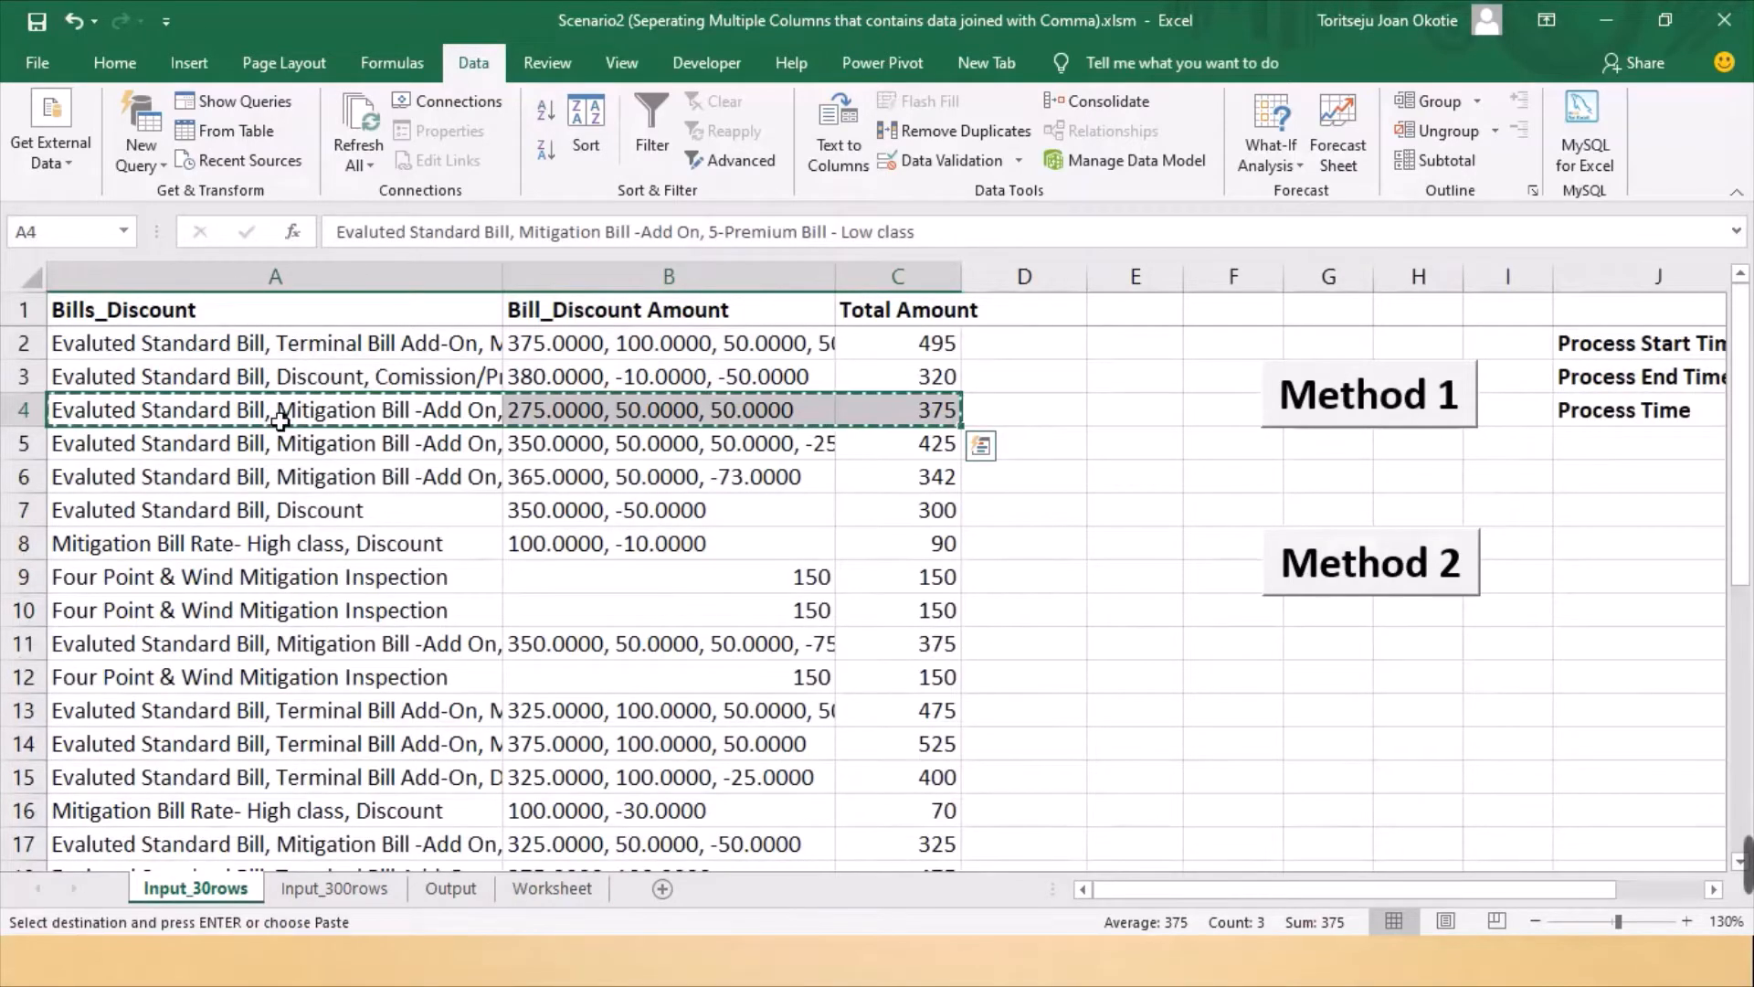
click(572, 888)
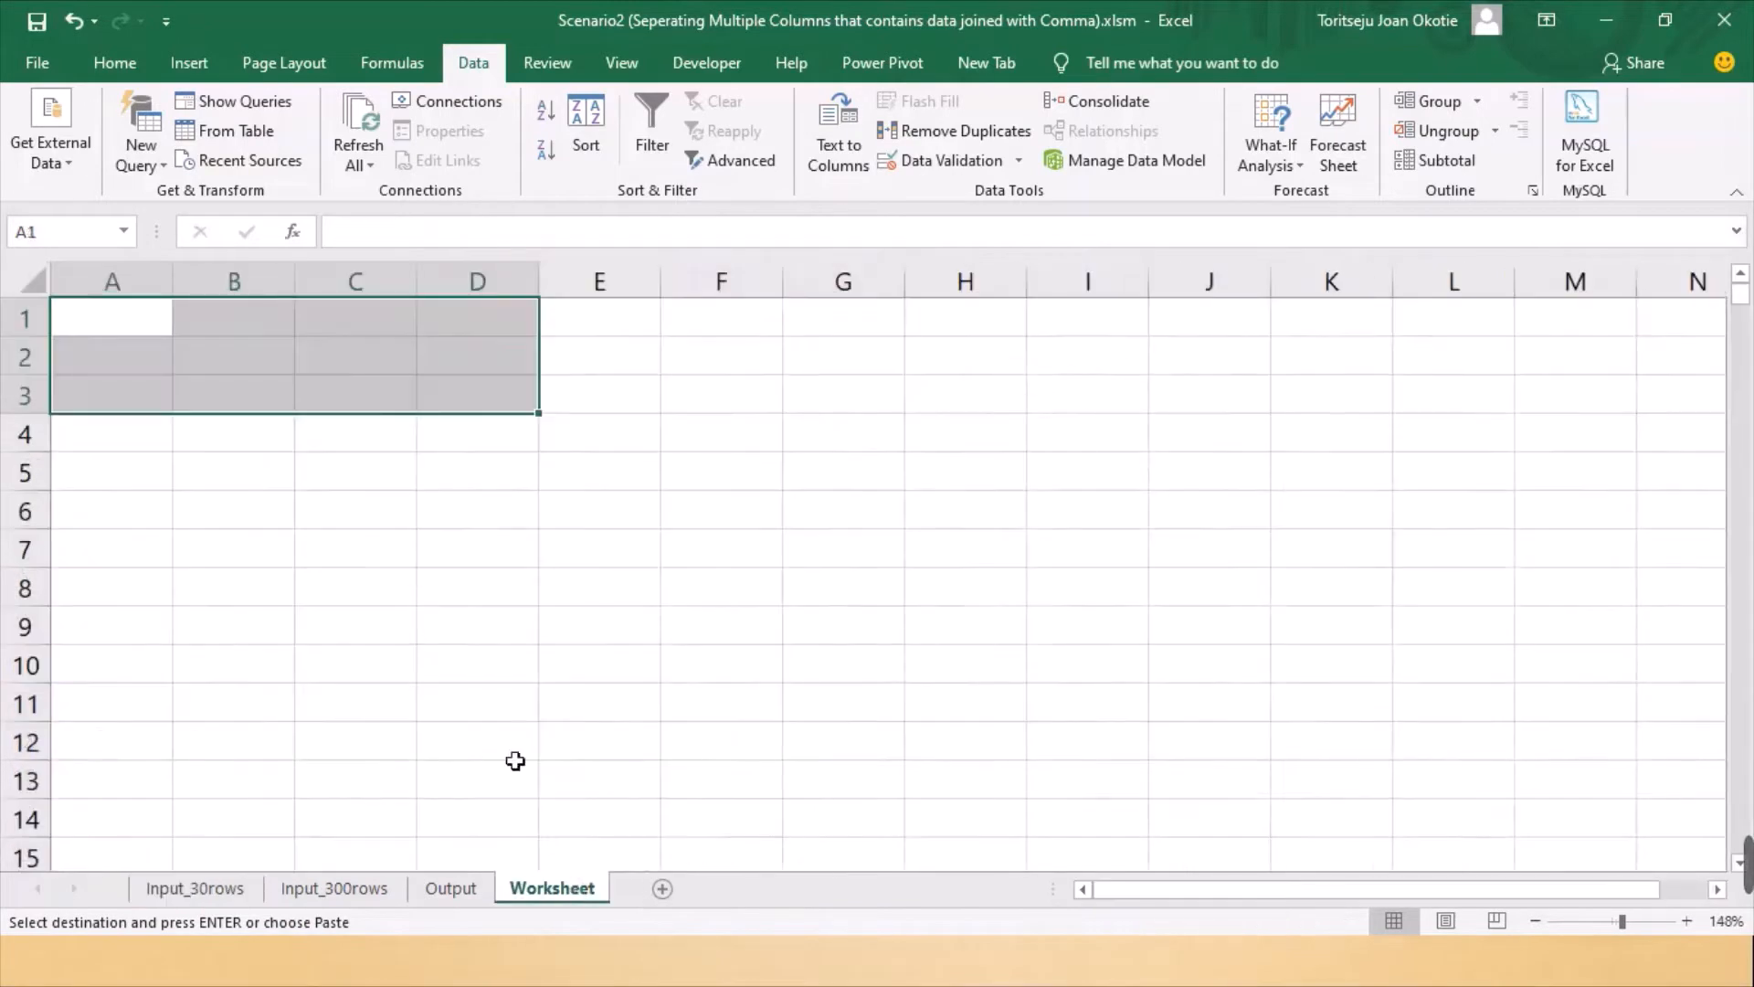
click(151, 316)
right_click(149, 316)
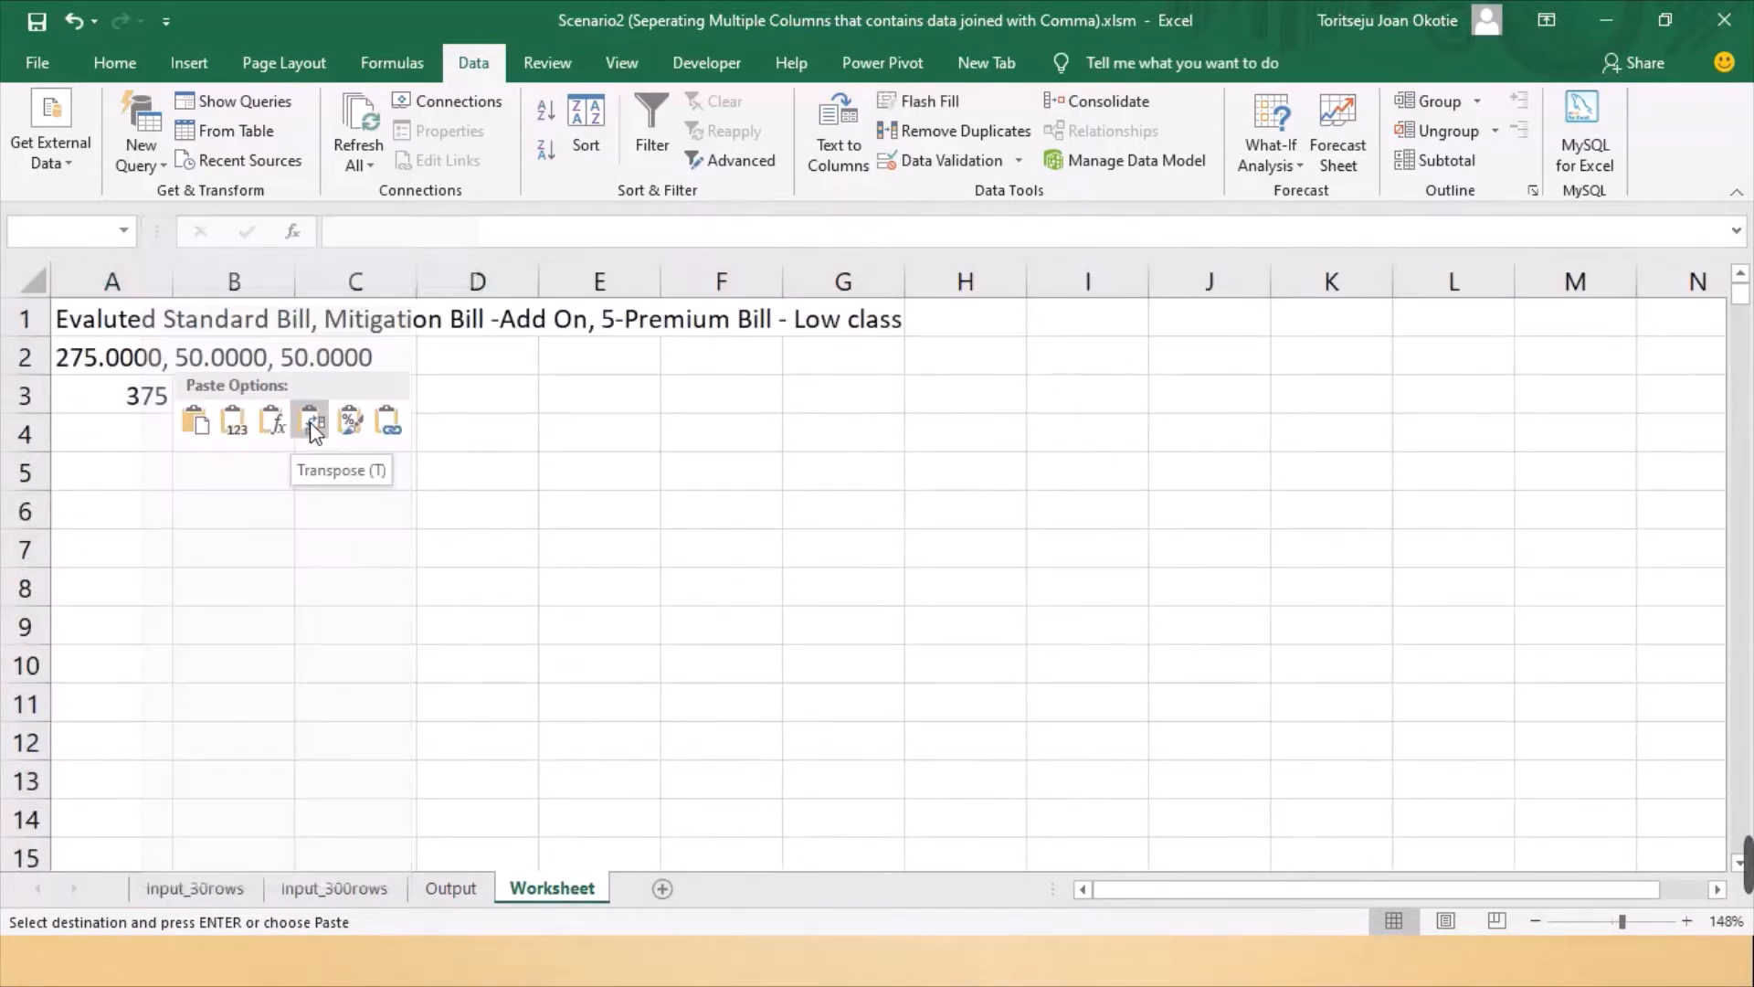
click(312, 427)
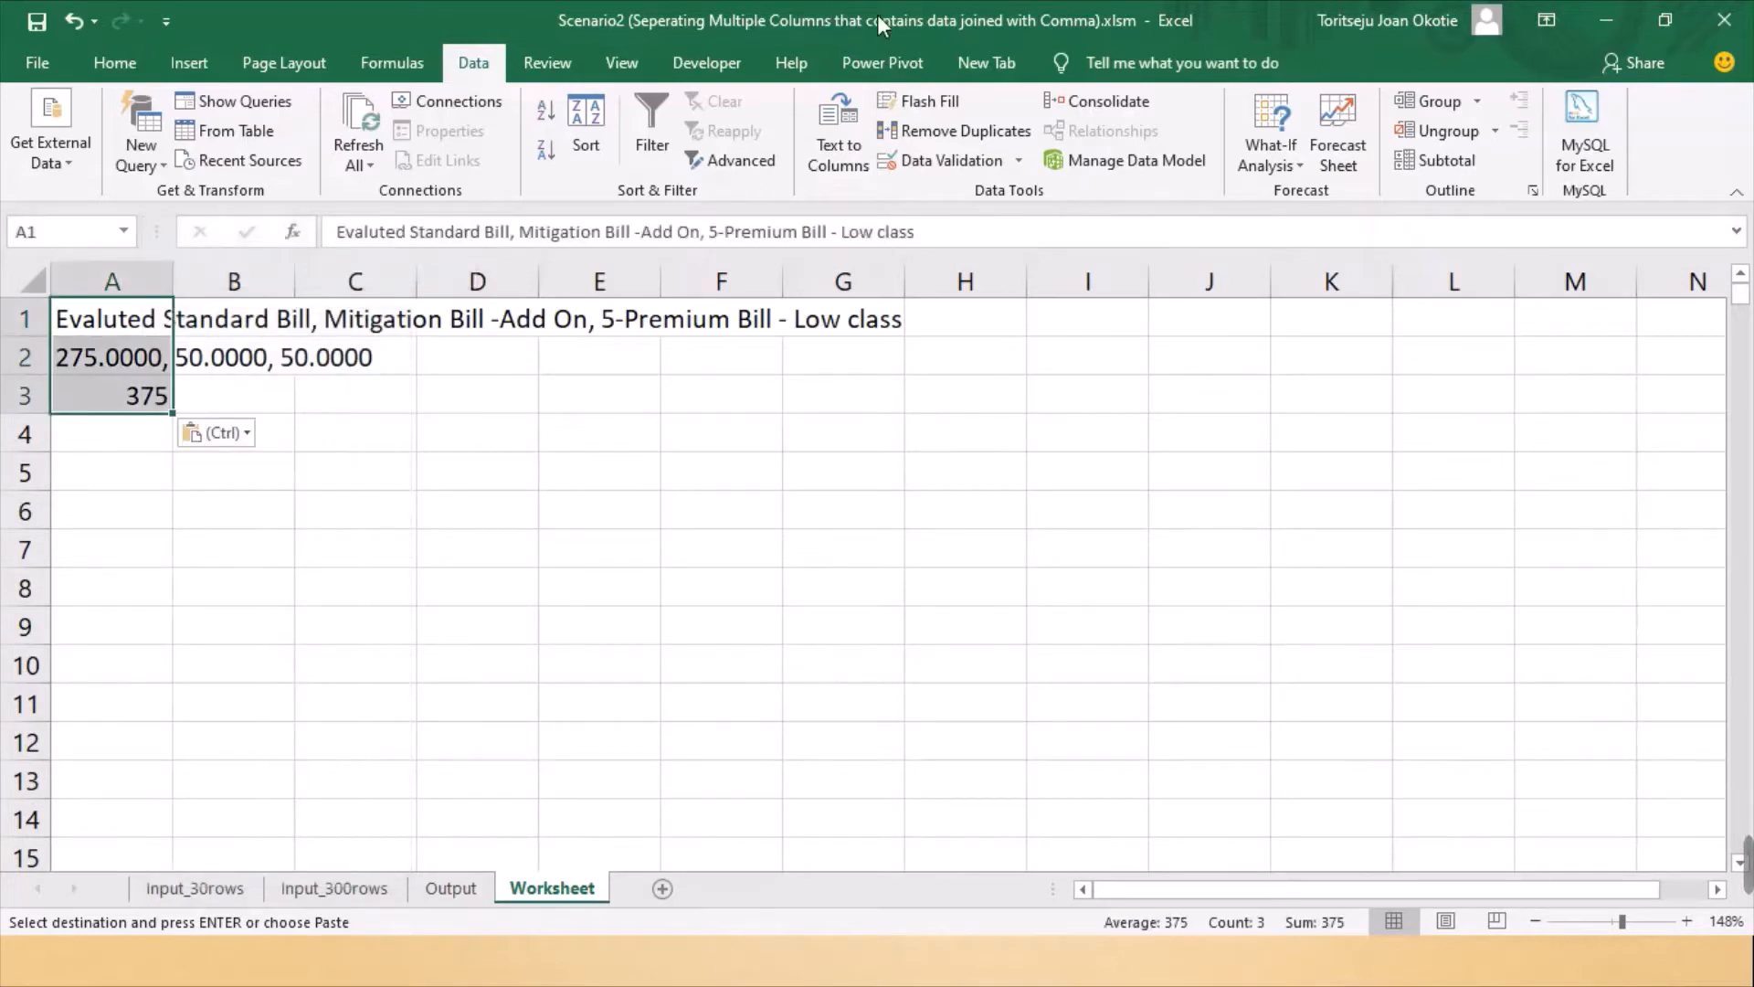
Split the third record in A1:A3 with Text to Columns, using Delimited with a comma delimiter
click(824, 143)
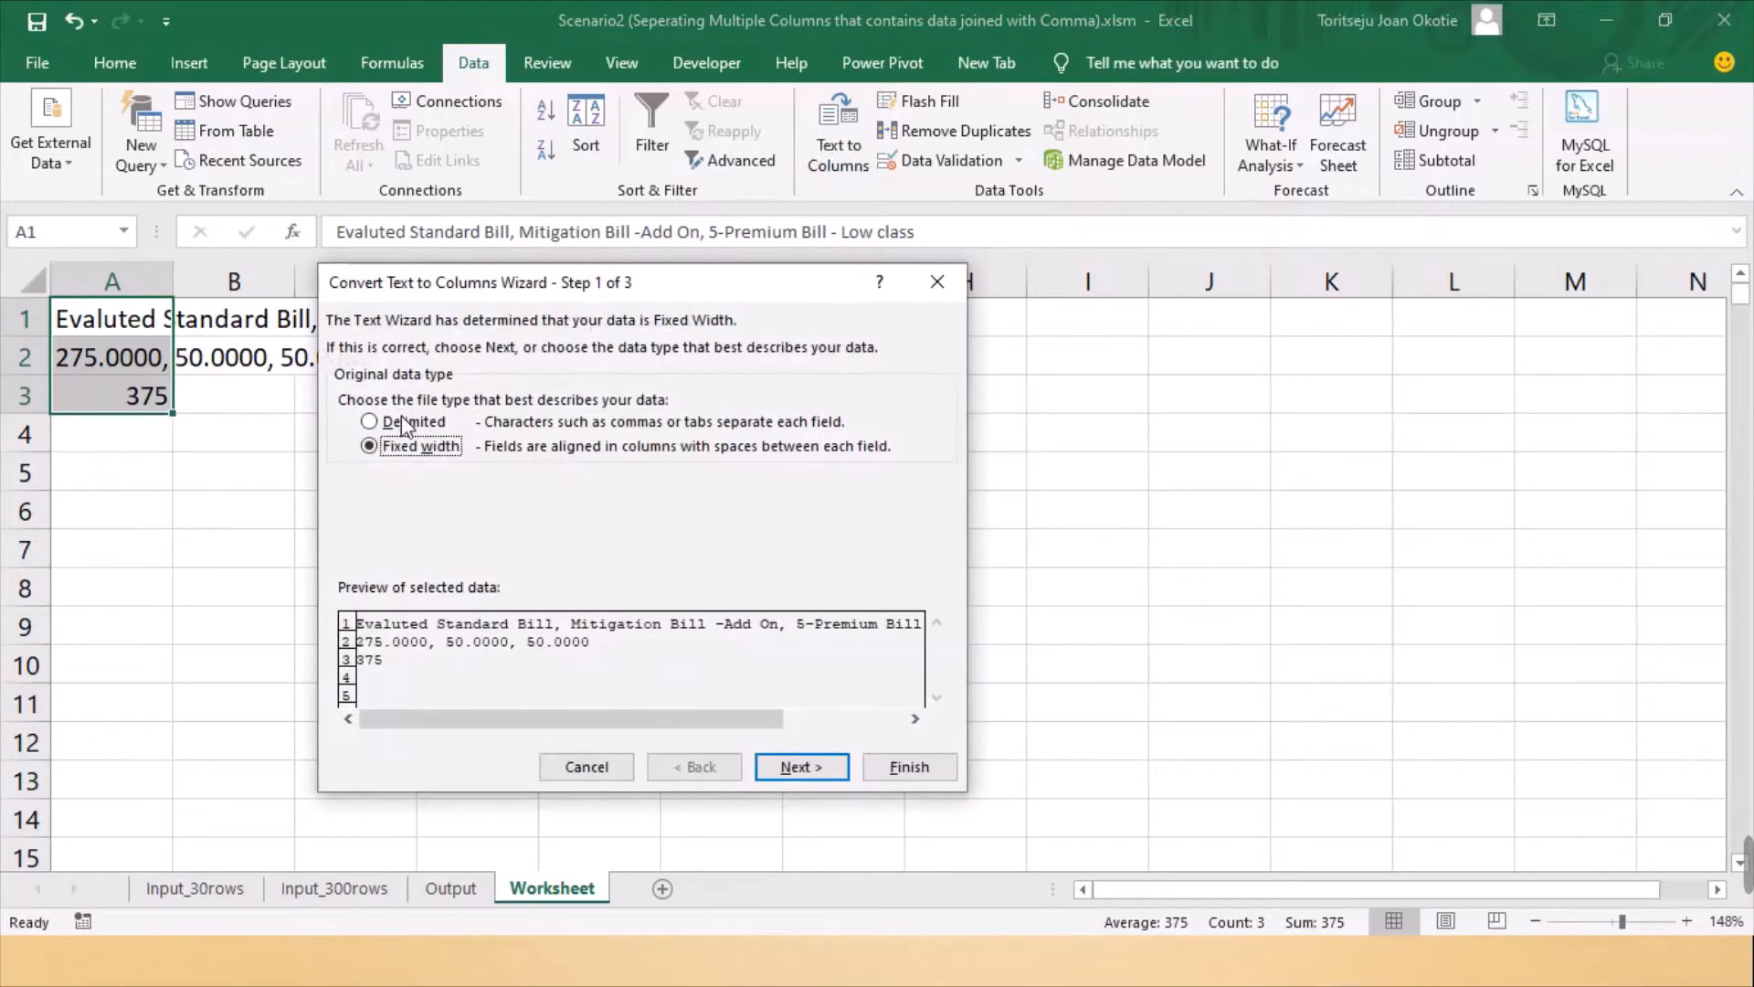
click(804, 768)
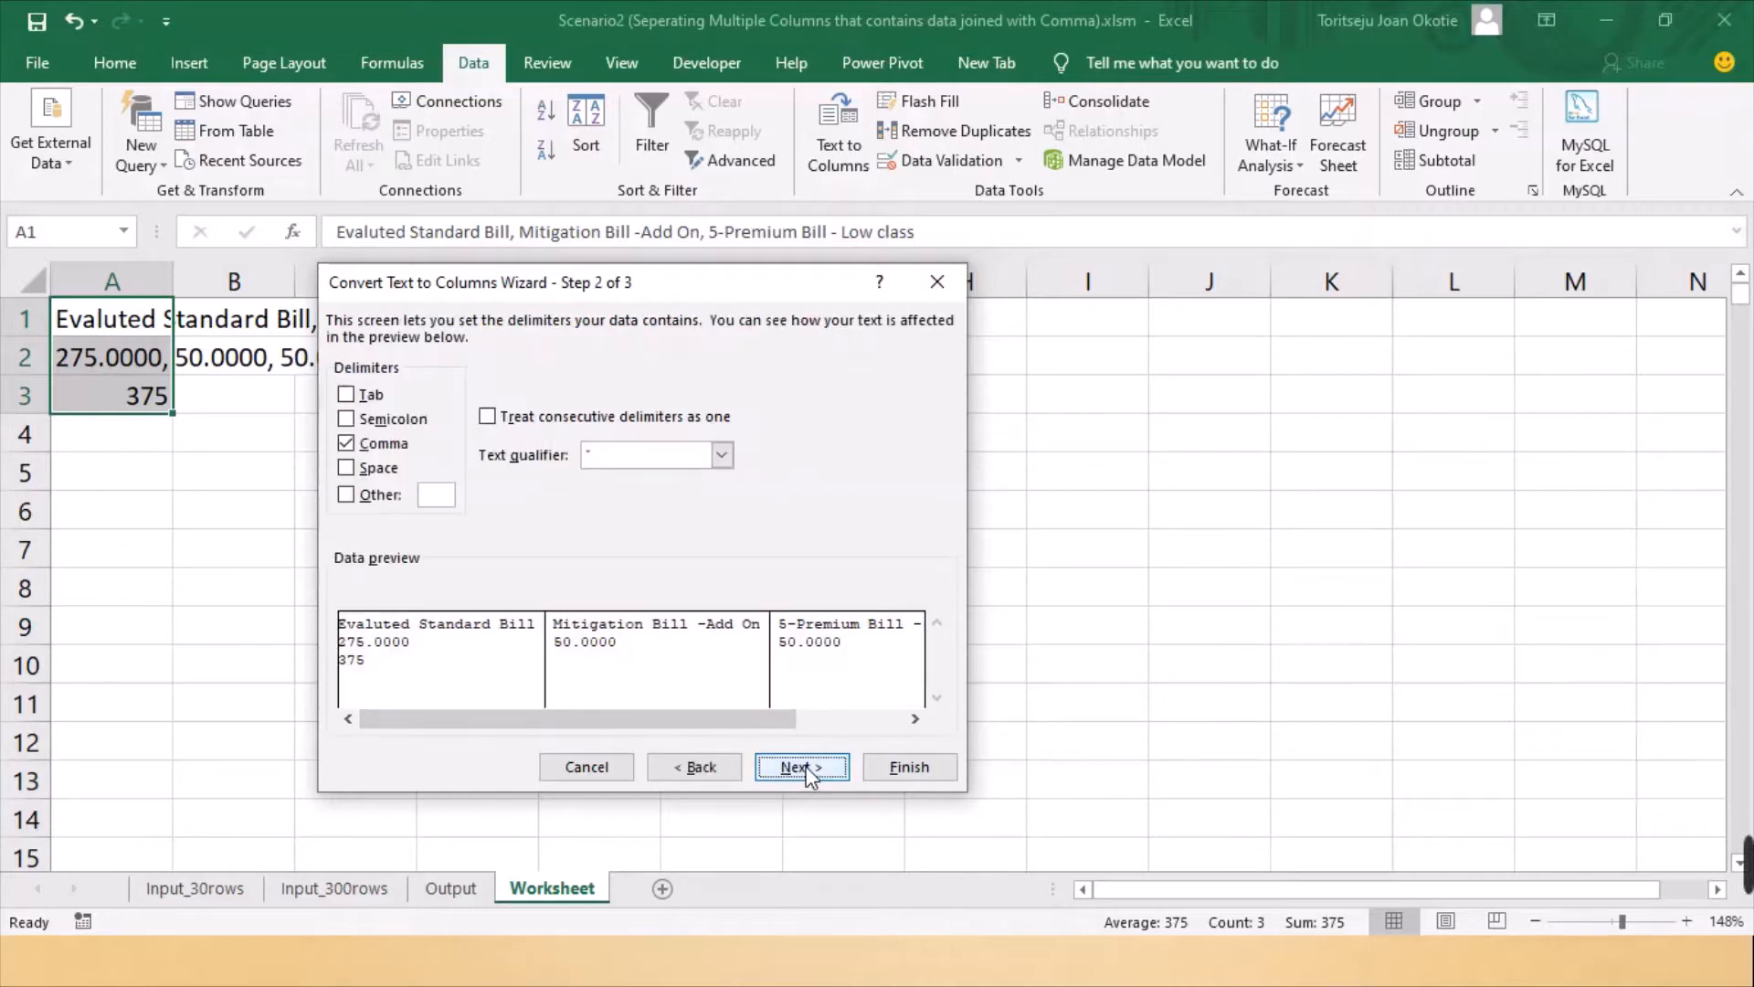
click(908, 767)
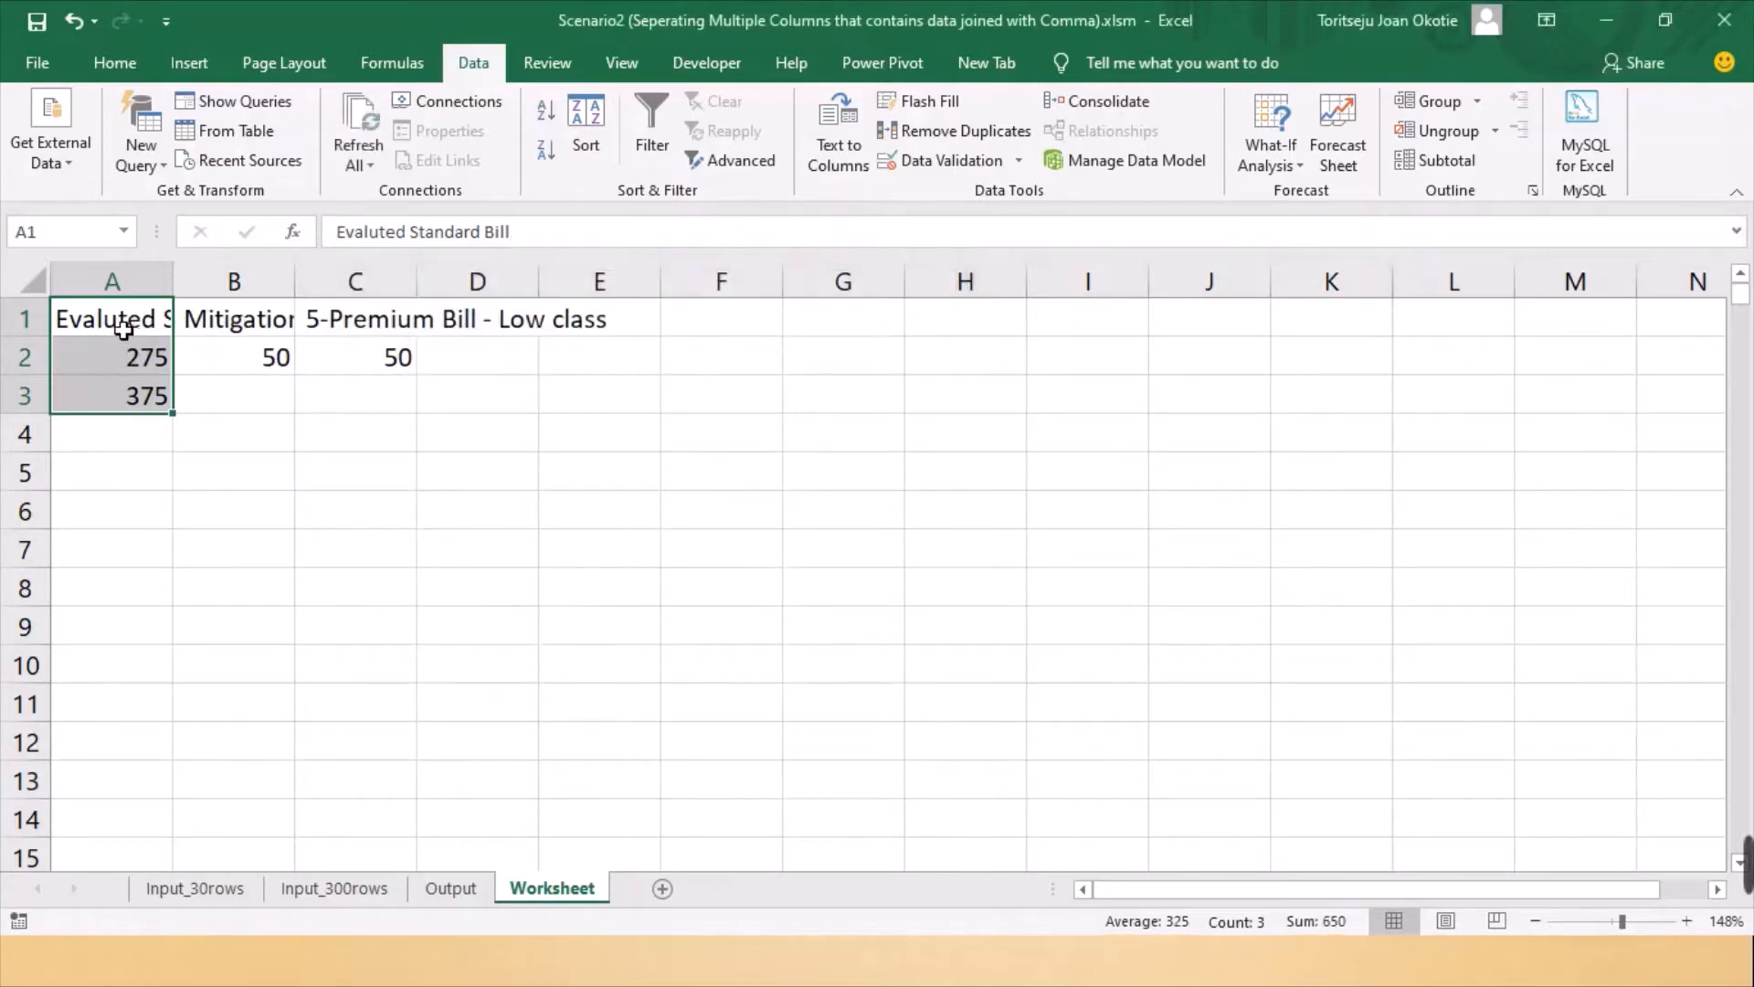
Copy the third record's split data in A1:C3 of the Worksheet sheet and paste it transposed at cell A11 of the Output sheet
key(shift+Right)
key(shift+Right)
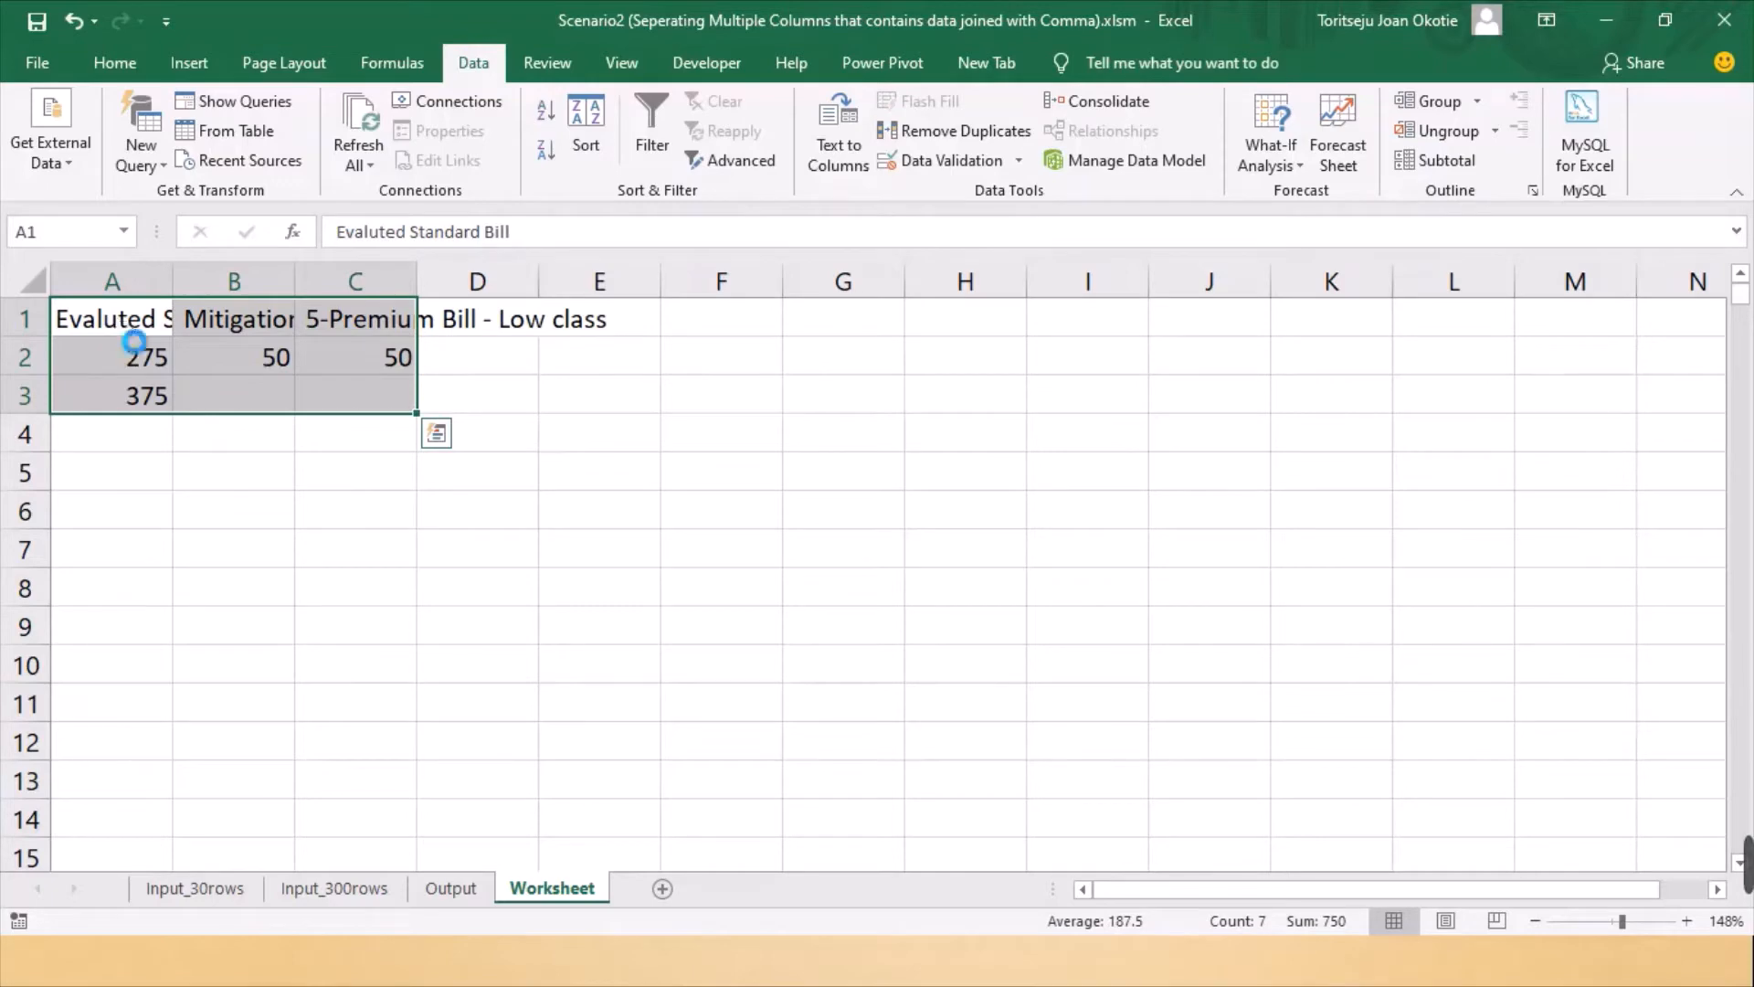
key(ctrl+c)
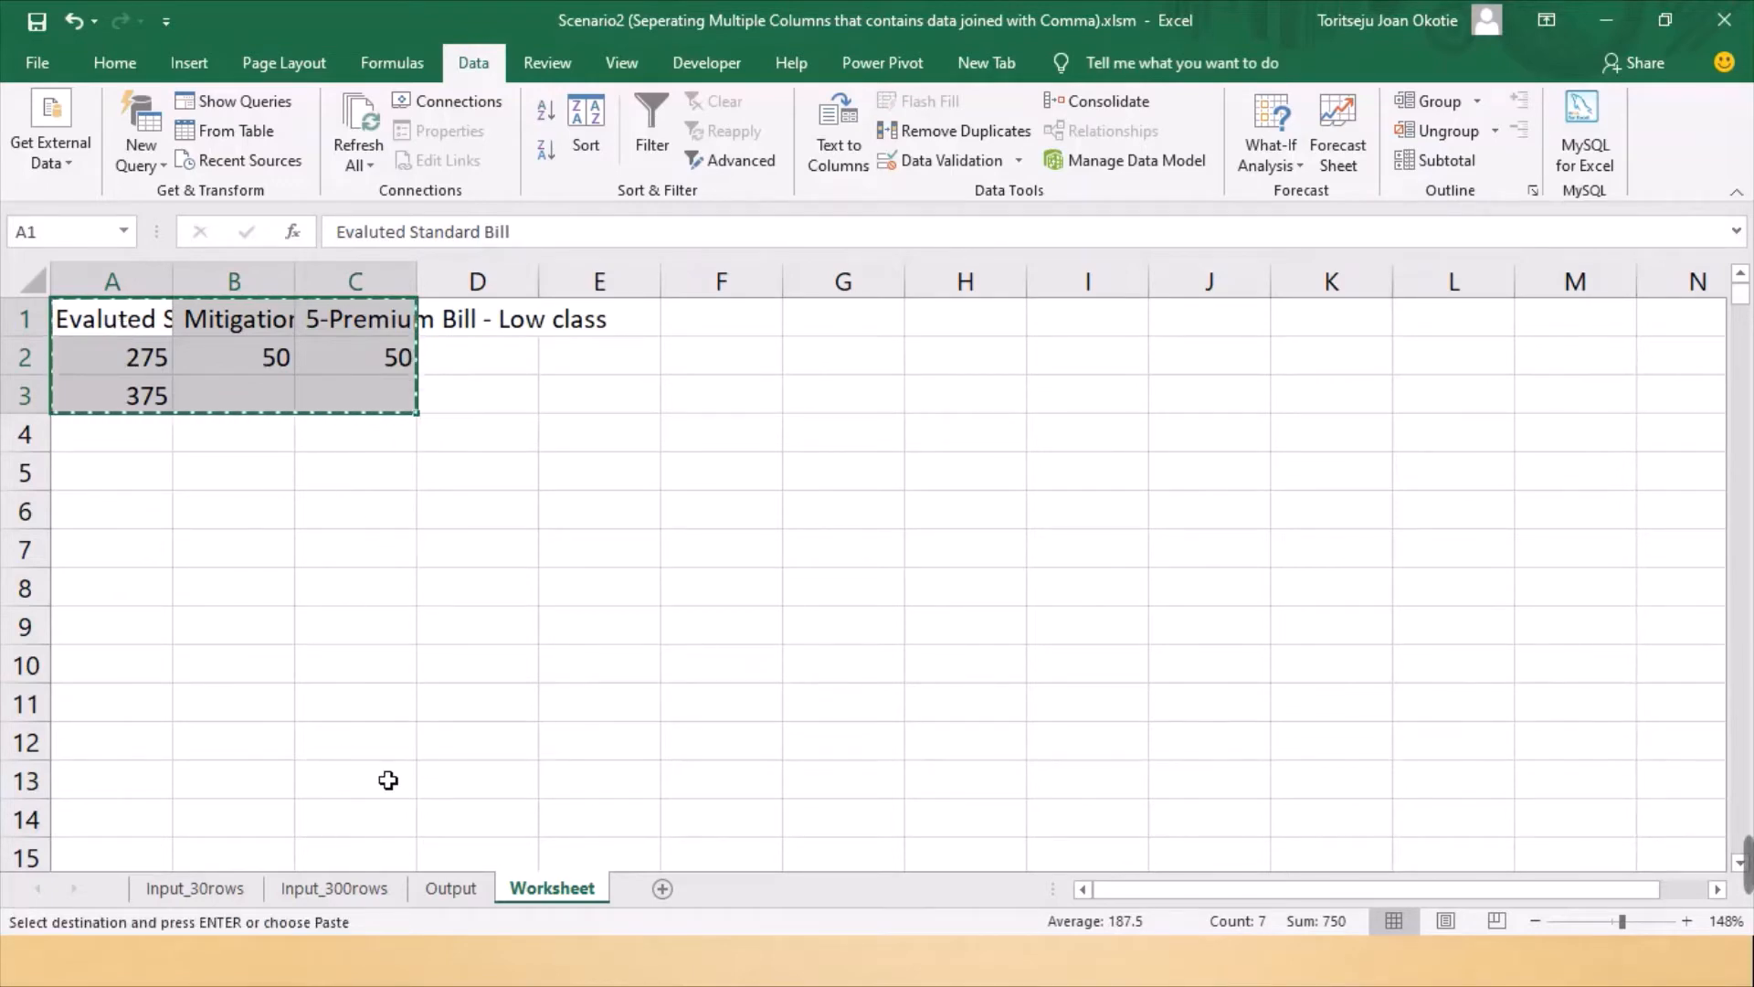
click(455, 881)
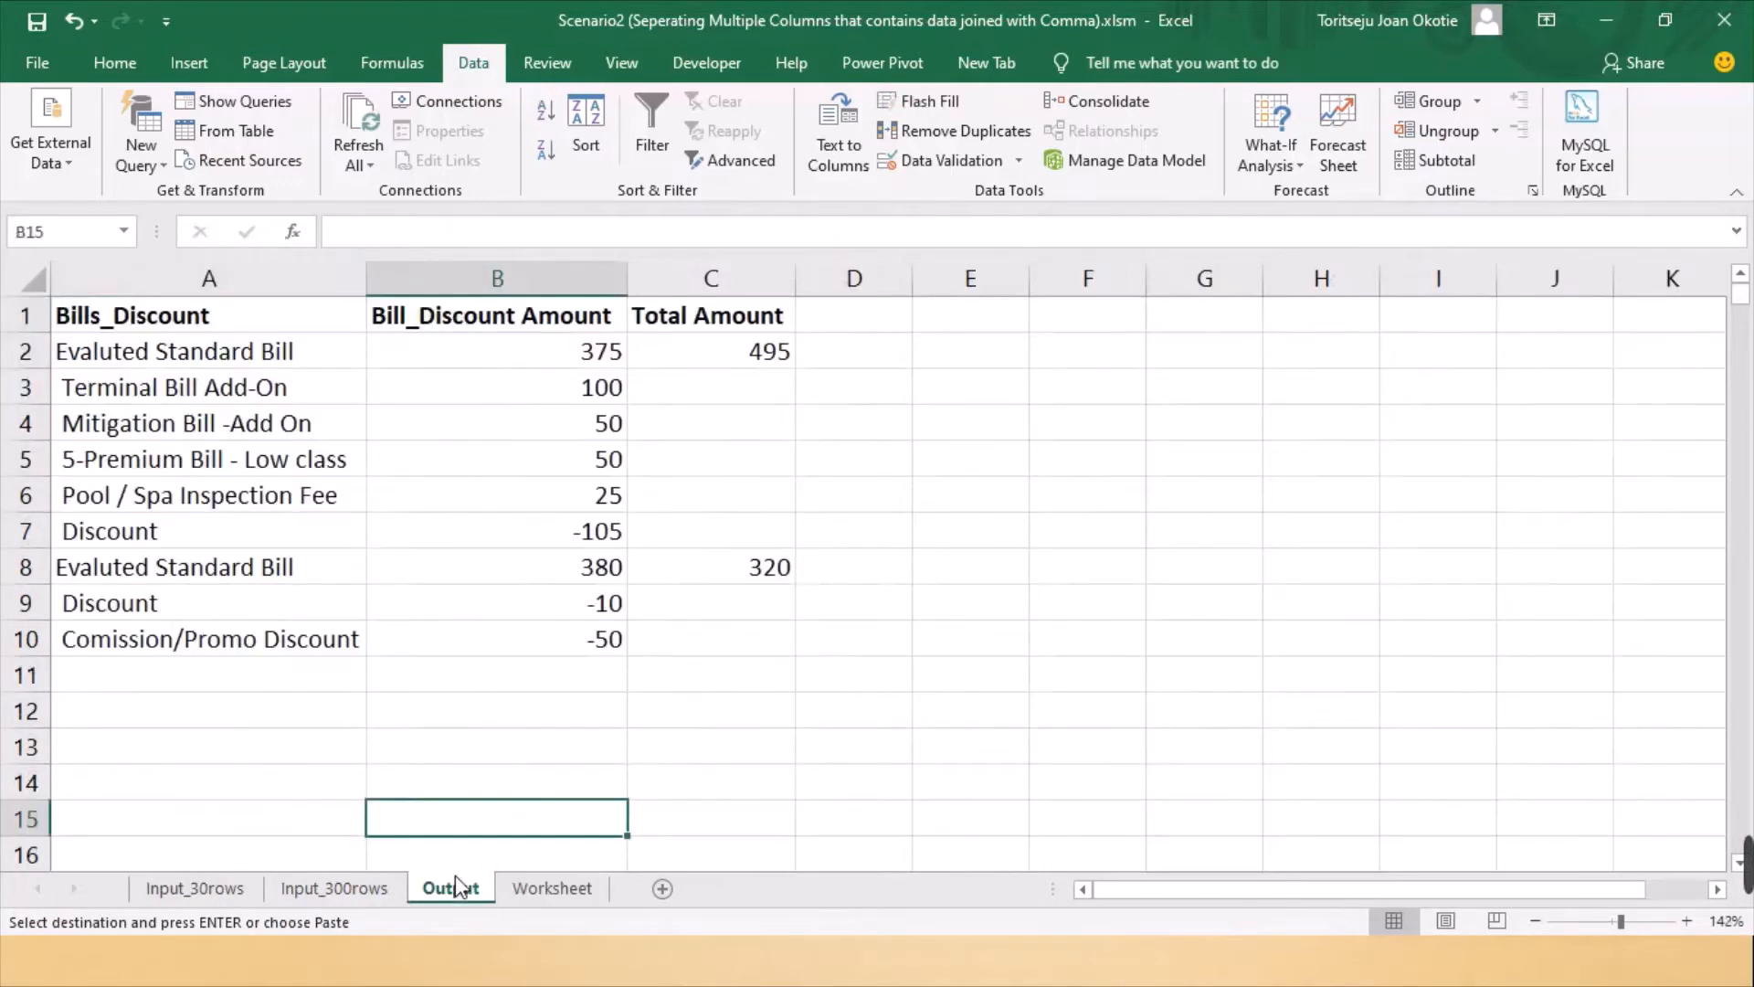
click(271, 677)
right_click(271, 677)
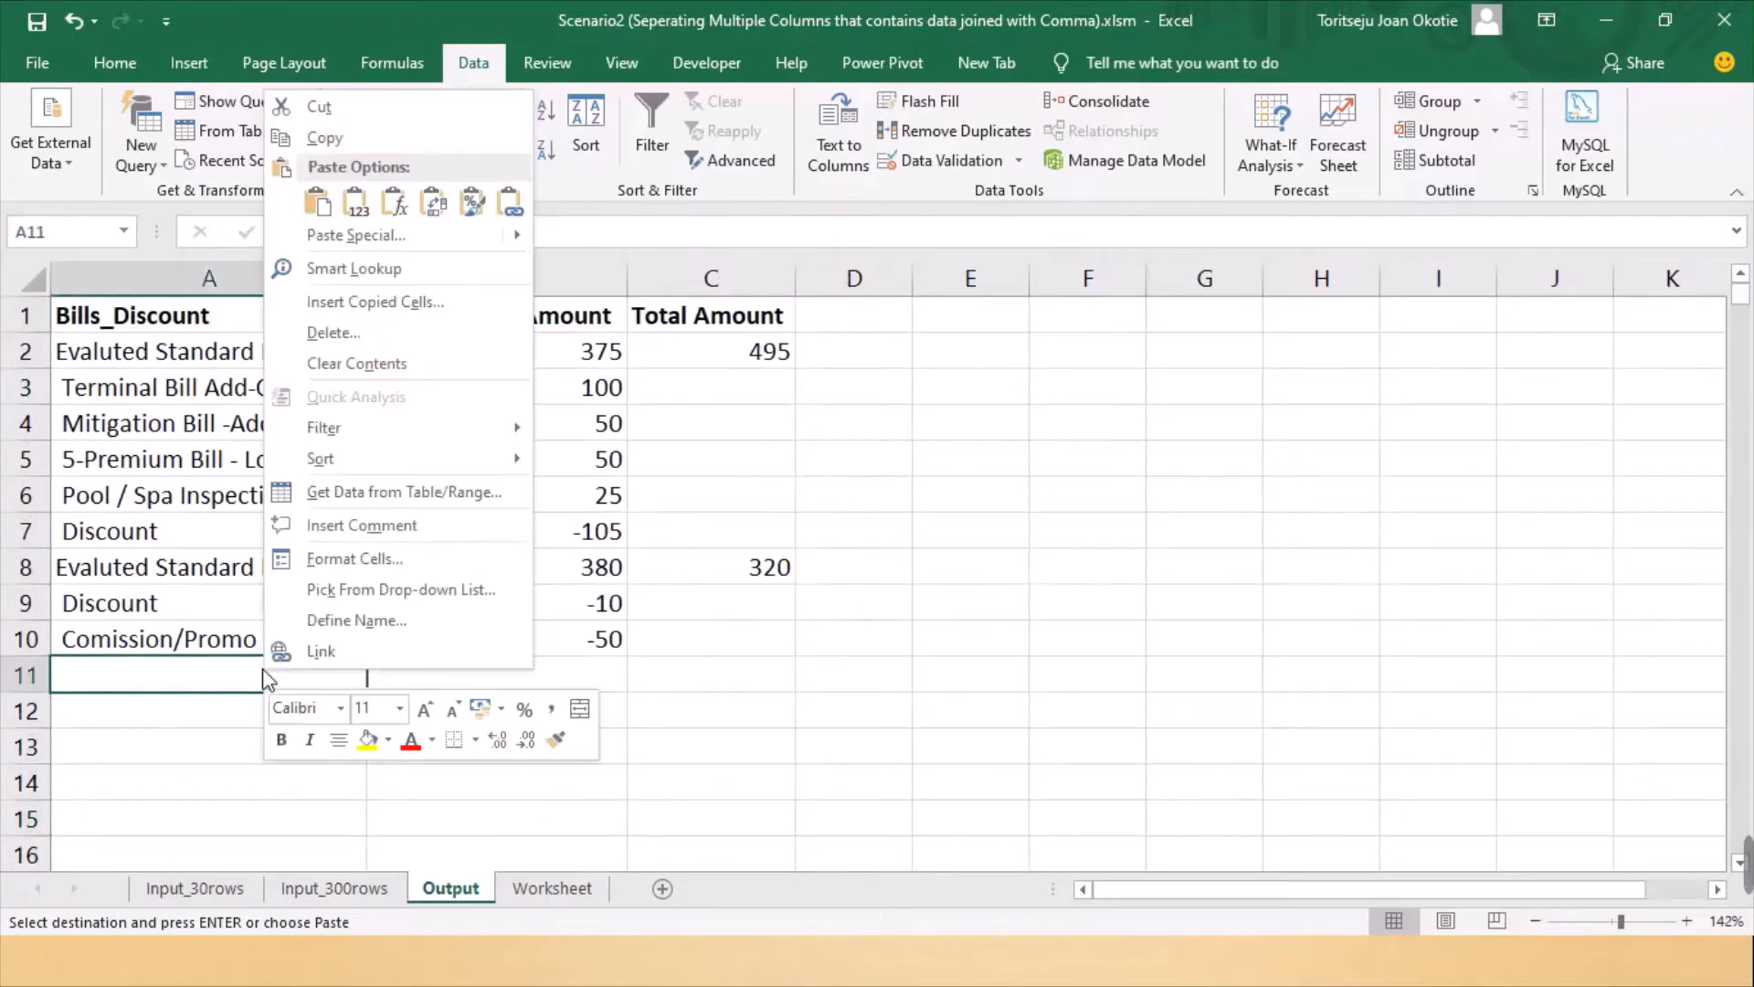
click(436, 205)
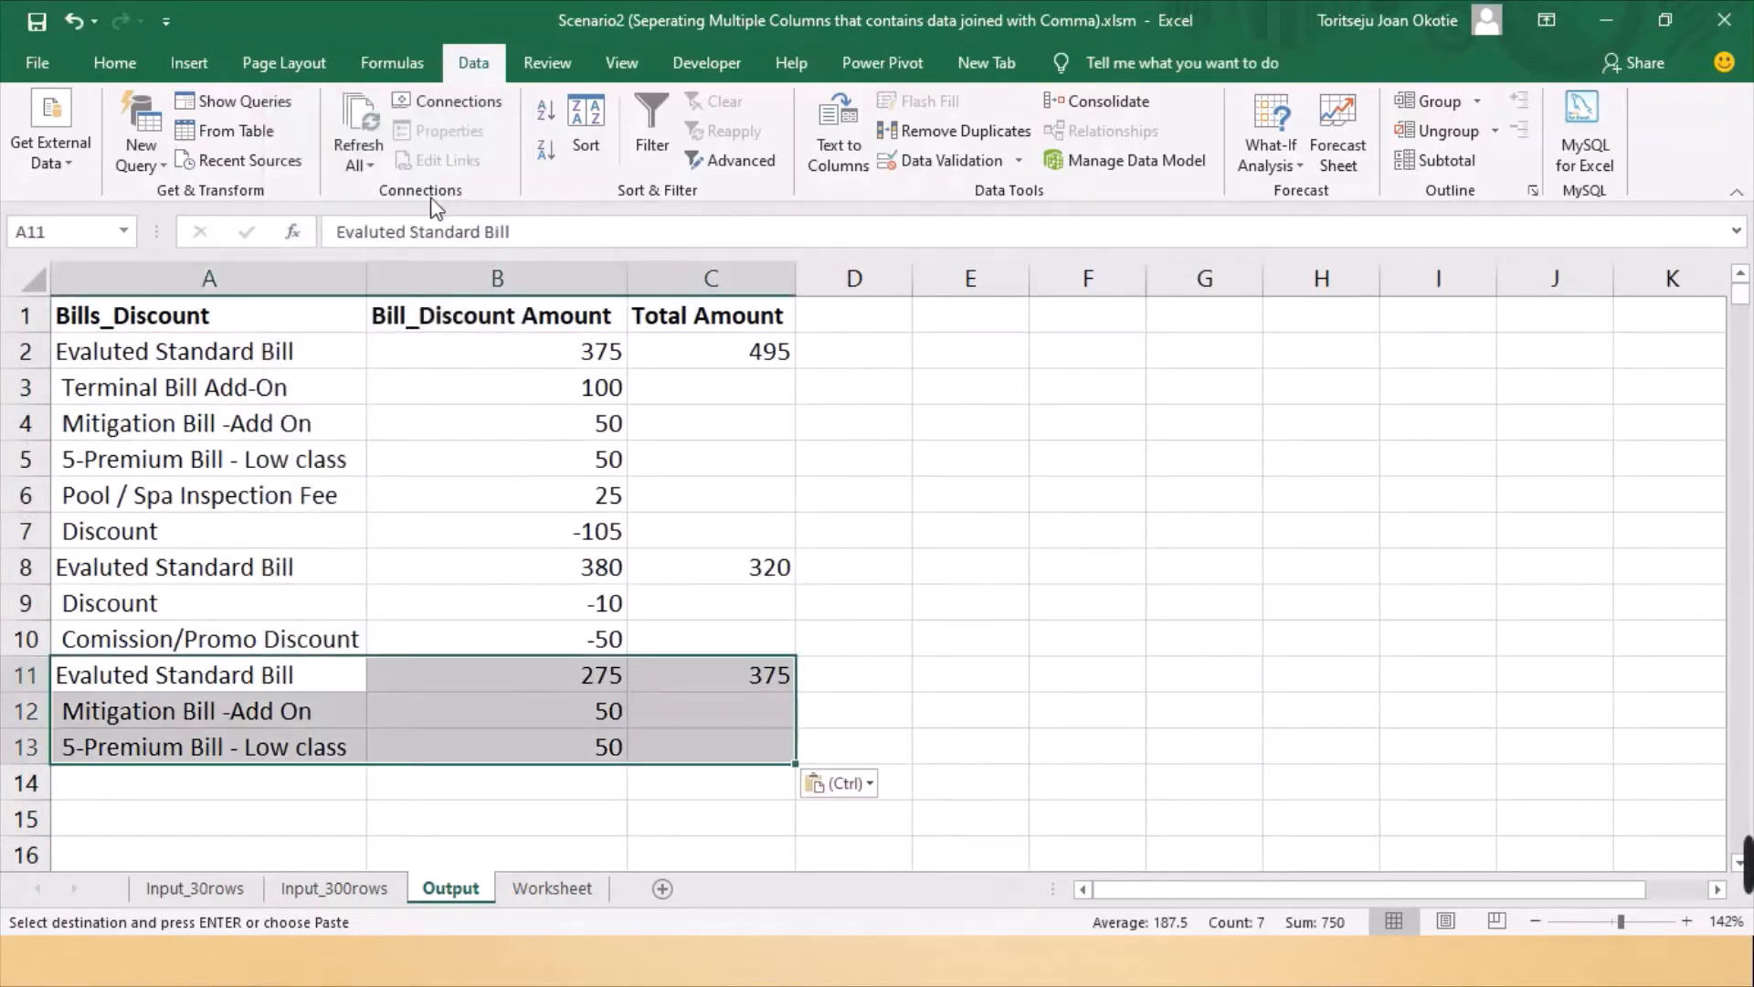
click(900, 618)
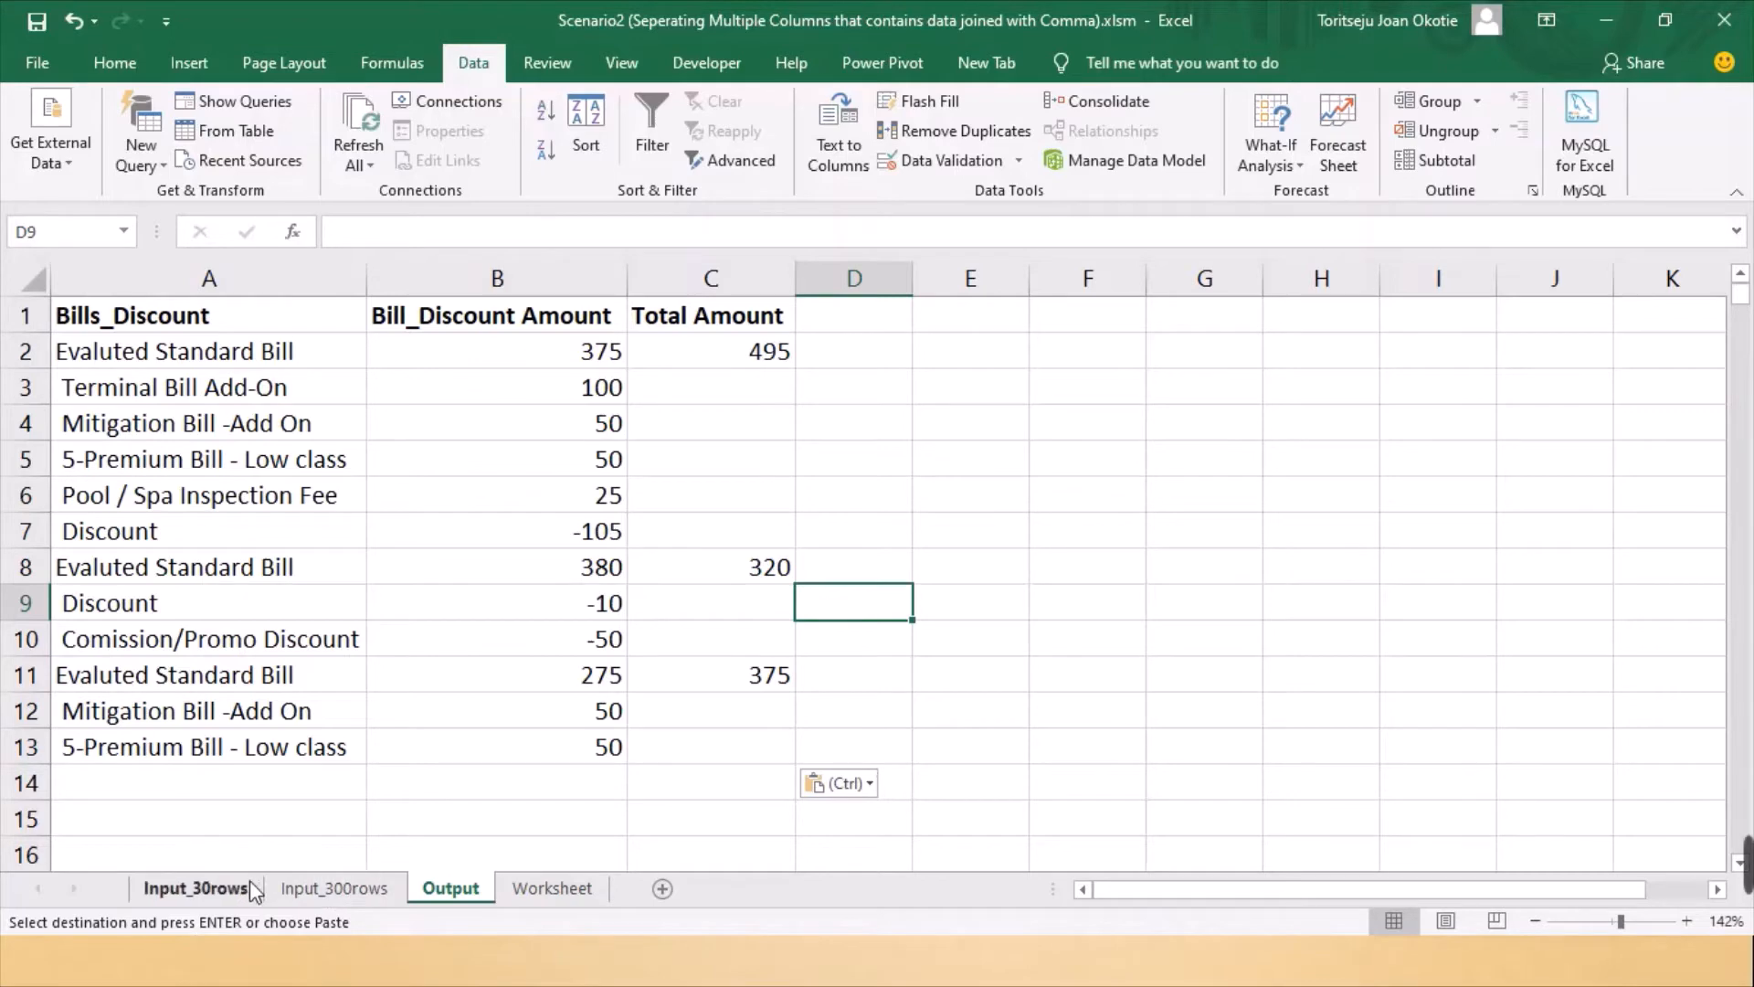
Copy the single-item record in A9:C9 of Input_30rows and paste it directly at cell A14 of the Output sheet
click(224, 895)
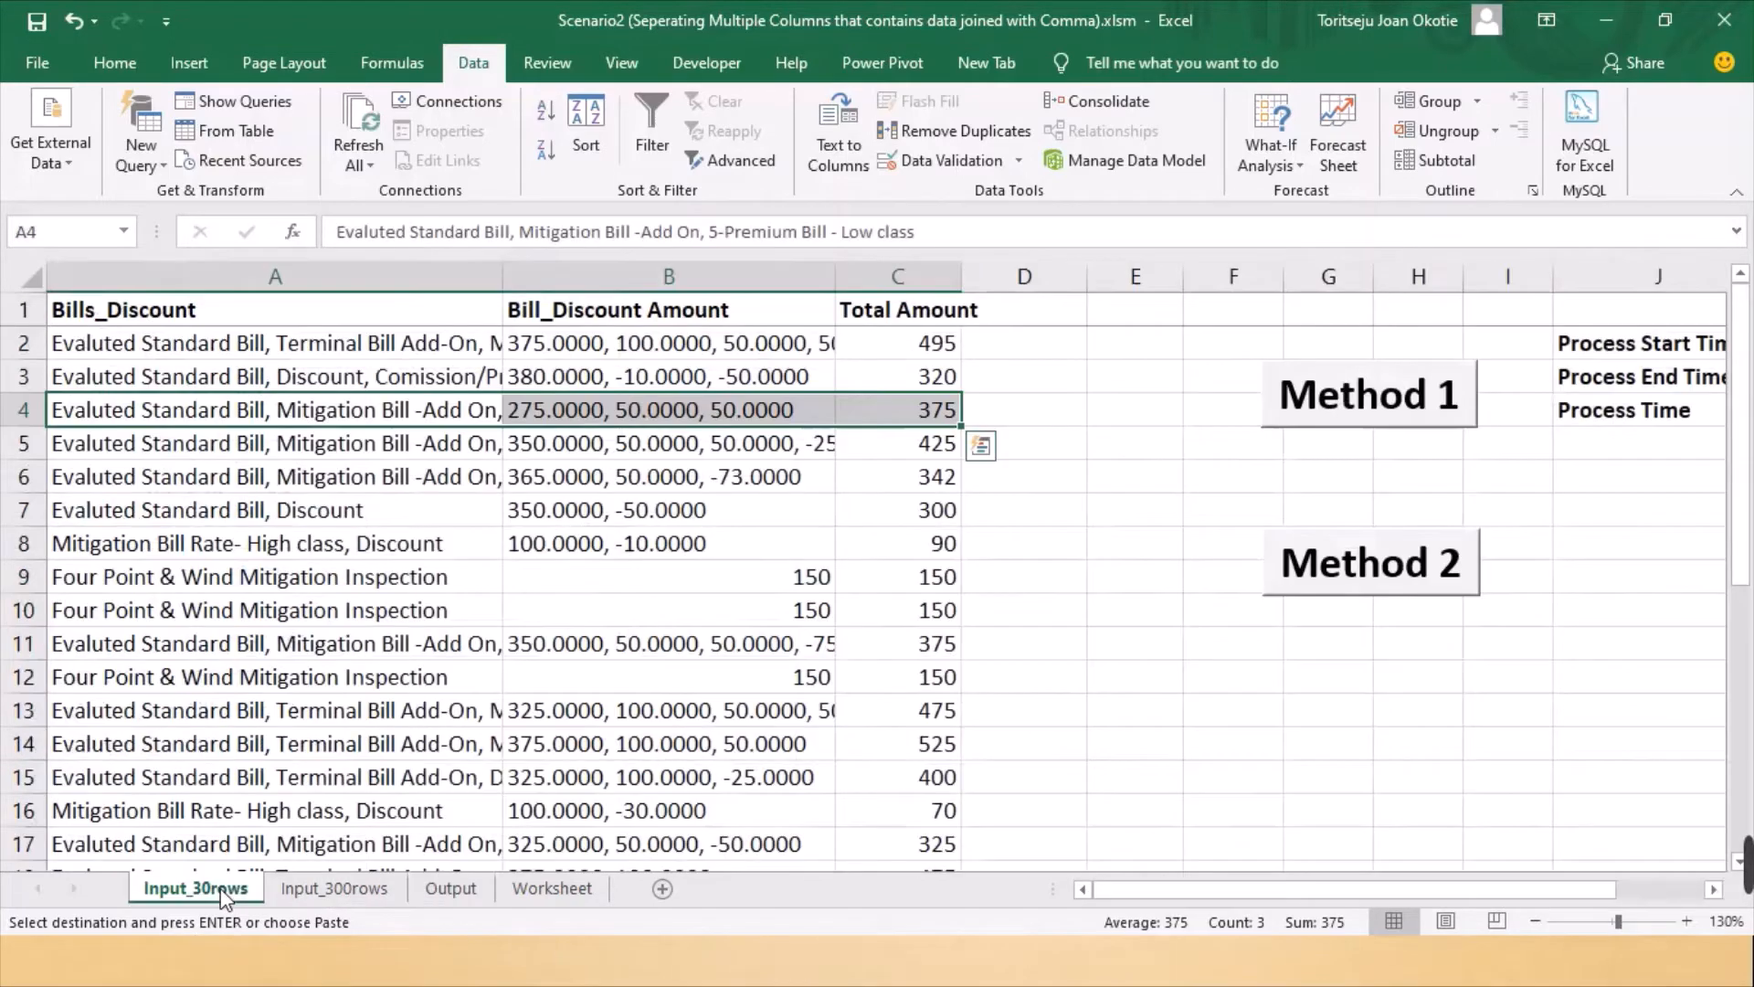
click(275, 590)
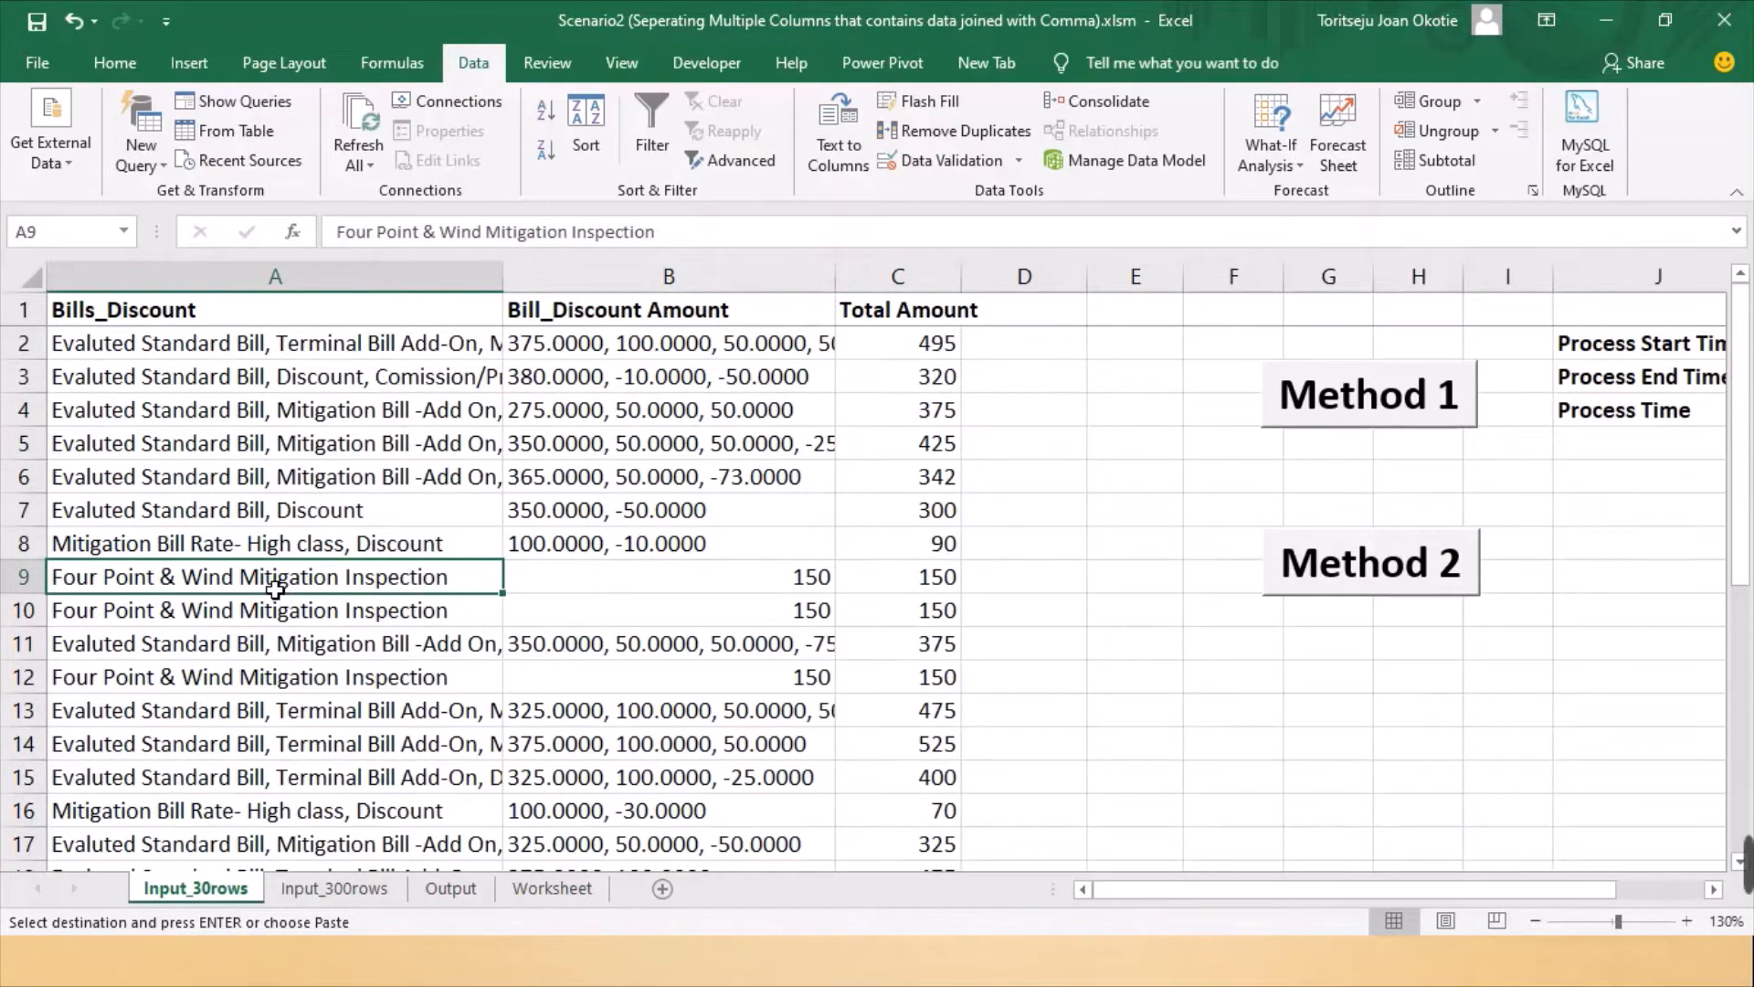
key(shift+Right)
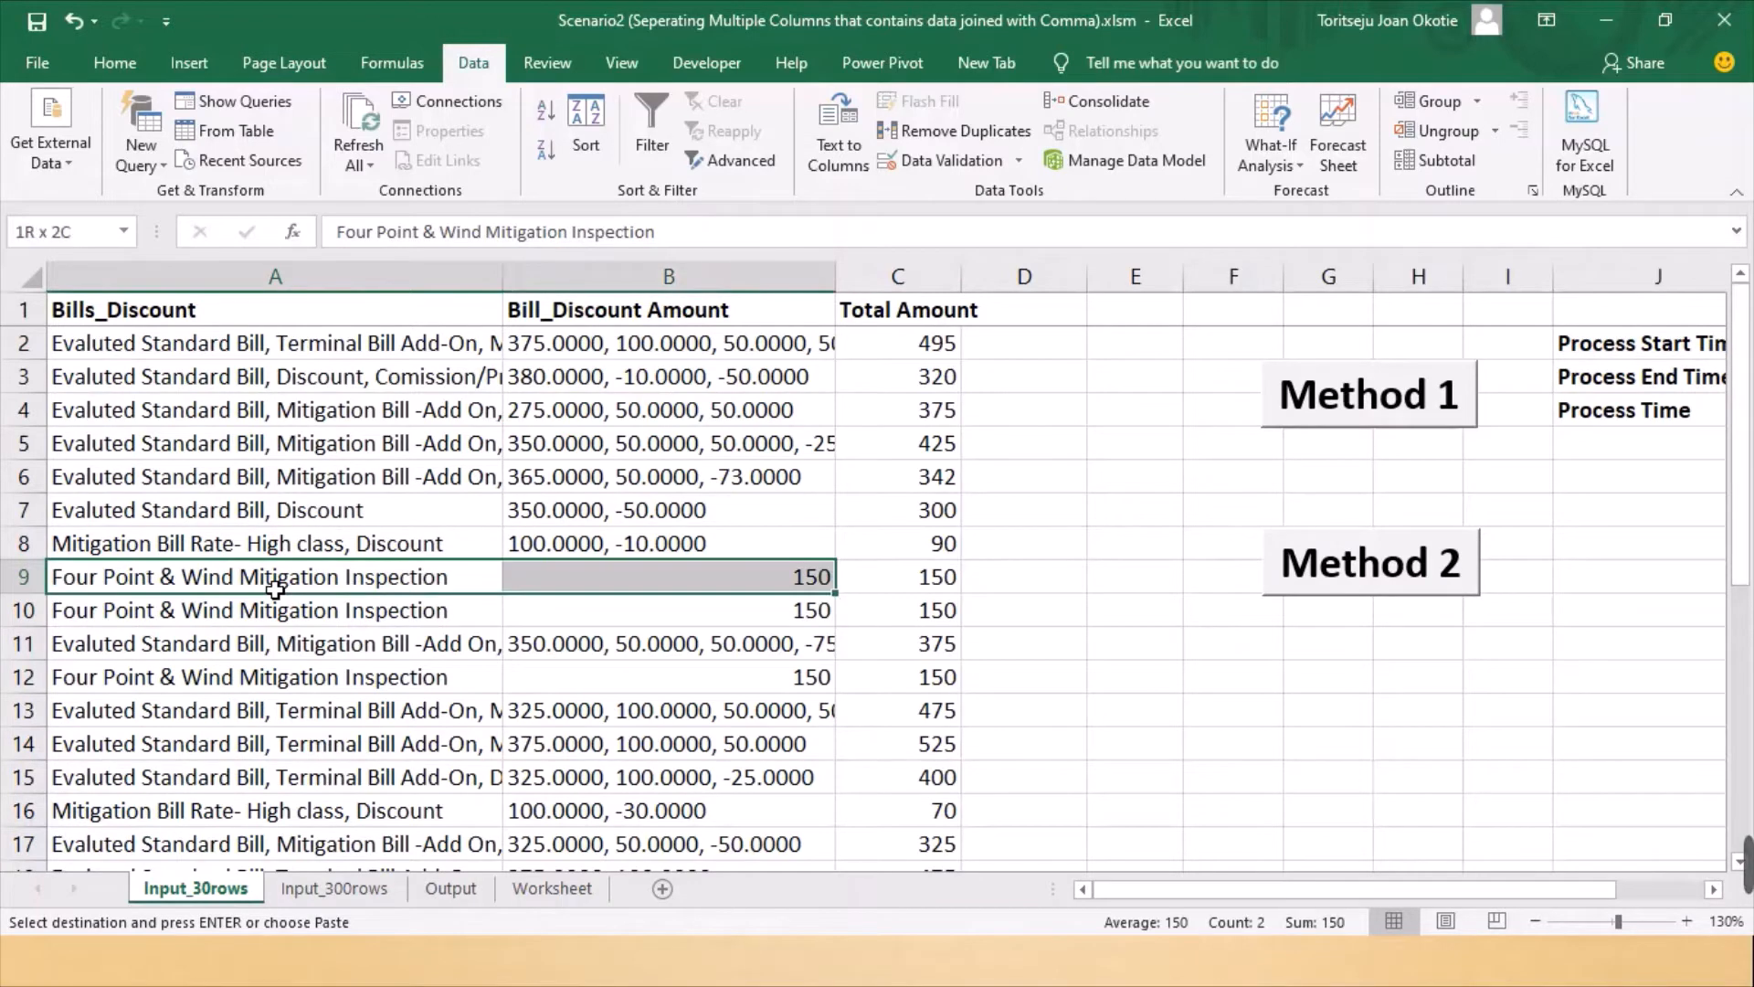
key(shift+Right)
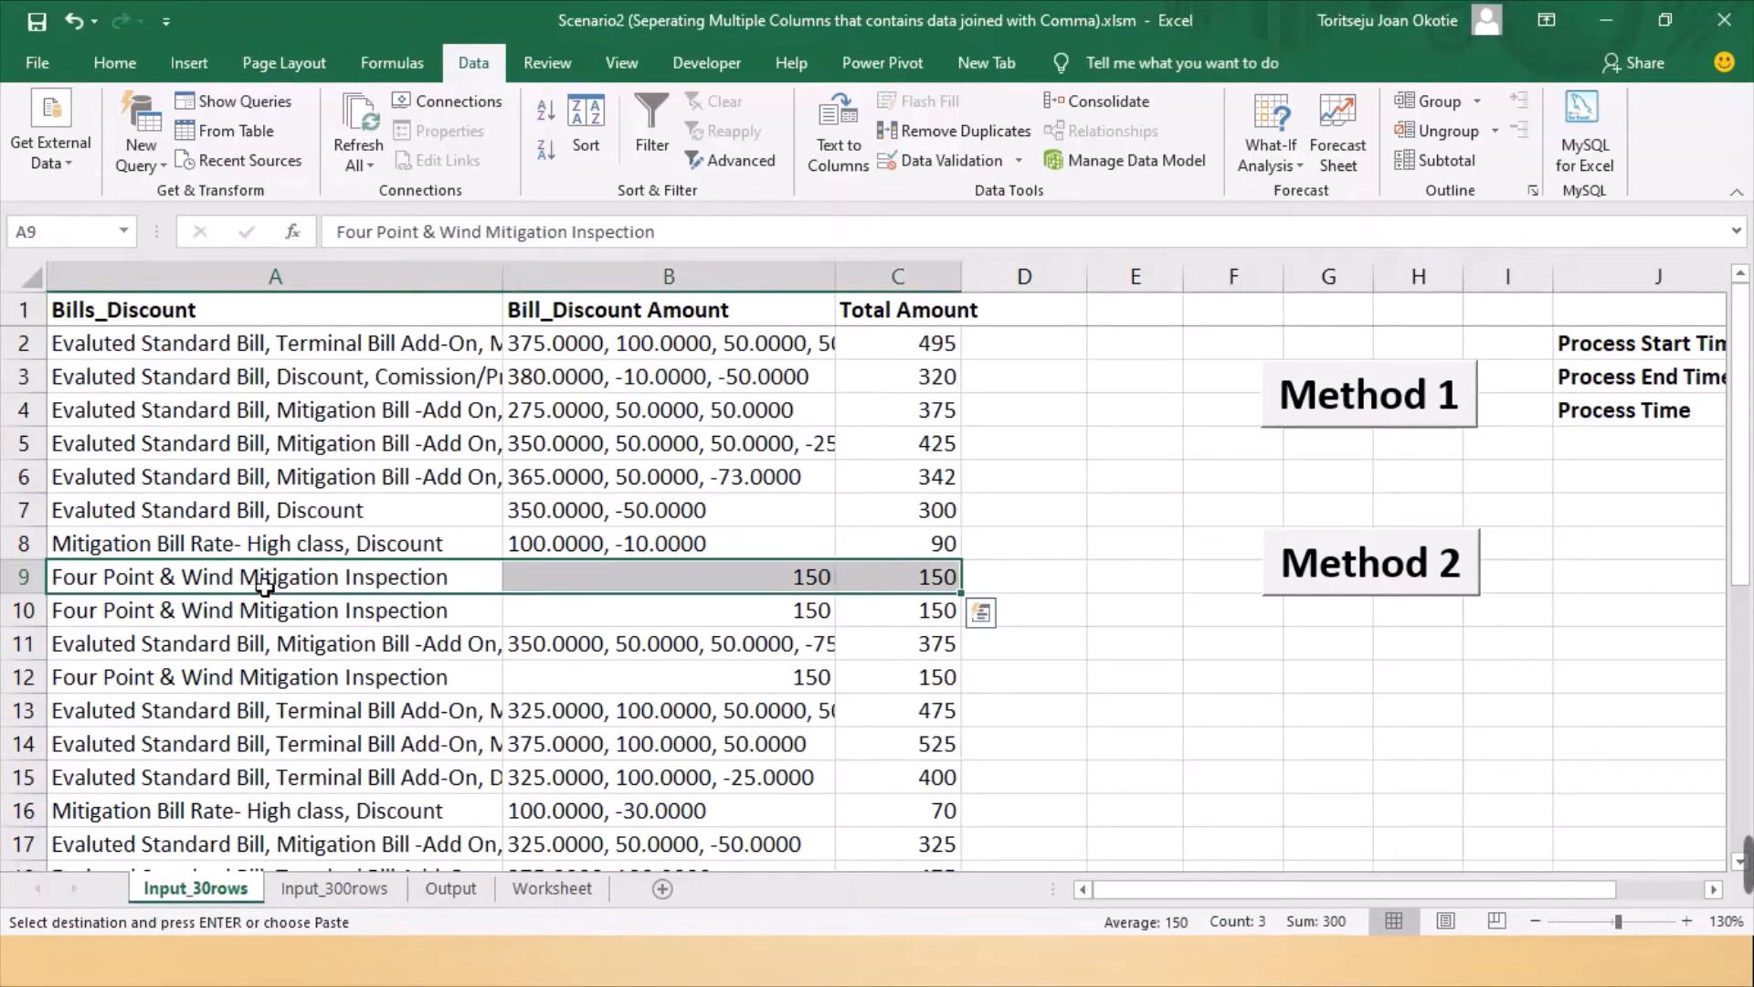
key(ctrl+c)
key(ctrl+q)
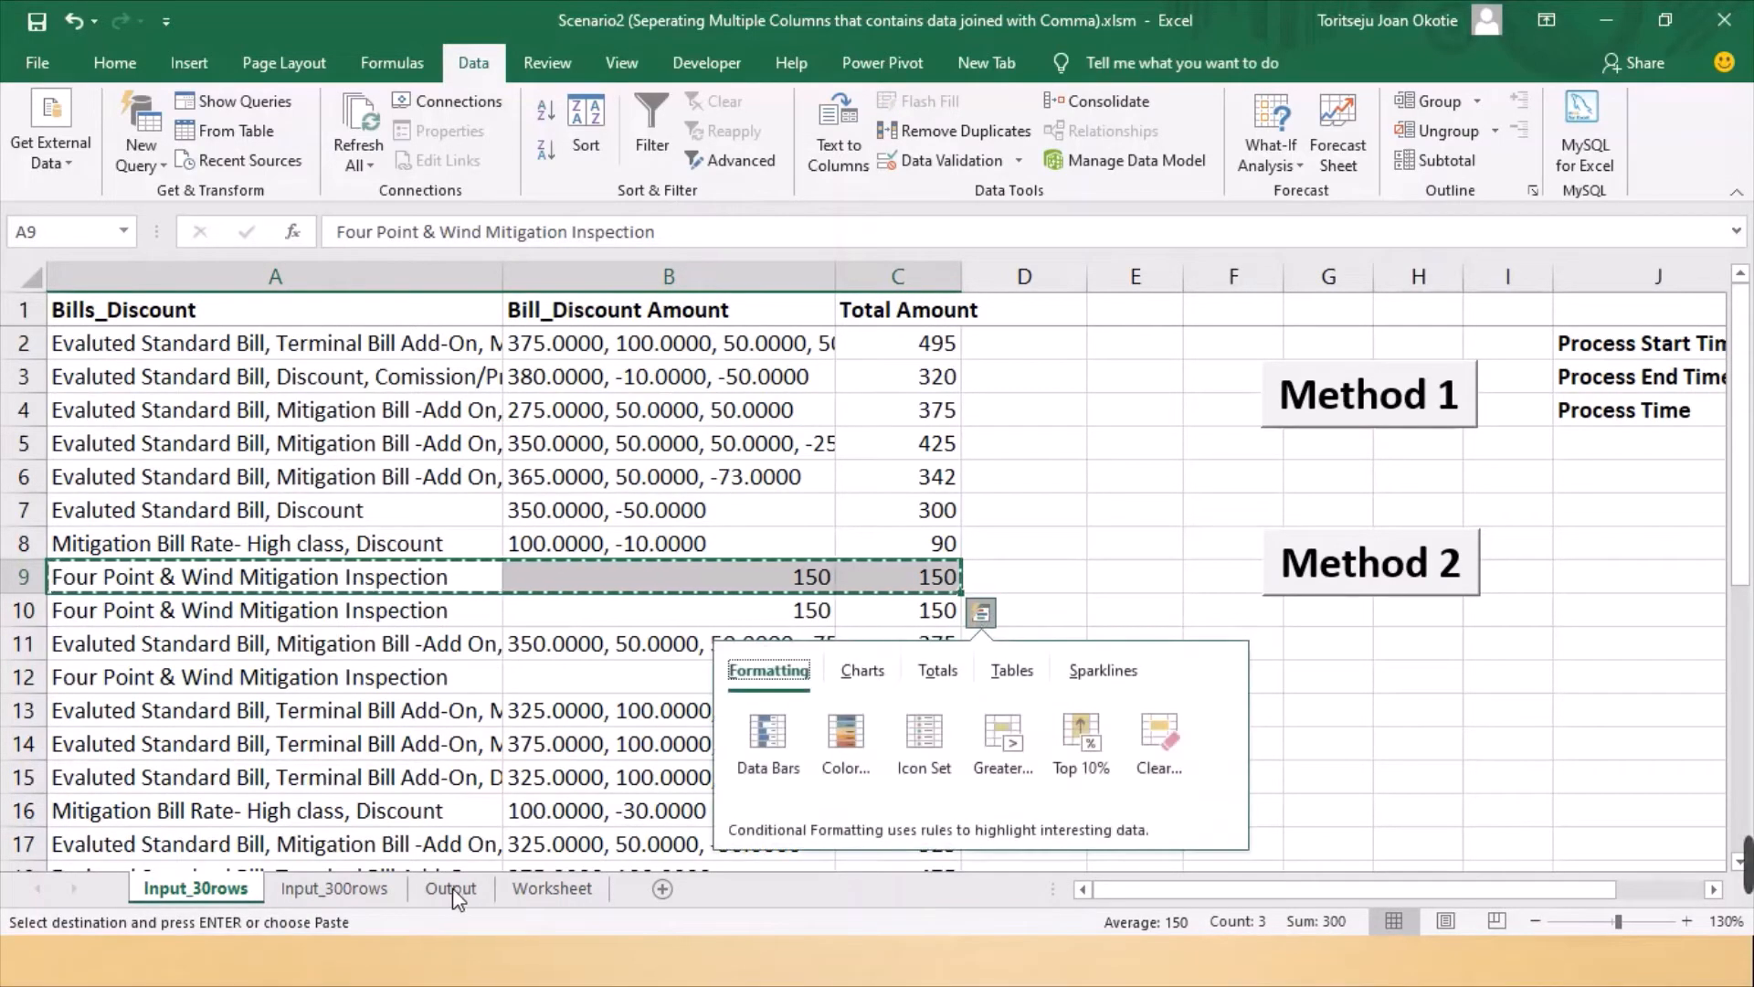
click(451, 889)
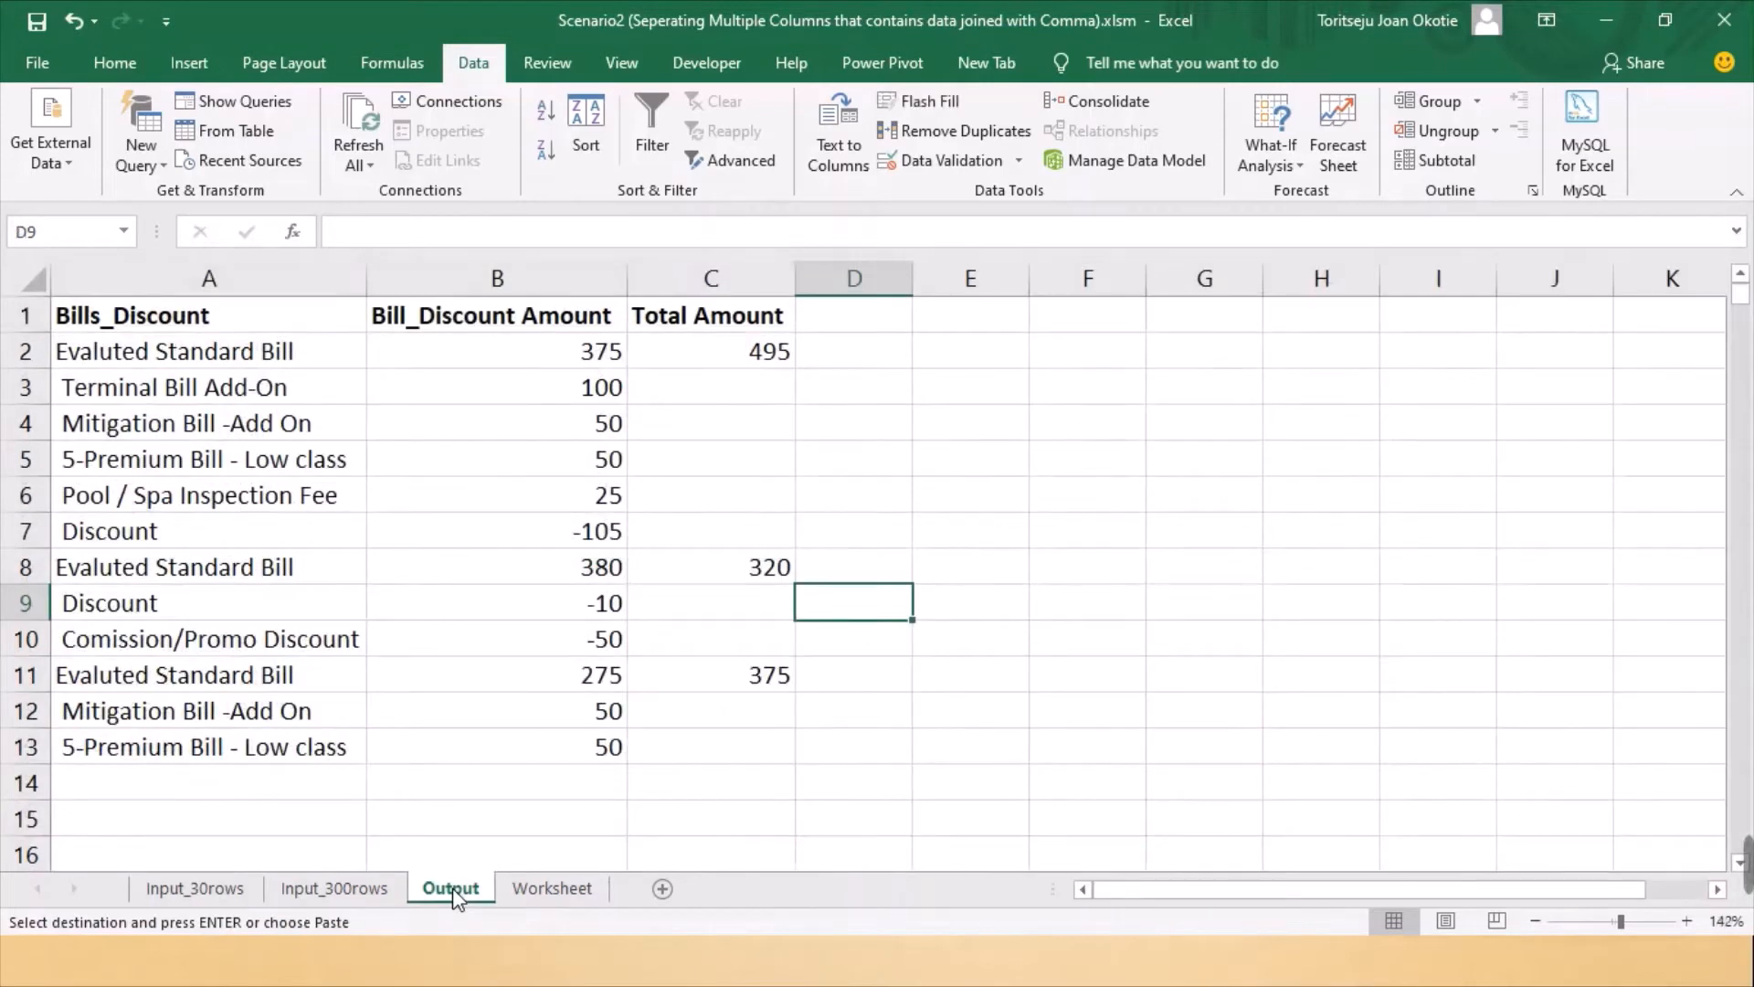
click(294, 779)
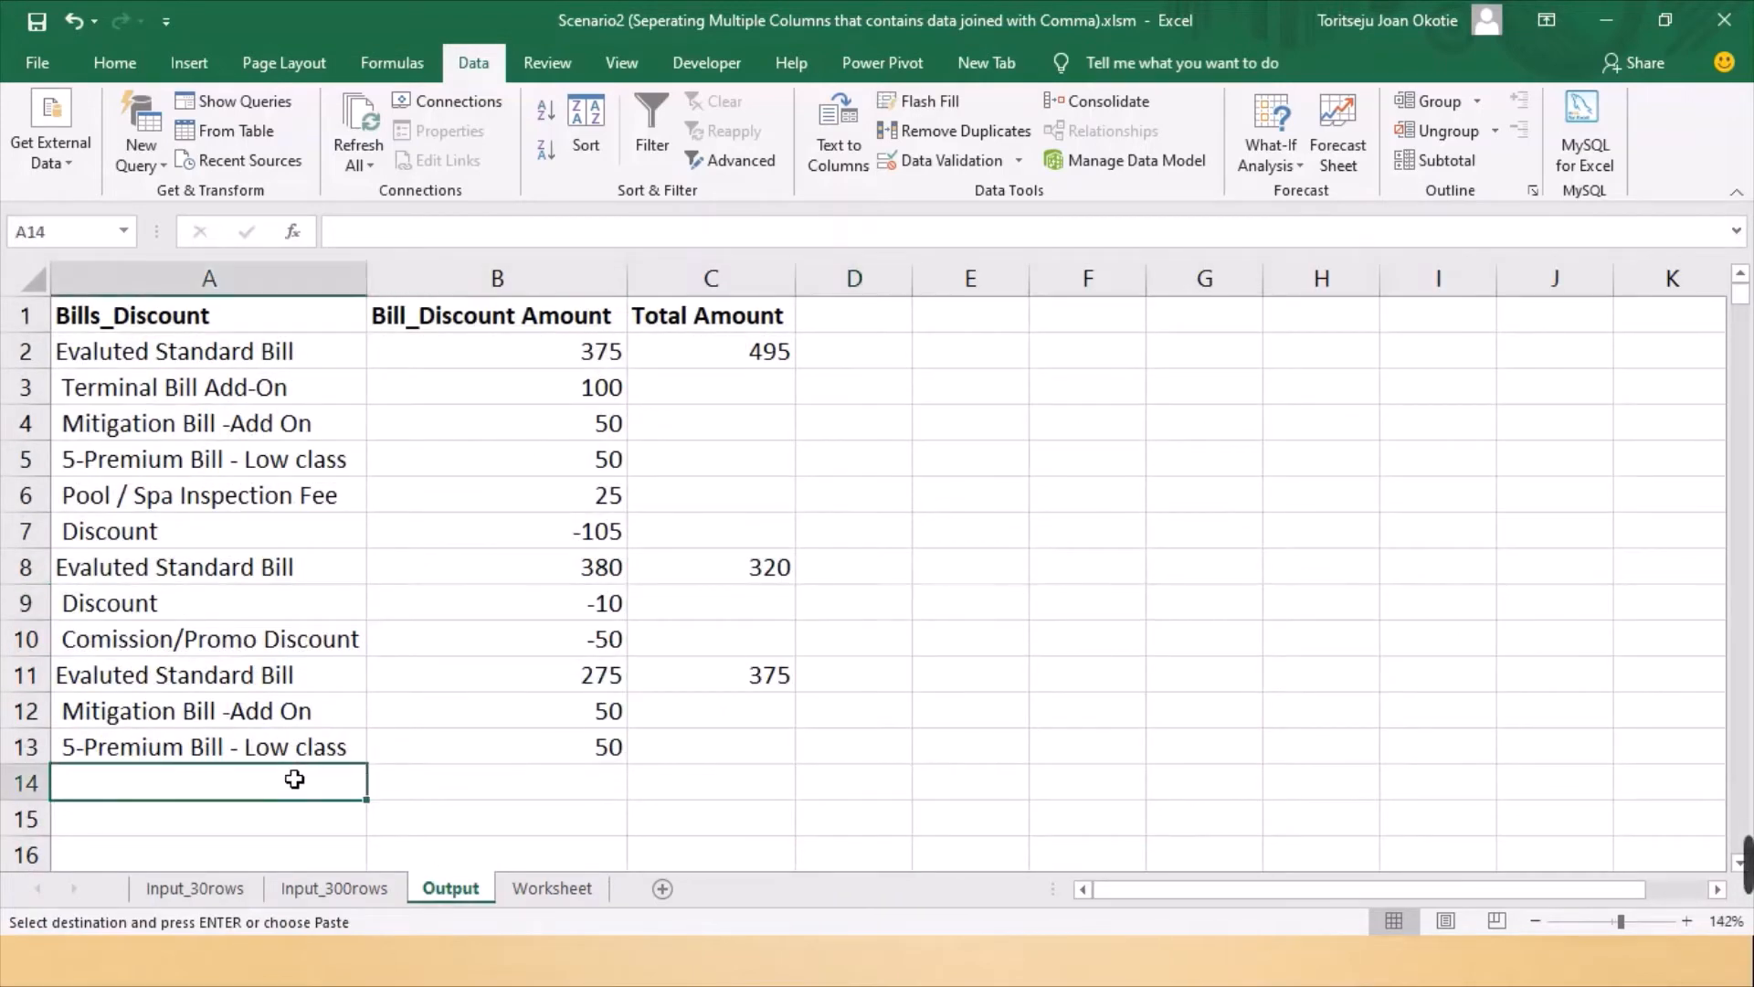
key(ctrl+v)
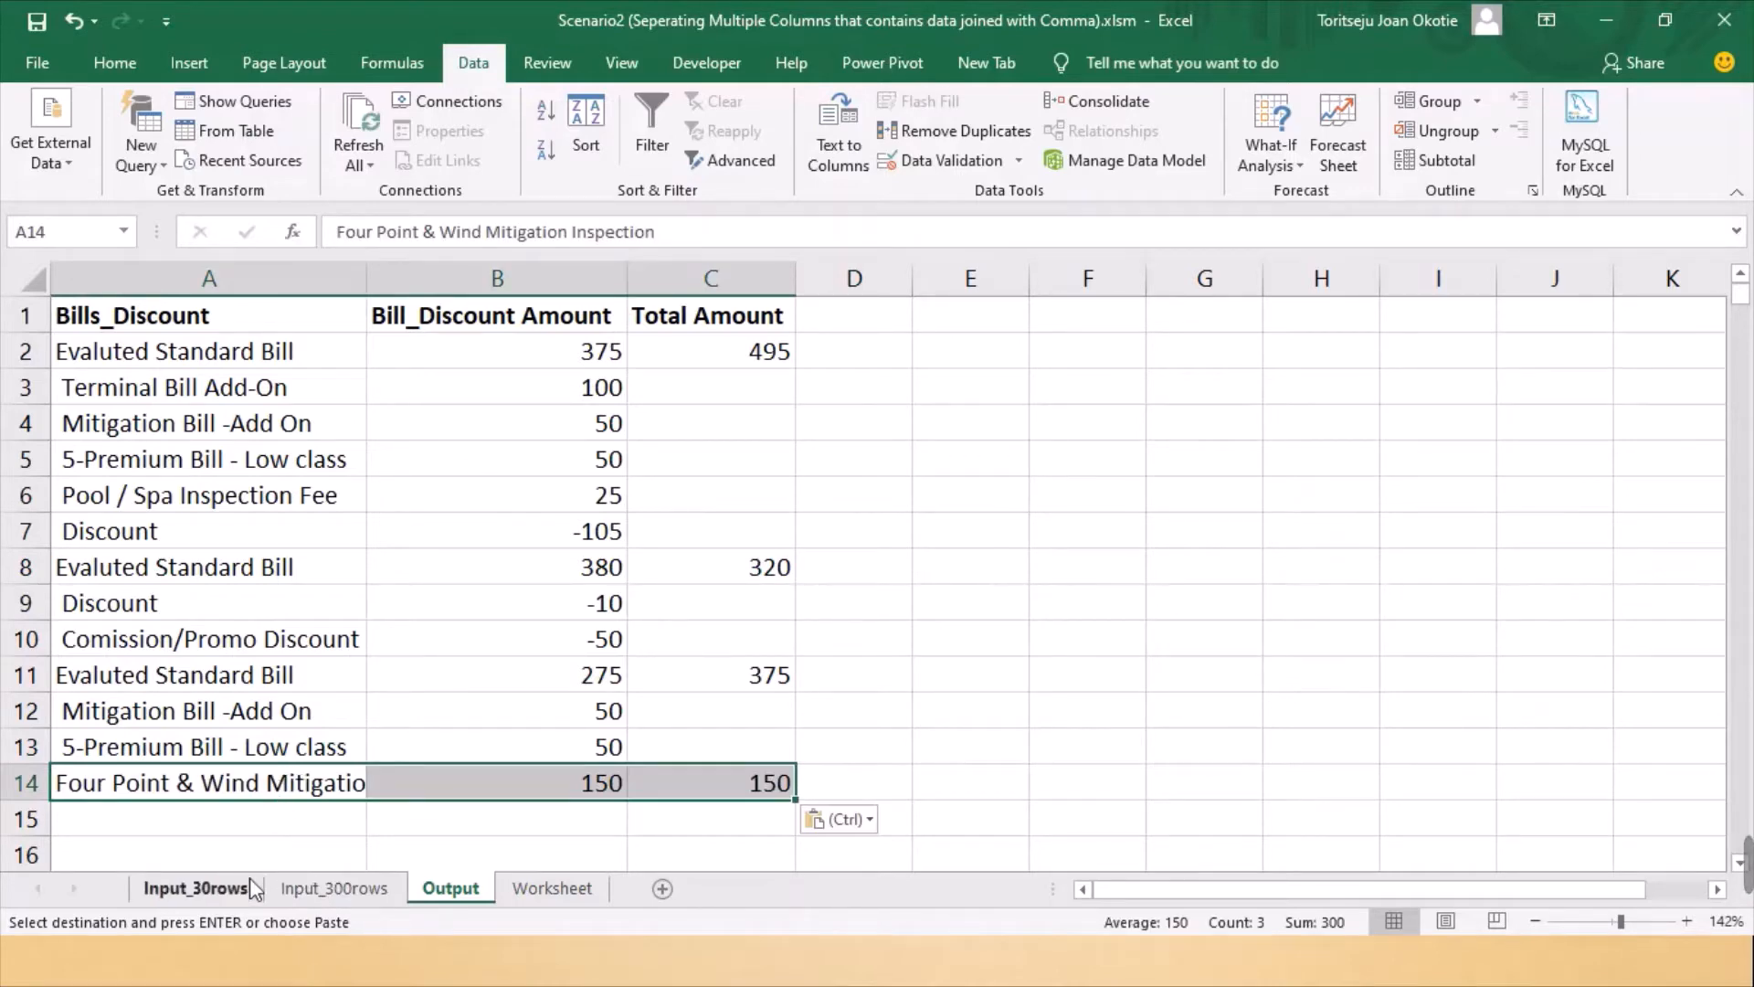
Copy the single-item record in A10:C10 of Input_30rows and paste it directly at cell A15 of the Output sheet
click(222, 882)
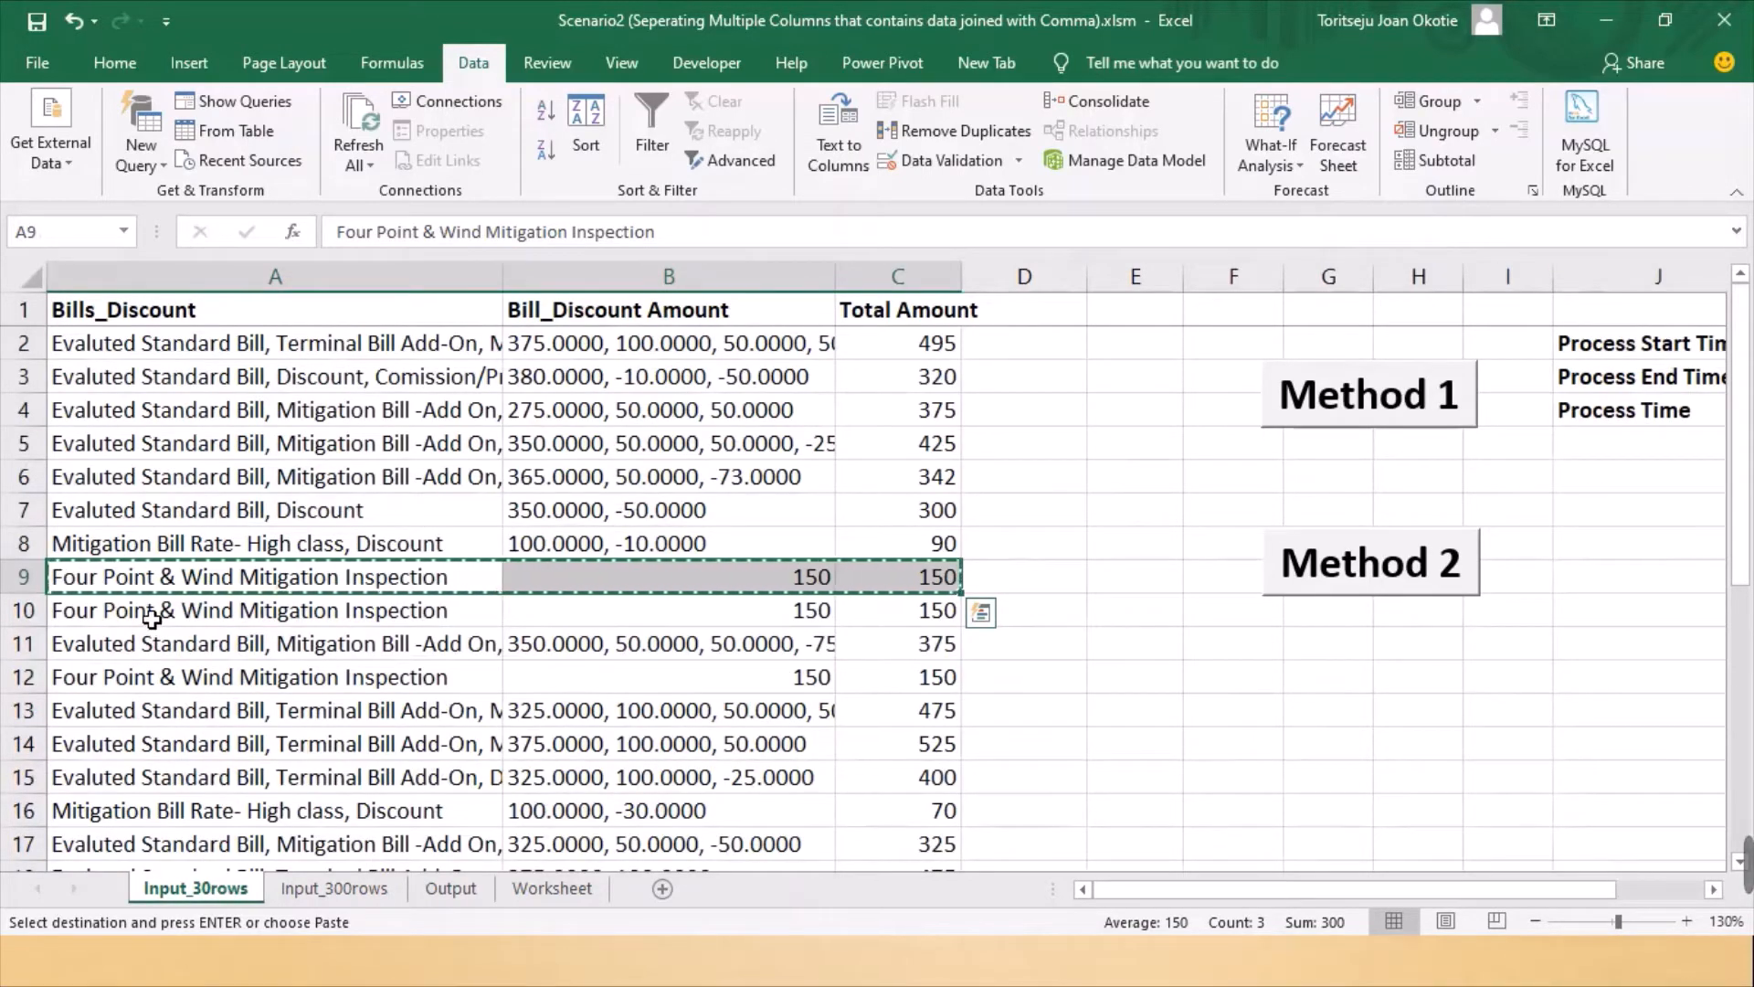
click(147, 621)
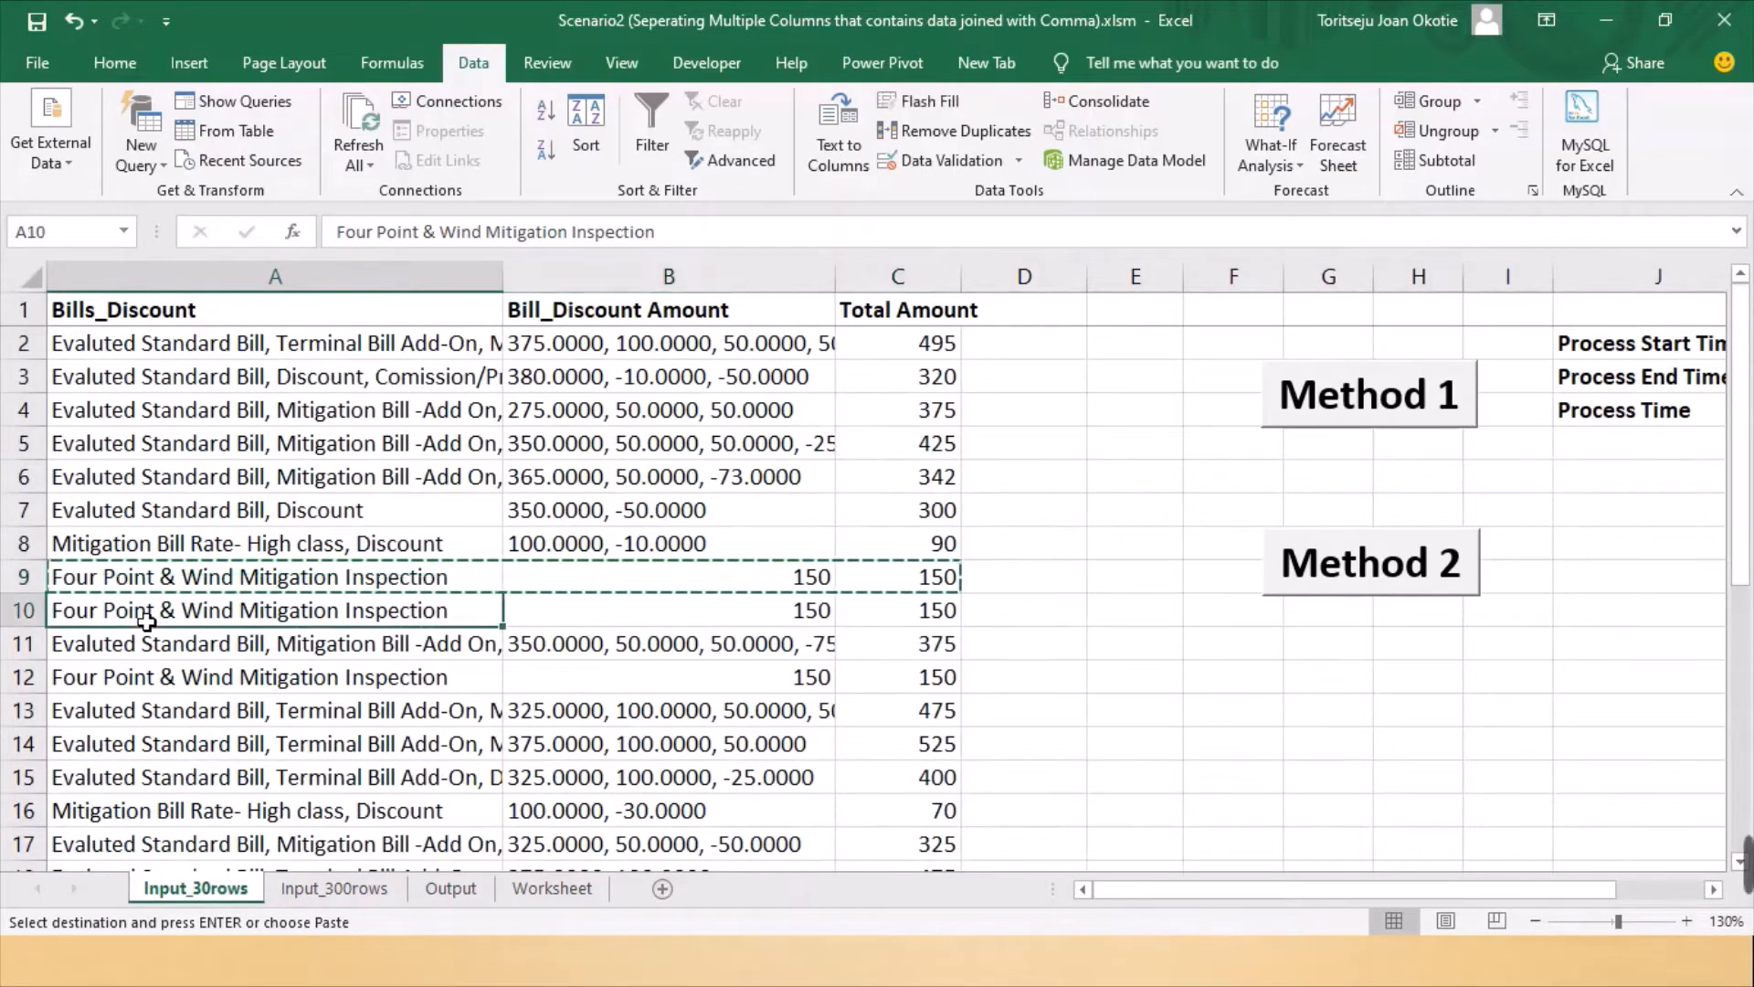
key(shift+Right)
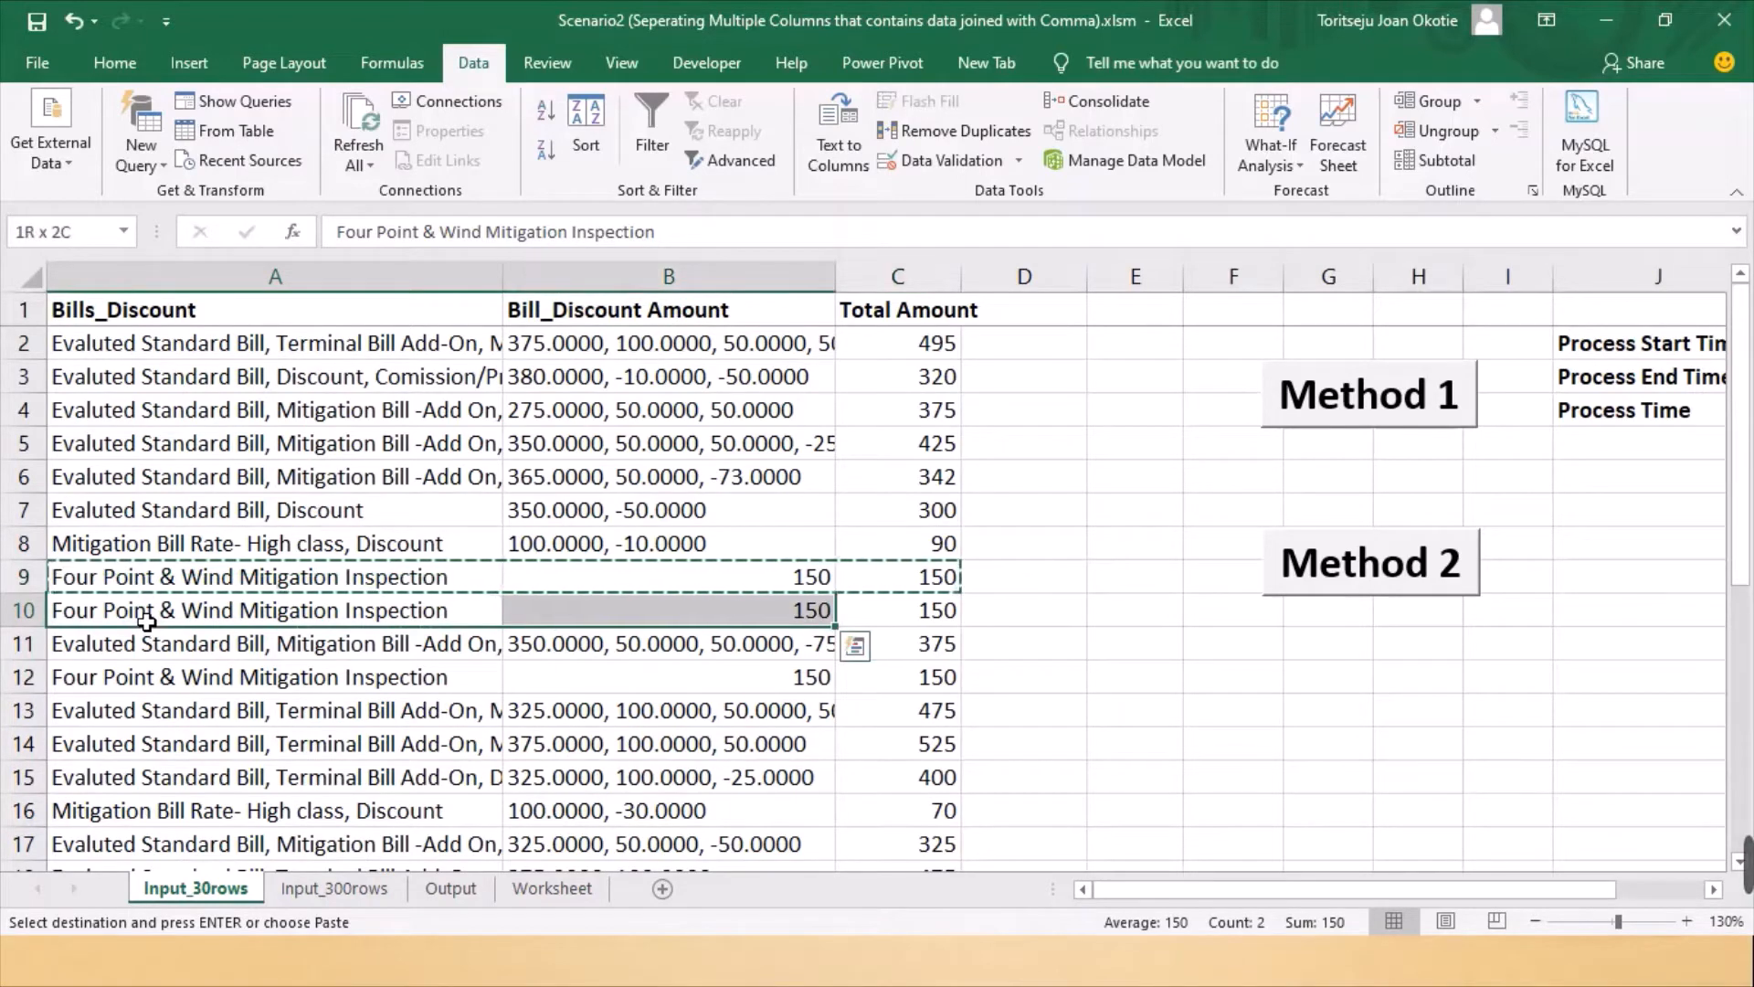
key(shift+Right)
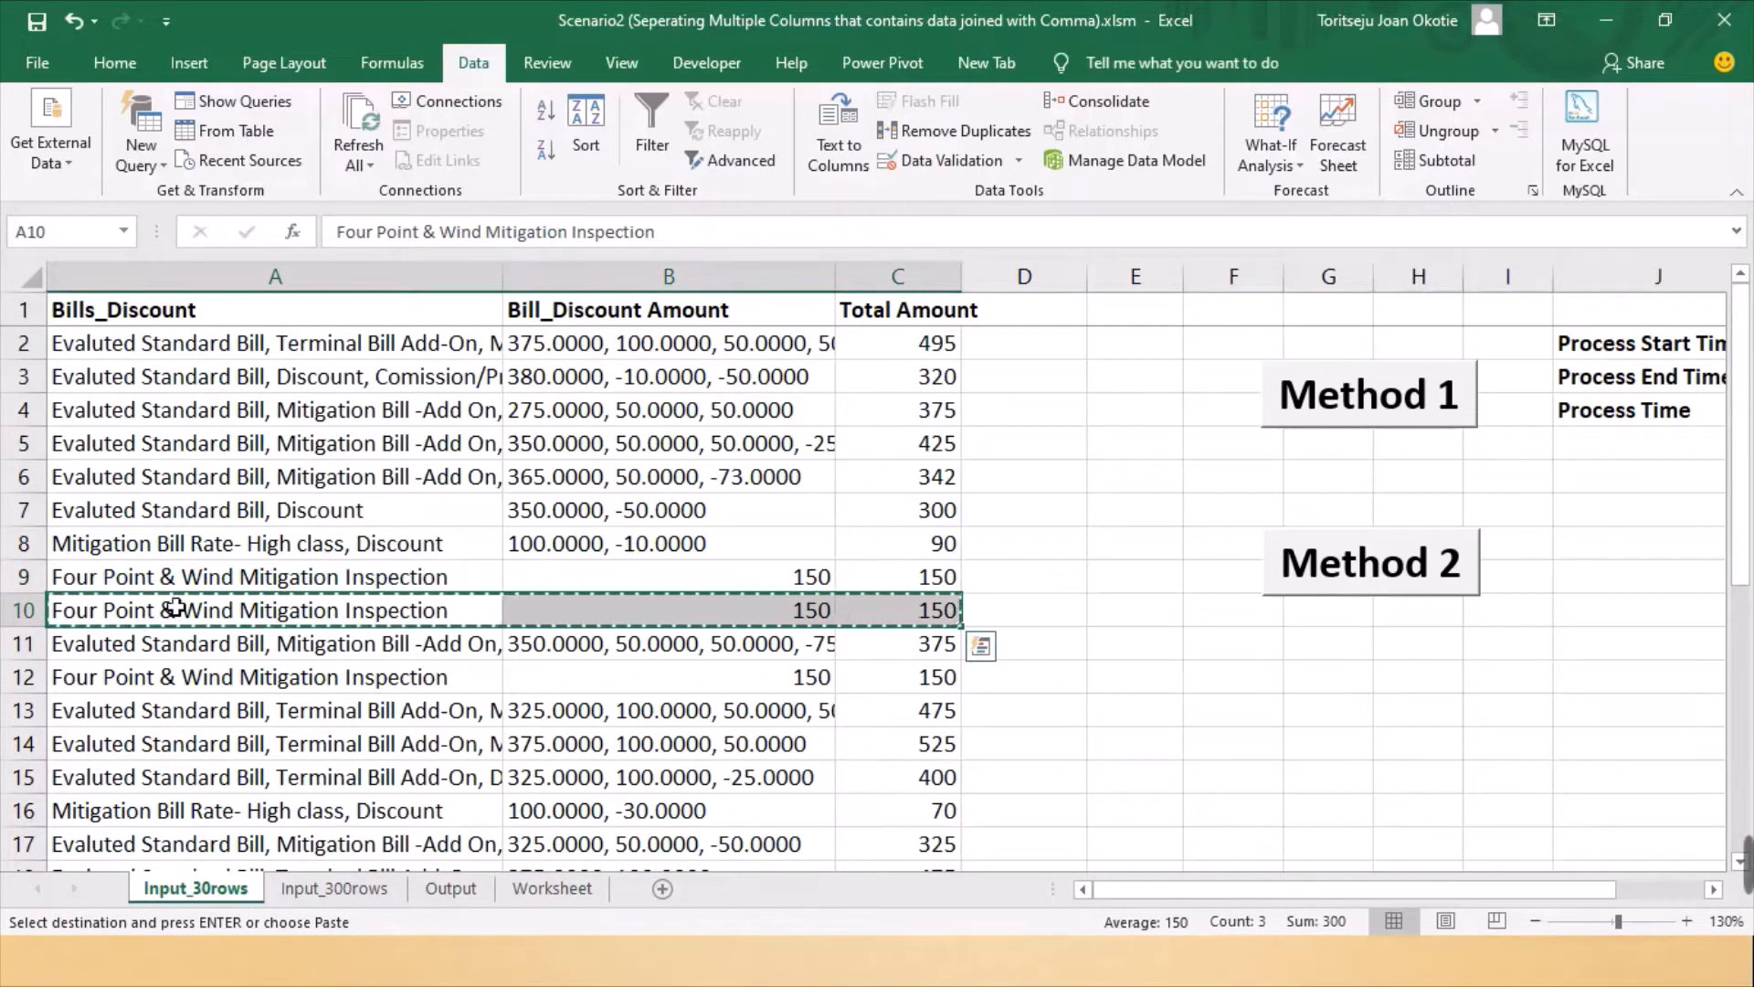
click(452, 890)
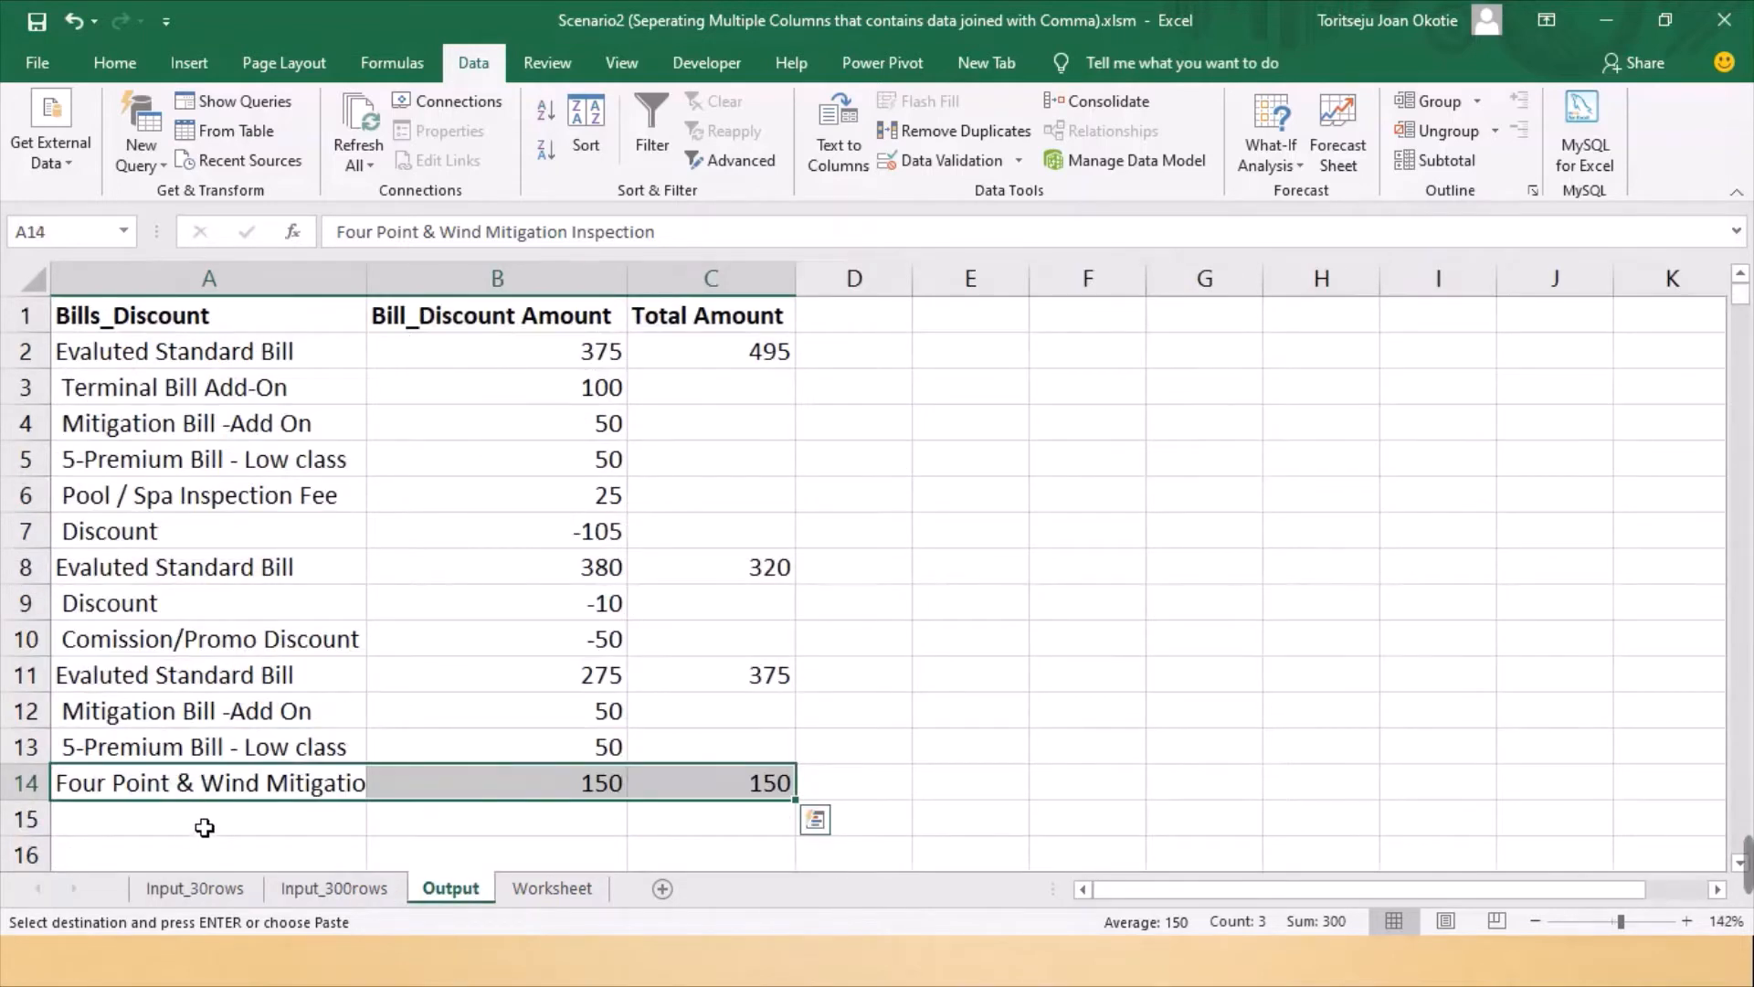
click(204, 828)
key(ctrl+v)
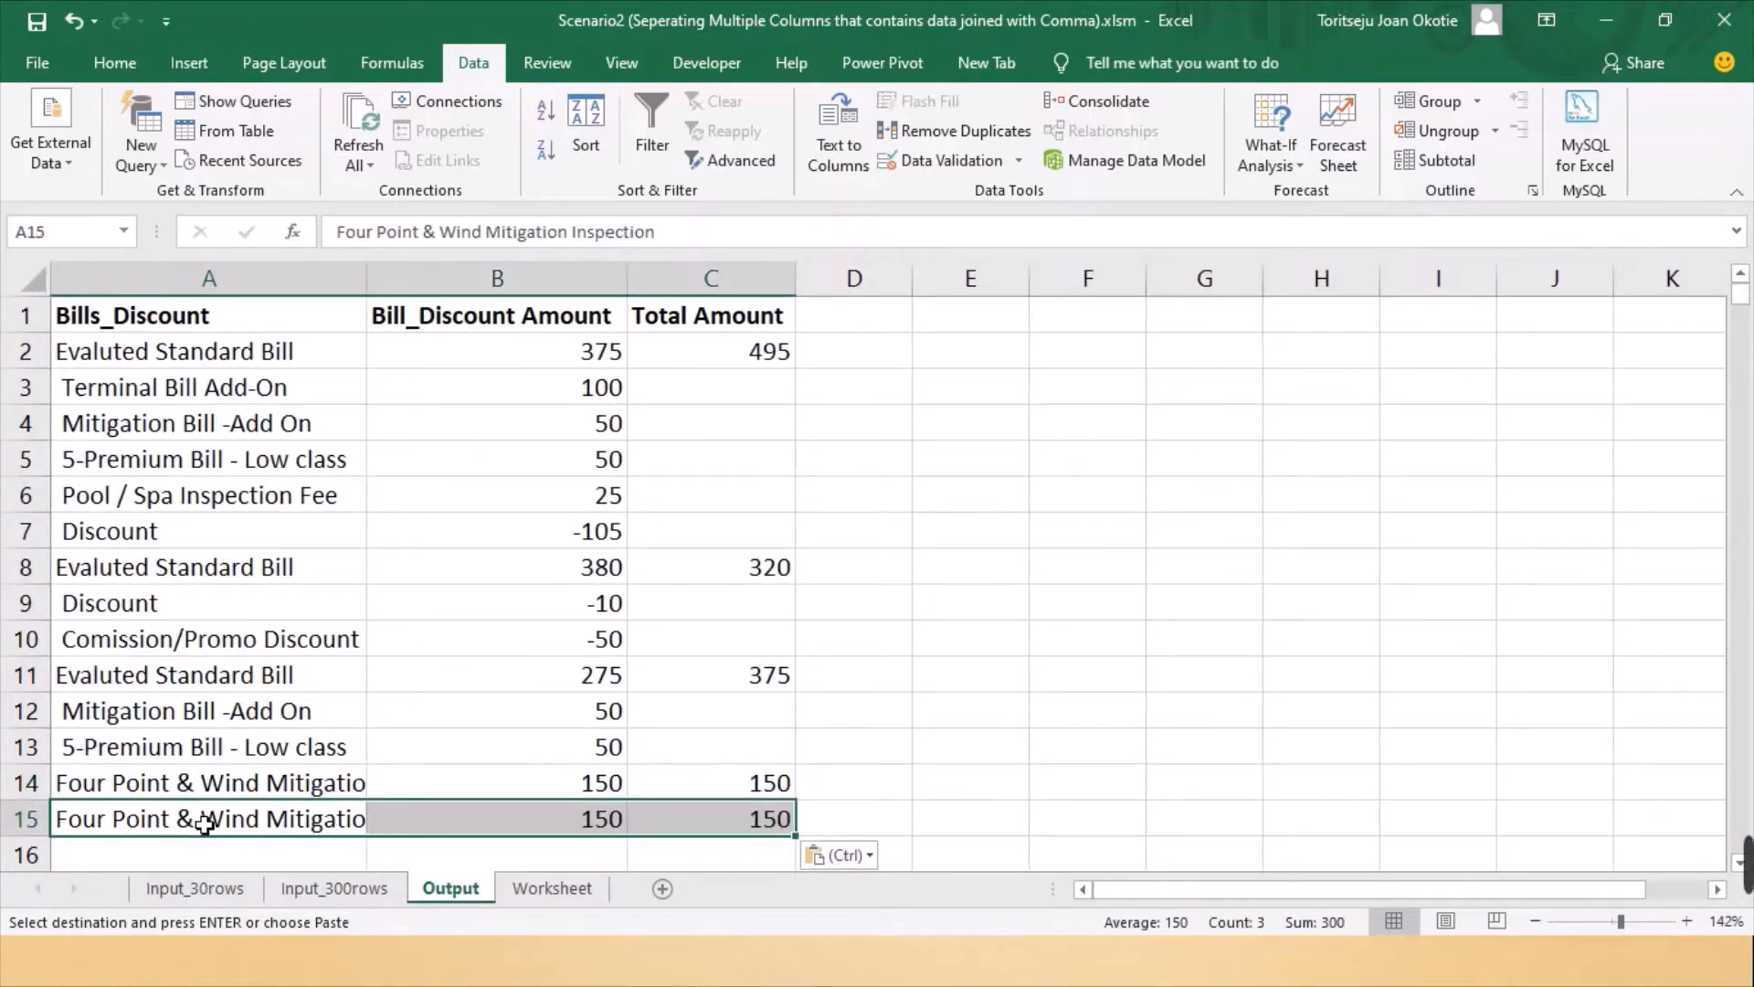
Delete all cells of the Output sheet
click(201, 888)
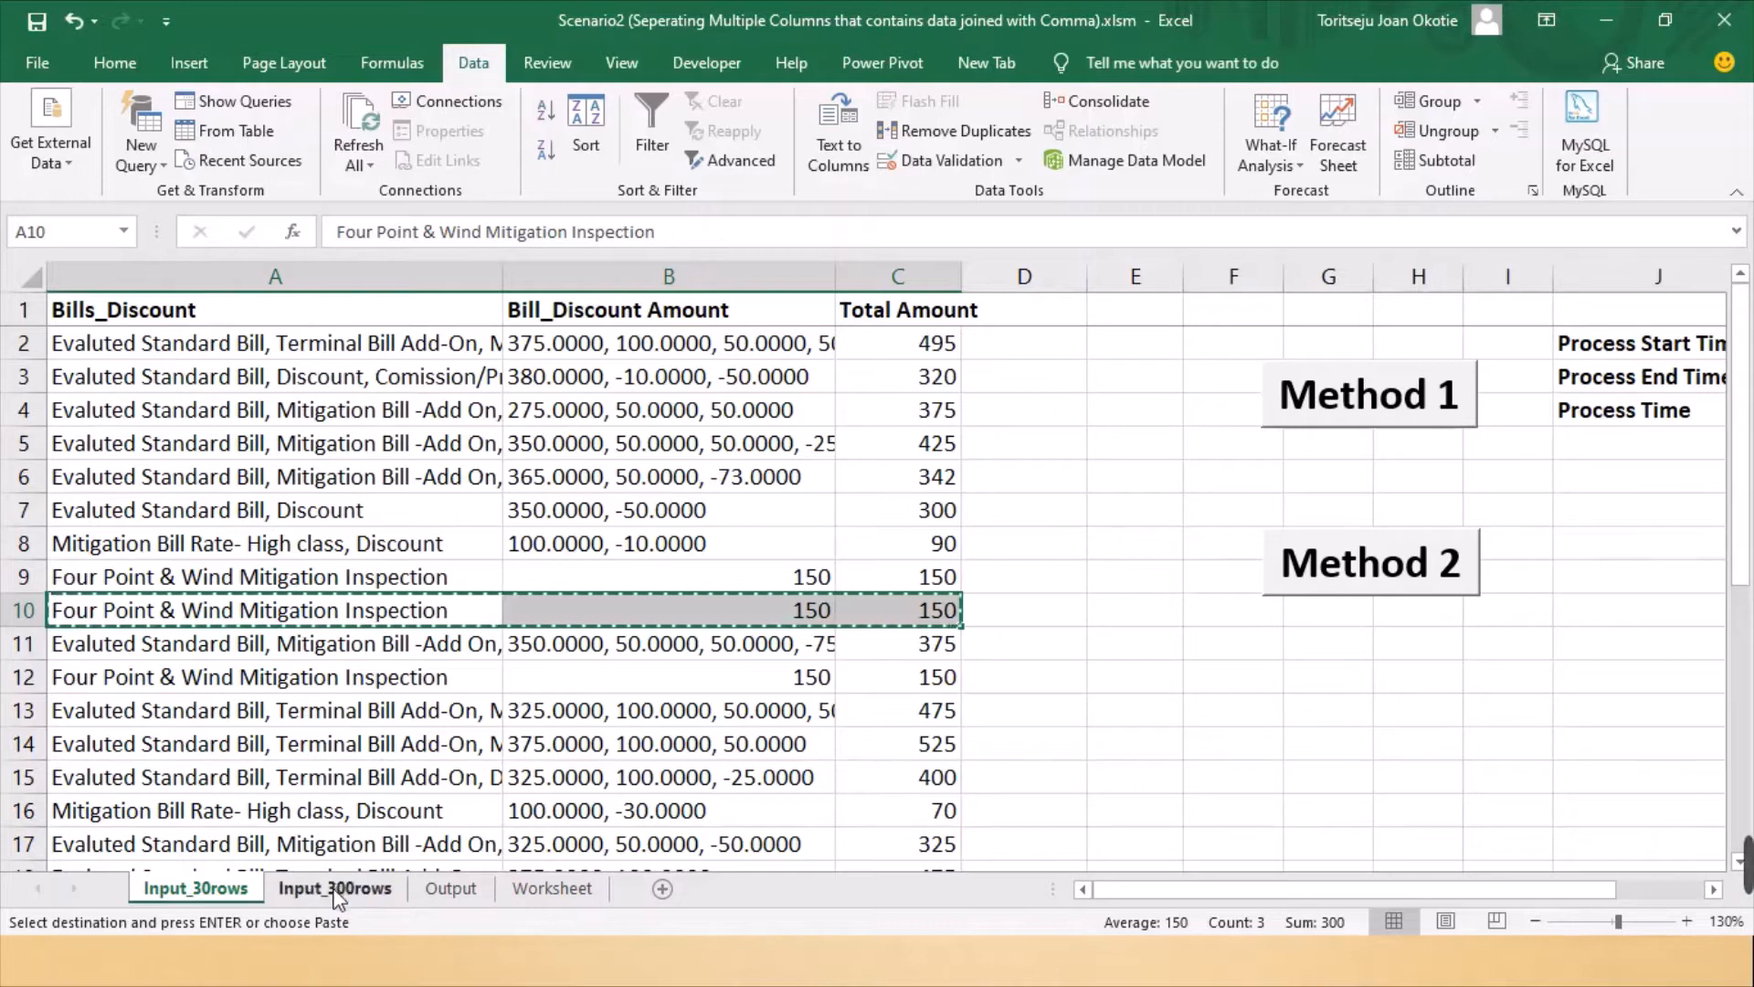
click(438, 892)
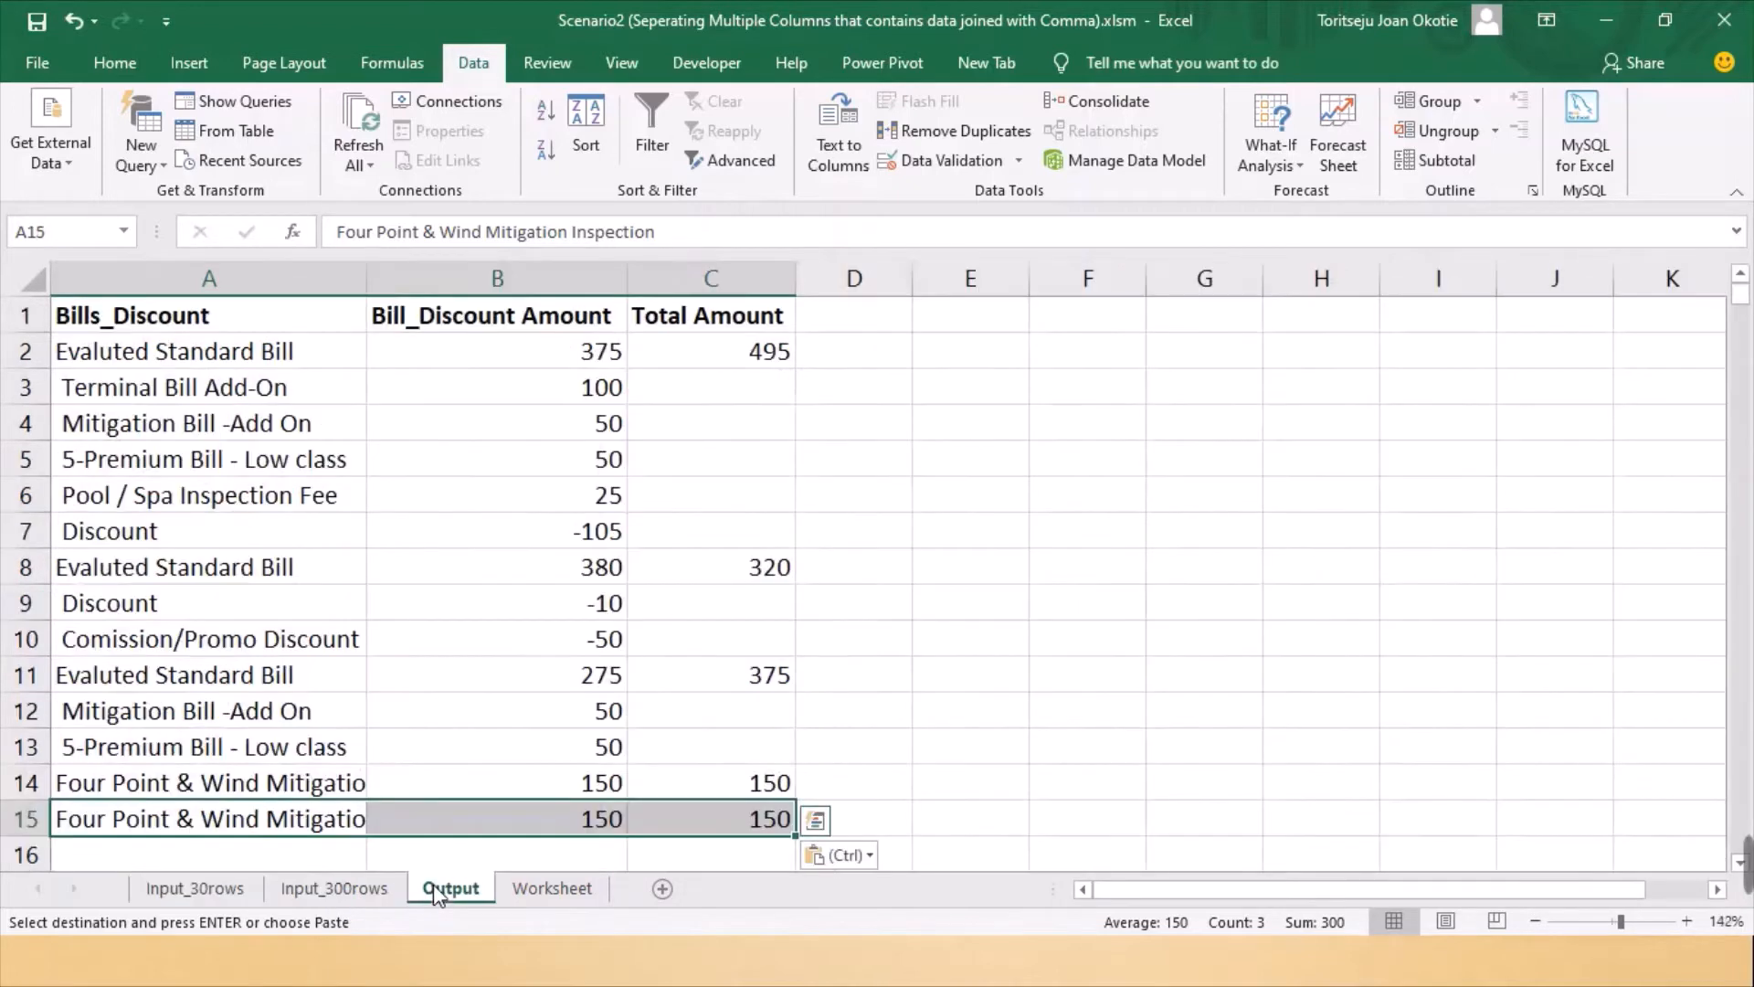
click(42, 285)
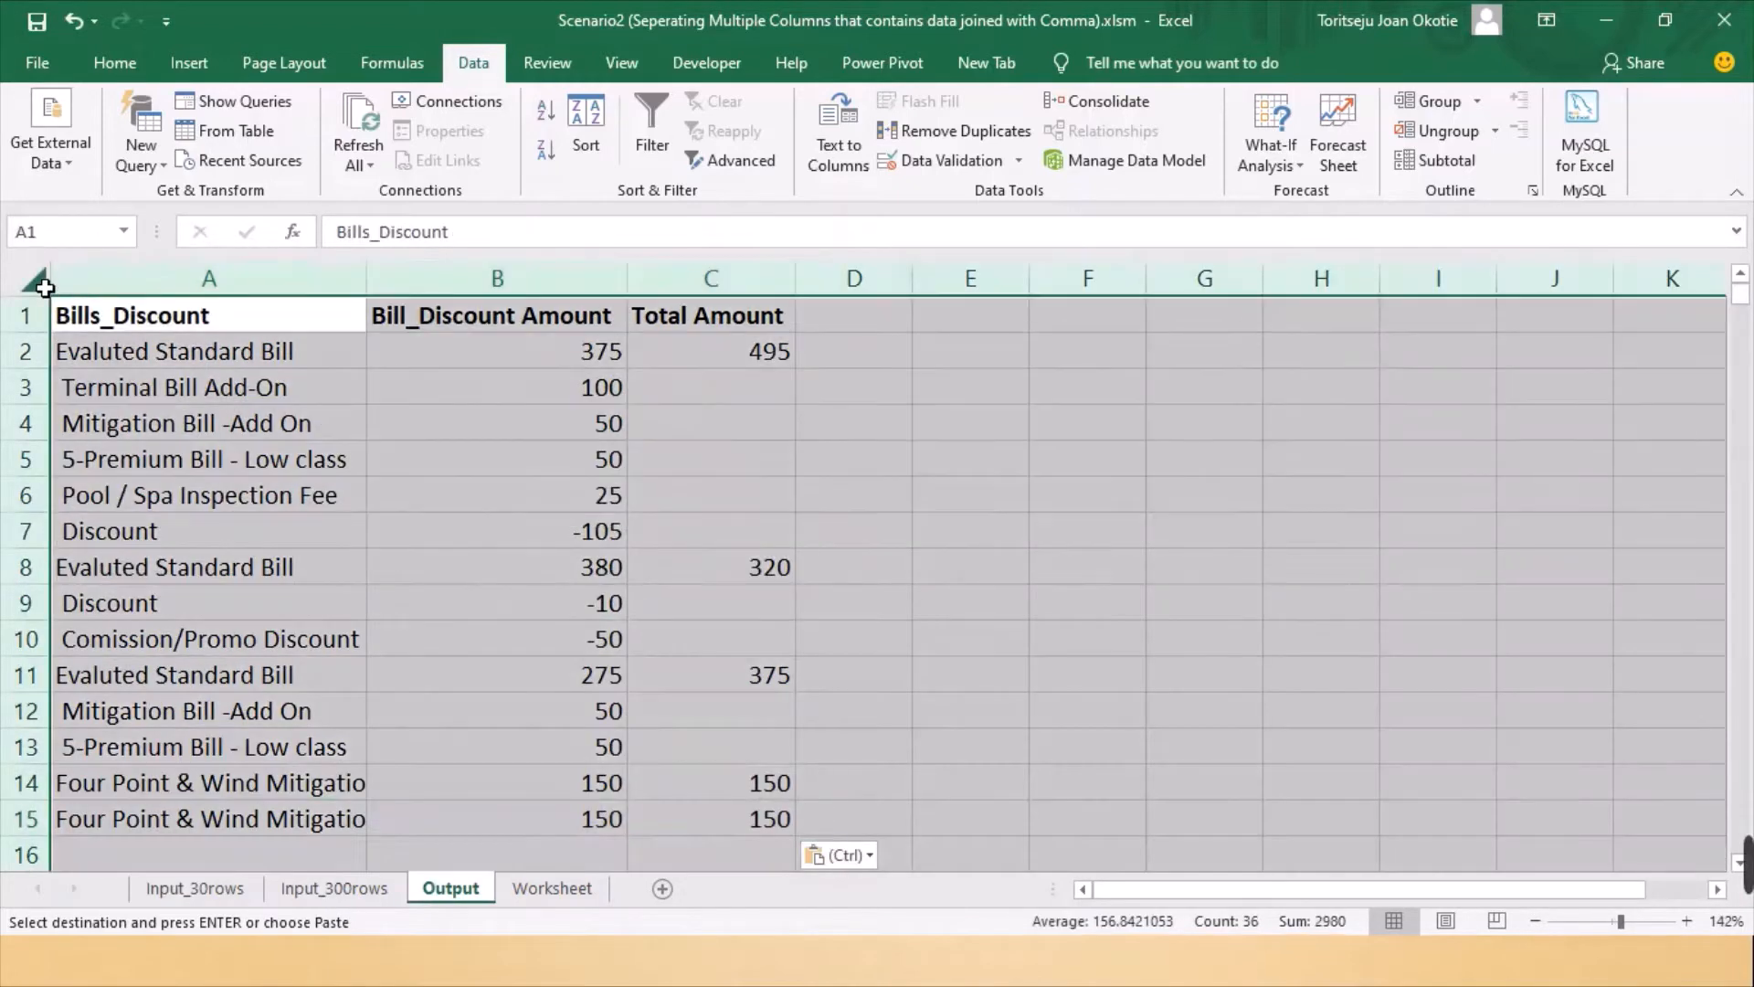
right_click(45, 288)
click(120, 527)
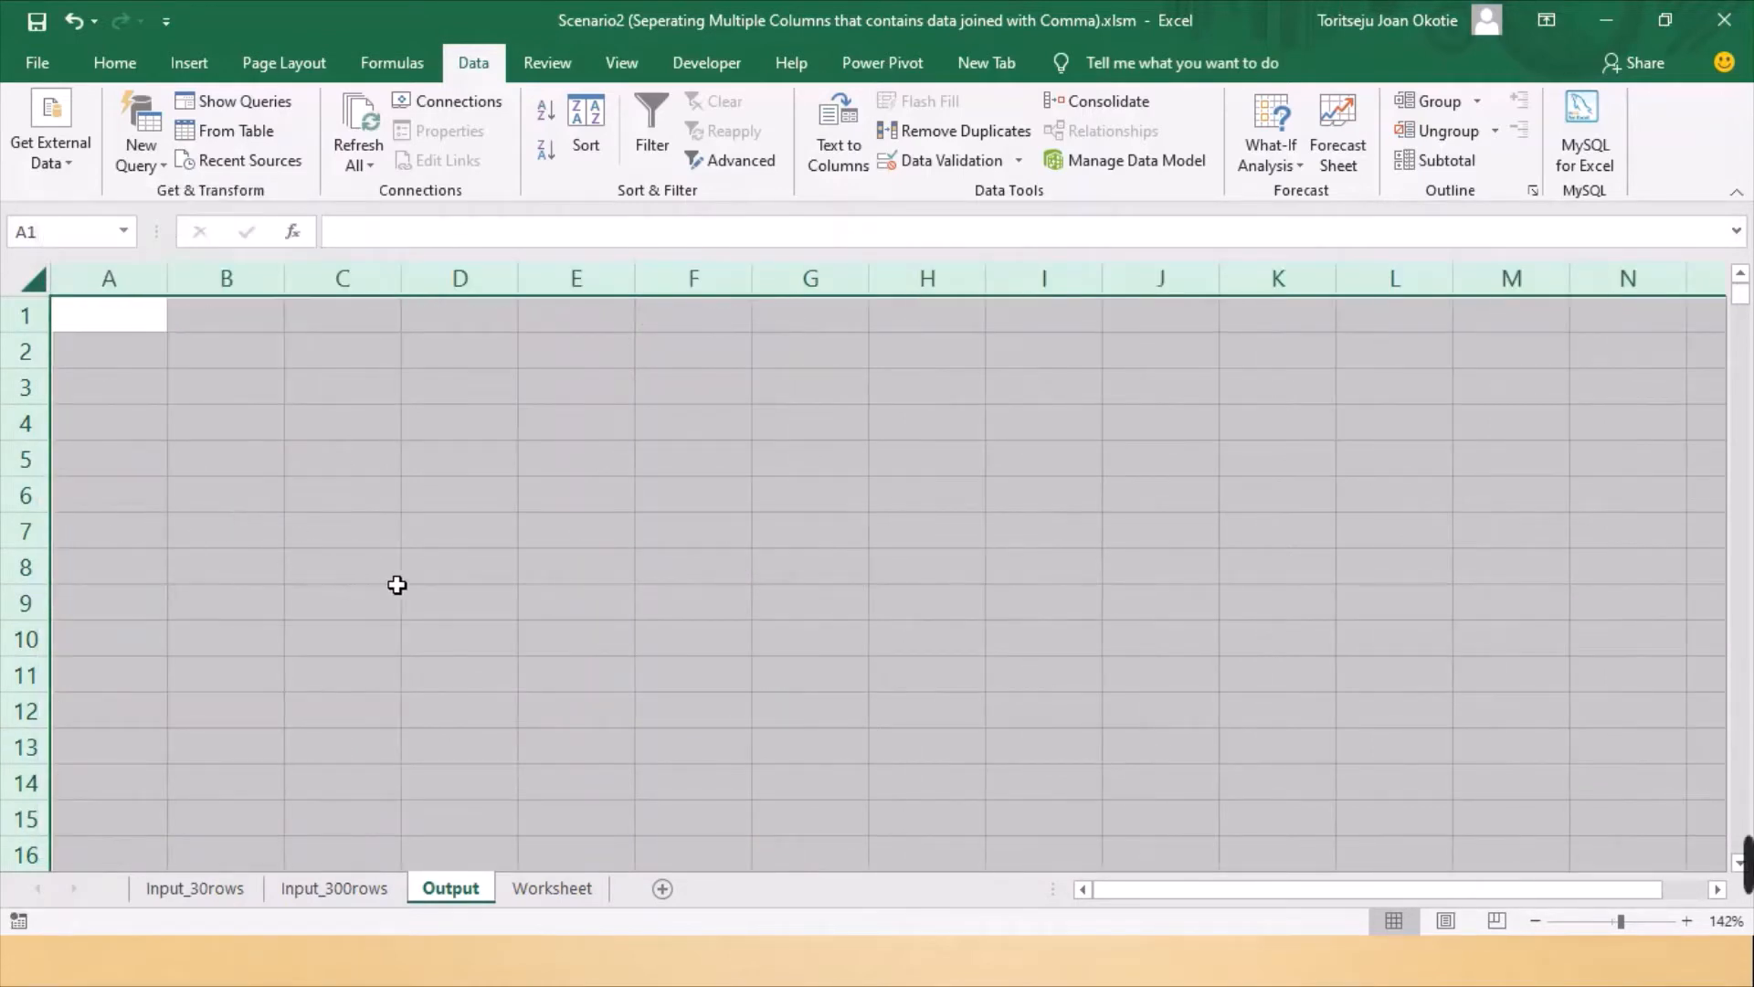
Delete all cells of the Worksheet sheet
click(537, 895)
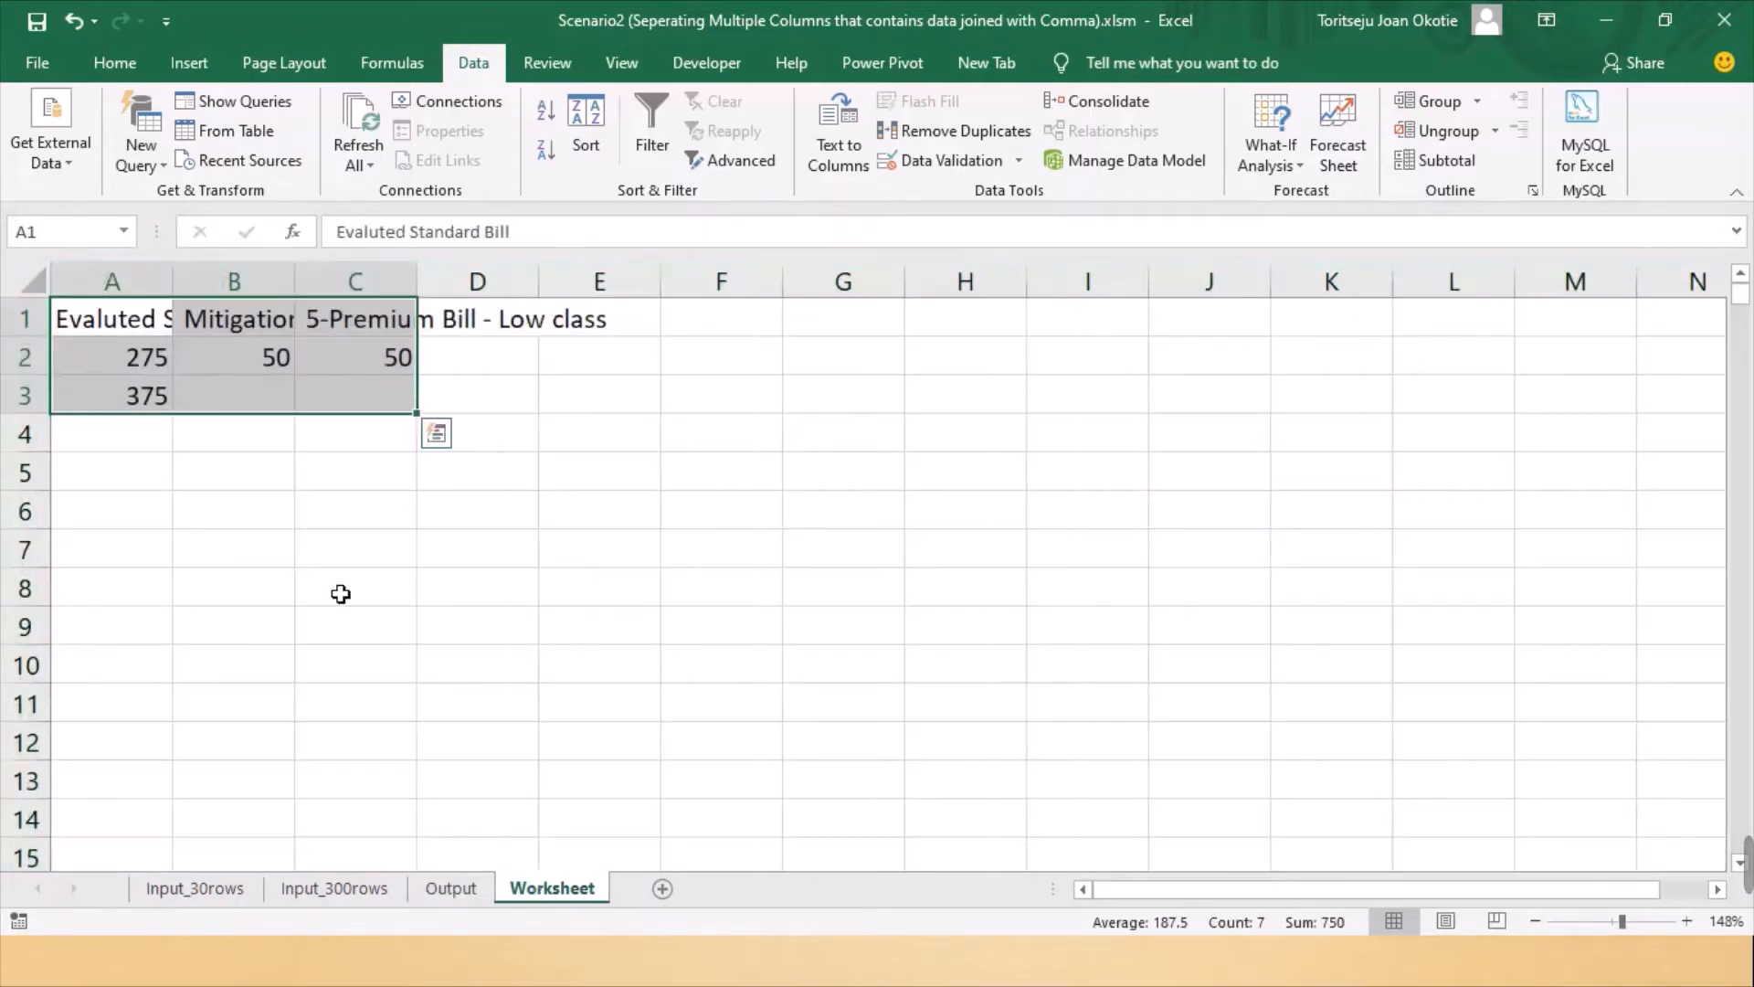
click(36, 287)
right_click(37, 288)
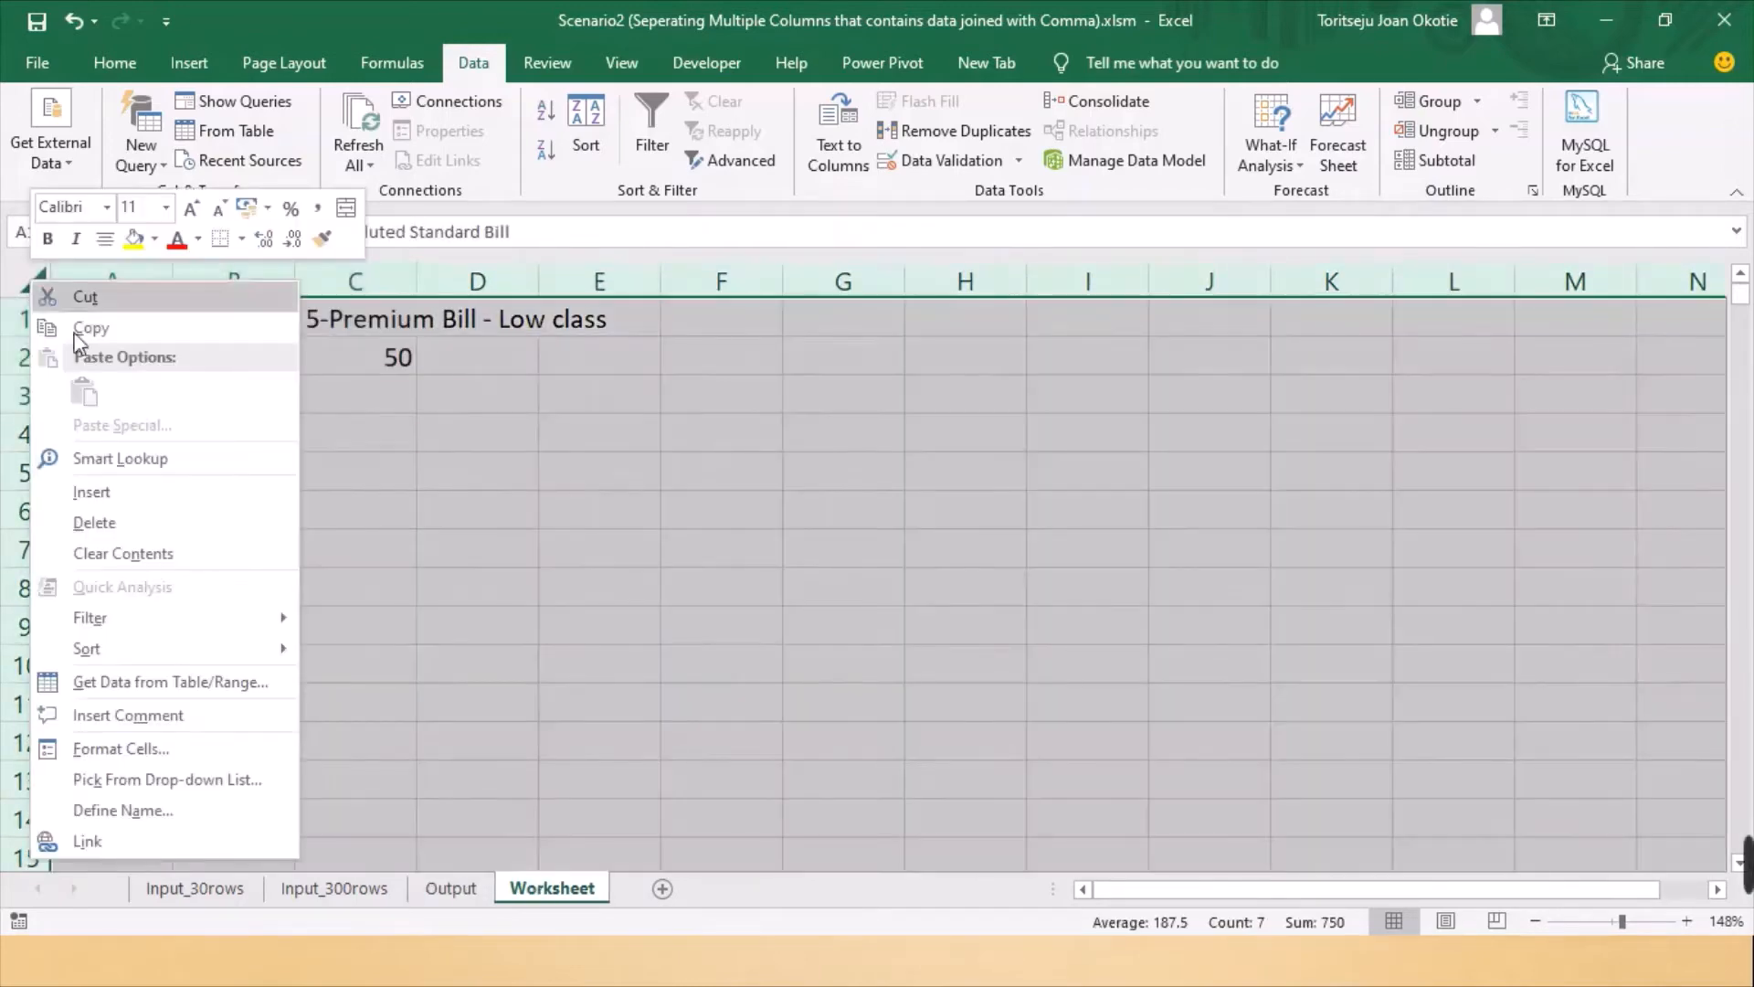
click(120, 528)
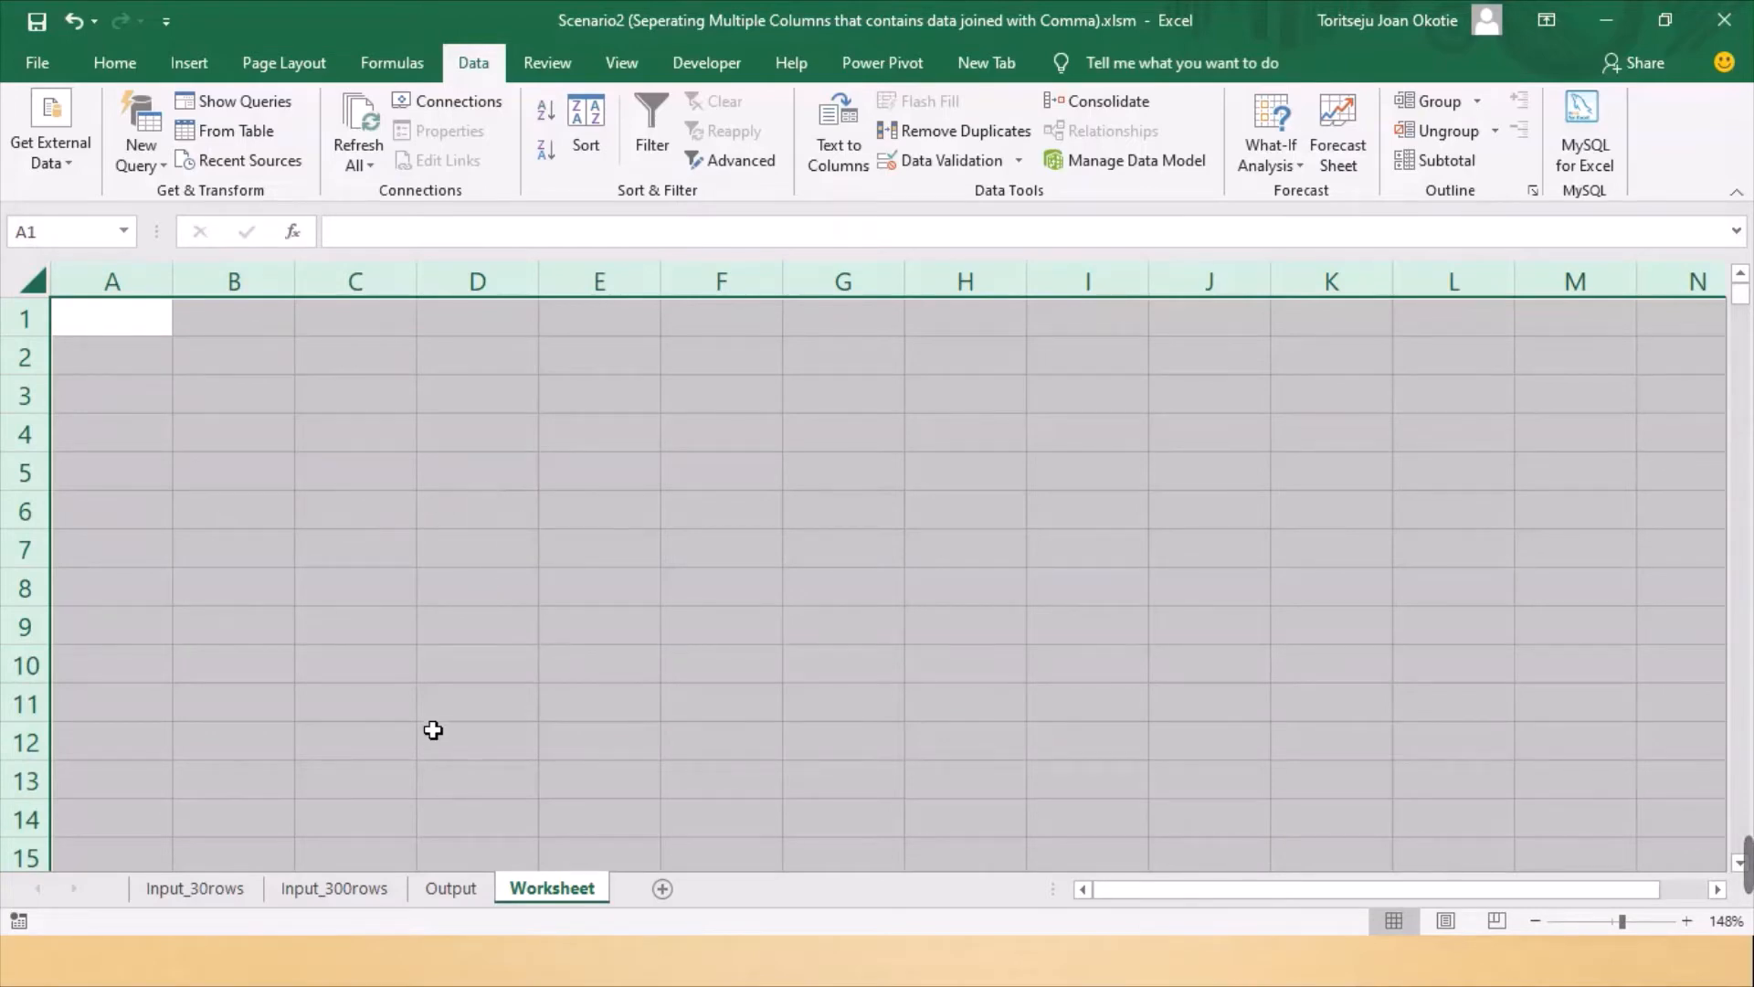
Enter the header SN in cell D1 of the Input_30rows sheet
click(220, 898)
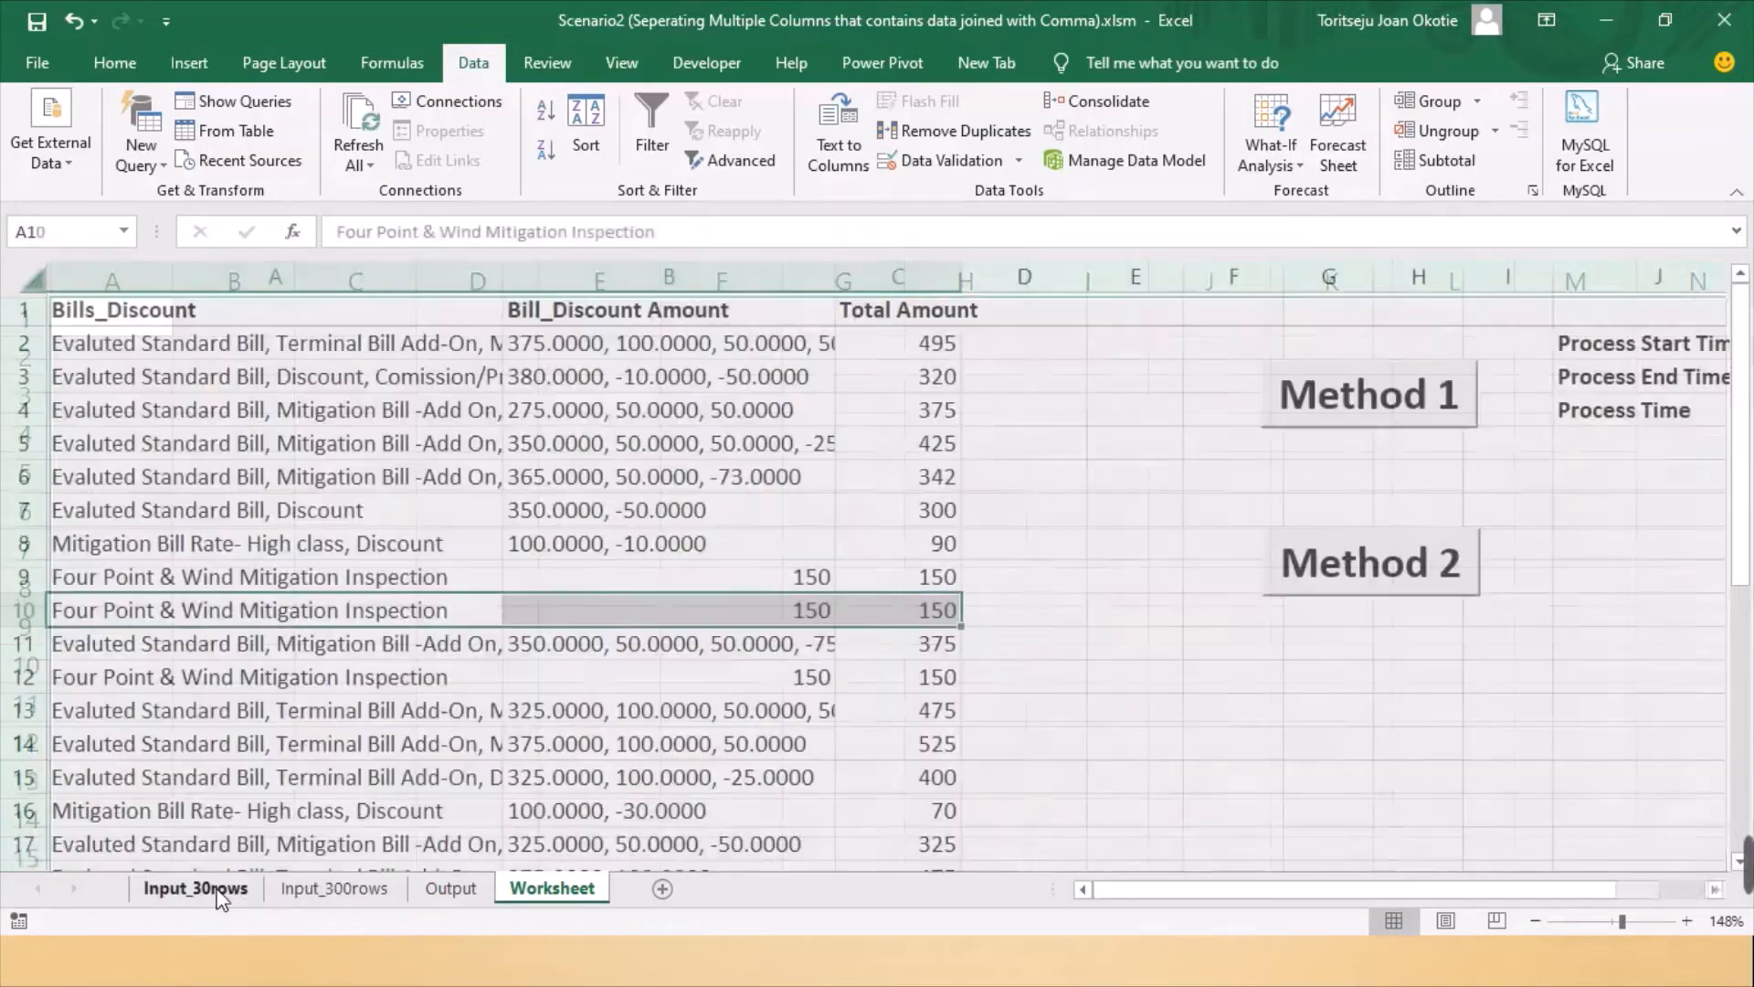
click(904, 382)
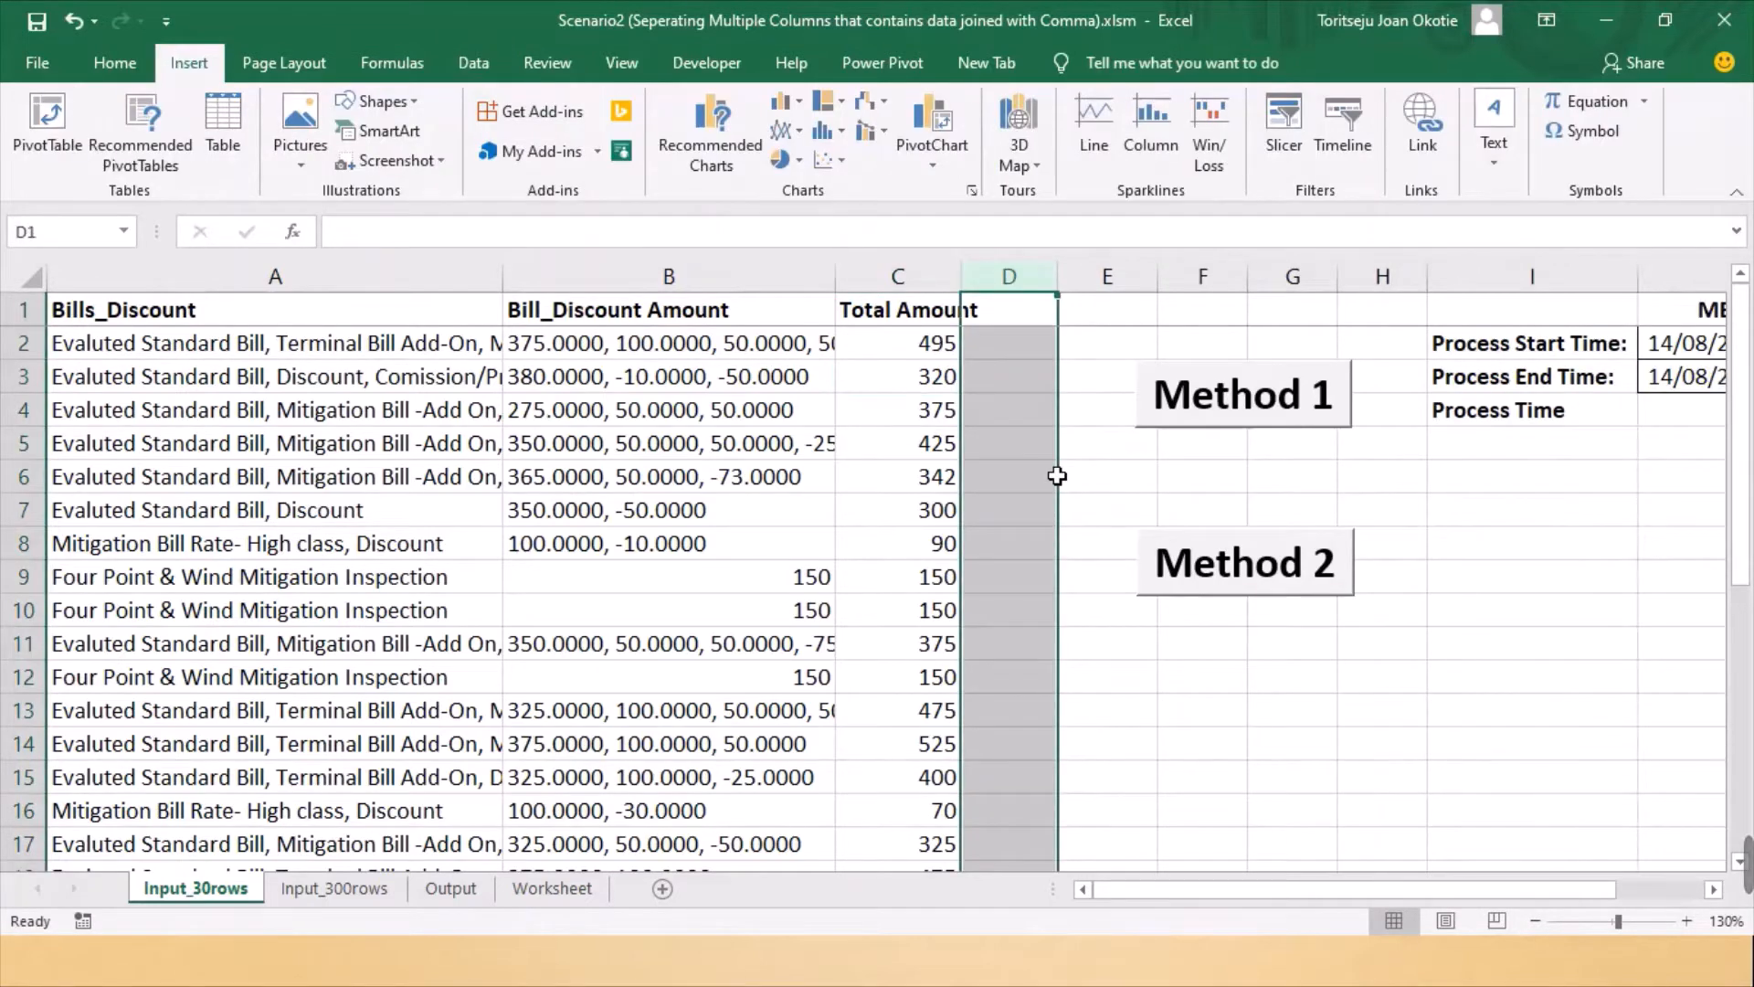
click(1019, 318)
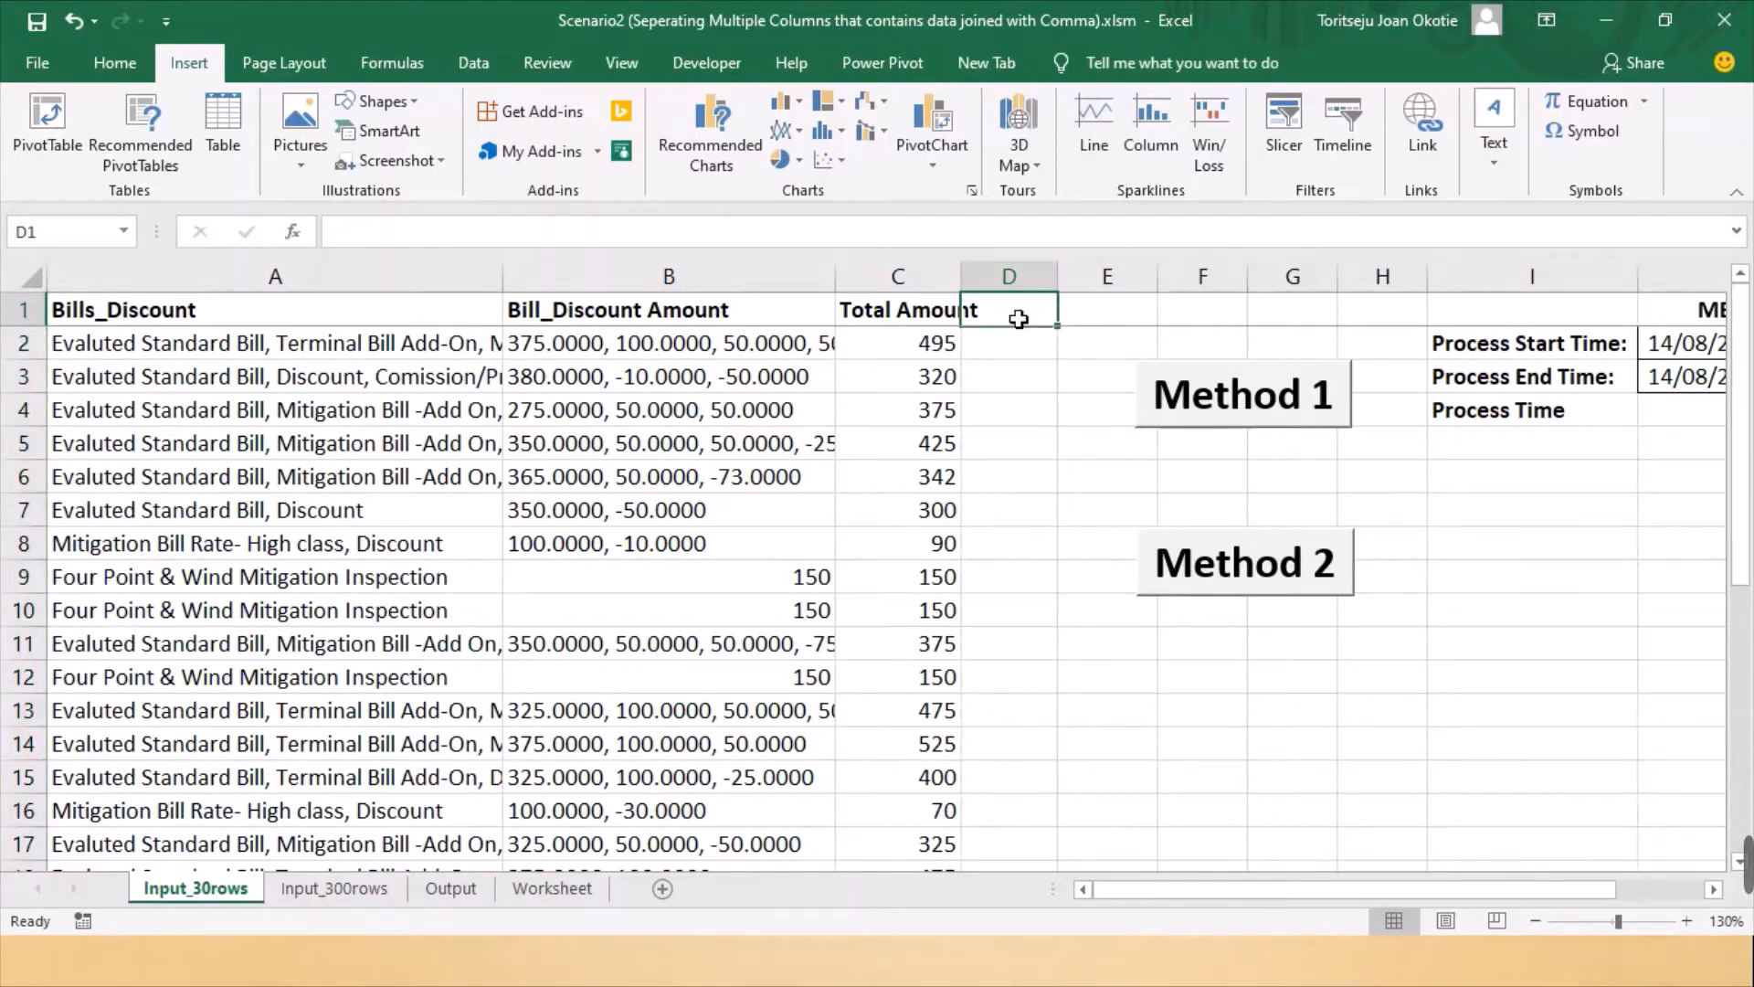
text(SN)
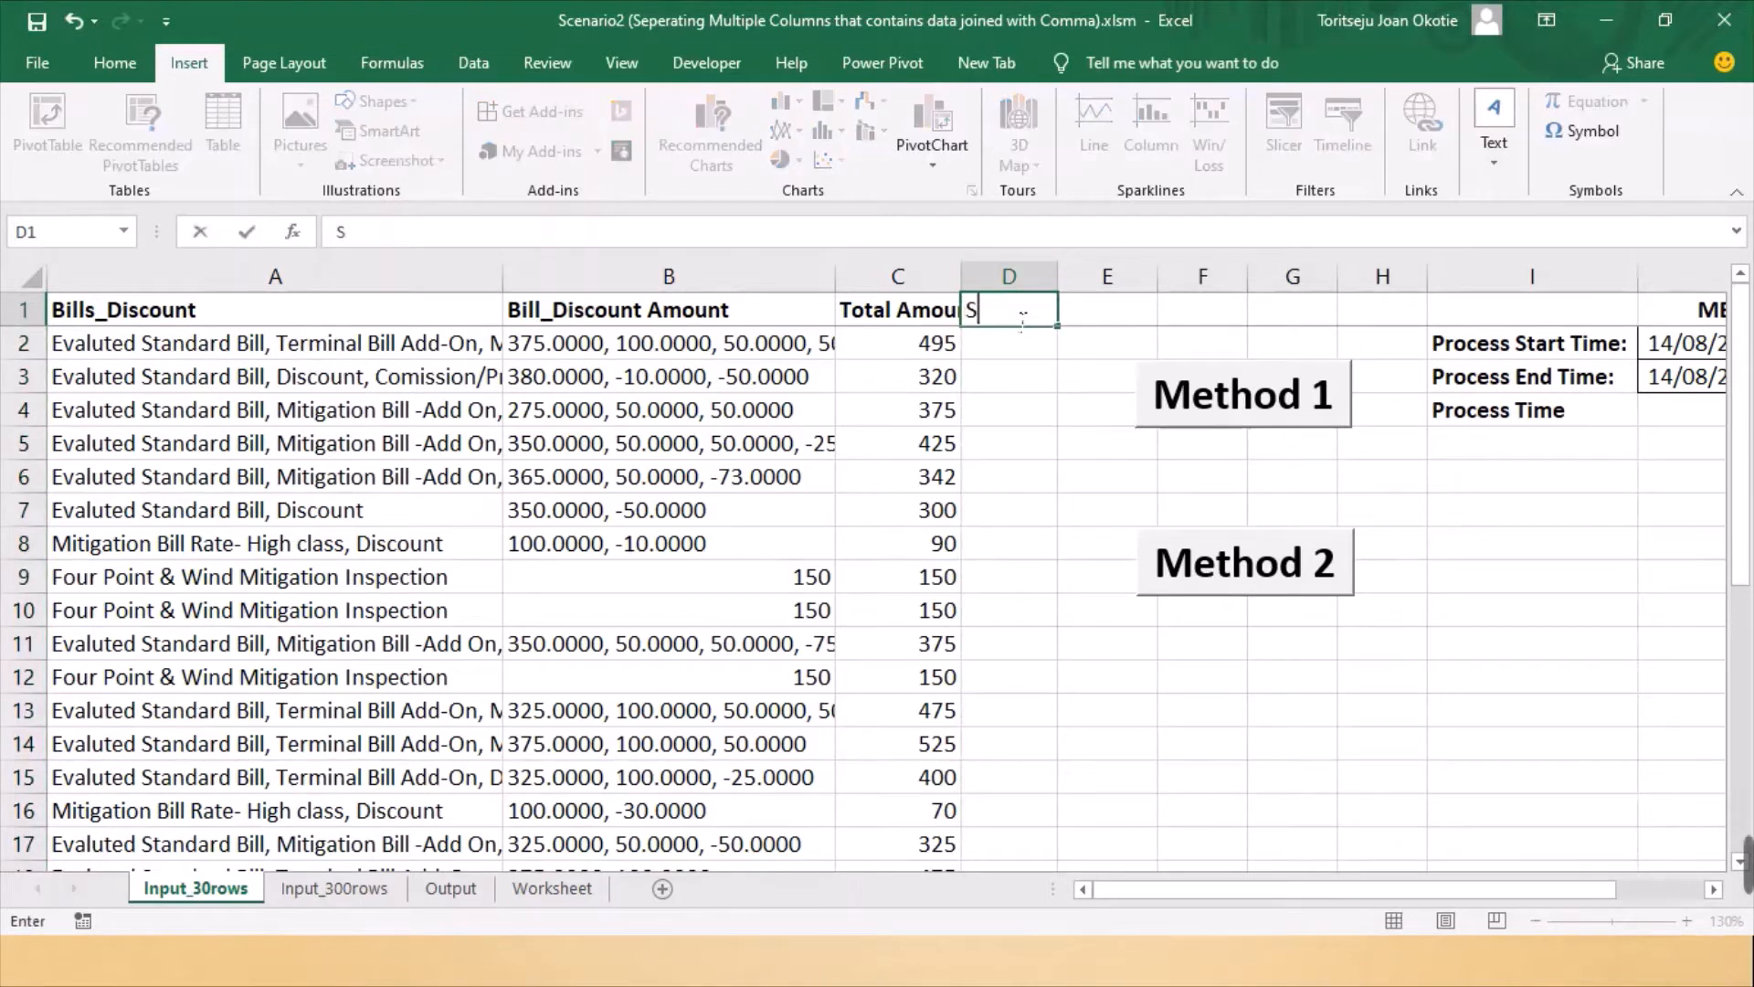
Number the records in the SN column, entering 1 in D2 and 2 in D3 and filling the series down to the last record
click(1002, 354)
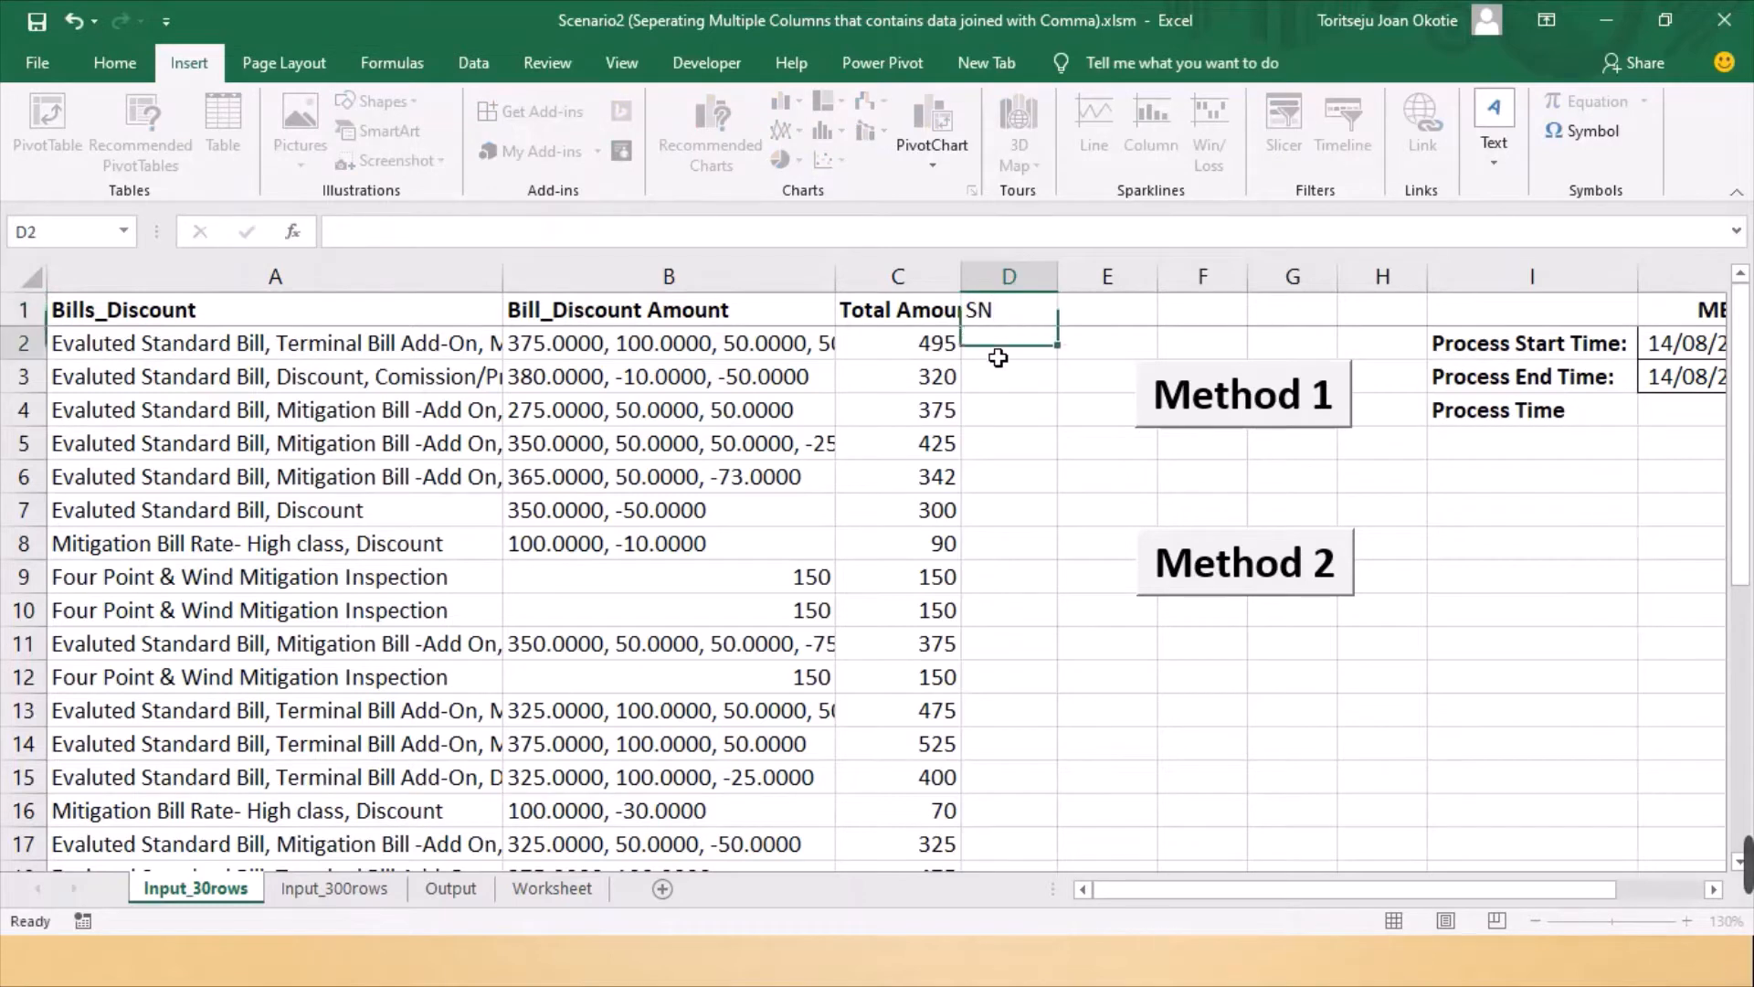
text(1)
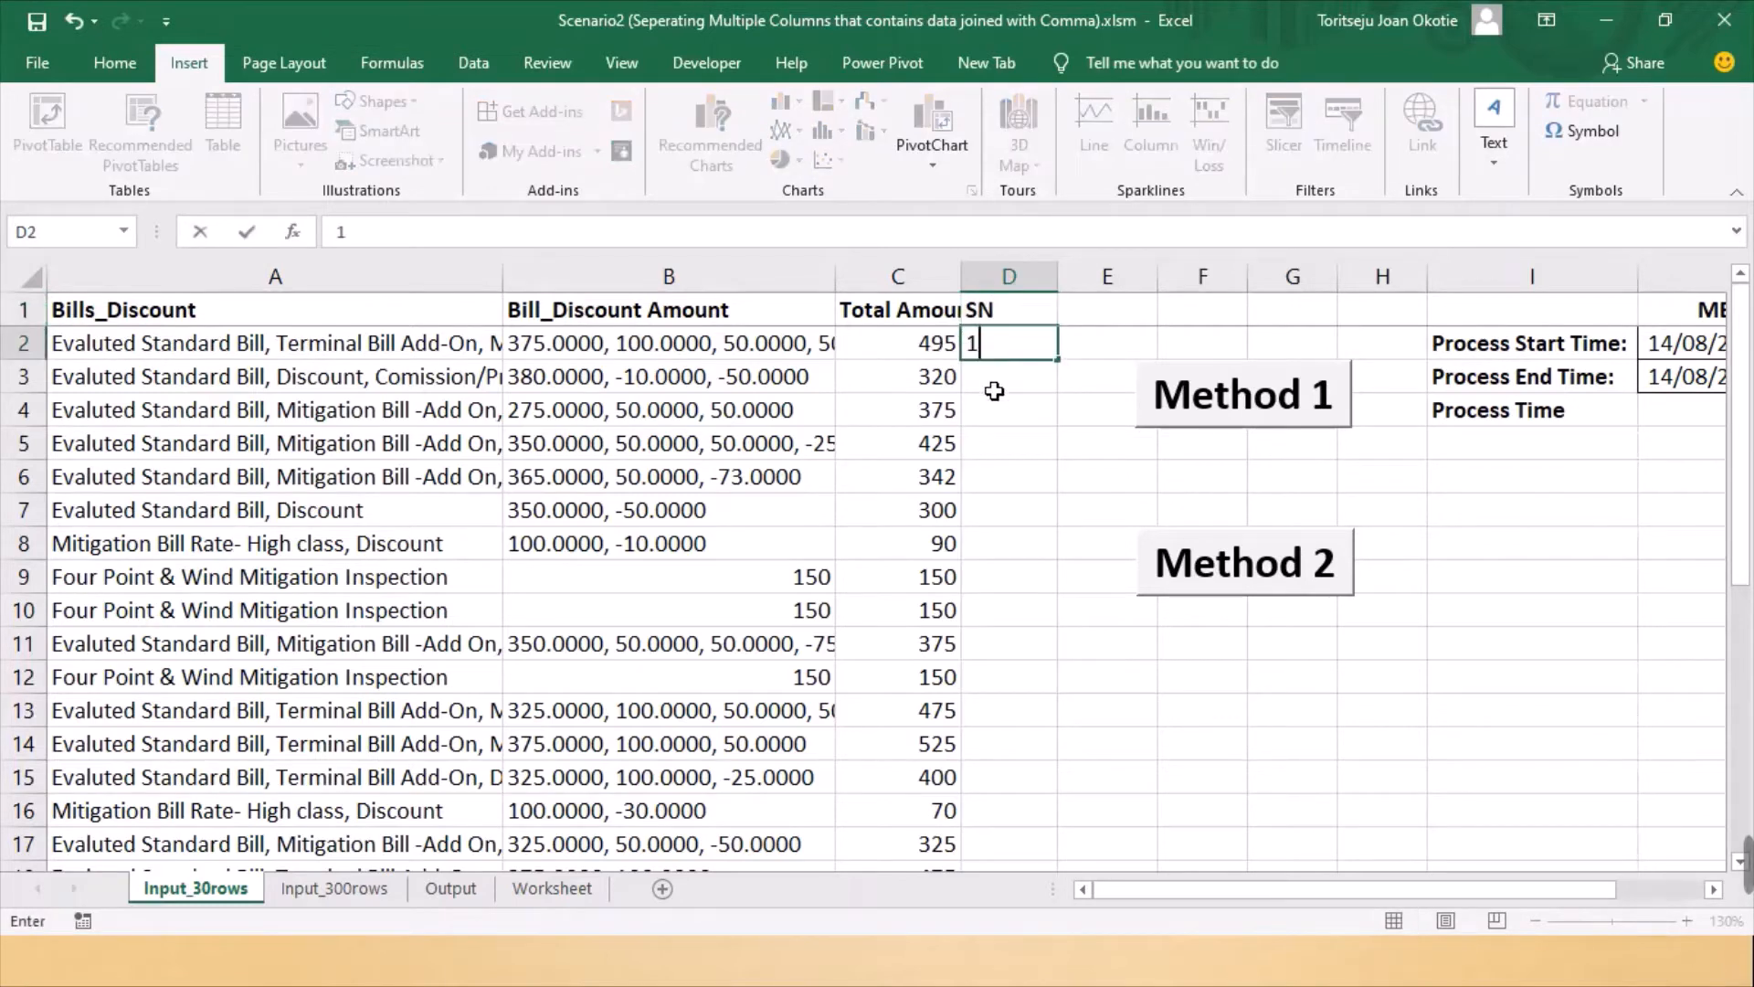
click(994, 391)
text(2)
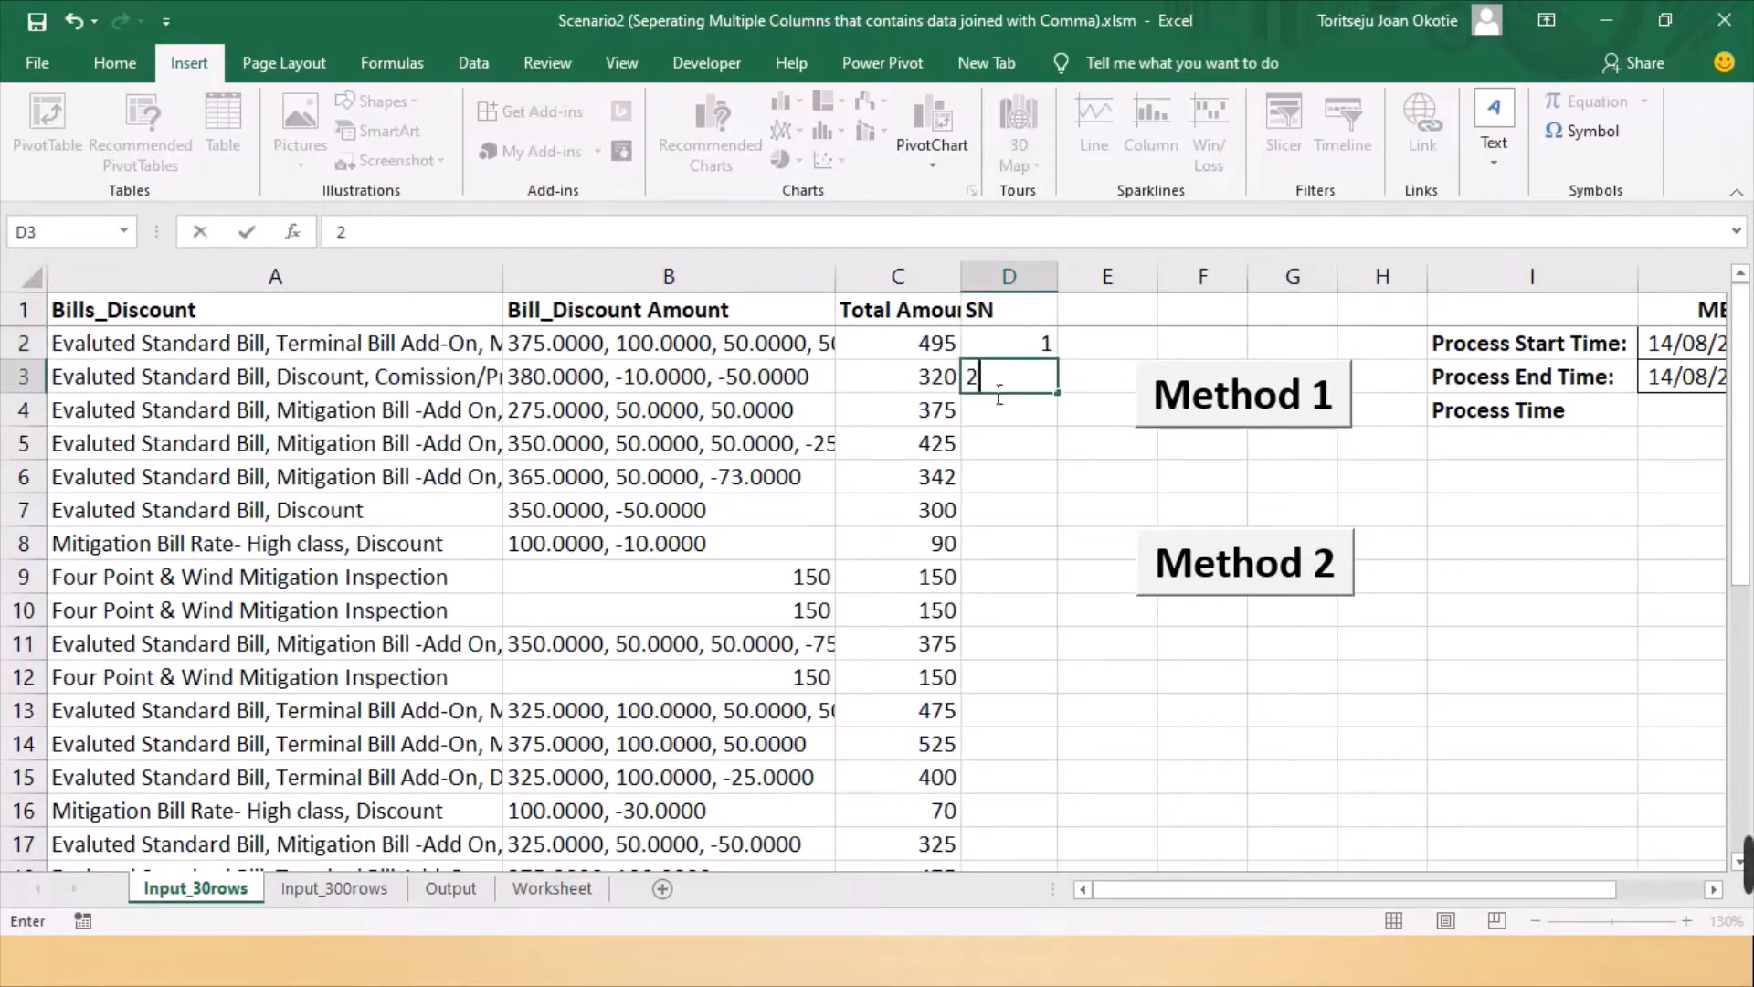
click(1022, 356)
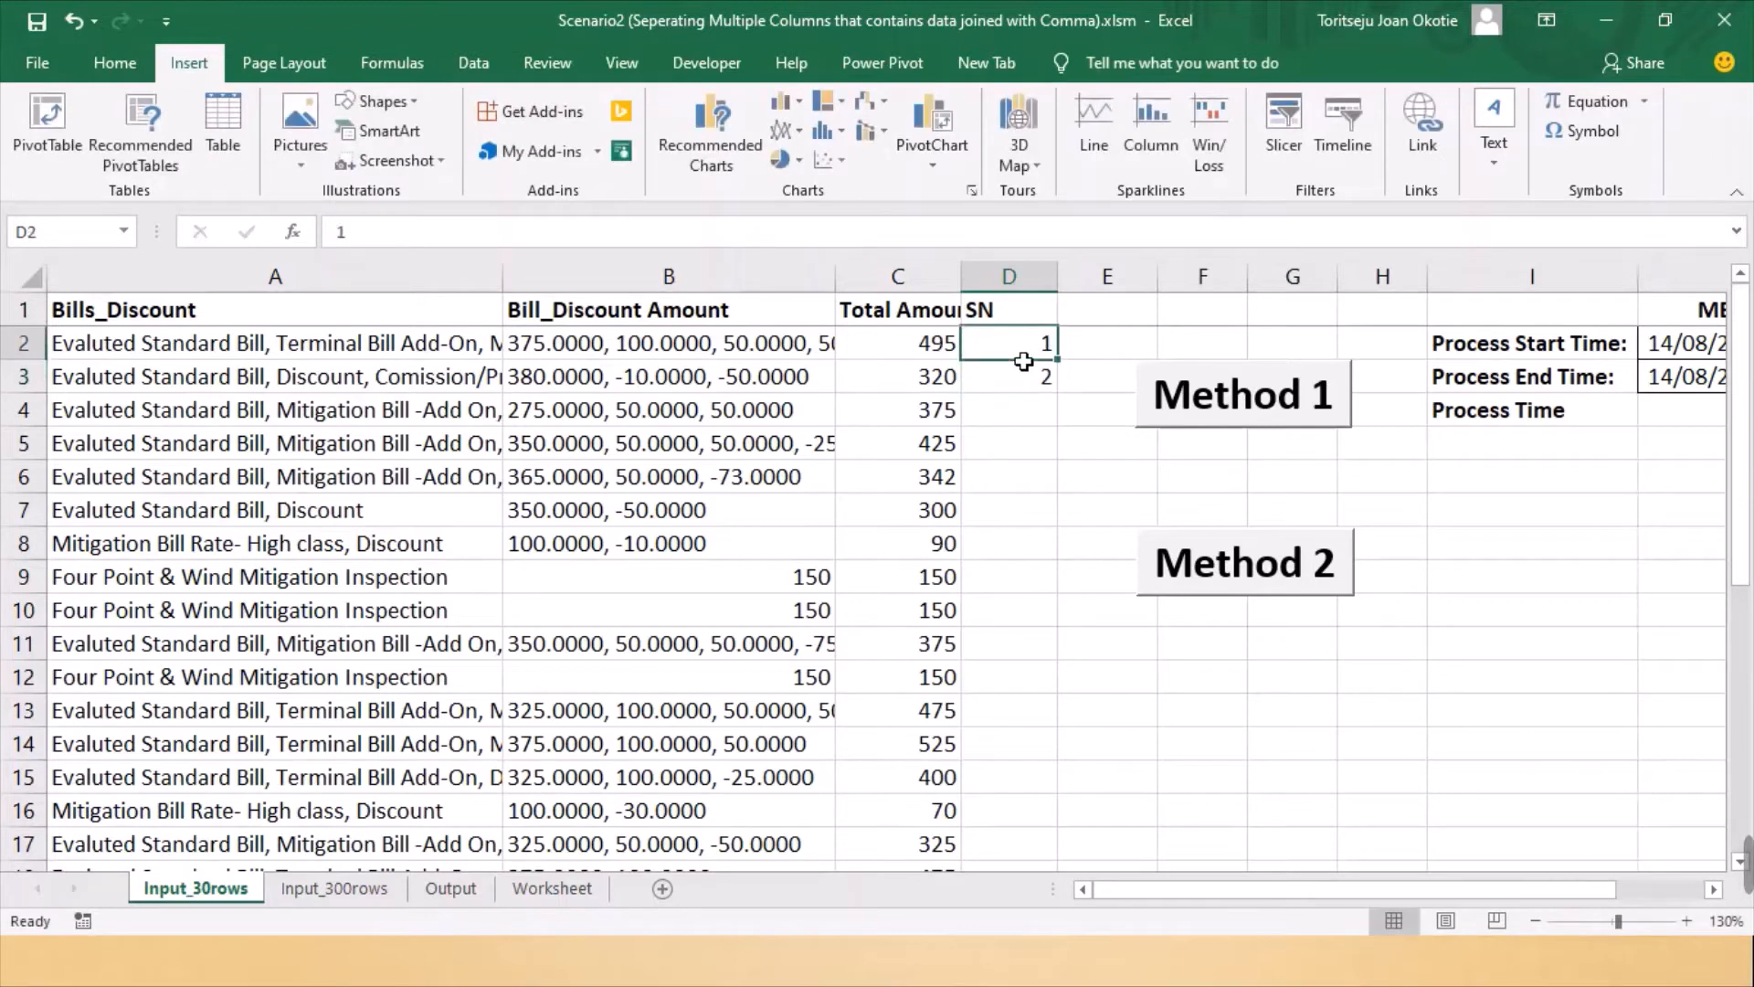
drag(1023, 361, 1028, 379)
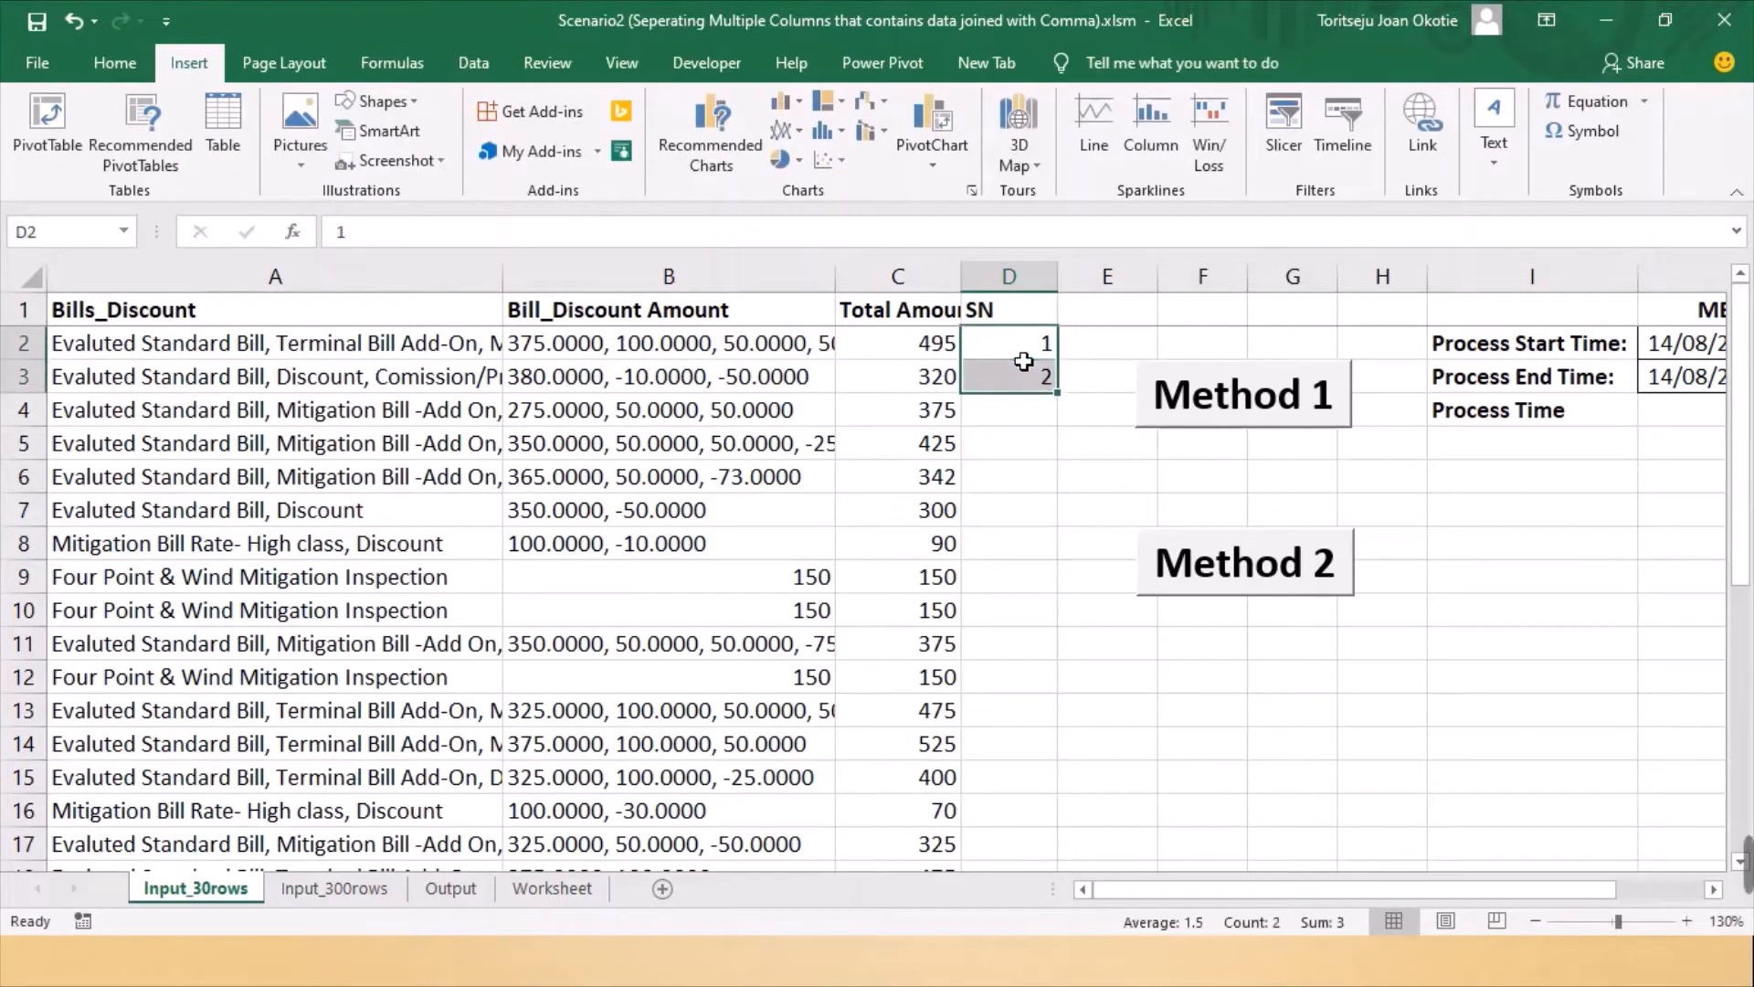
double_click(1066, 402)
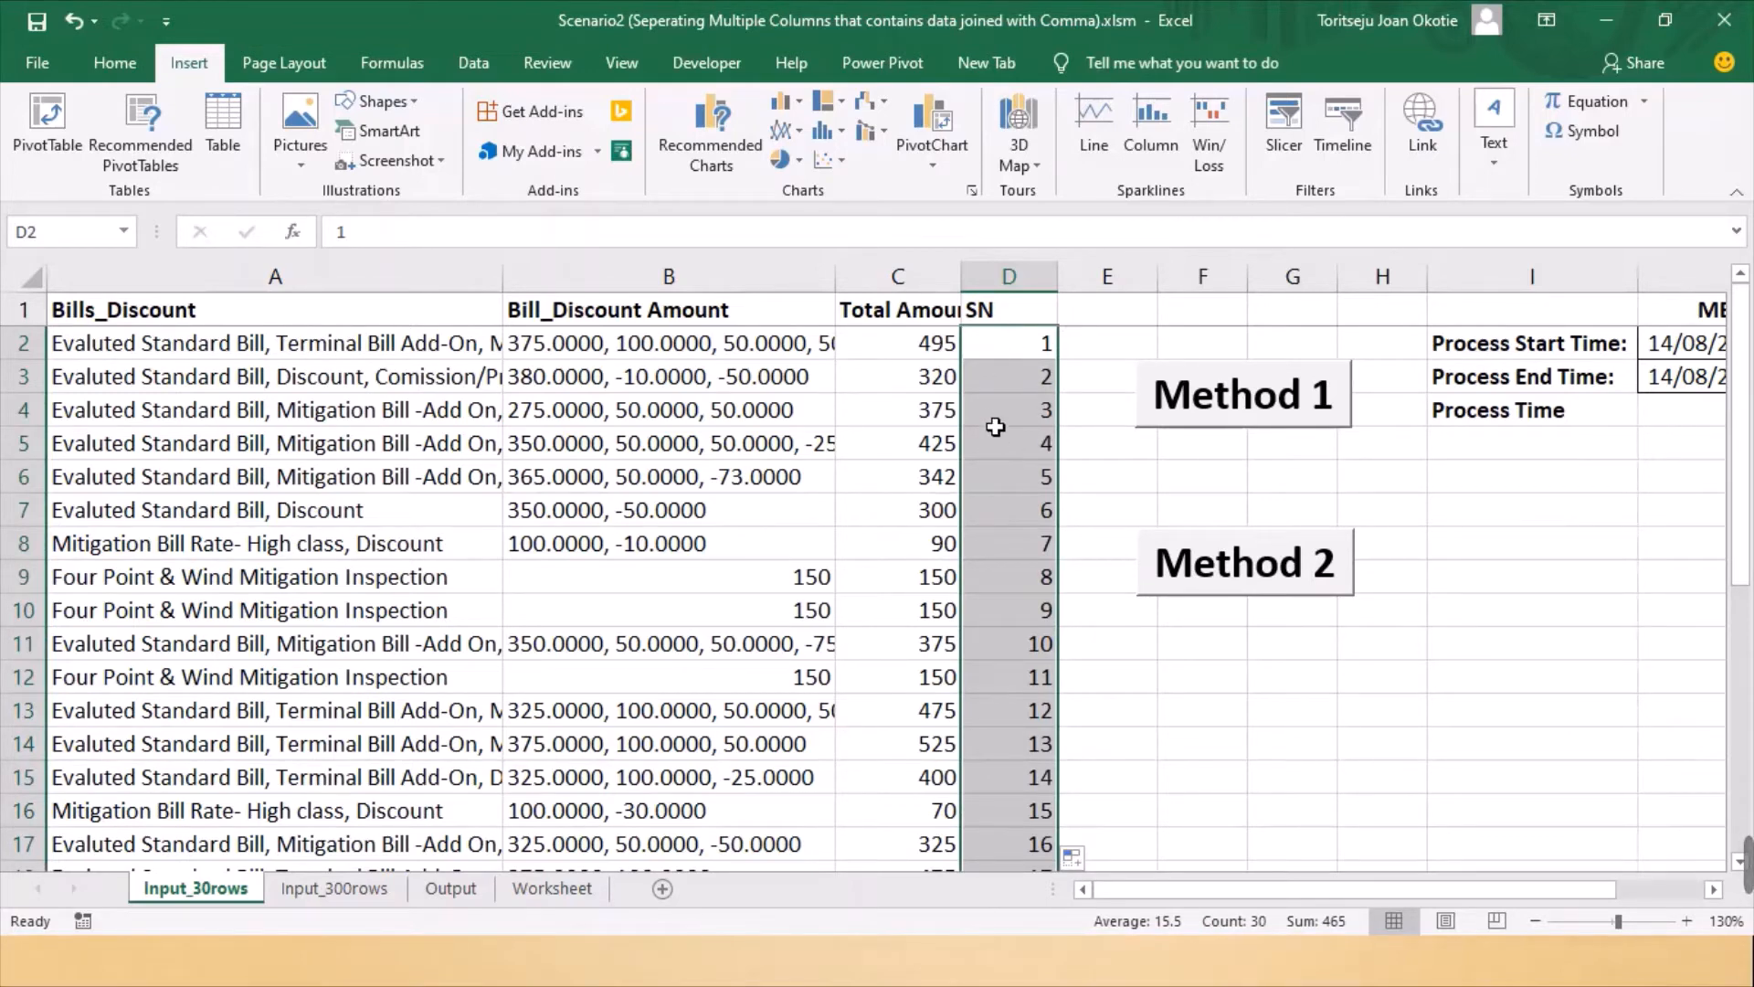
Copy the Bills_Discount column A1:A31 of Input_30rows and paste it as values at cell A1 of the Worksheet sheet
click(322, 322)
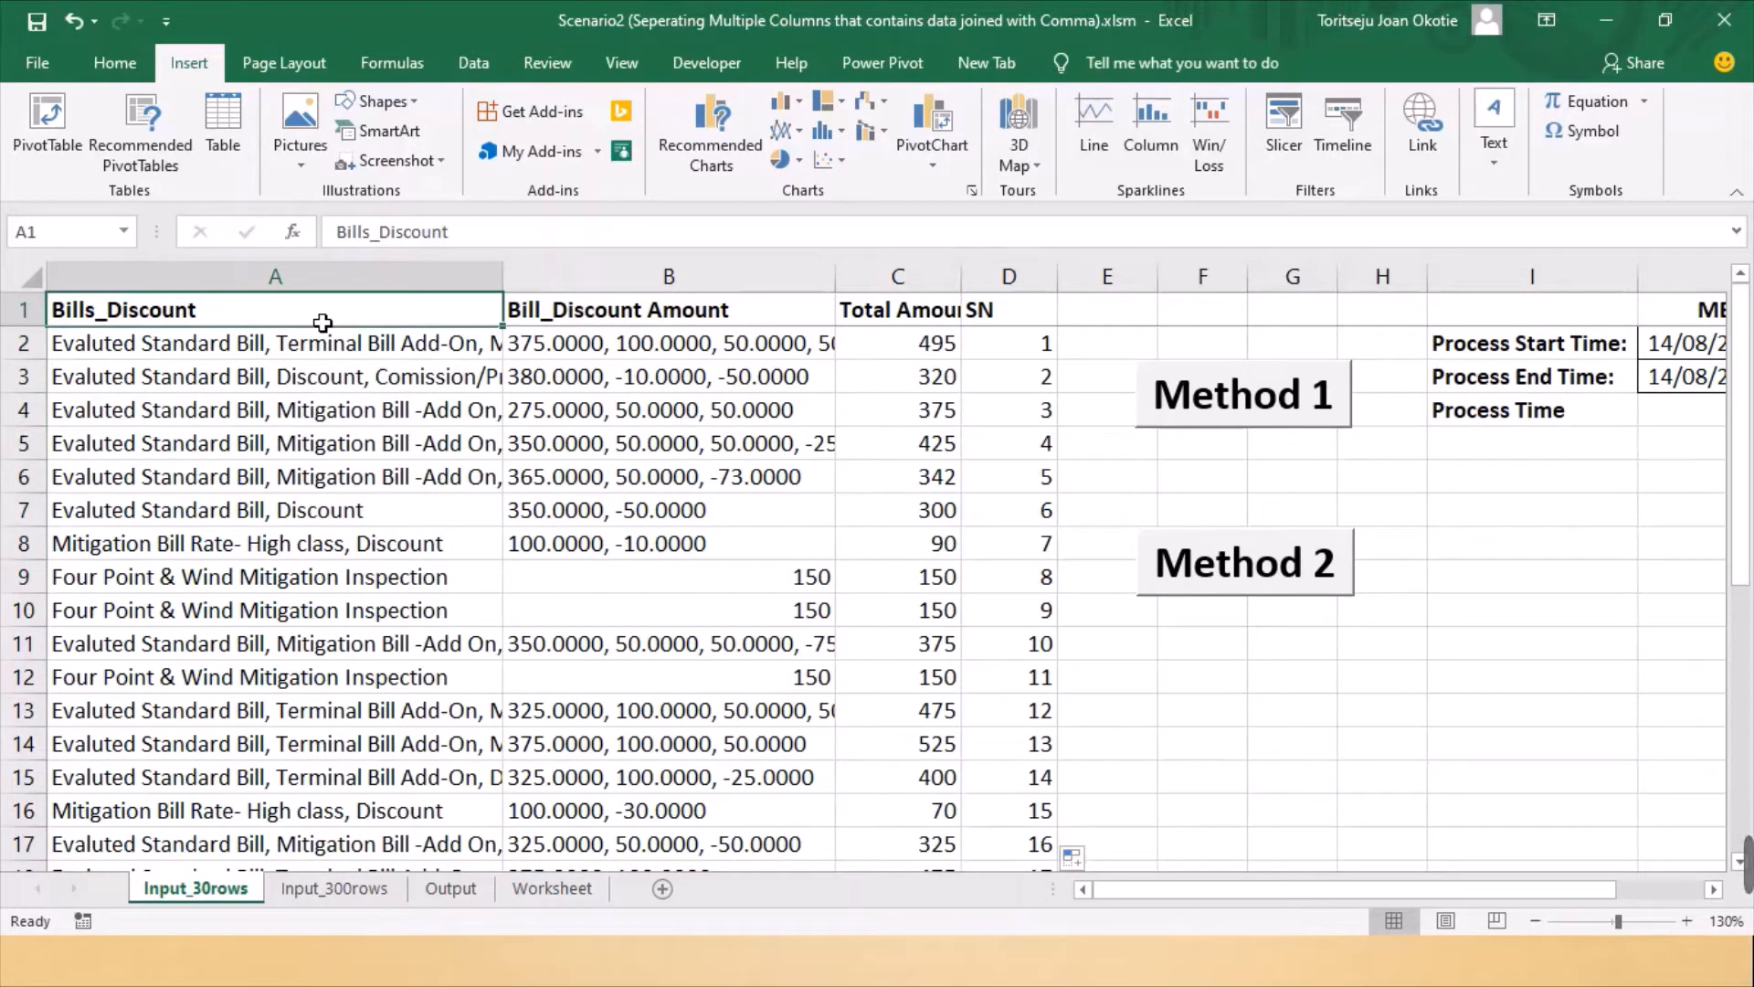
key(ctrl+shift+Down)
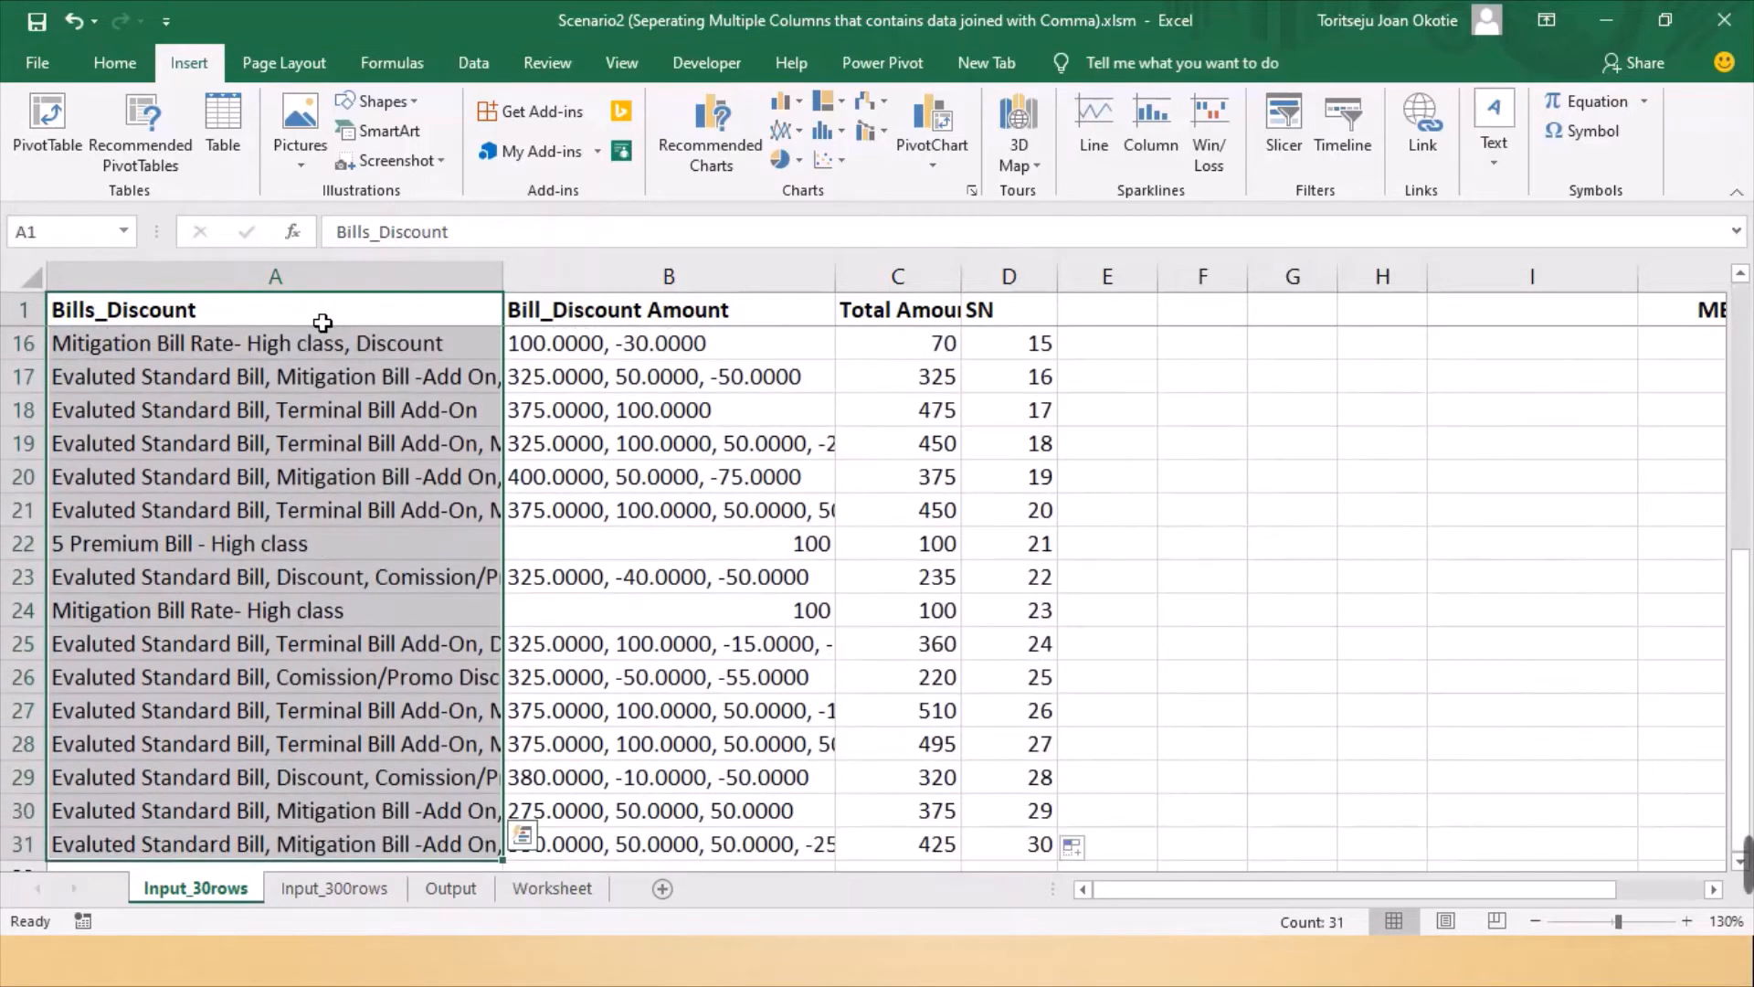
key(ctrl+c)
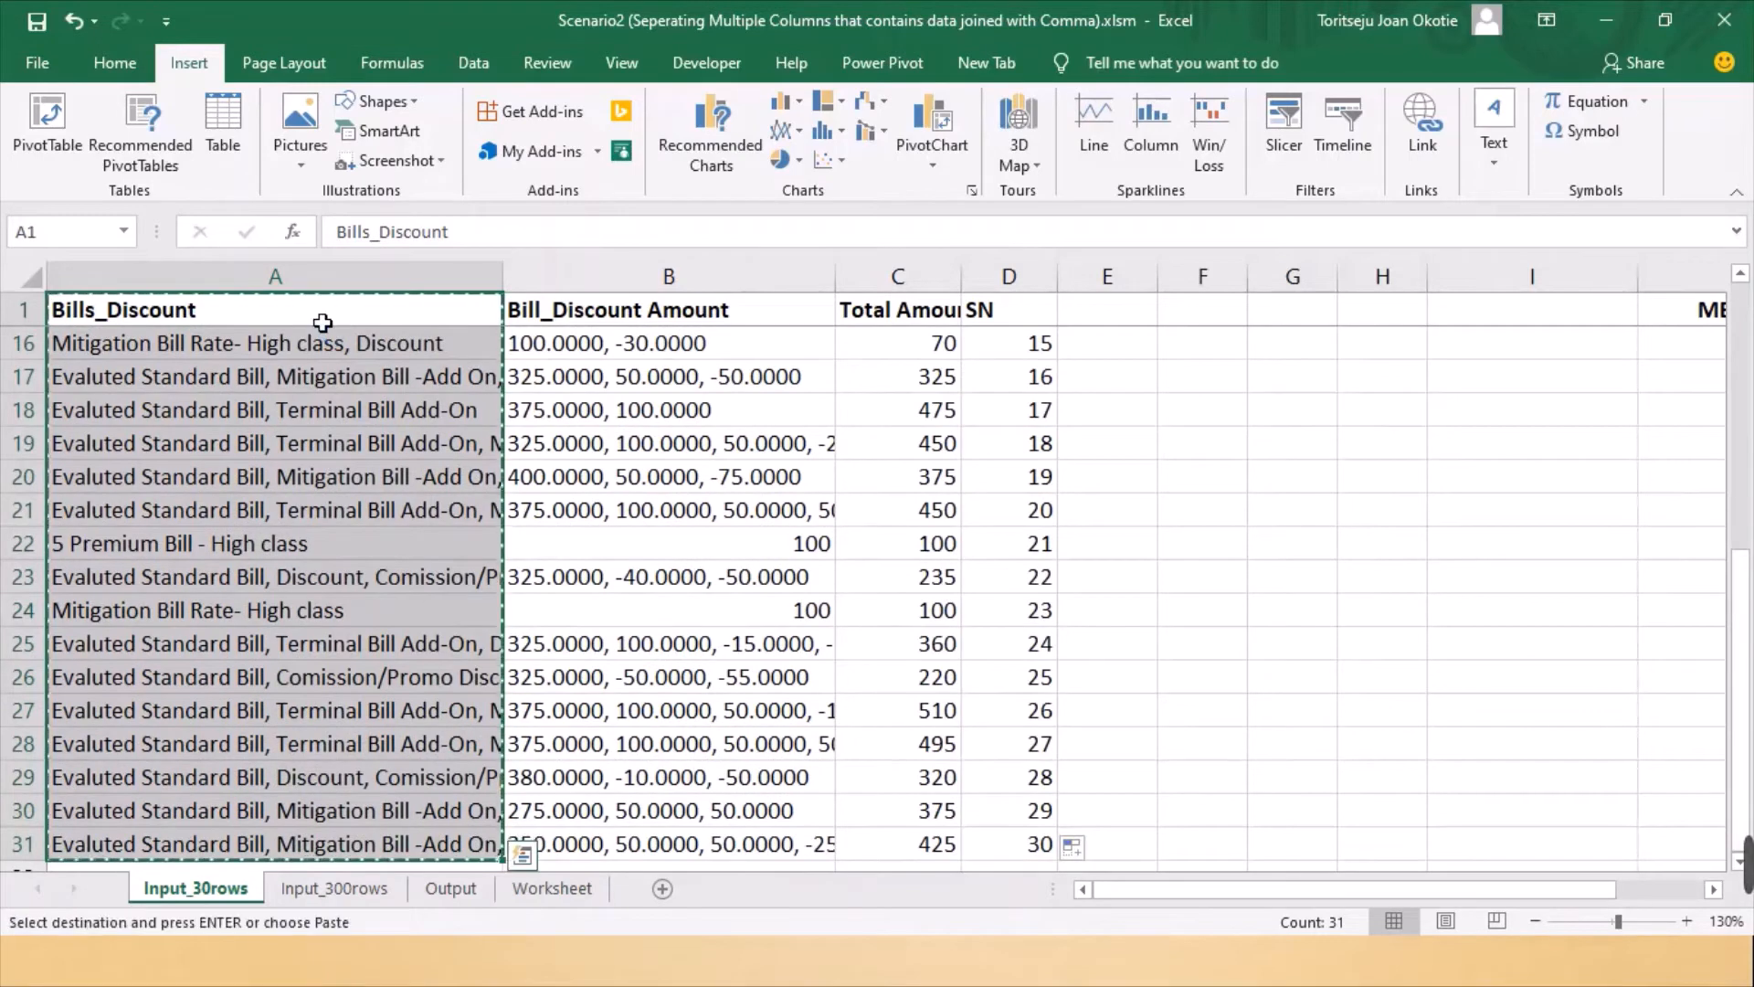
click(552, 890)
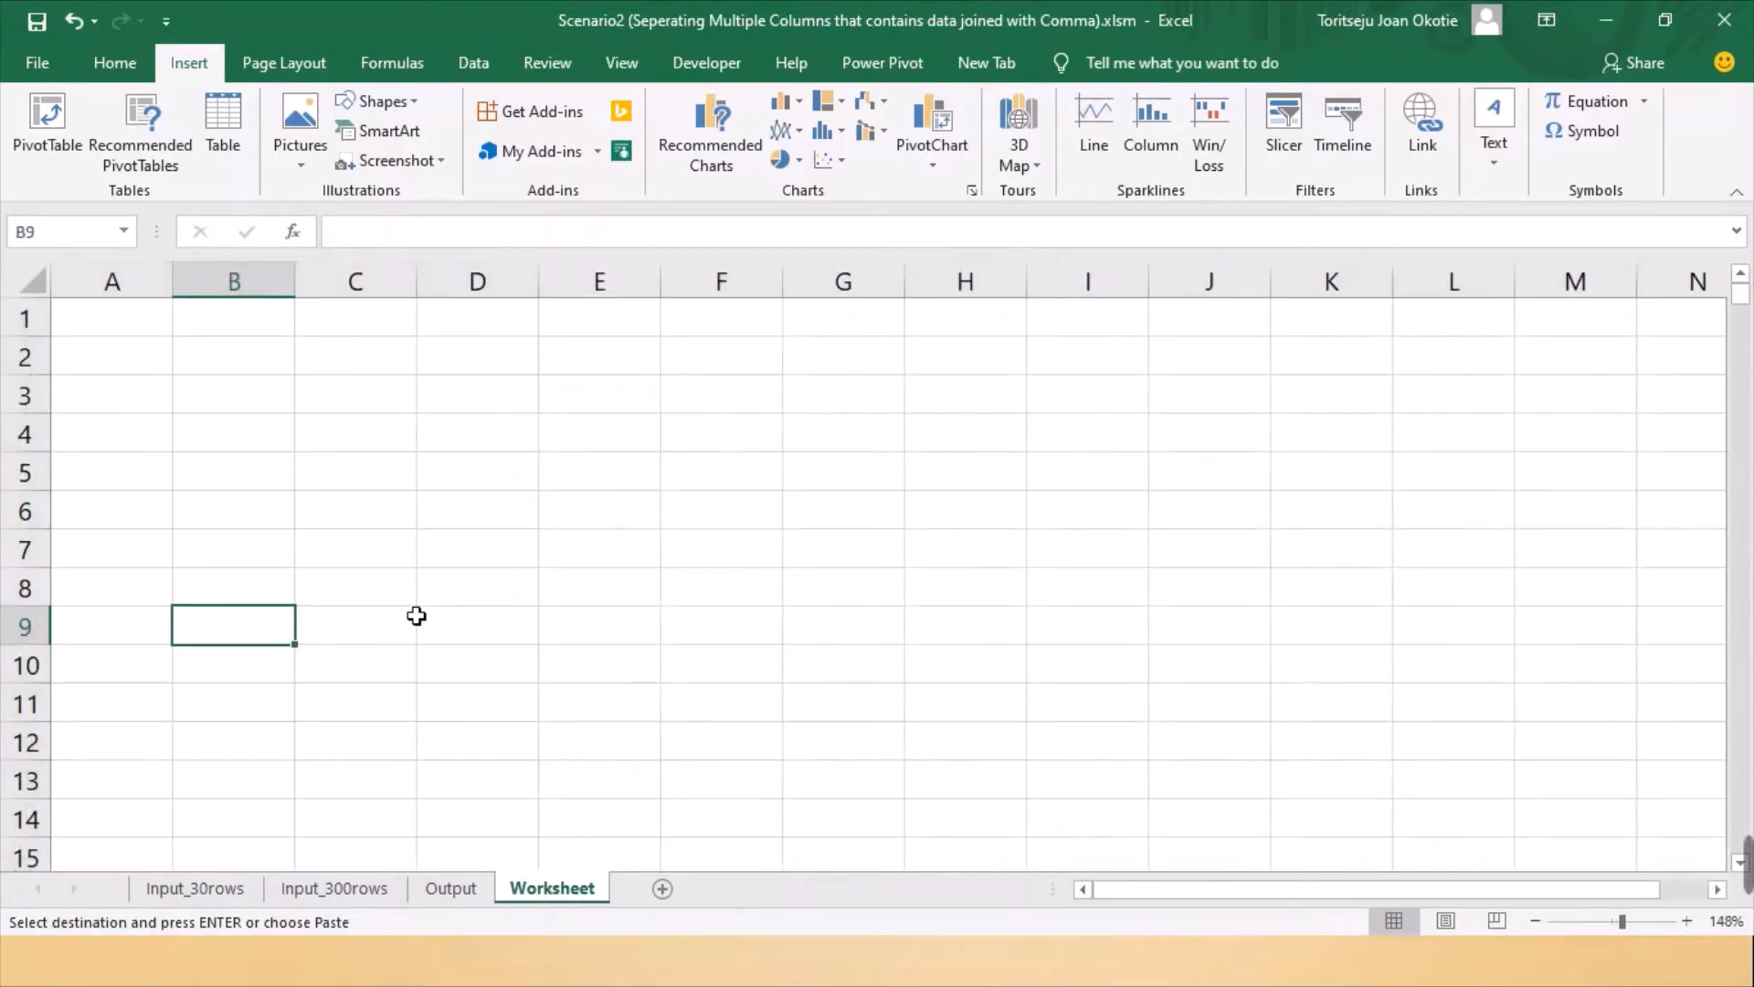
click(119, 331)
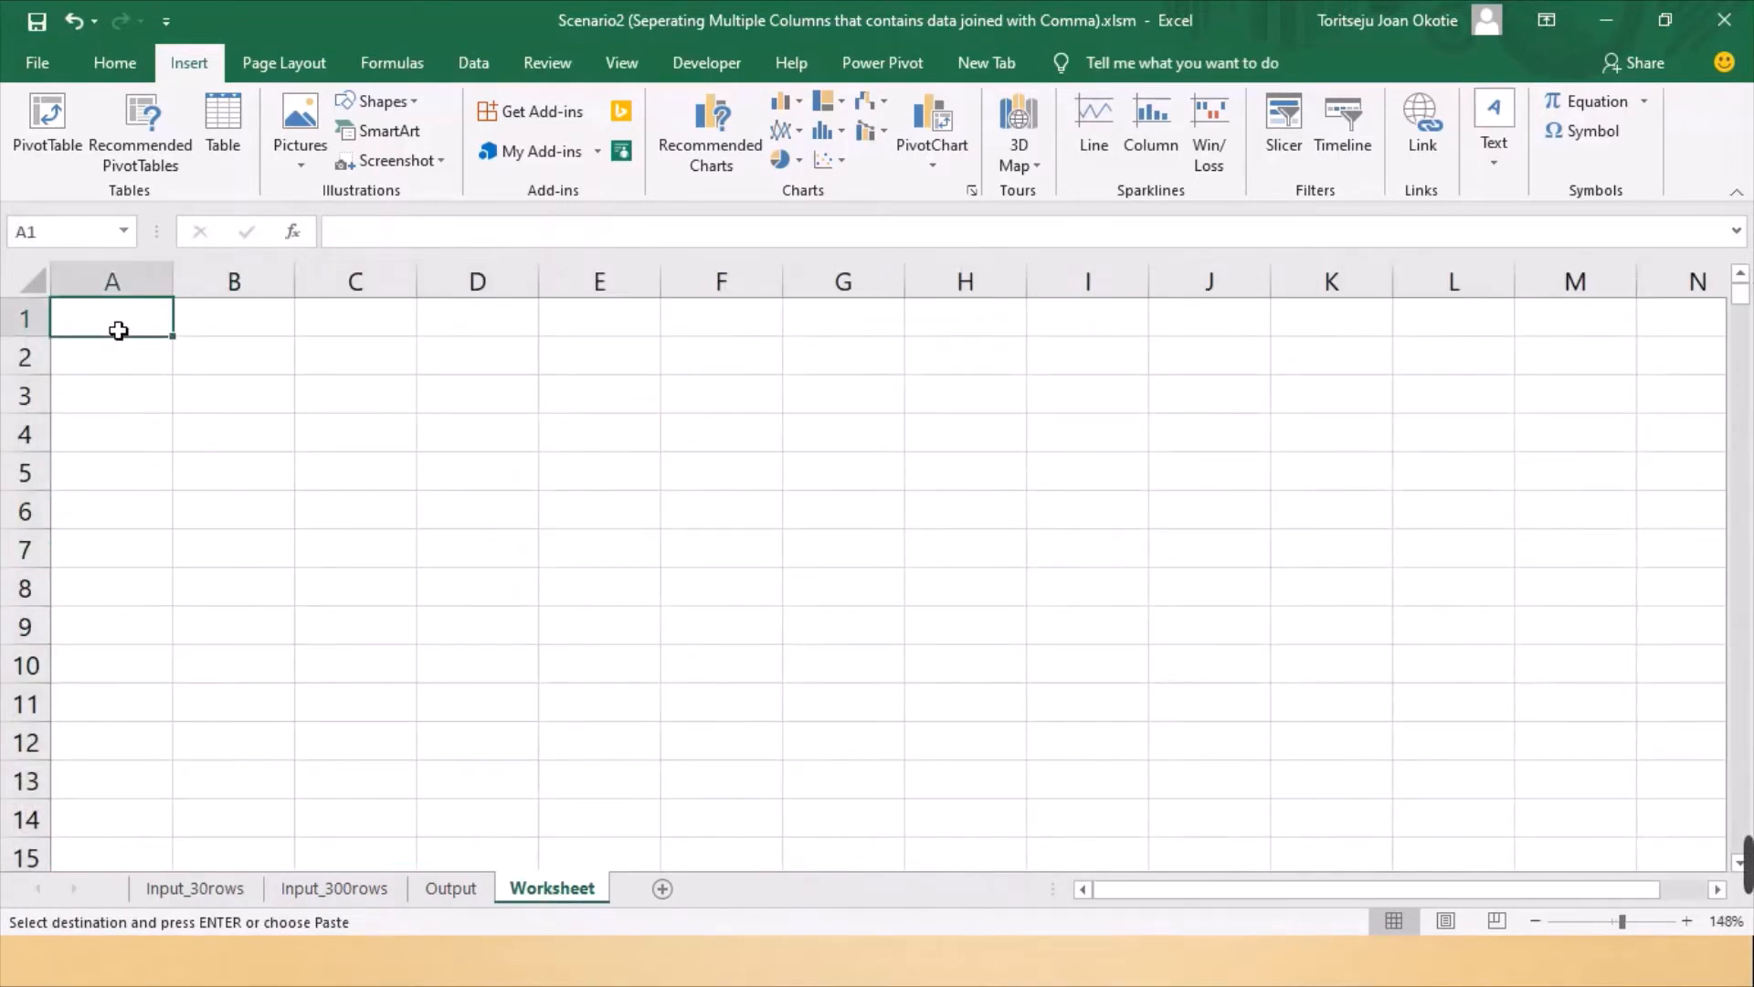
right_click(113, 331)
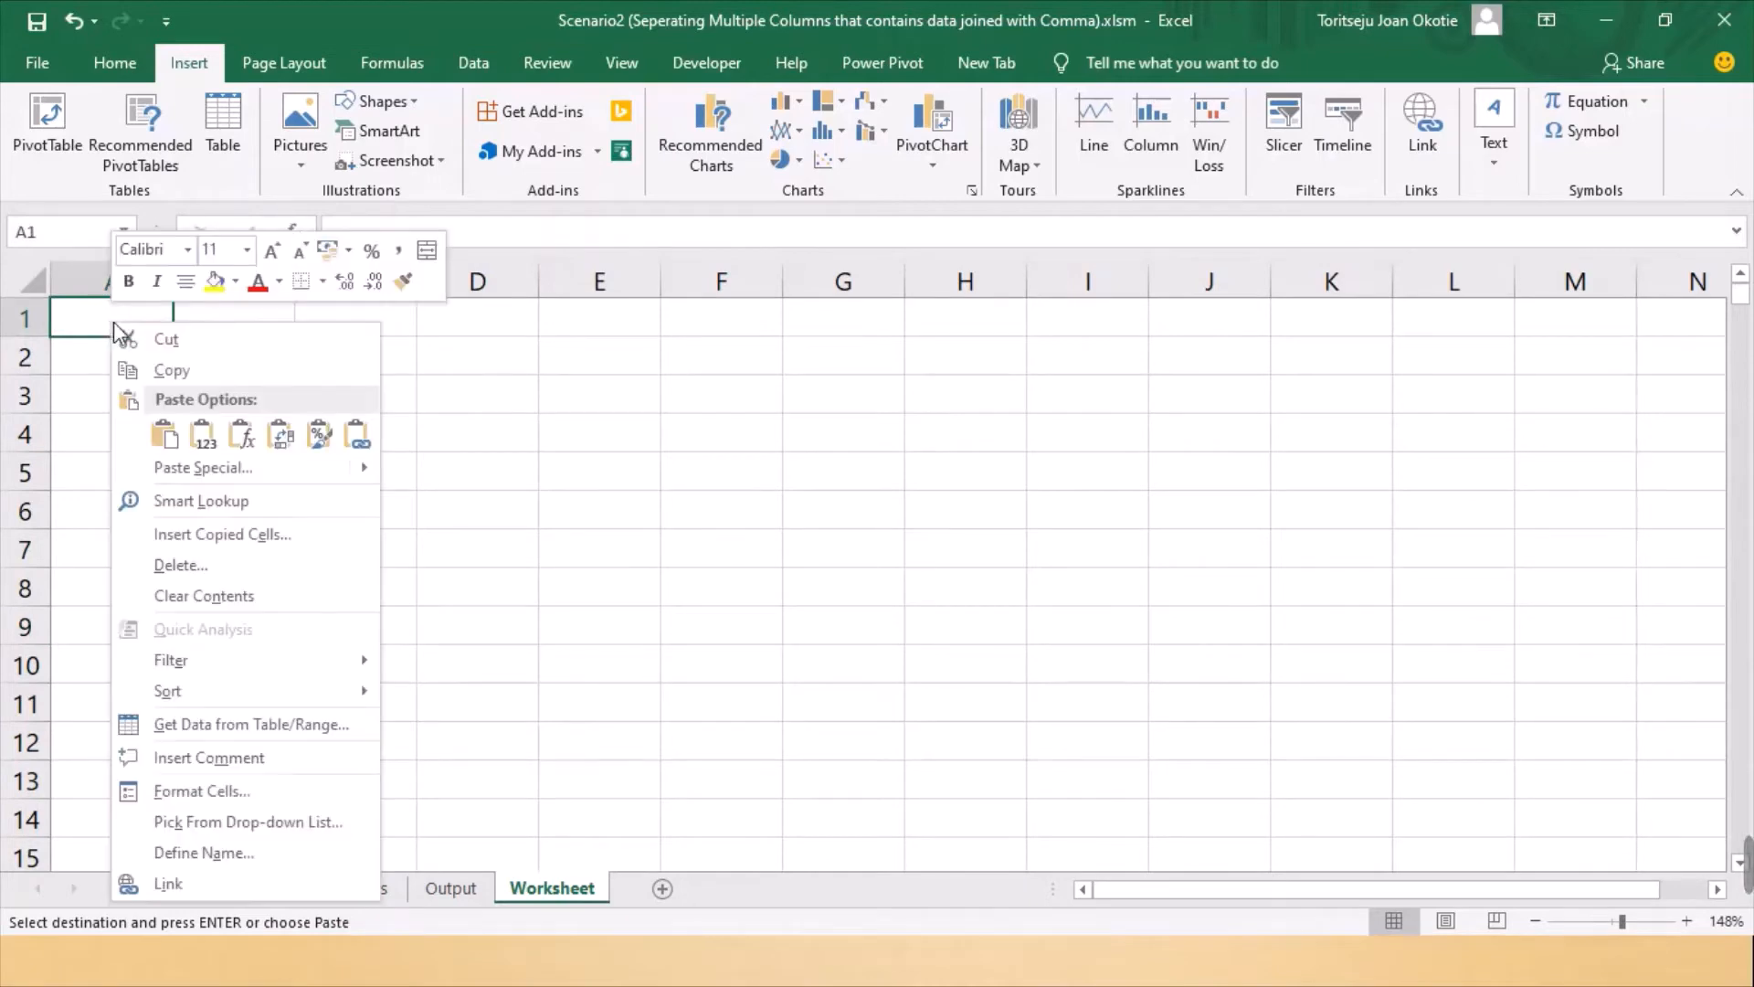
click(204, 436)
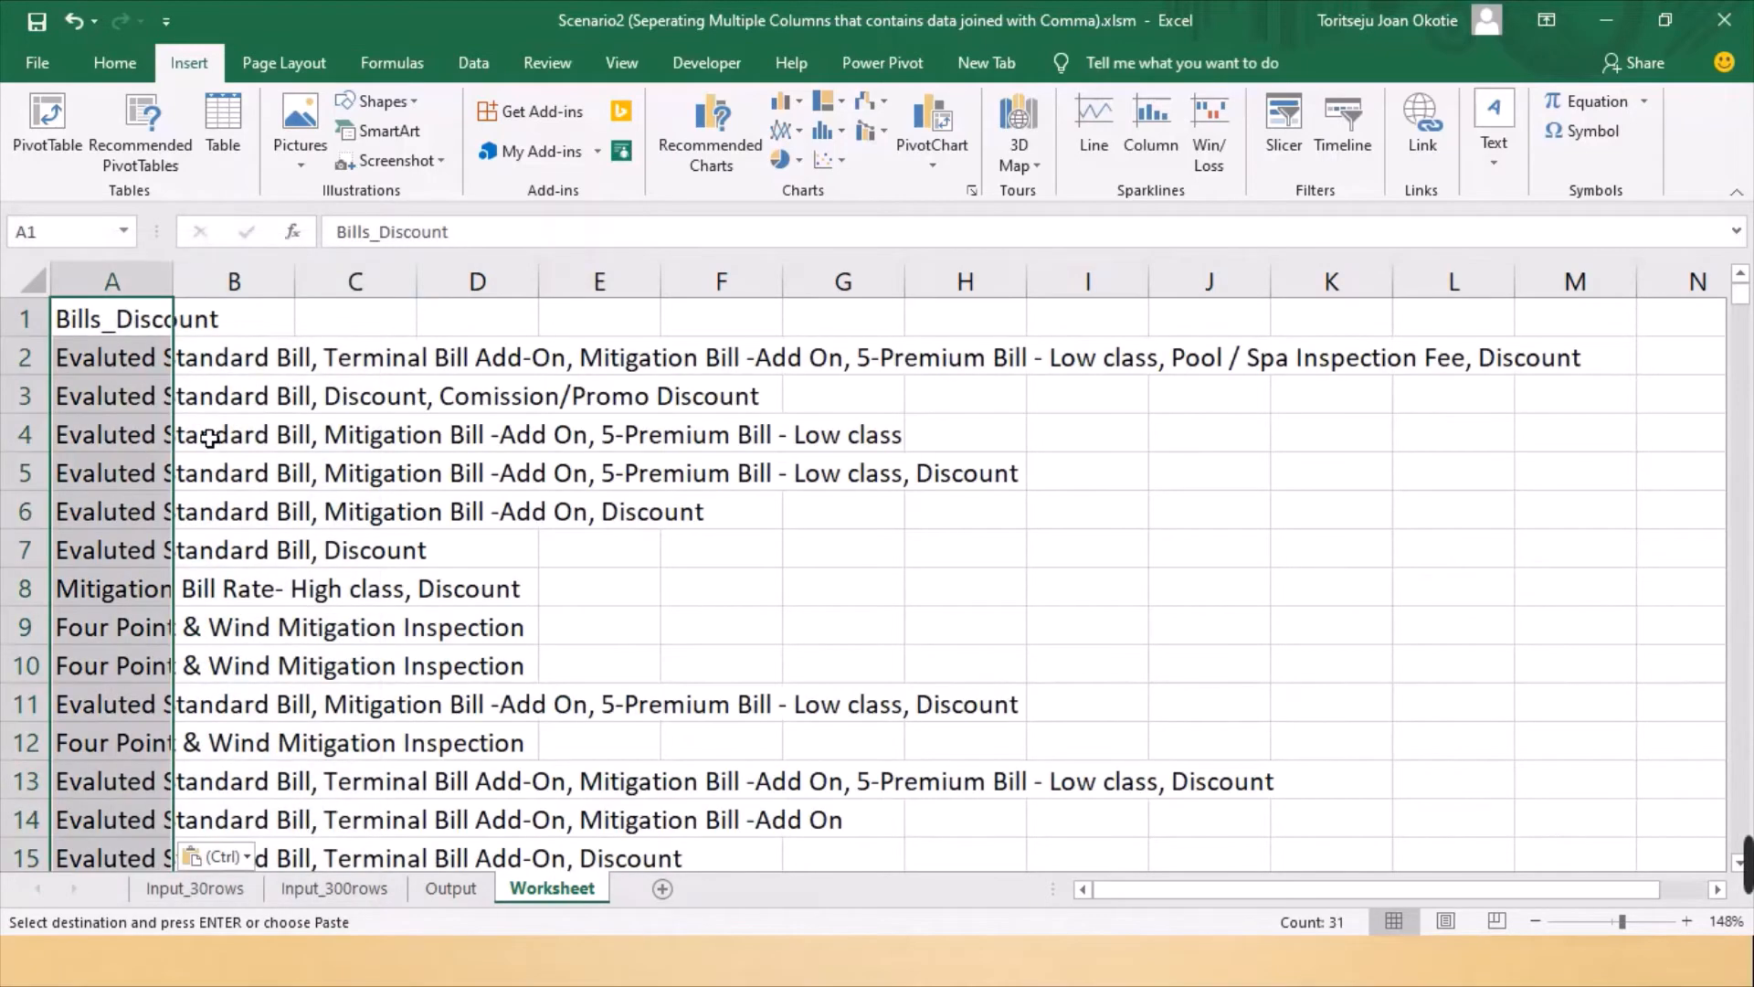
Convert A1:A31 of the Worksheet sheet into a table with headers and load it into the Power Query Editor
click(222, 117)
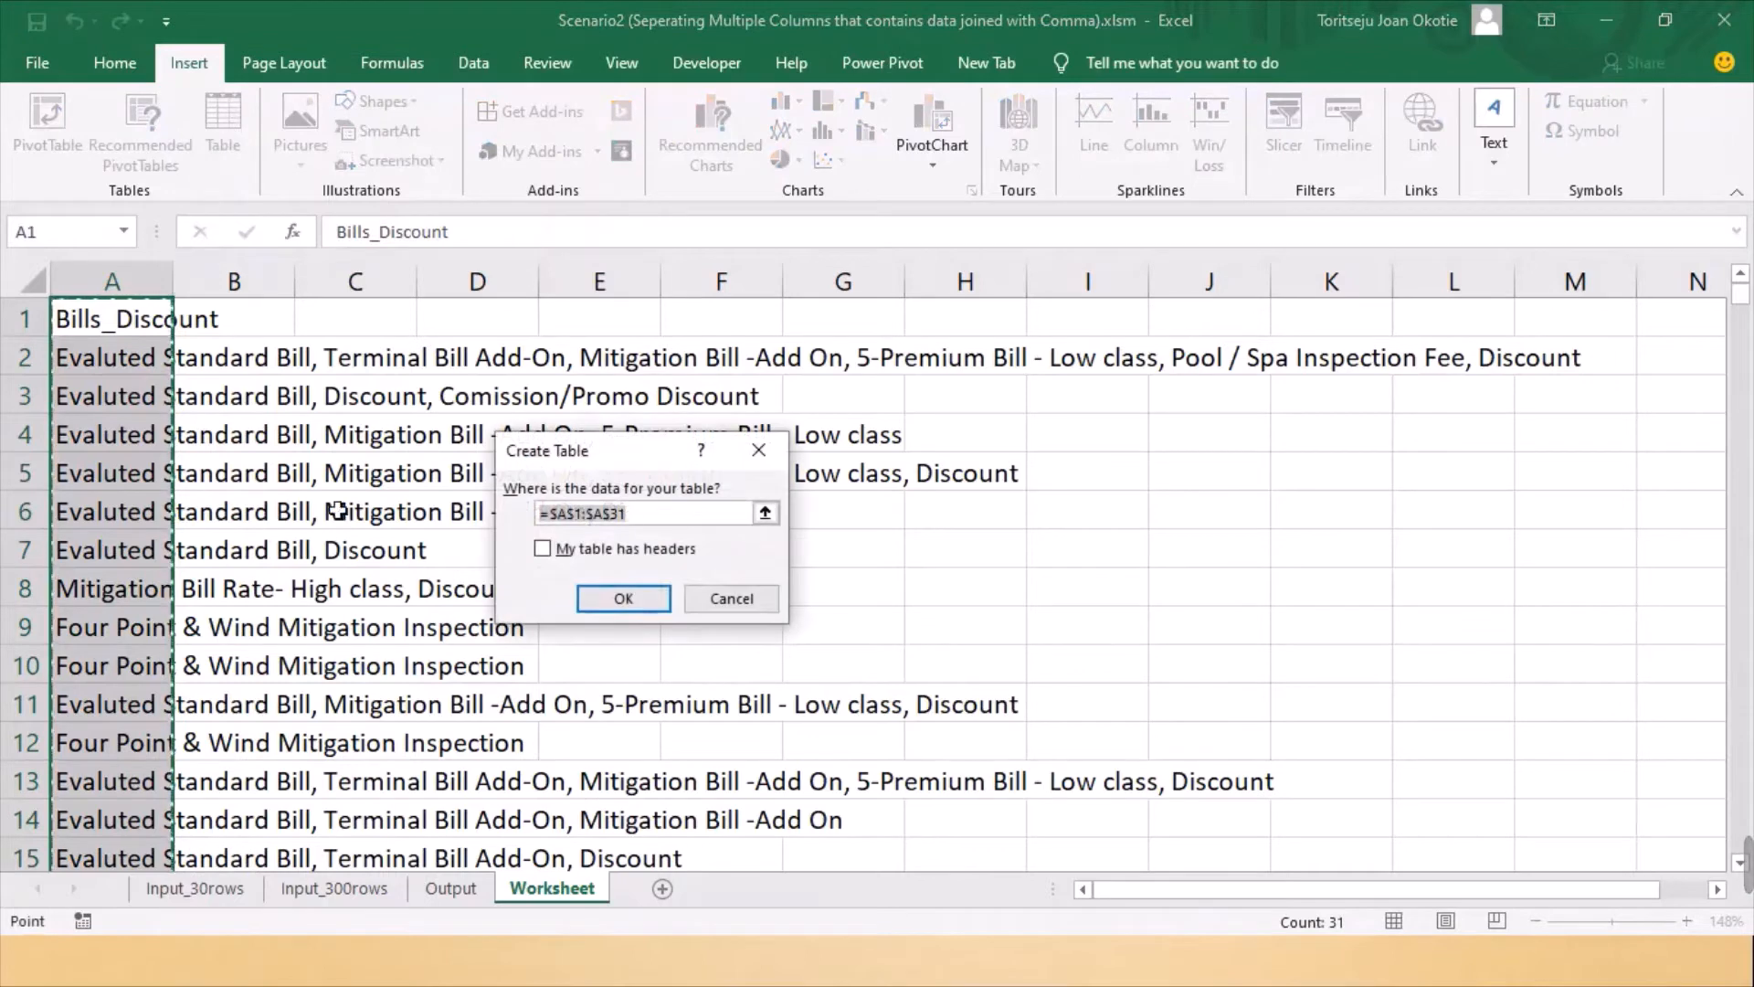
click(542, 549)
click(622, 599)
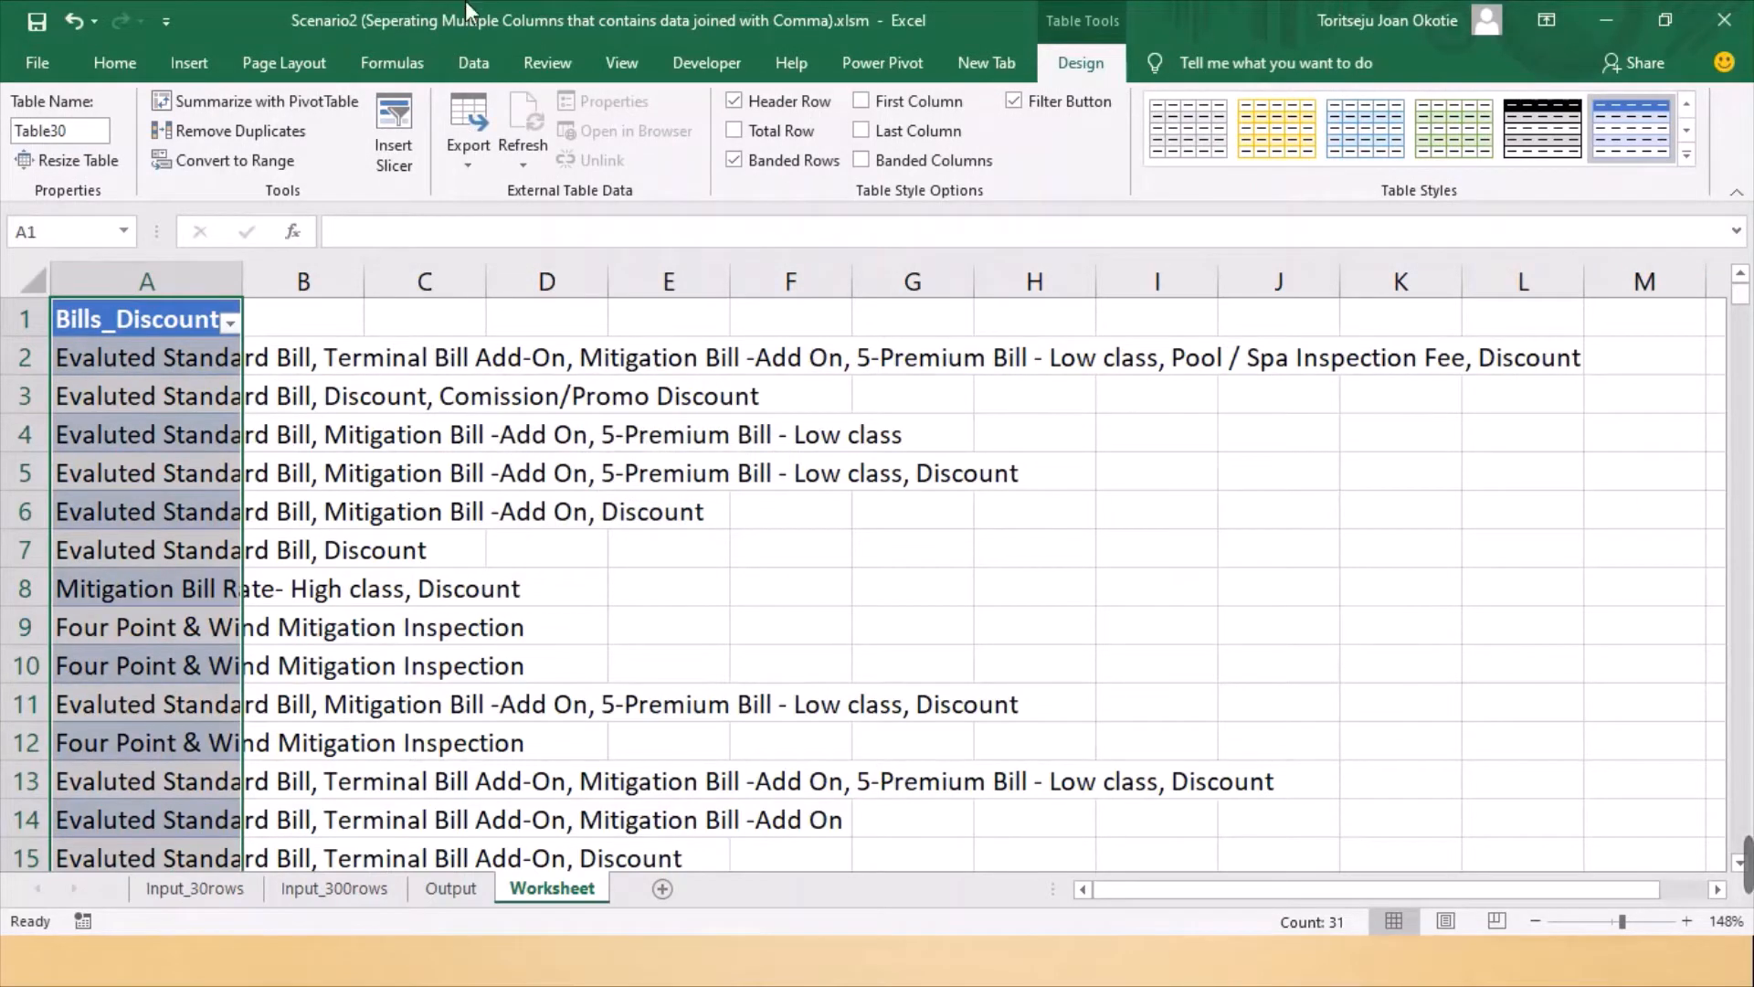
click(471, 64)
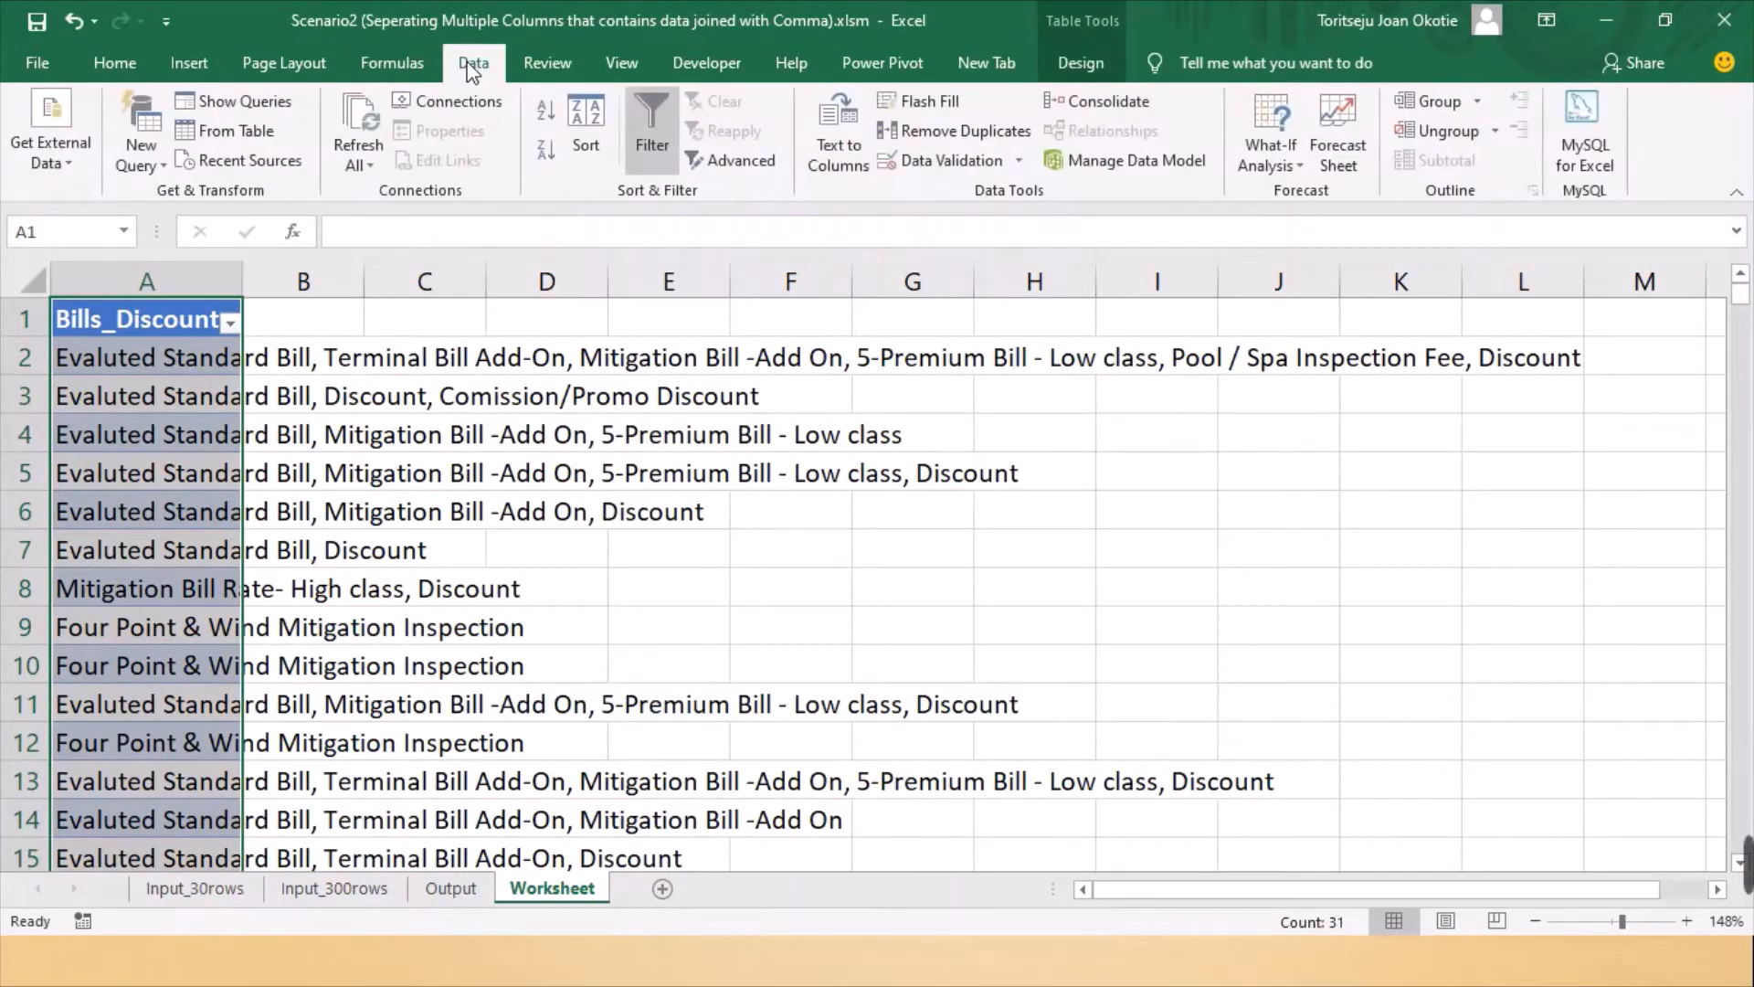
click(219, 137)
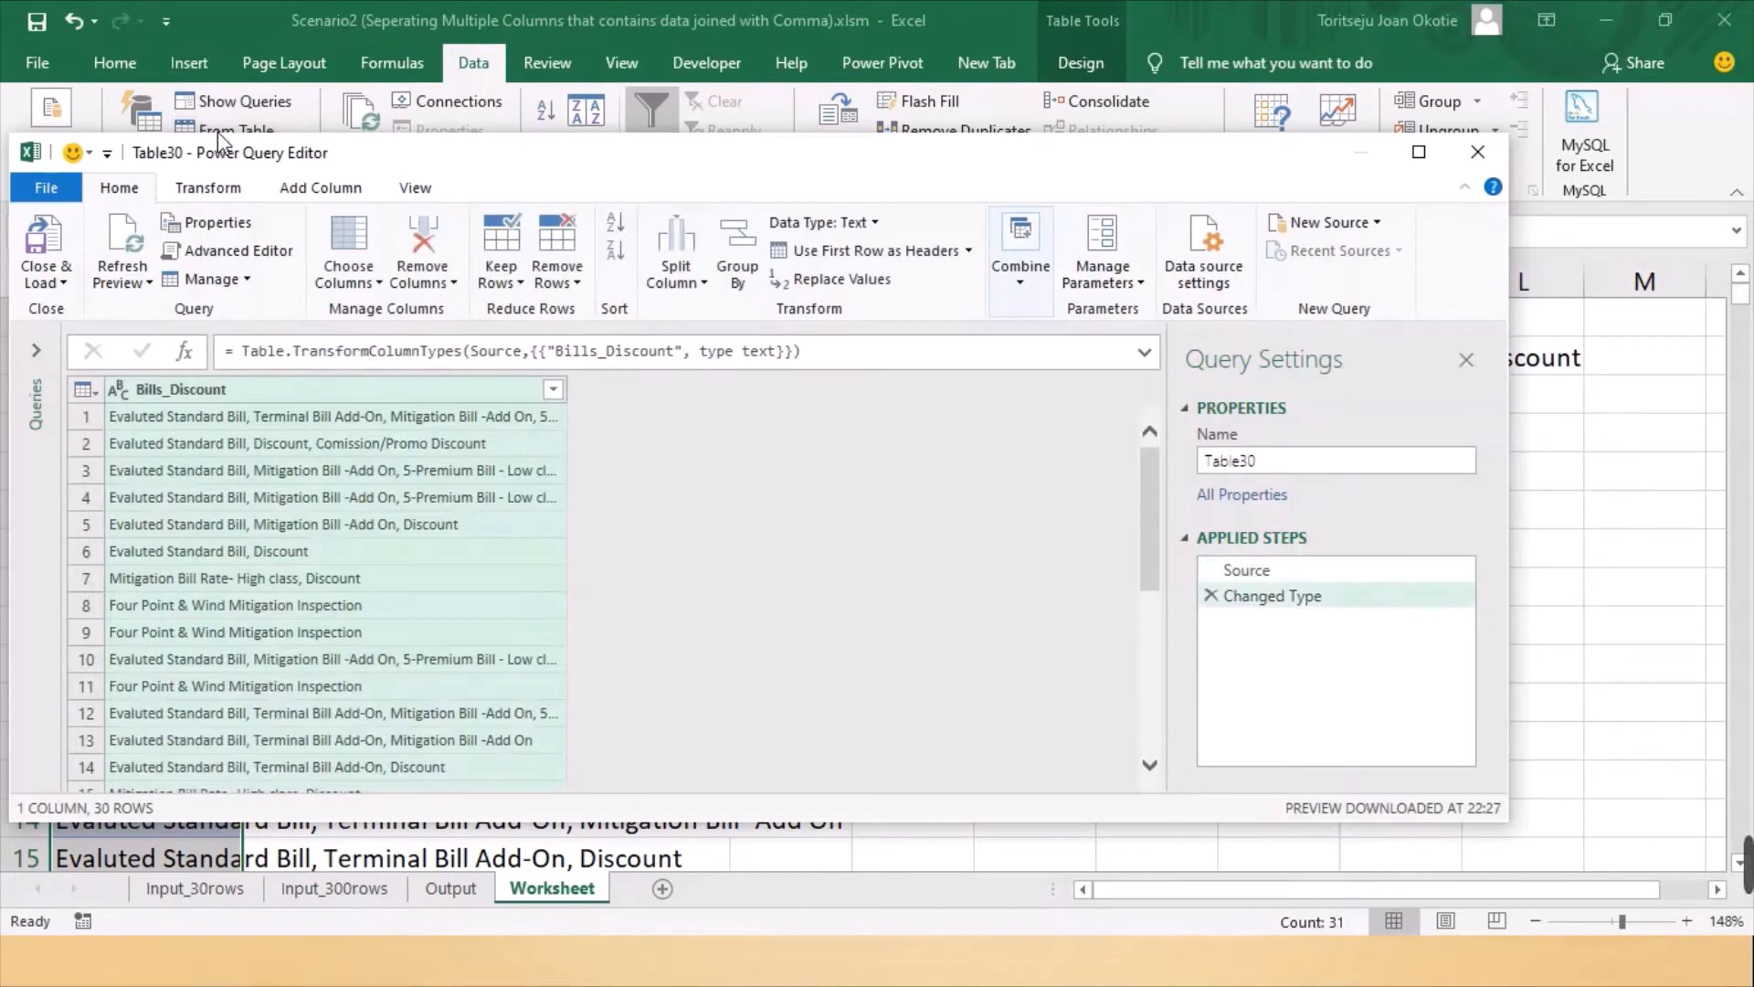
Split the Bills_Discount column by the comma delimiter at each occurrence, into rows rather than columns
click(690, 291)
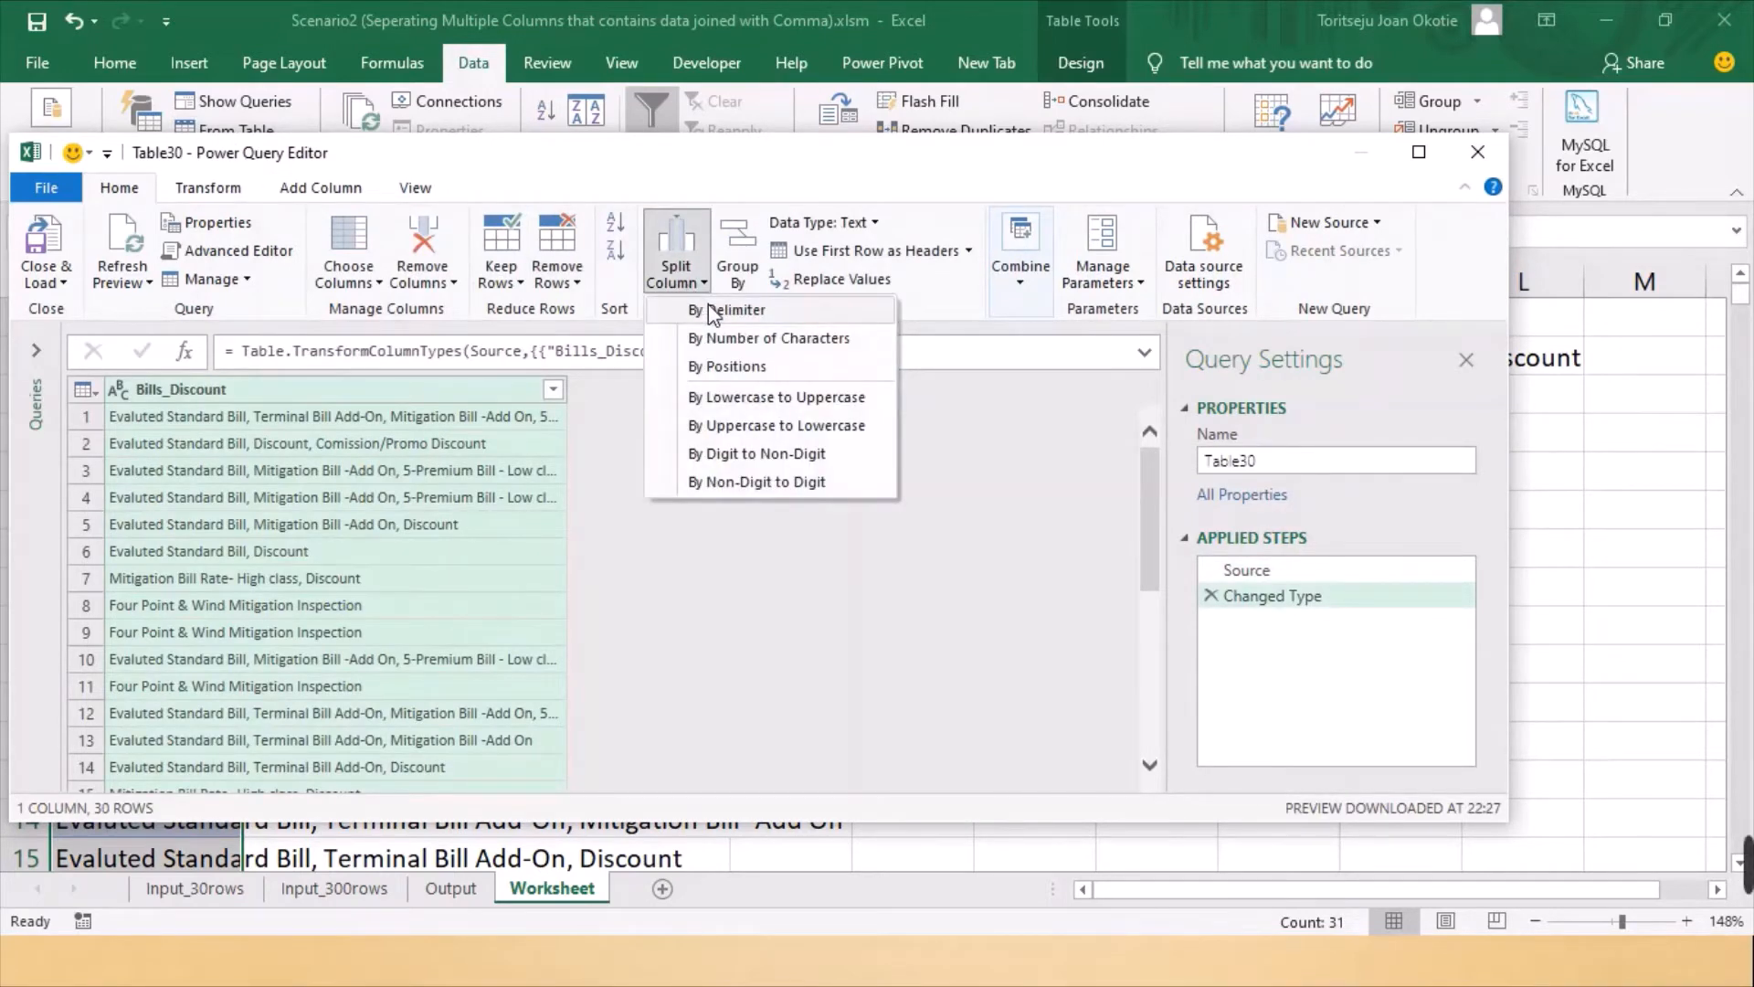
click(709, 316)
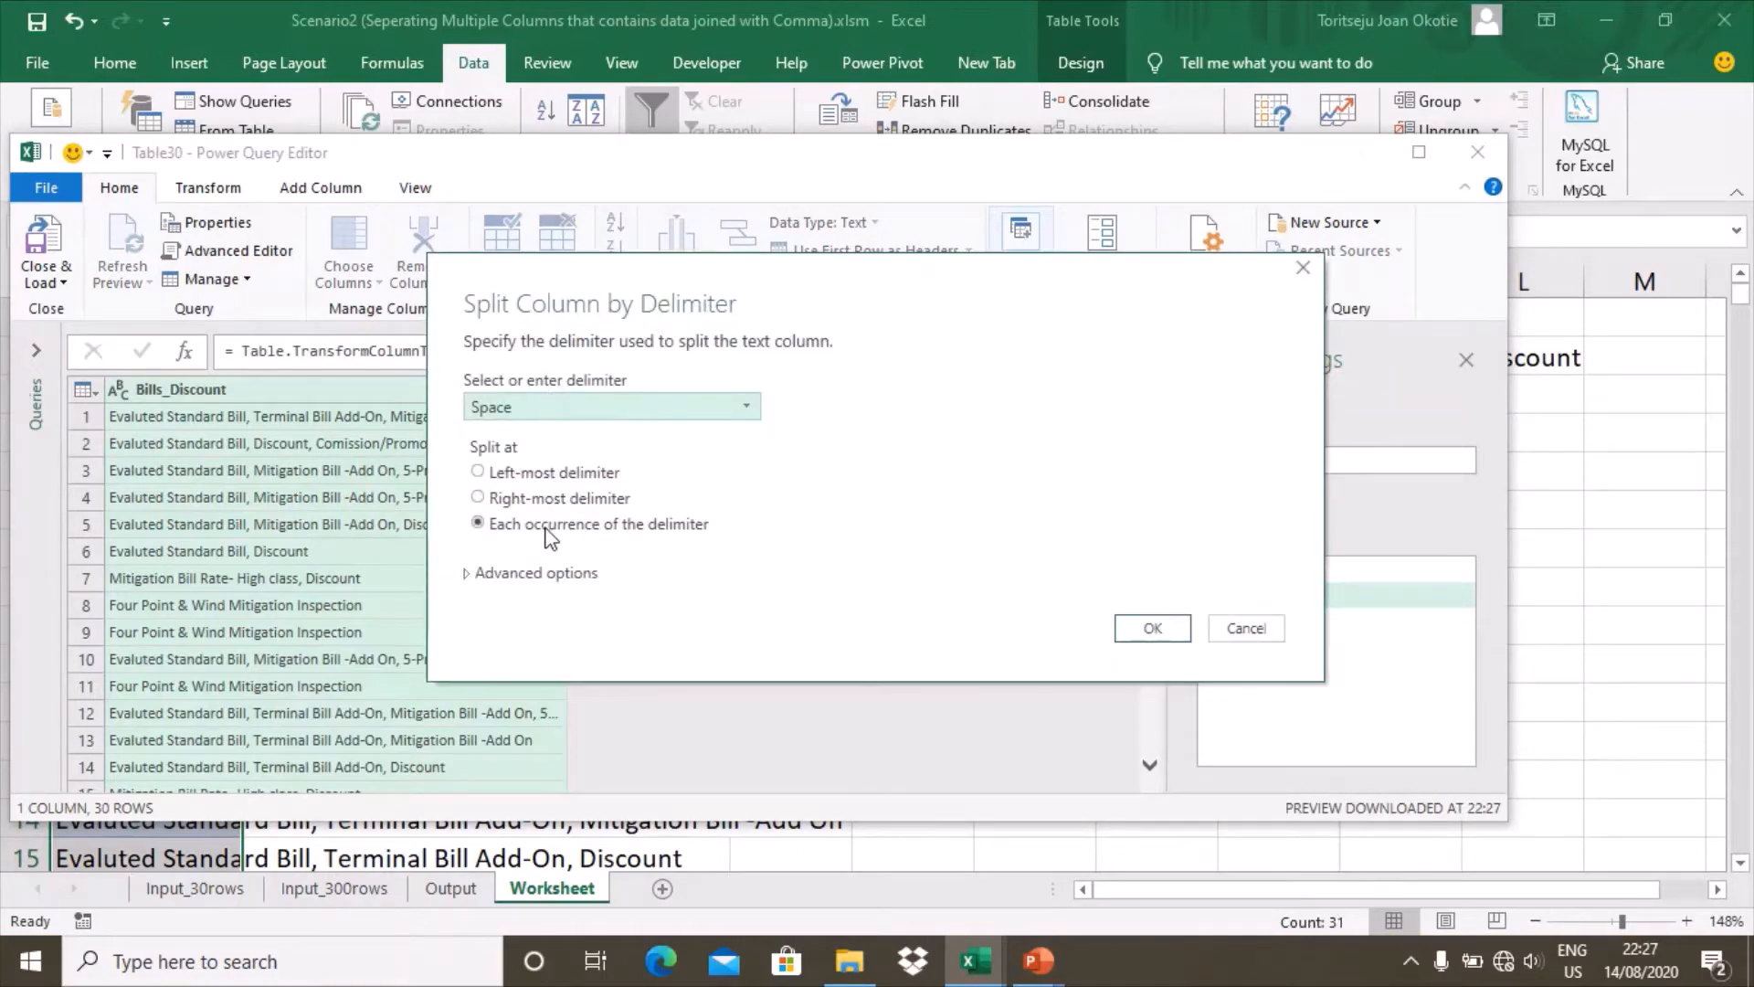
click(738, 412)
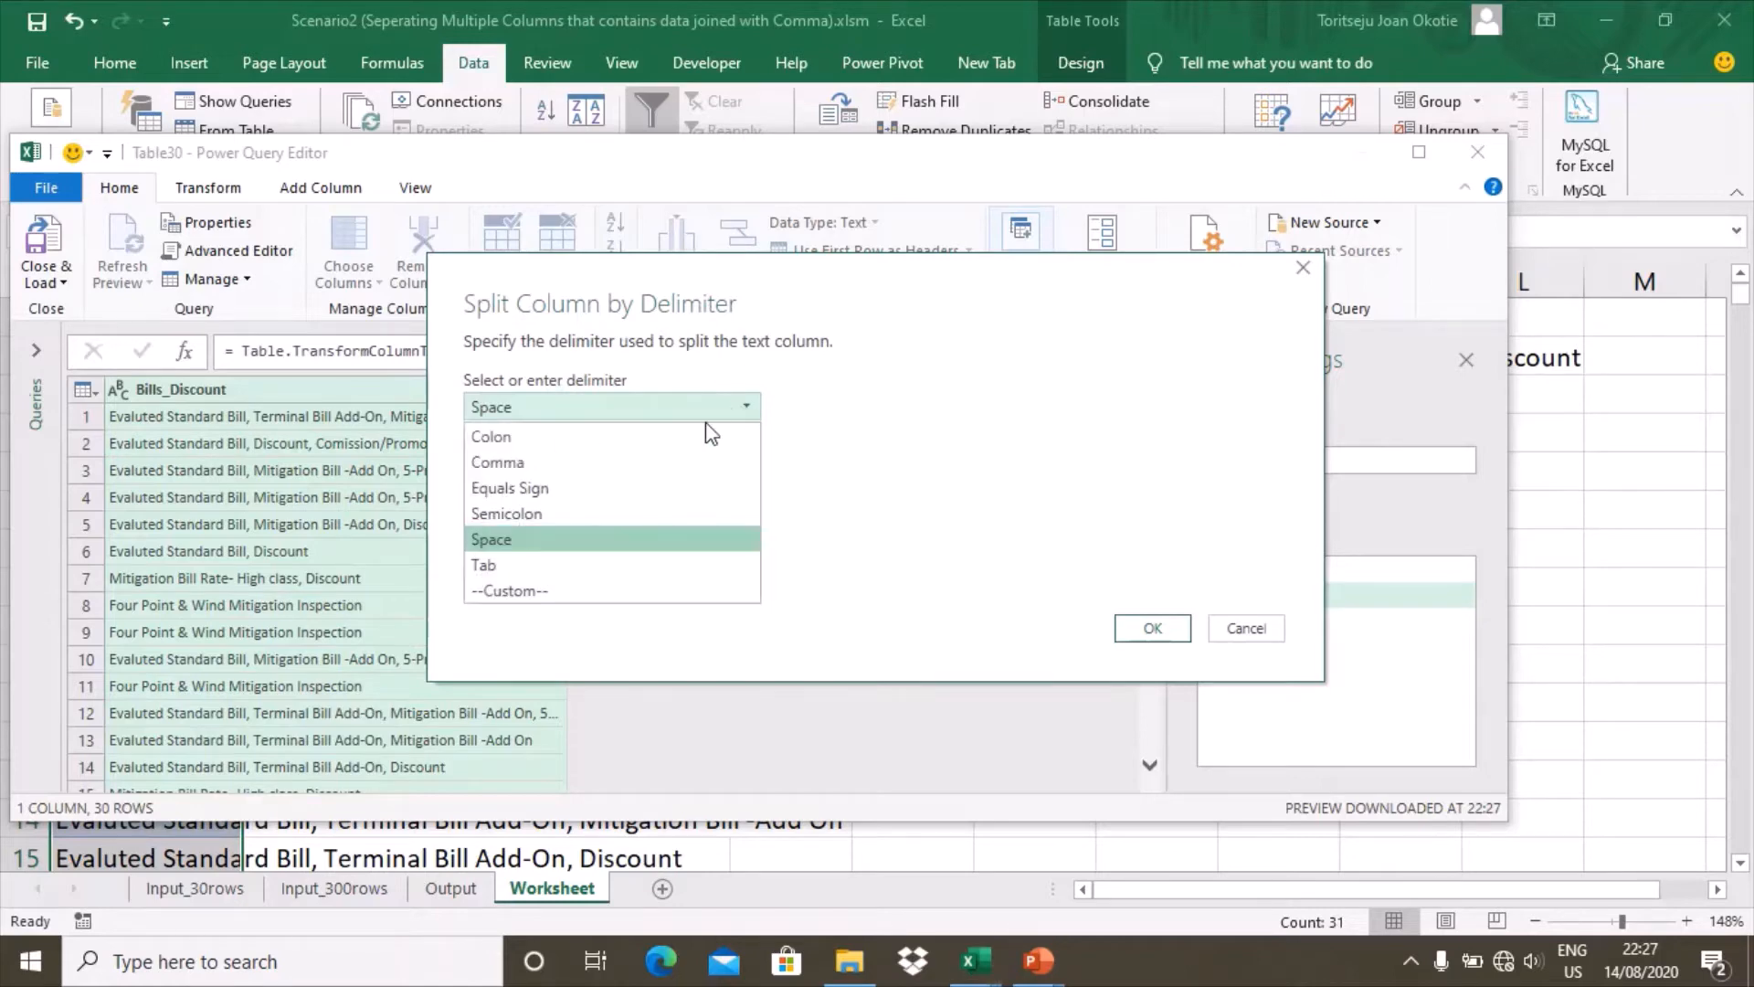
click(653, 464)
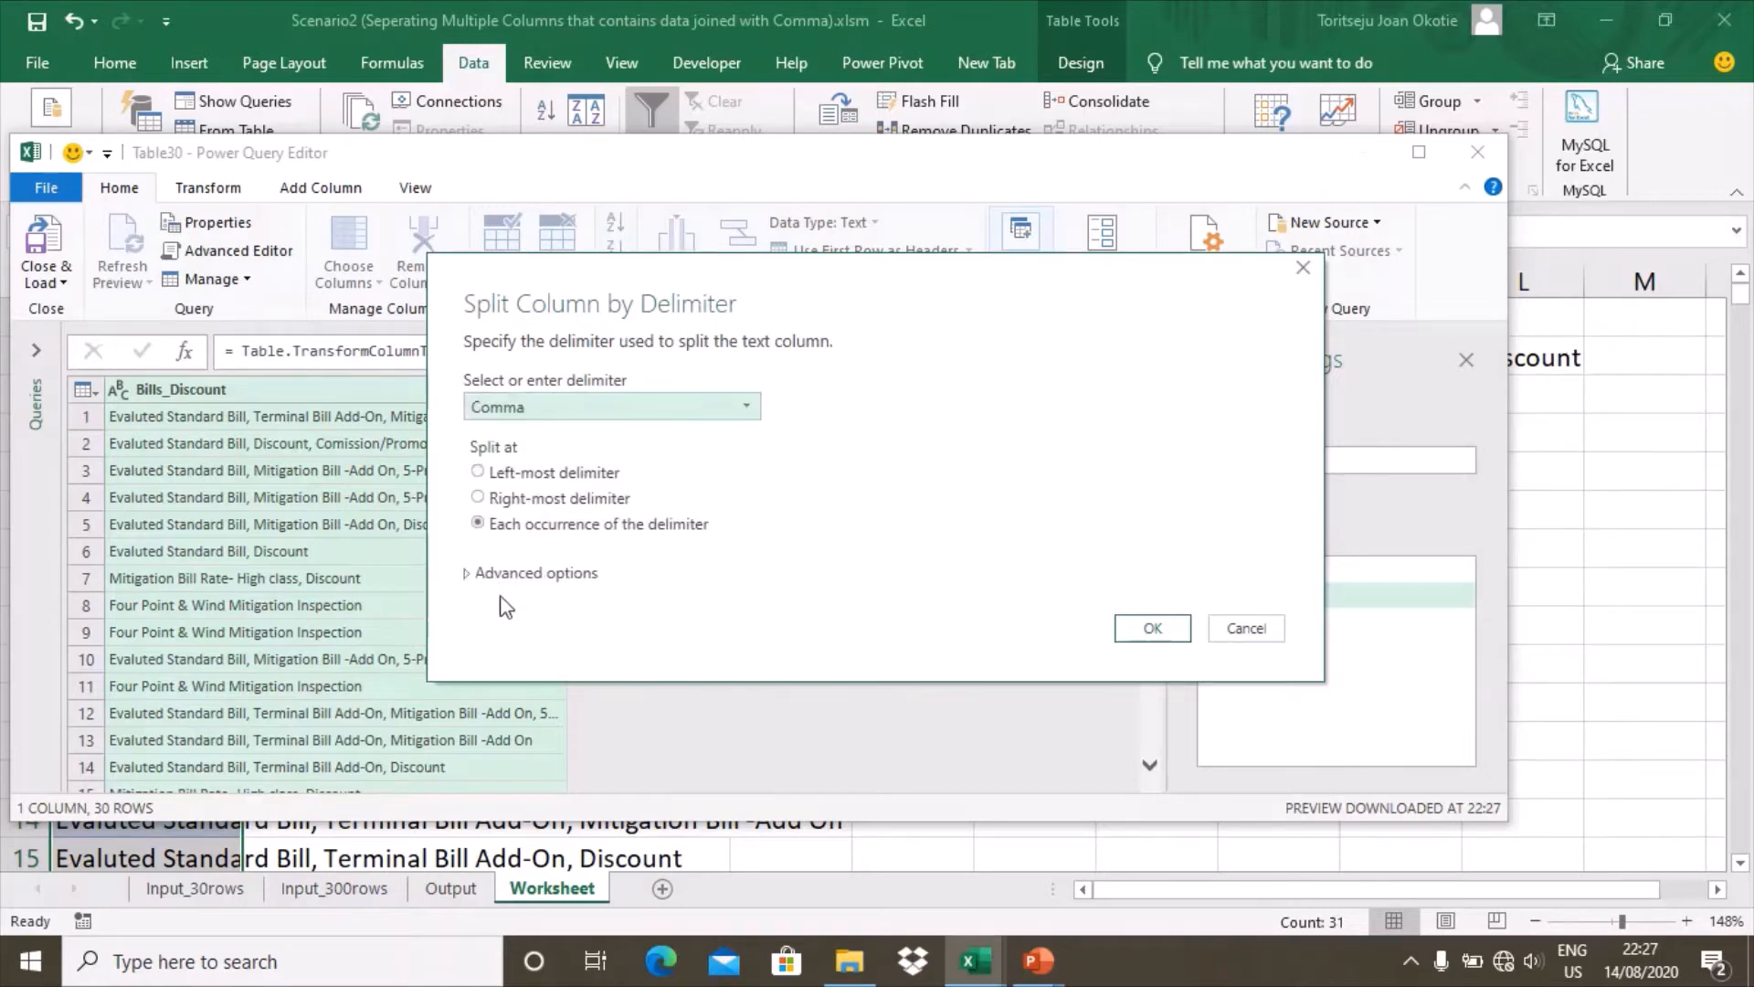
click(480, 578)
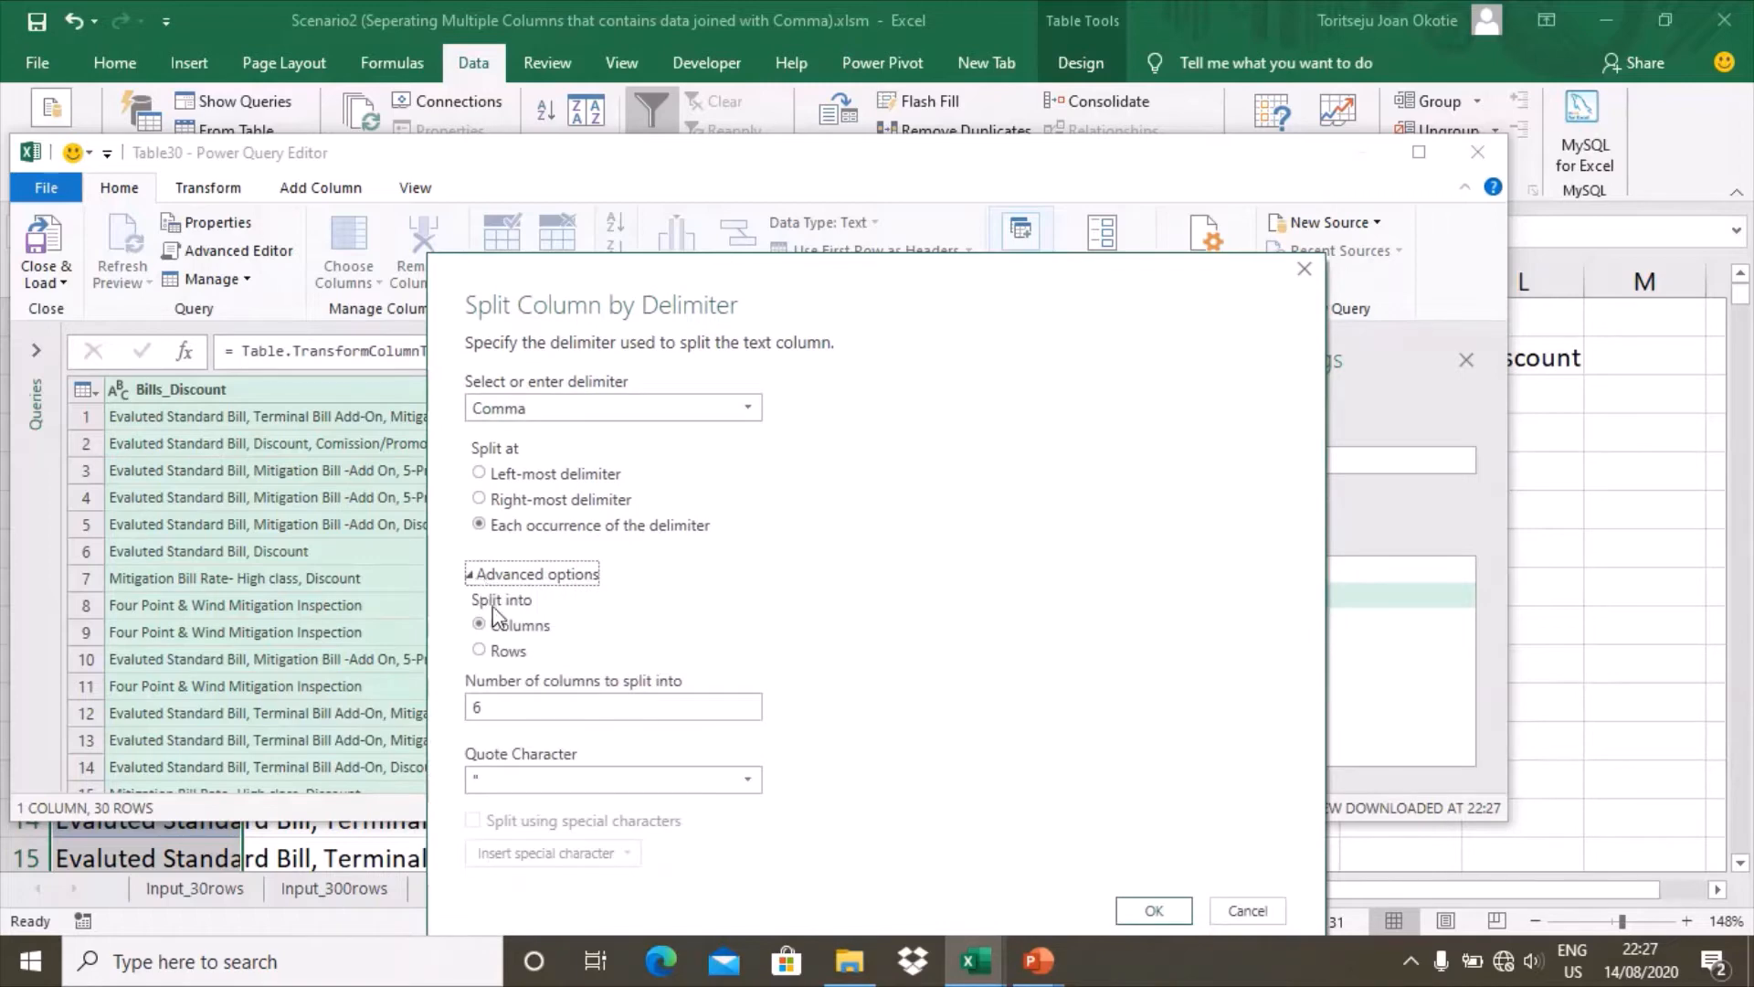
click(484, 656)
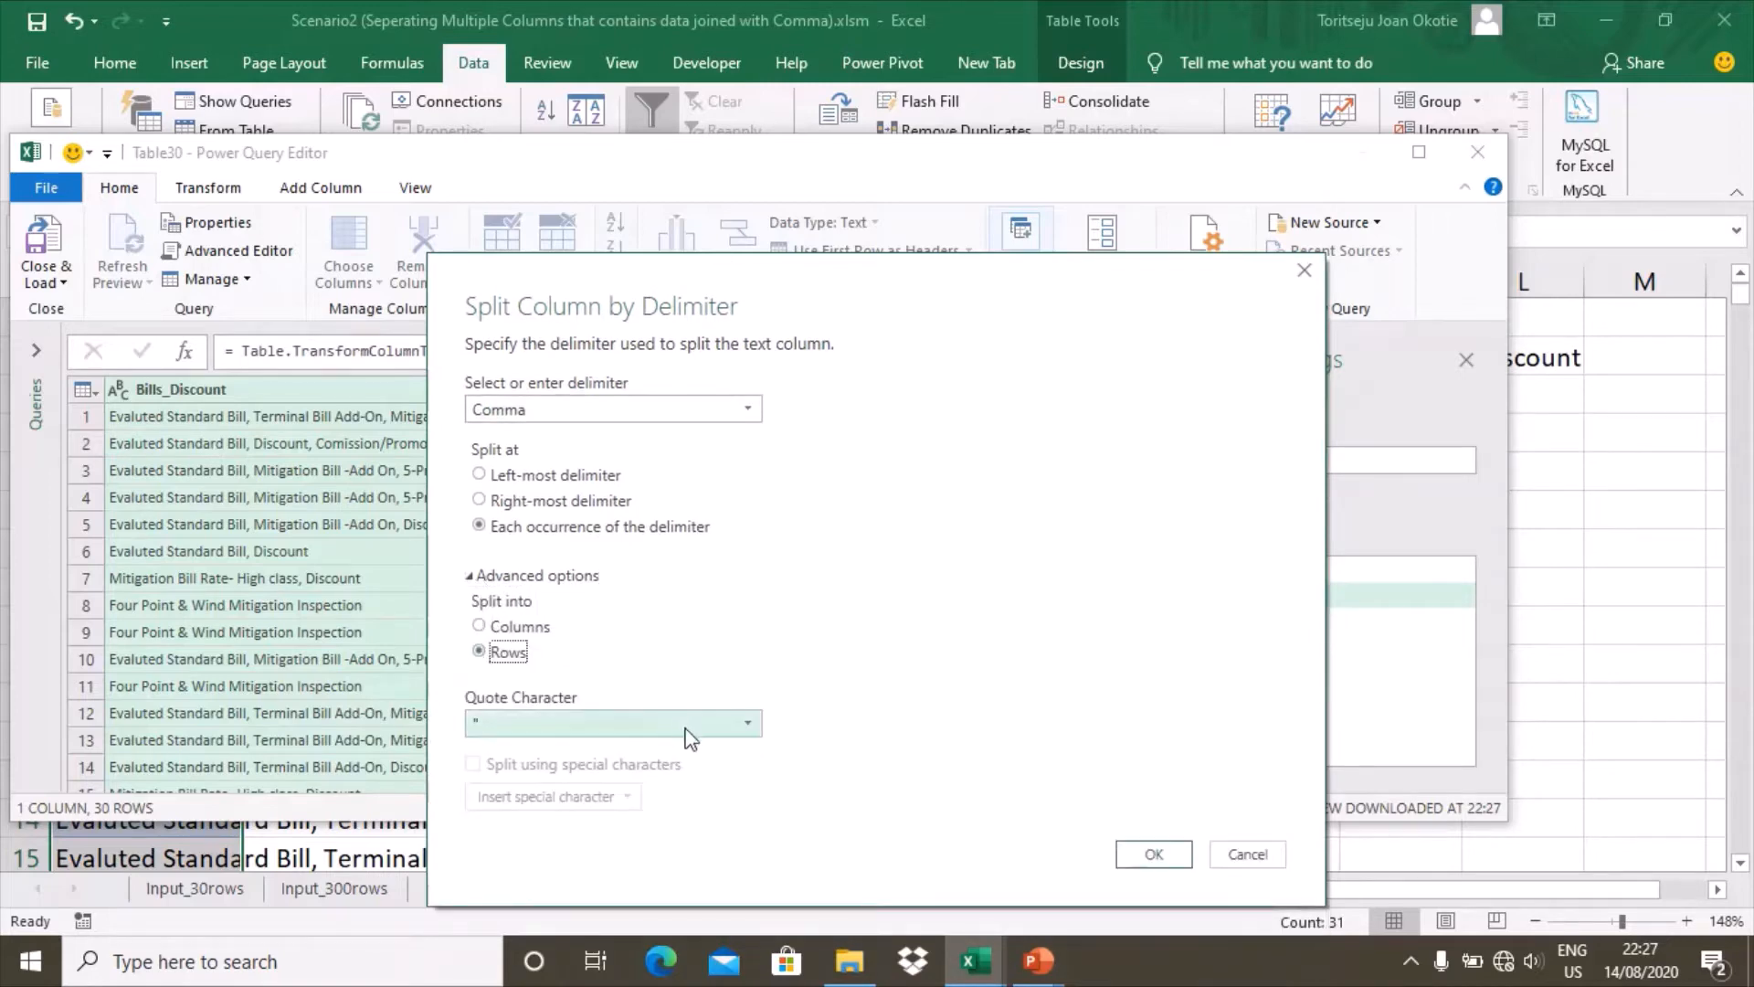
click(751, 731)
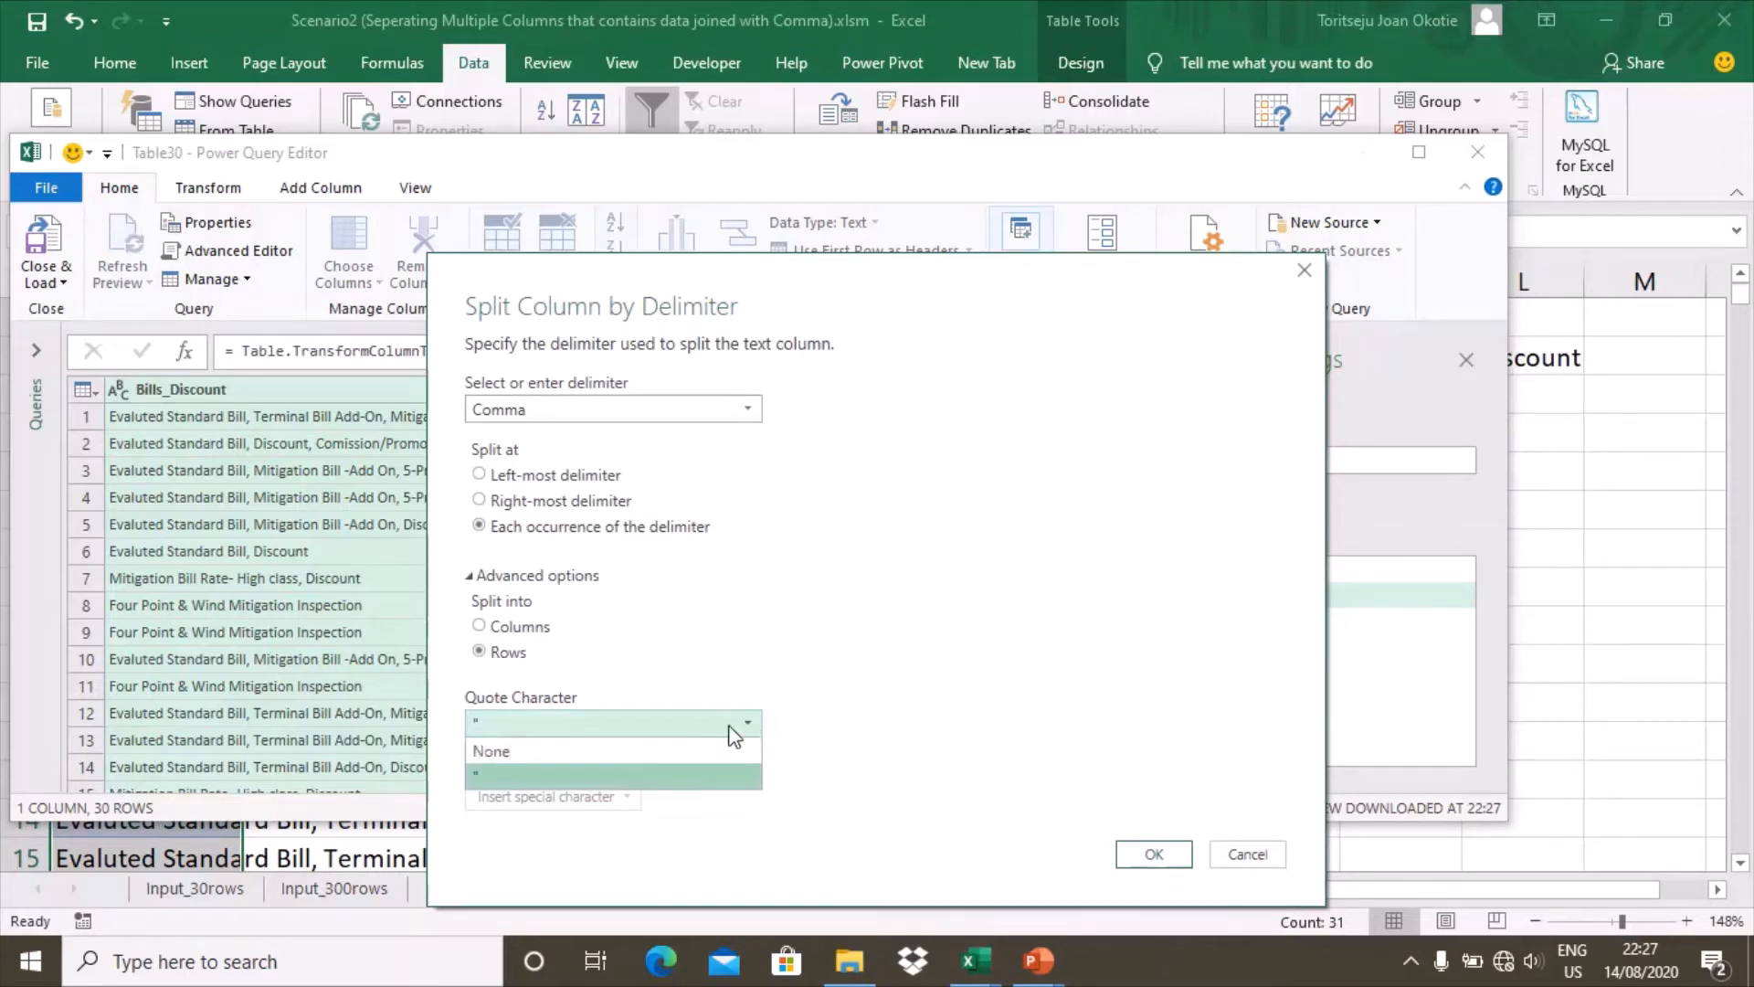
click(687, 752)
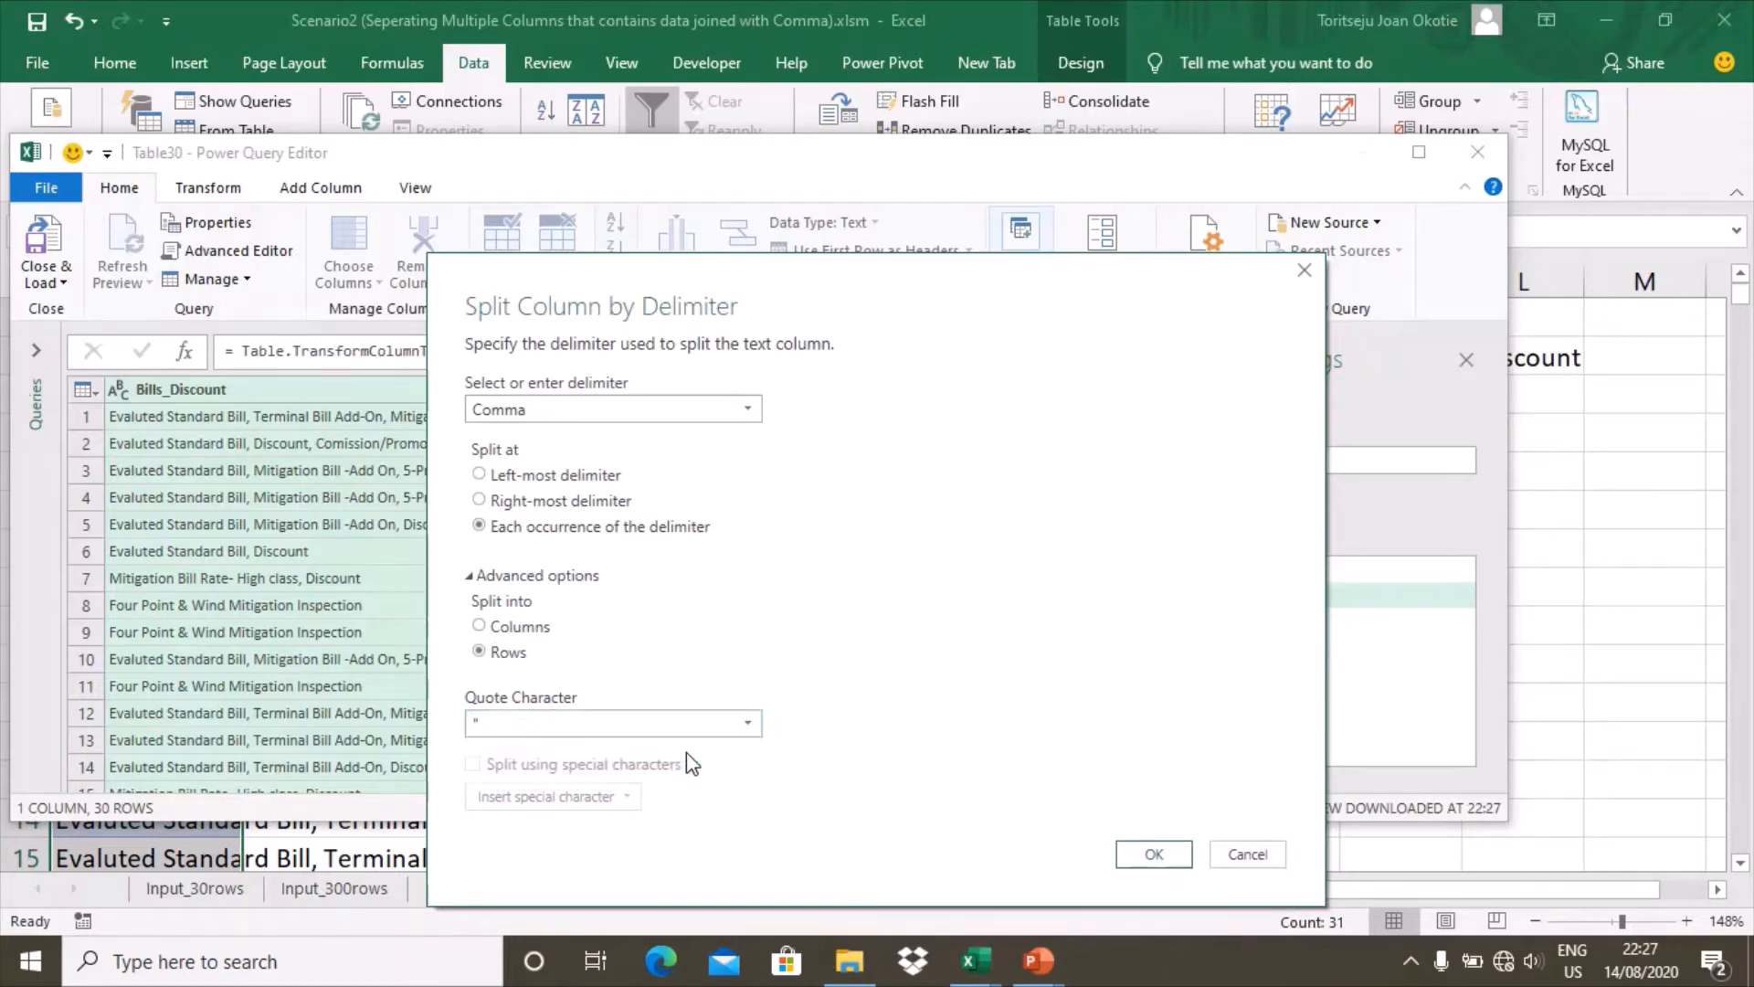
click(1153, 853)
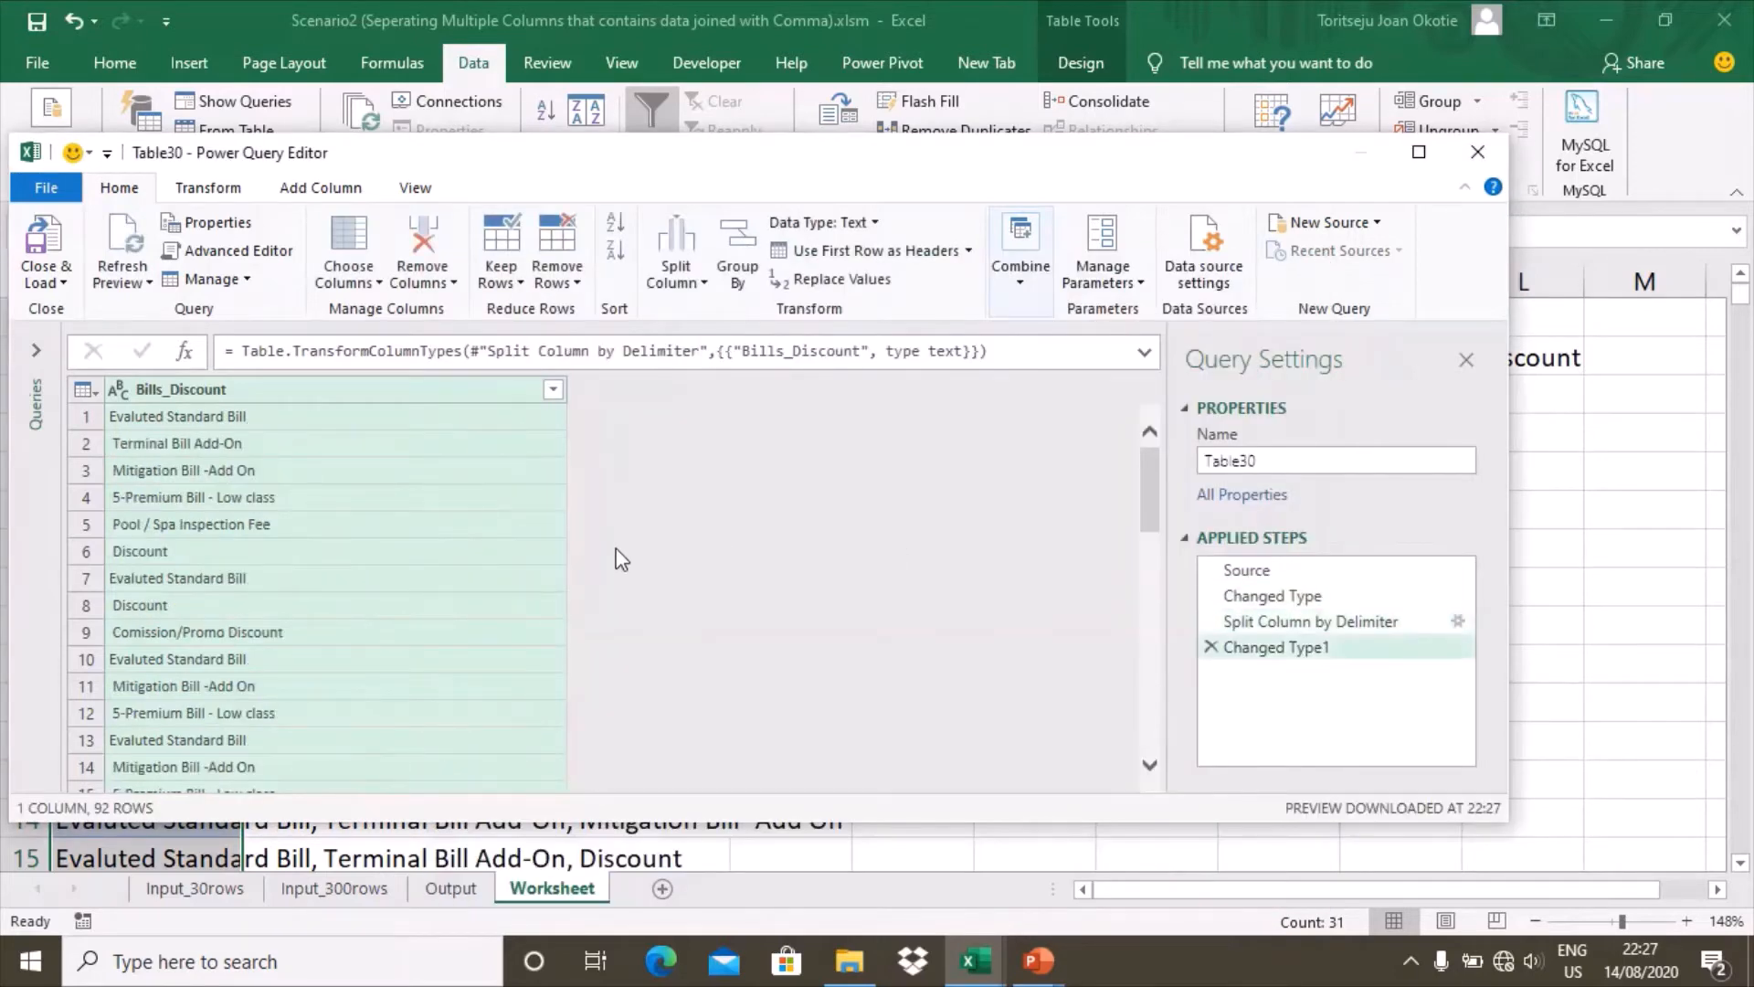
Close the query editor and load the result as a table in the existing worksheet at cell H1
click(44, 276)
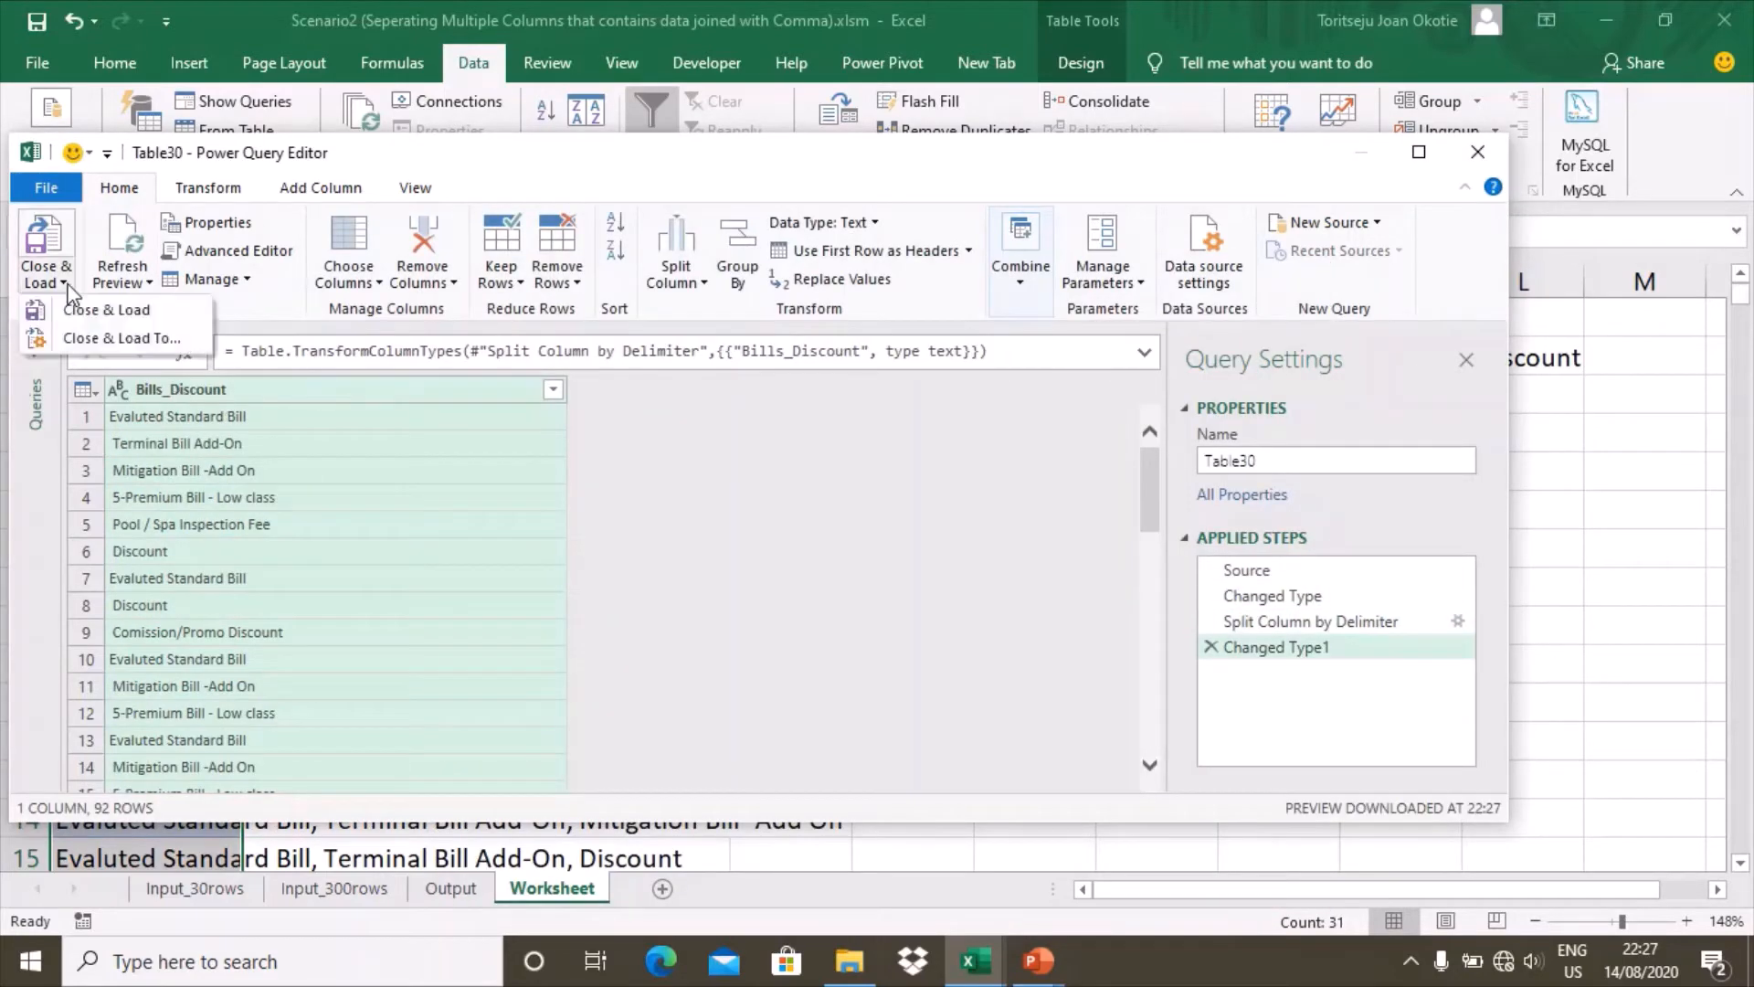
click(96, 336)
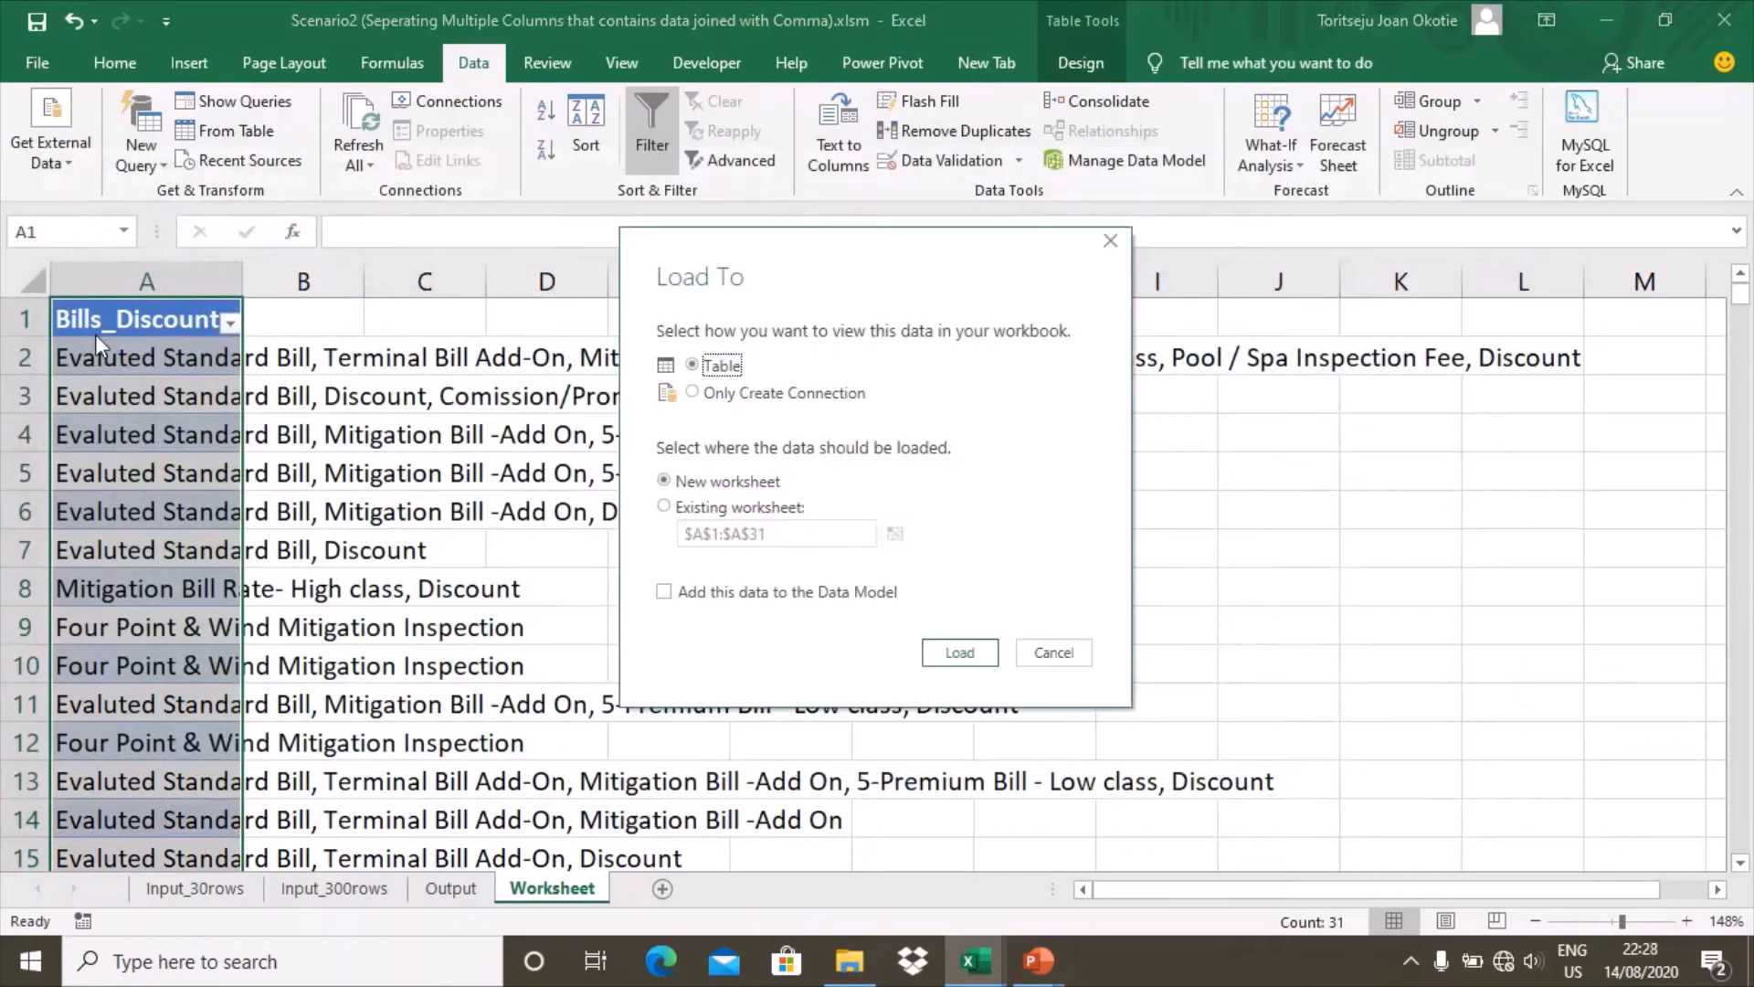
click(664, 508)
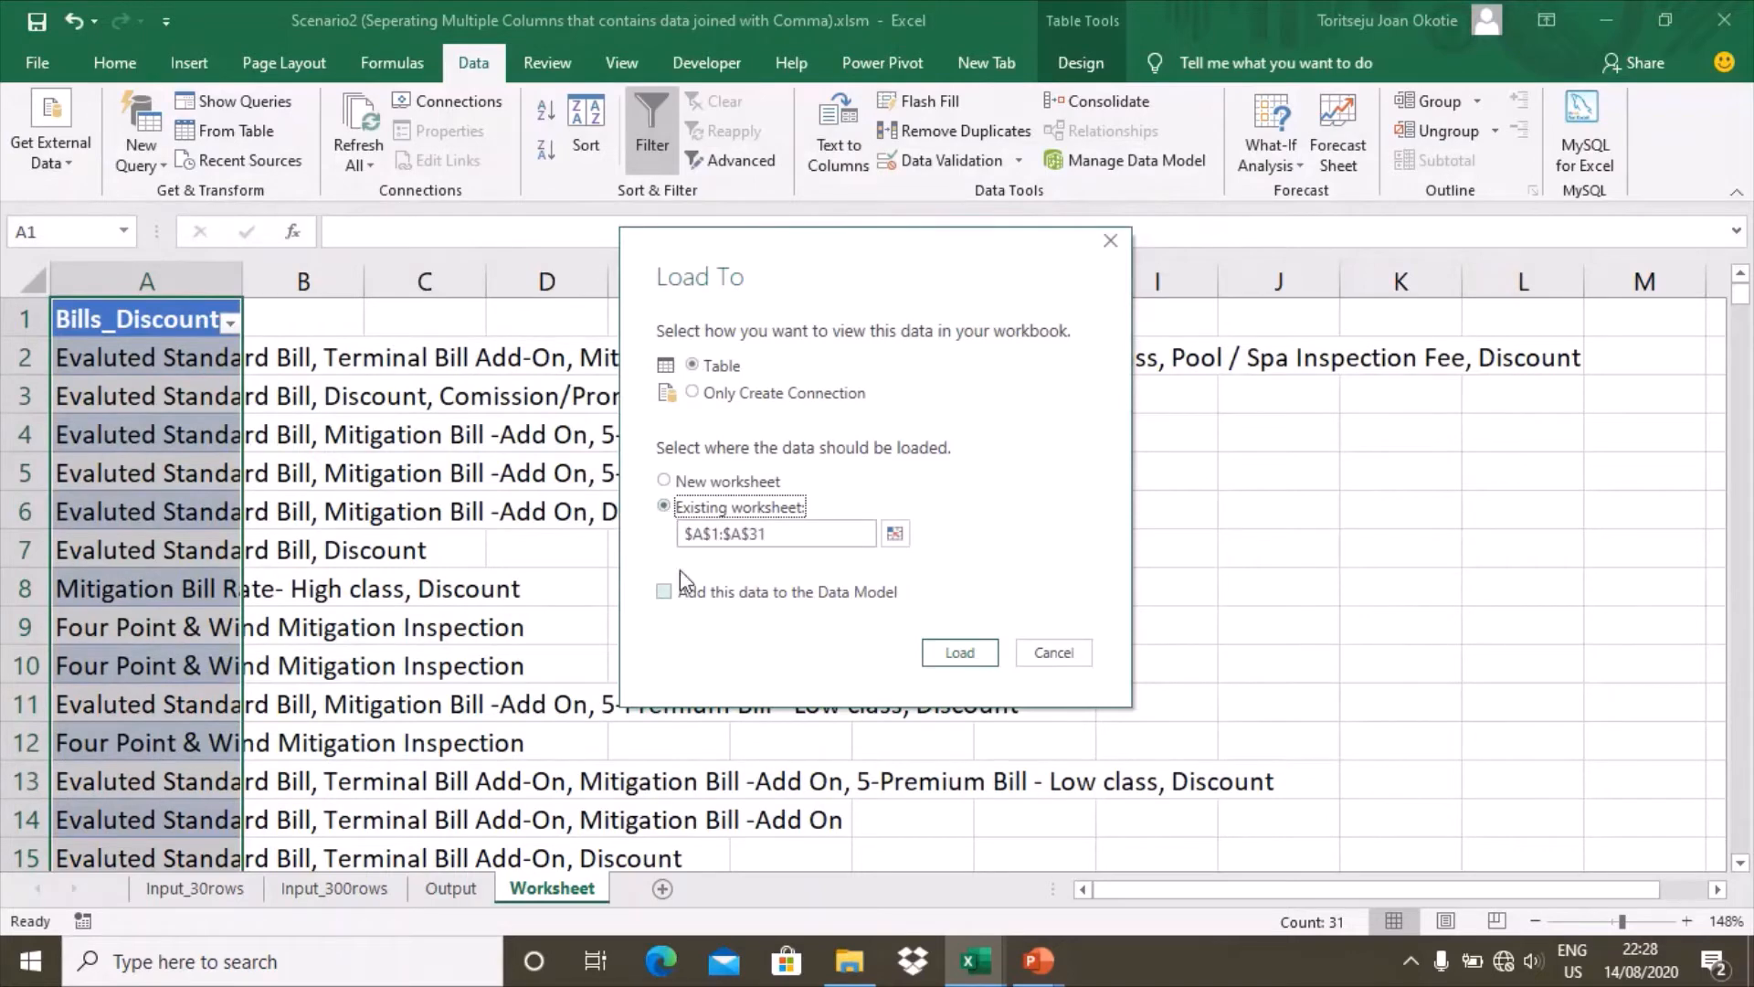
click(894, 534)
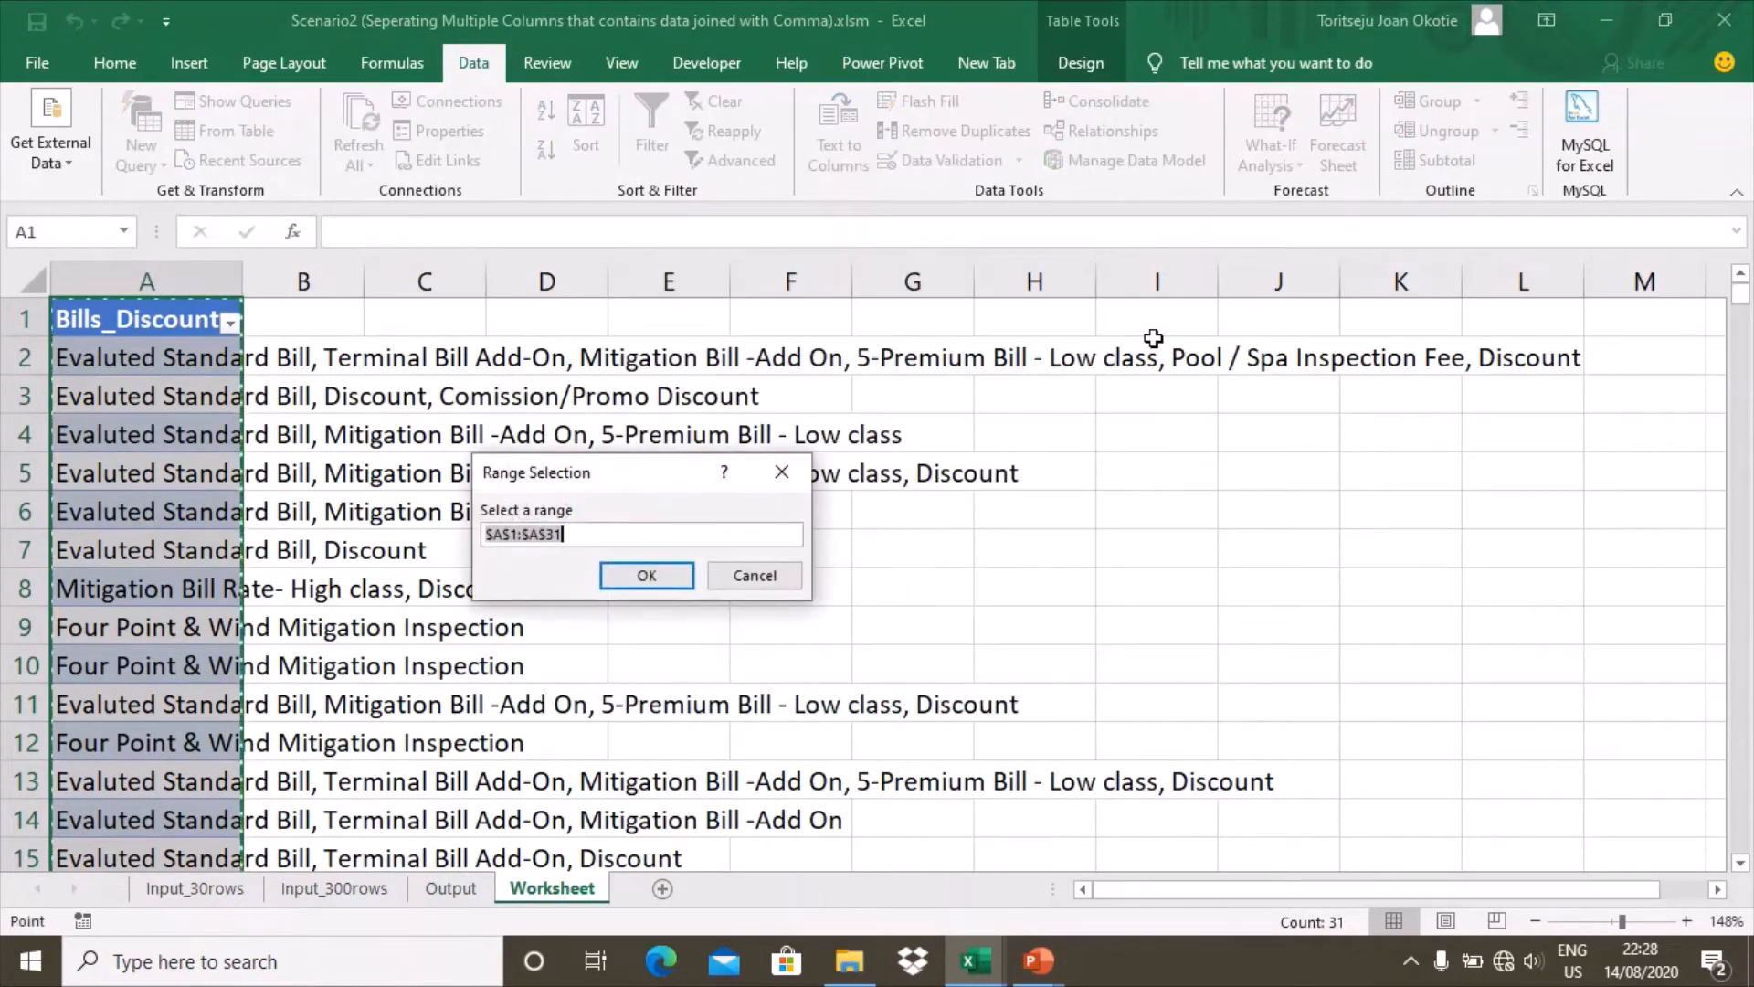
click(1054, 323)
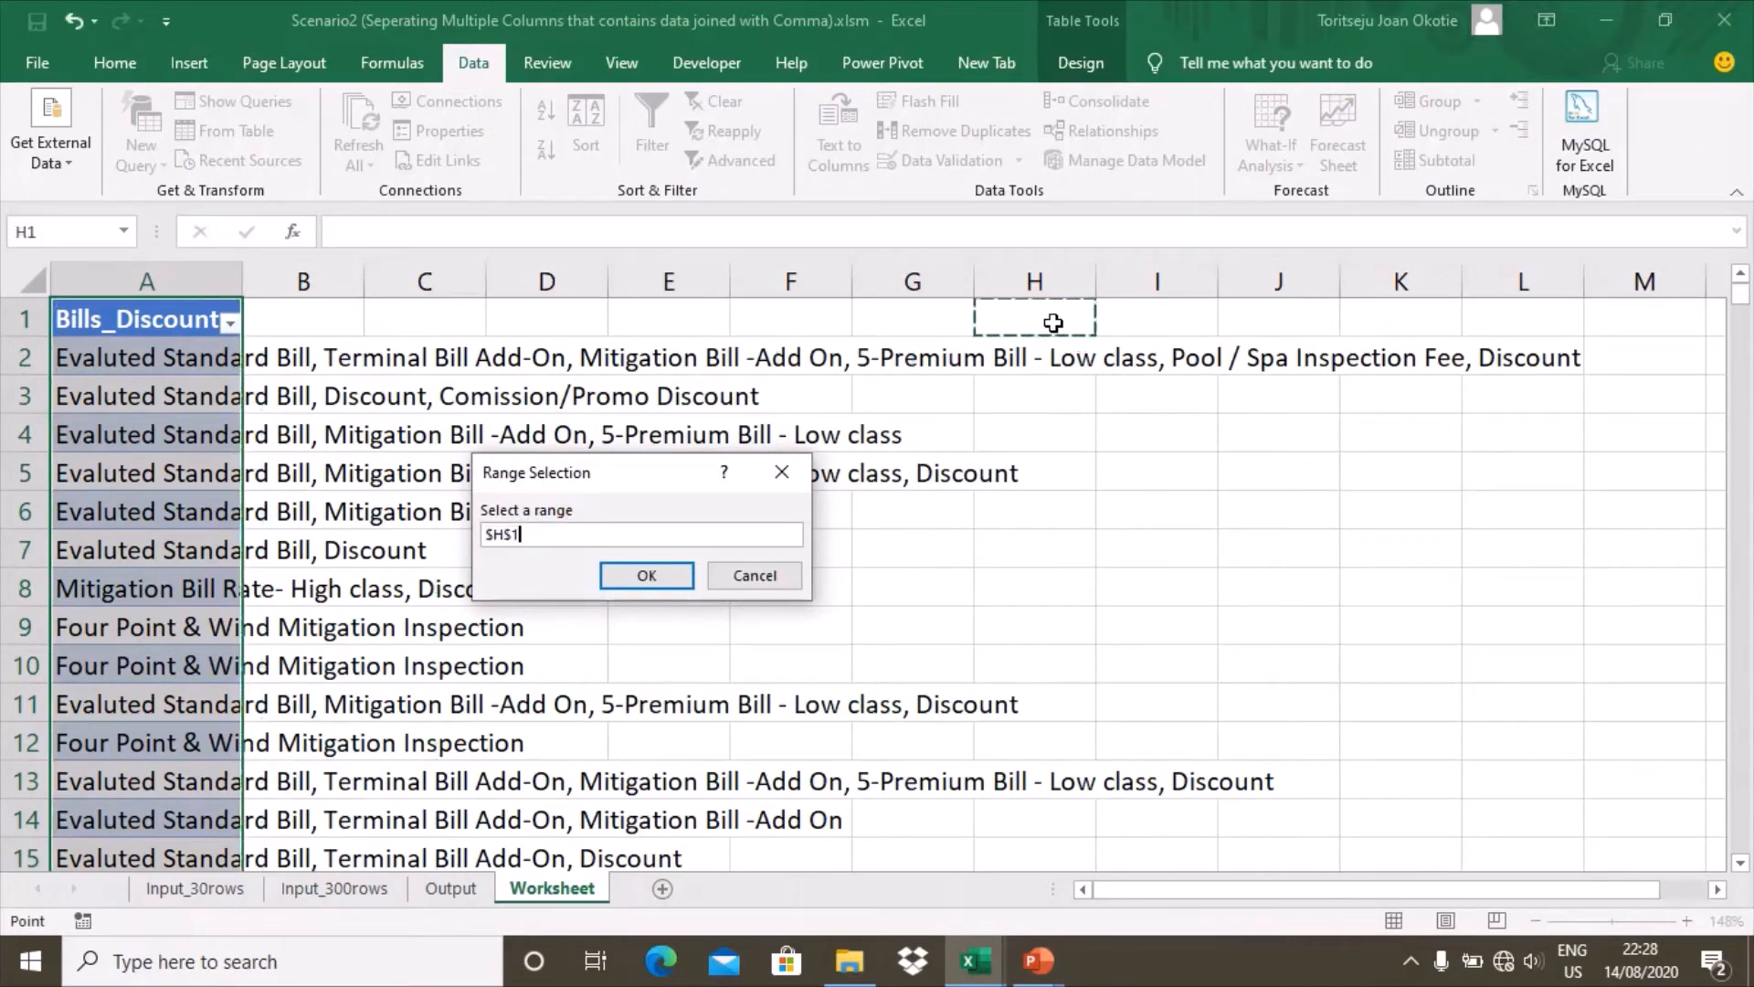
click(648, 576)
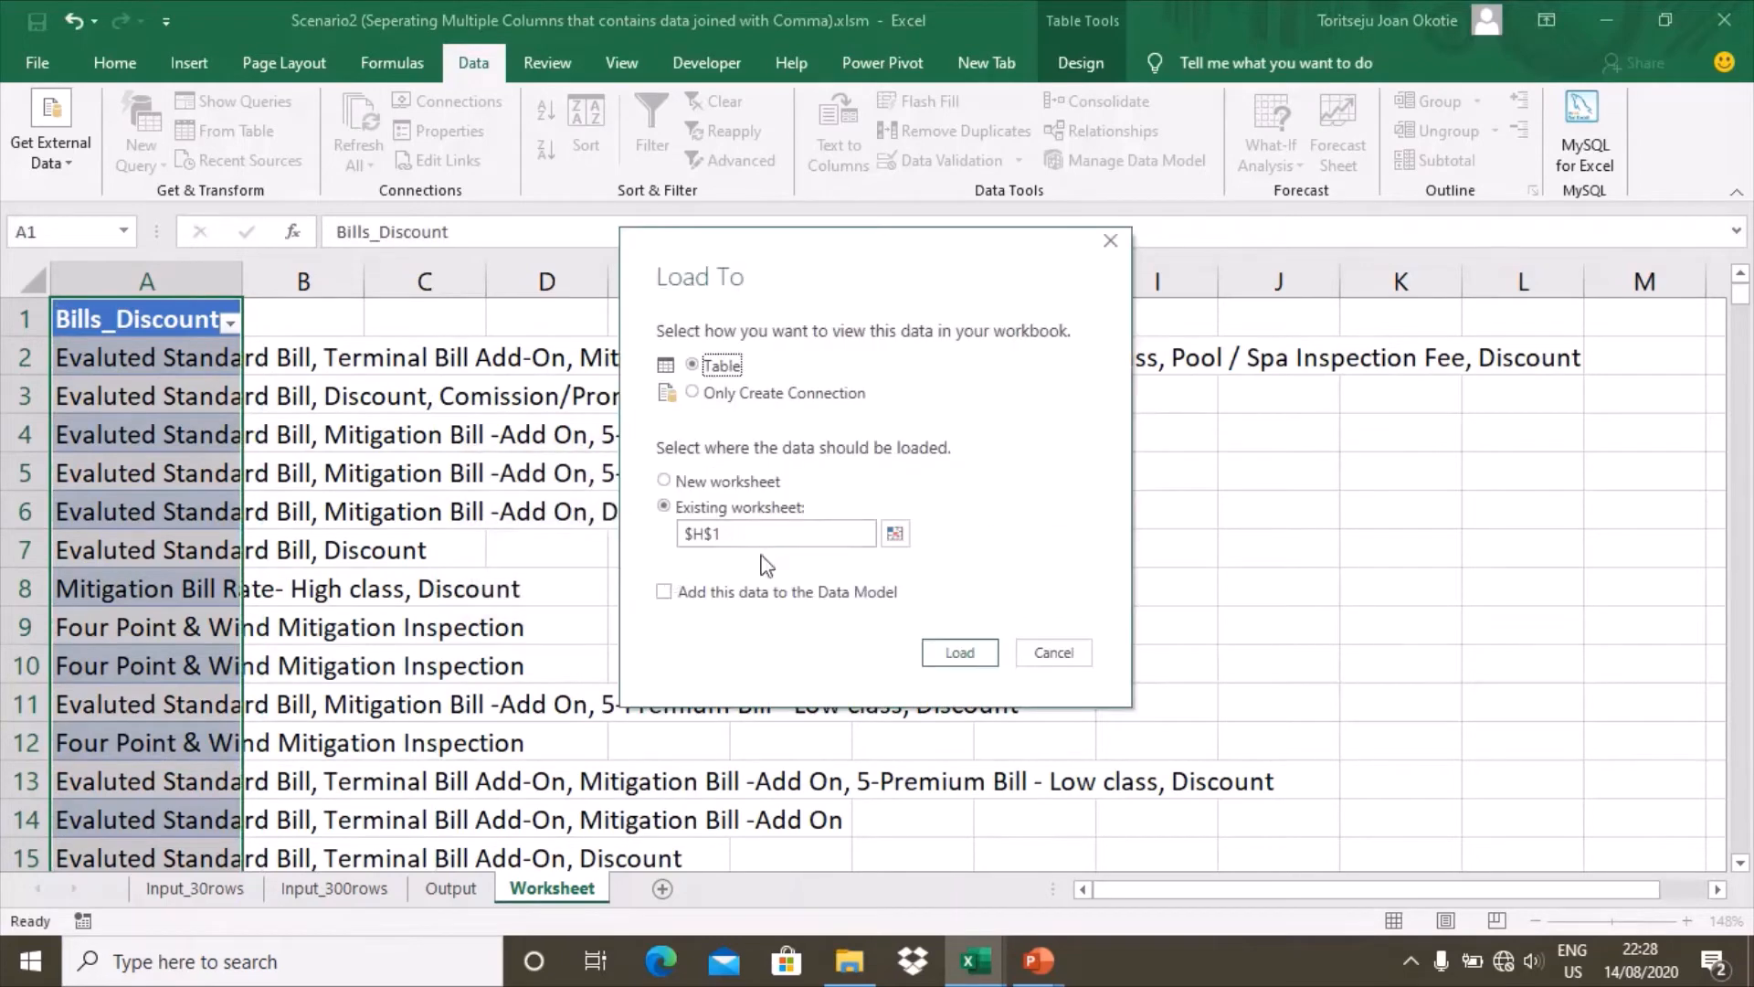
click(959, 654)
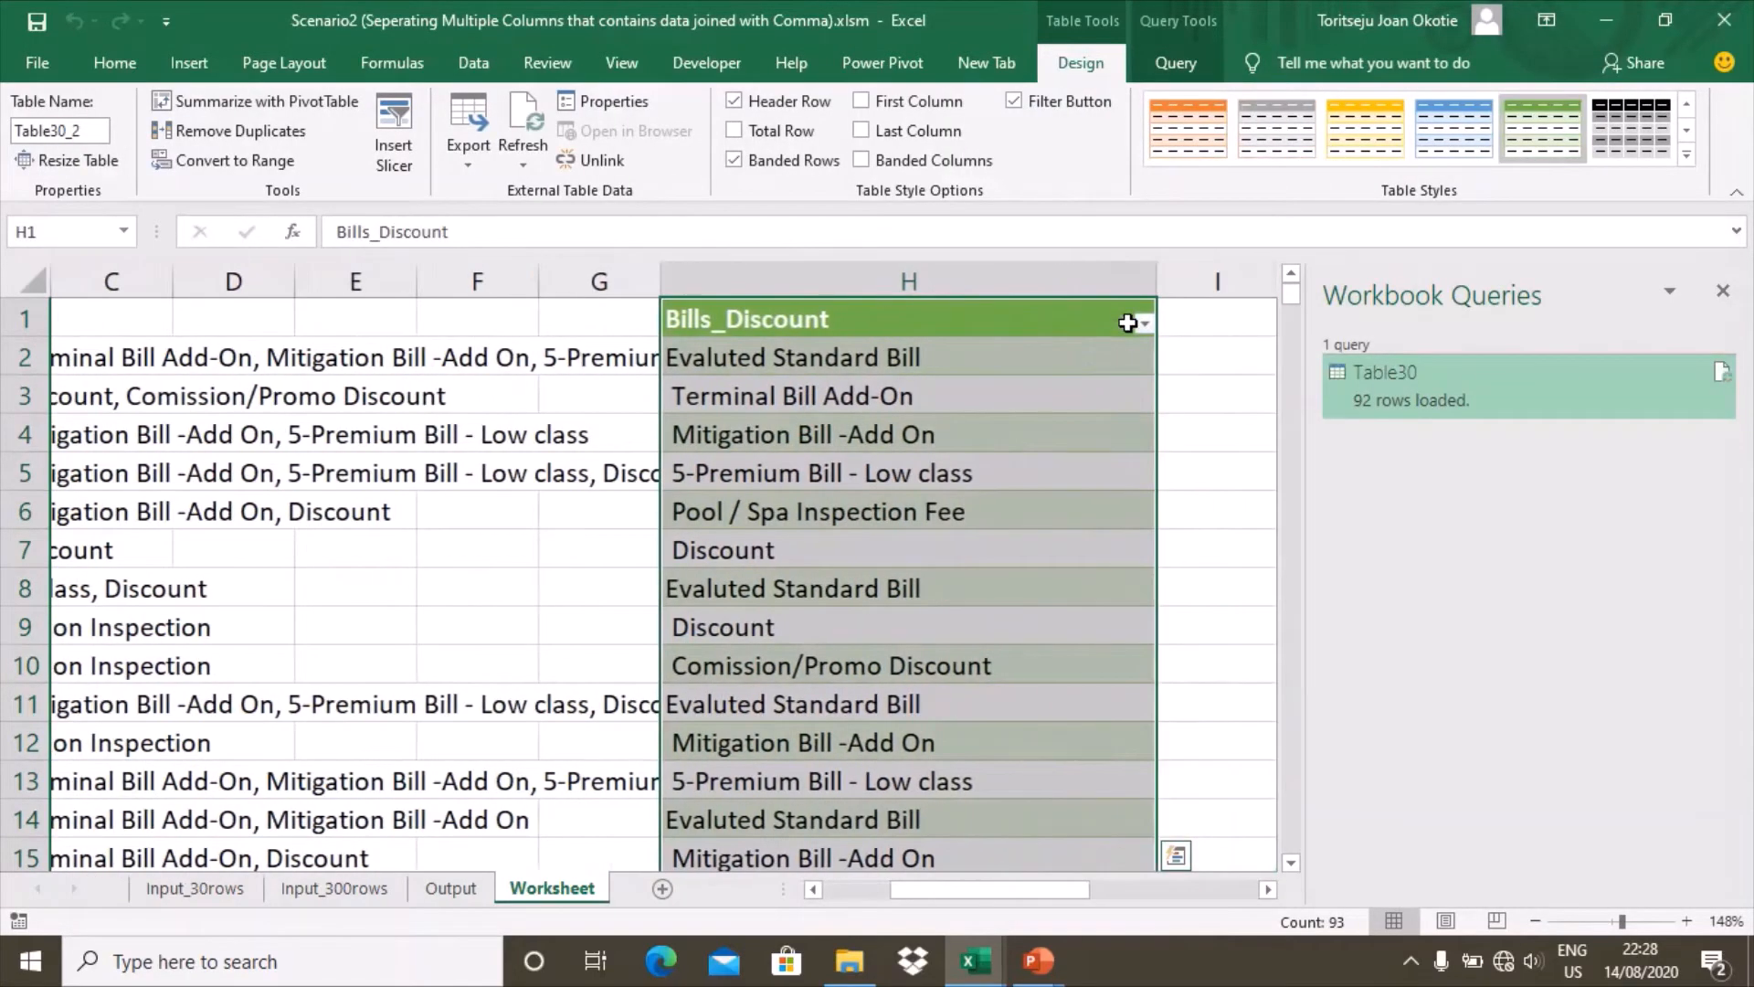
Copy the loaded Bills_Discount table, paste it as values at cell A1 of the Output sheet and autofit column A
key(ctrl+c)
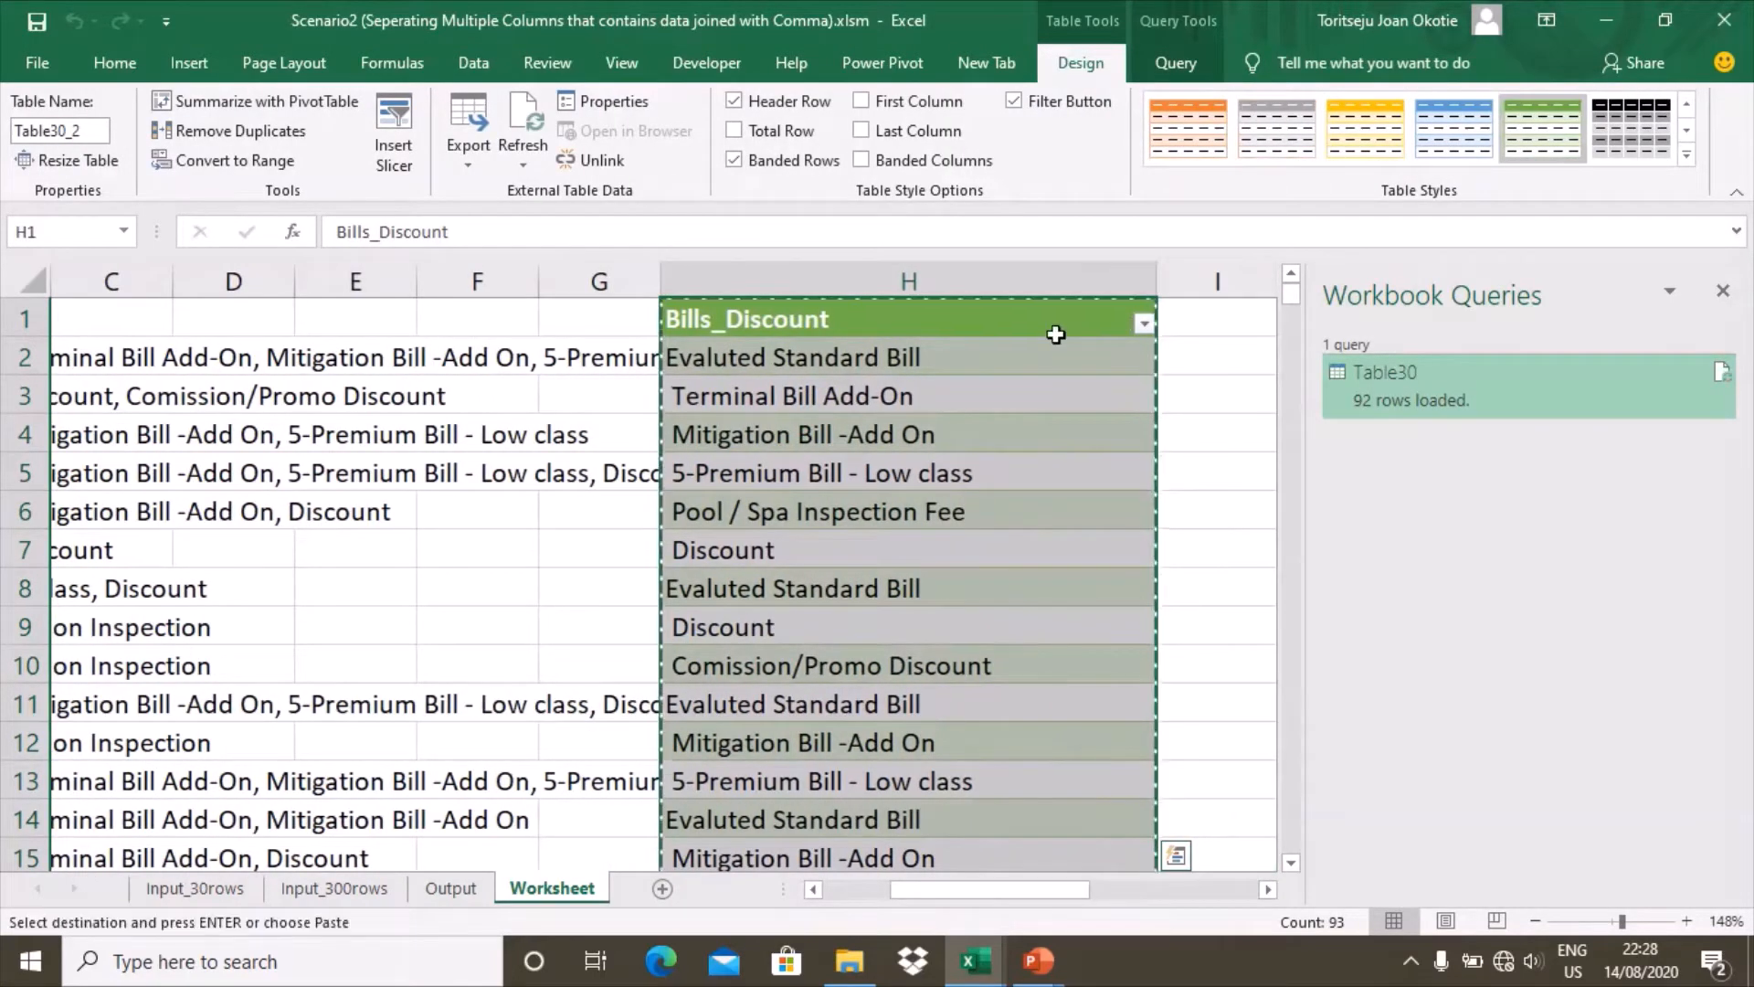
click(450, 888)
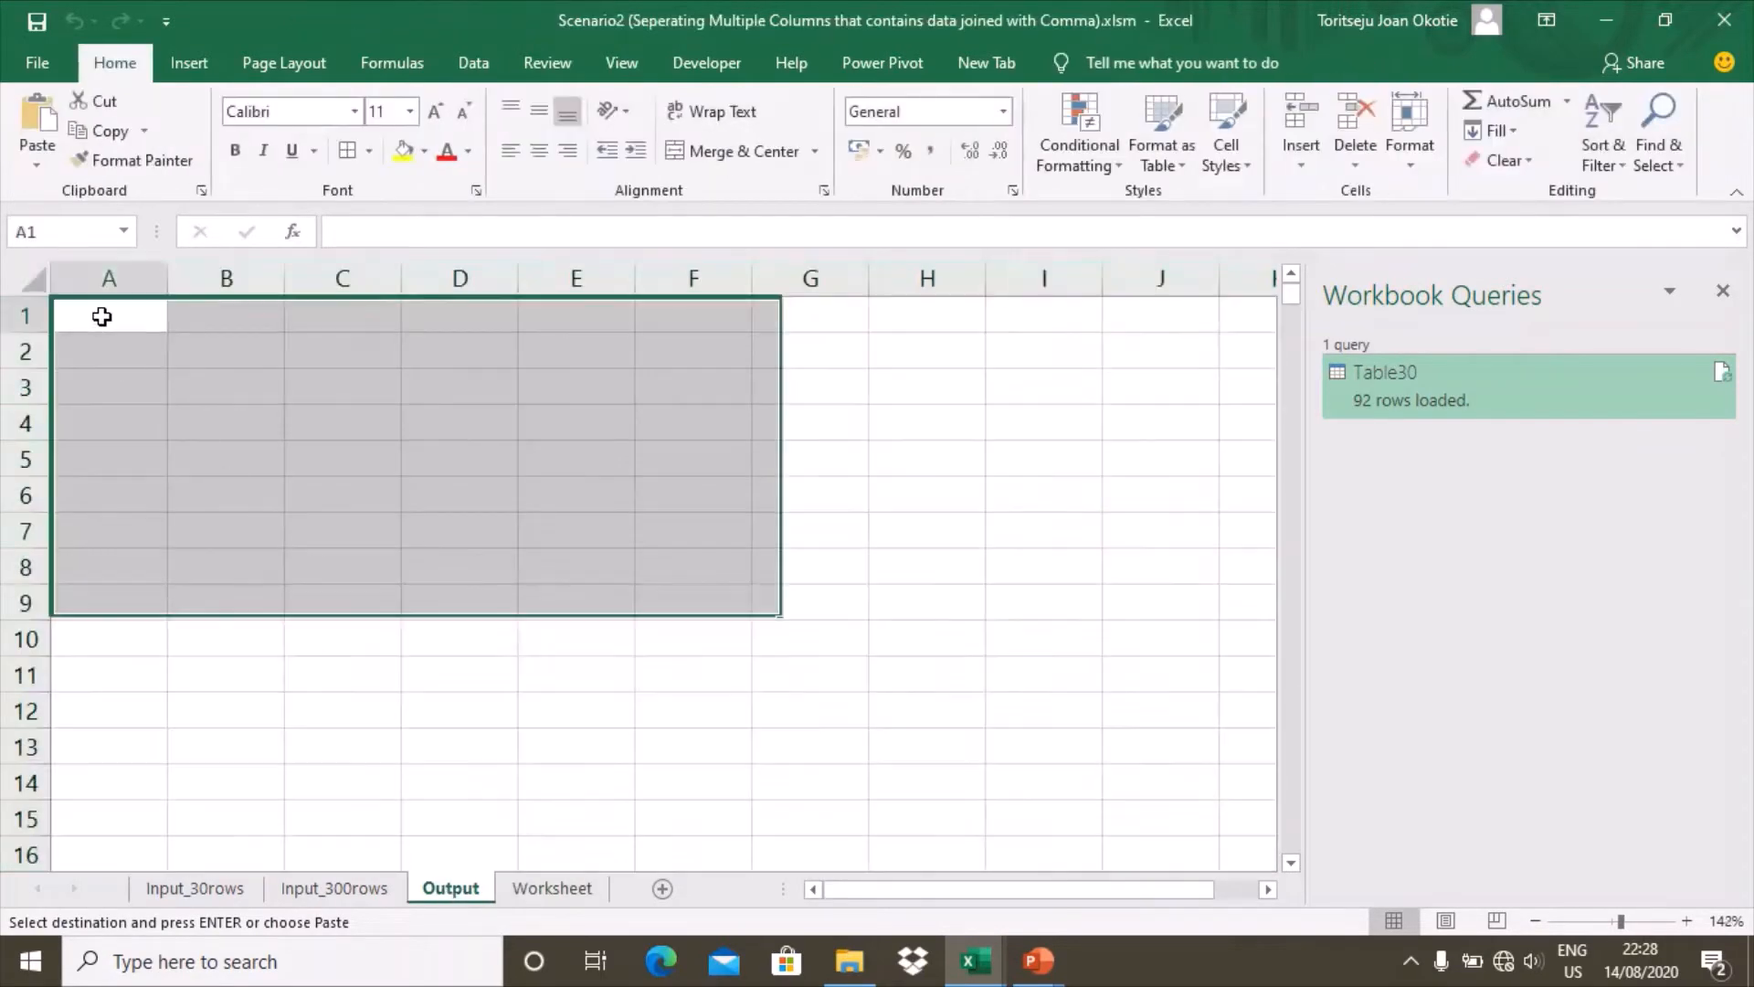
right_click(101, 316)
click(193, 421)
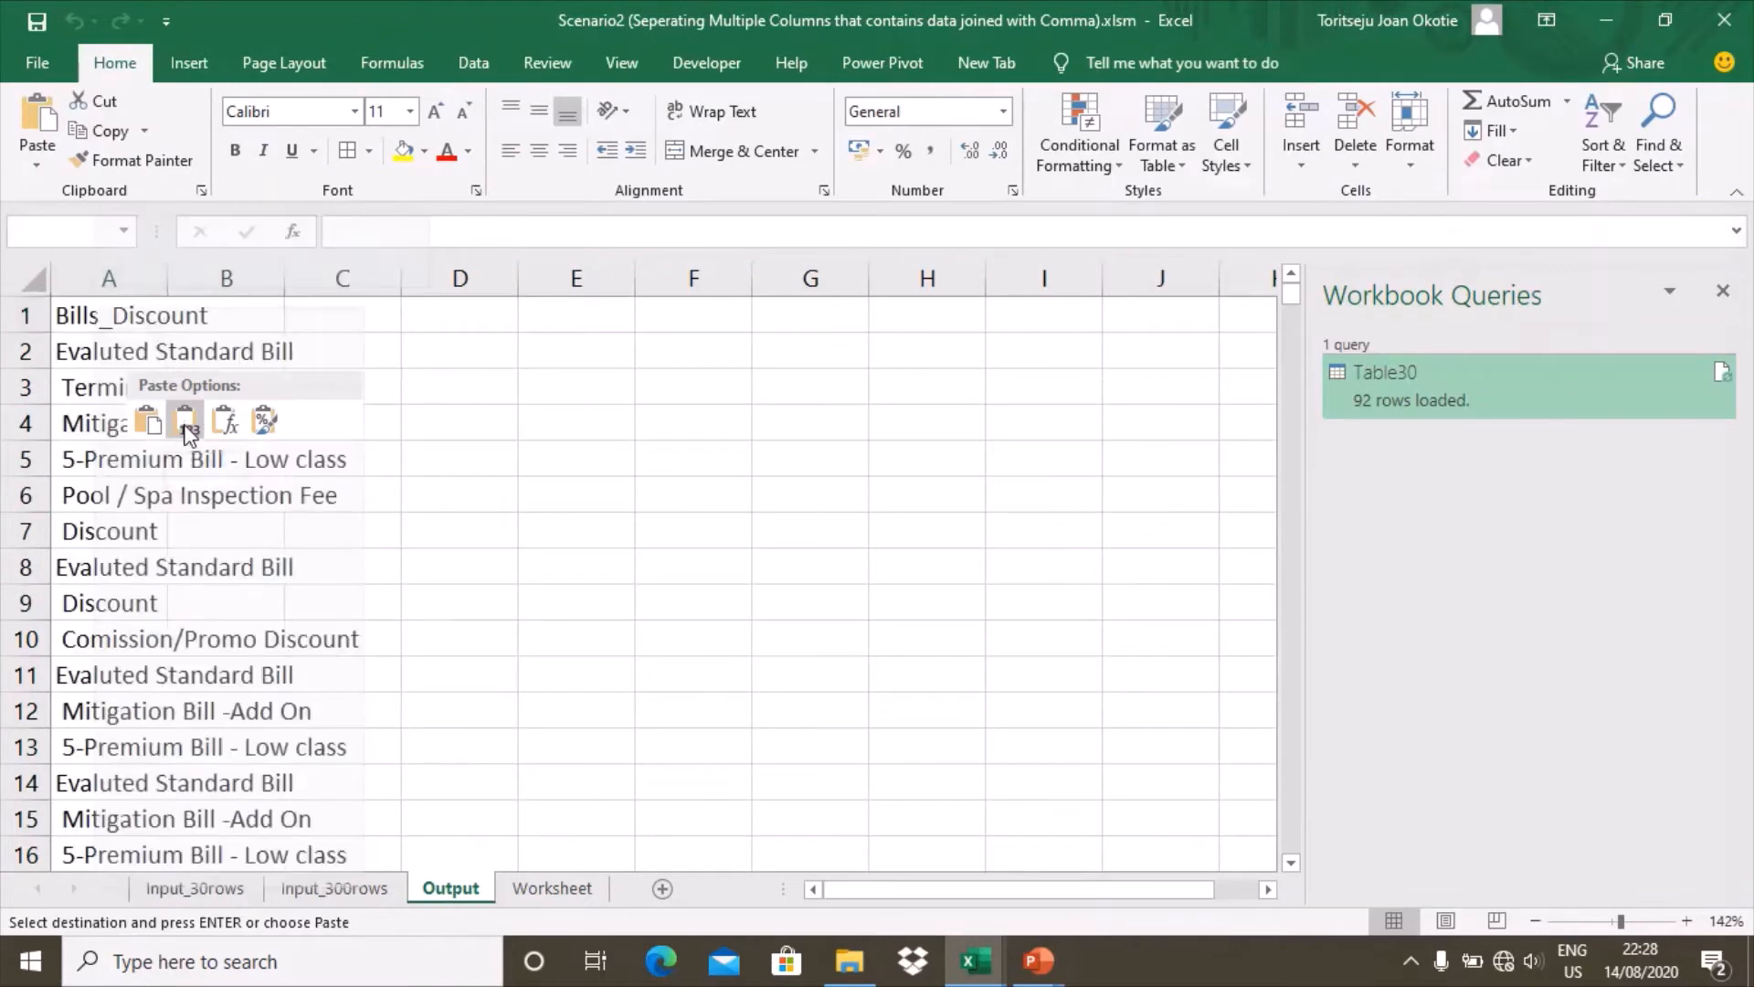
double_click(168, 279)
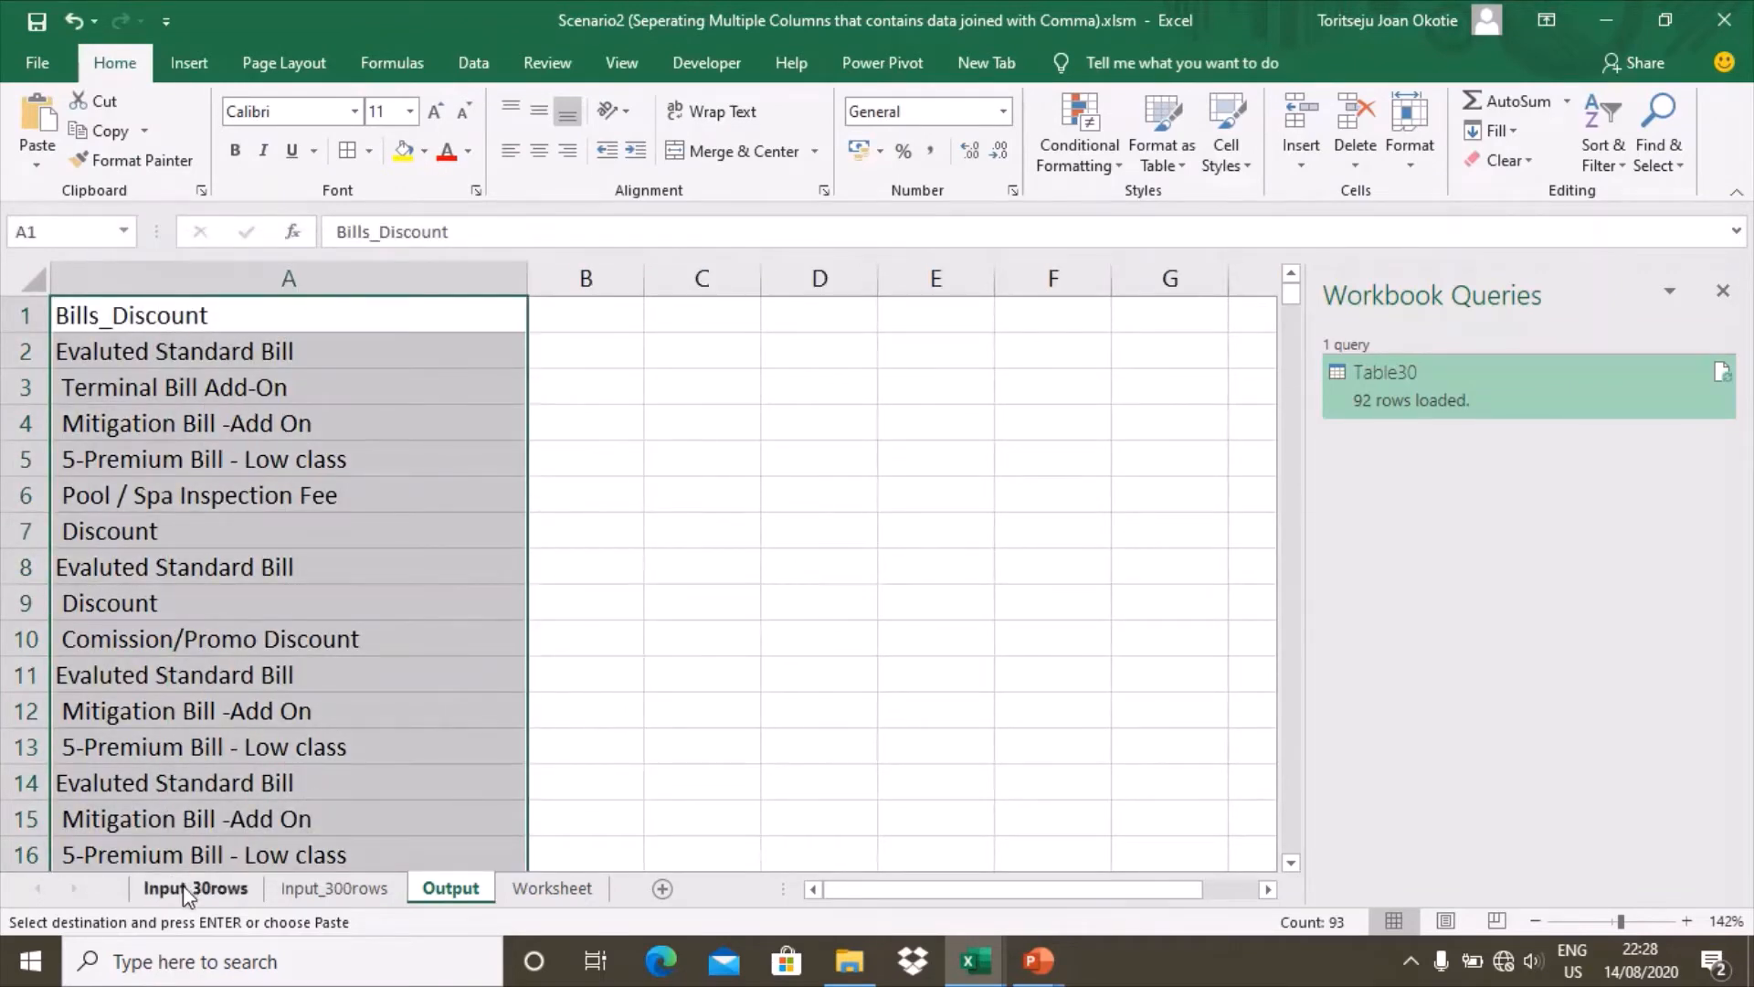
Delete all cells of the Worksheet sheet and close the Workbook Queries pane
click(546, 888)
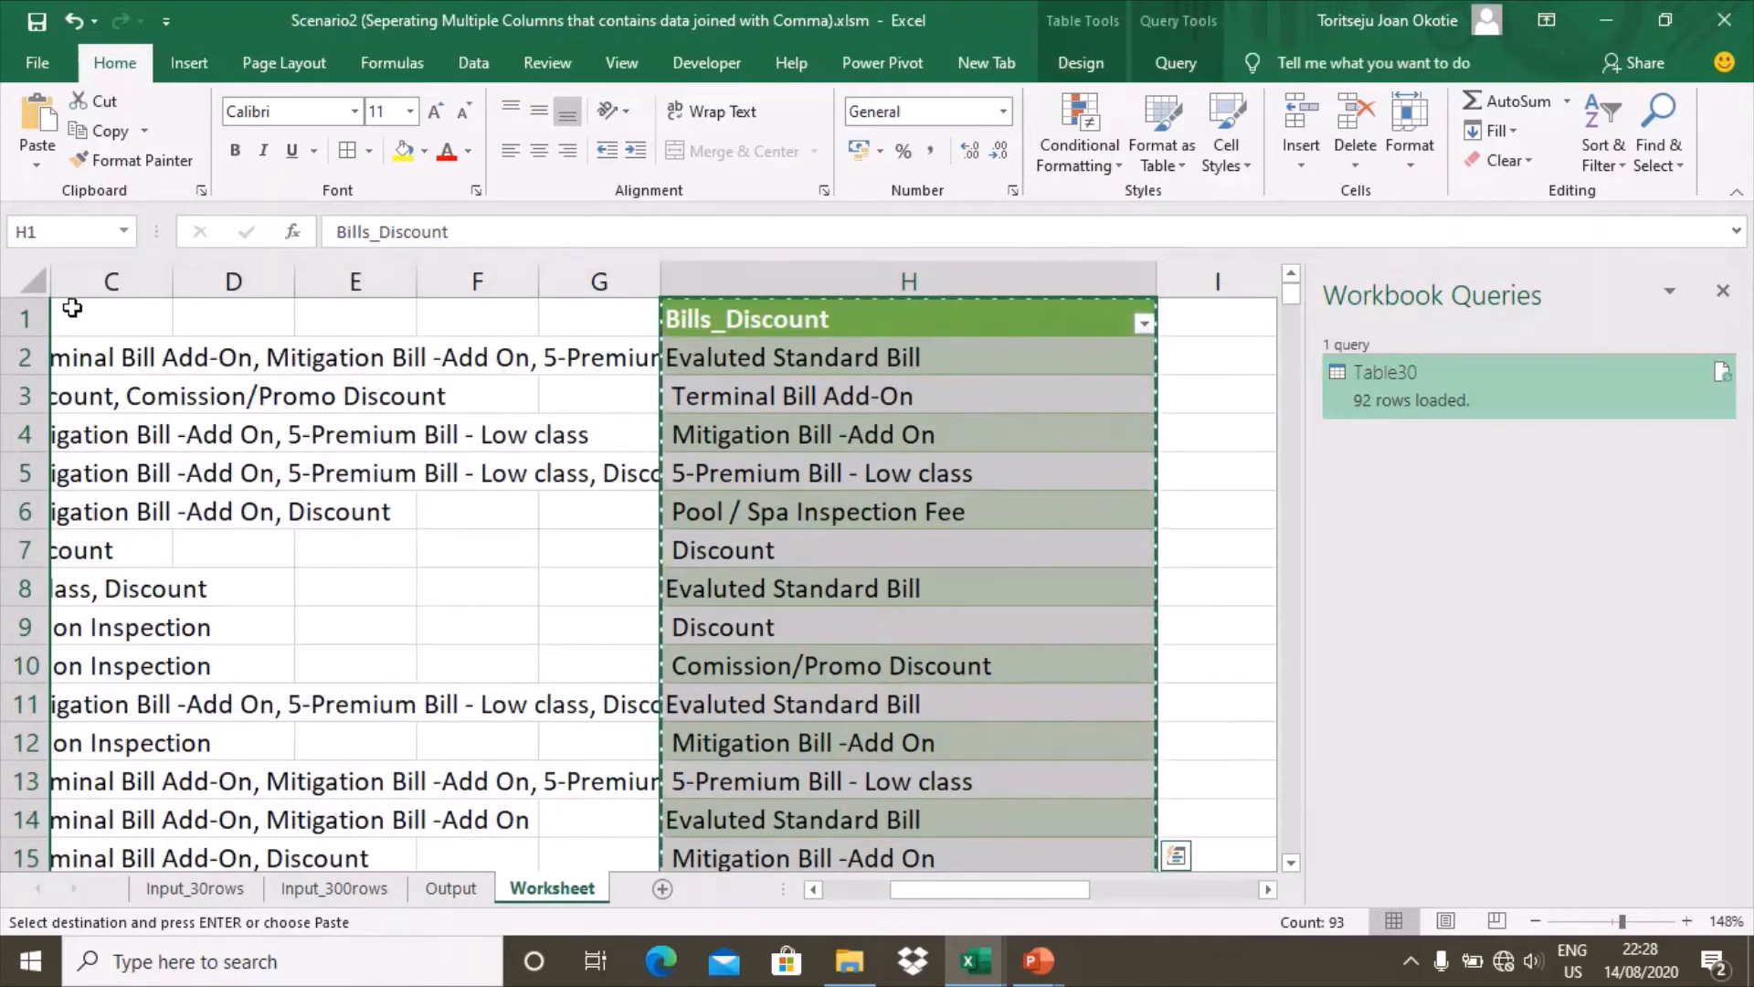
click(34, 288)
right_click(32, 283)
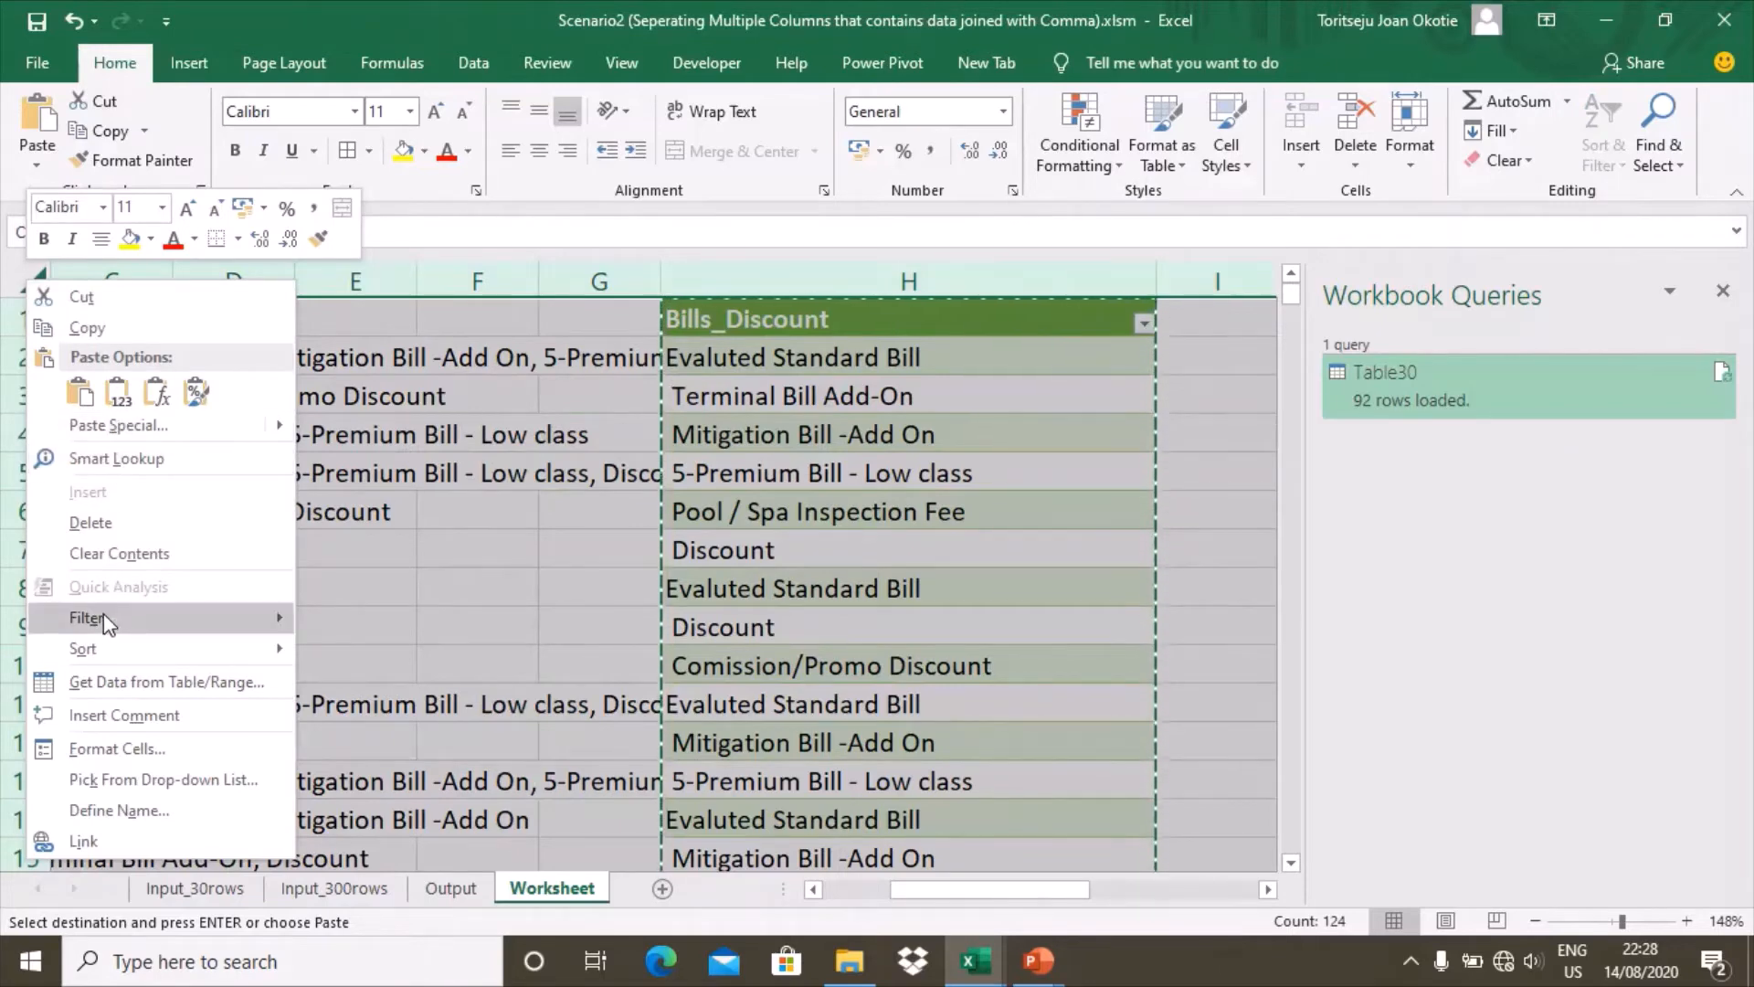
click(91, 522)
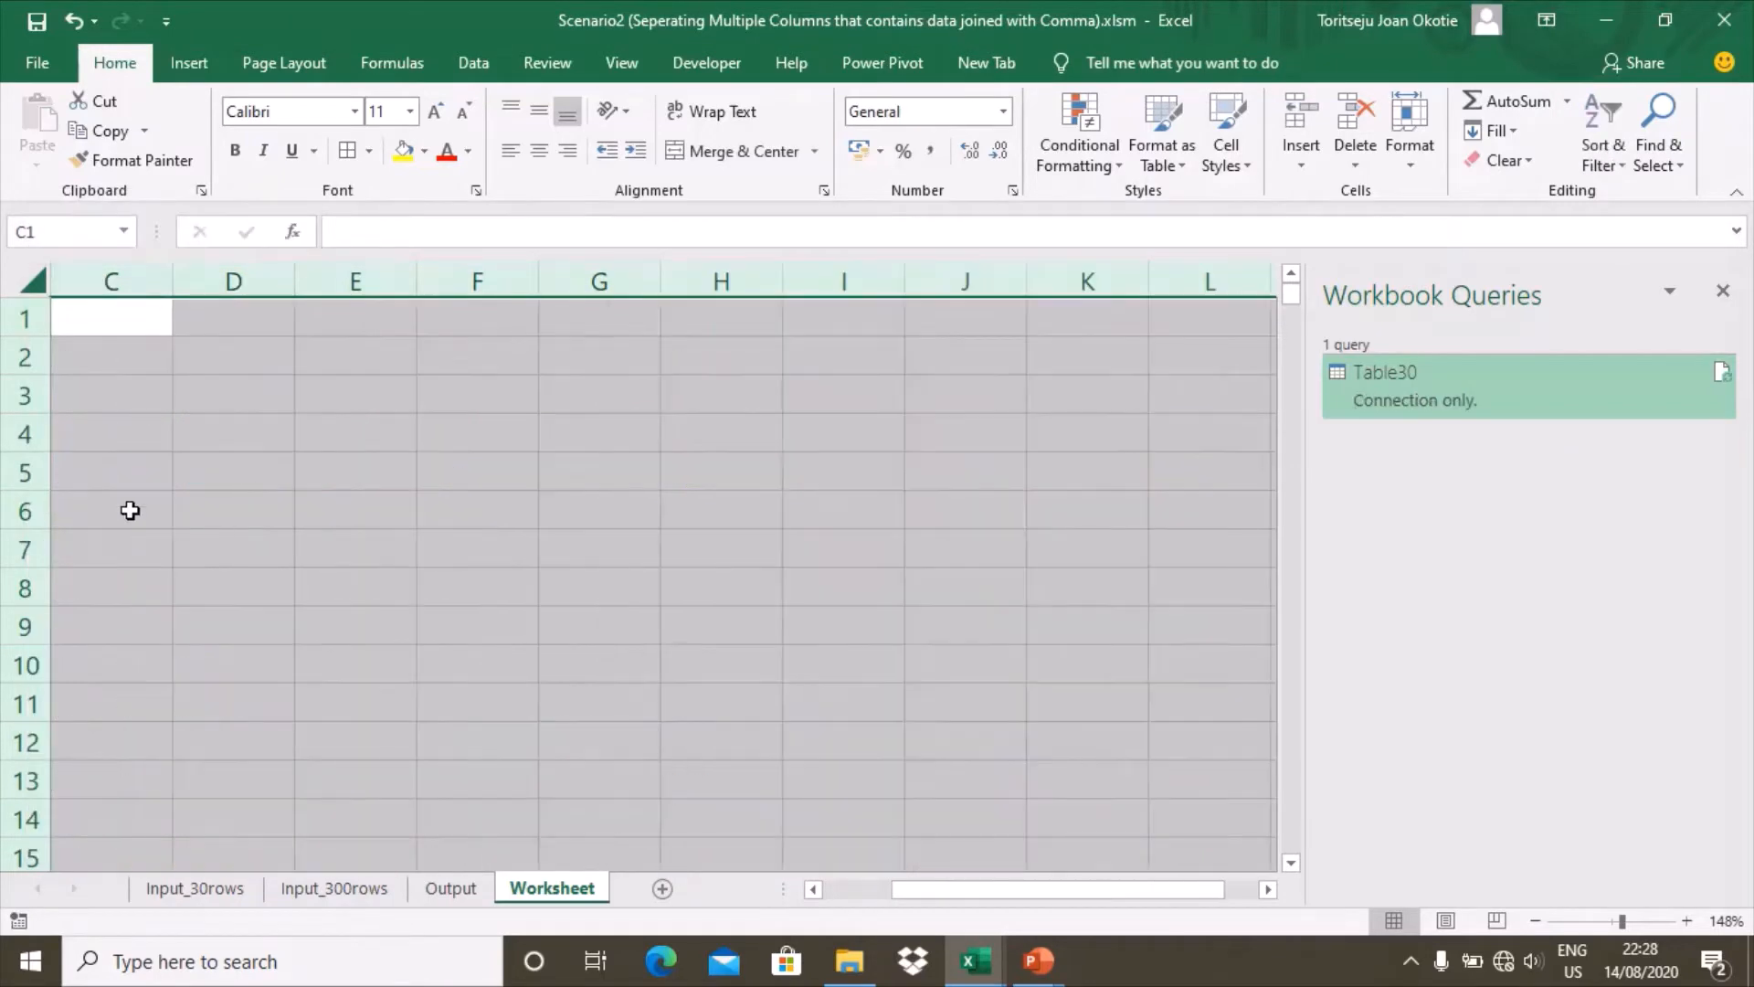
click(1723, 291)
click(614, 525)
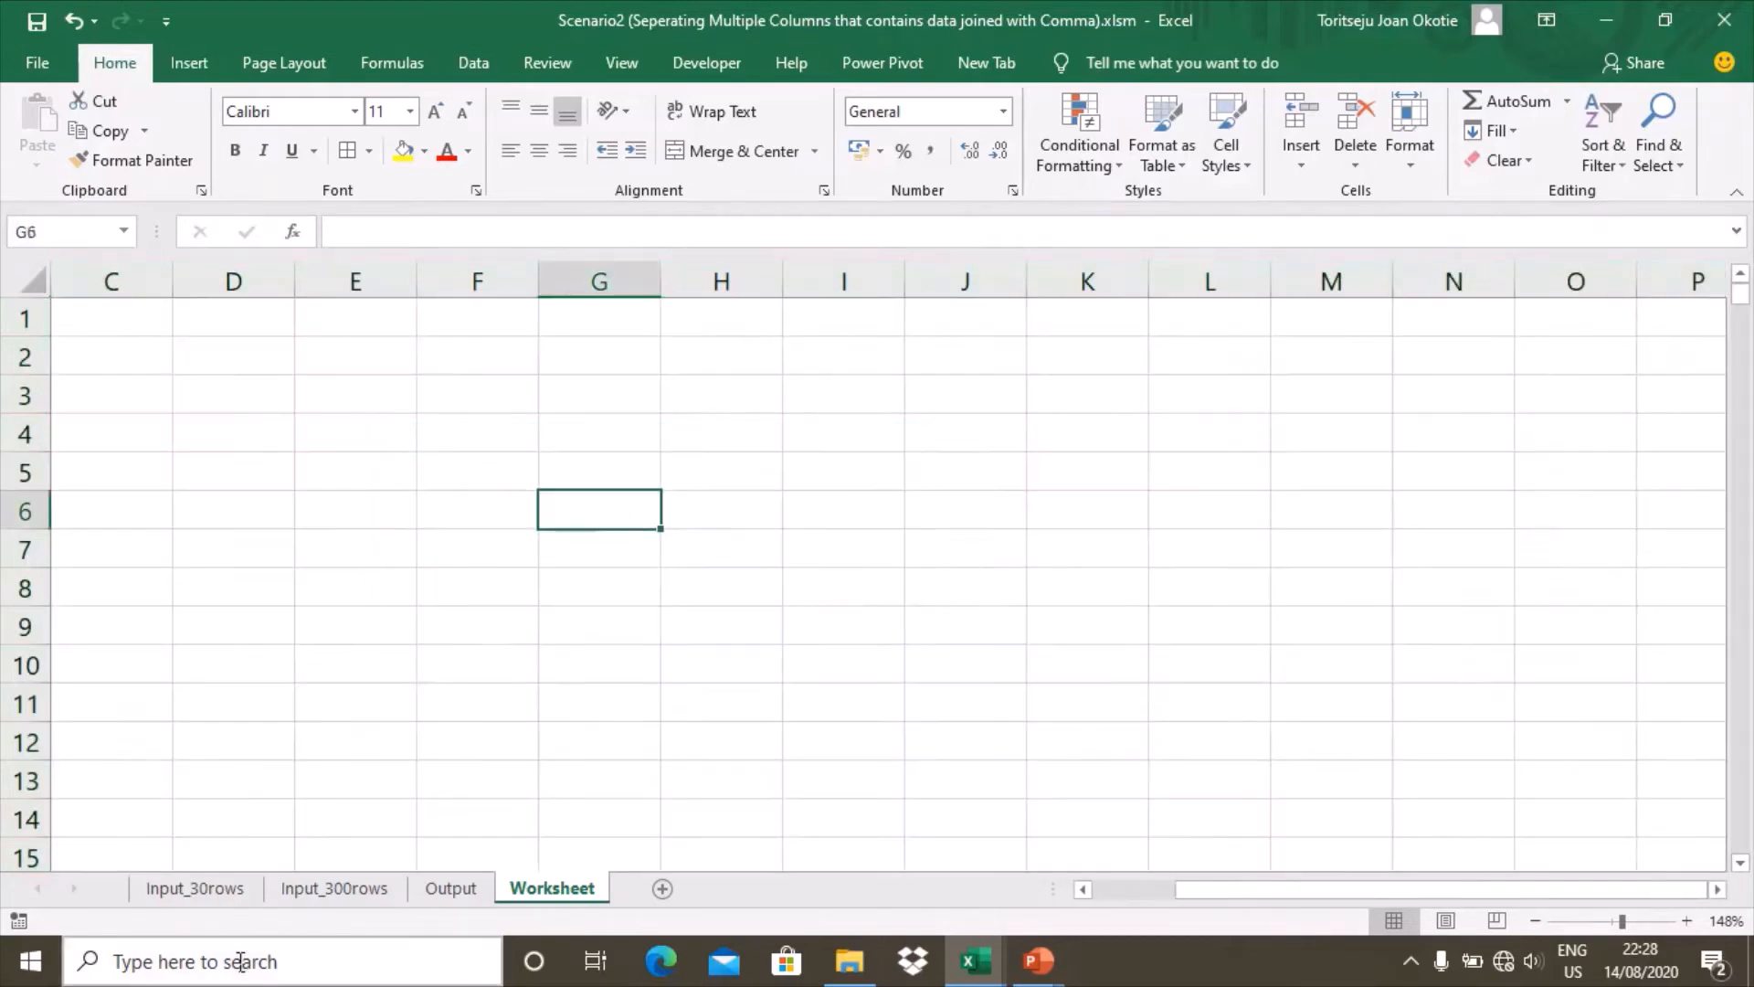
Copy the Bill_Discount Amount, Total Amount and SN columns B1:D31 of Input_30rows and paste them as values at cell A1 of the Worksheet sheet
click(201, 891)
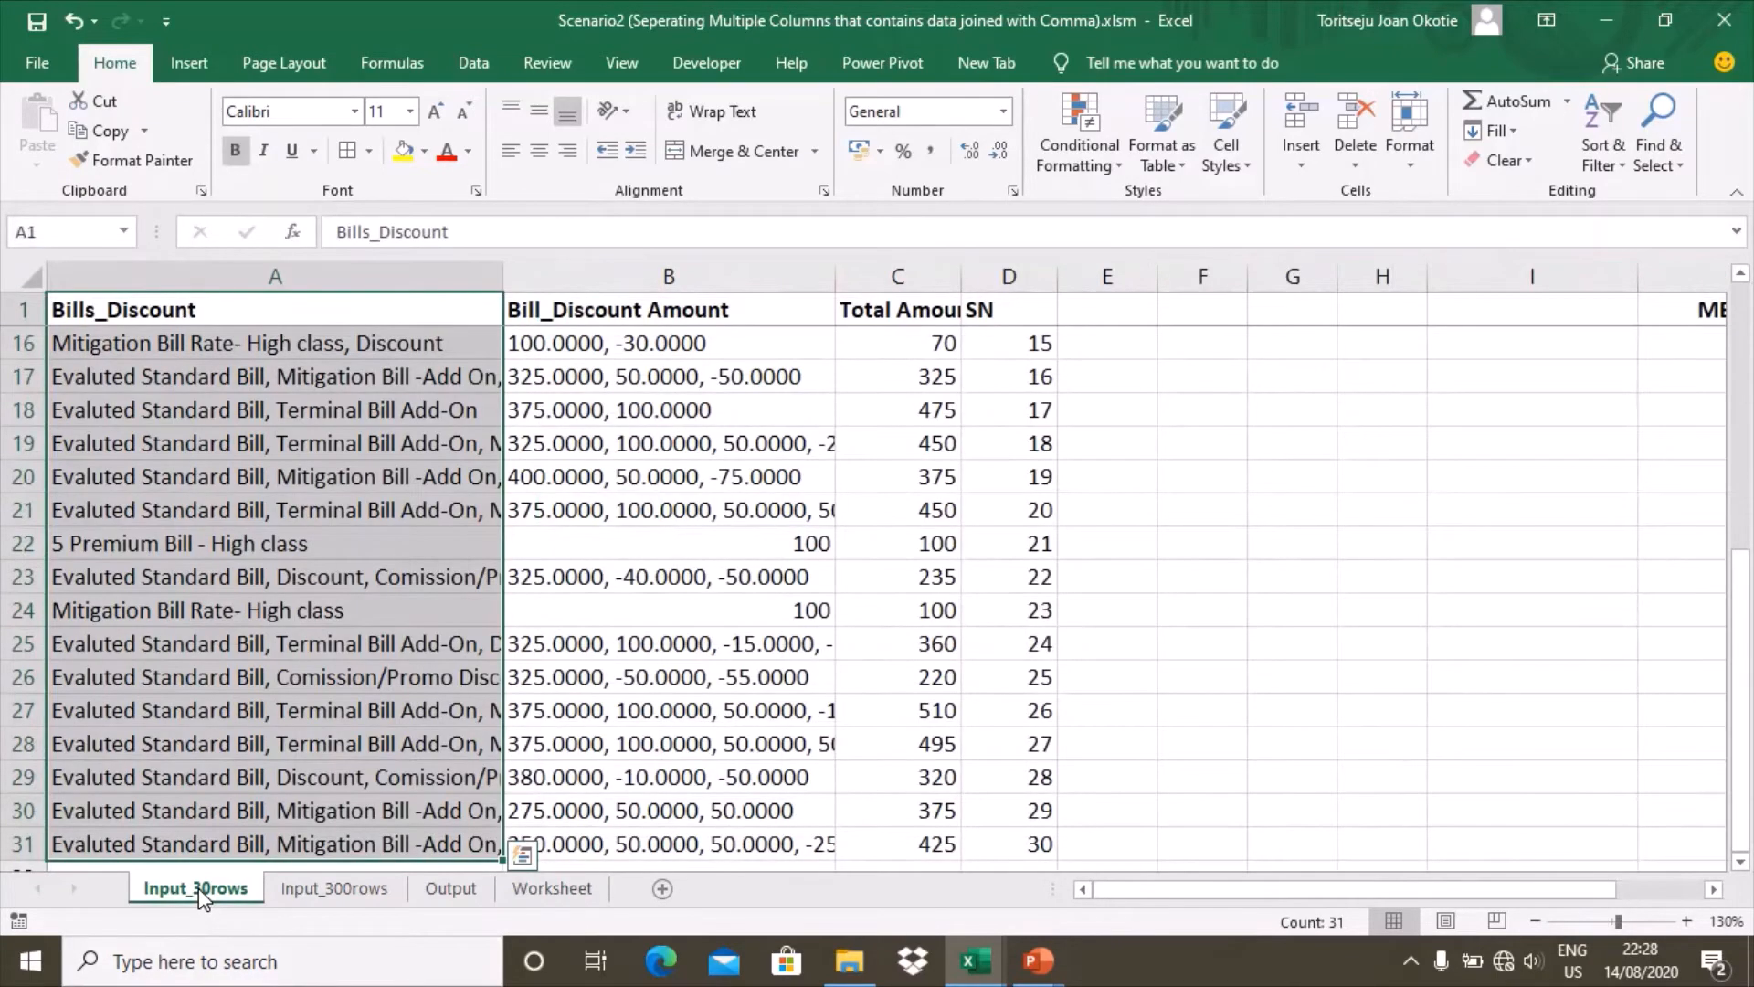
click(571, 313)
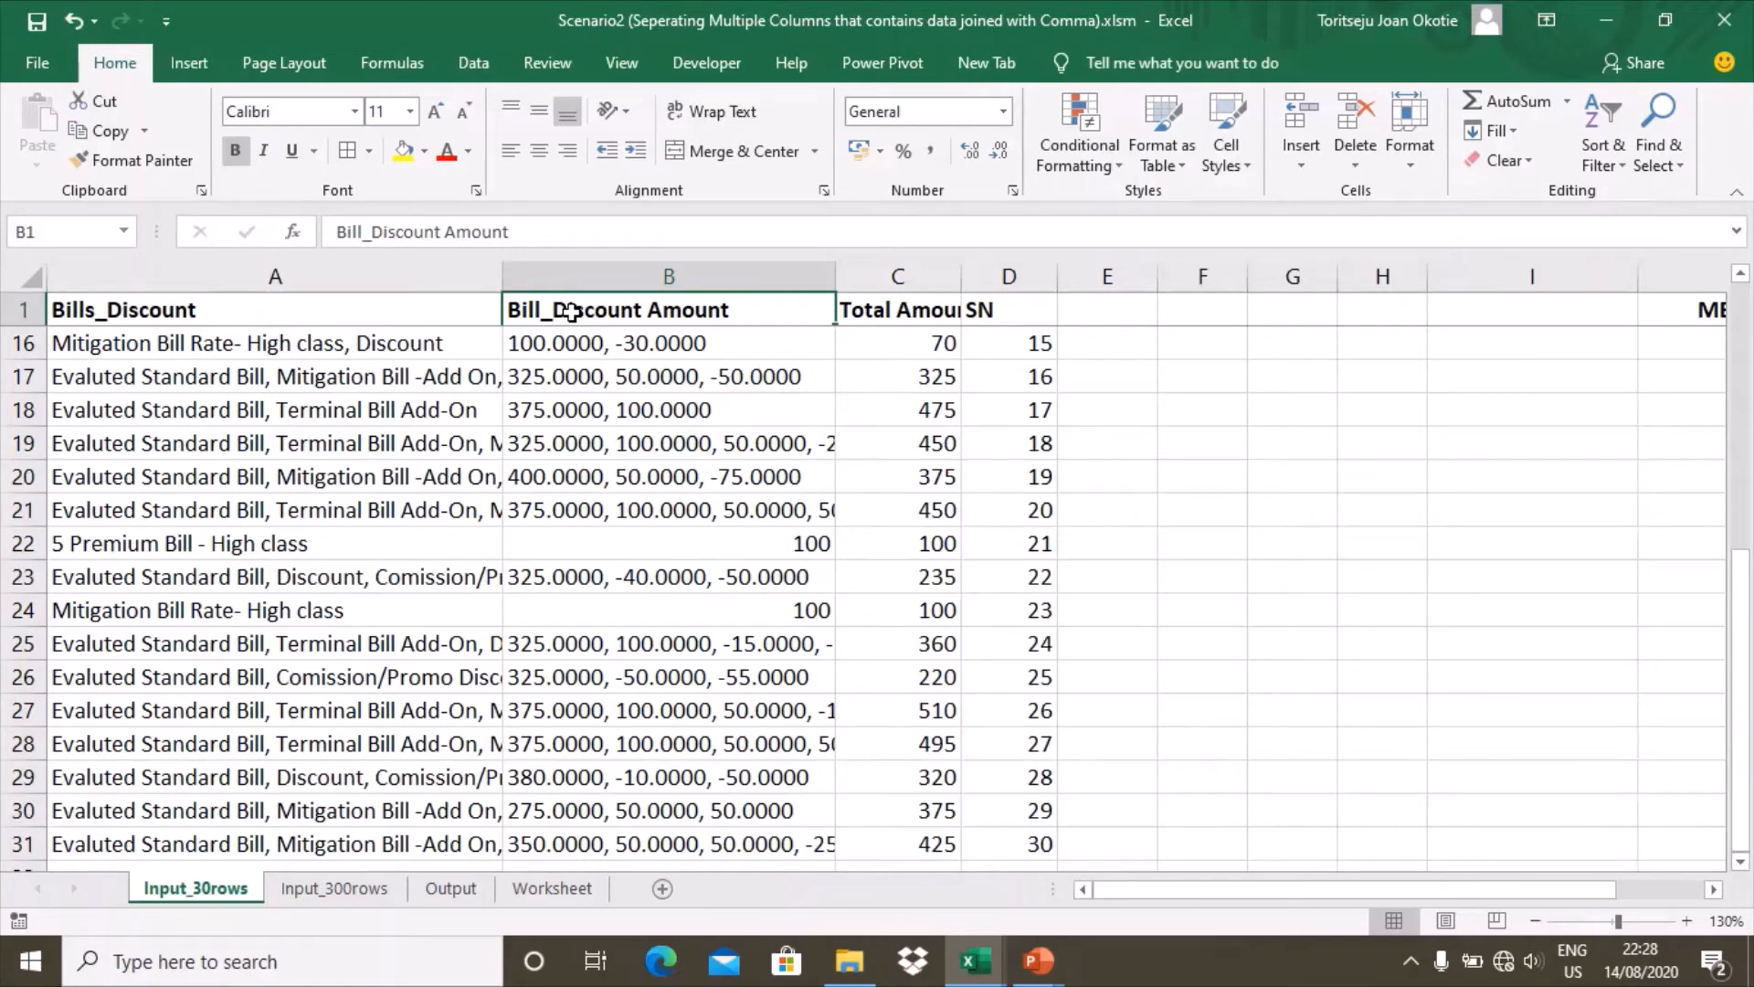
key(shift+Right)
key(shift+Right)
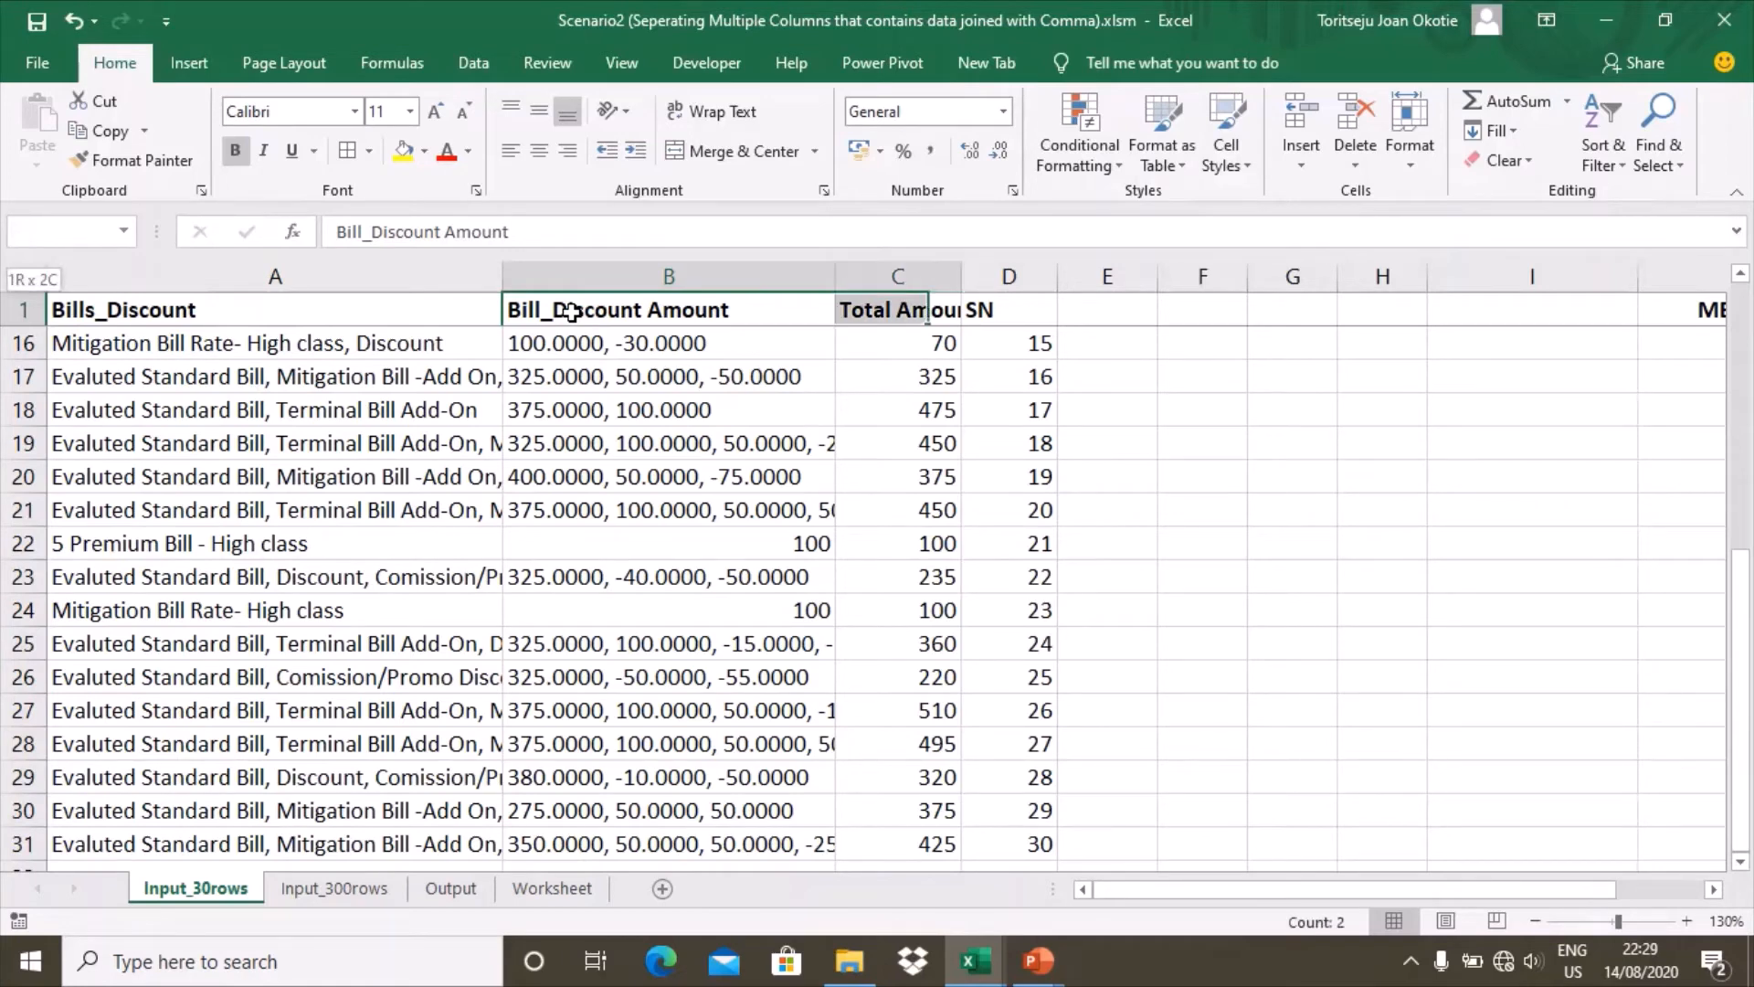
key(ctrl+shift+Down)
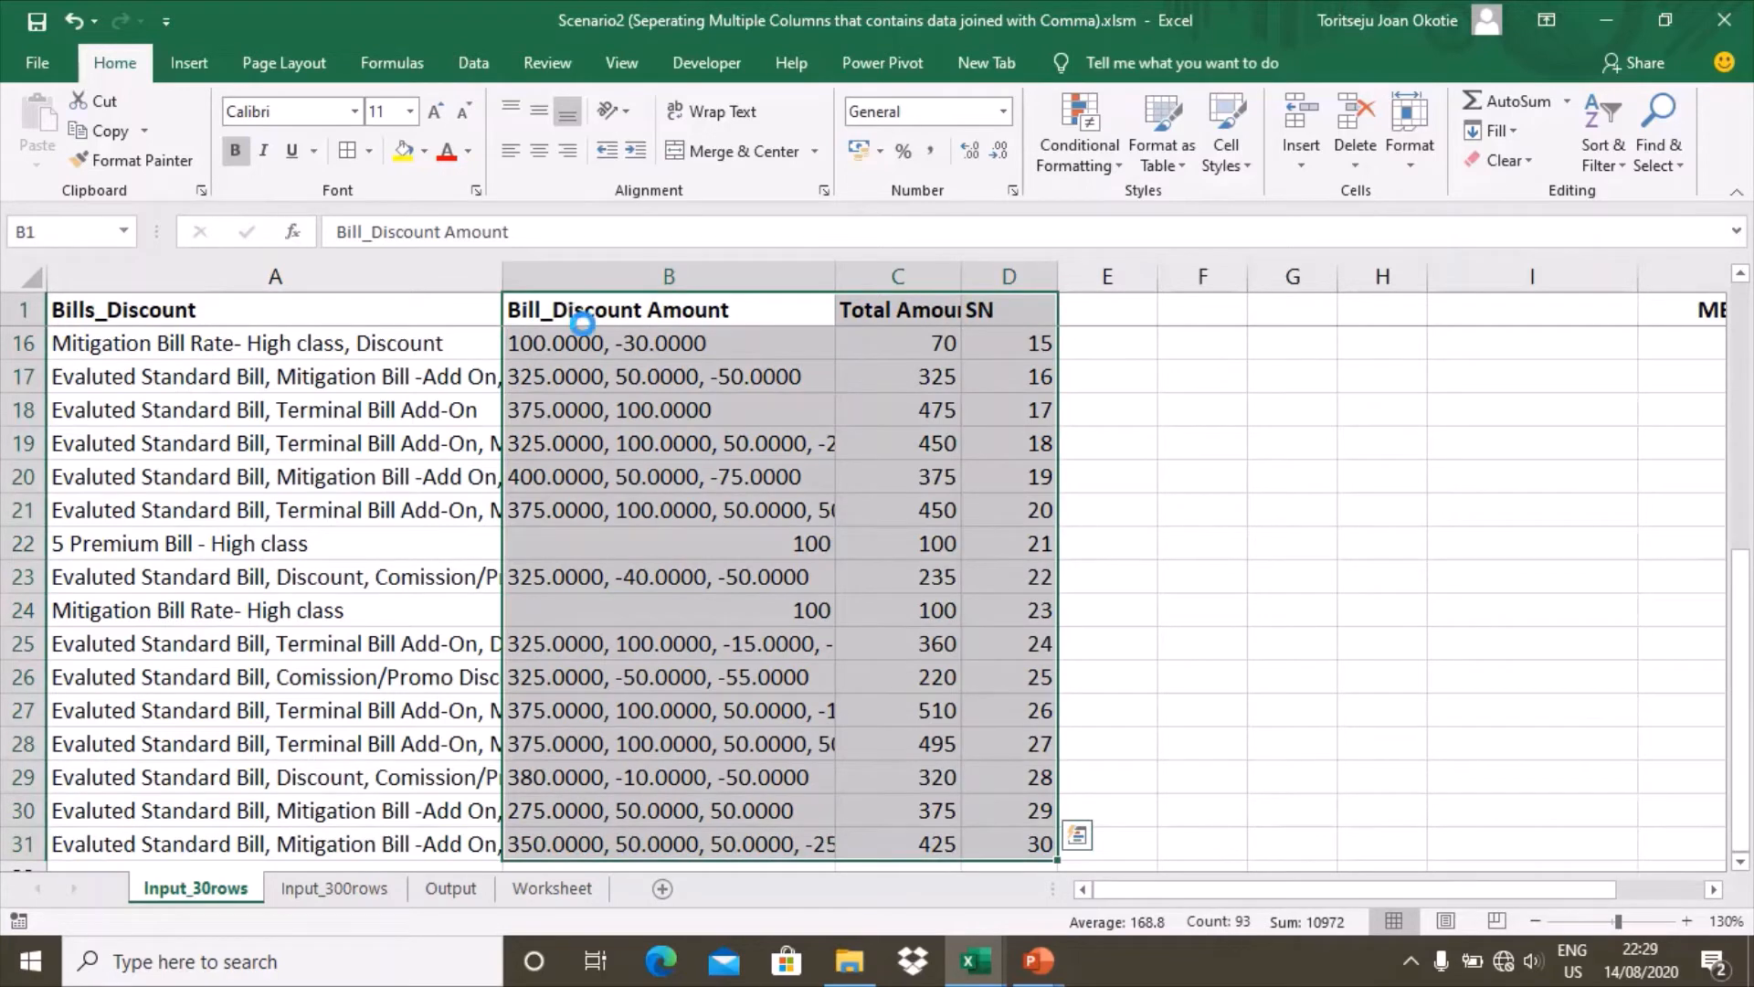
key(ctrl+c)
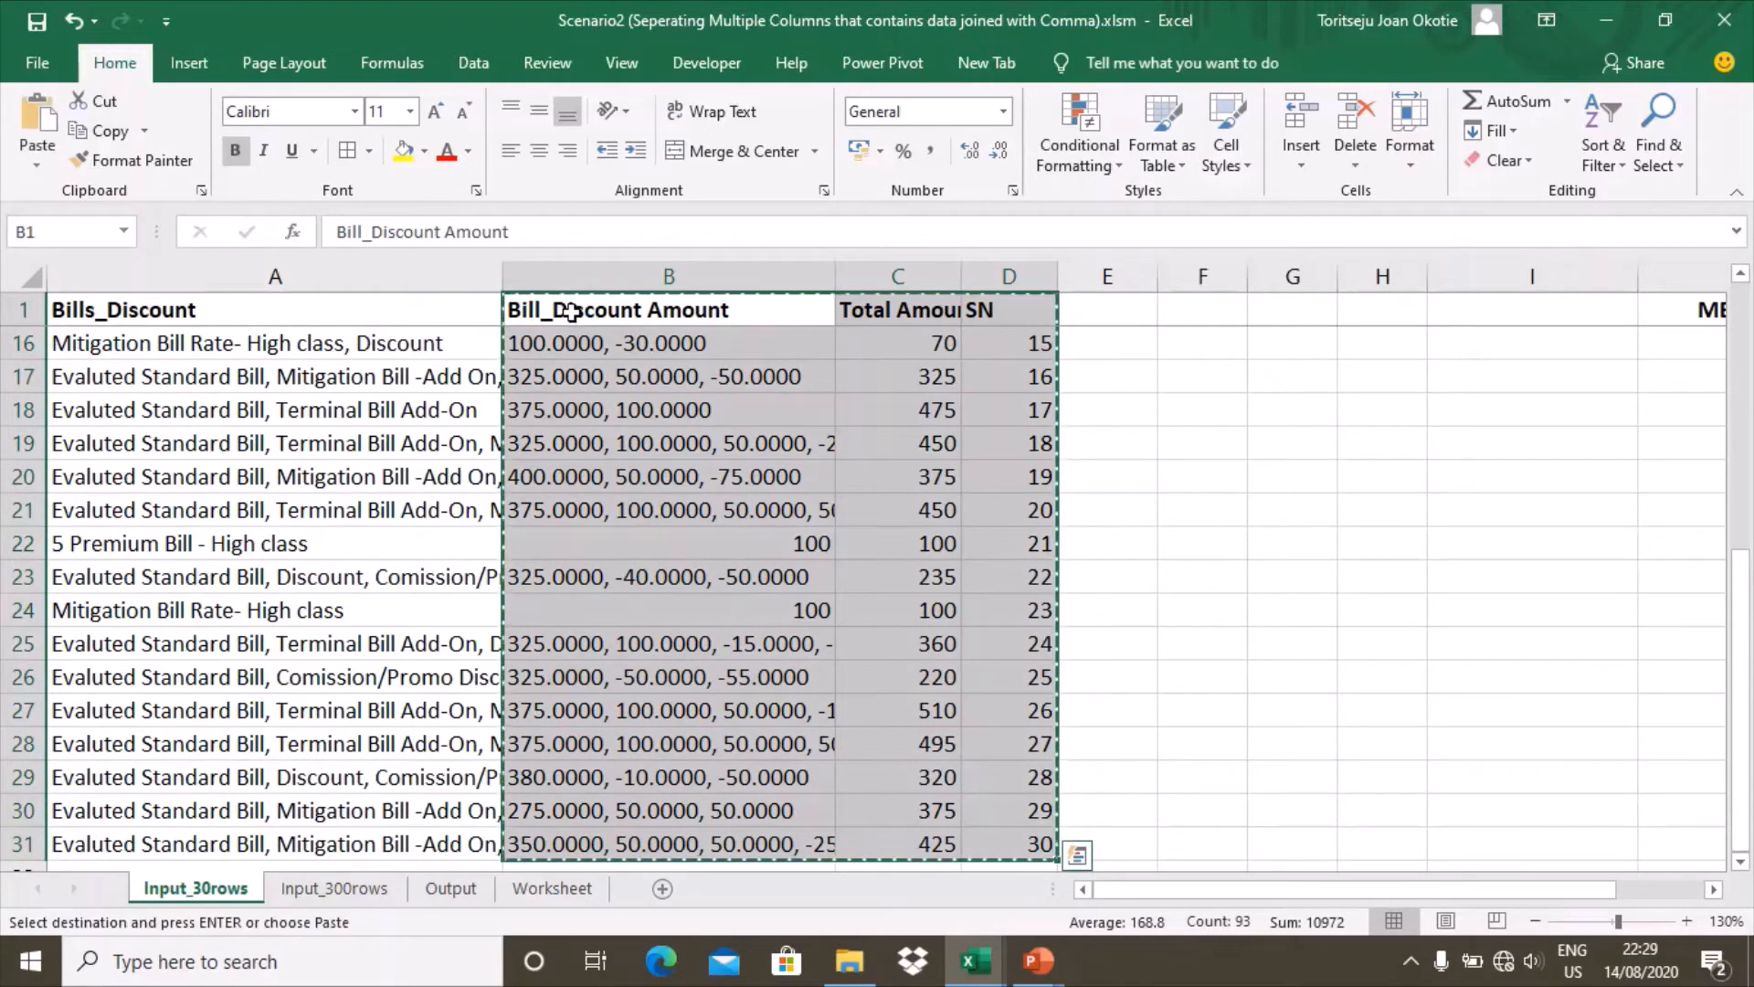
click(554, 887)
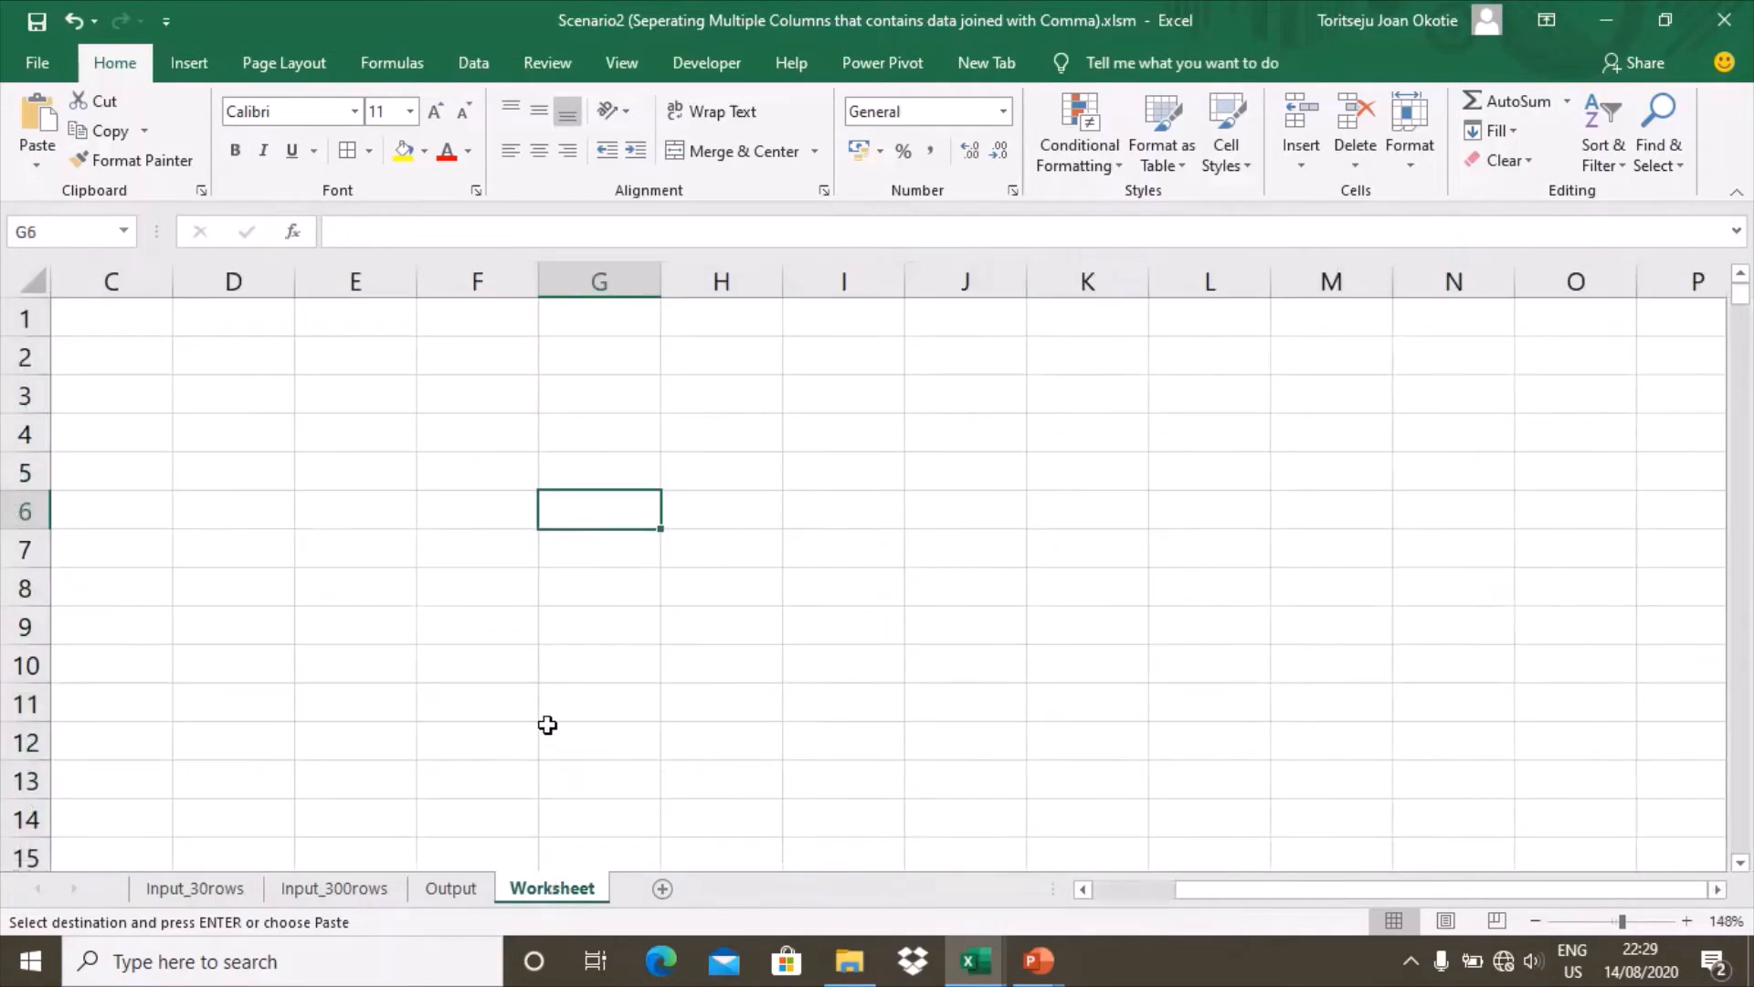
drag(1215, 891, 1101, 893)
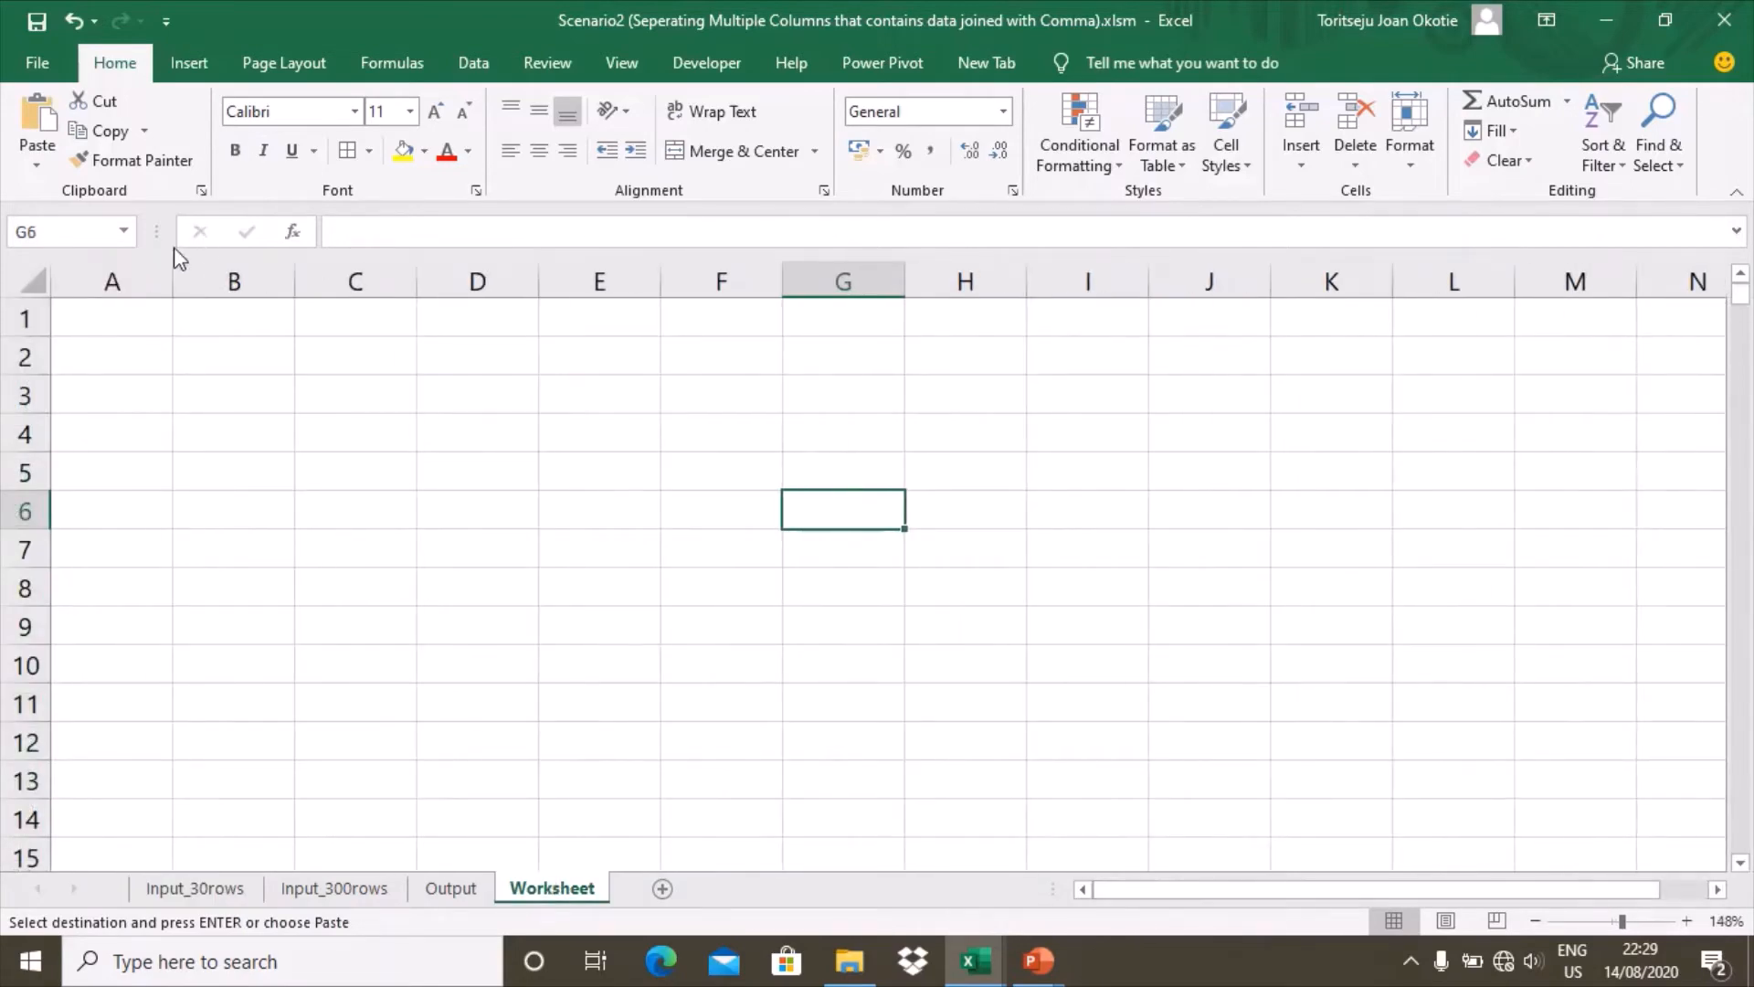
click(118, 325)
right_click(118, 325)
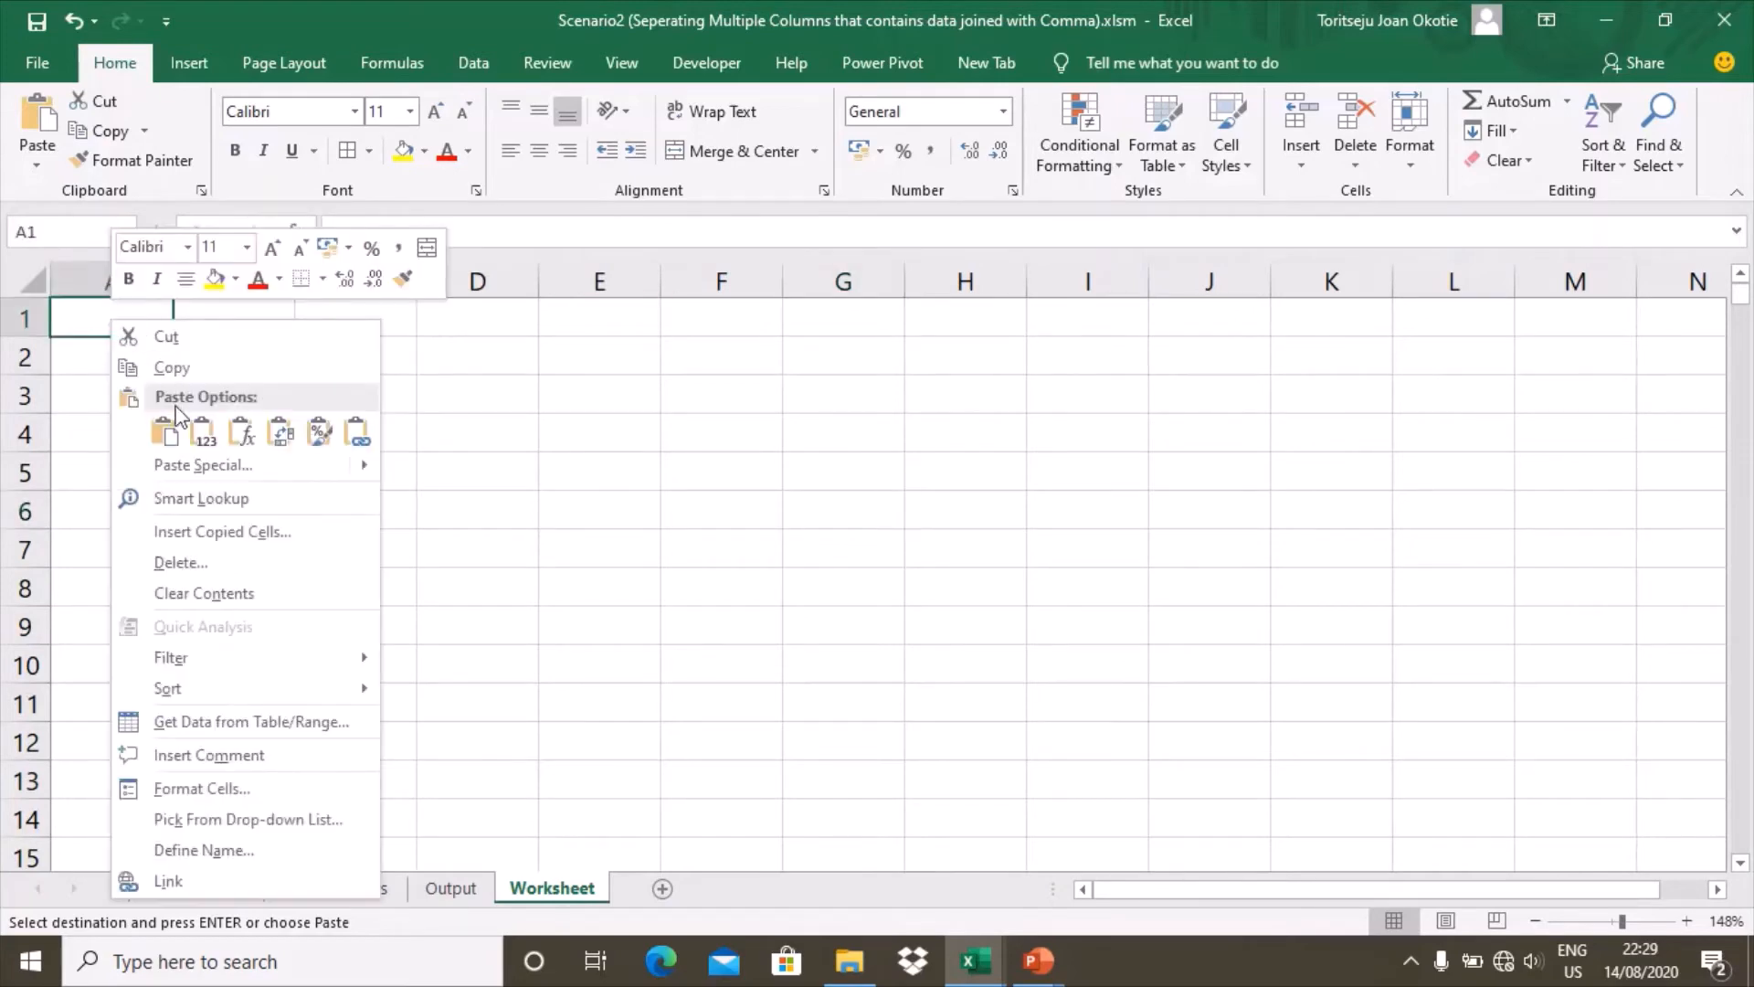
click(201, 431)
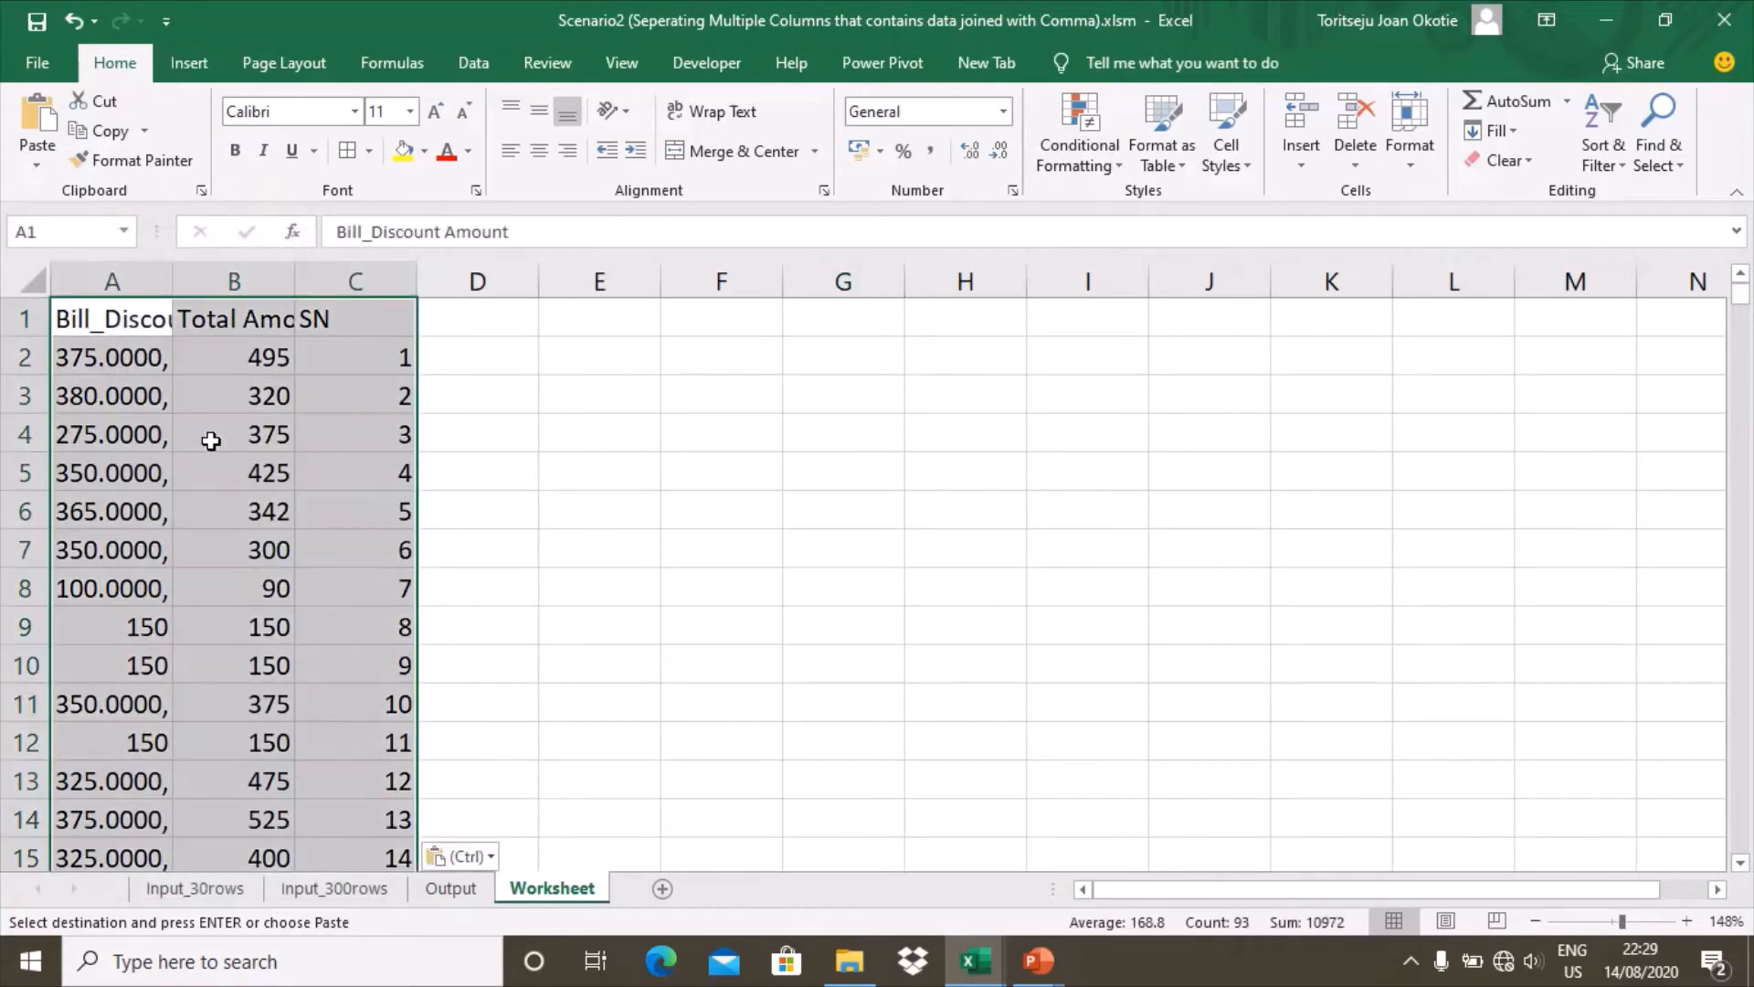
Convert the pasted range A1:C31 of the Worksheet sheet into a table with headers and open it in the Power Query Editor
click(185, 64)
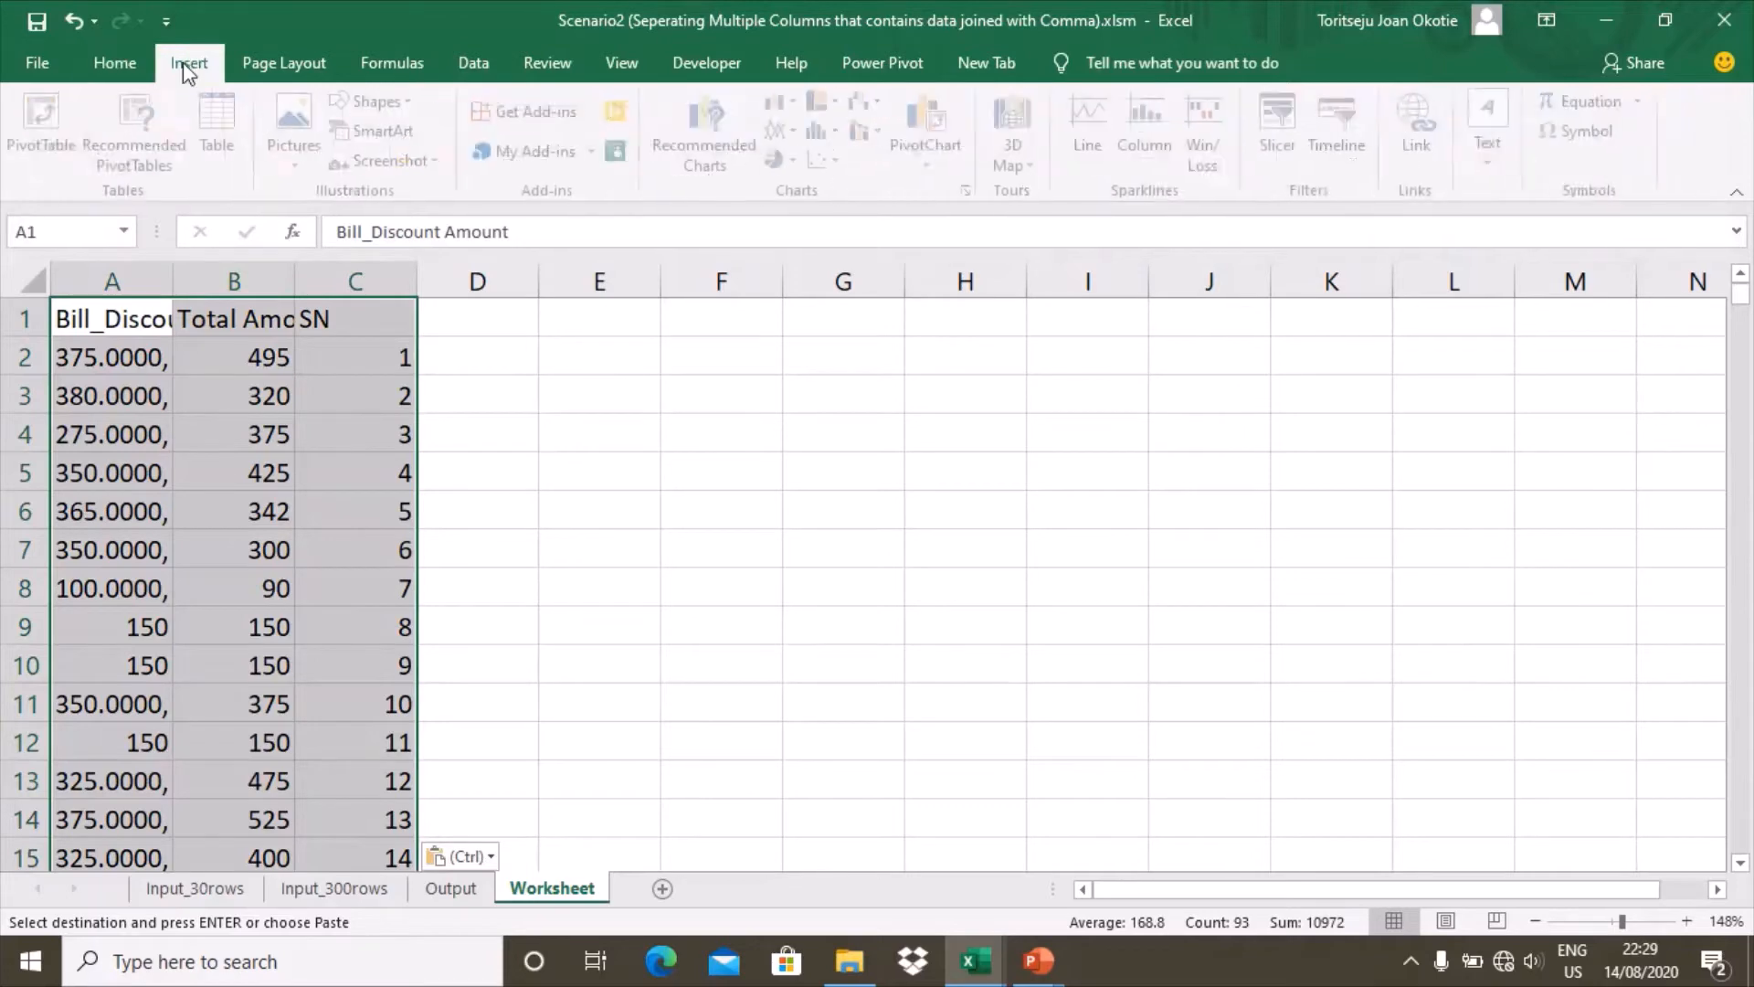
click(220, 119)
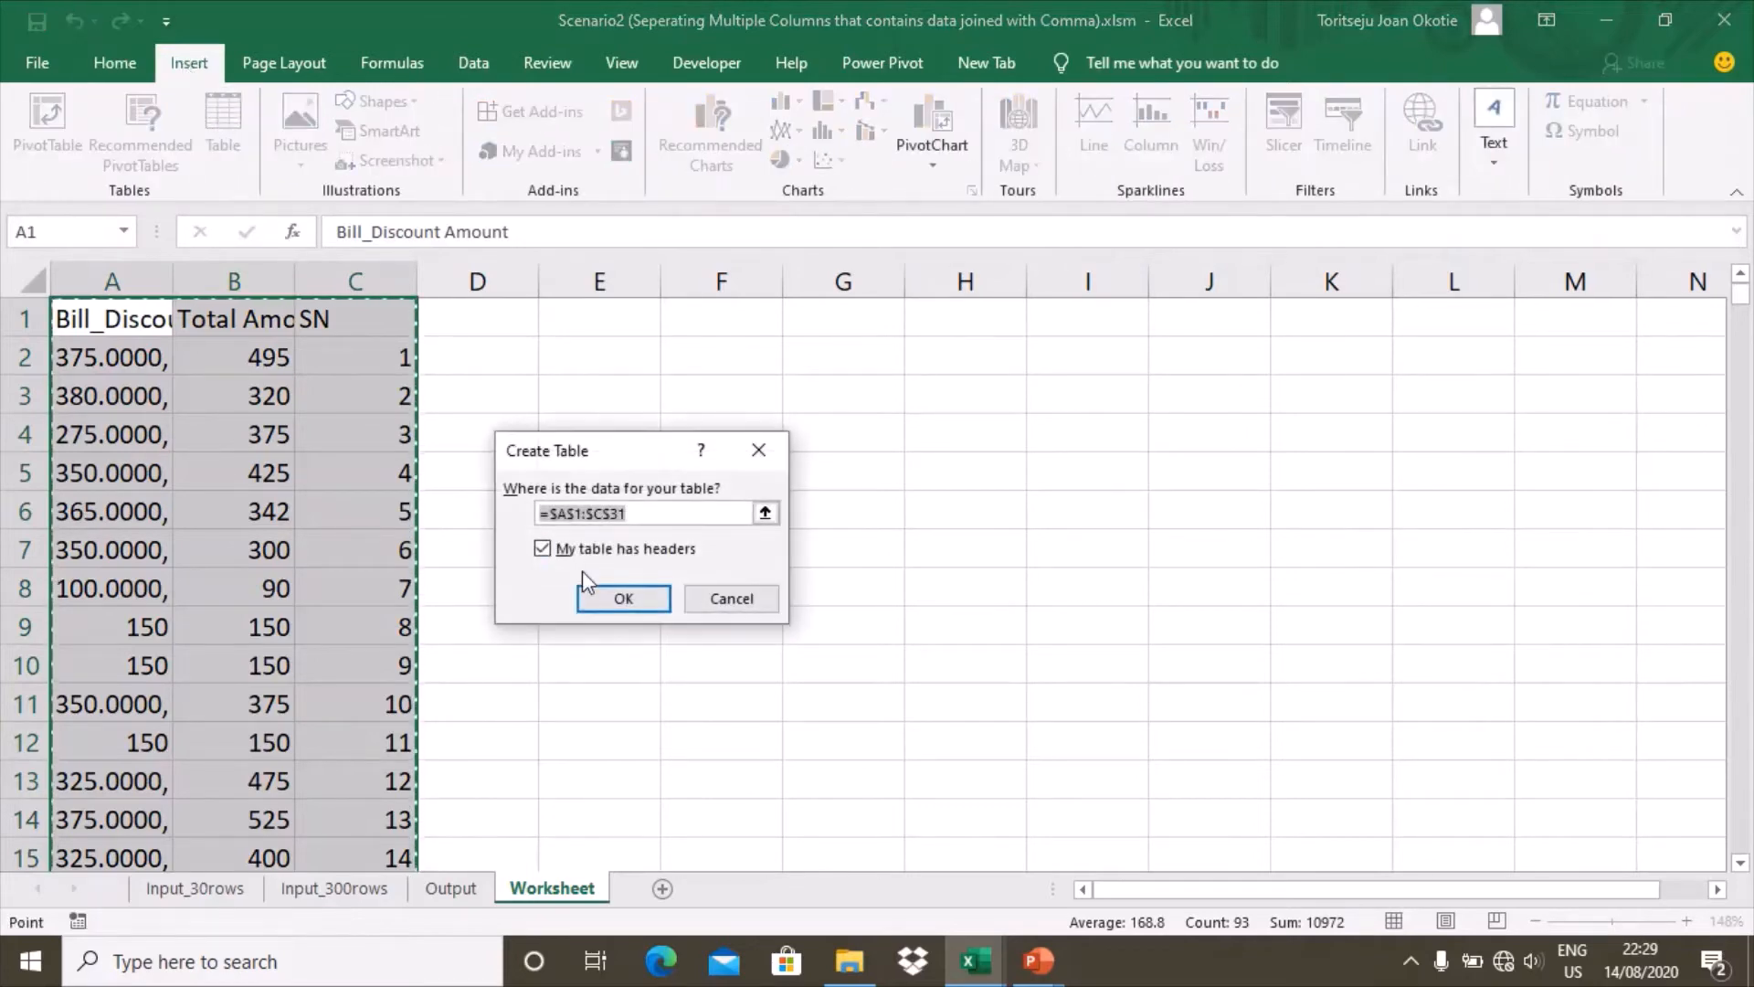
click(624, 599)
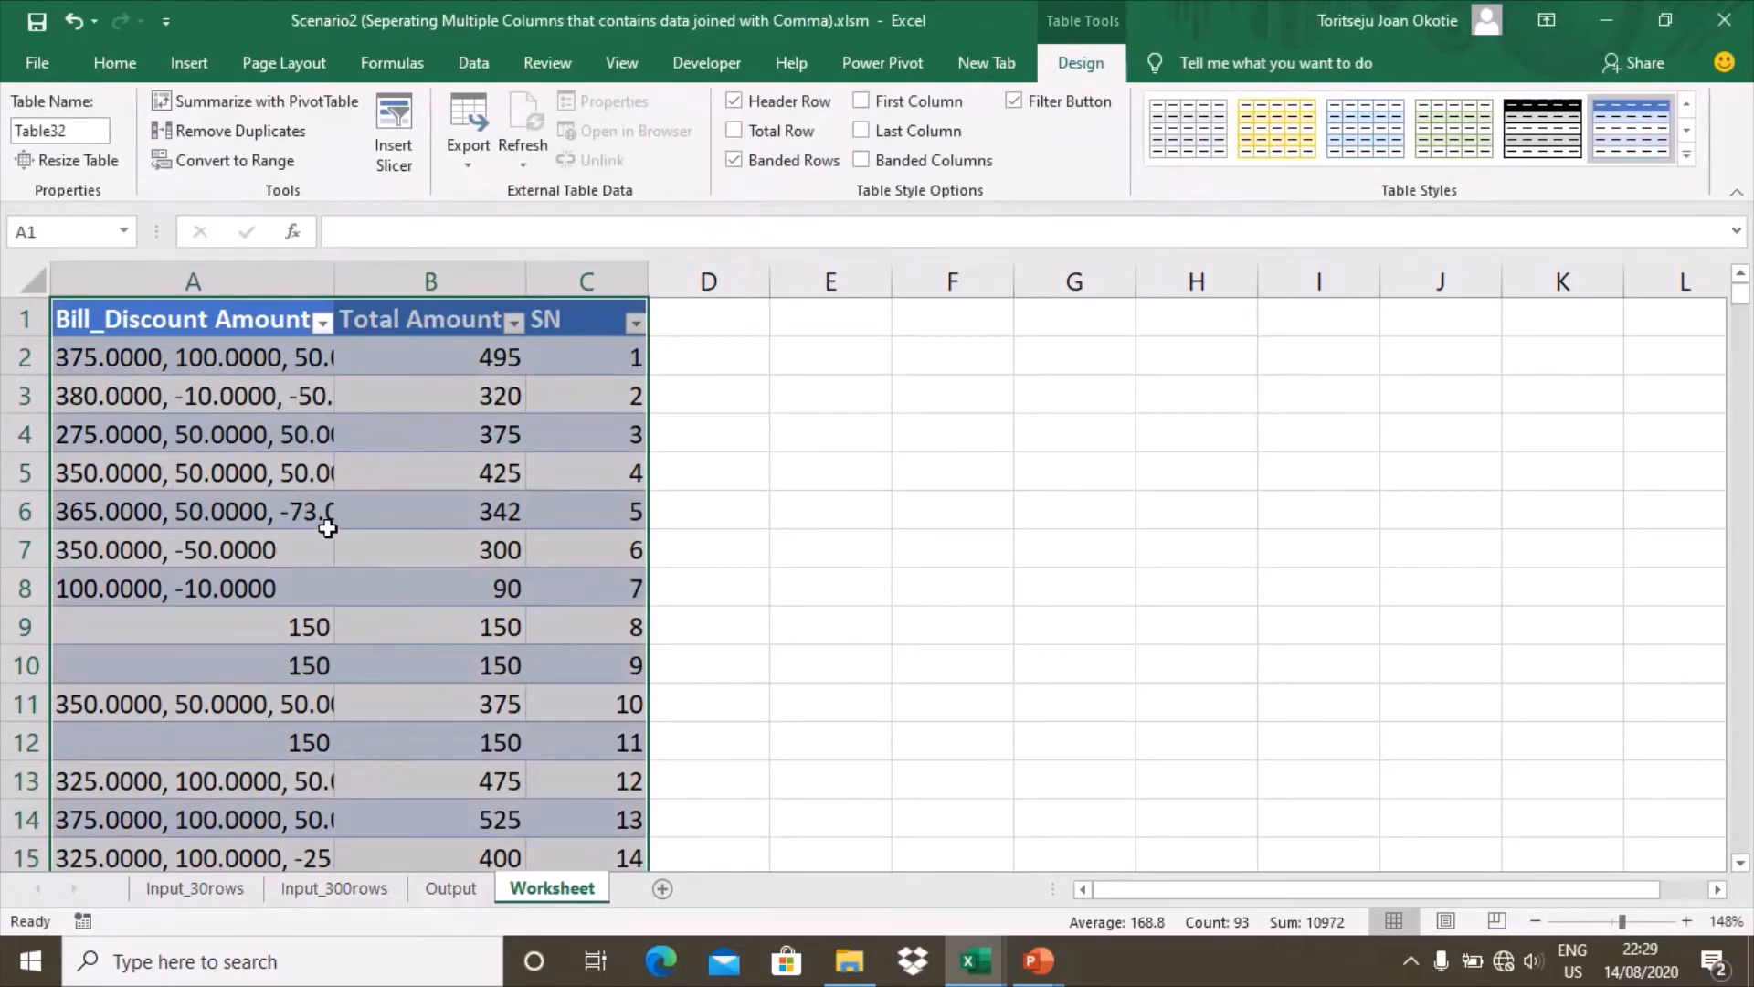
click(472, 62)
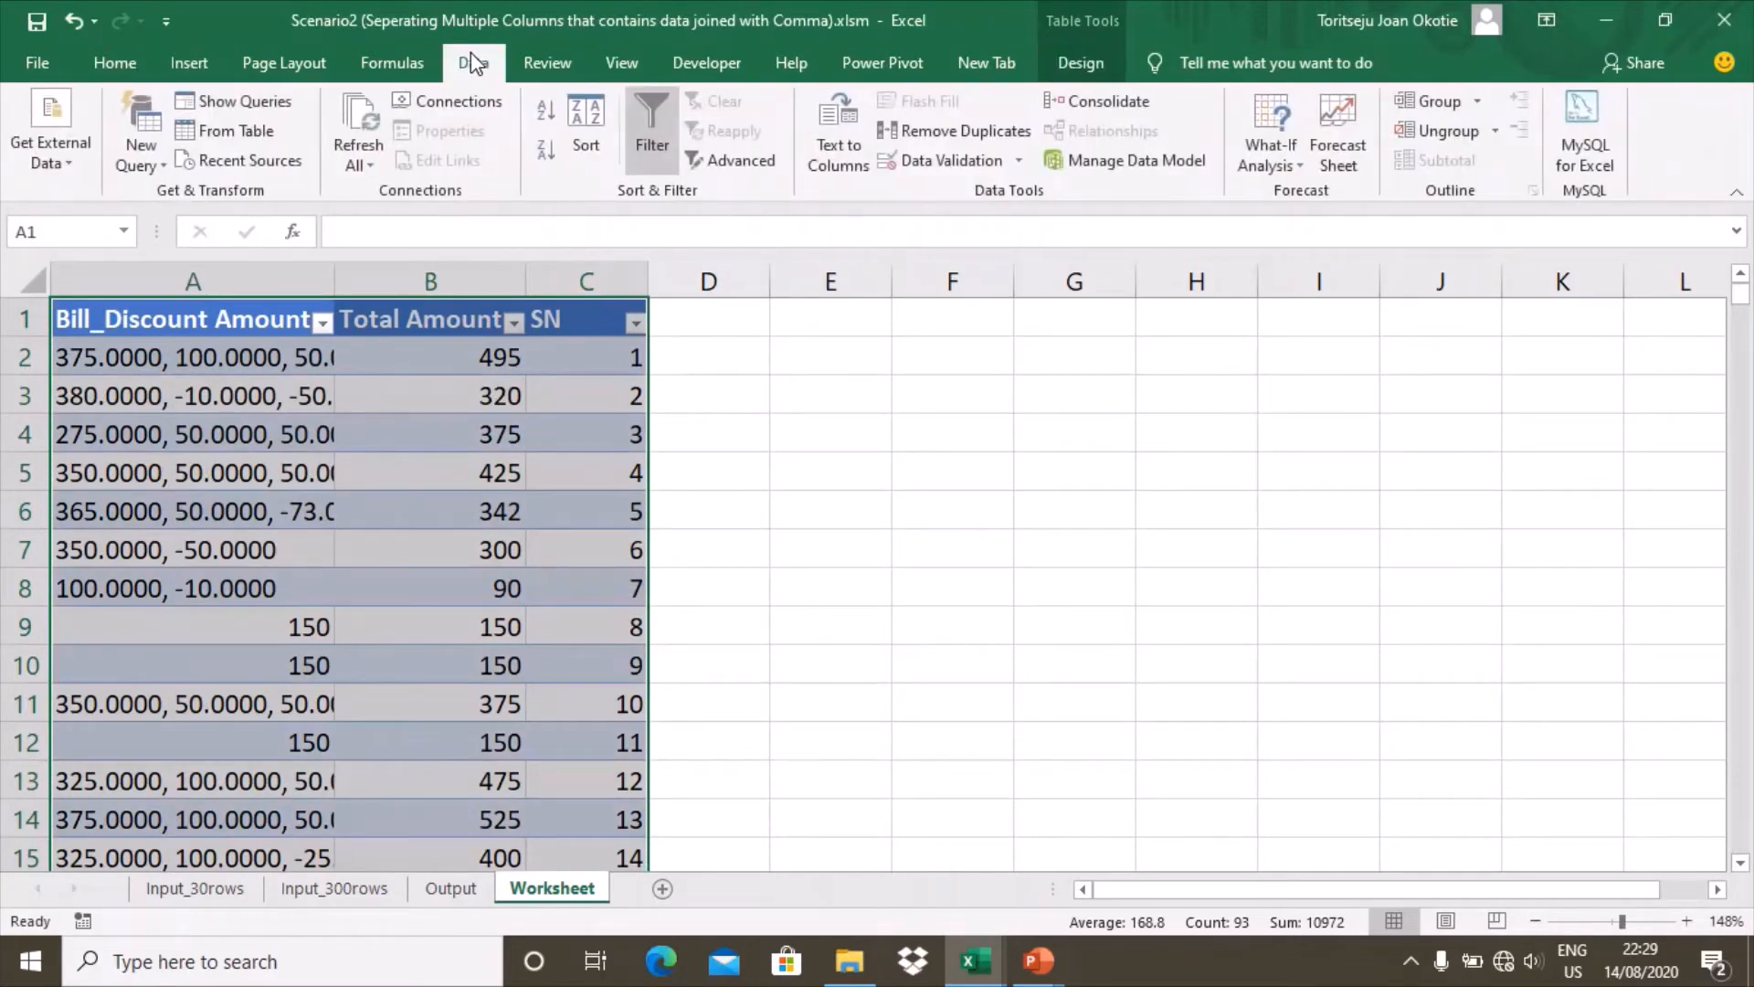
click(233, 137)
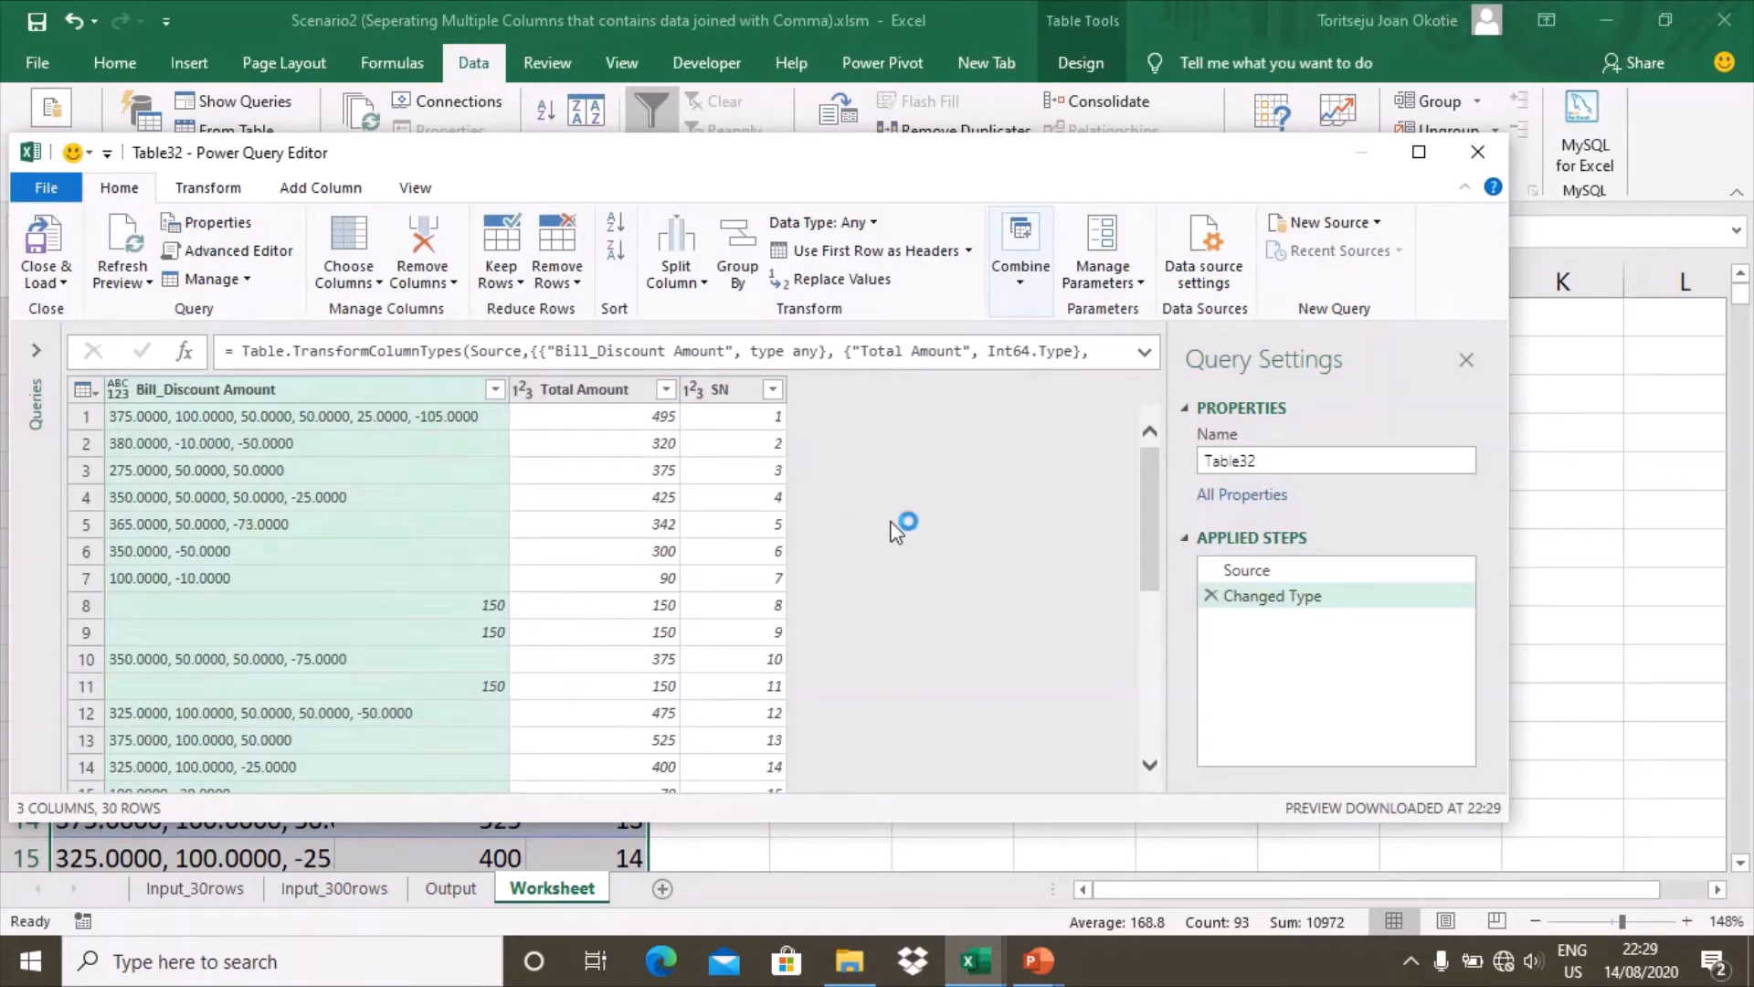
Split the Bill_Discount Amount column into rows at each occurrence of the comma delimiter
click(683, 282)
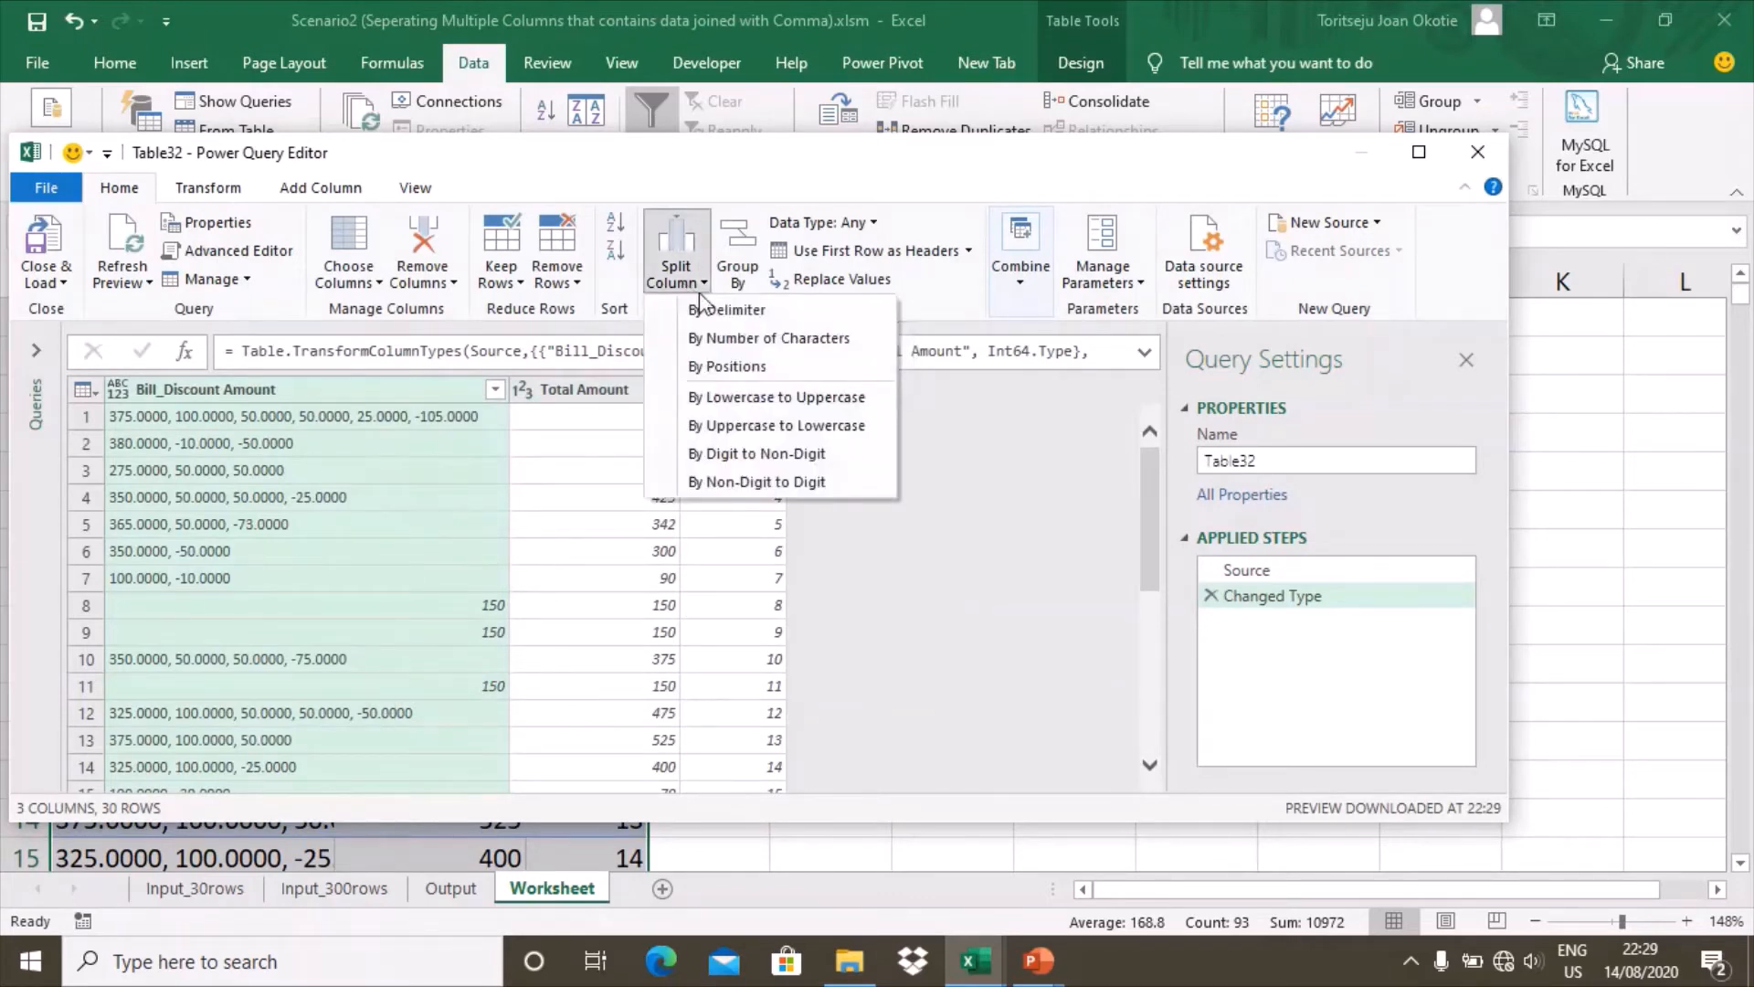
click(726, 310)
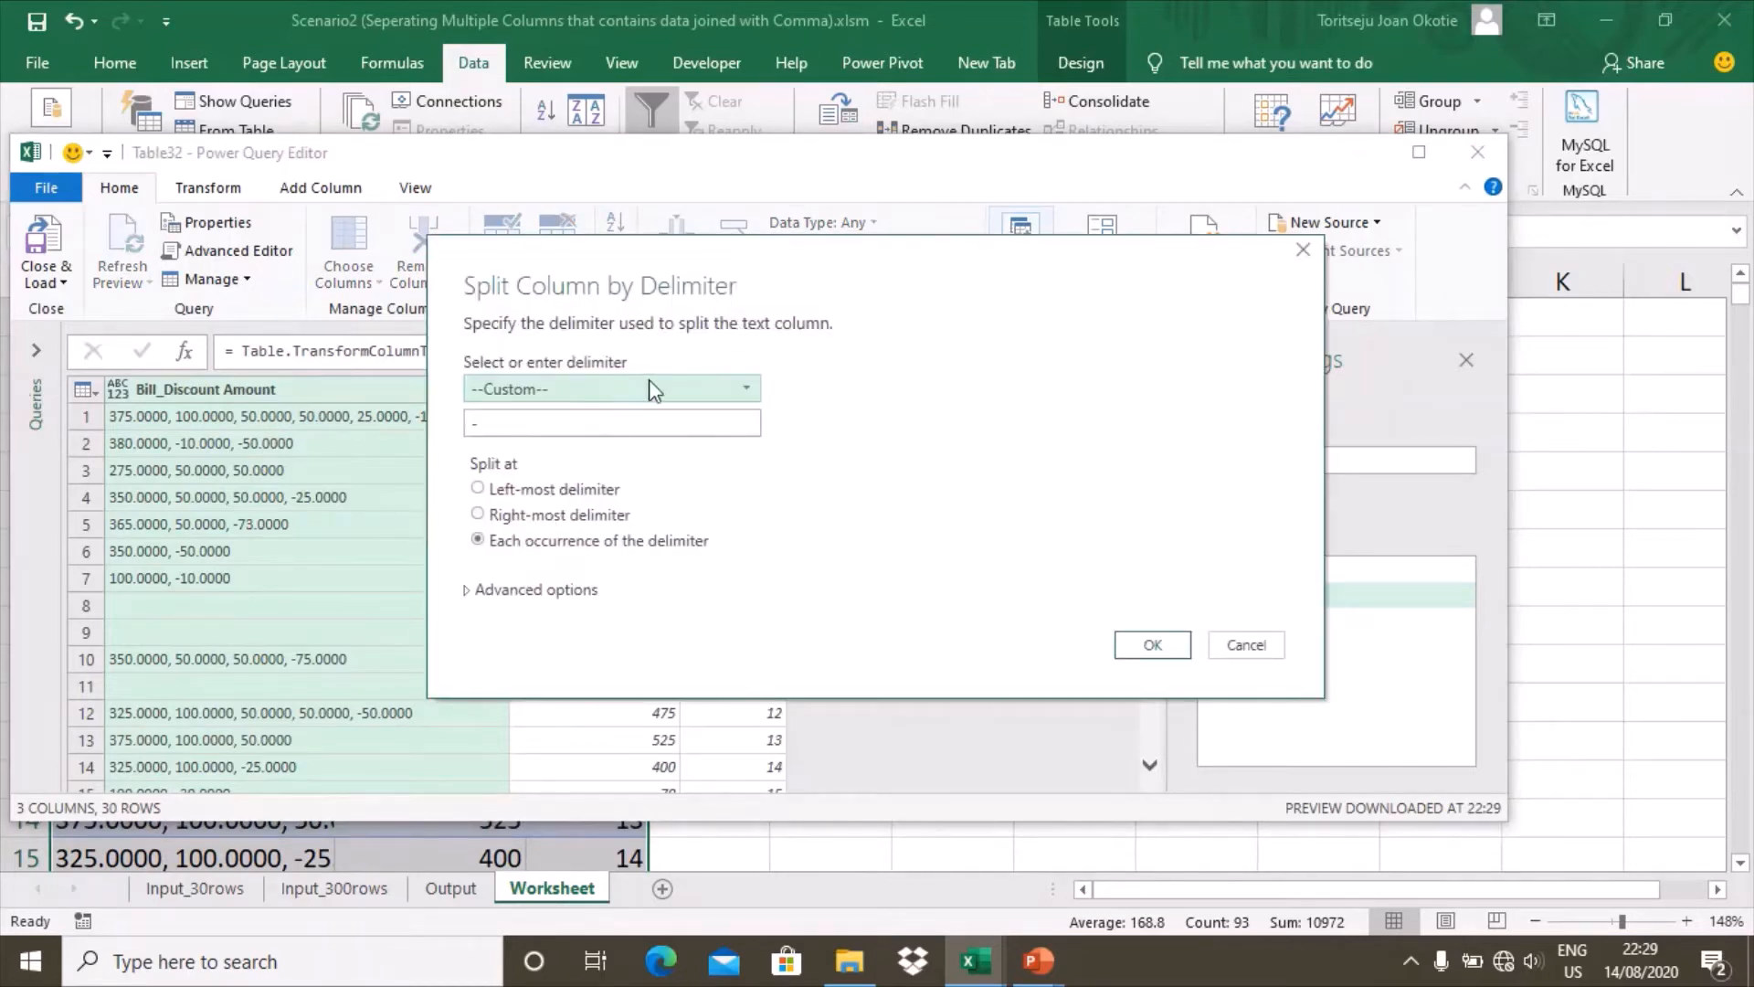
click(742, 395)
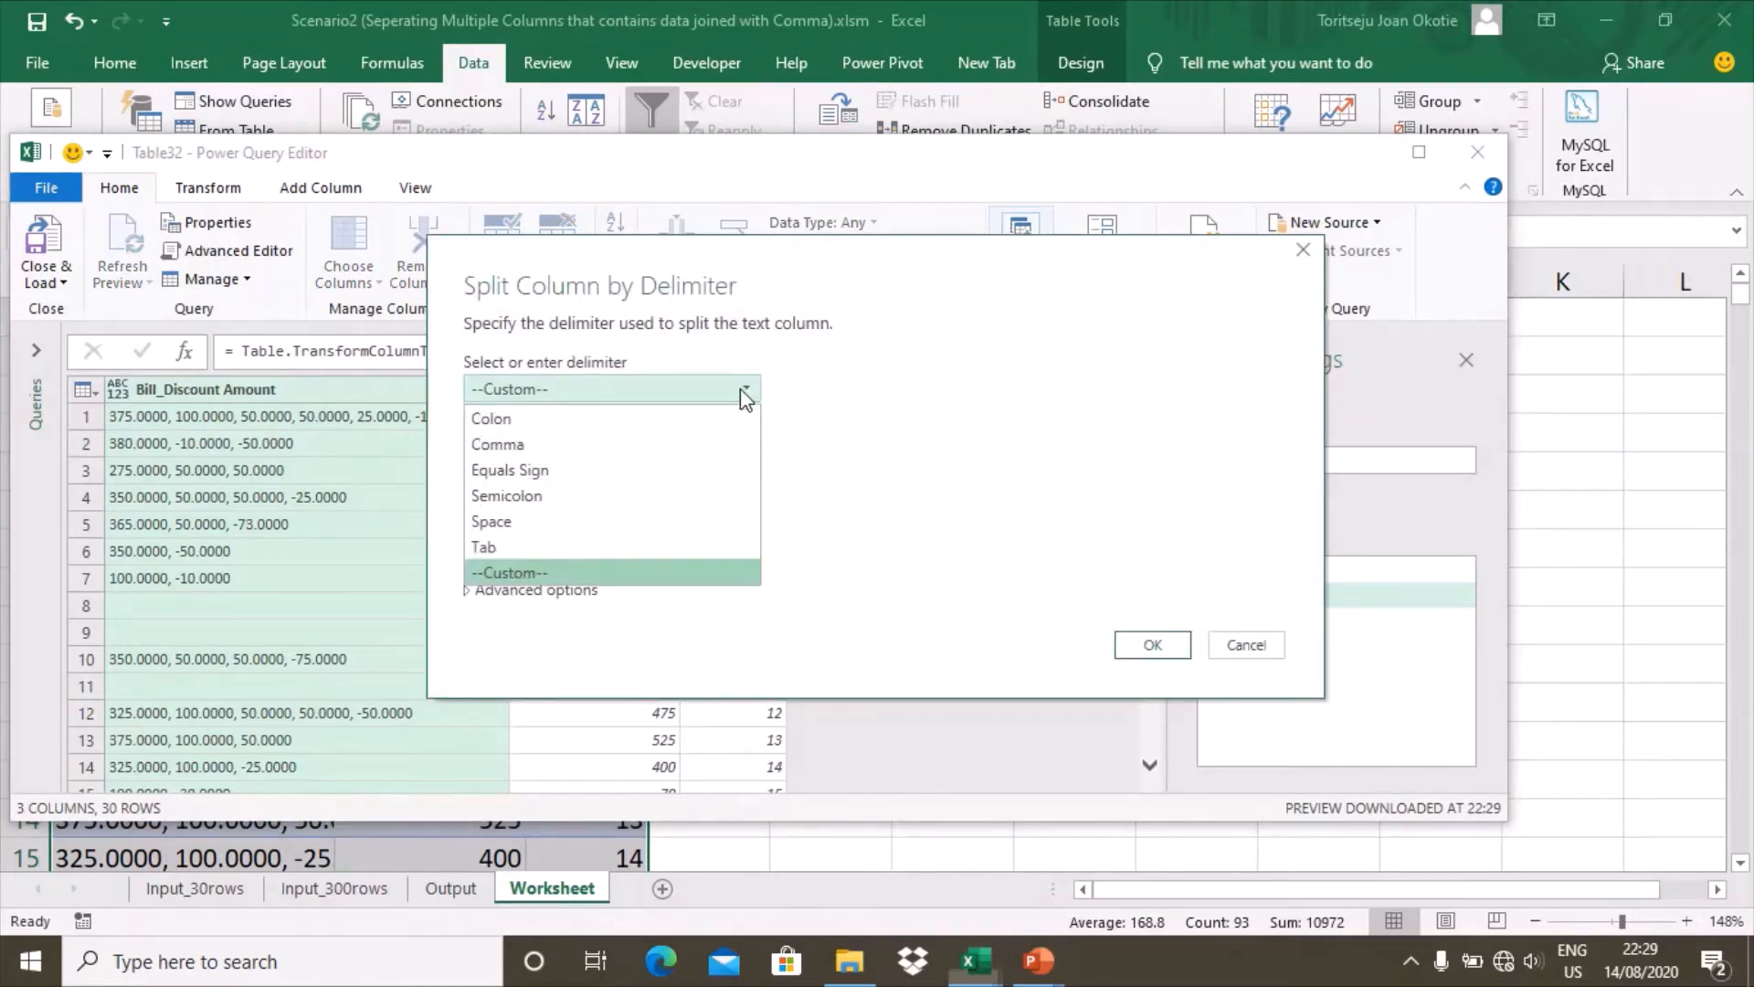
click(702, 444)
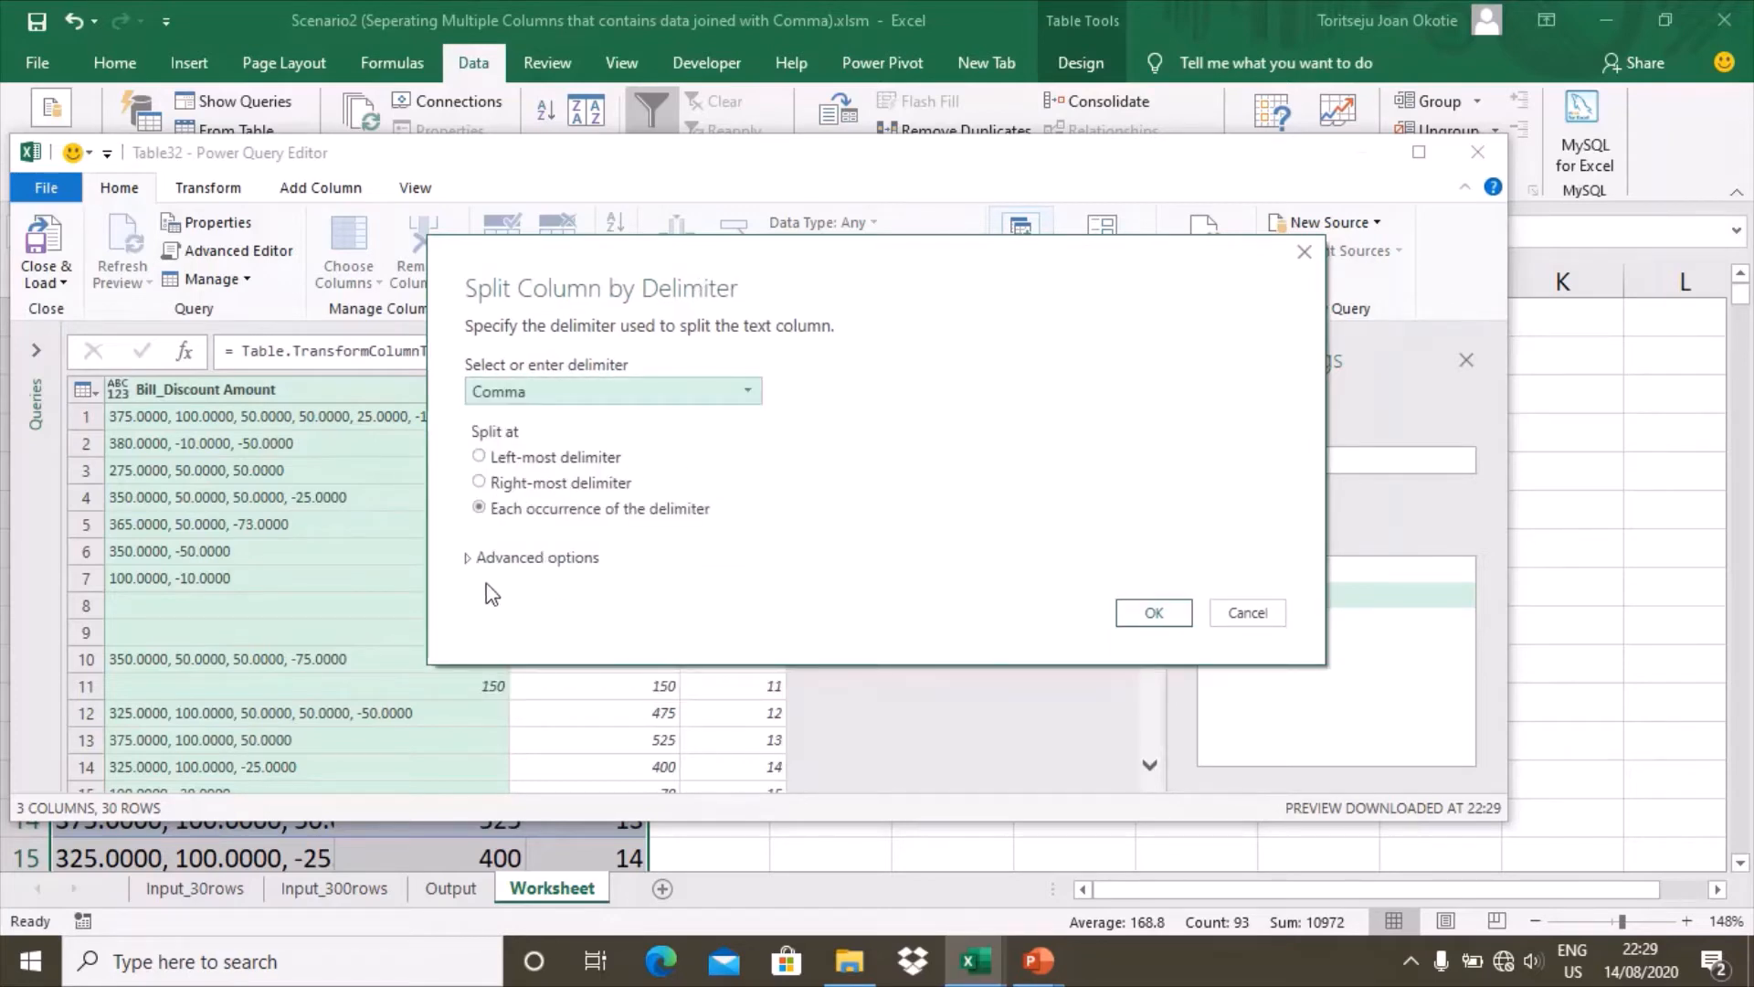
click(509, 559)
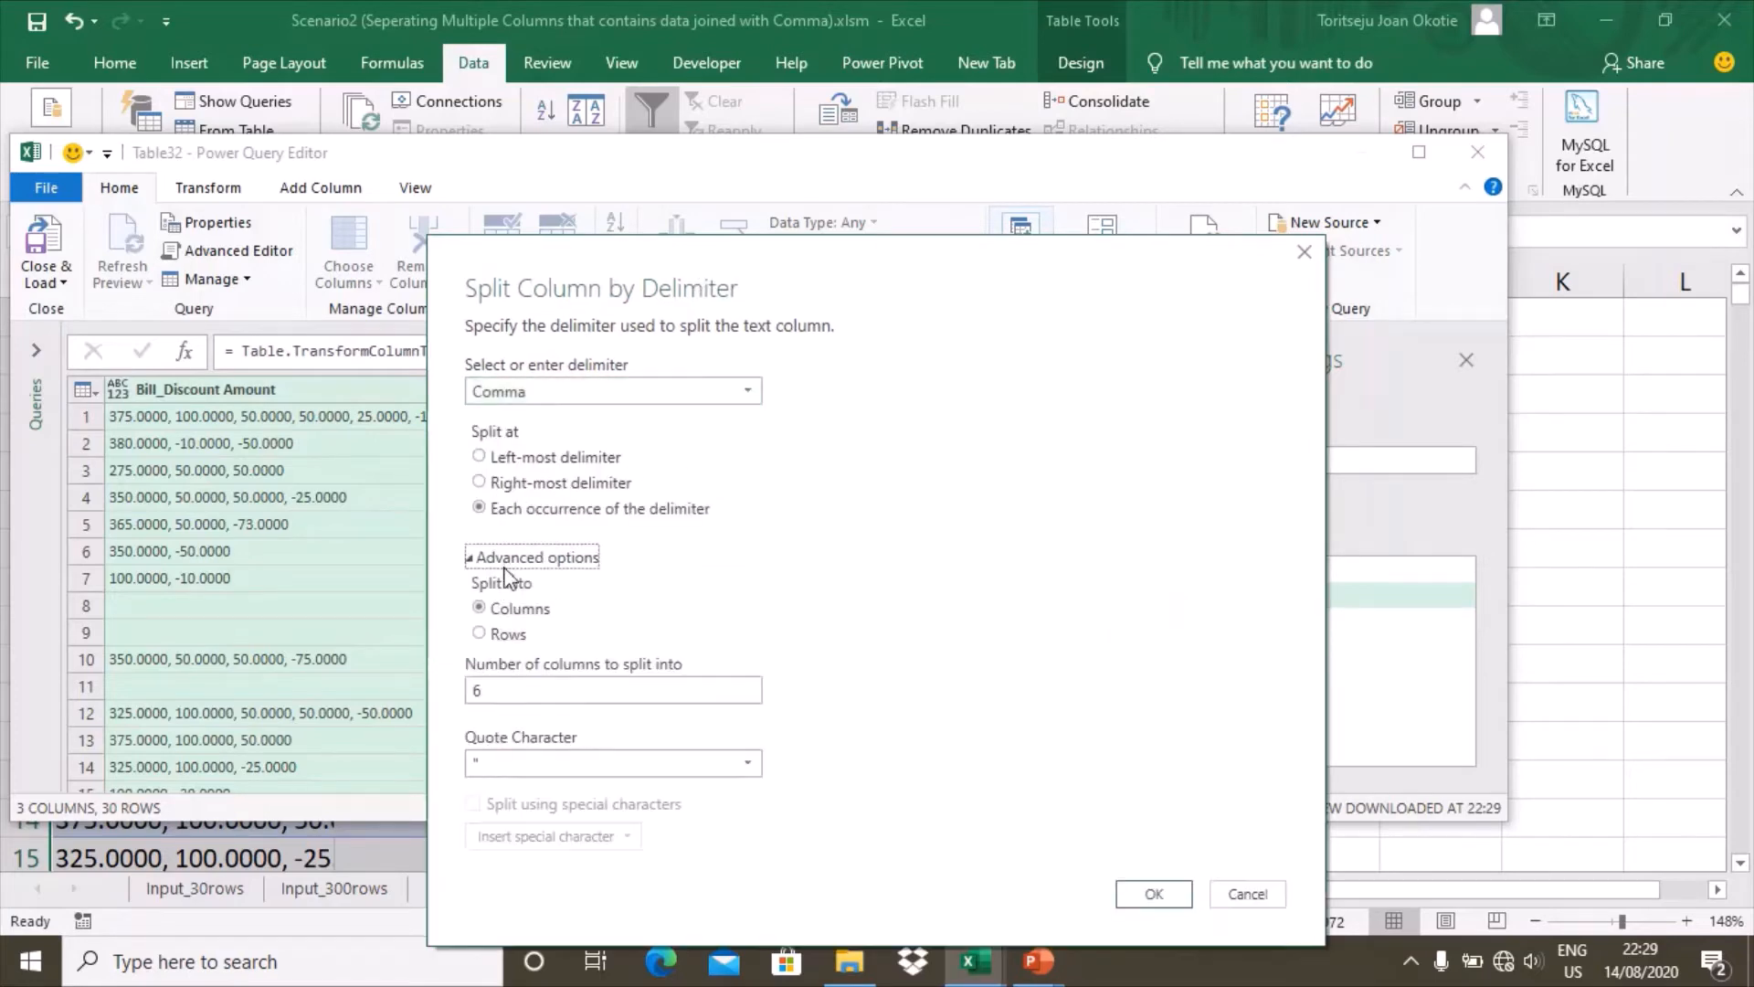
click(503, 634)
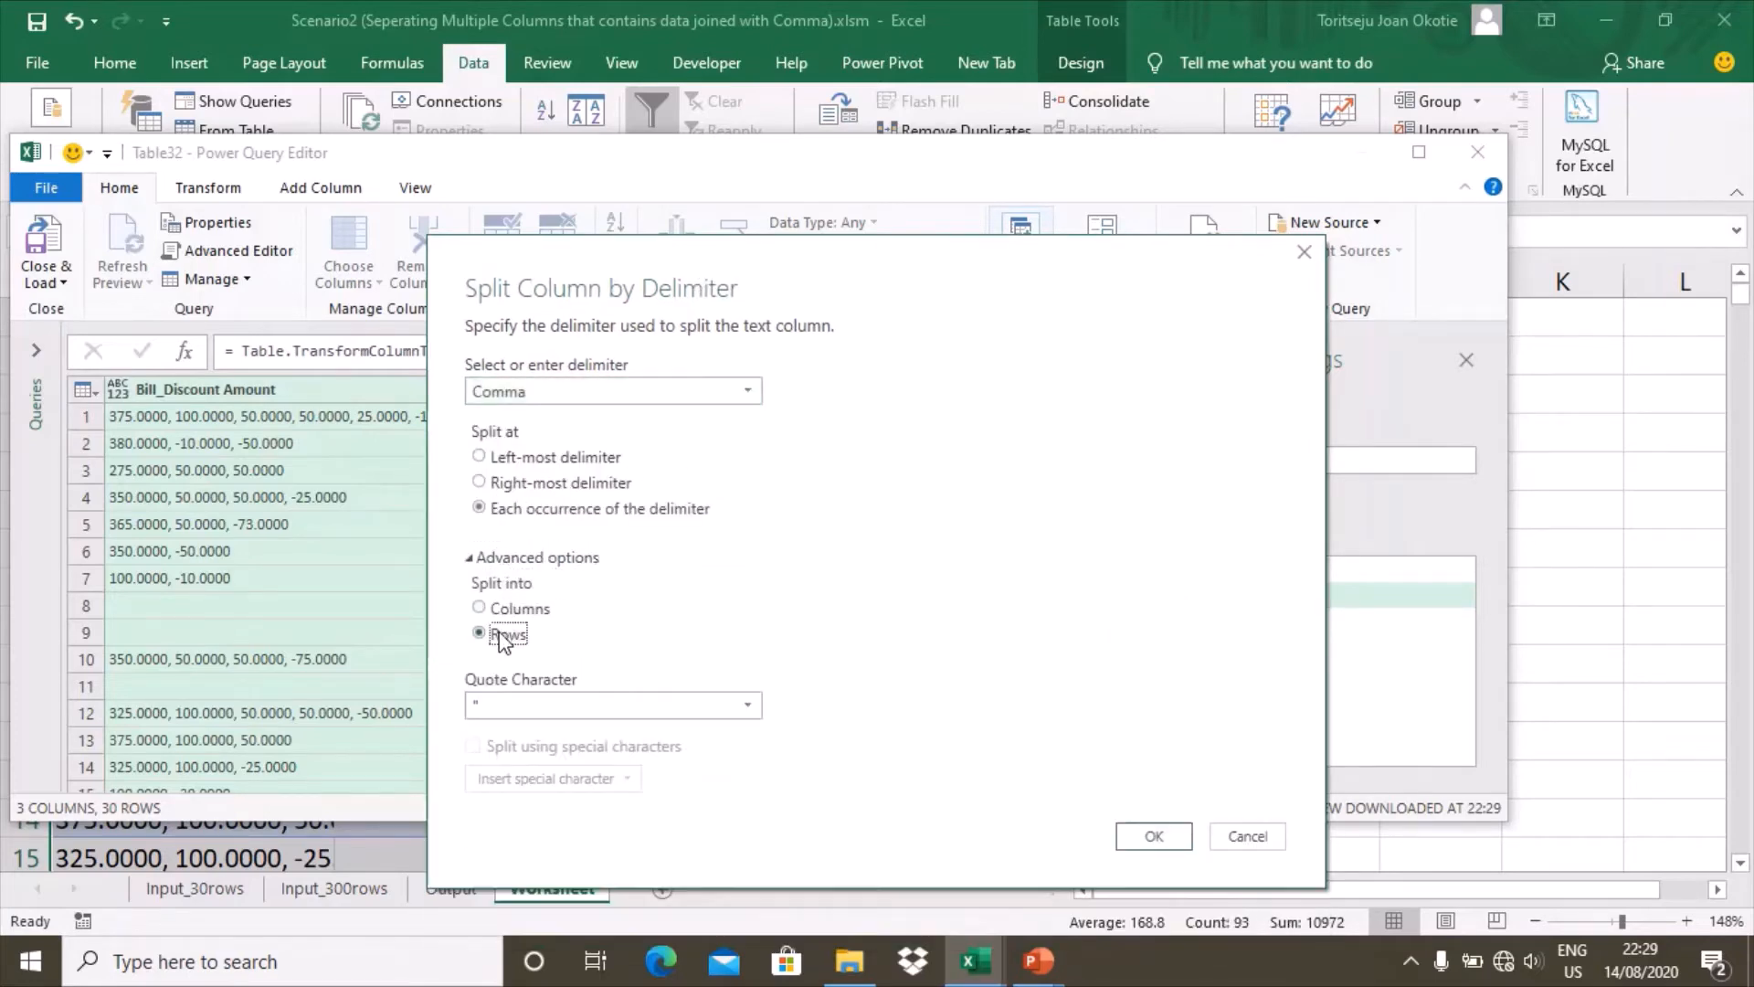
click(748, 717)
click(728, 732)
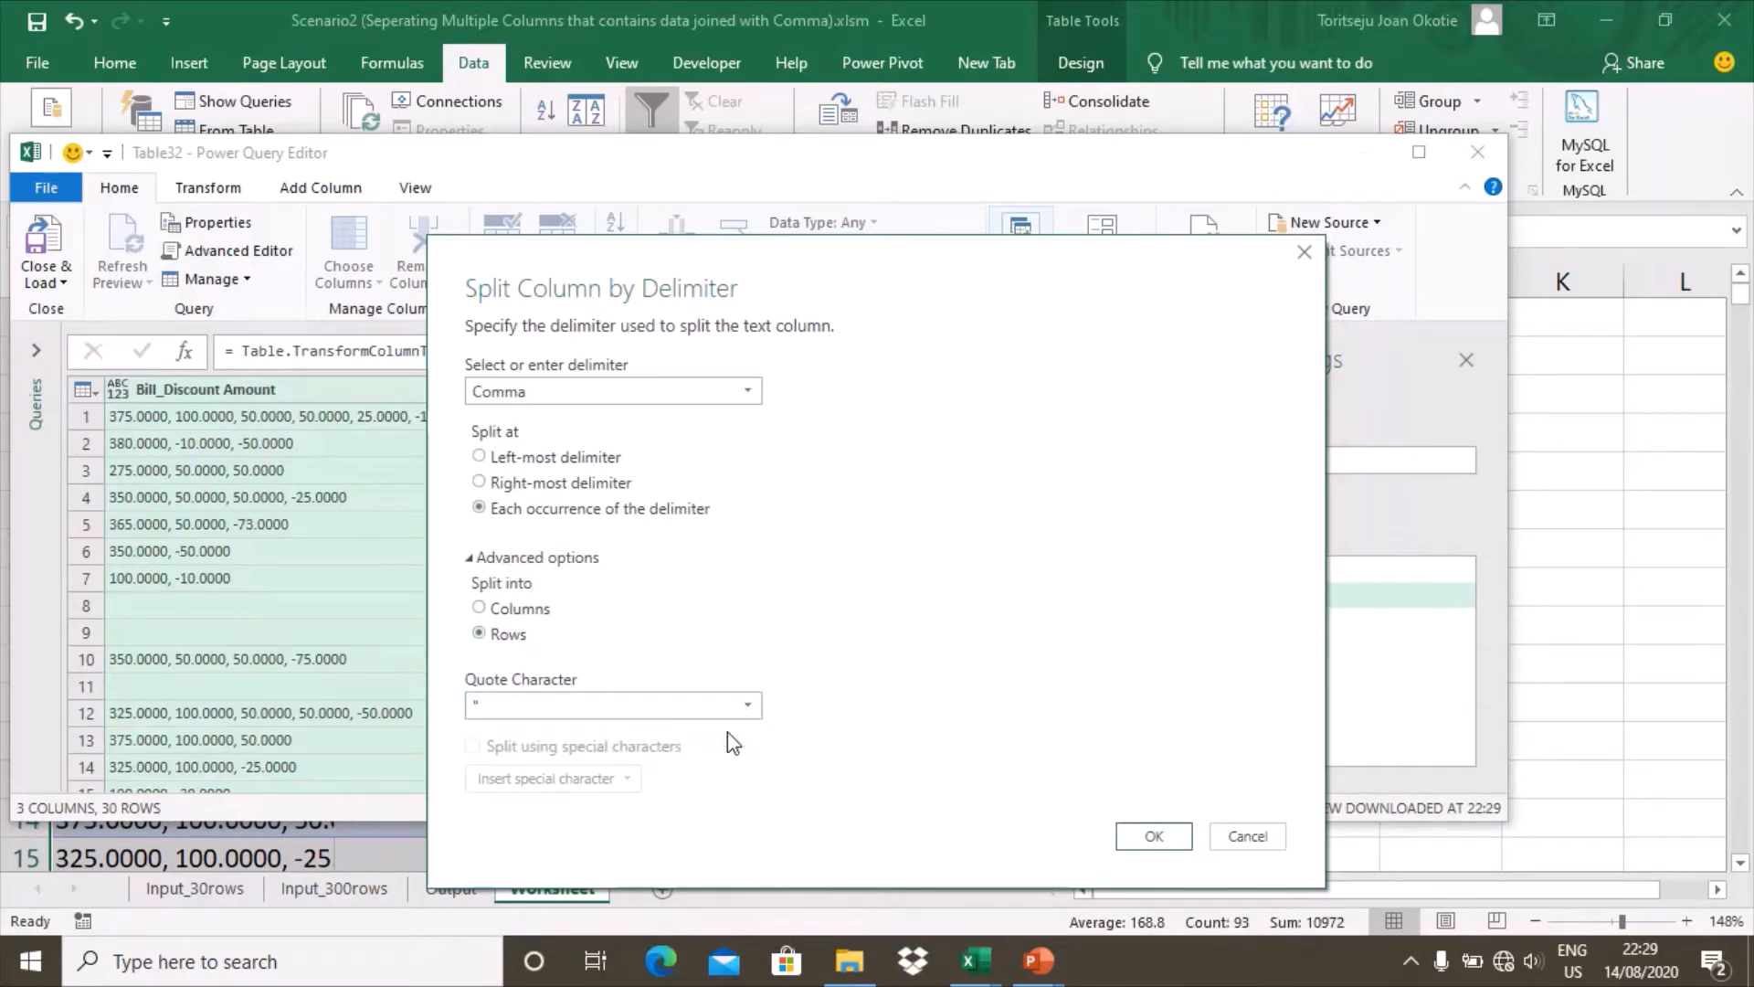
click(1135, 835)
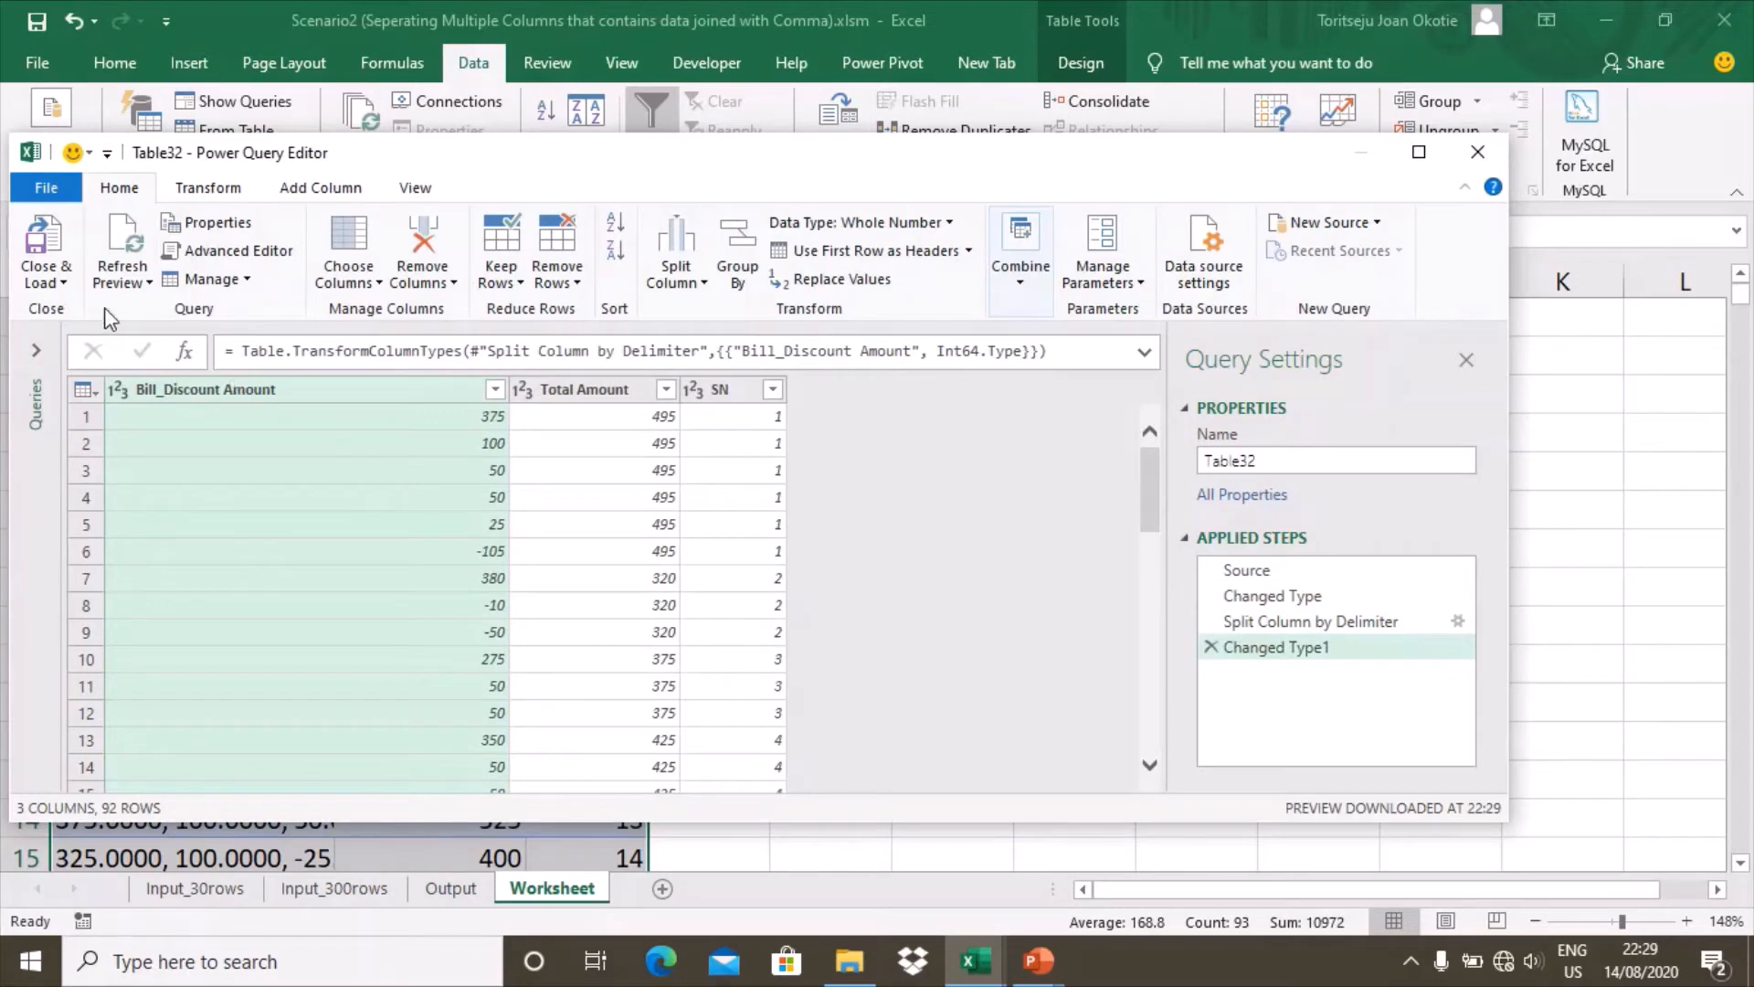
Load the split query as a table in the existing worksheet at cell H1 and close the Workbook Queries pane
click(56, 283)
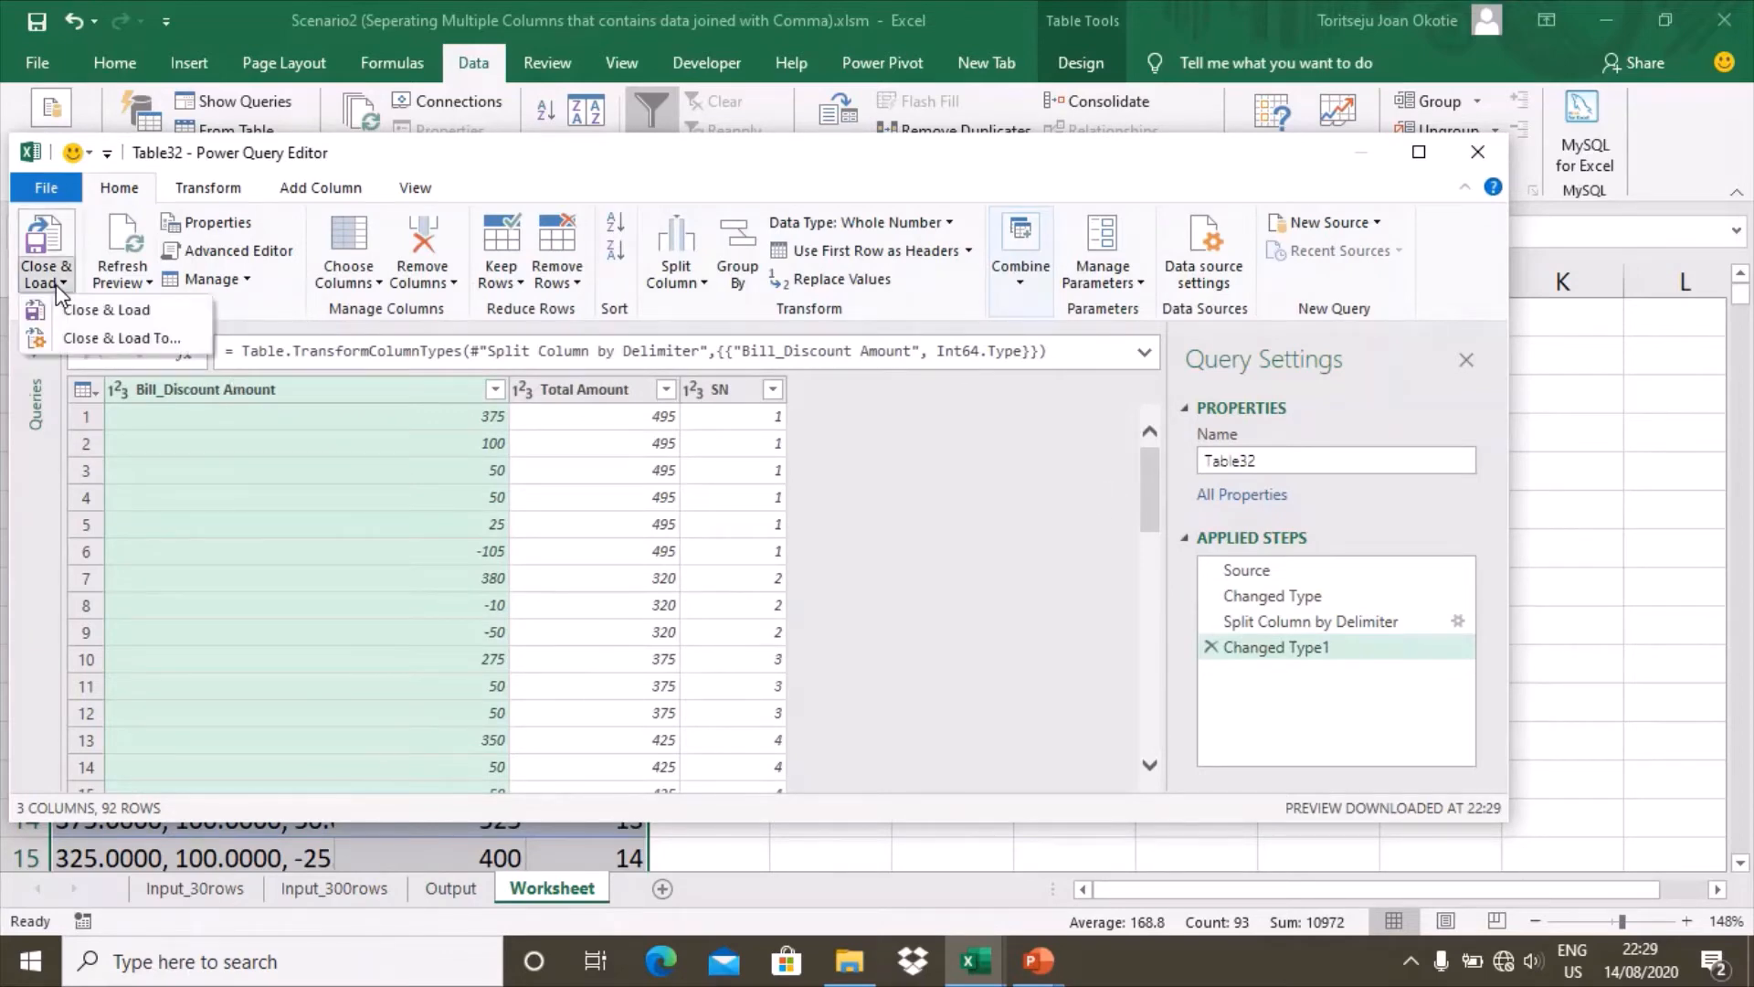
click(90, 343)
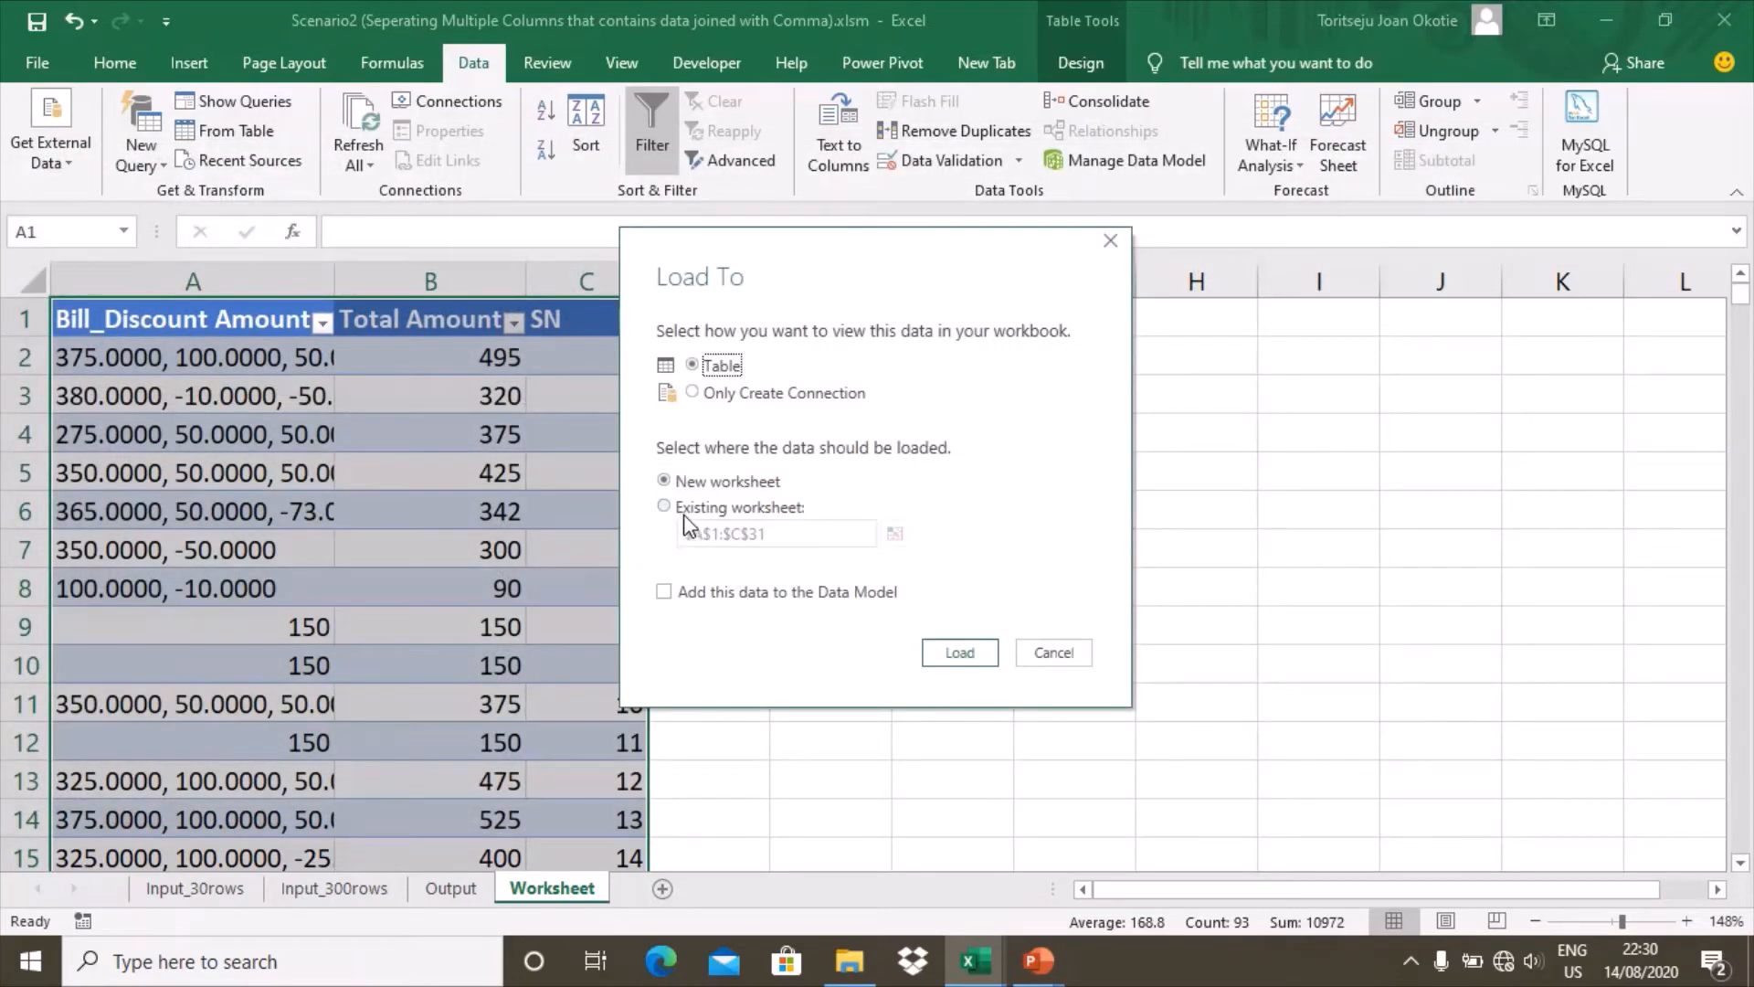
click(667, 508)
click(895, 534)
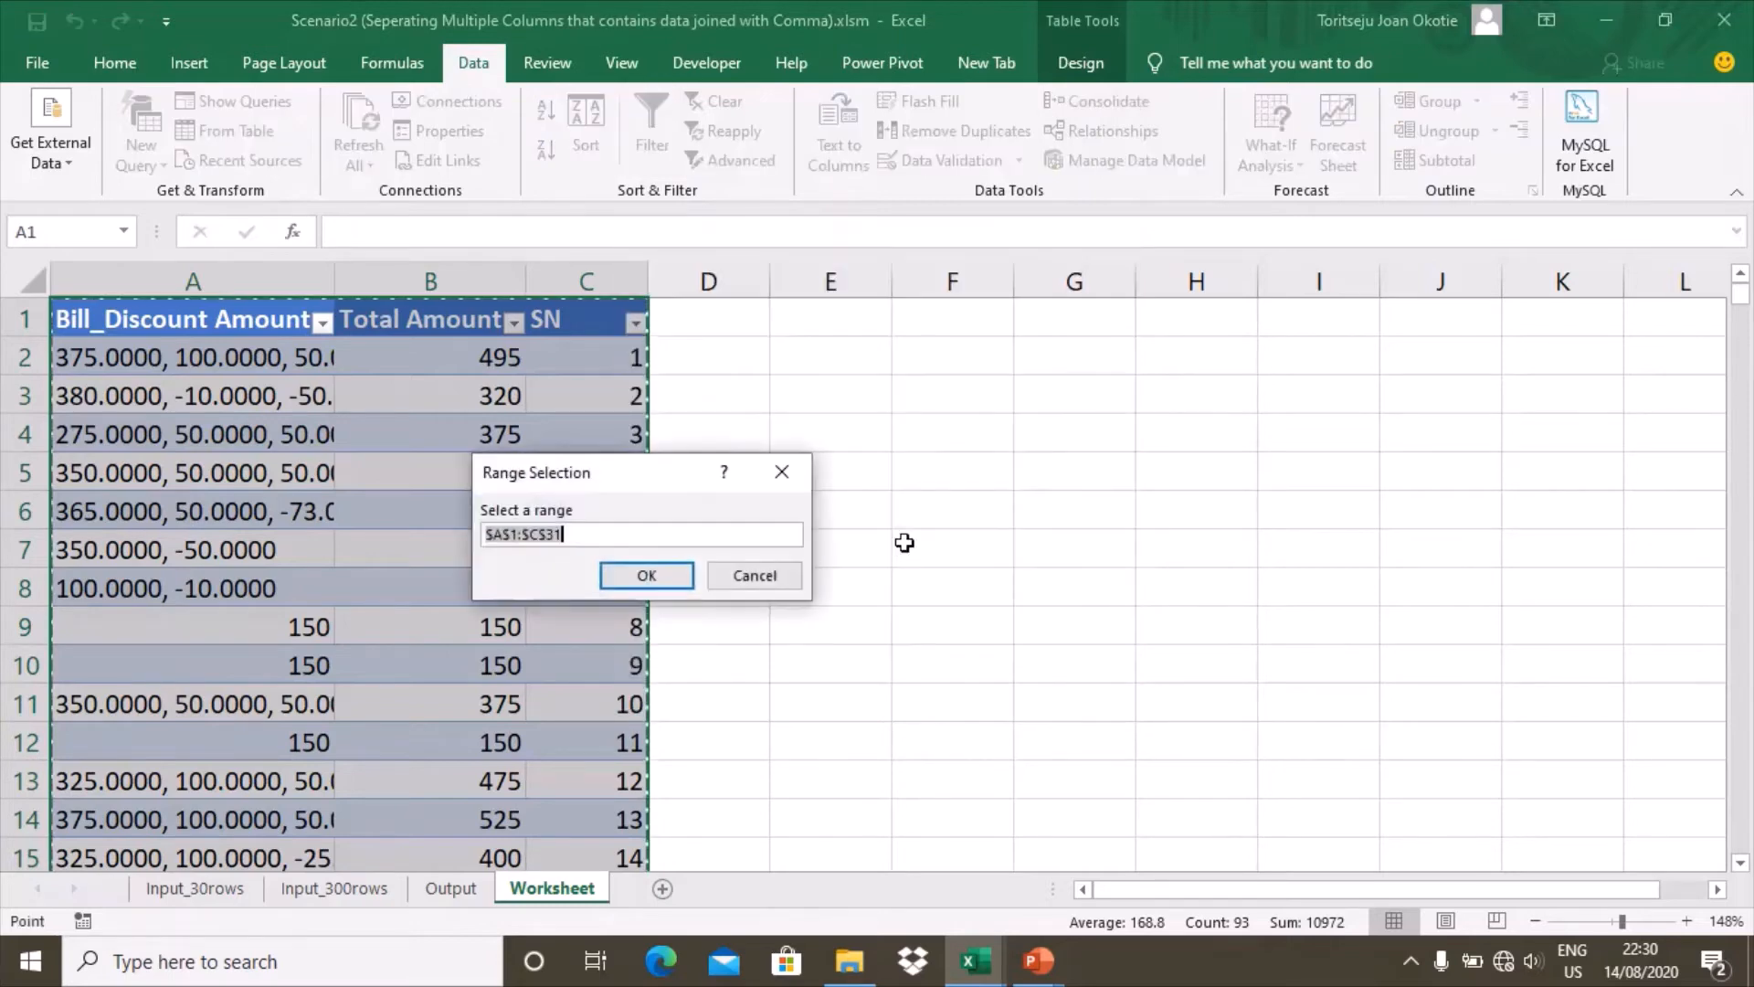
click(1206, 320)
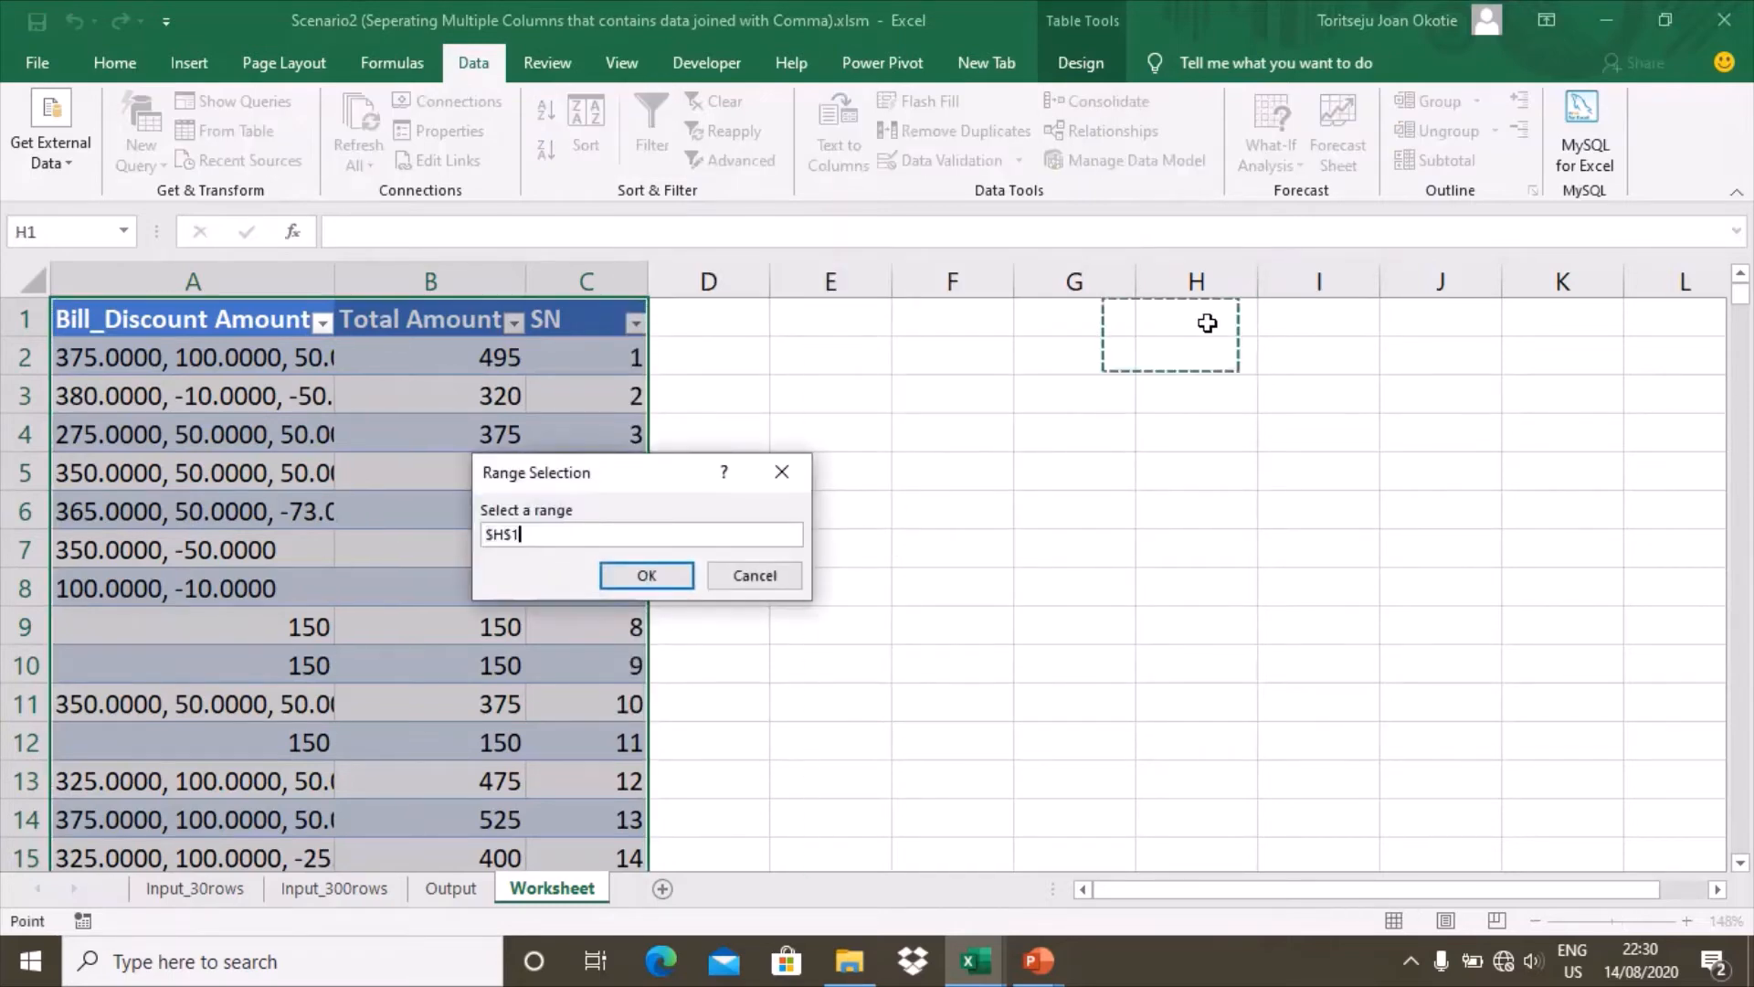
click(654, 574)
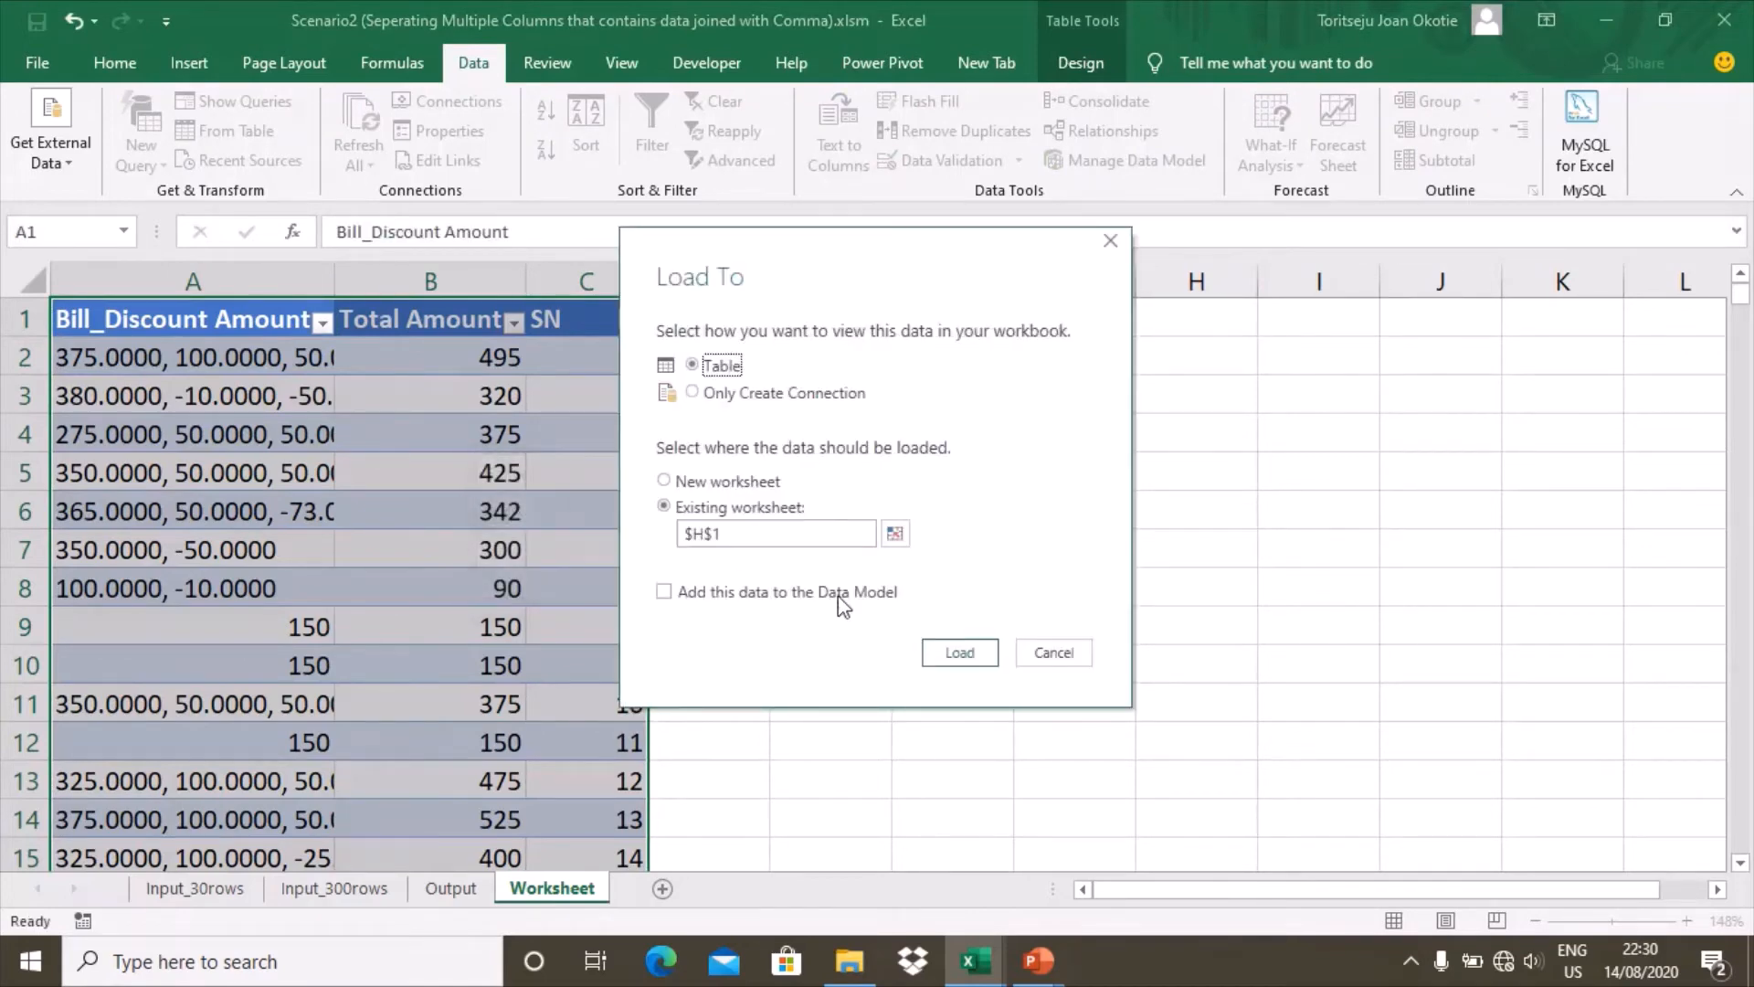
click(955, 652)
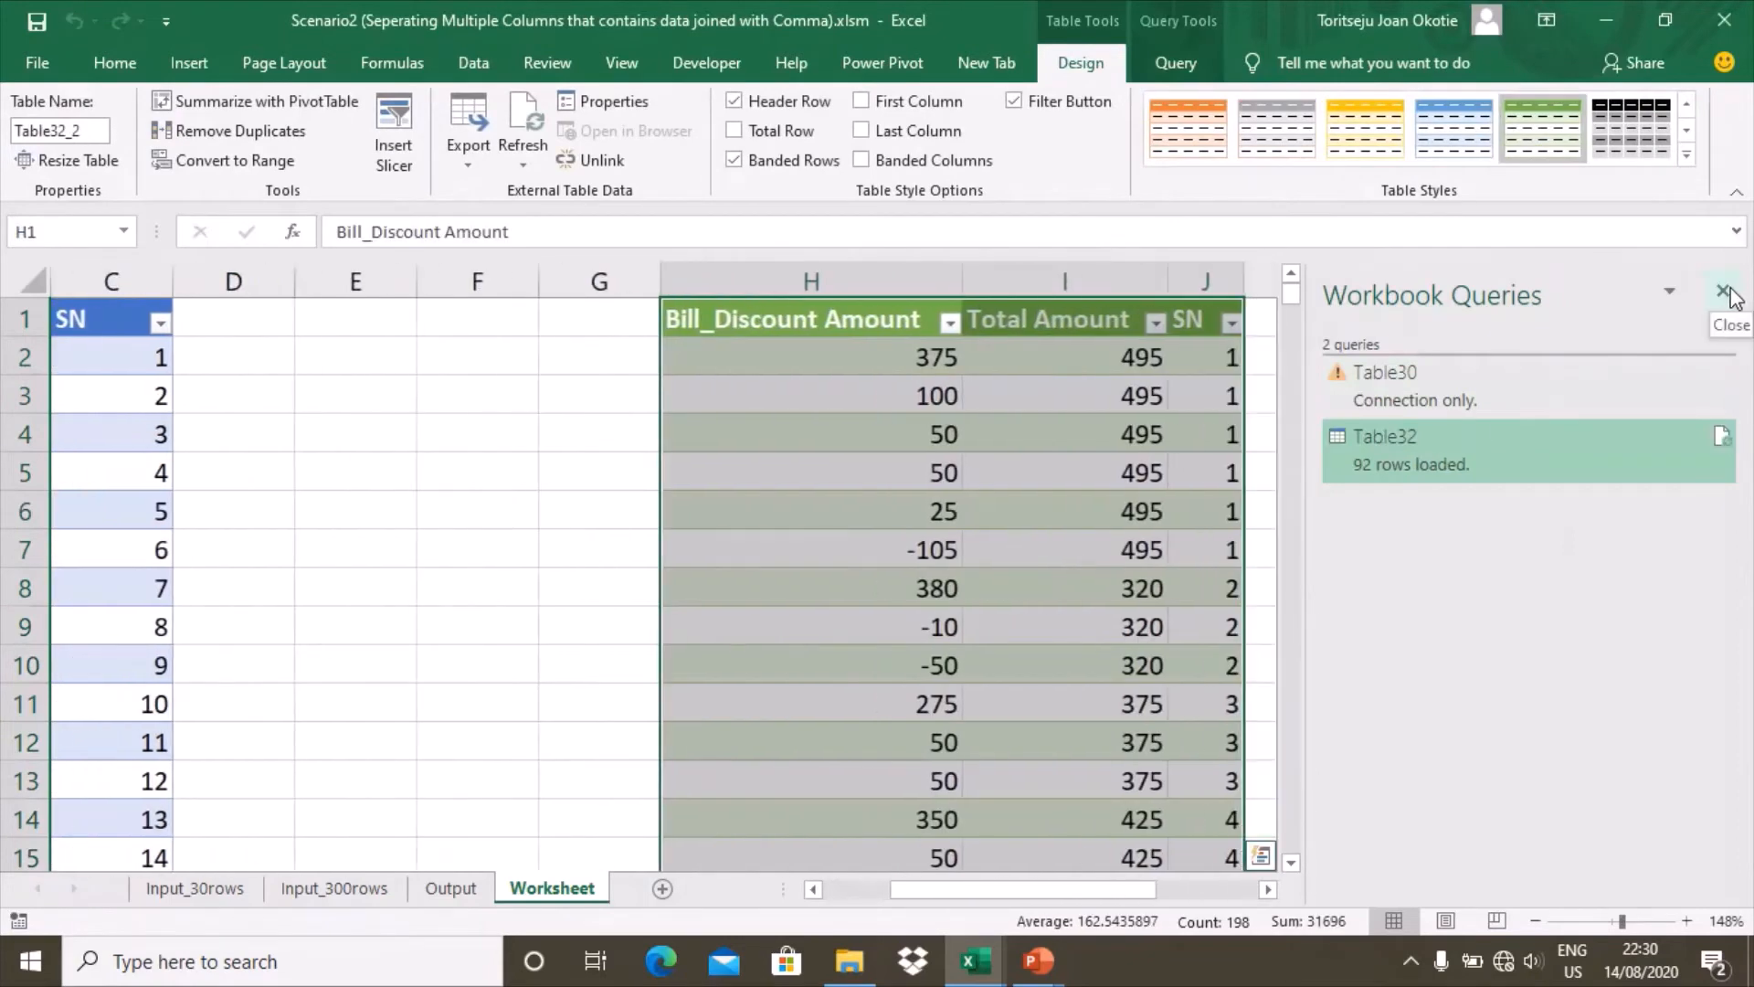
click(1725, 290)
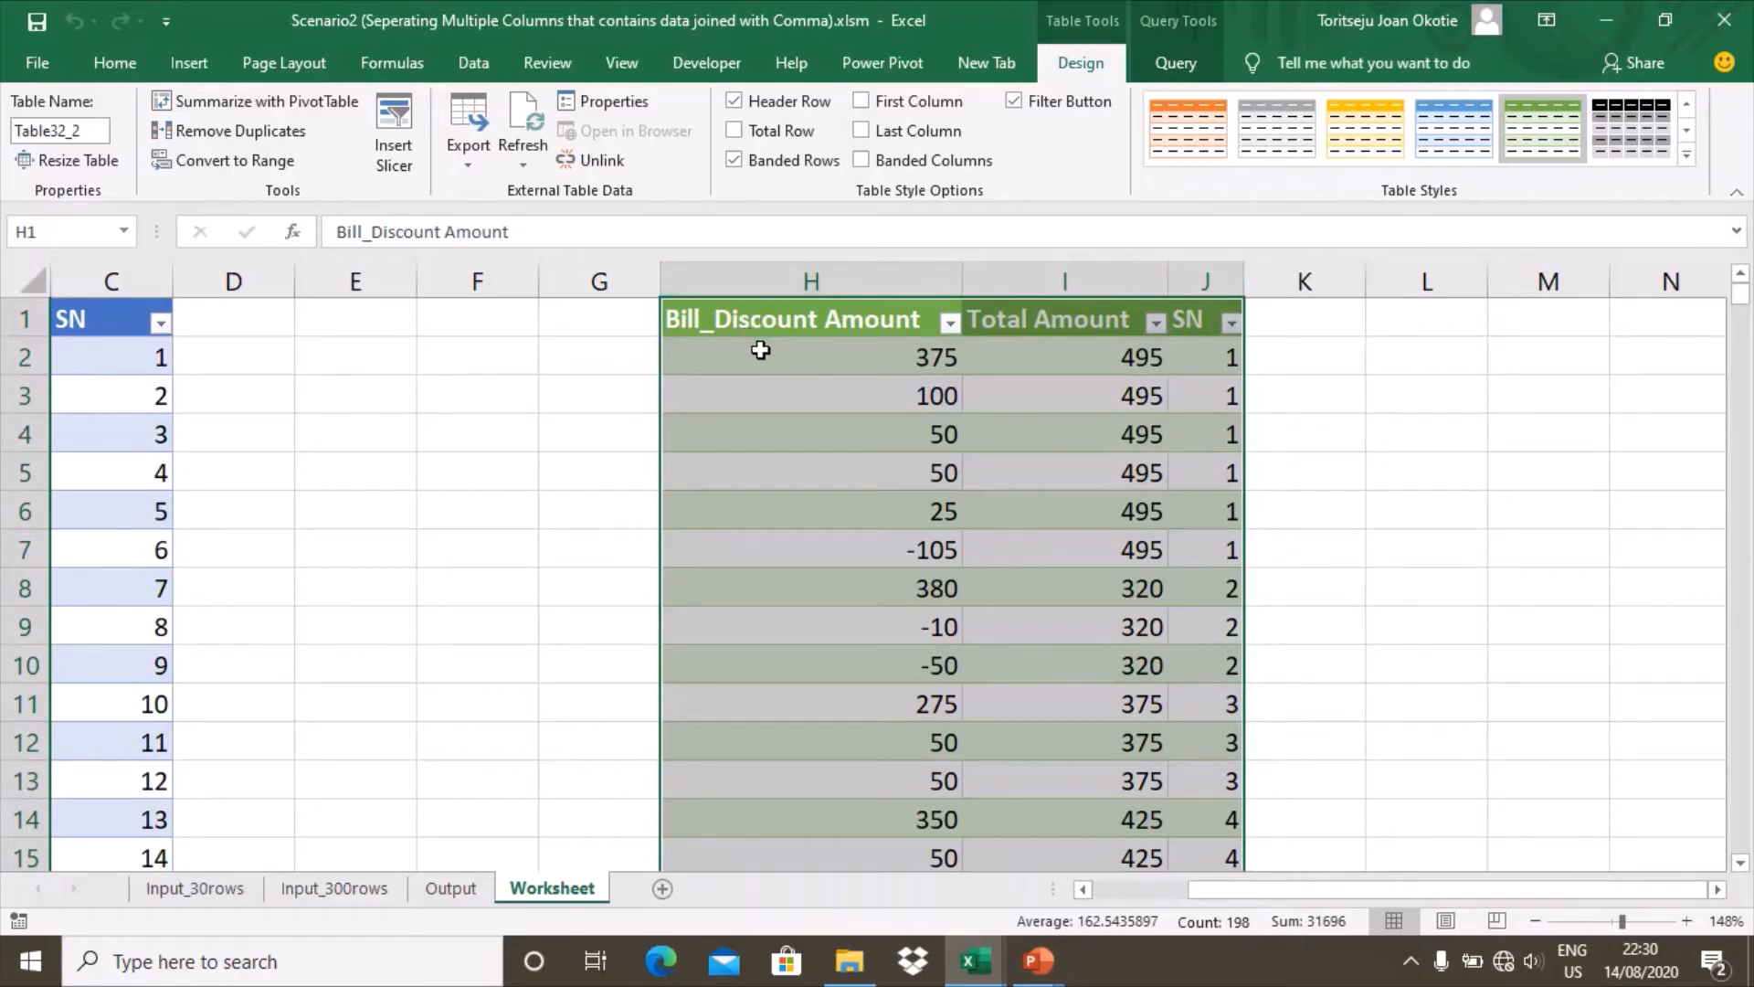
Copy the loaded amounts table, paste it as values at cell B1 of the Output sheet and autofit the sheet's columns
key(ctrl+c)
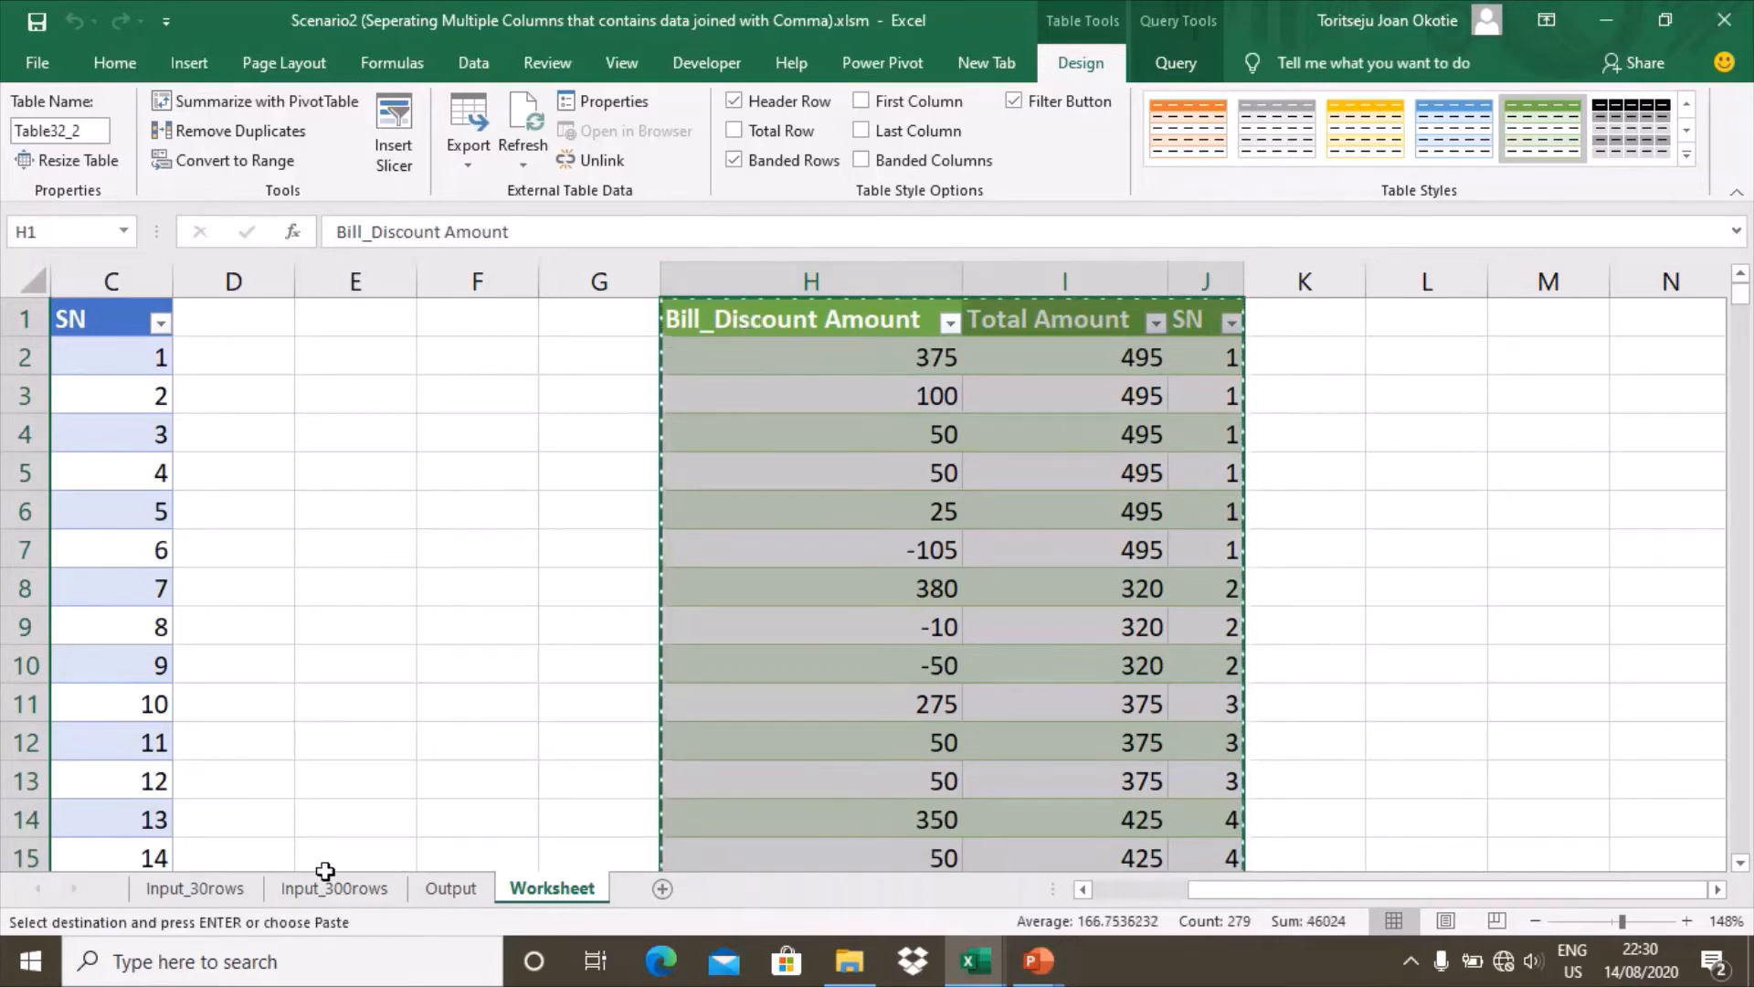
click(450, 889)
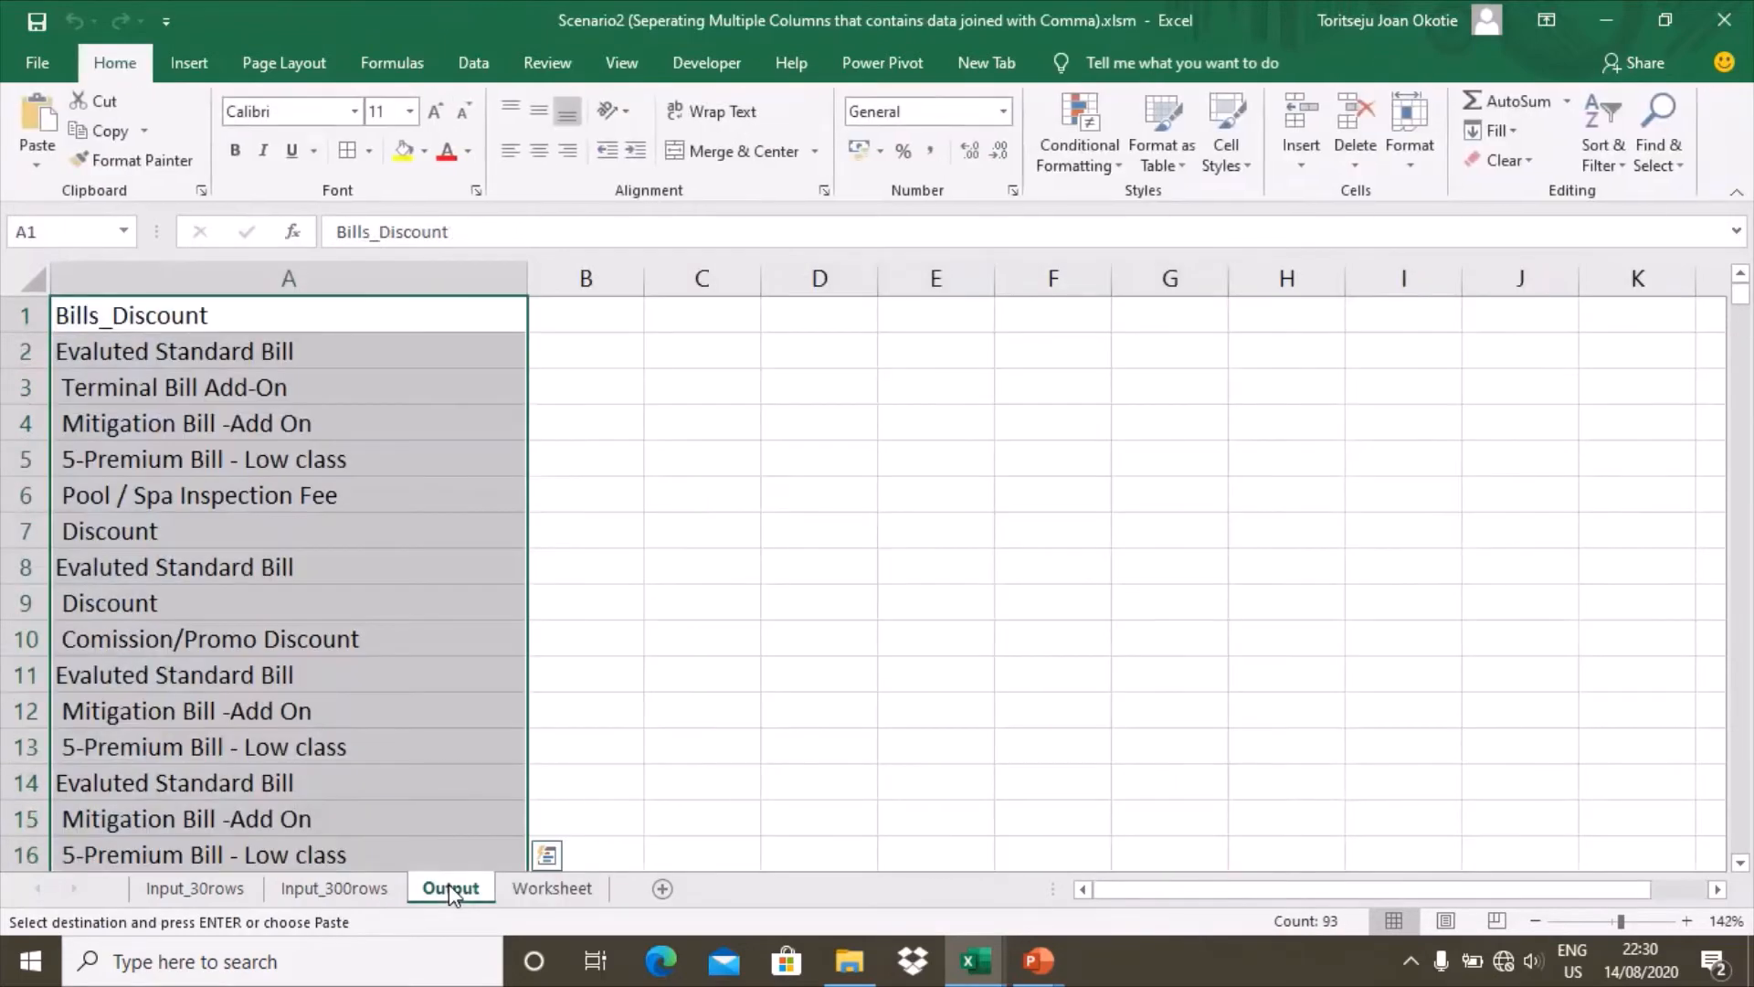
click(608, 313)
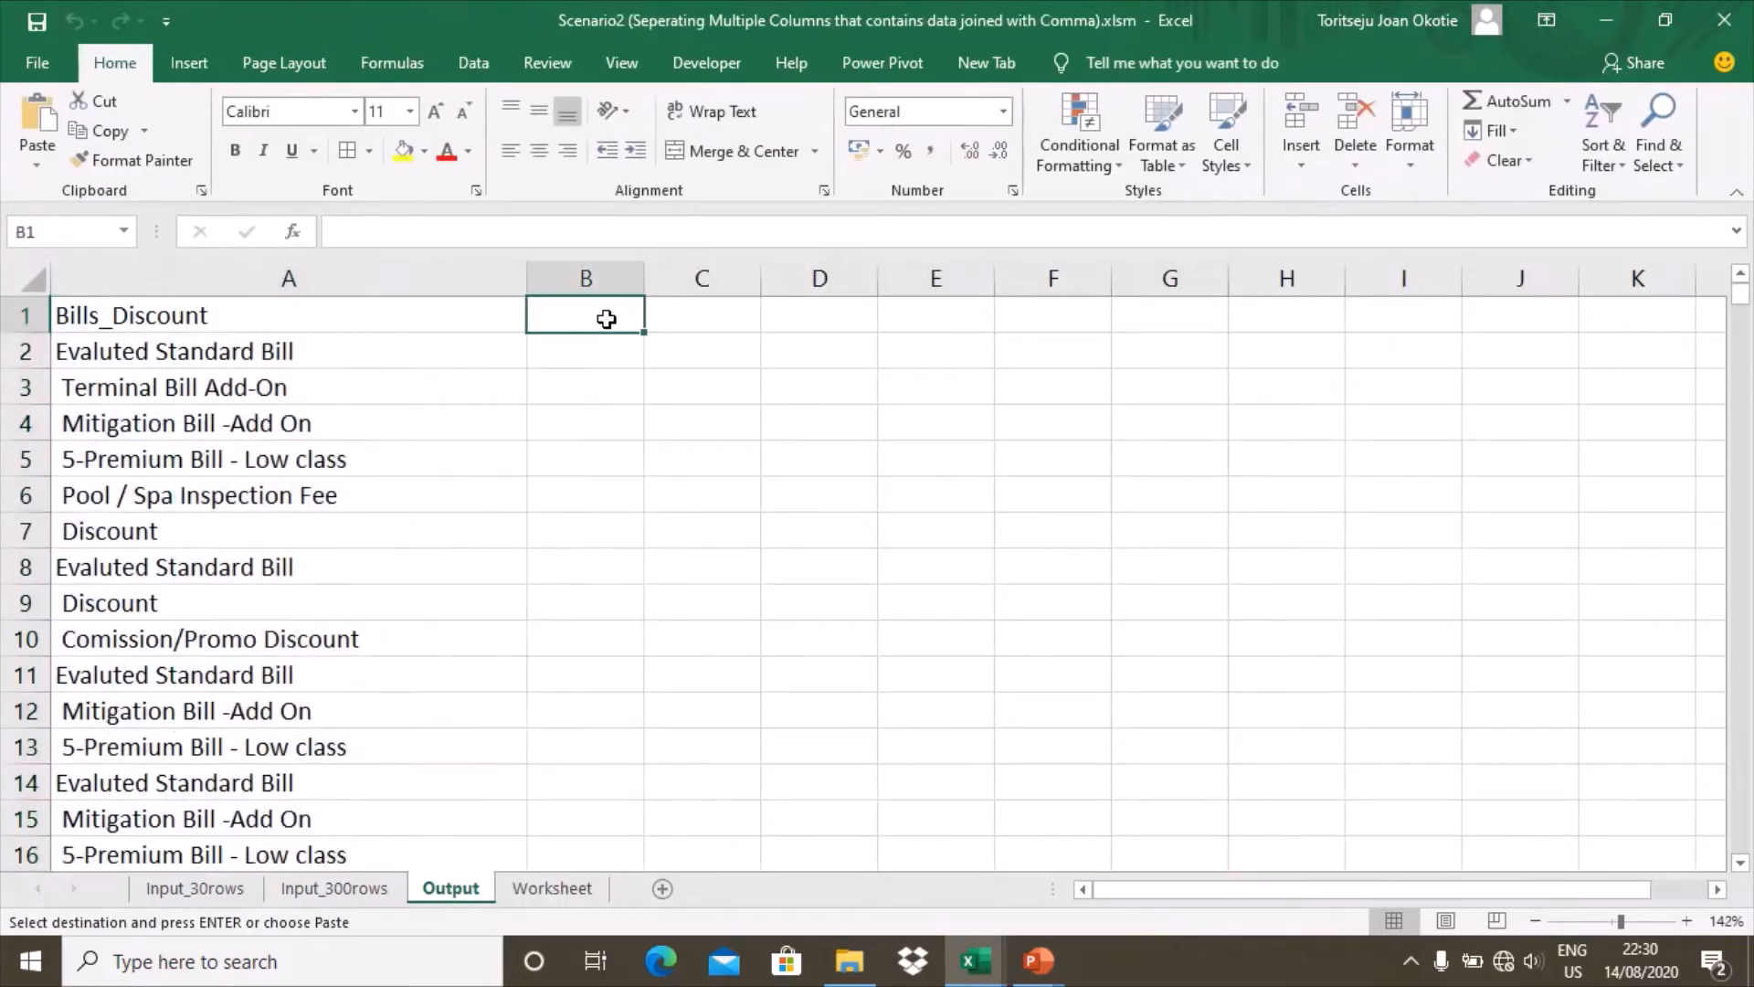
right_click(607, 319)
click(700, 435)
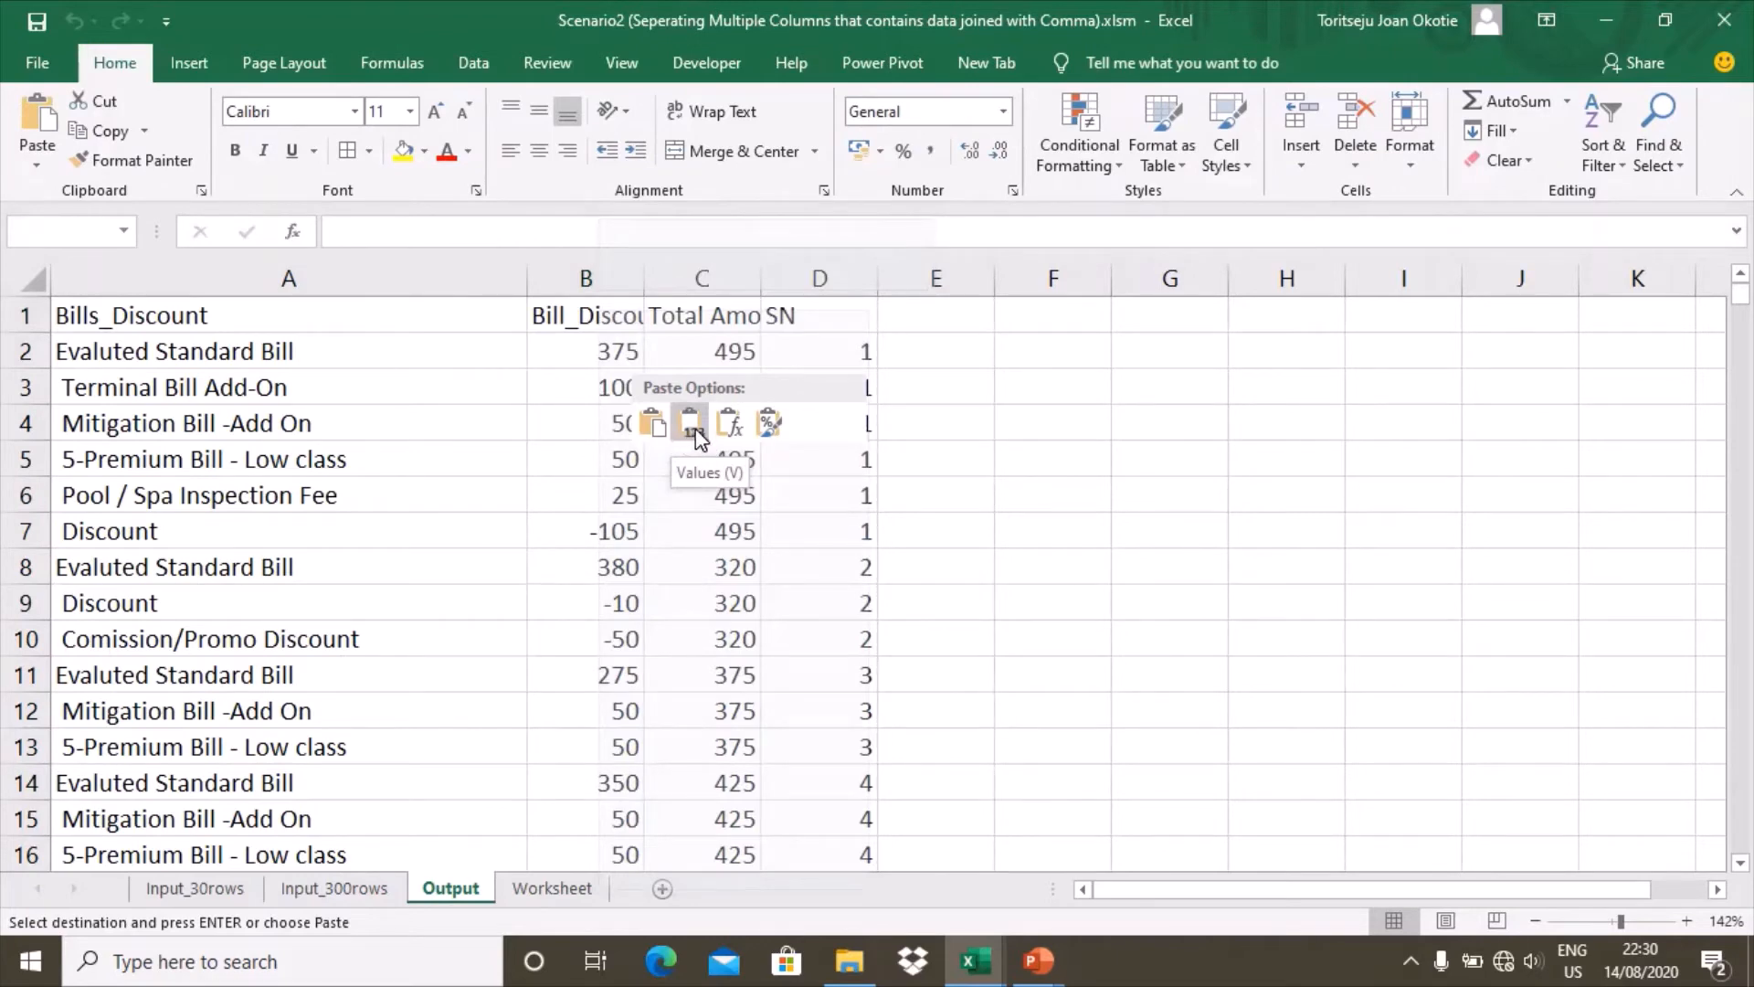
click(697, 433)
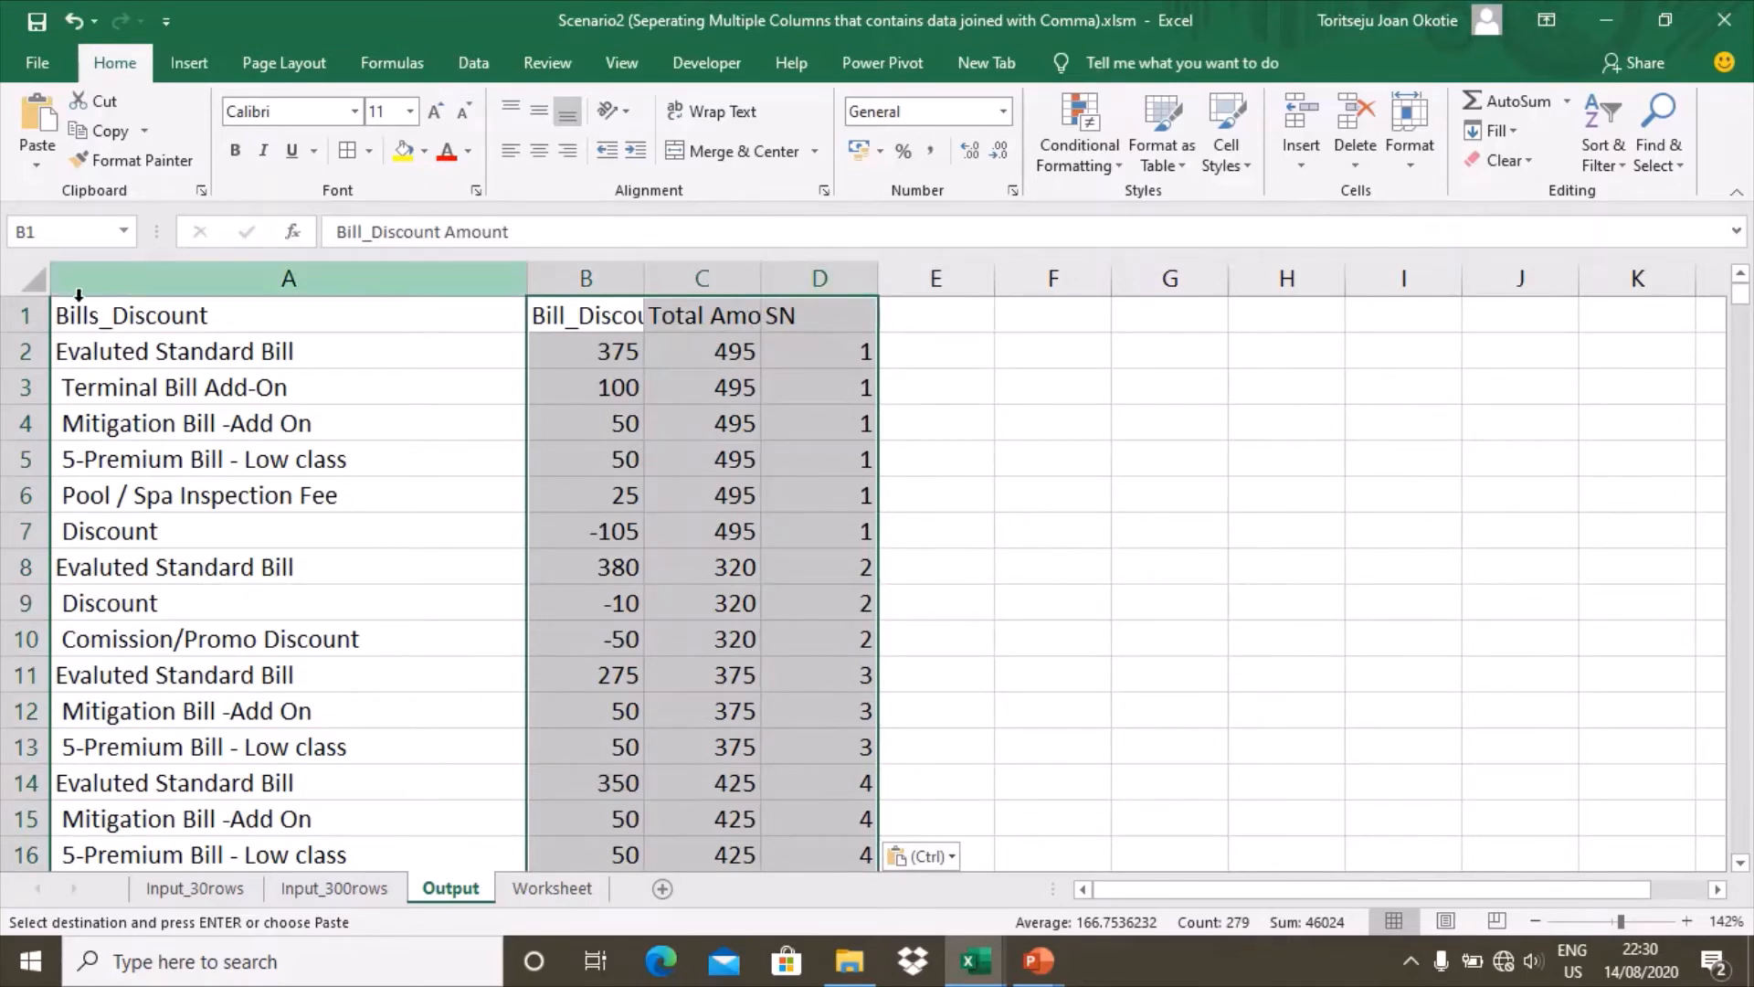
click(34, 280)
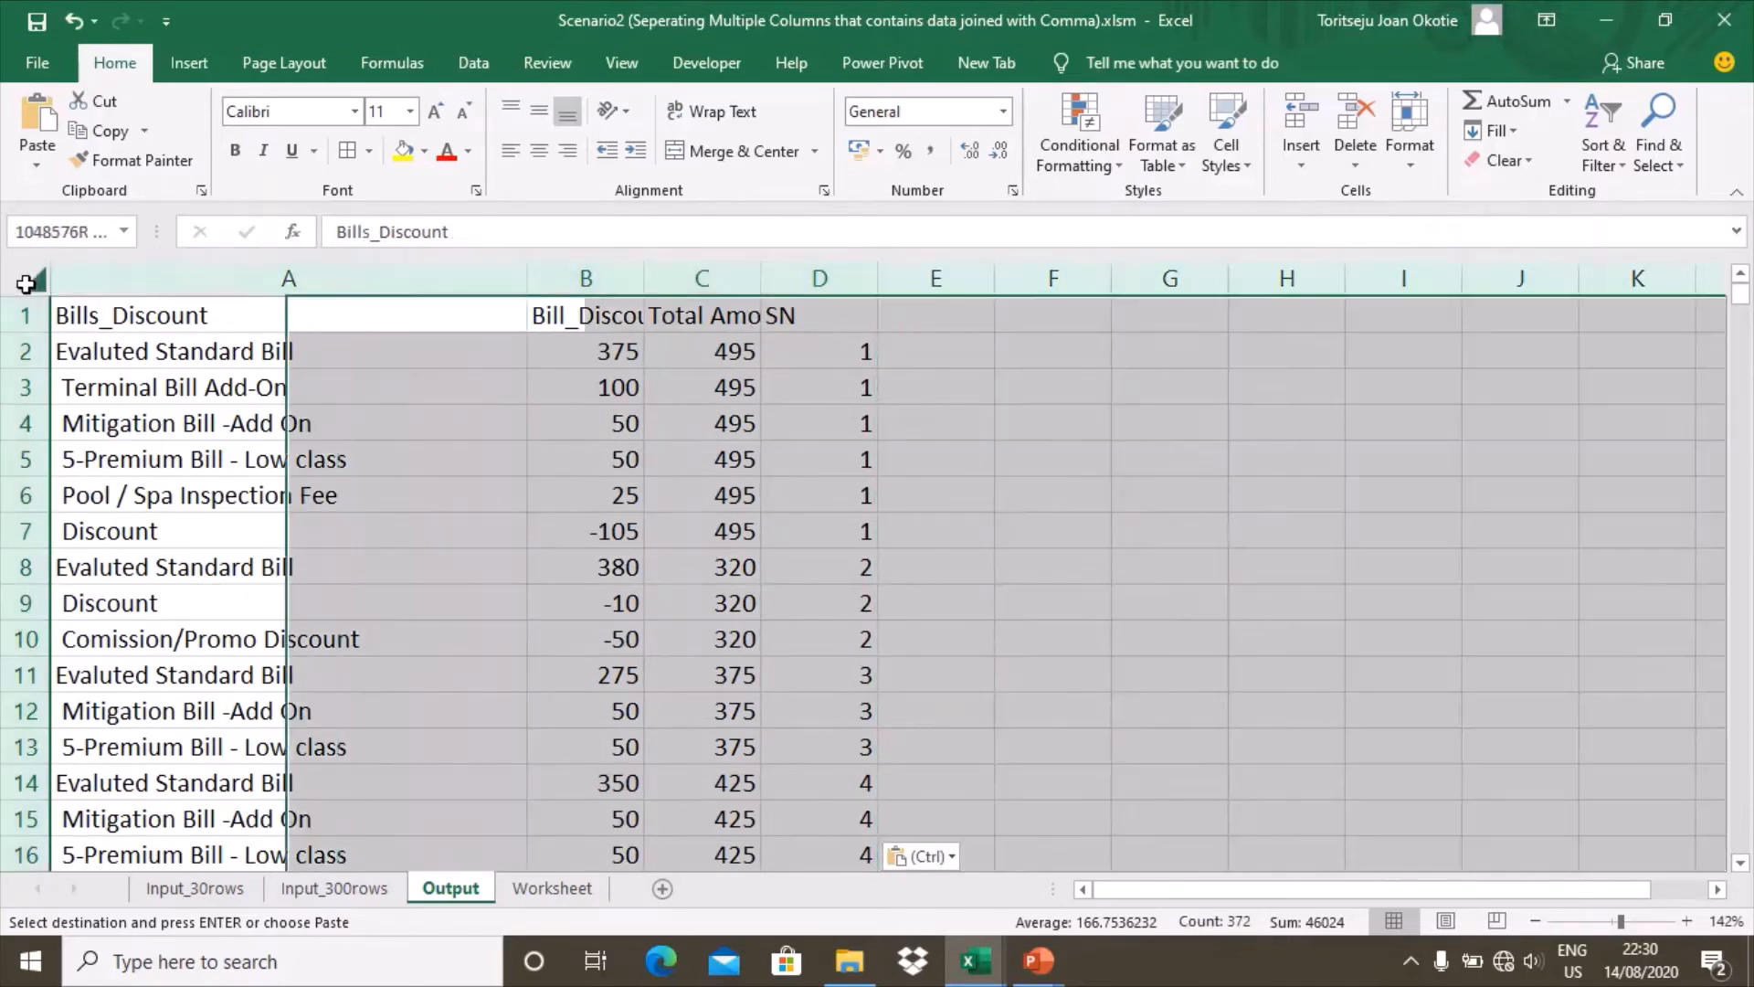
double_click(540, 285)
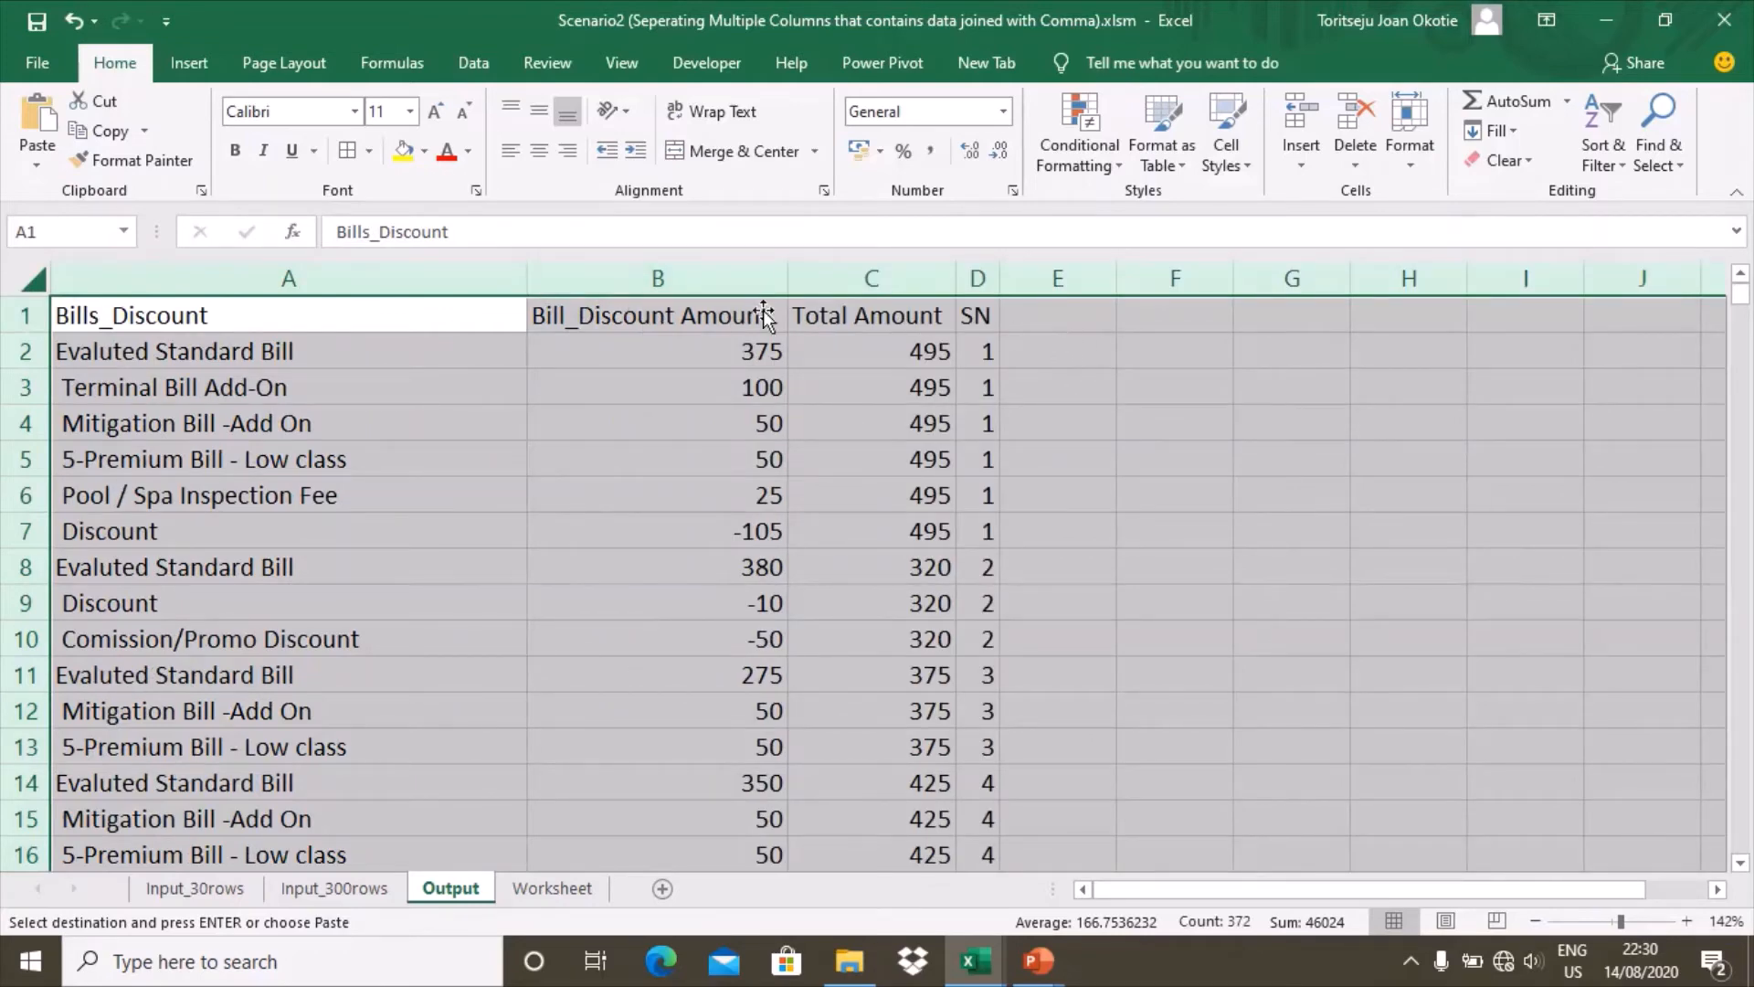
Copy the Total Amount header from C1 into cell E1 of the Output sheet
click(907, 316)
key(ctrl+c)
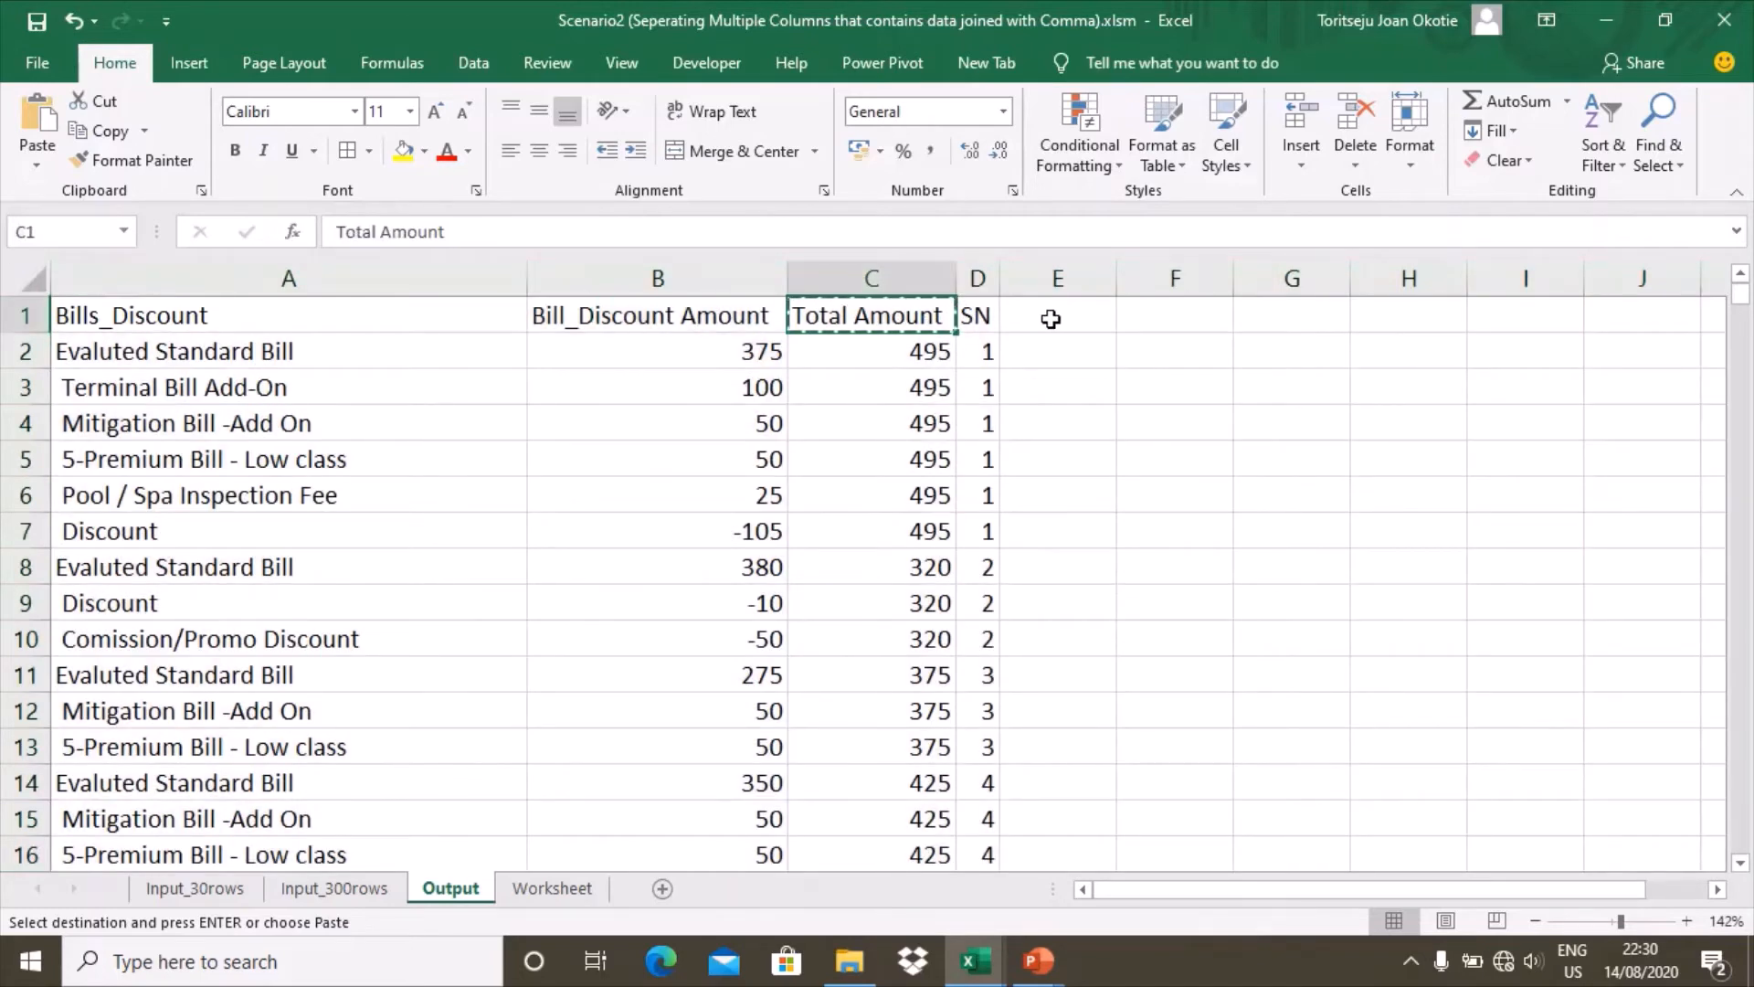
click(1053, 318)
key(ctrl+v)
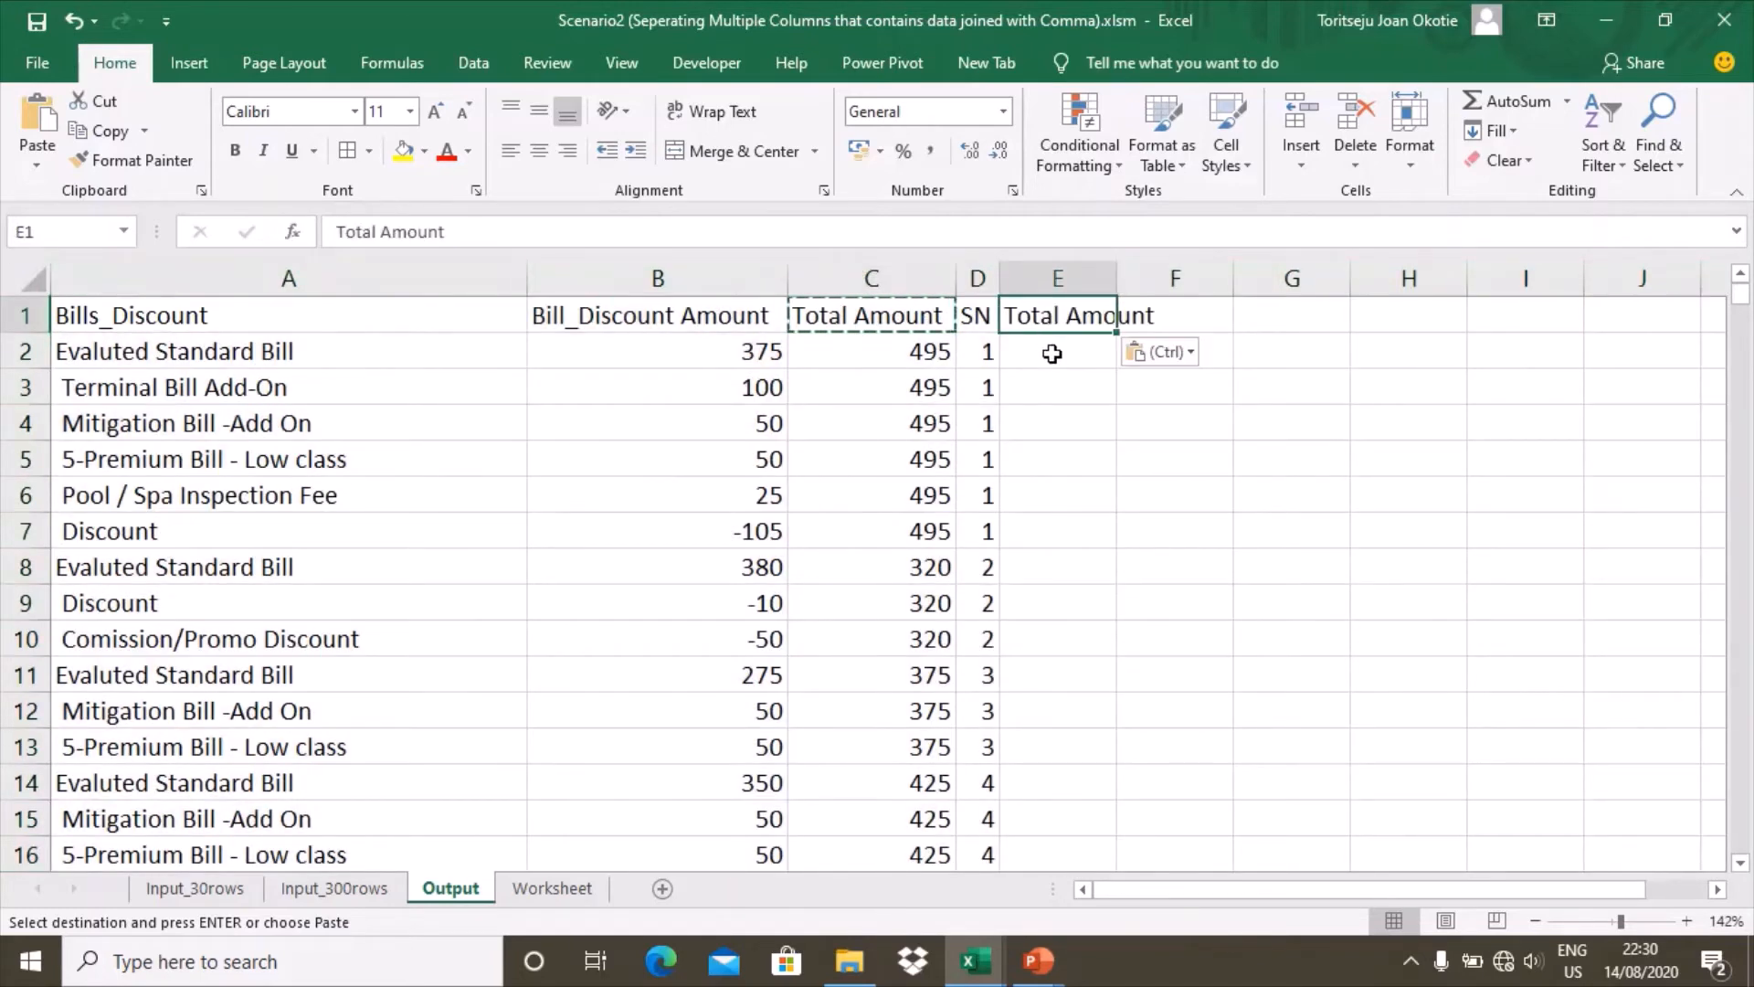
Enter the formula =IF(D2=D1,"",D2) in cell E2 of the Output sheet
click(1052, 359)
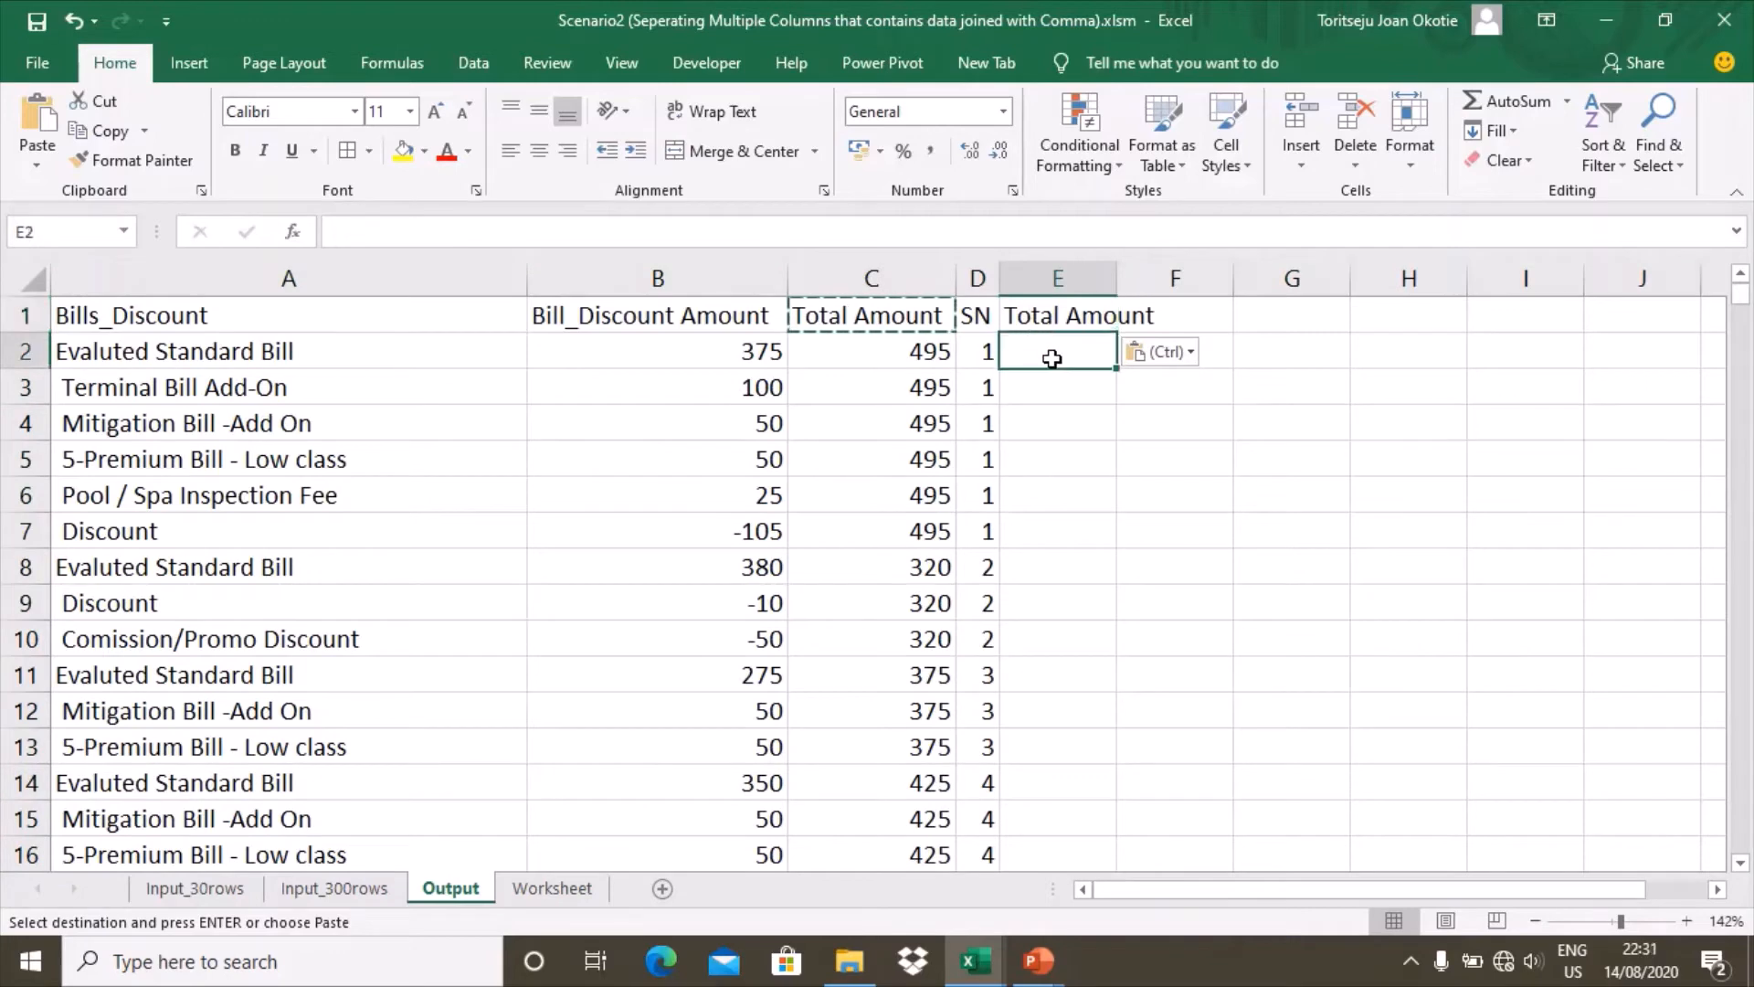
key(Escape)
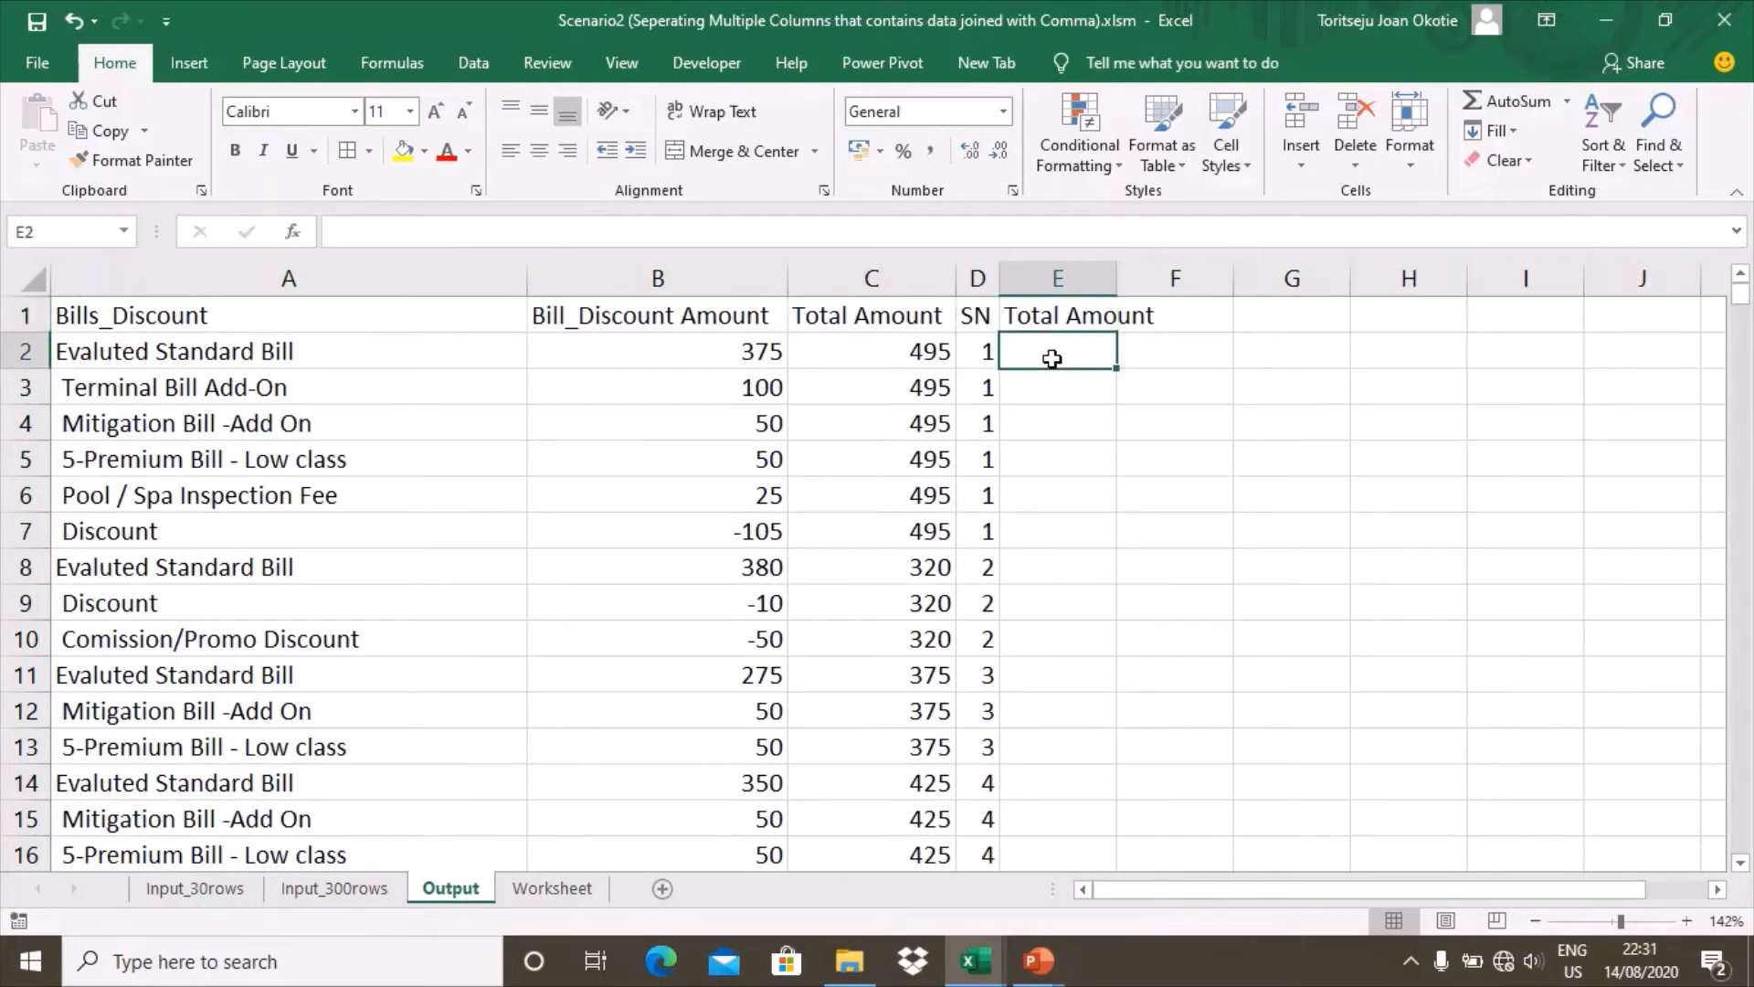
text(=)
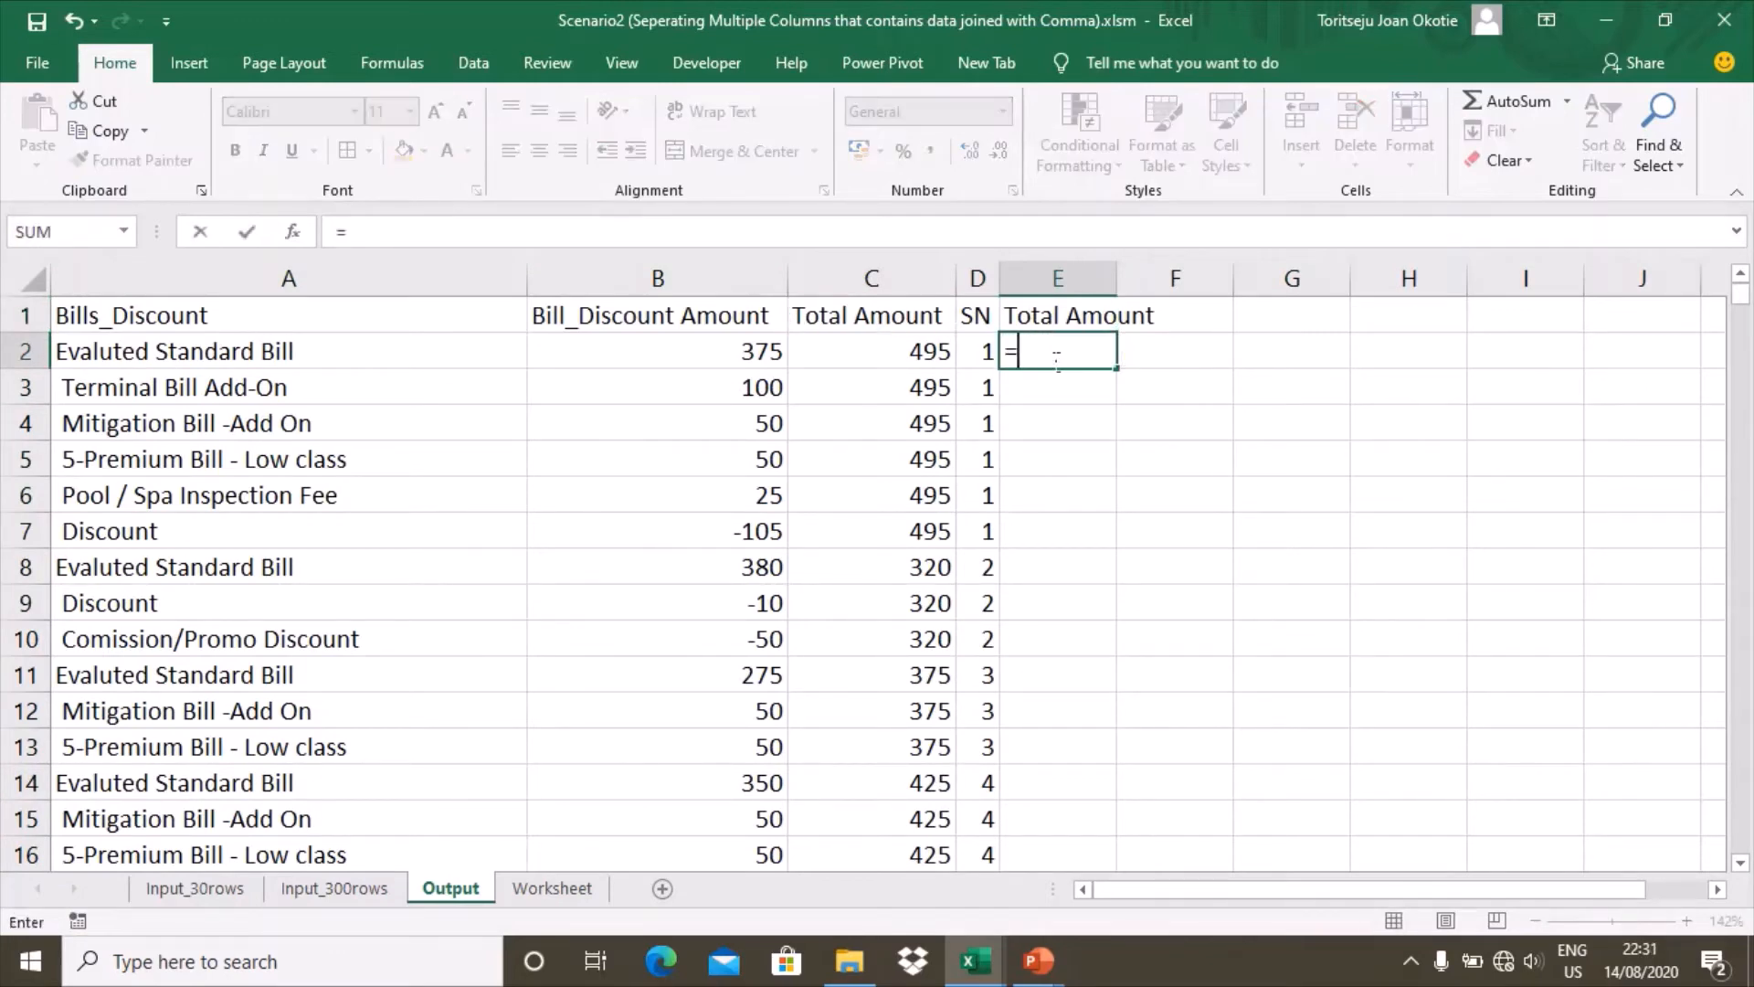
text(IF)
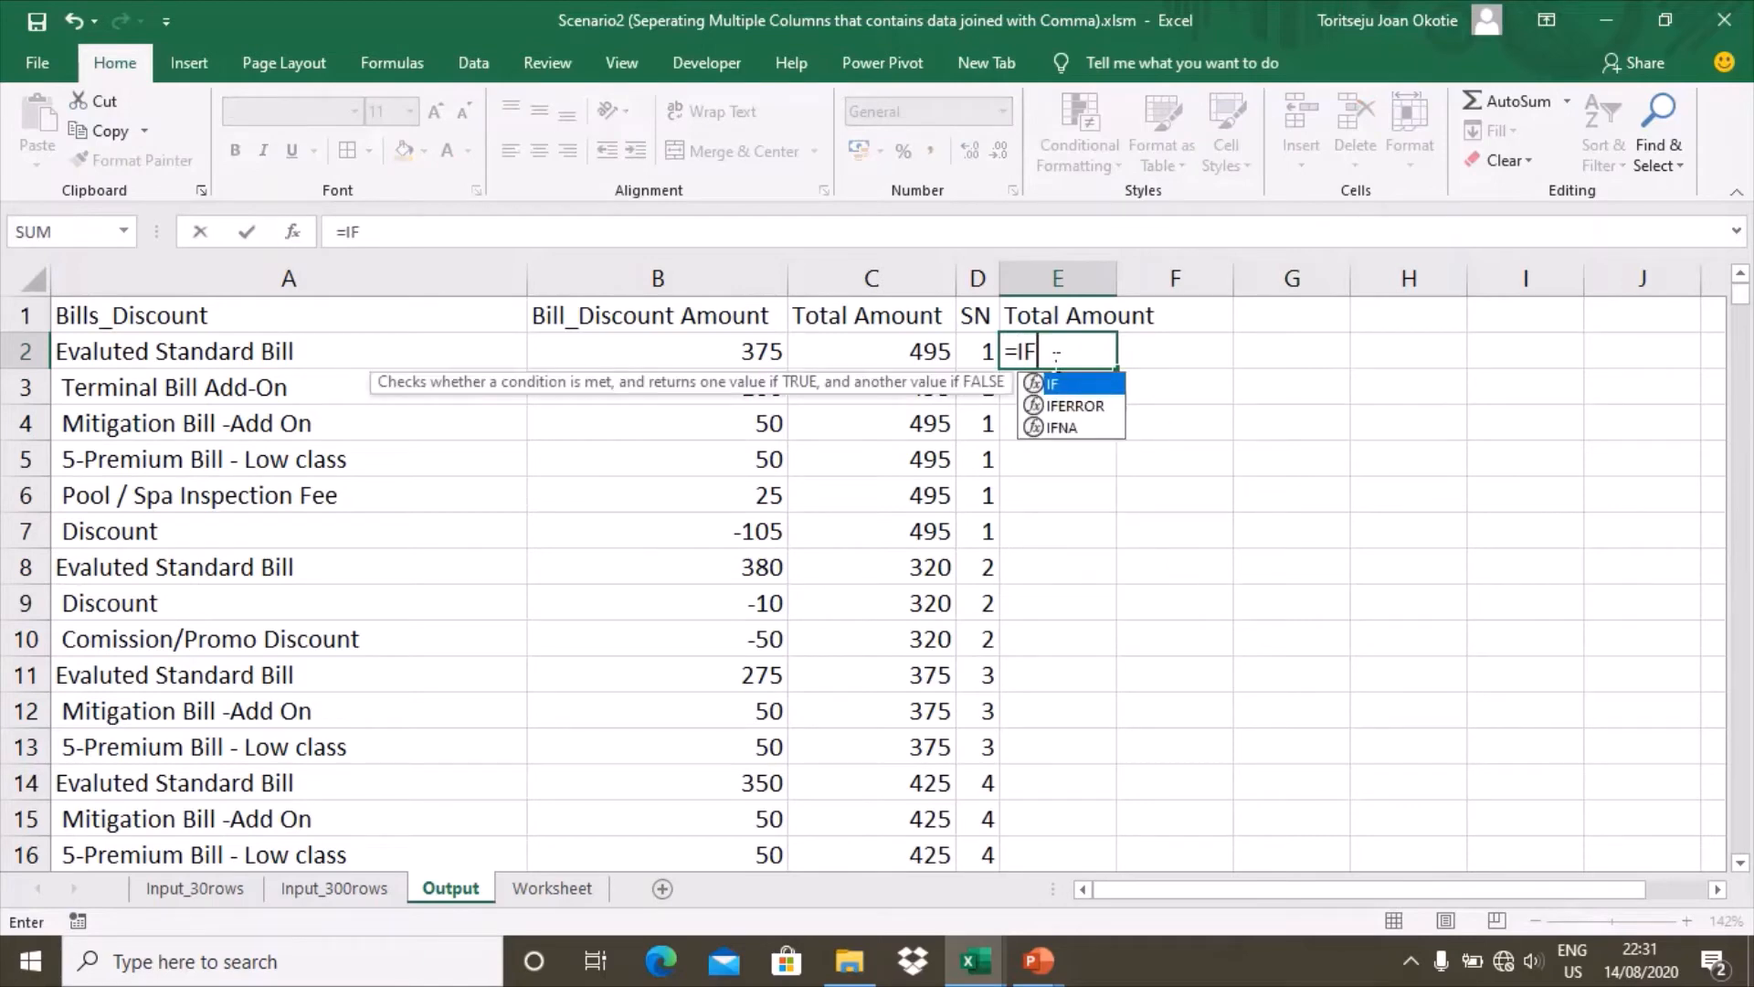
text(()
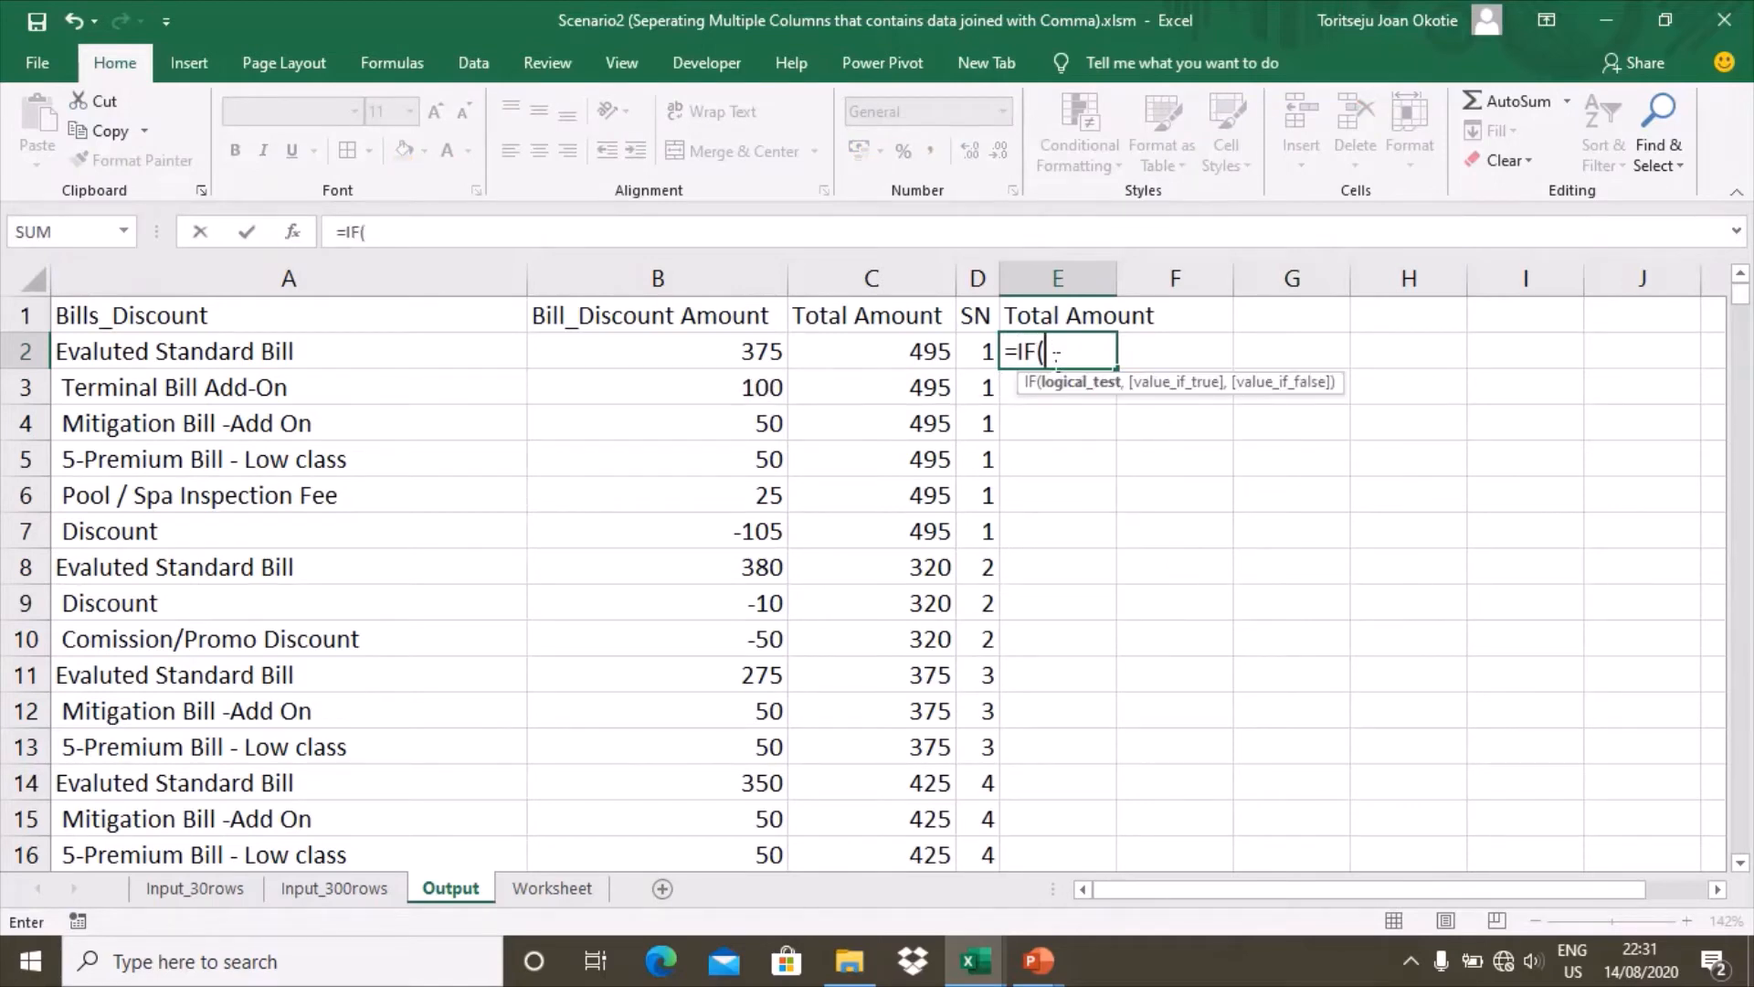
click(997, 363)
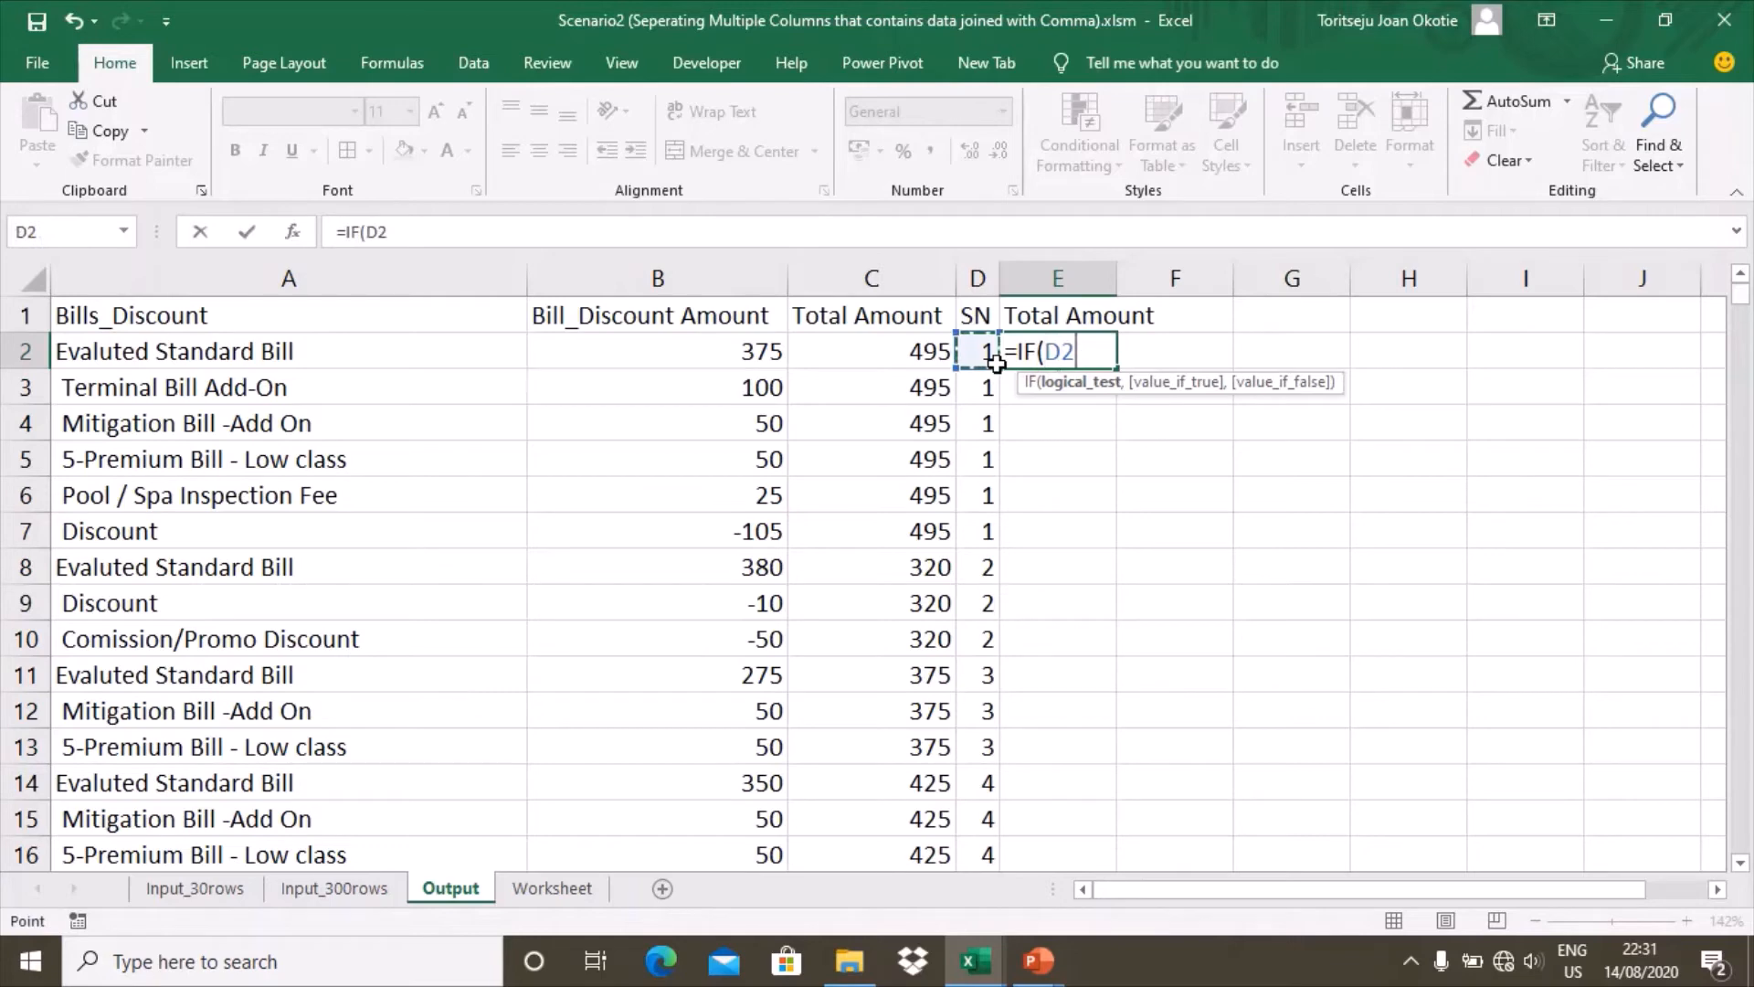
text(=)
click(986, 319)
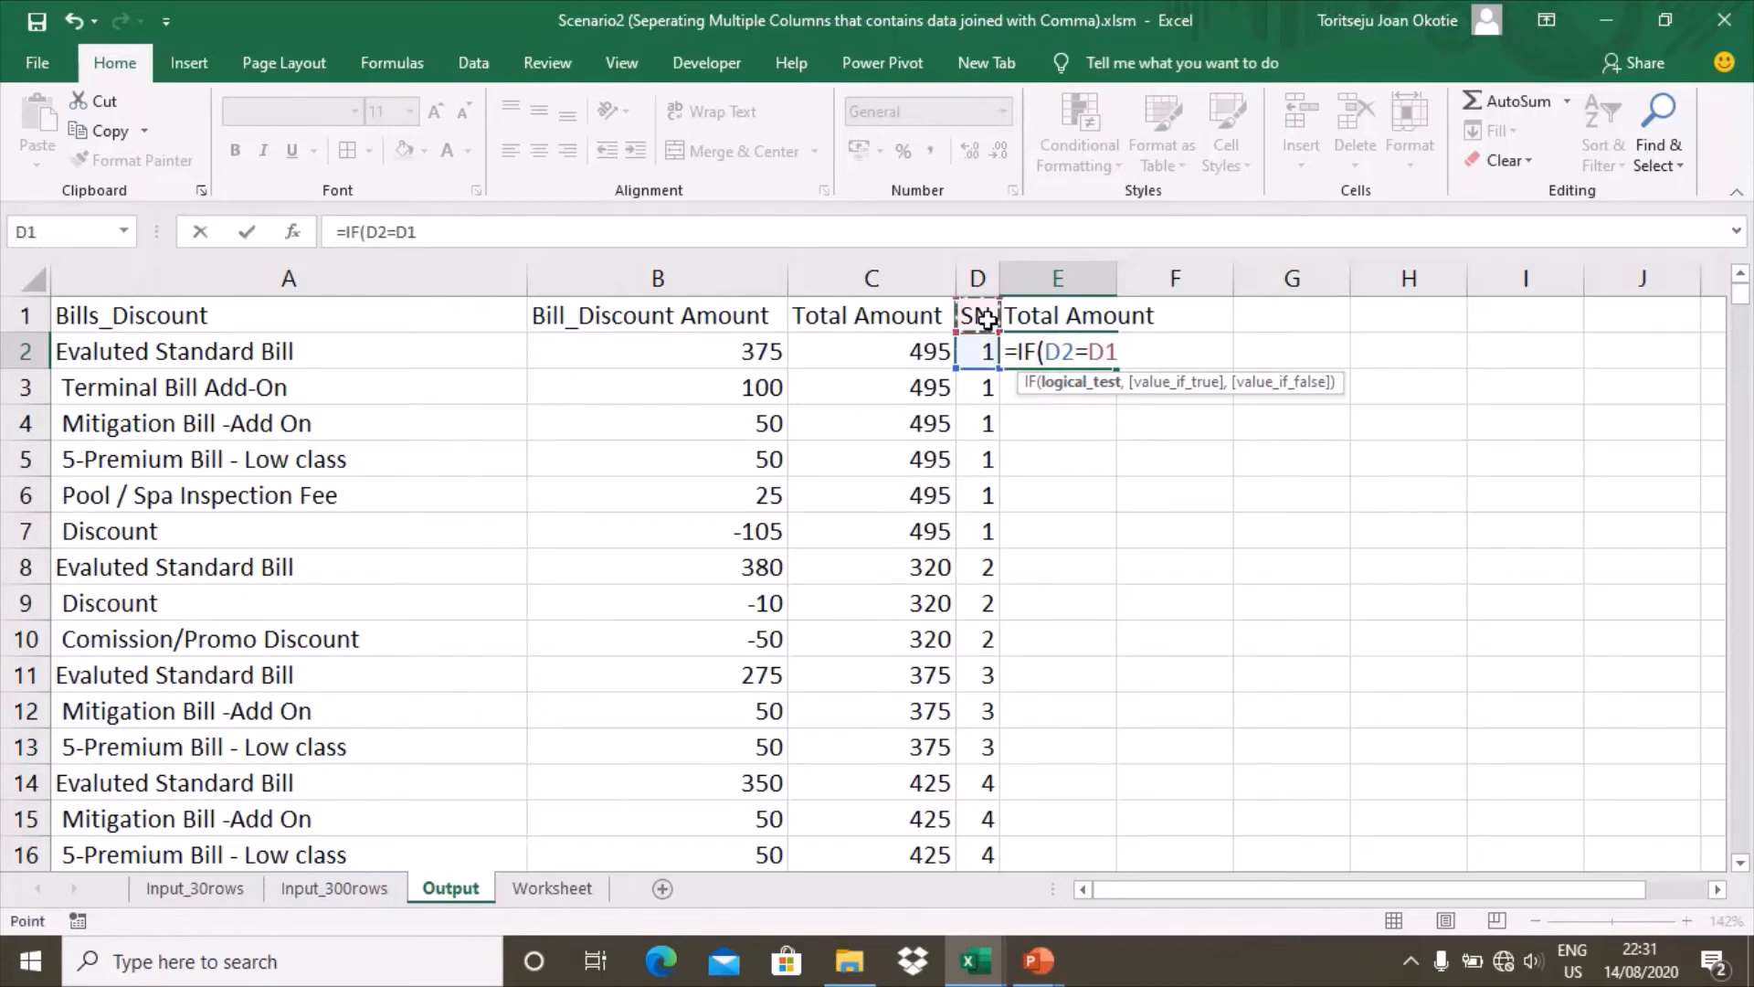
text(,)
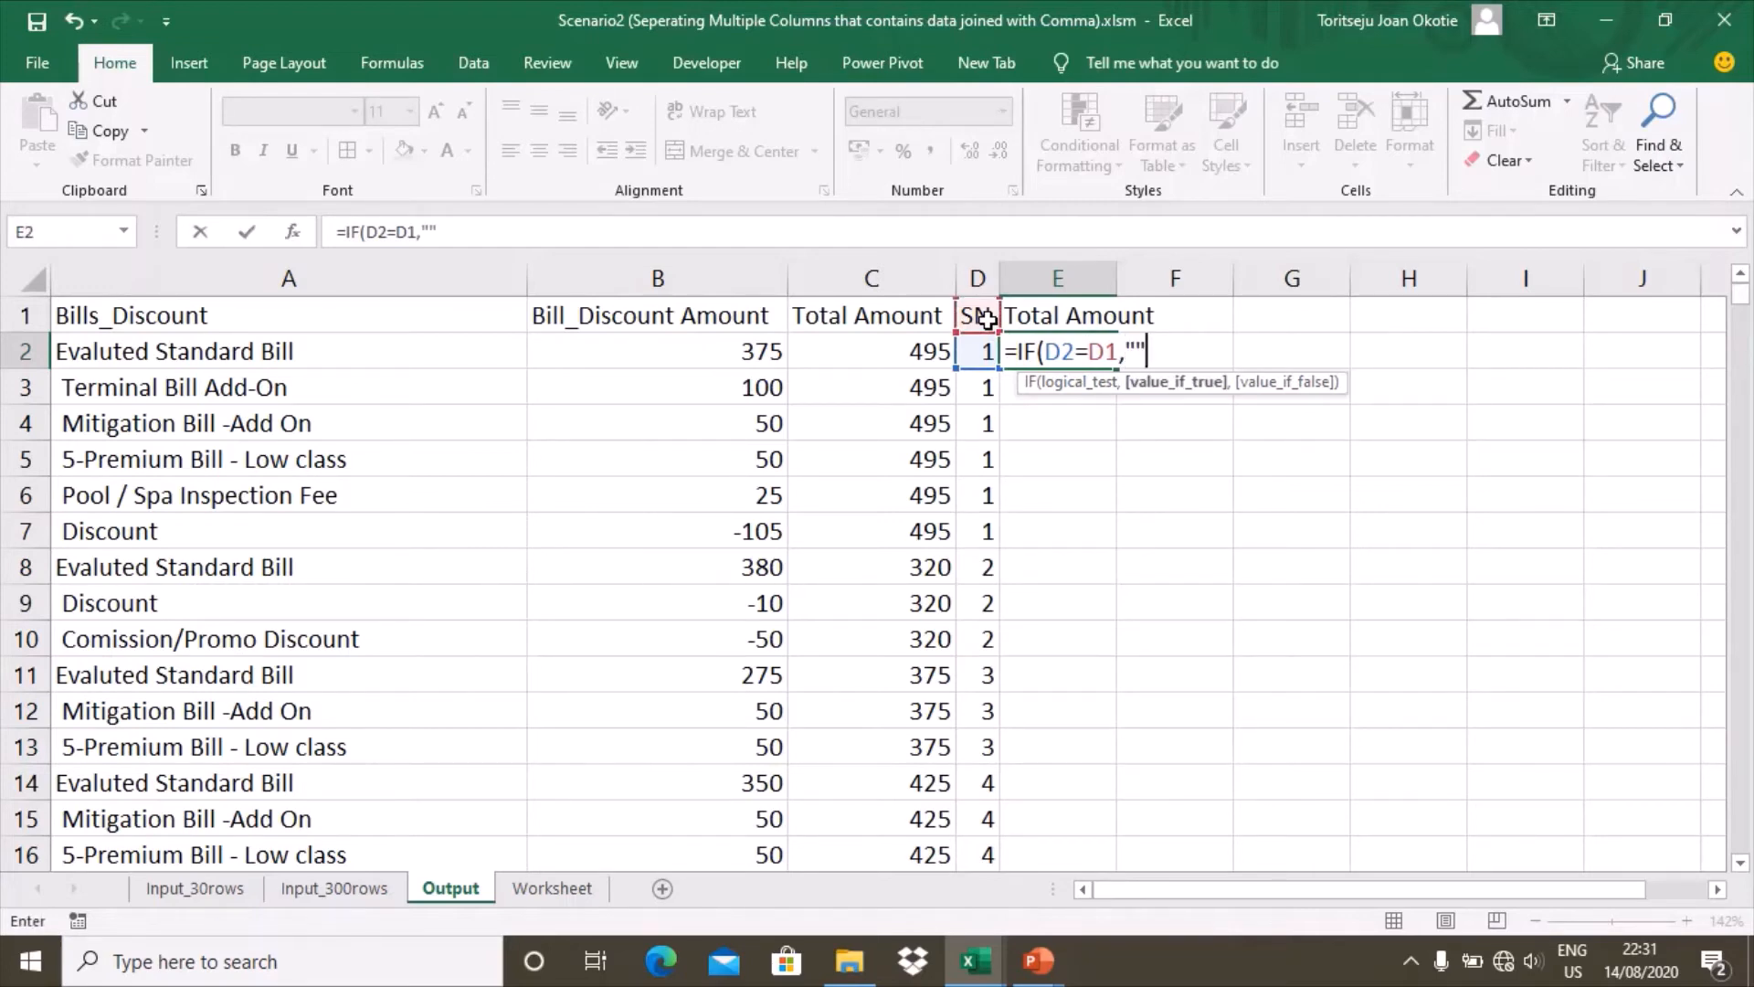
text("",)
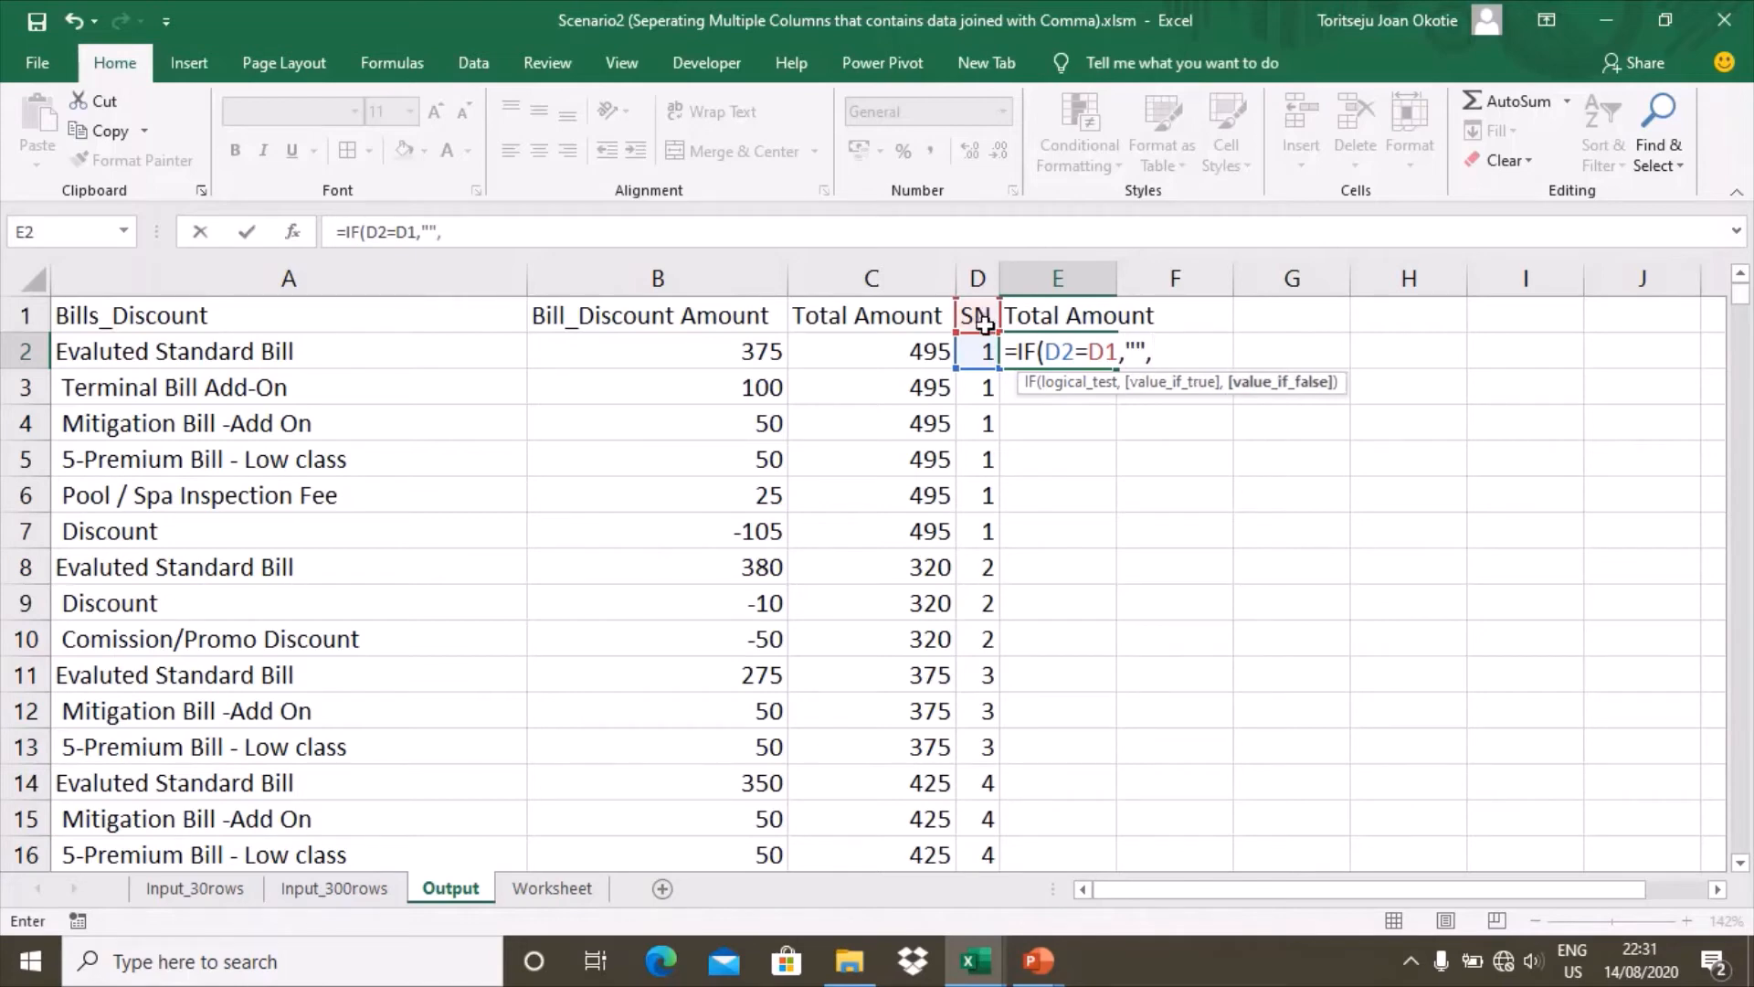
click(990, 355)
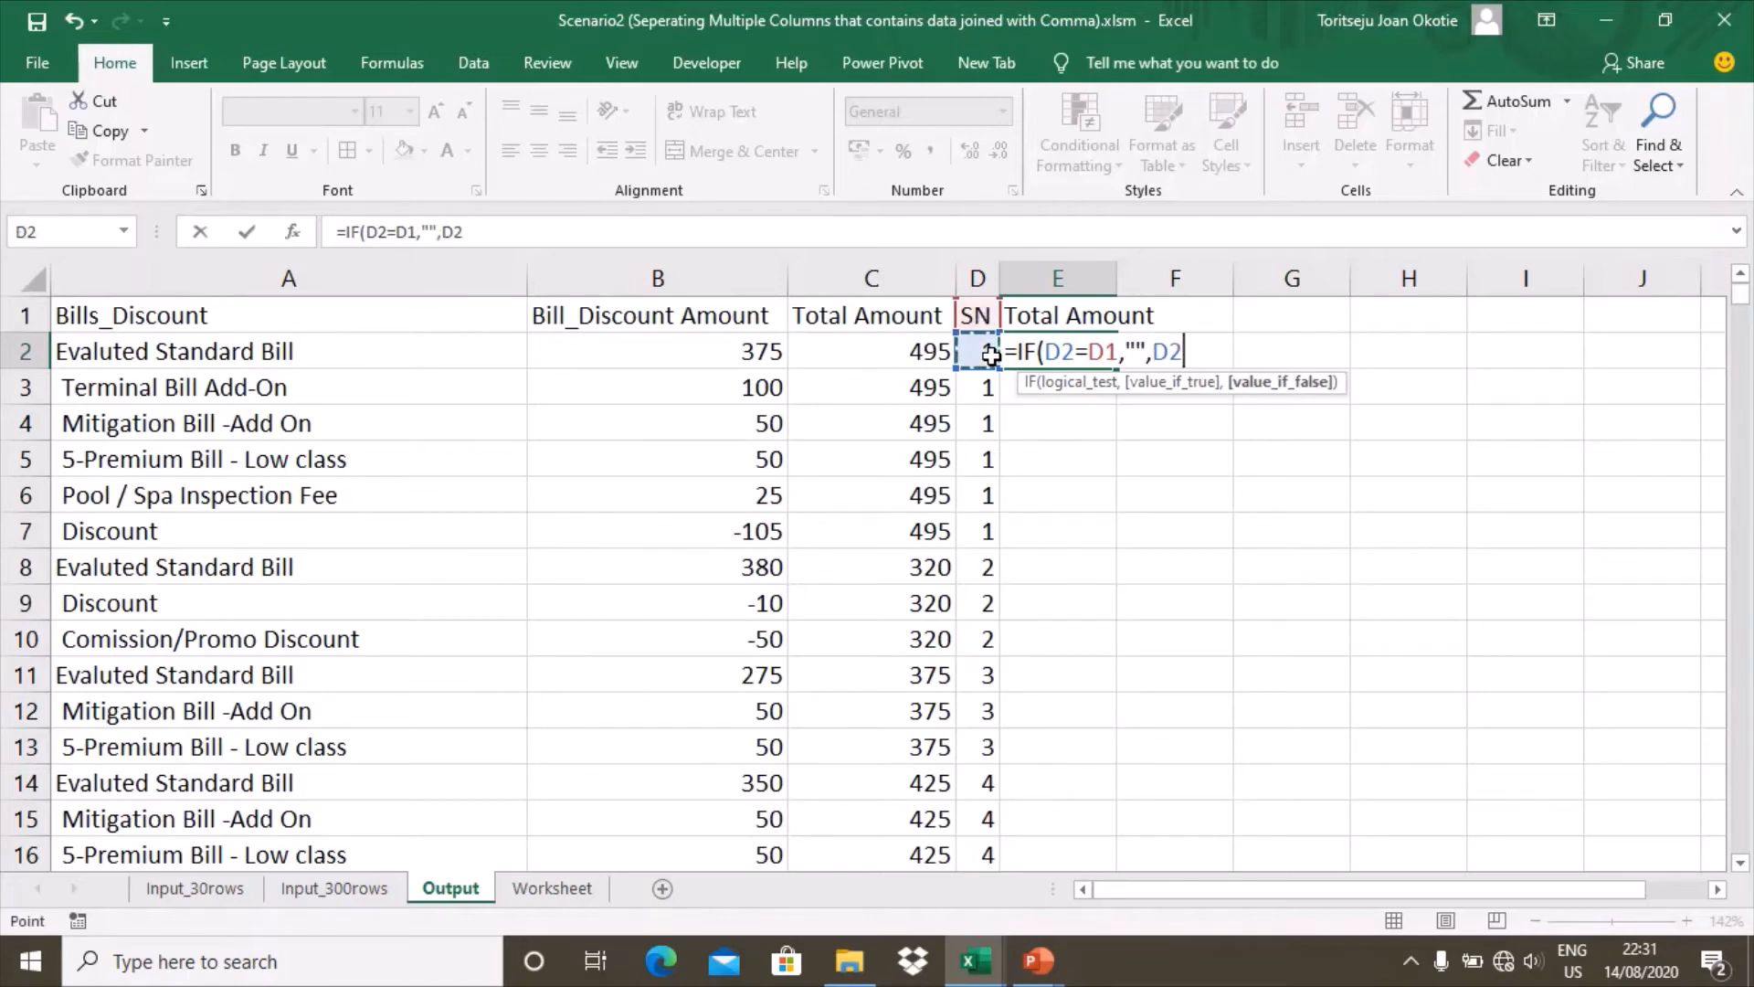
text())
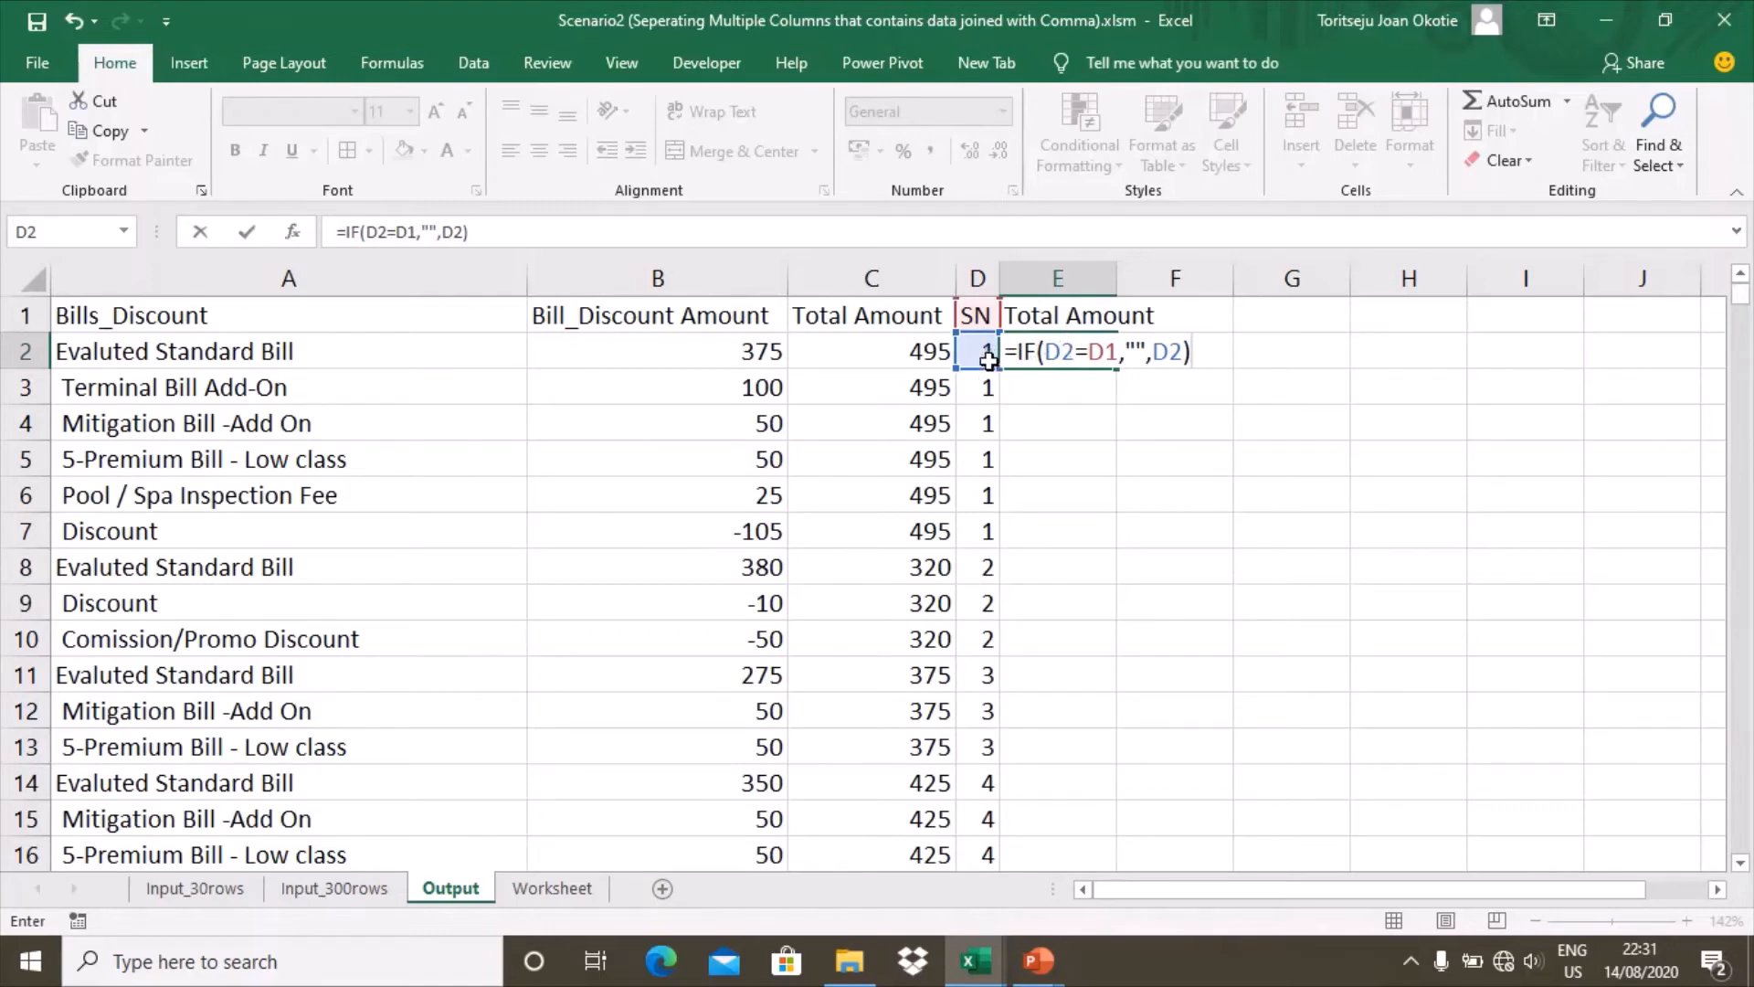
key(Return)
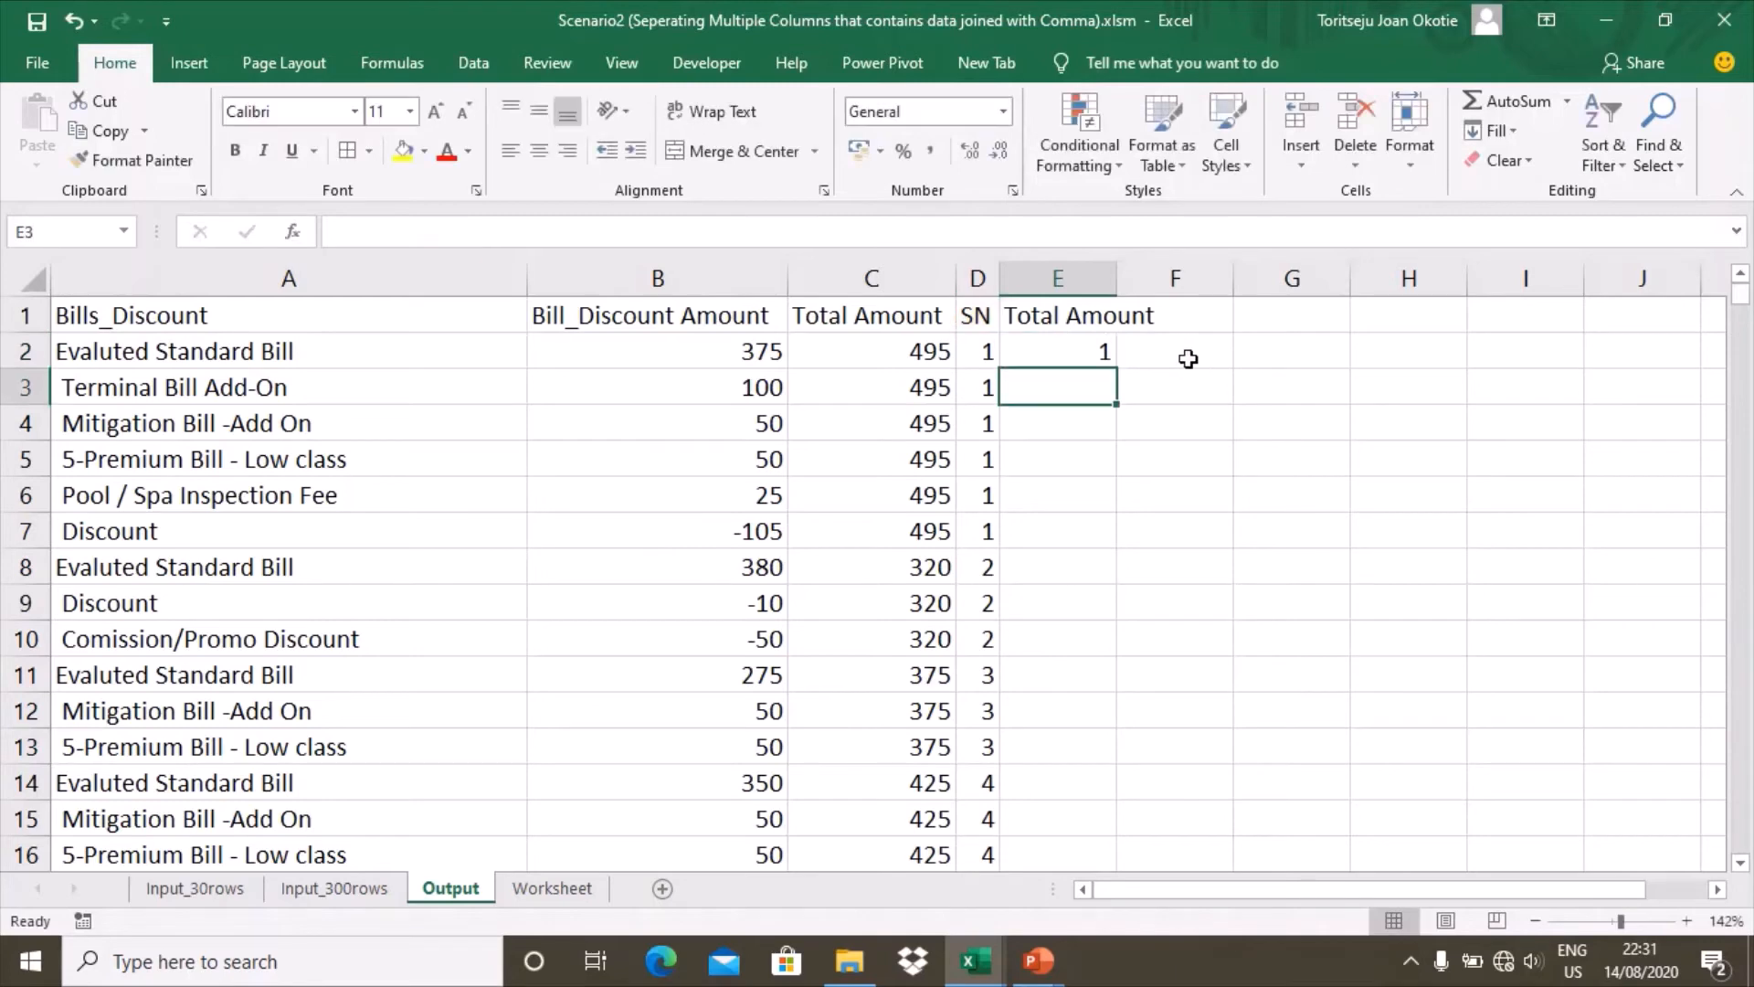
Try using E2 as the value-if-false argument of the IF formula in cell E2
click(1104, 355)
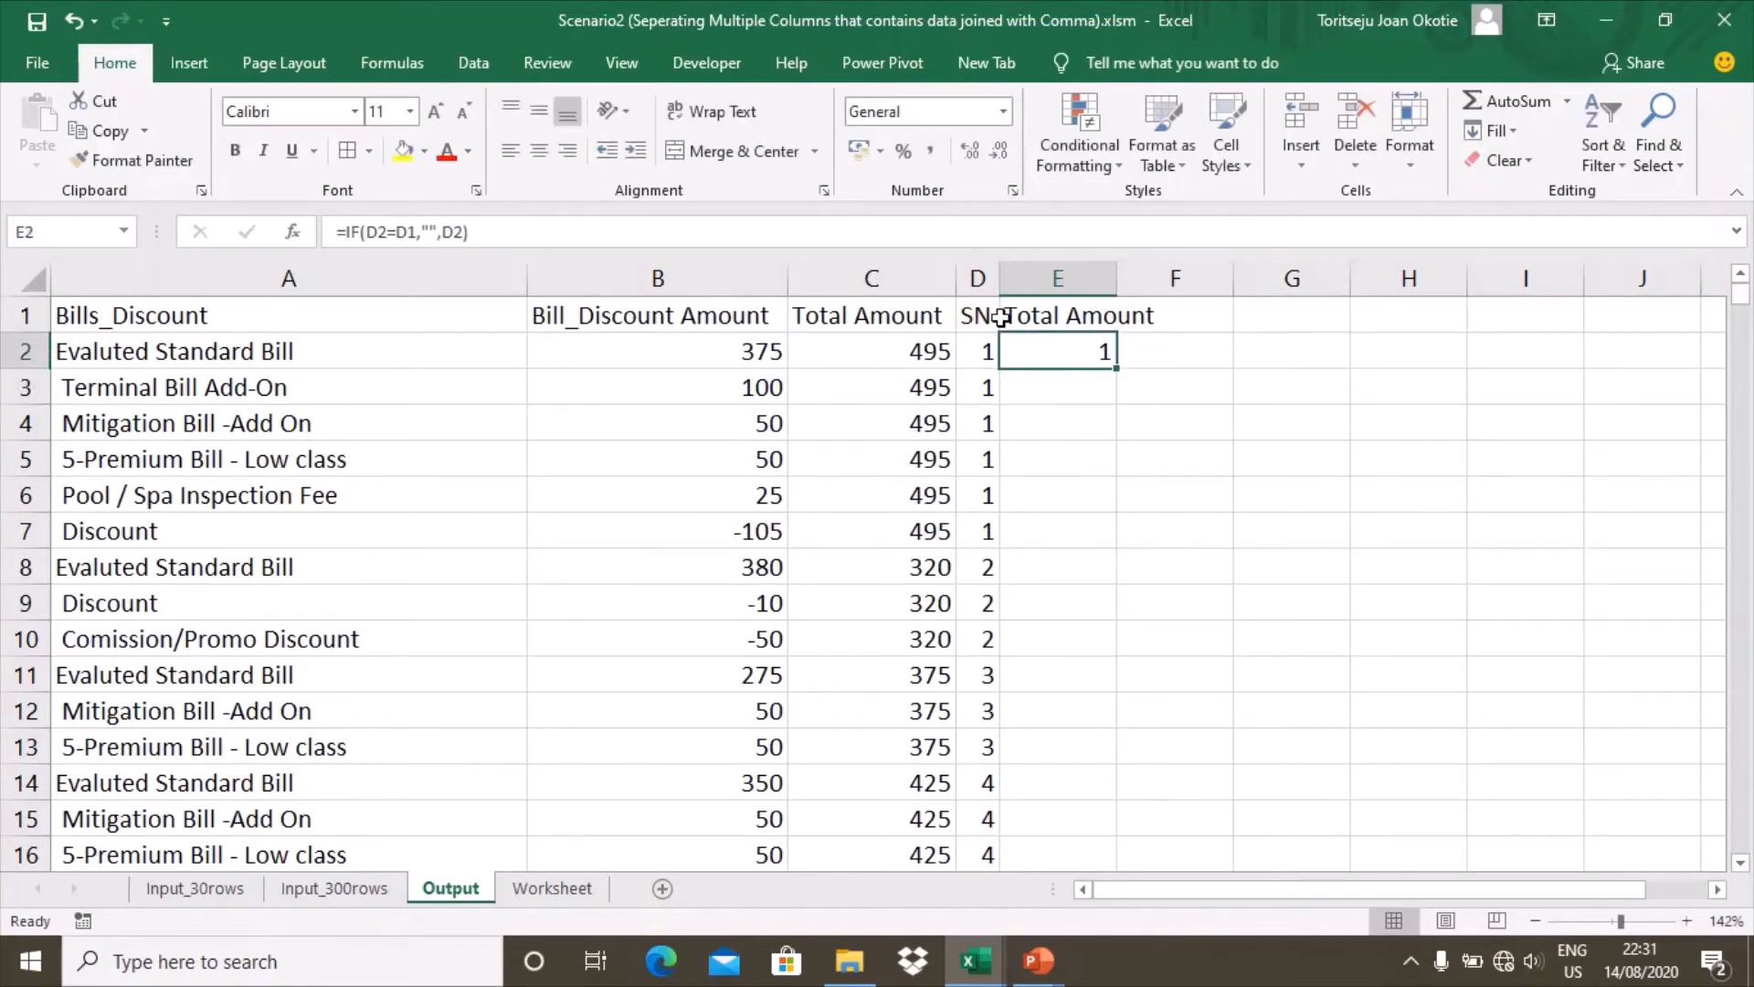
click(463, 234)
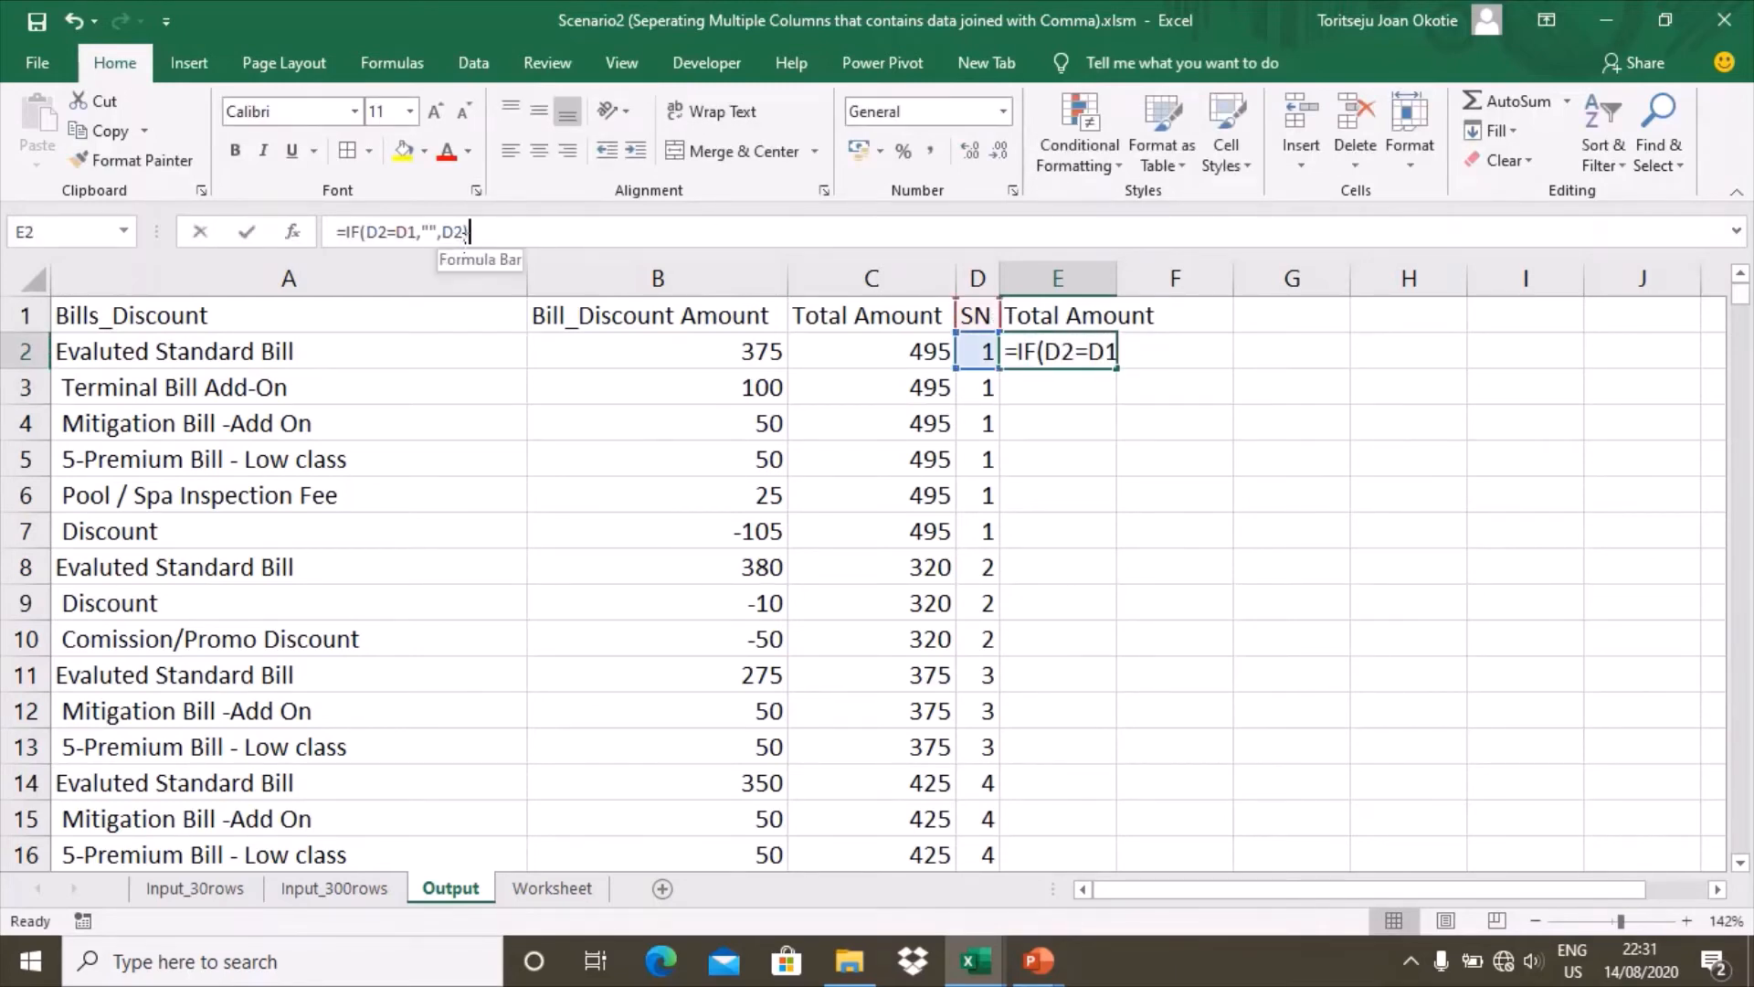
key(Left)
key(BackSpace)
text(E)
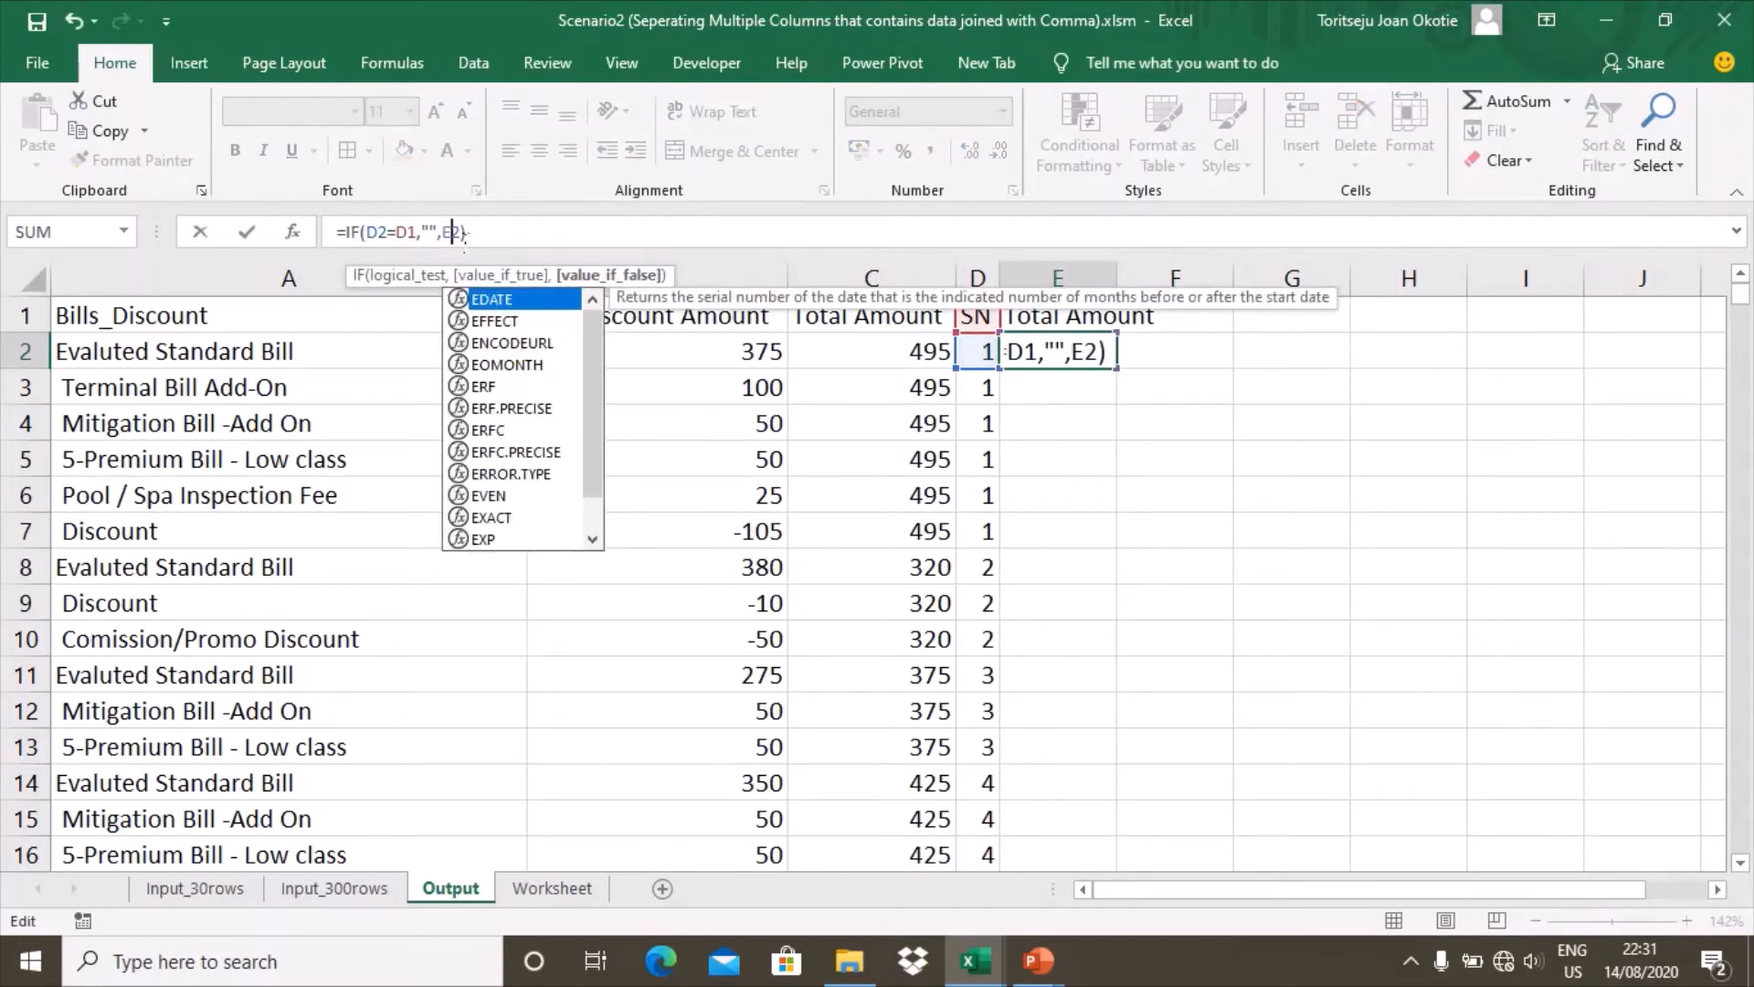
key(ctrl+Return)
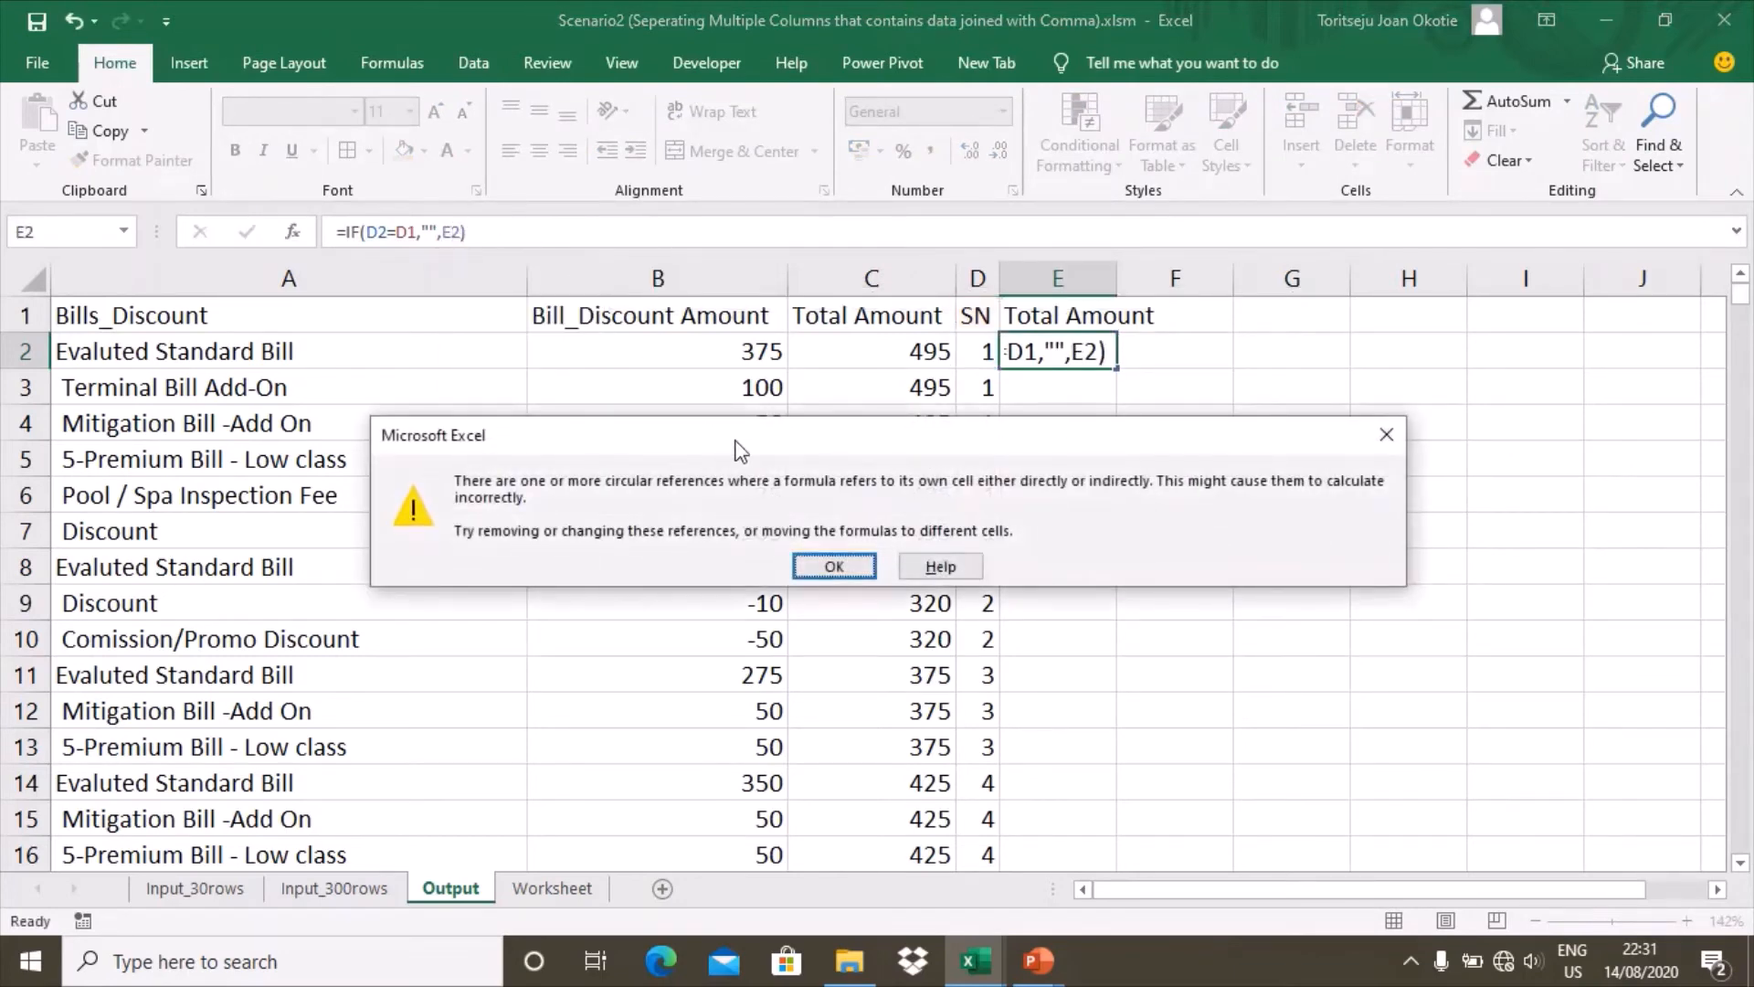
click(833, 566)
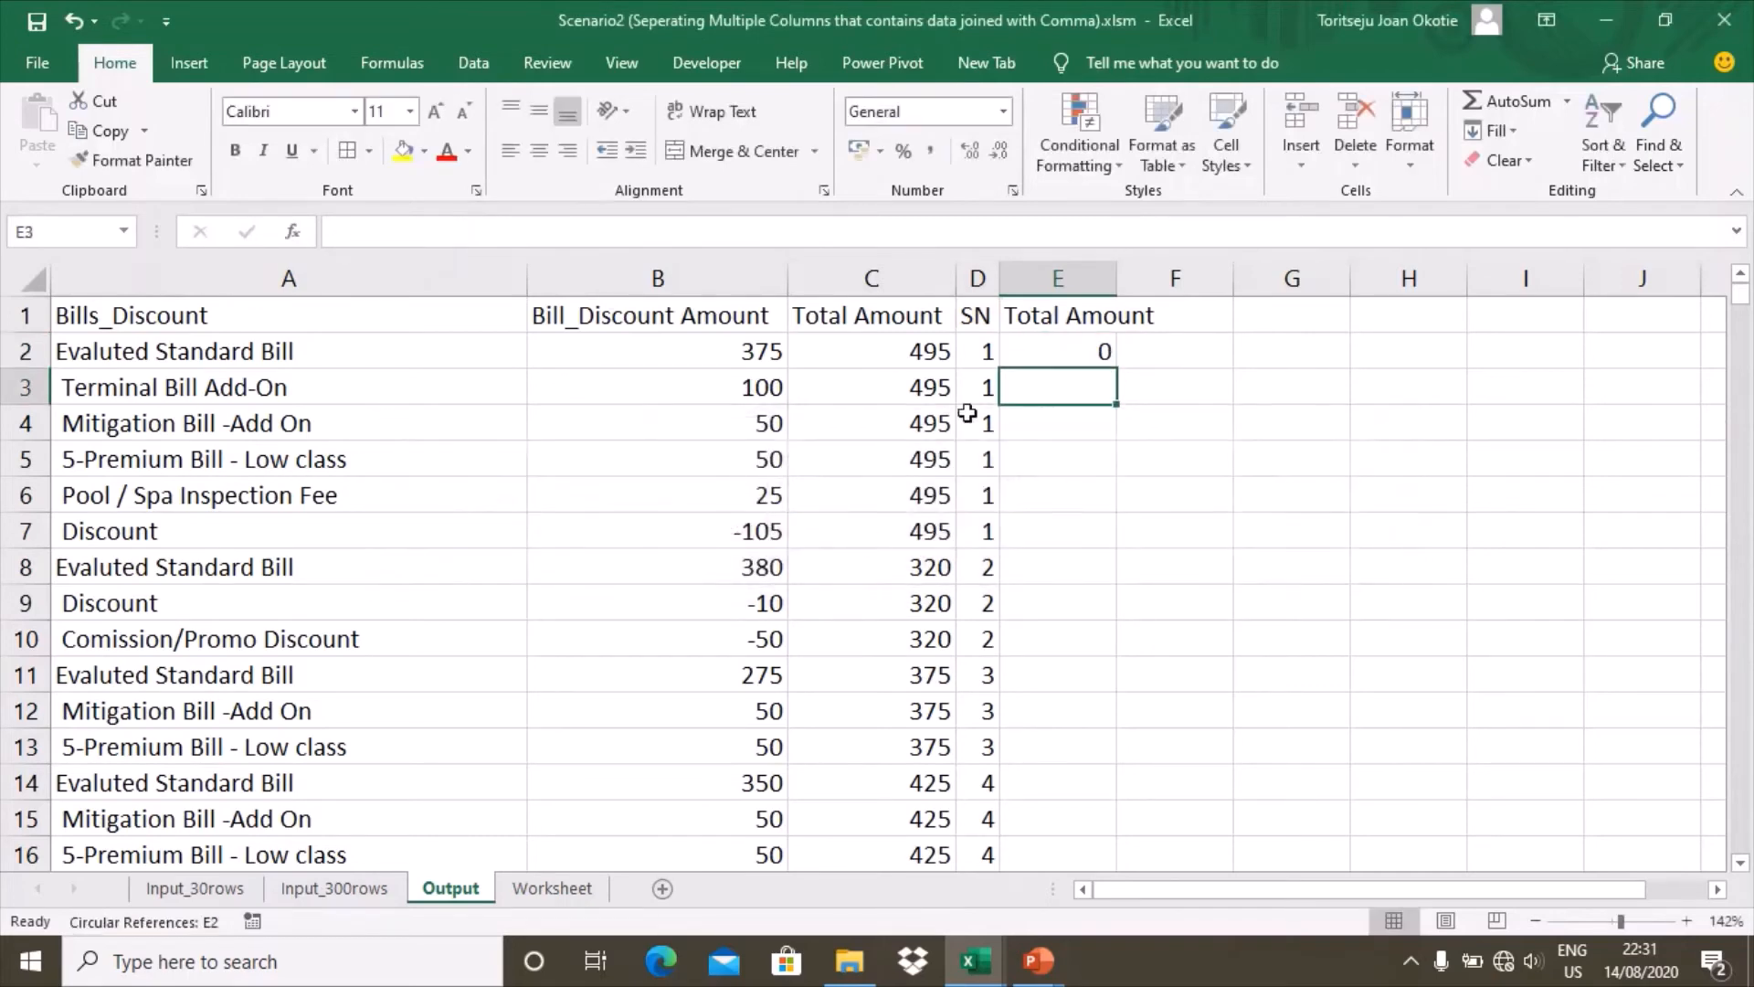
Correct the formula in E2 to =IF(D2=D1,"",C2) and fill it down column E for all records
click(1092, 355)
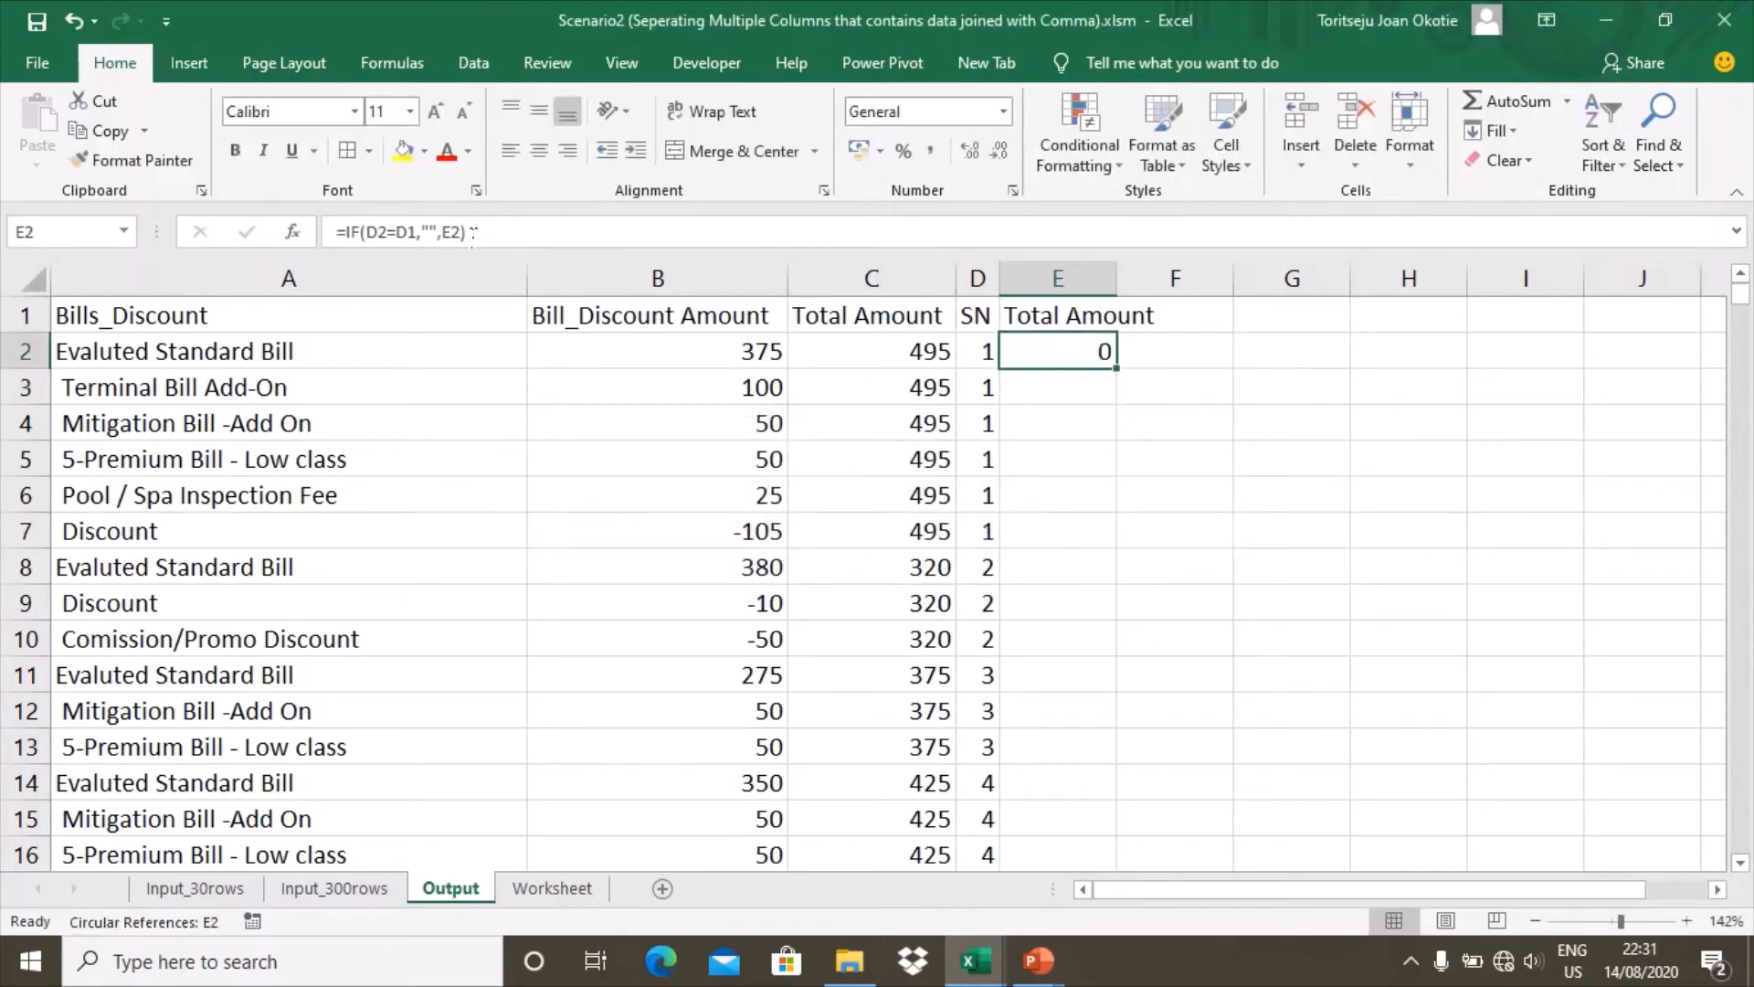
click(472, 234)
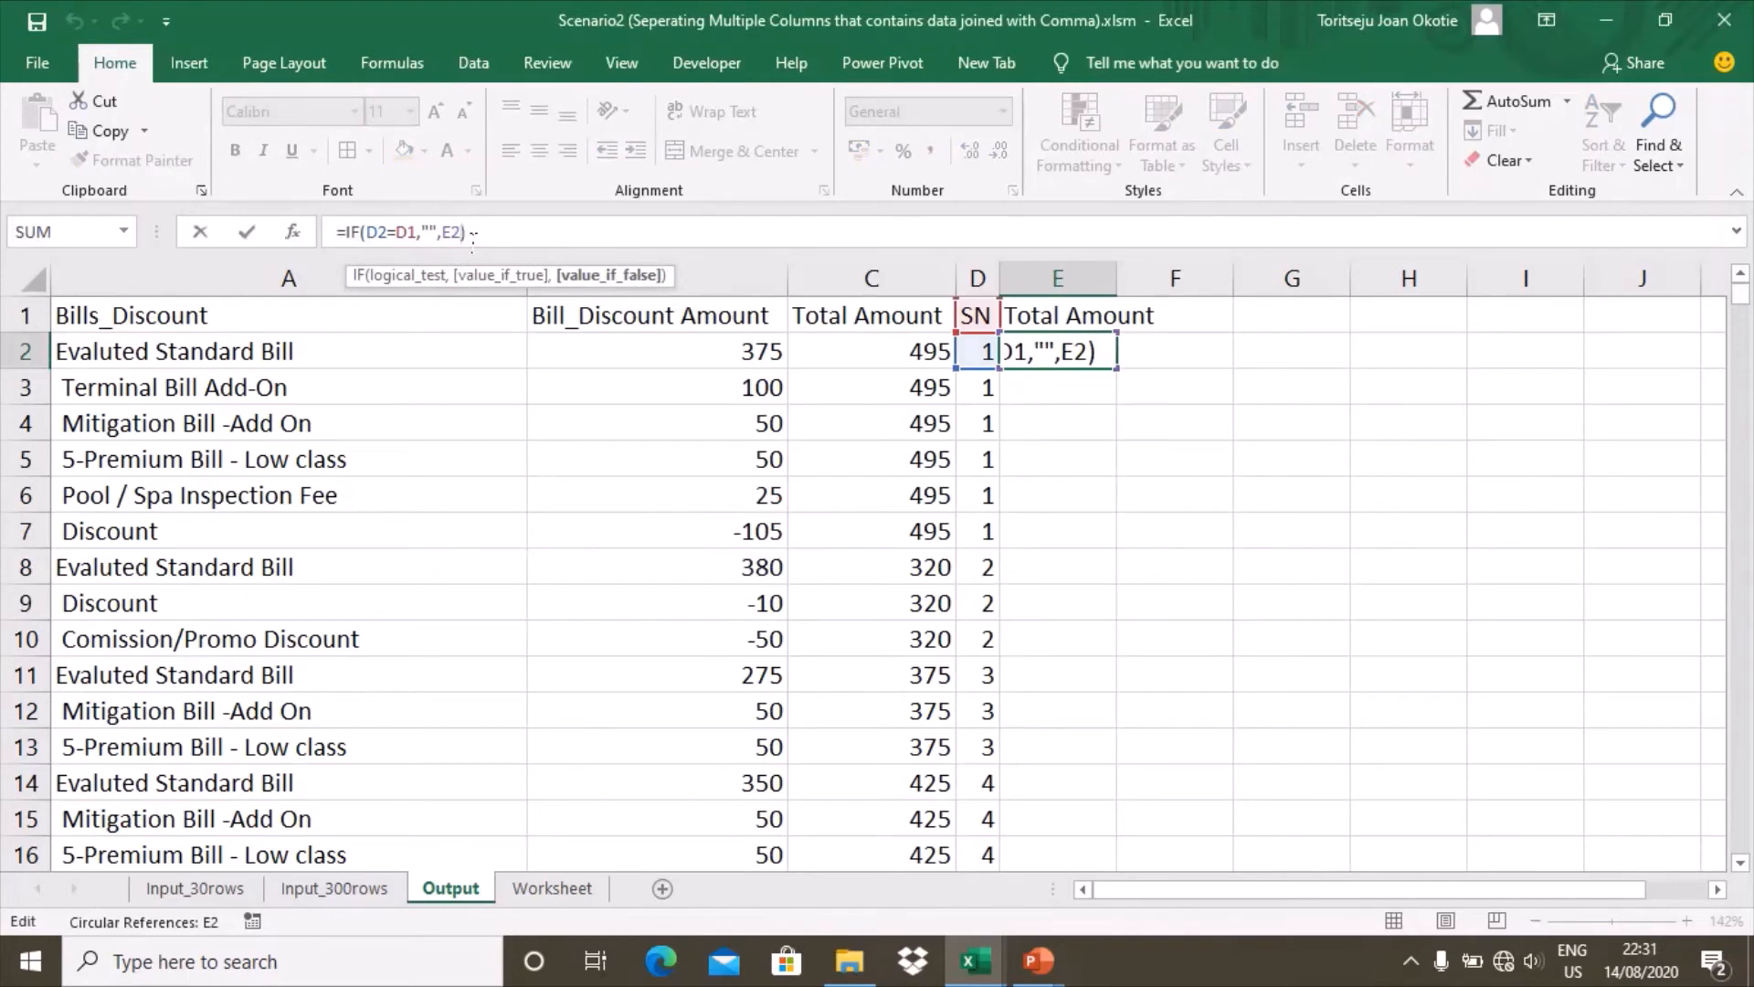
key(BackSpace)
key(BackSpace)
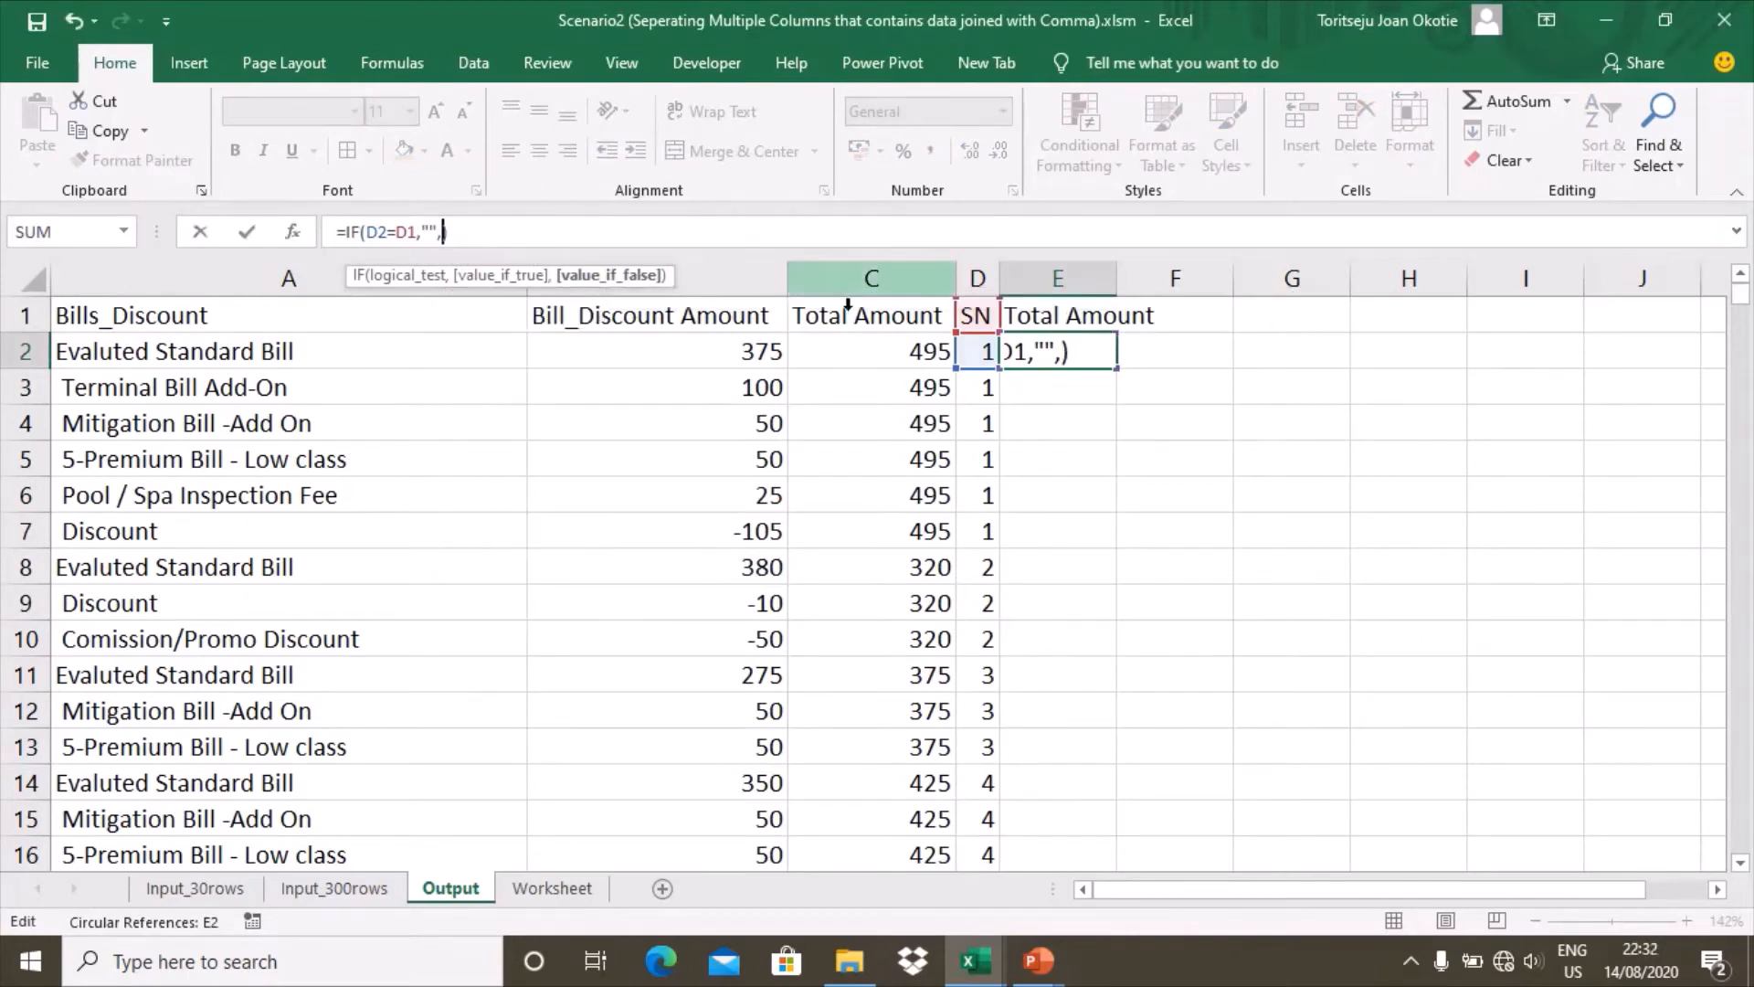
click(897, 355)
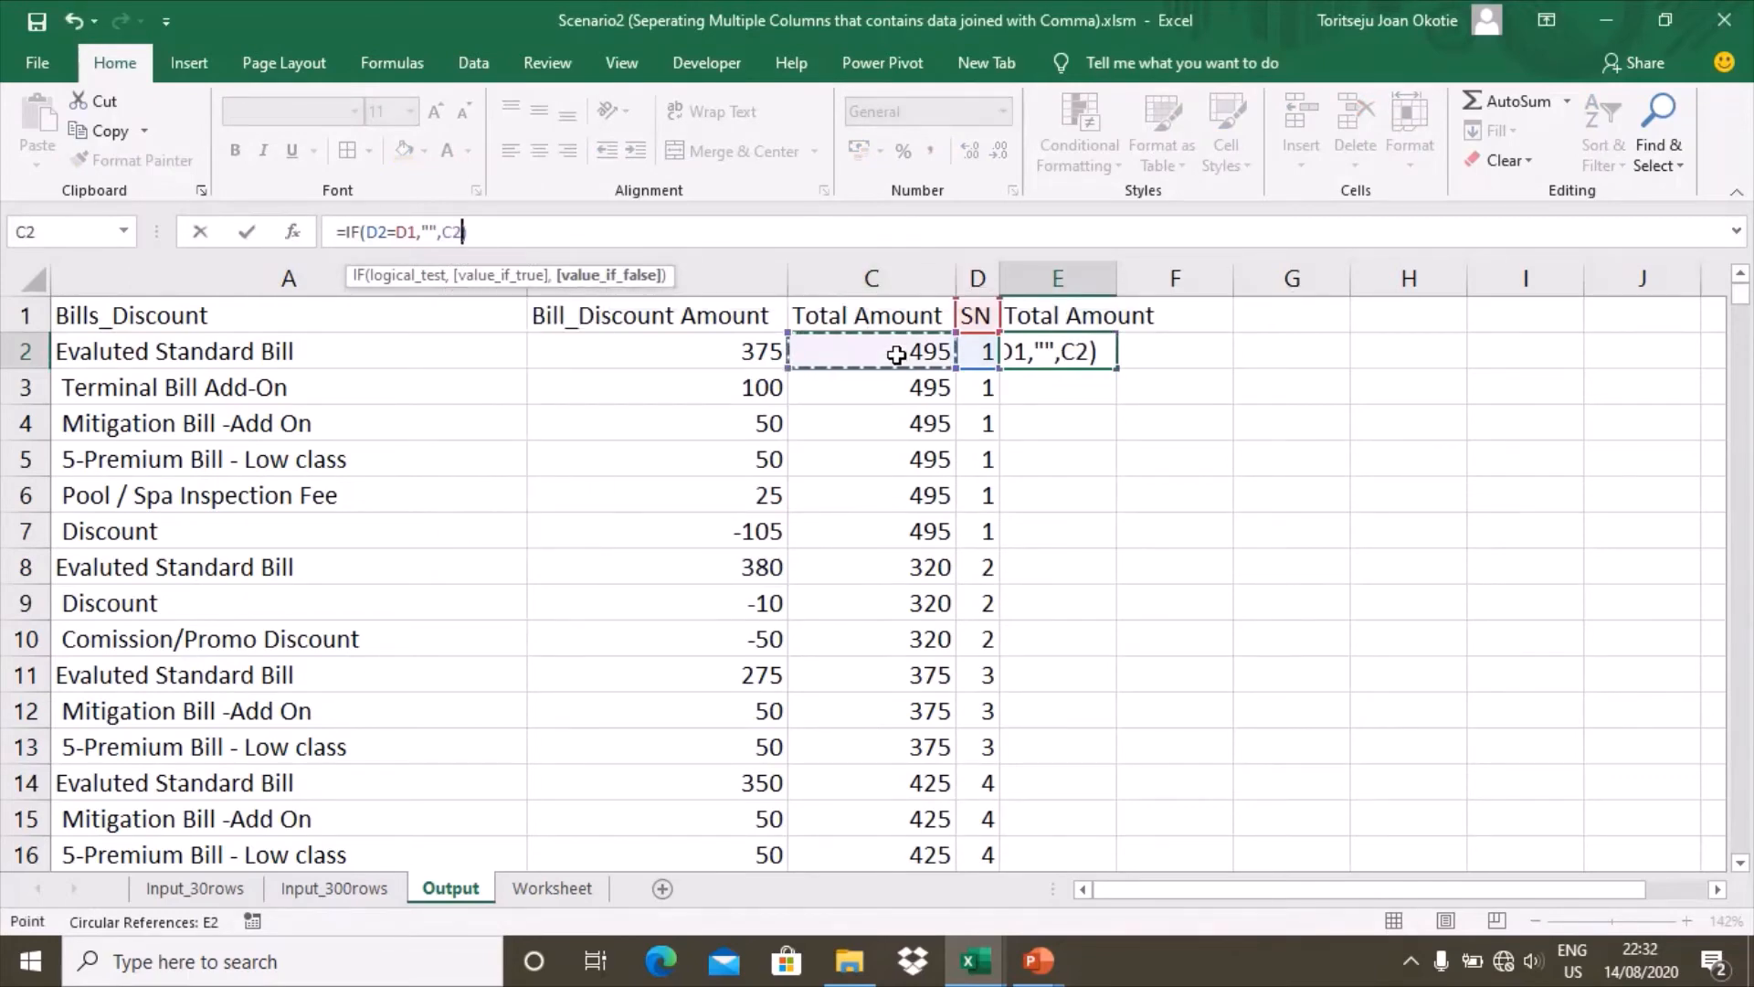
key(Return)
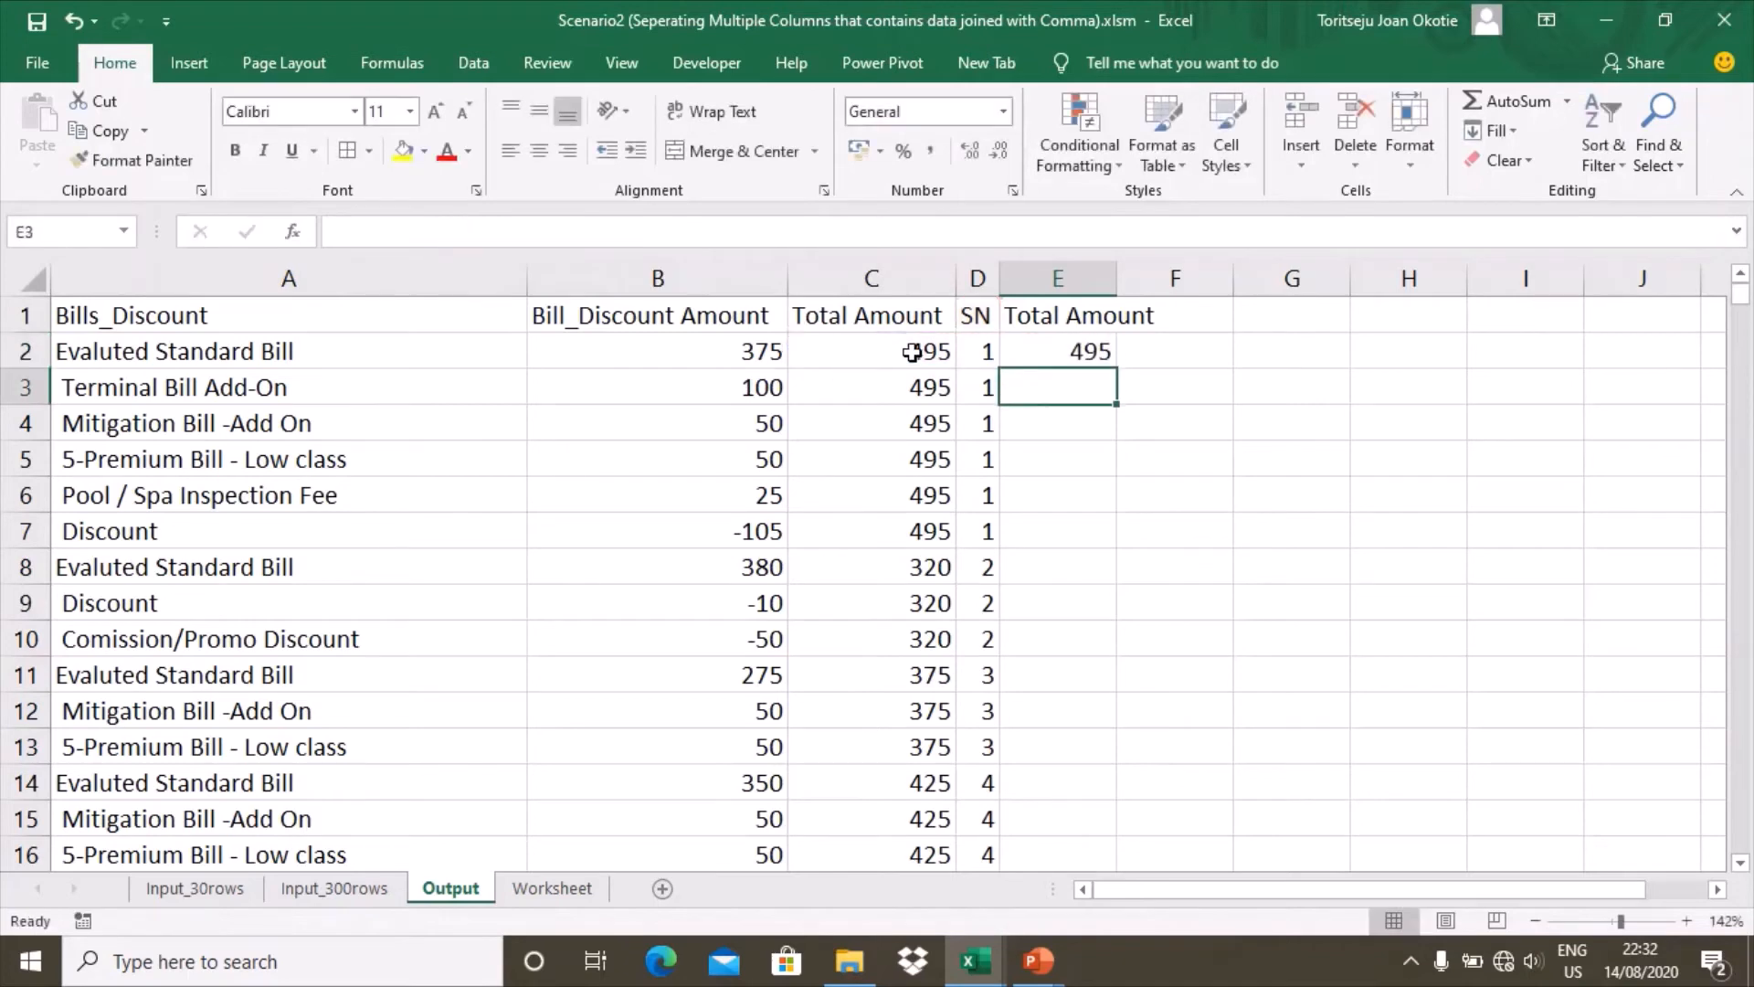
click(1095, 356)
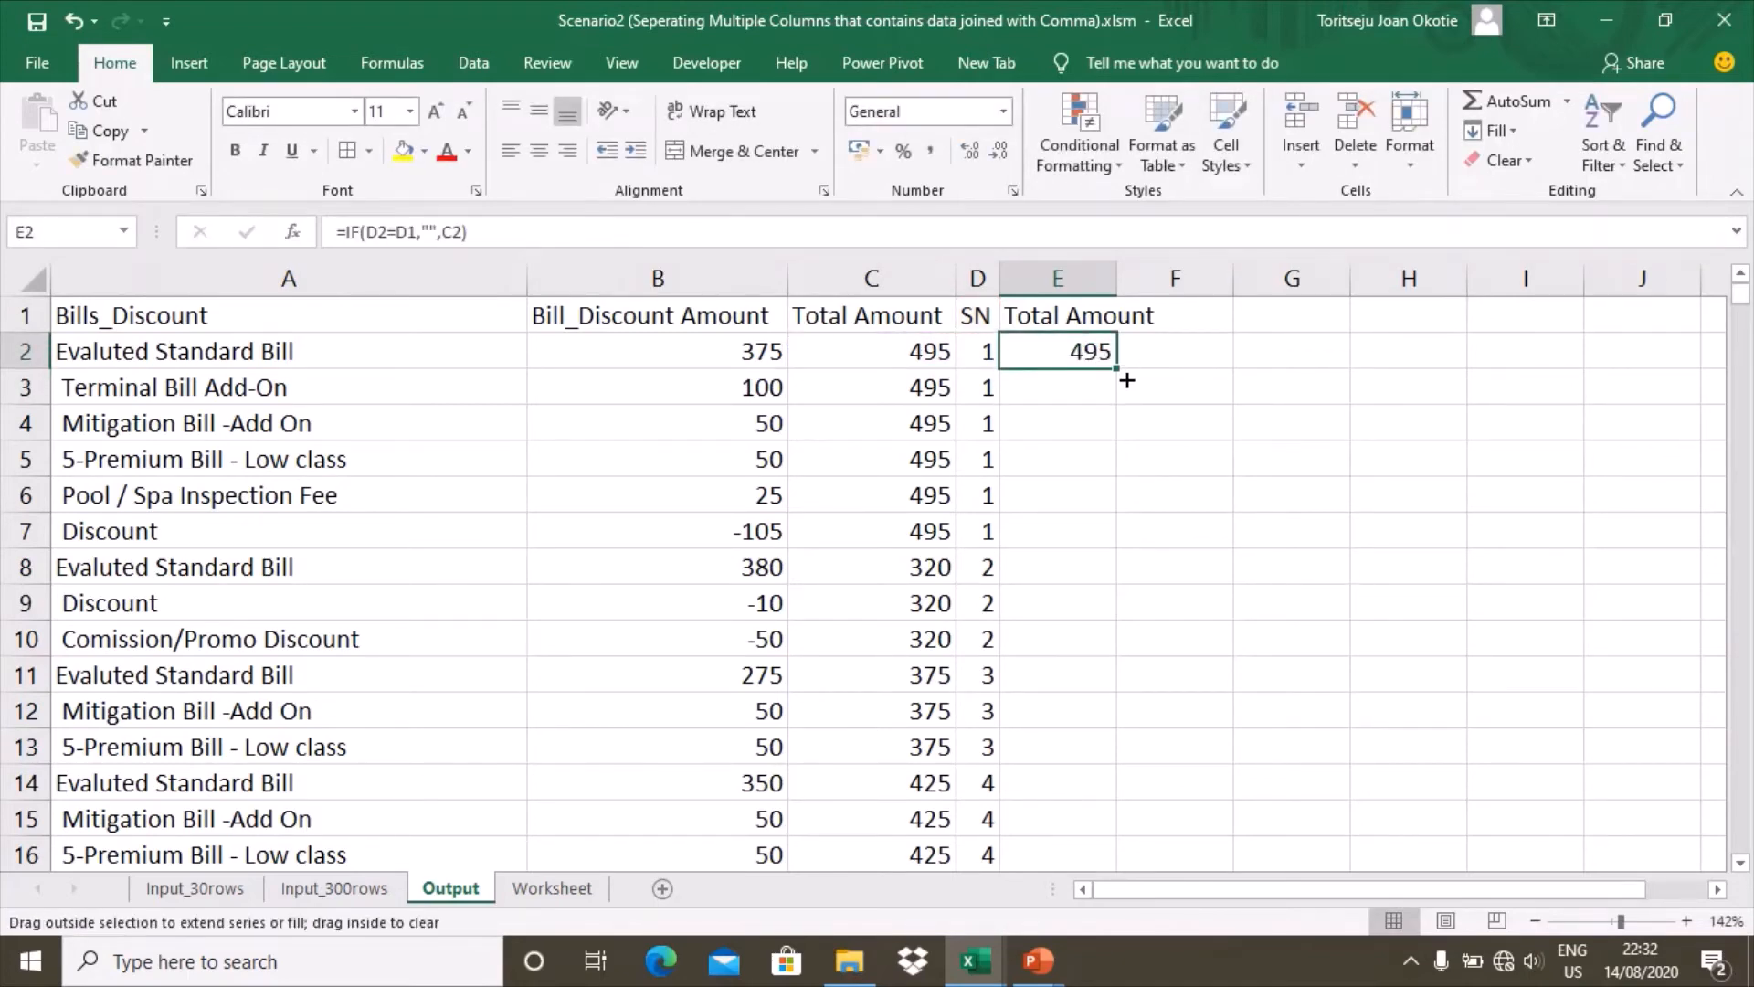
double_click(1126, 385)
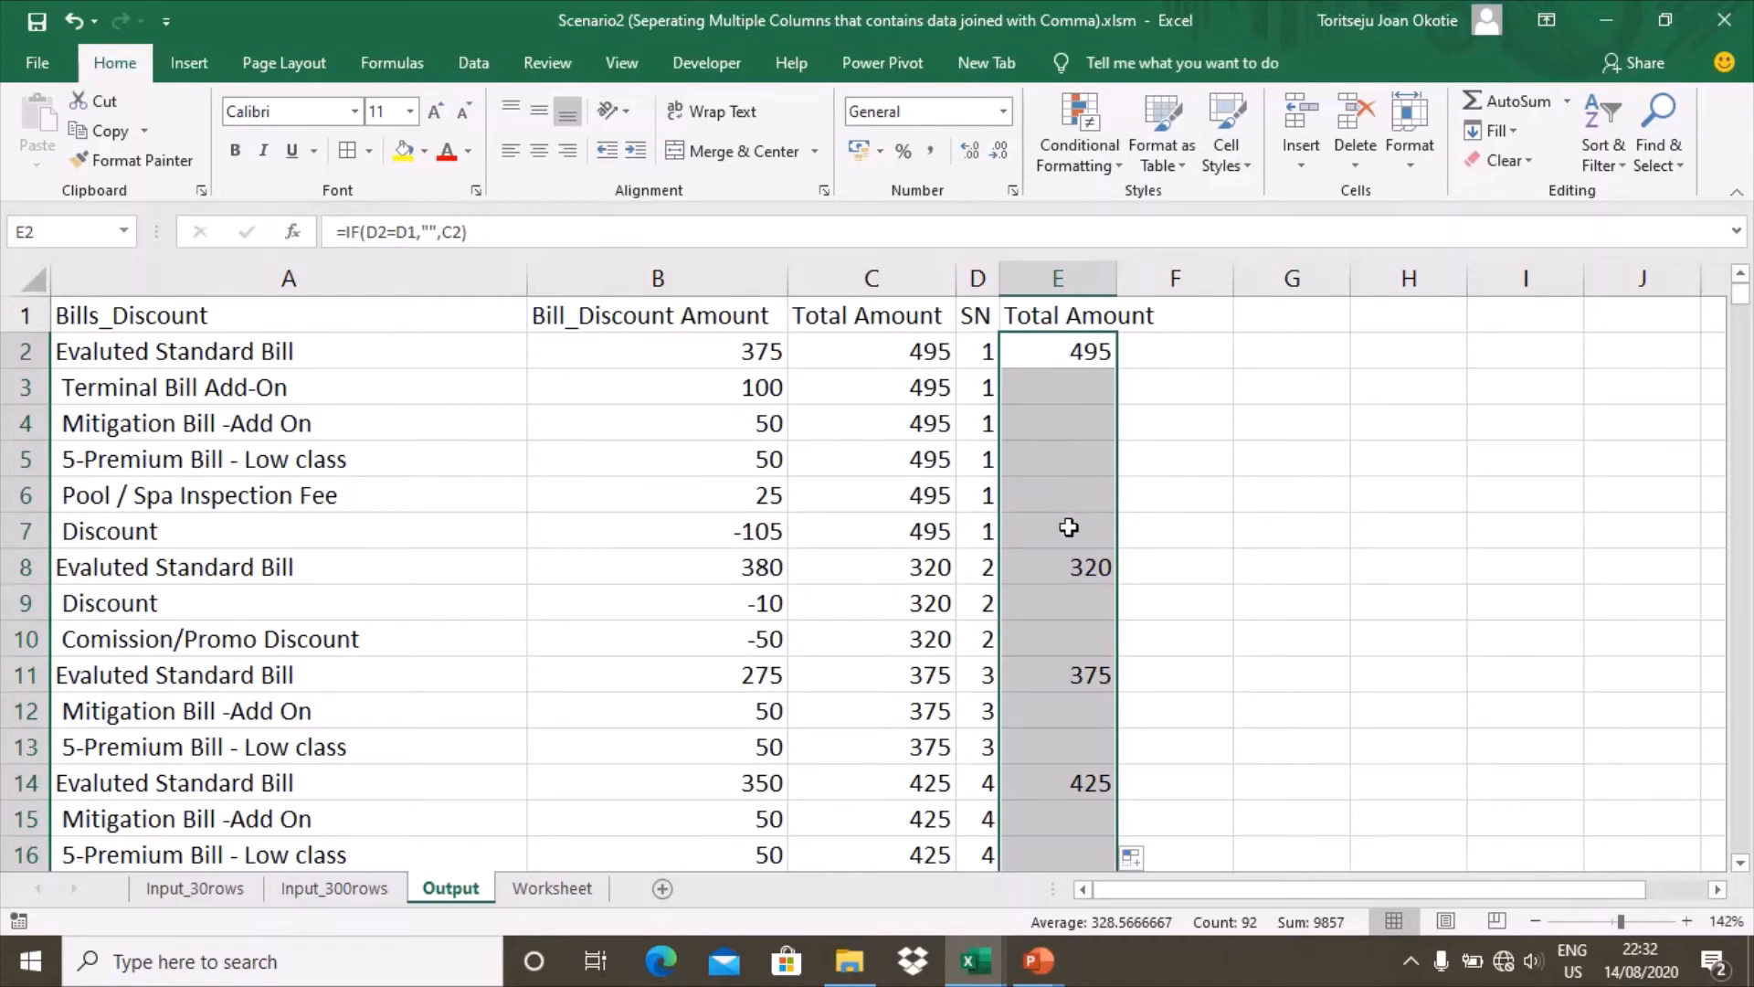
Replace the formulas in column E with their values and check cells E2 and E8
click(1071, 285)
right_click(1071, 285)
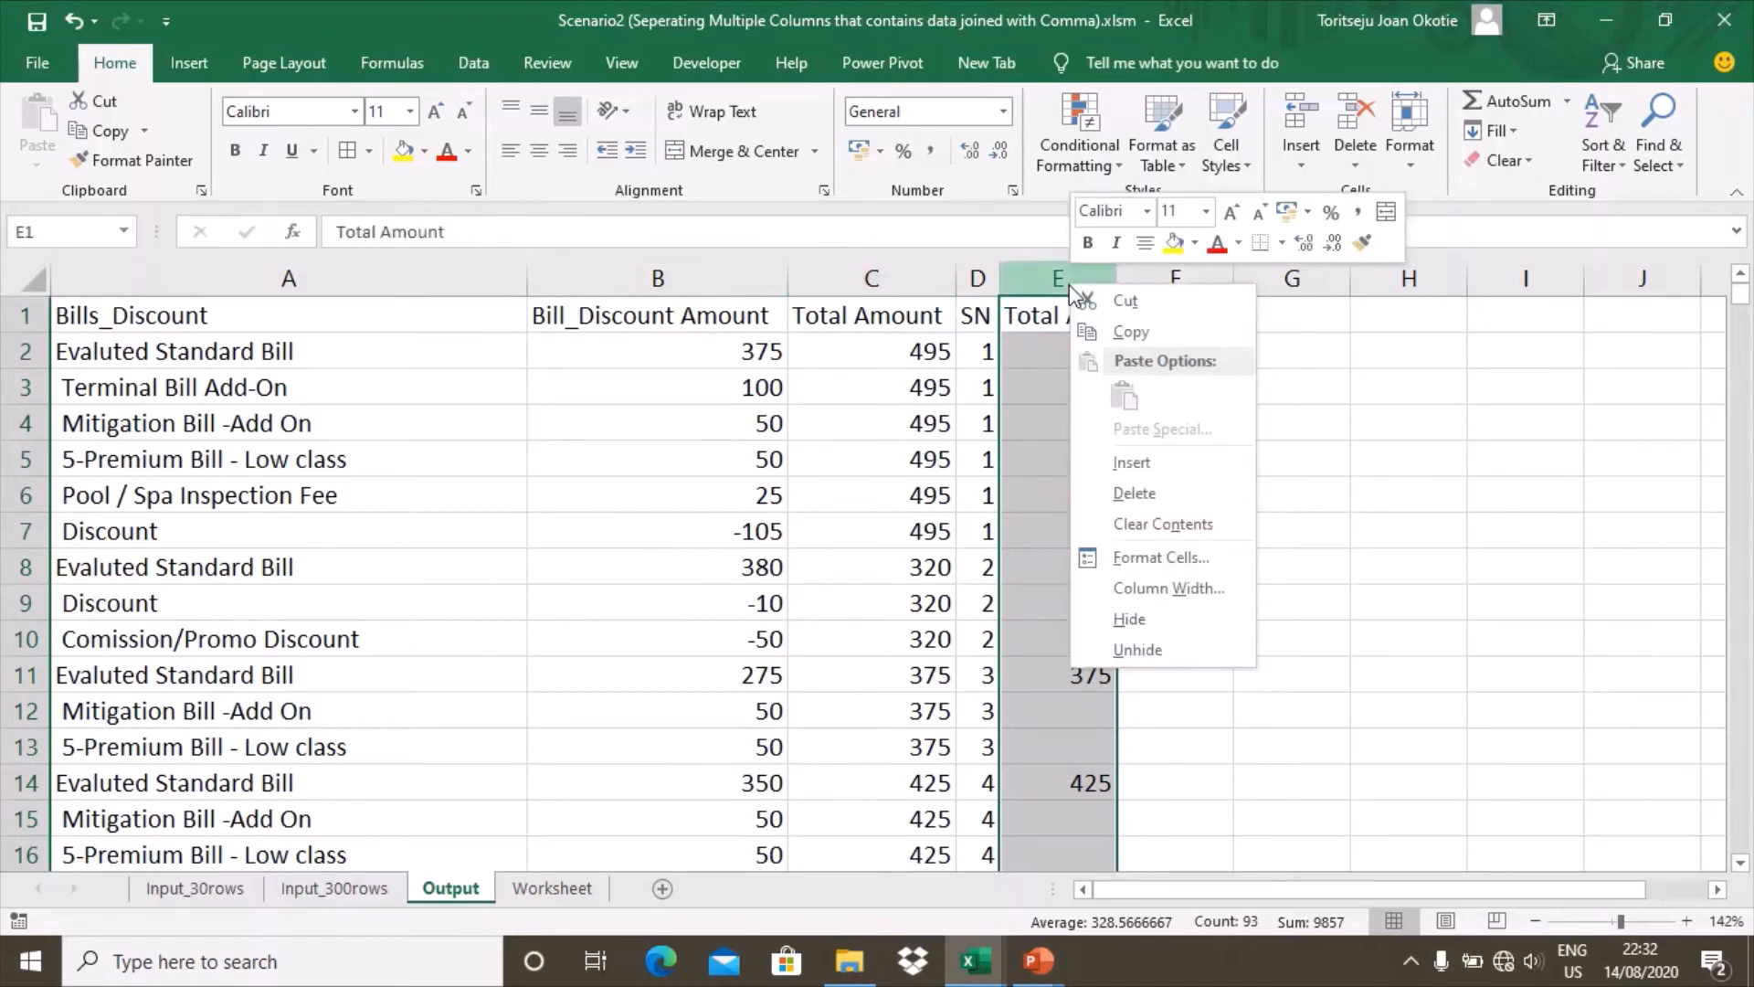
click(1131, 332)
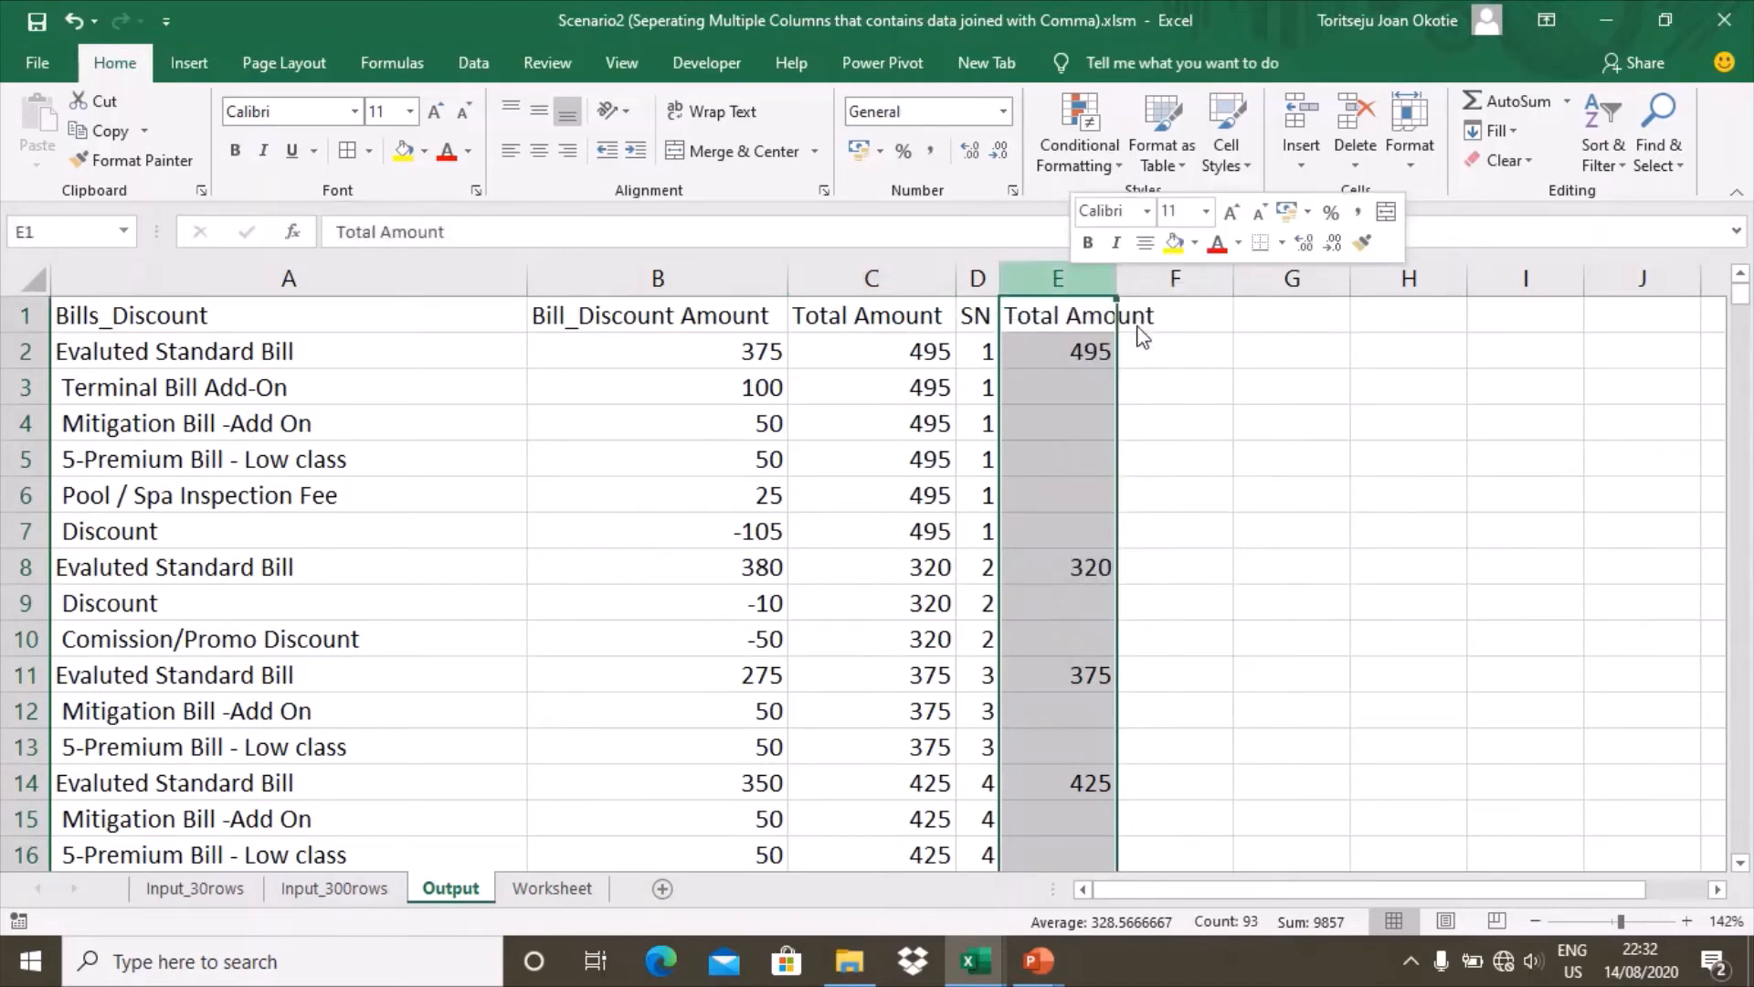
right_click(1081, 304)
click(1157, 399)
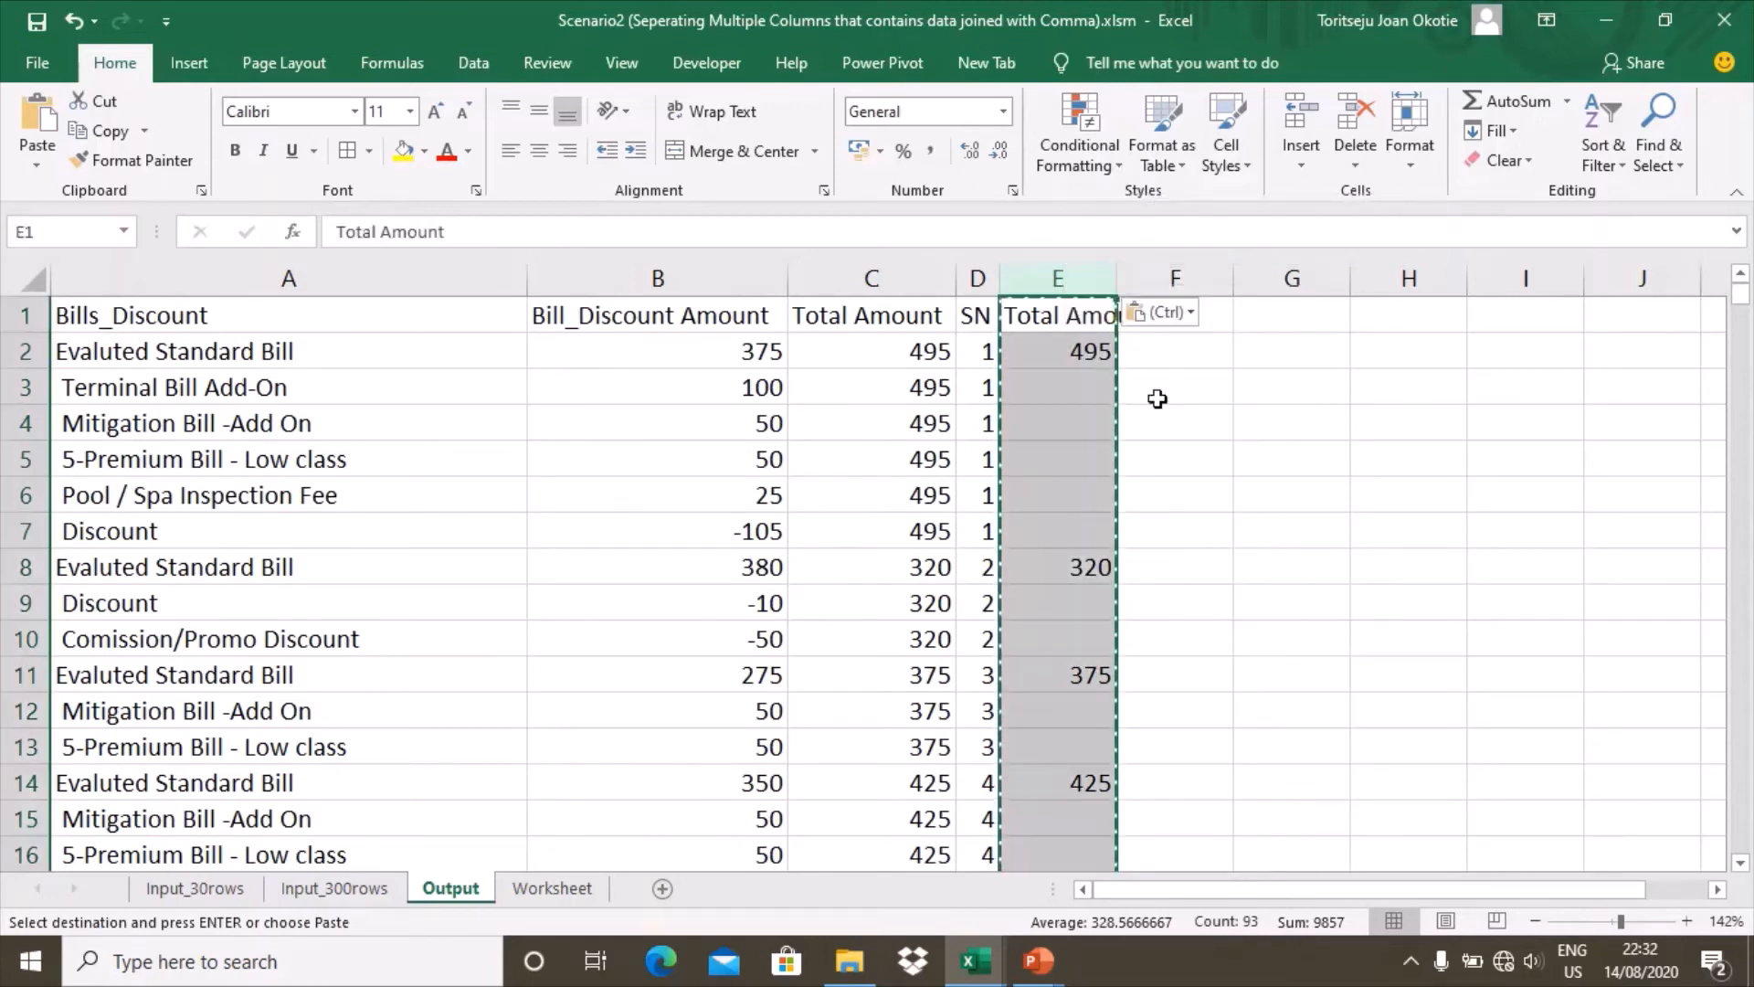
click(1092, 353)
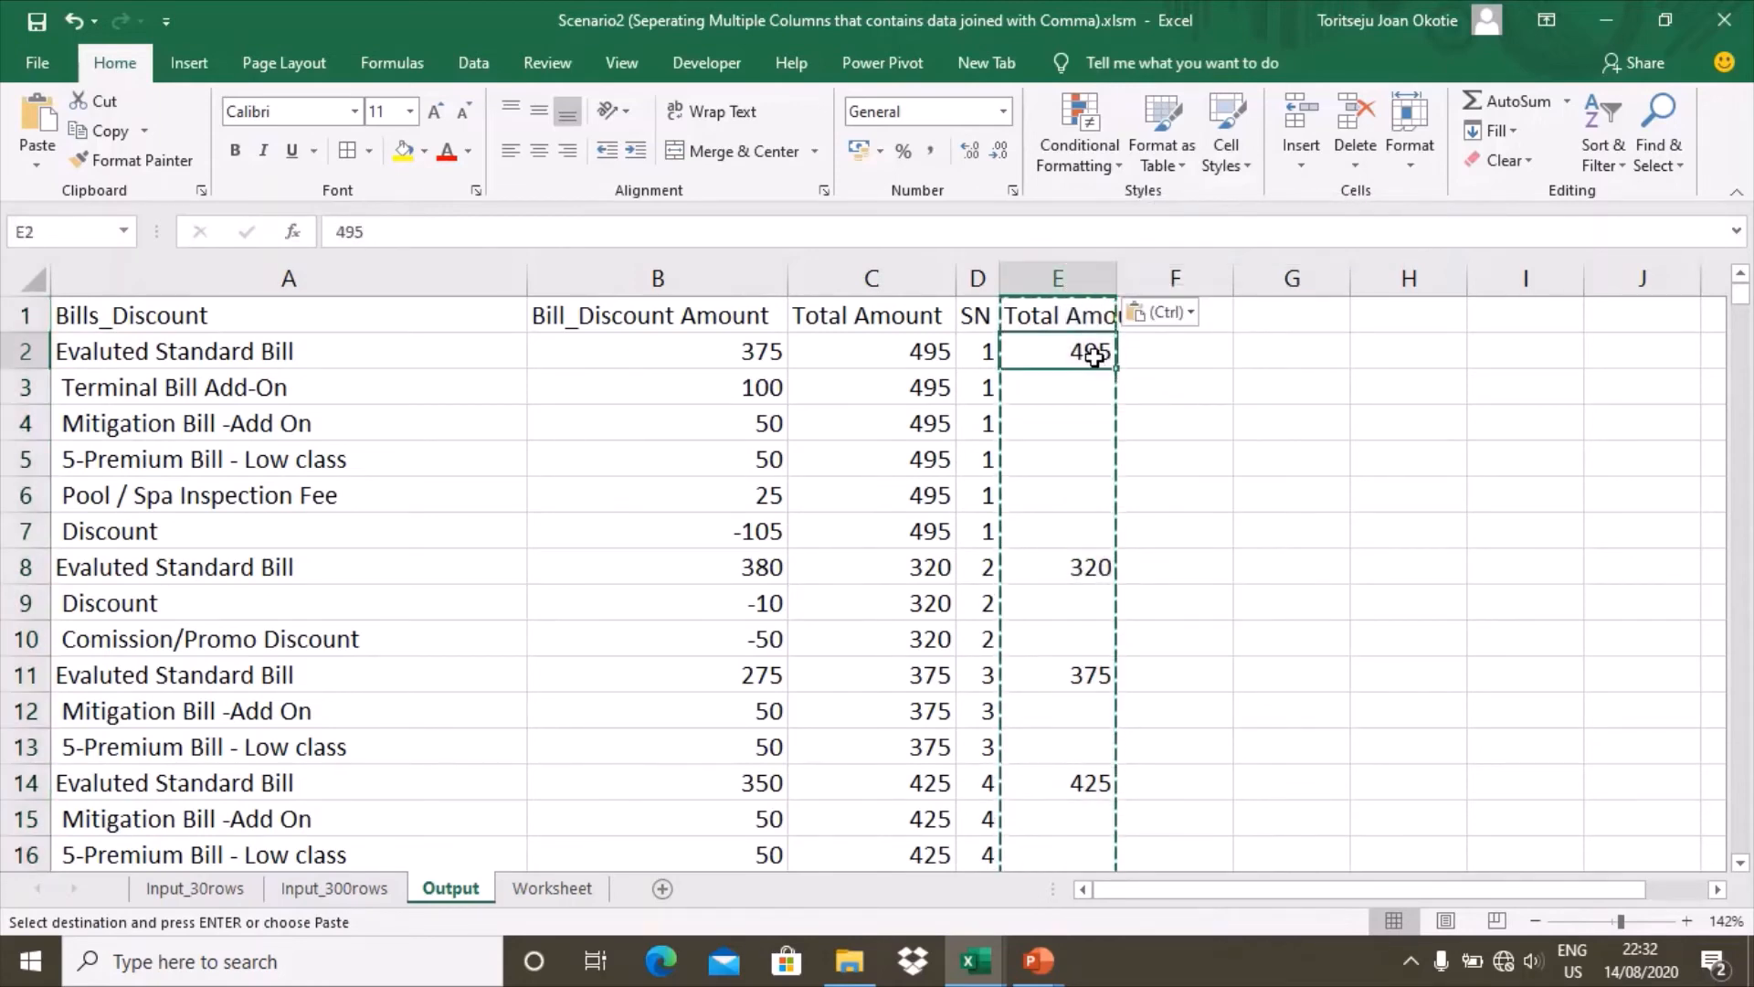
click(1080, 570)
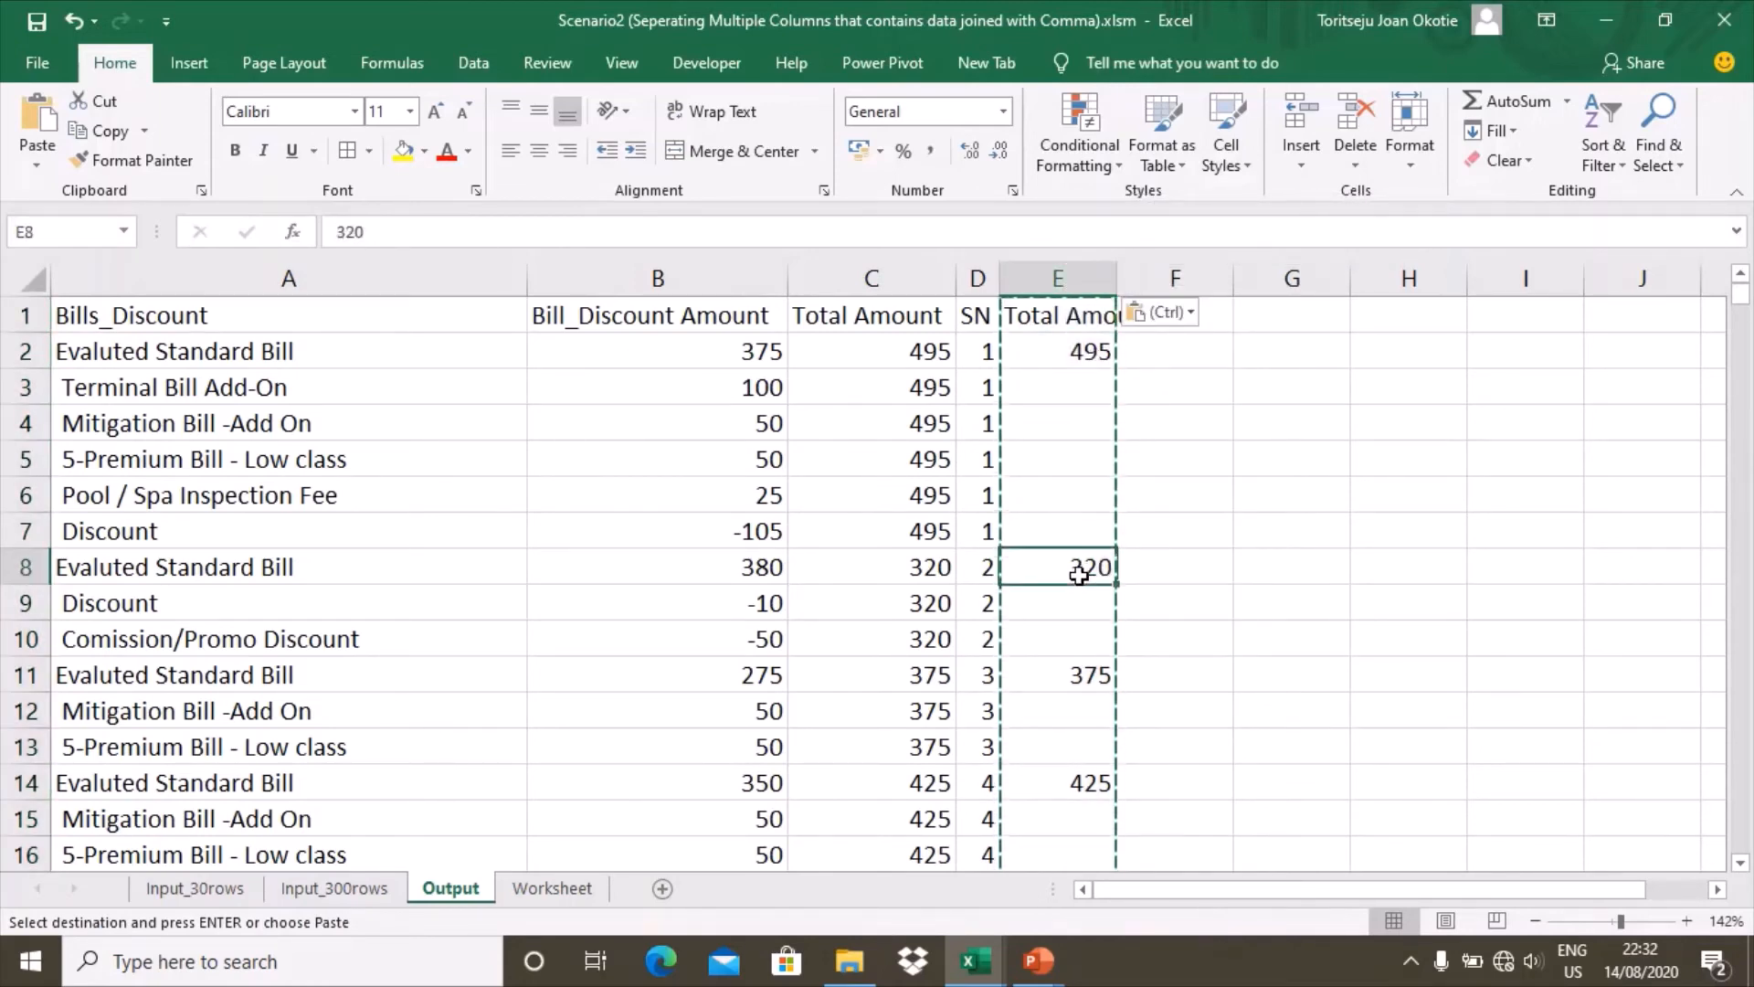
Delete the original Total Amount and SN columns, C and D, from the Output sheet
click(880, 291)
key(shift+Right)
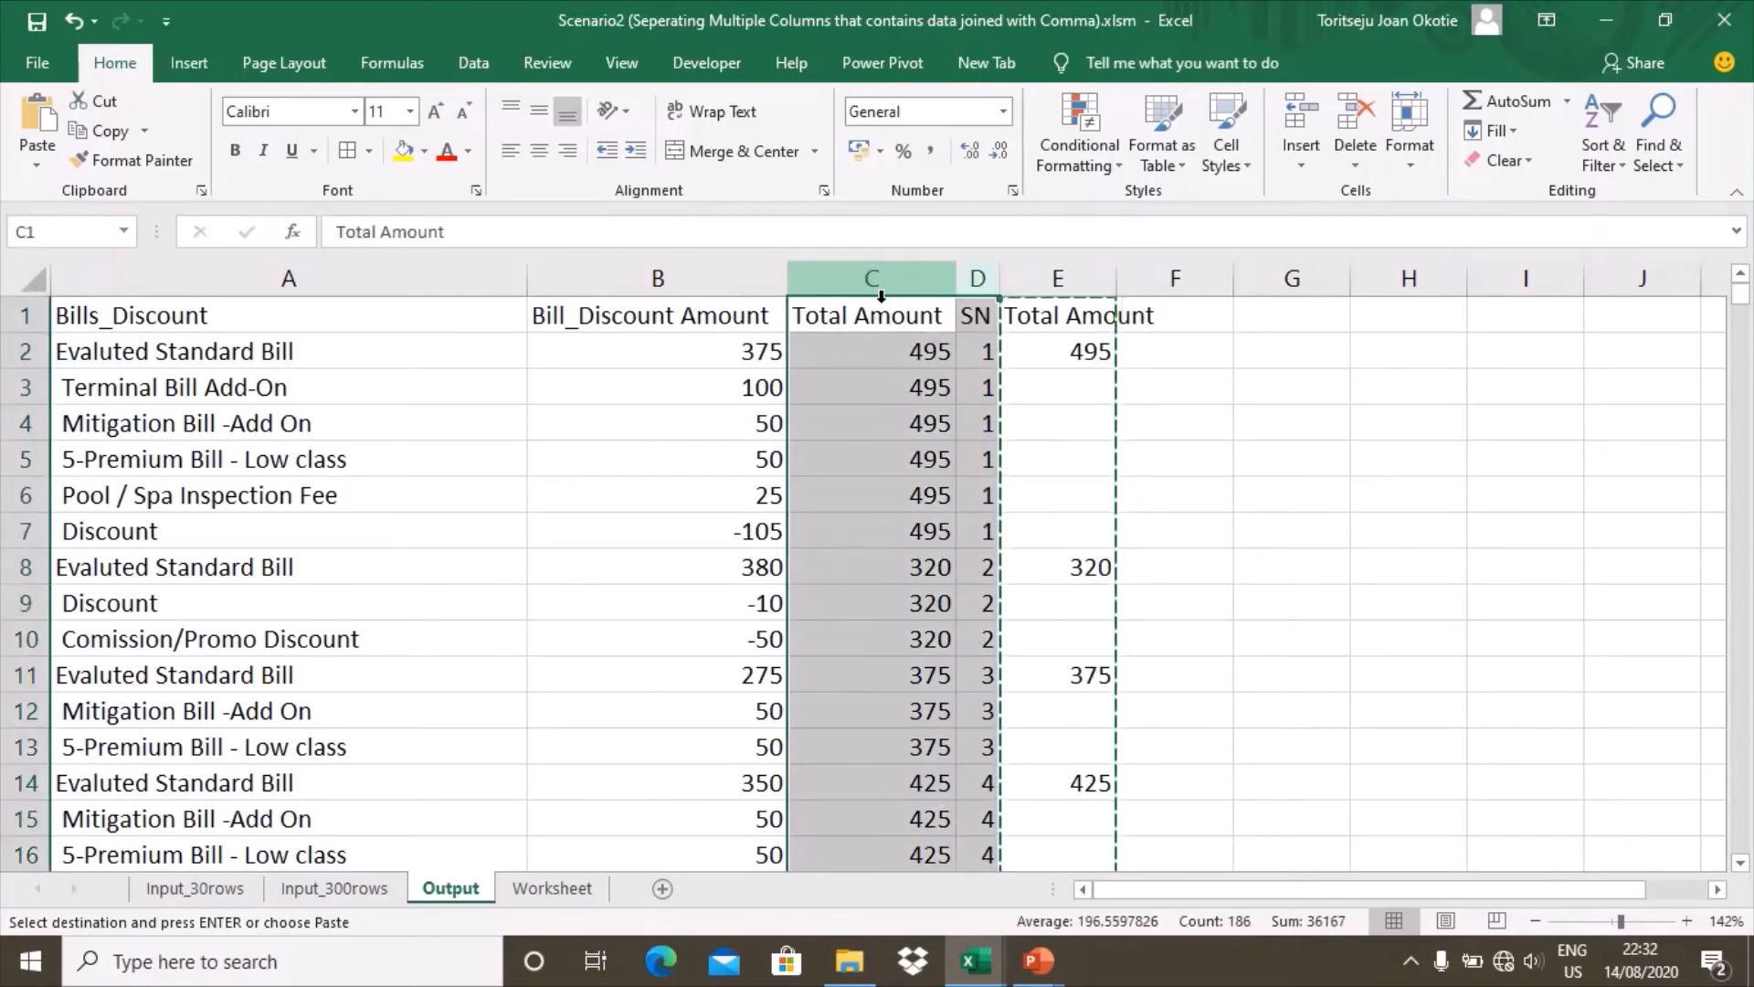
right_click(866, 282)
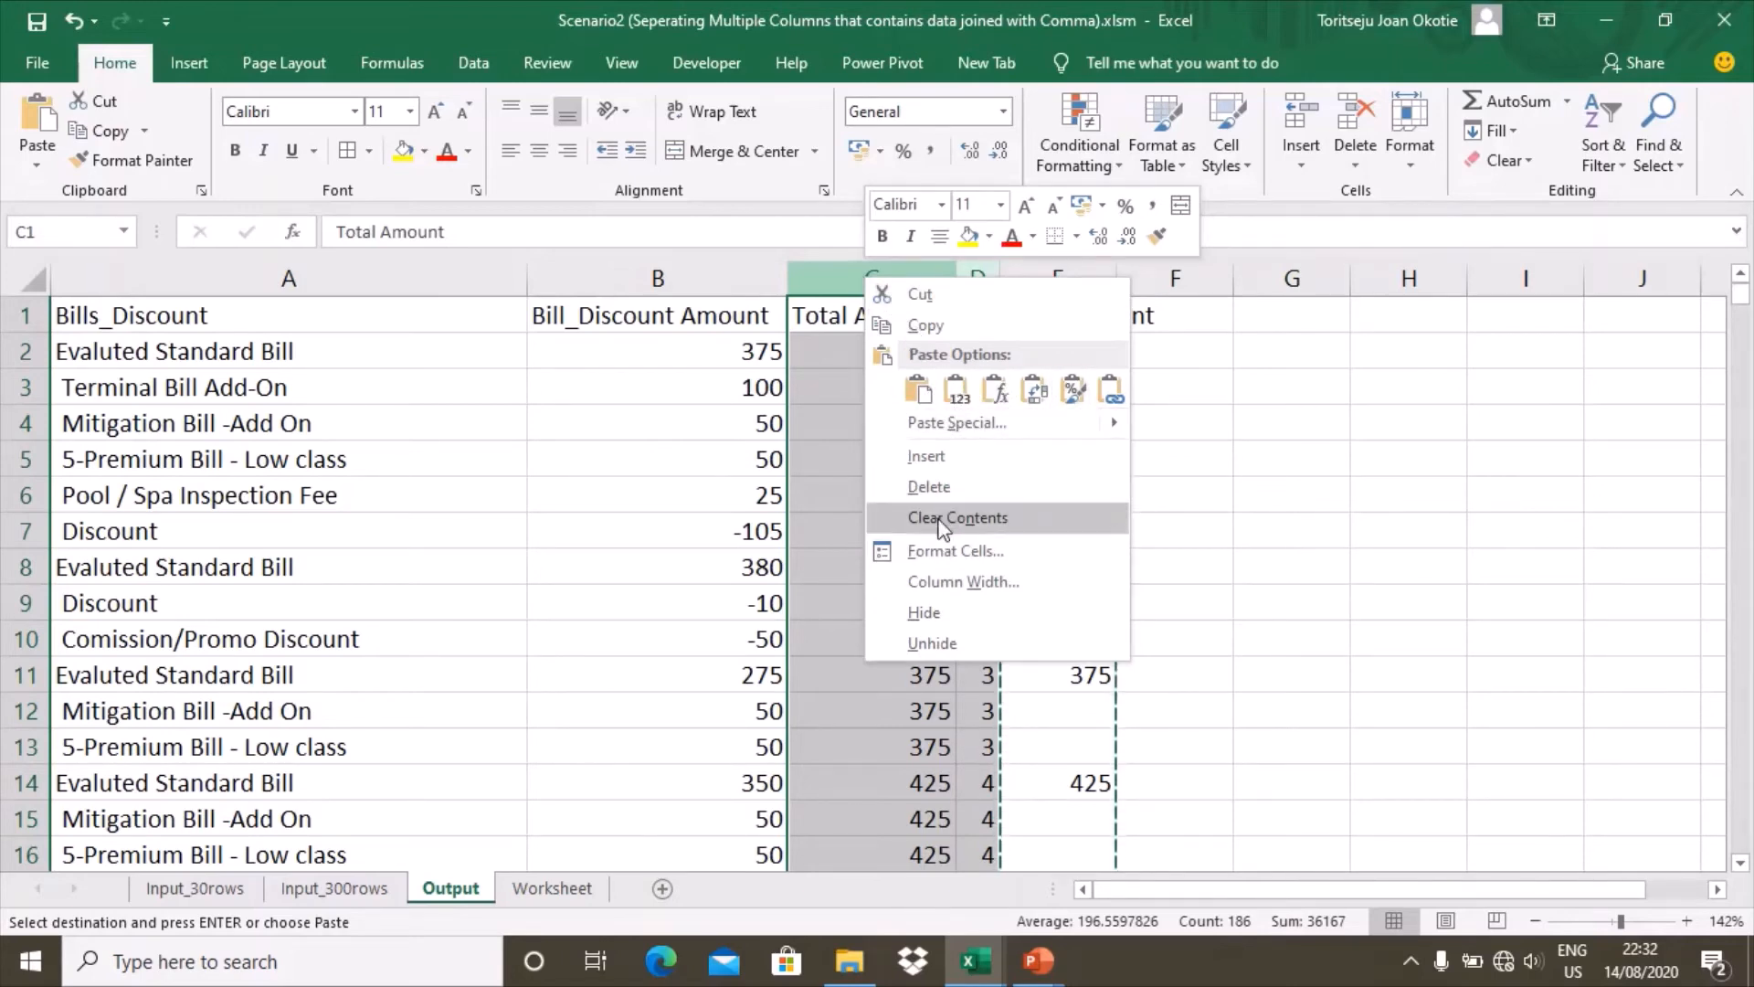
click(929, 487)
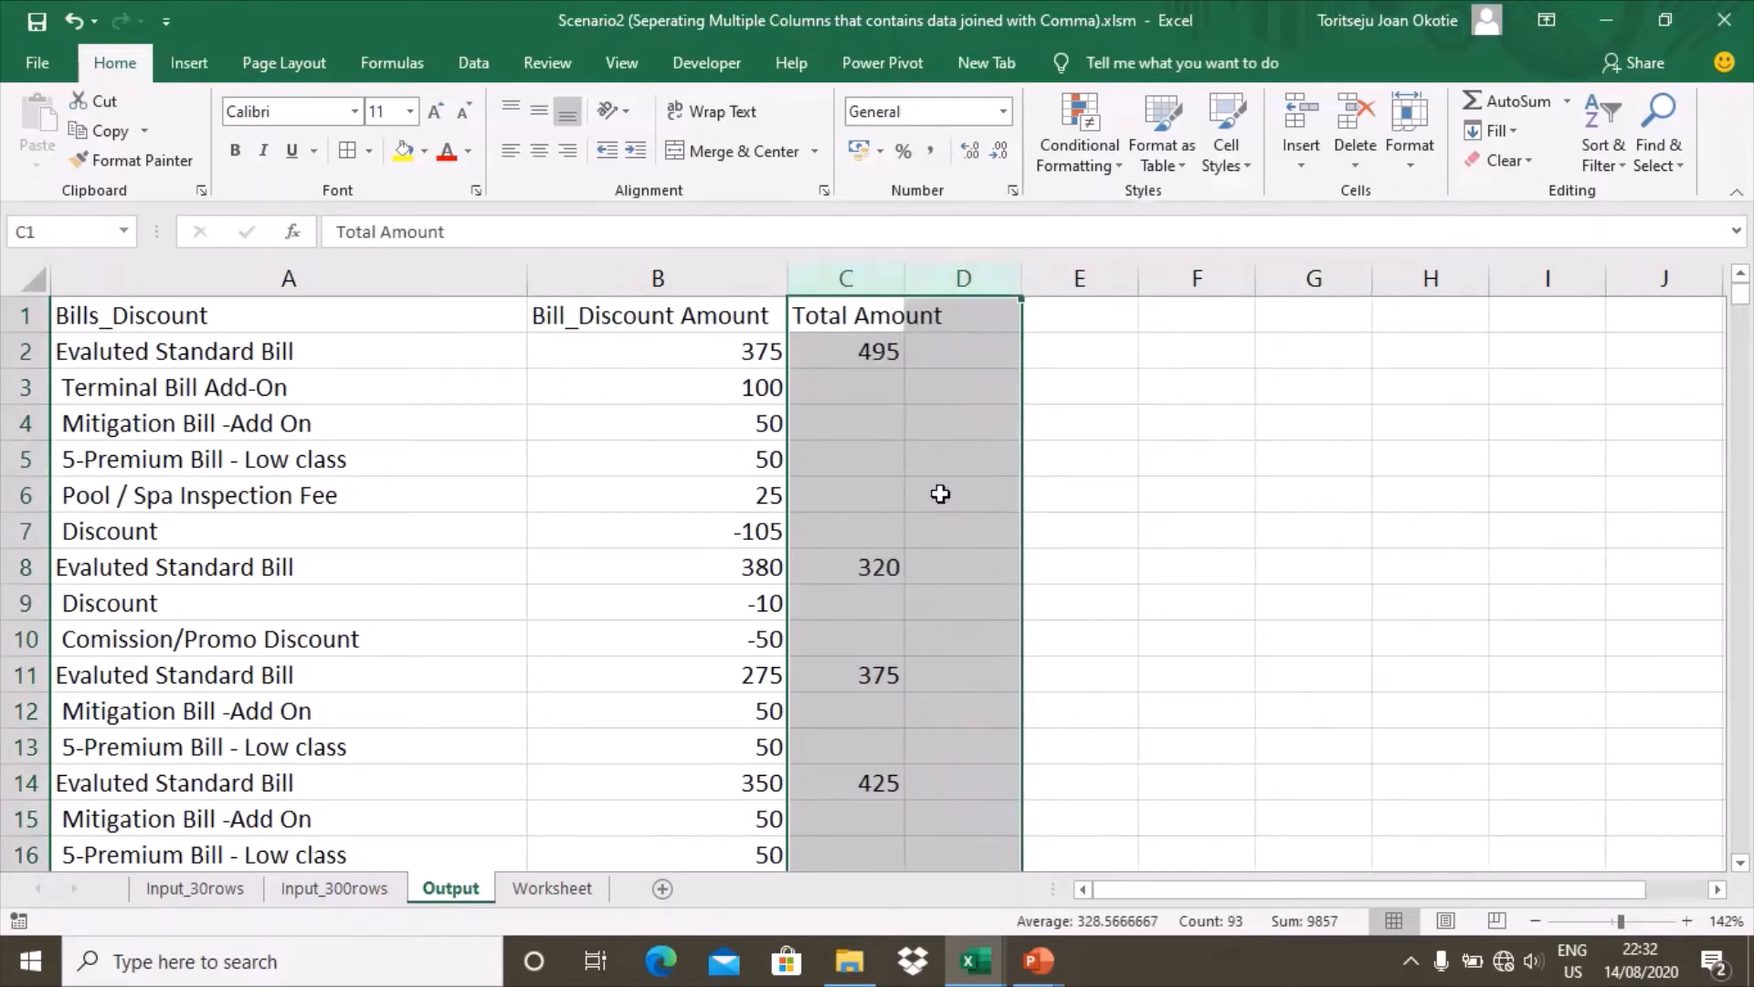
click(959, 361)
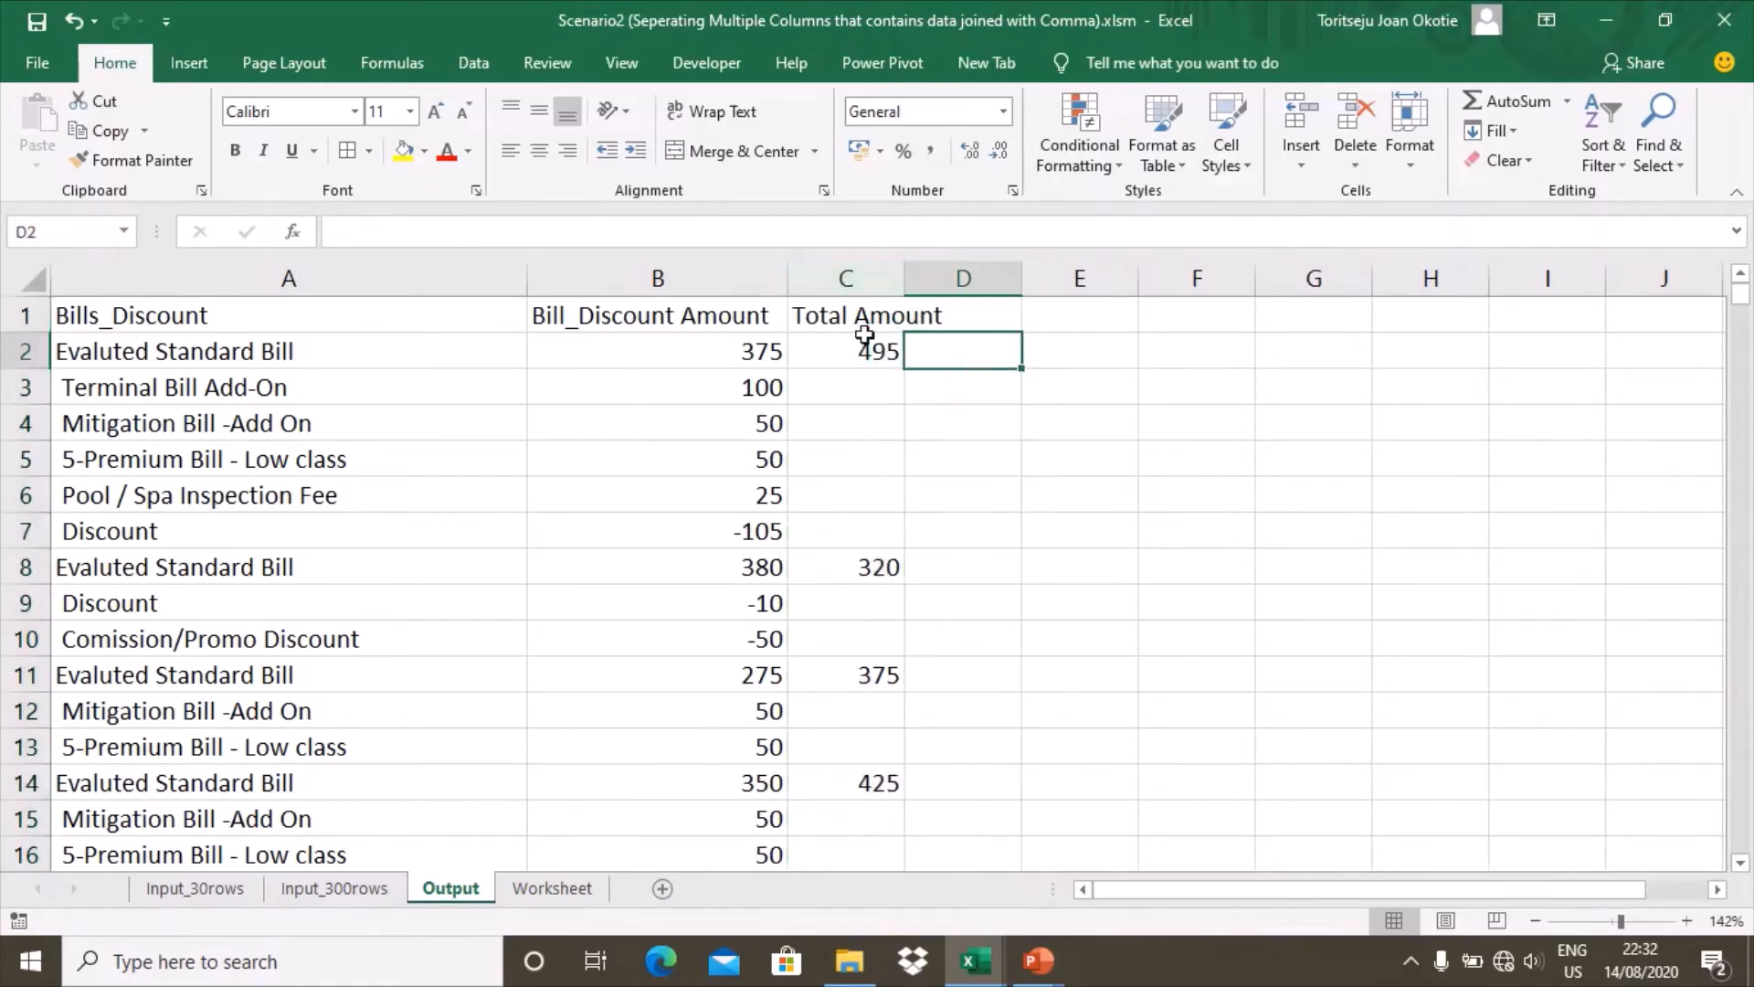
Autofit all column widths of the Output sheet
click(34, 279)
double_click(536, 283)
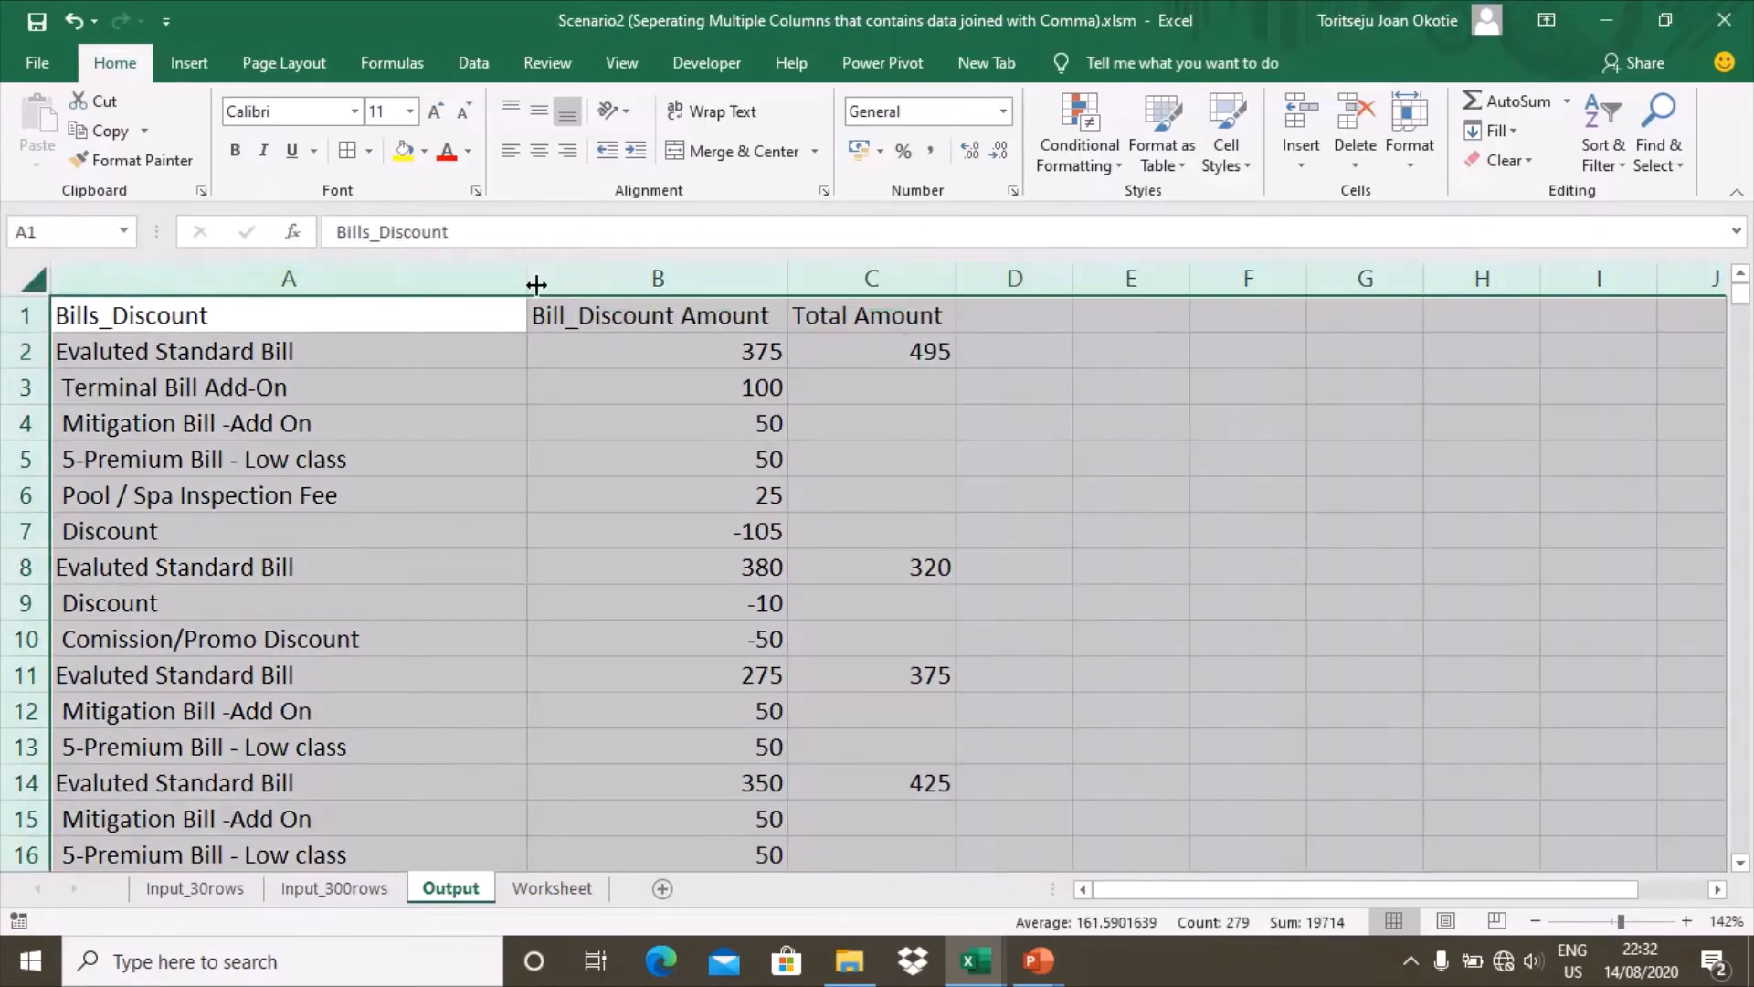
click(500, 329)
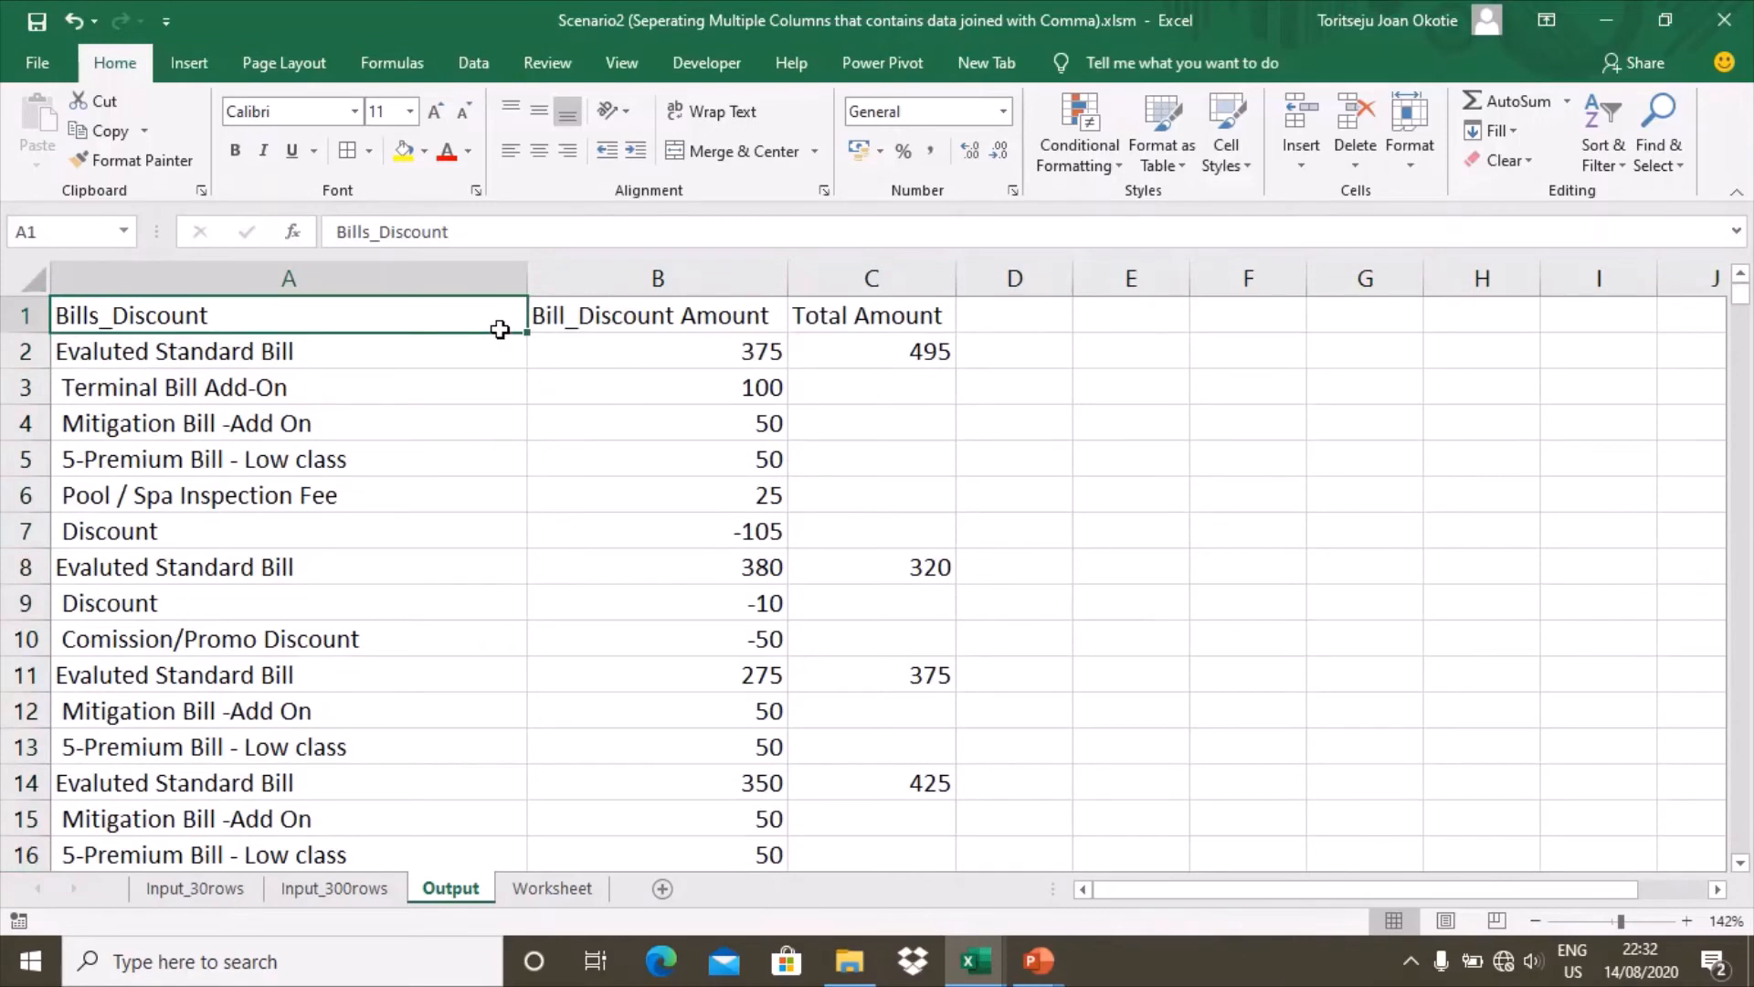
Add borders to all cells of the Output data and make its header row A1:C1 bold
key(ctrl+shift+End)
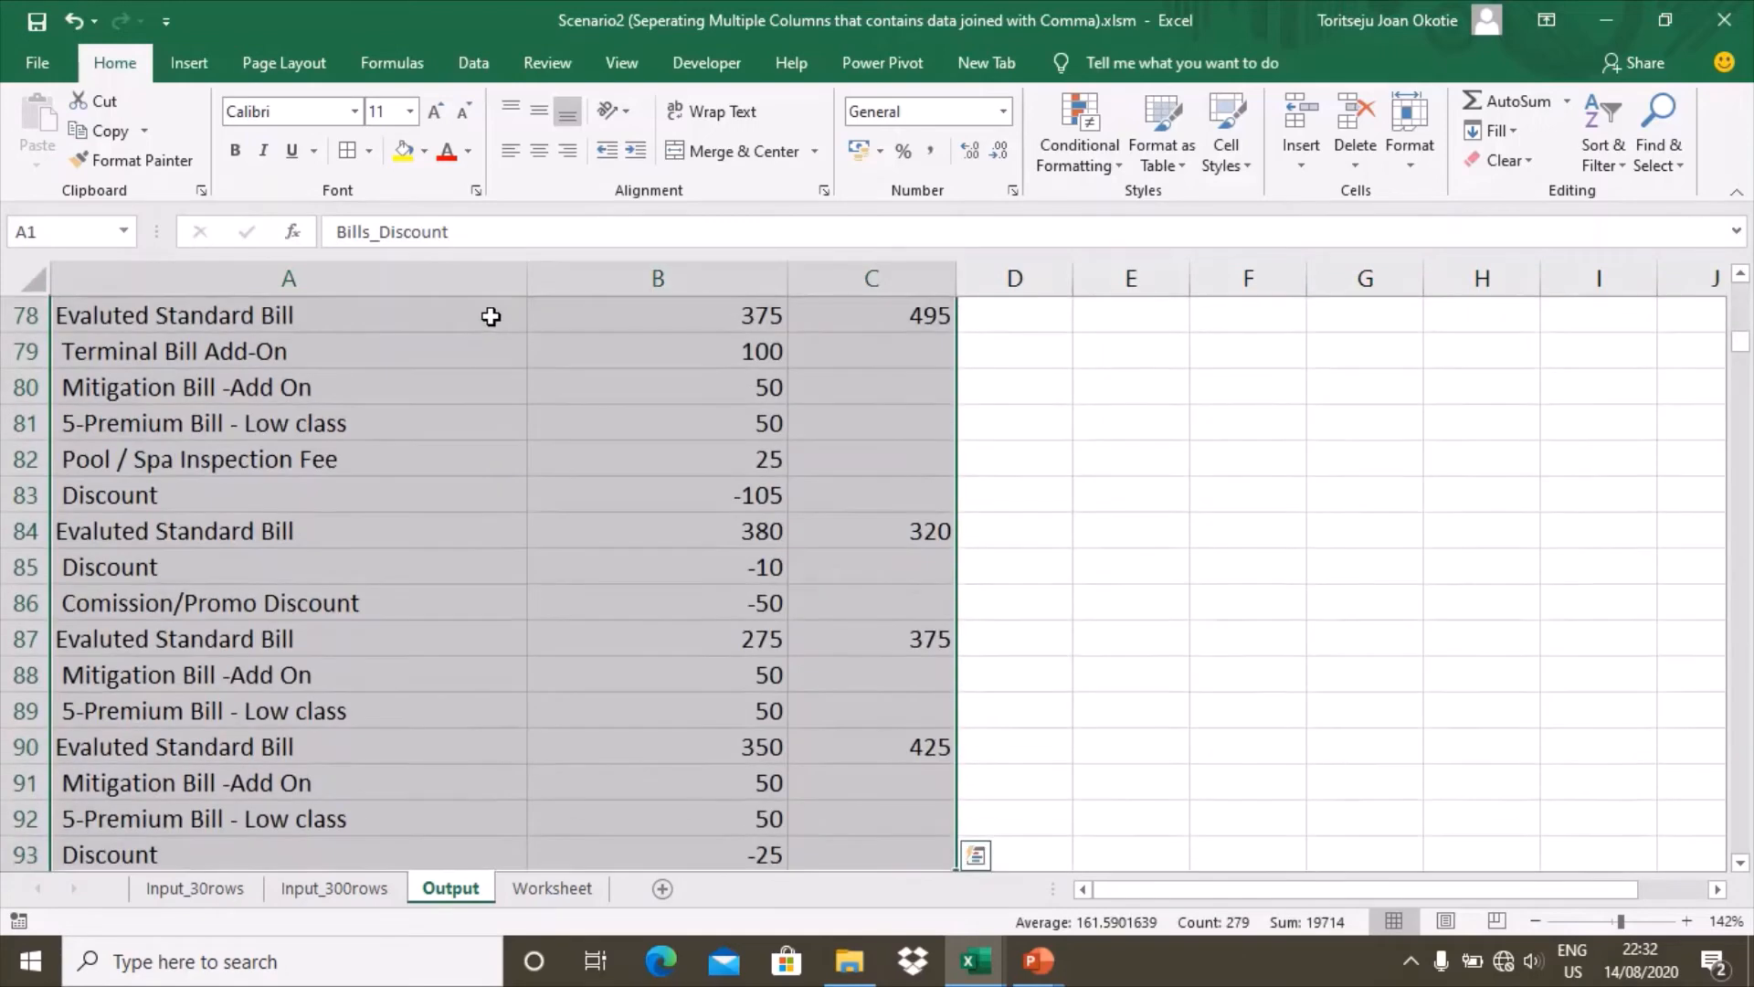
click(347, 152)
key(ctrl+BackSpace)
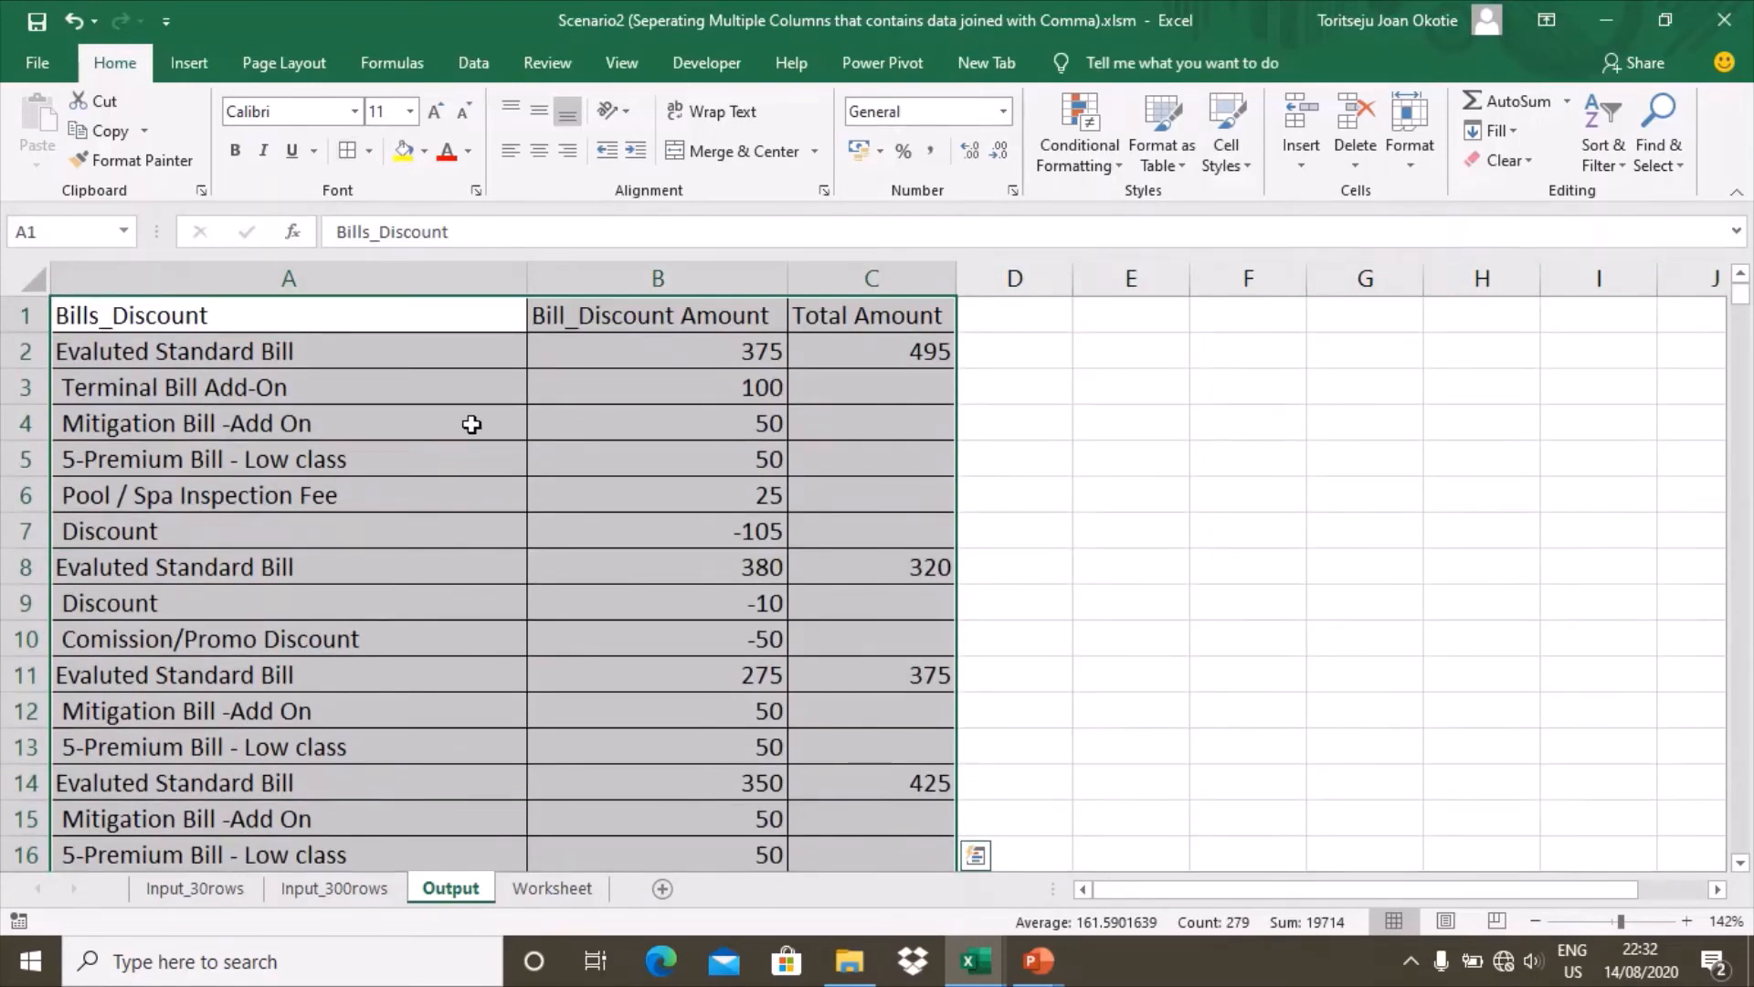
click(427, 333)
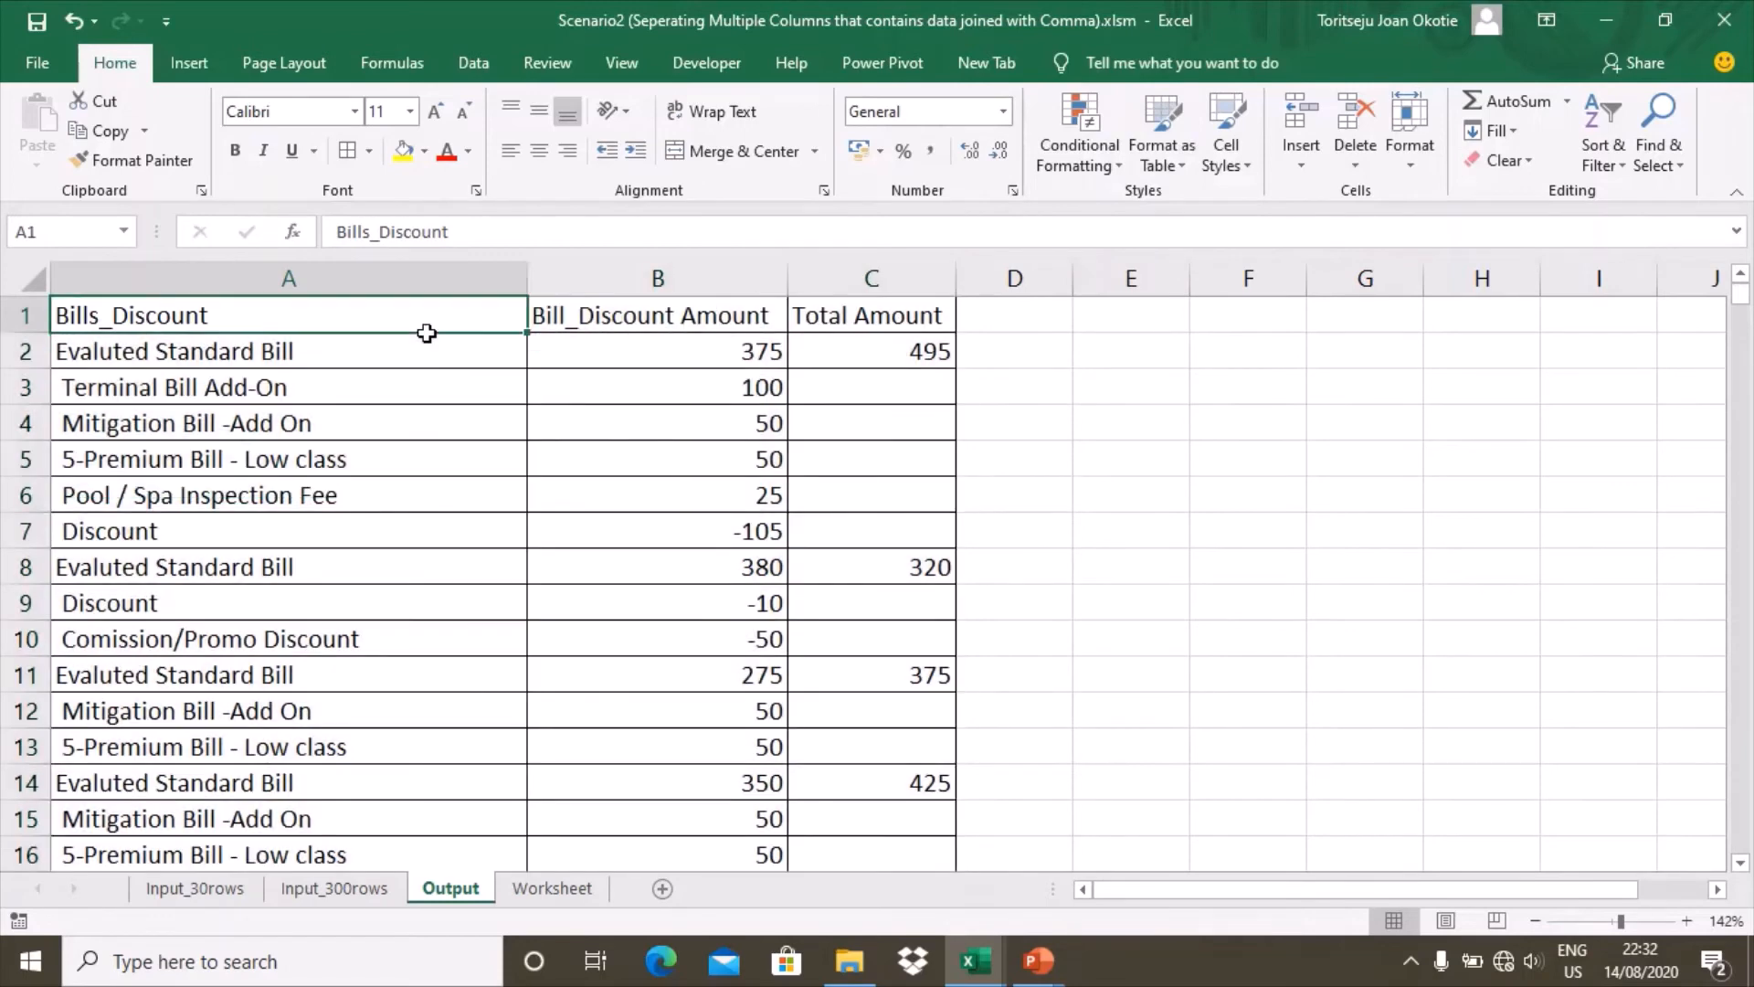
key(shift+Right)
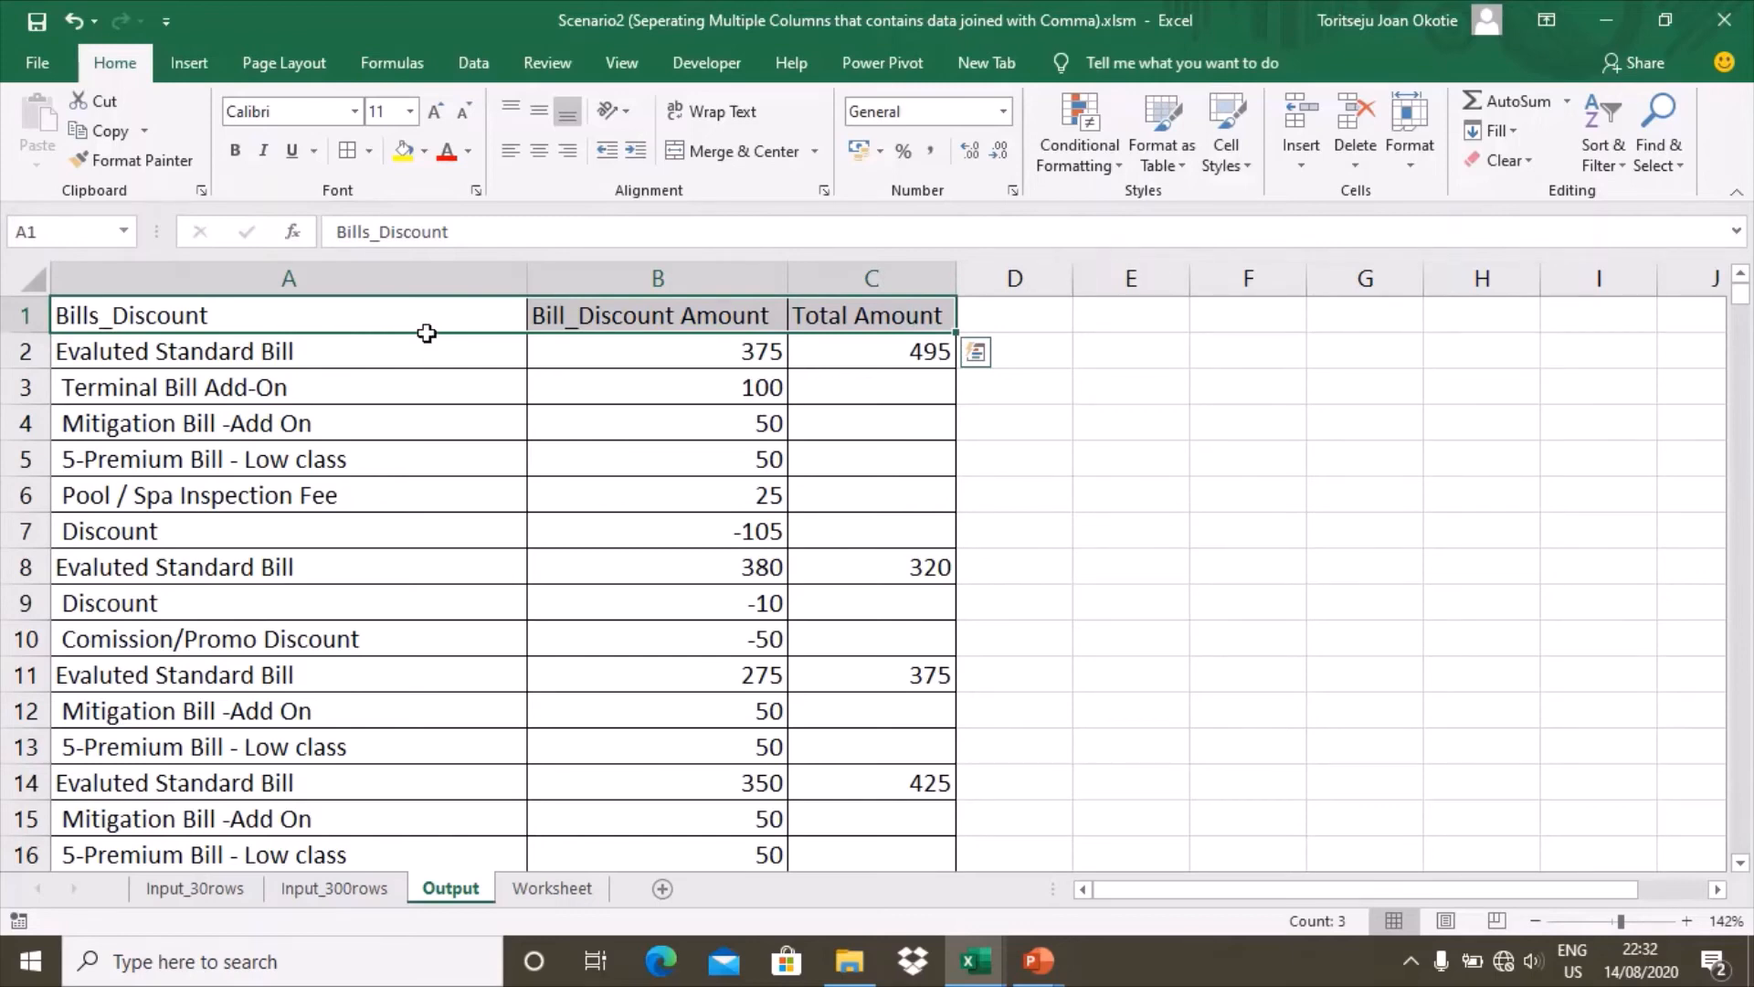
key(ctrl+b)
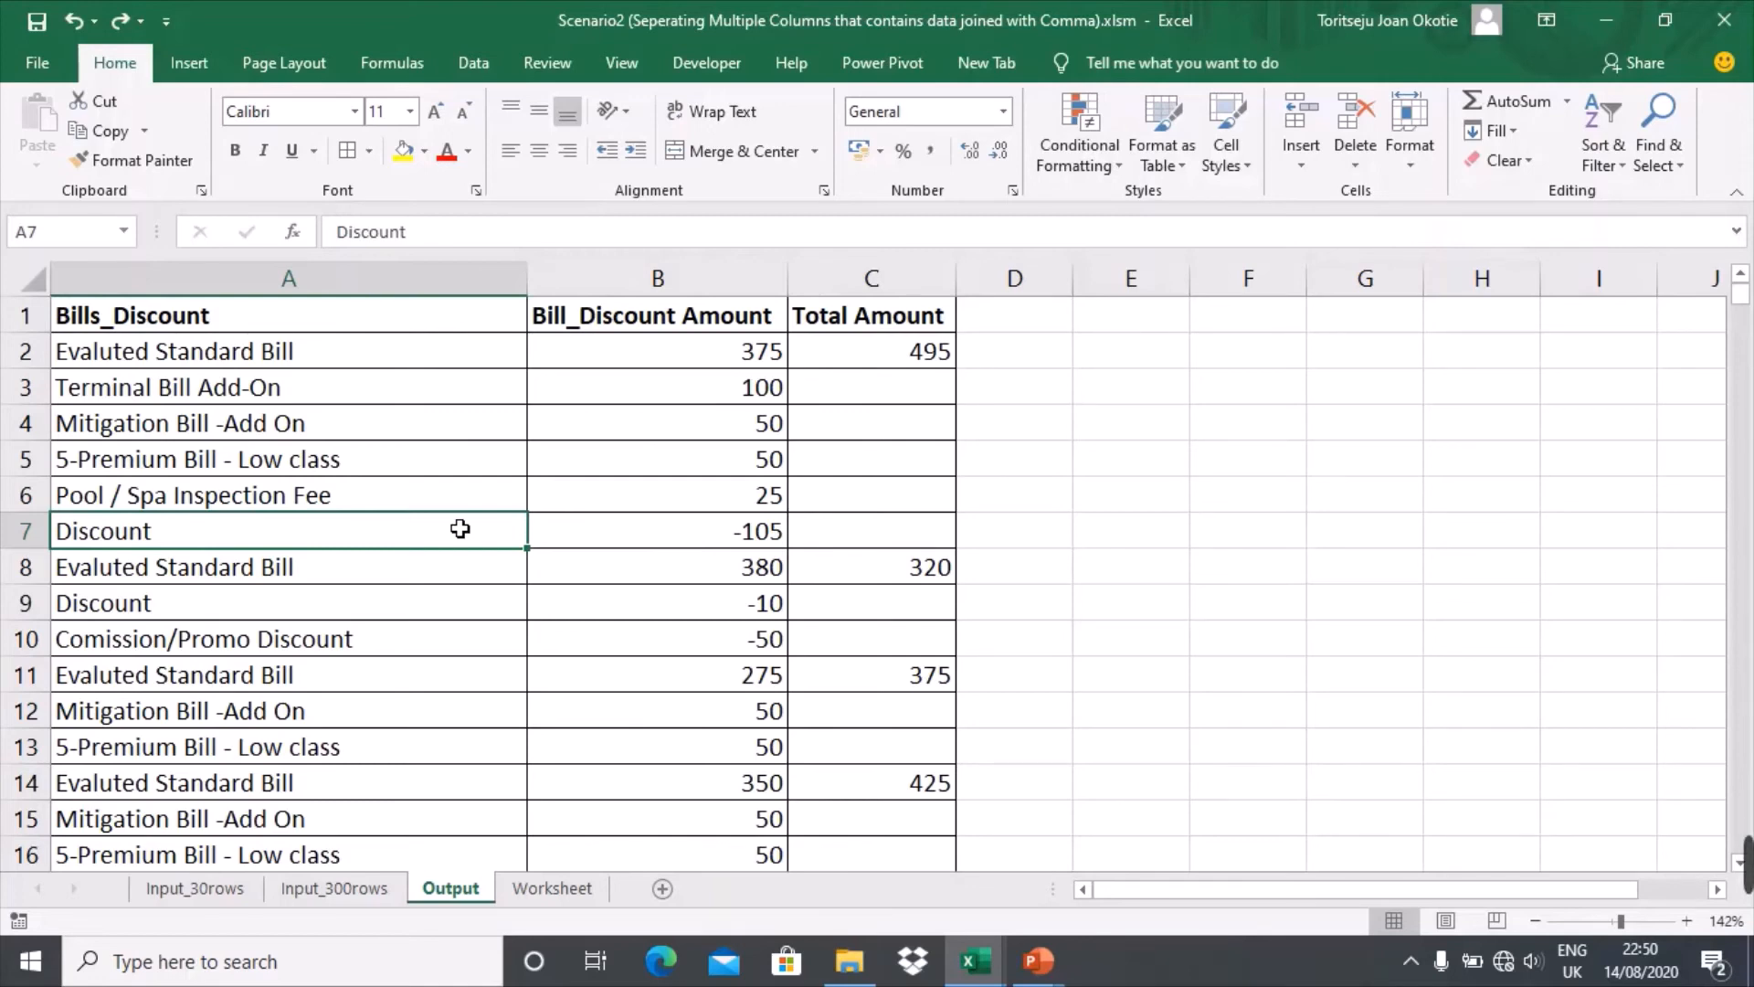
Delete all cells of the Output sheet so that it is empty
click(40, 285)
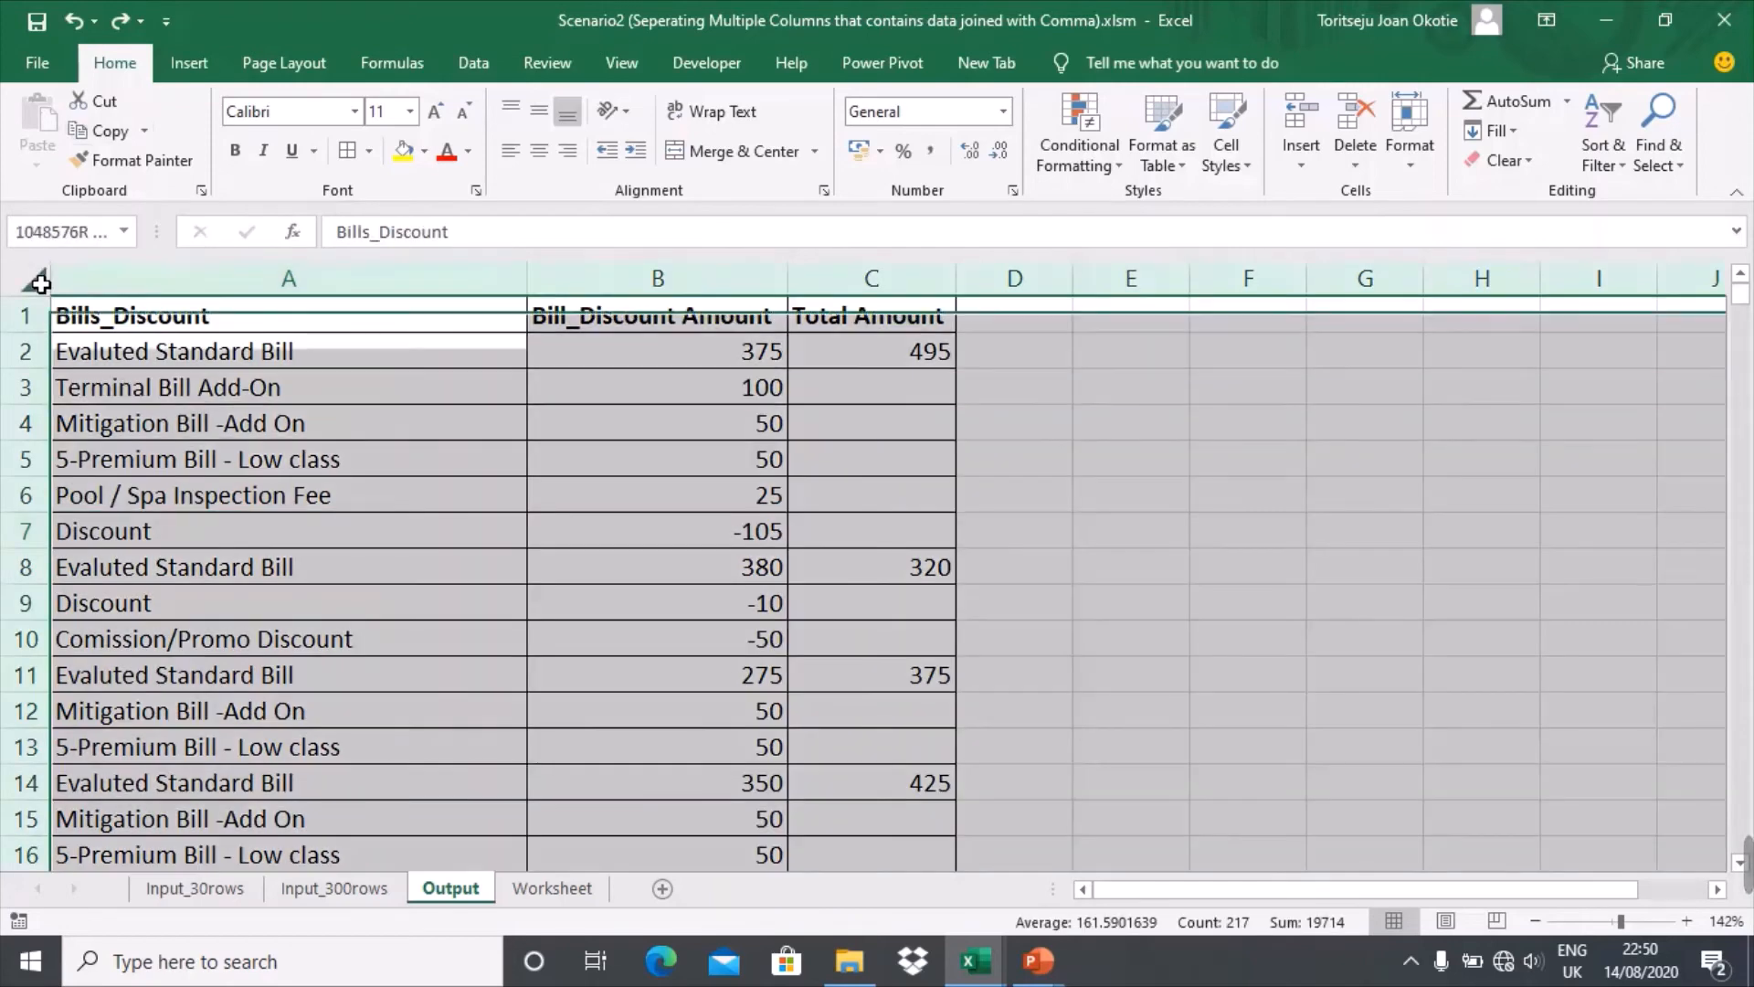
right_click(40, 284)
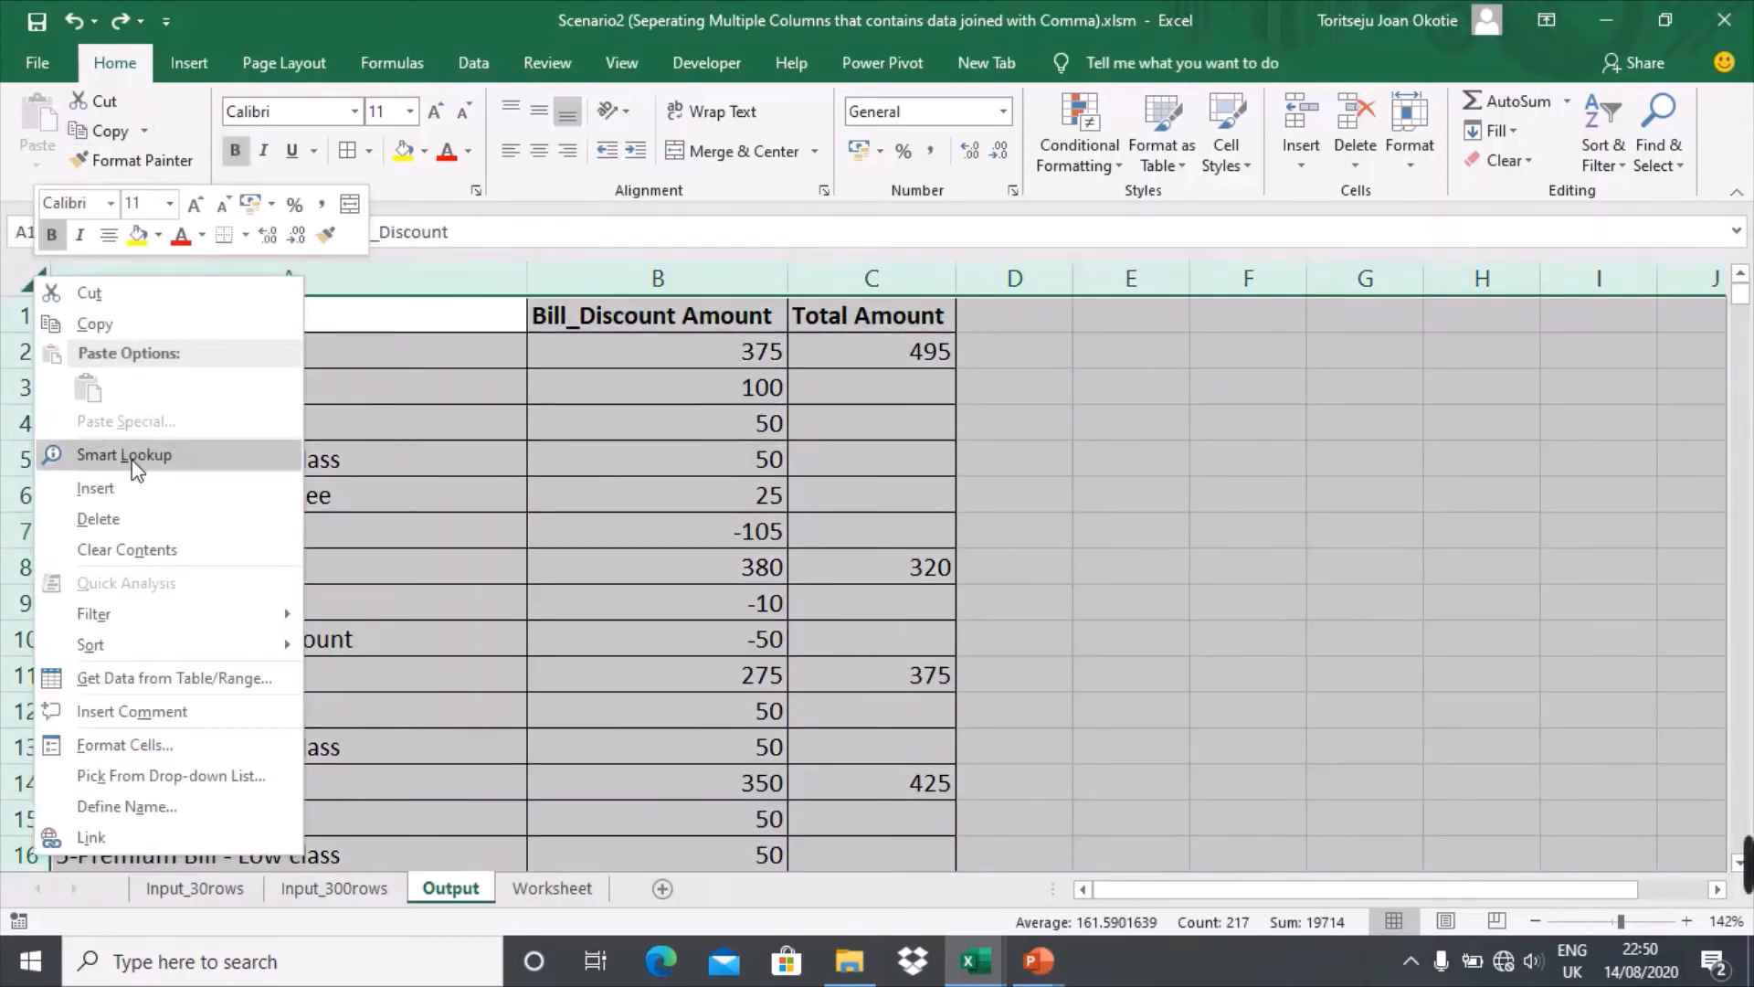
click(98, 519)
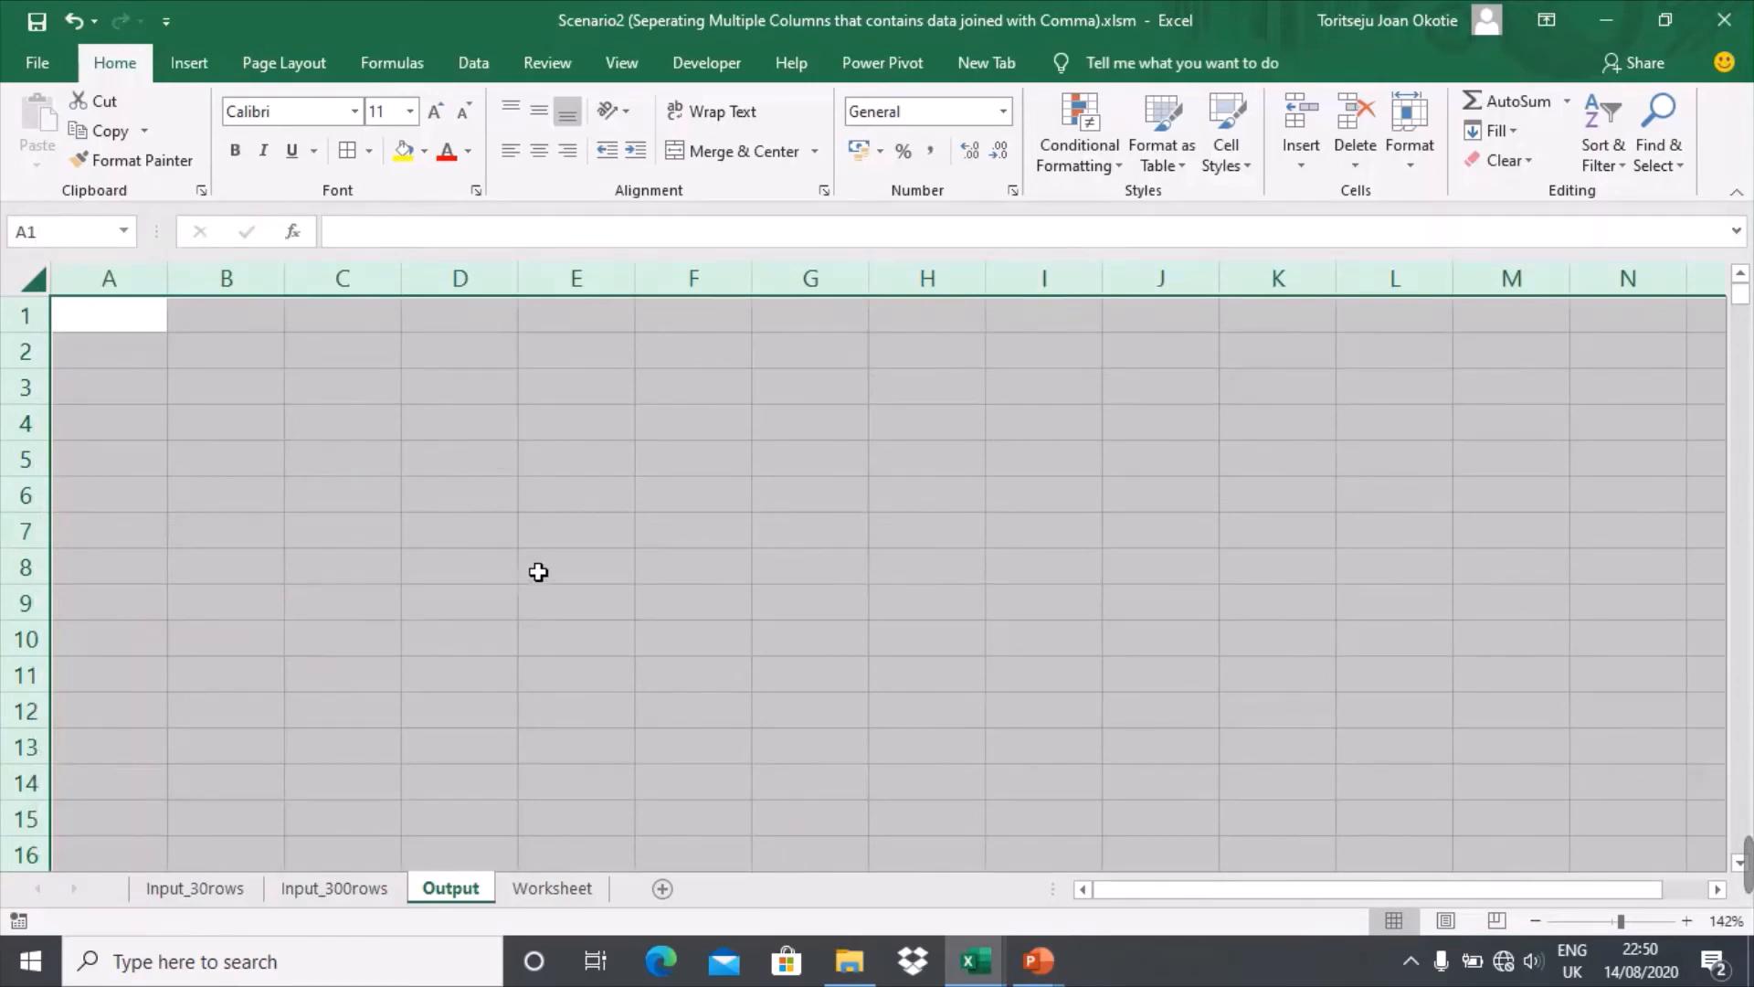
Clear the contents of the SN column D on the Input_30rows sheet
click(219, 891)
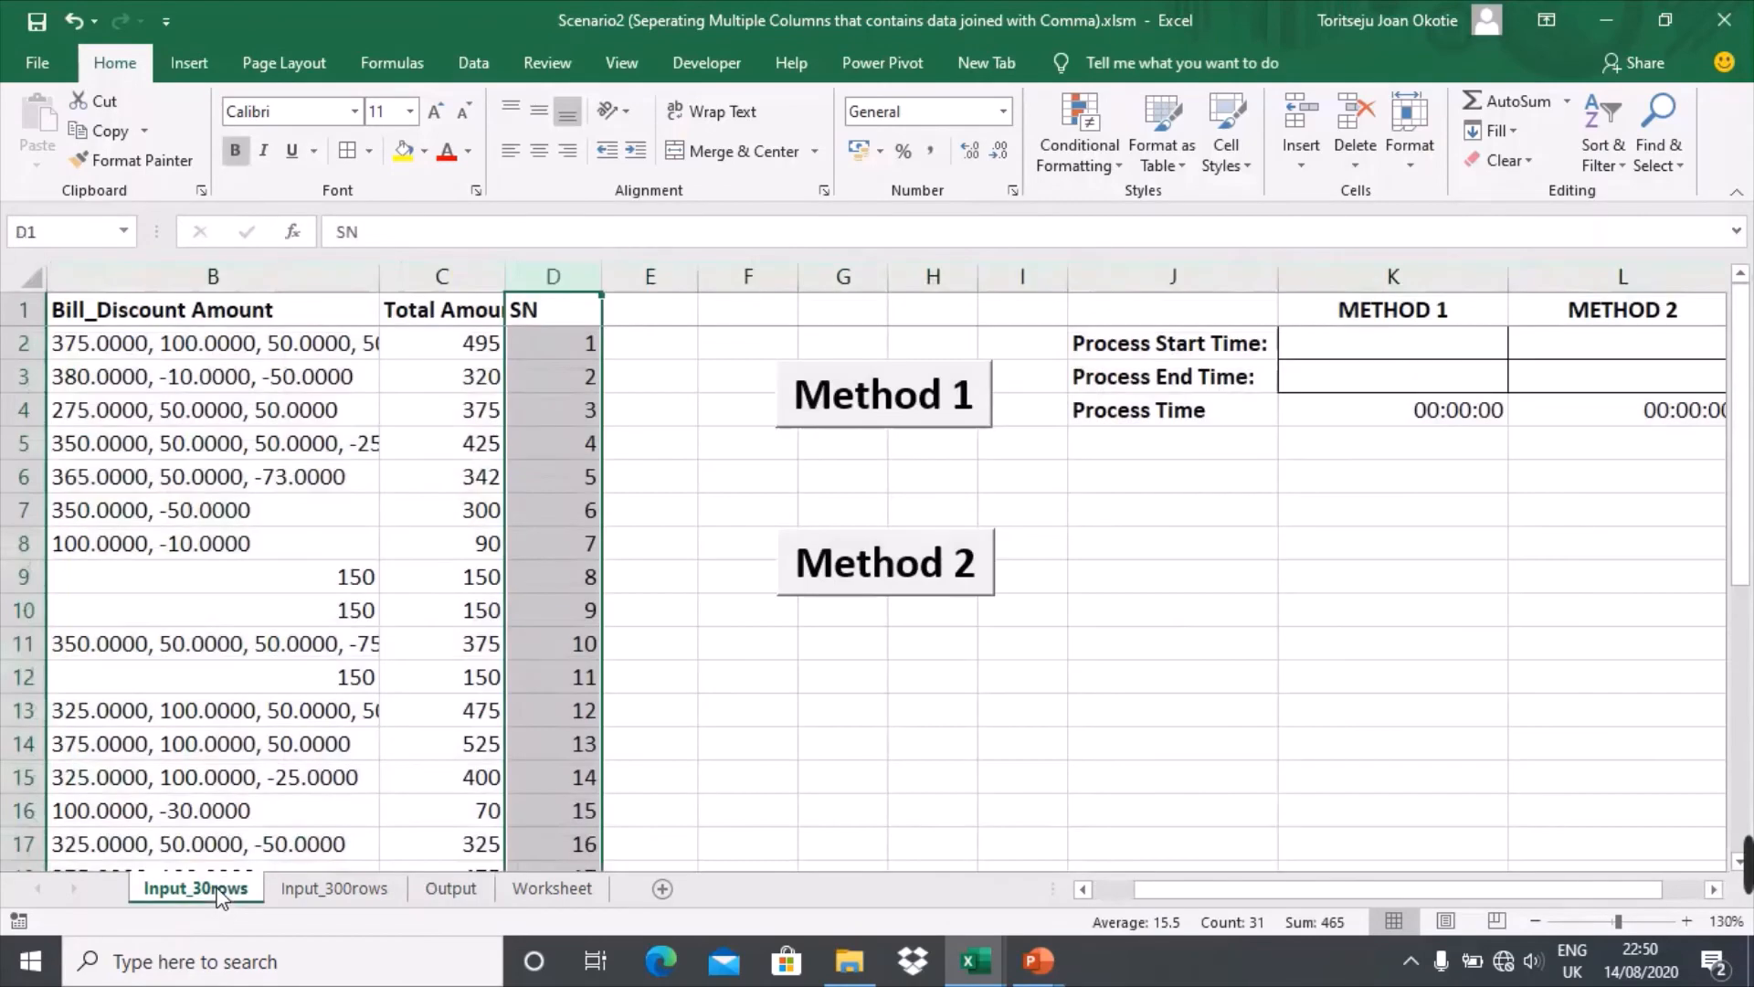
right_click(569, 299)
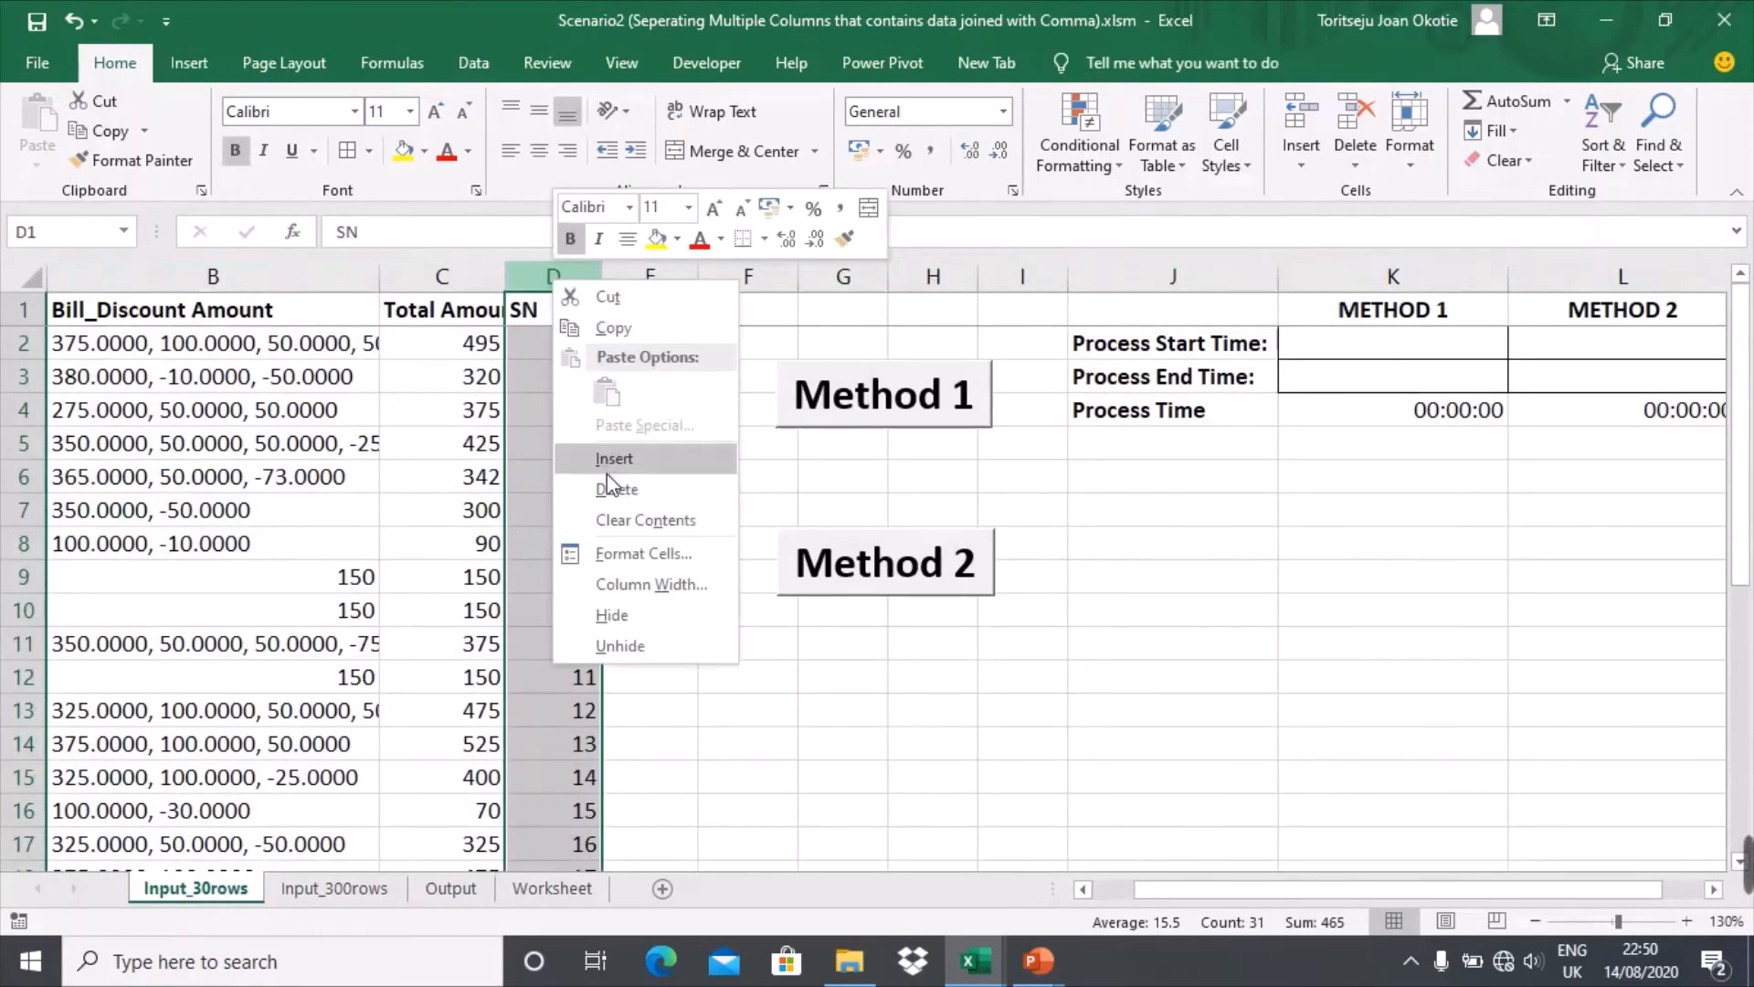
key(Escape)
key(Delete)
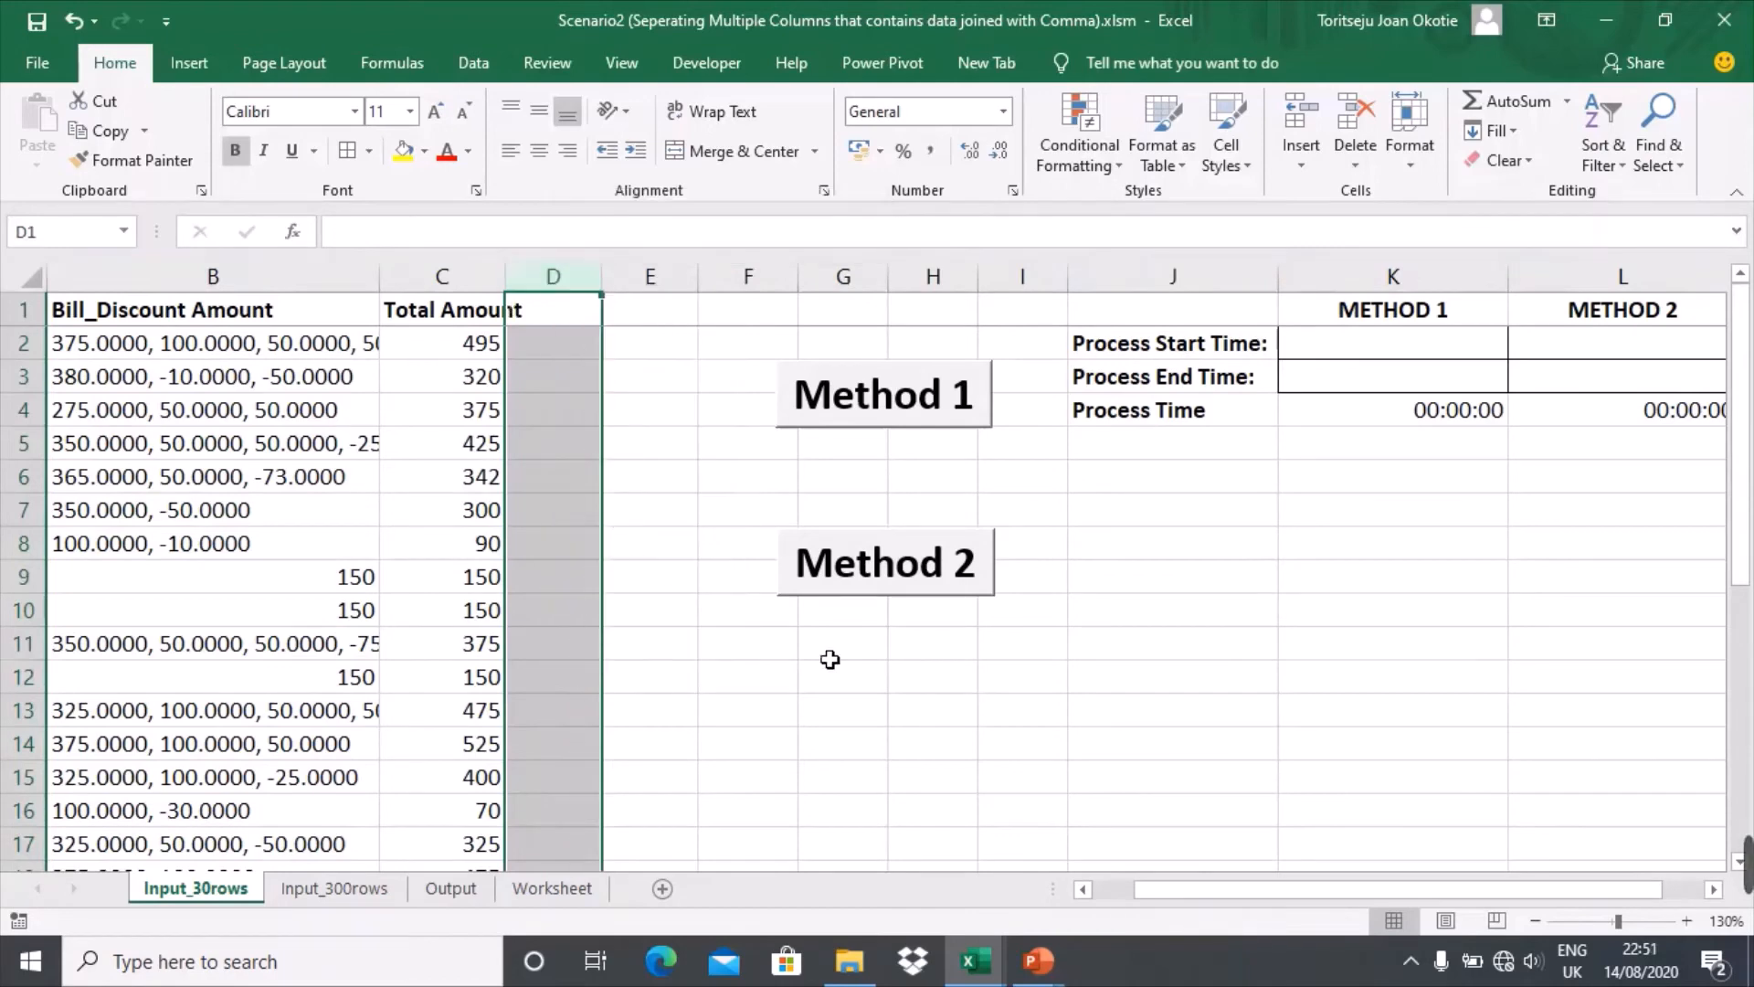
Run the Method 1 macro on Input_30rows, dismiss its completion message and return to that sheet's process time table
click(1276, 508)
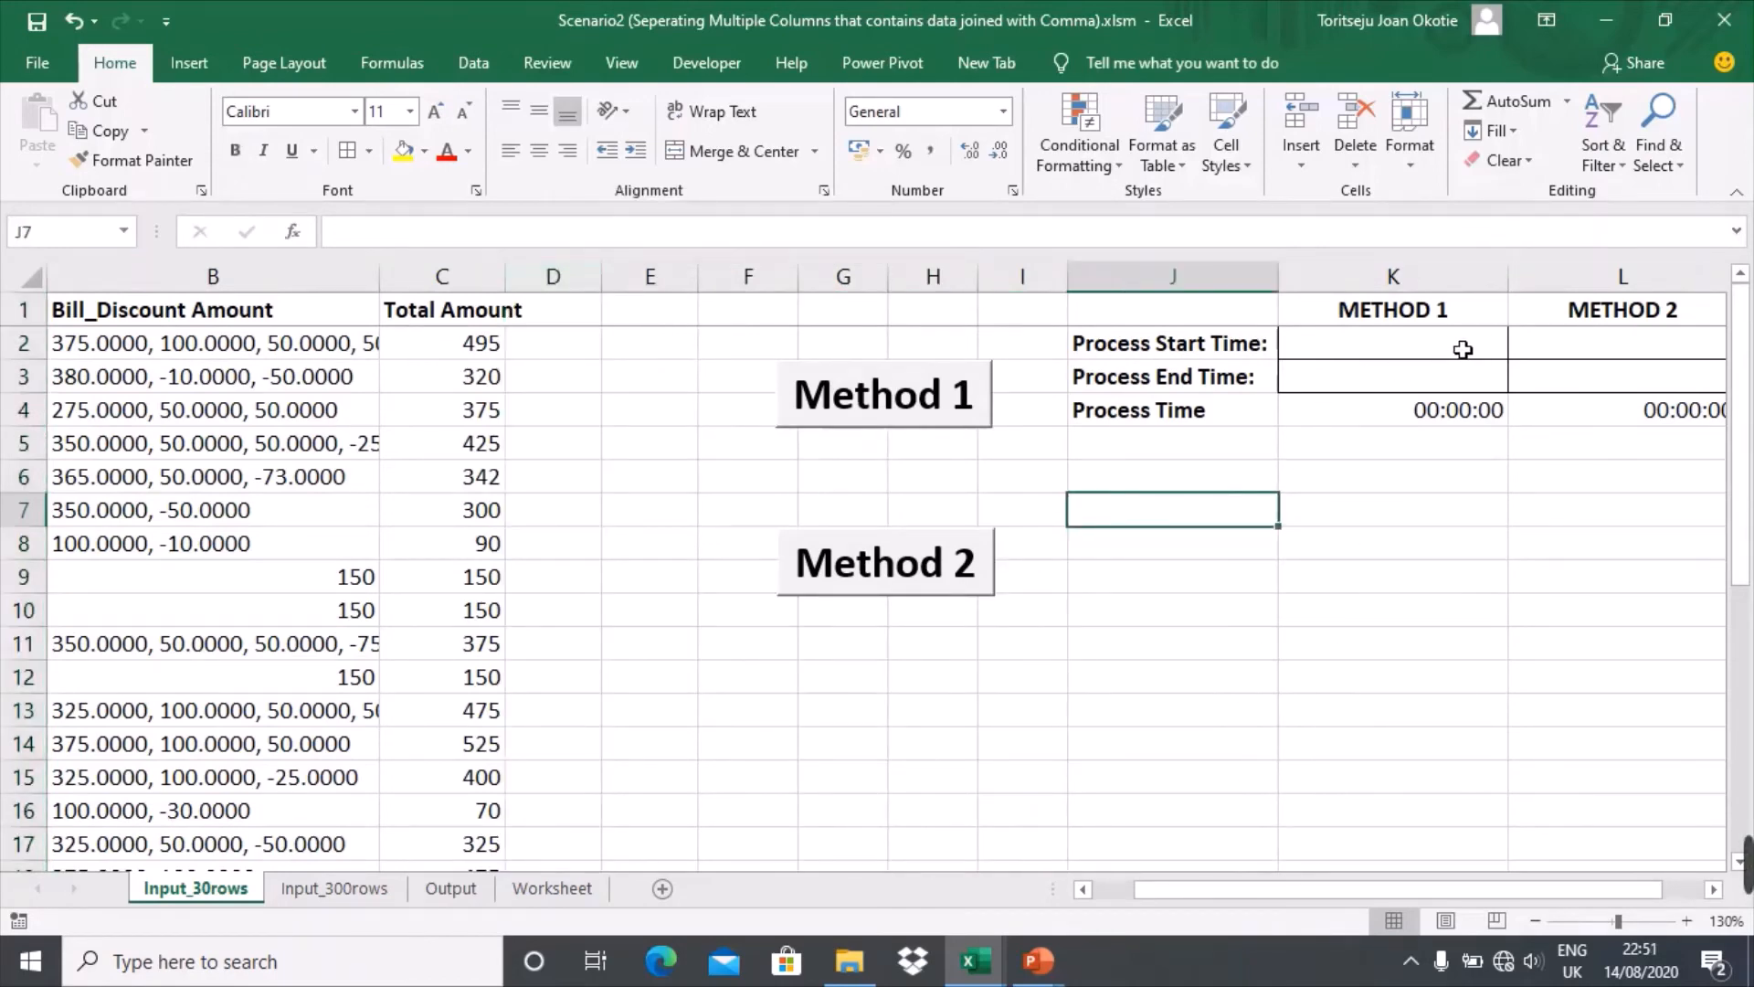
click(1422, 355)
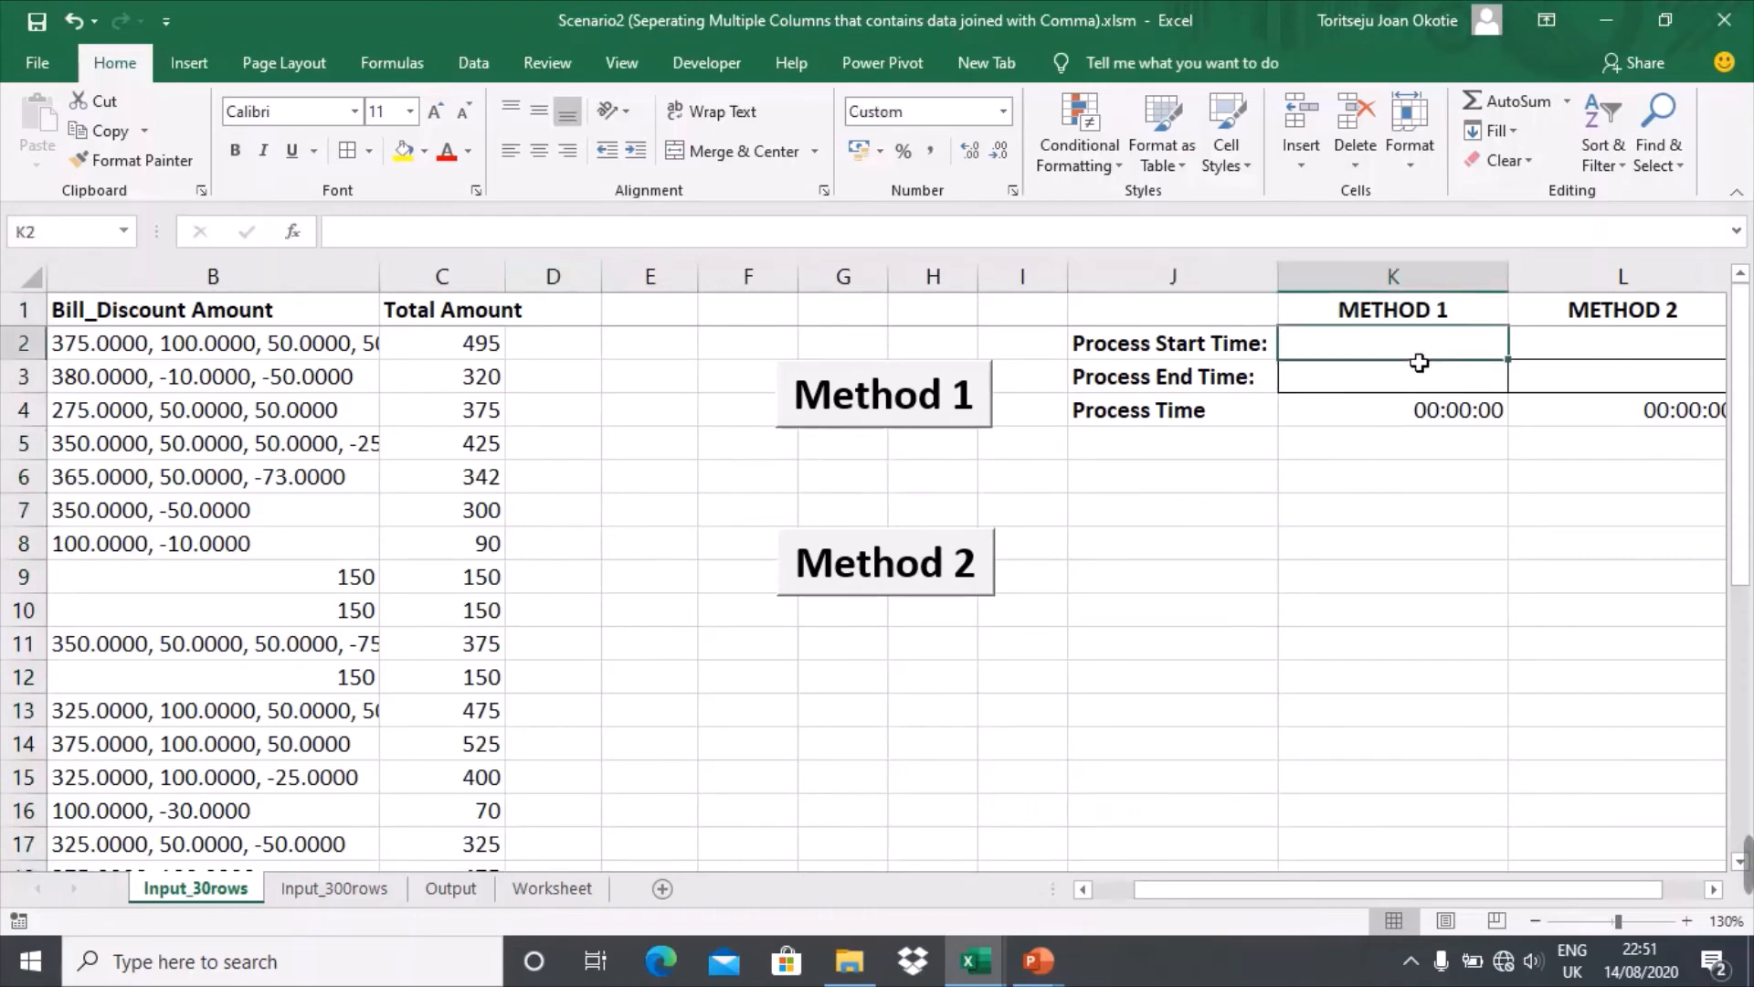
click(1589, 356)
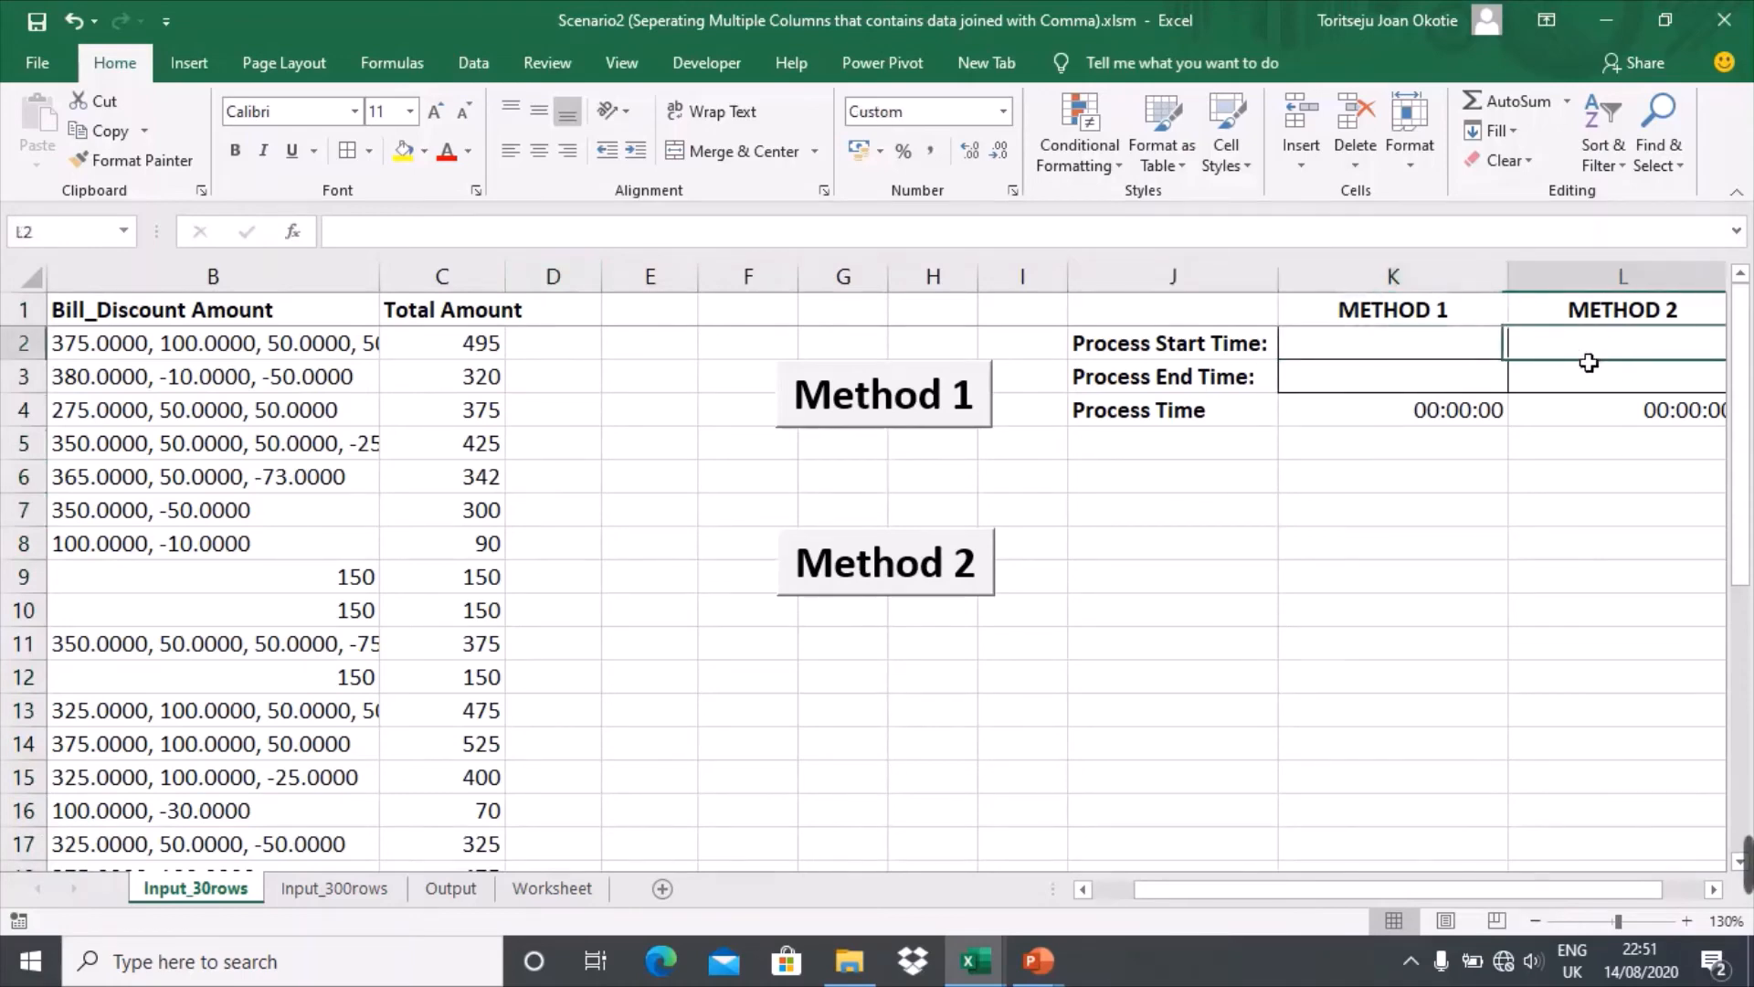
click(1224, 351)
click(1223, 376)
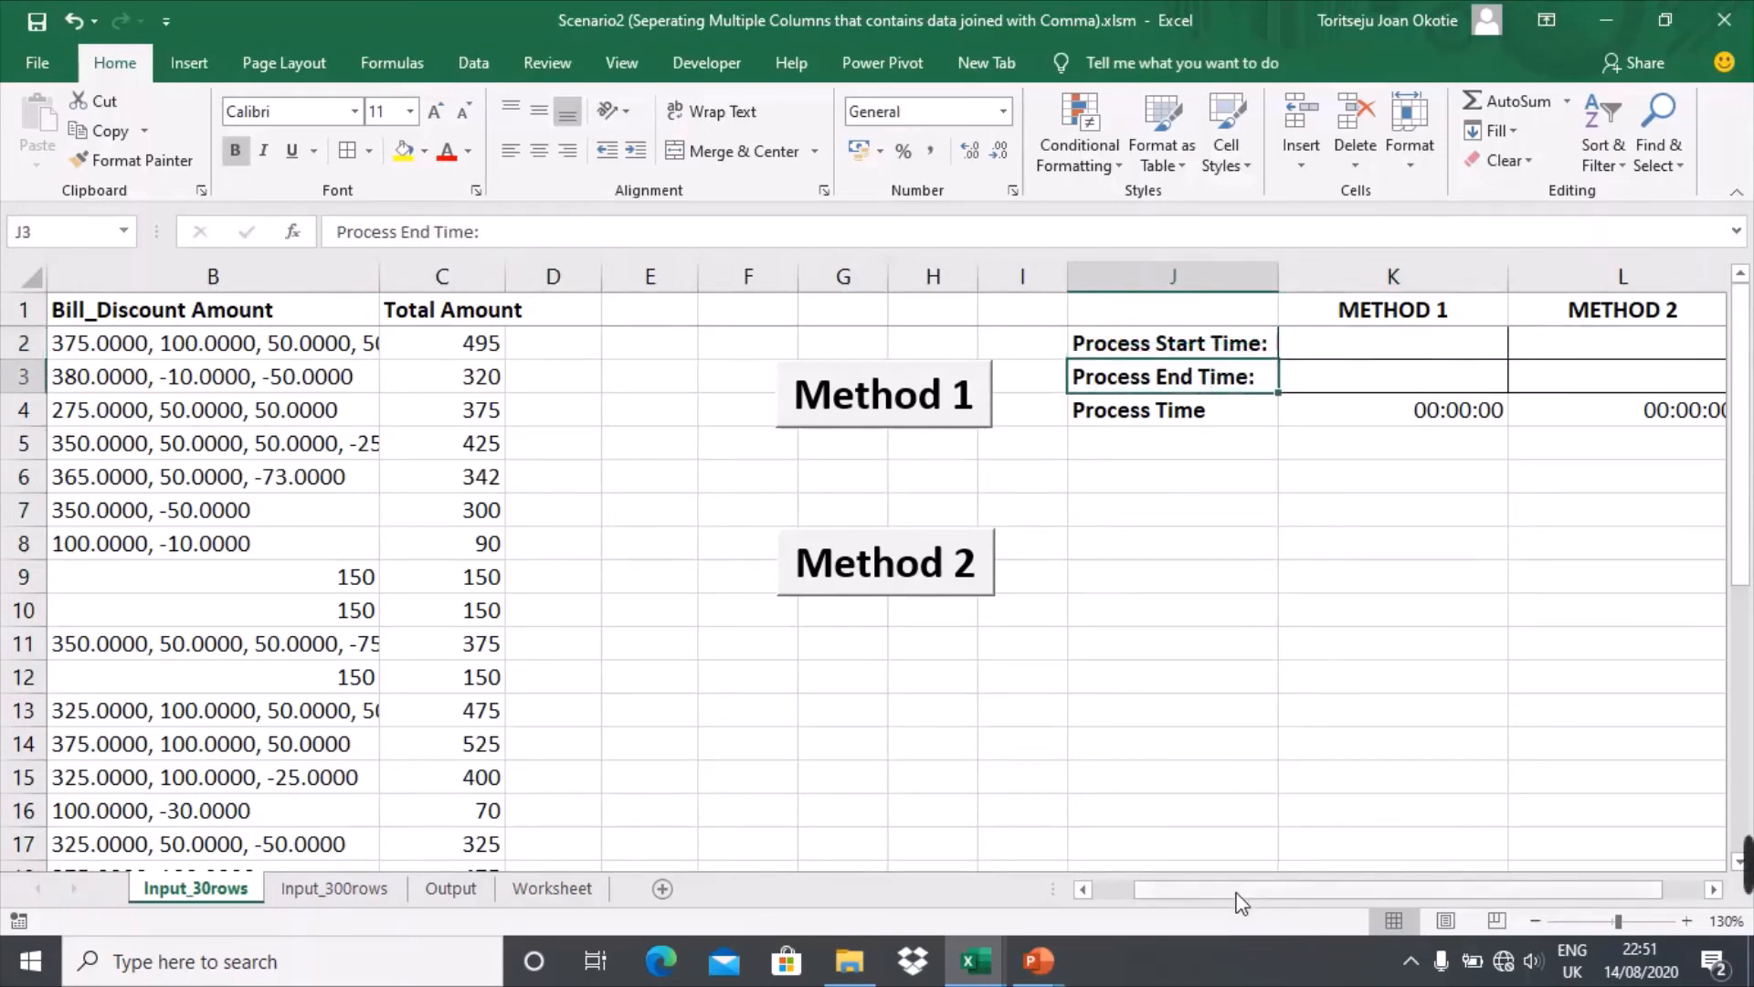
mouse_move(1241, 902)
mouse_down()
mouse_move(1208, 903)
mouse_move(1242, 893)
mouse_up()
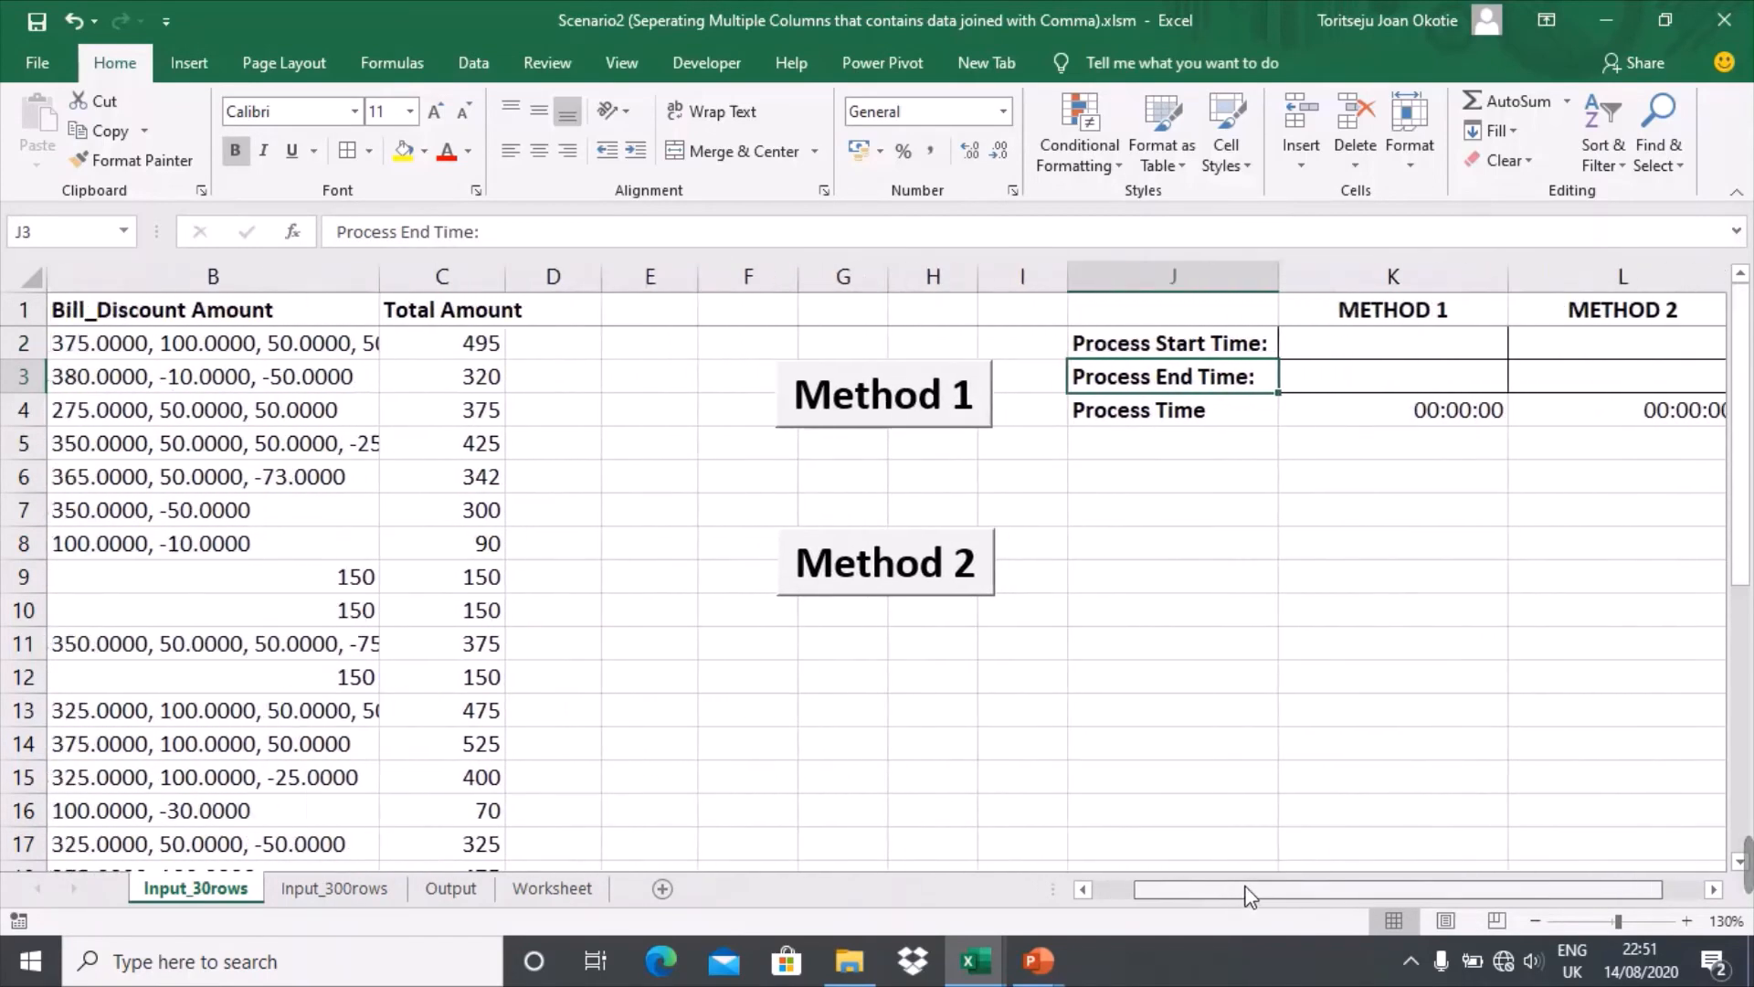
click(898, 414)
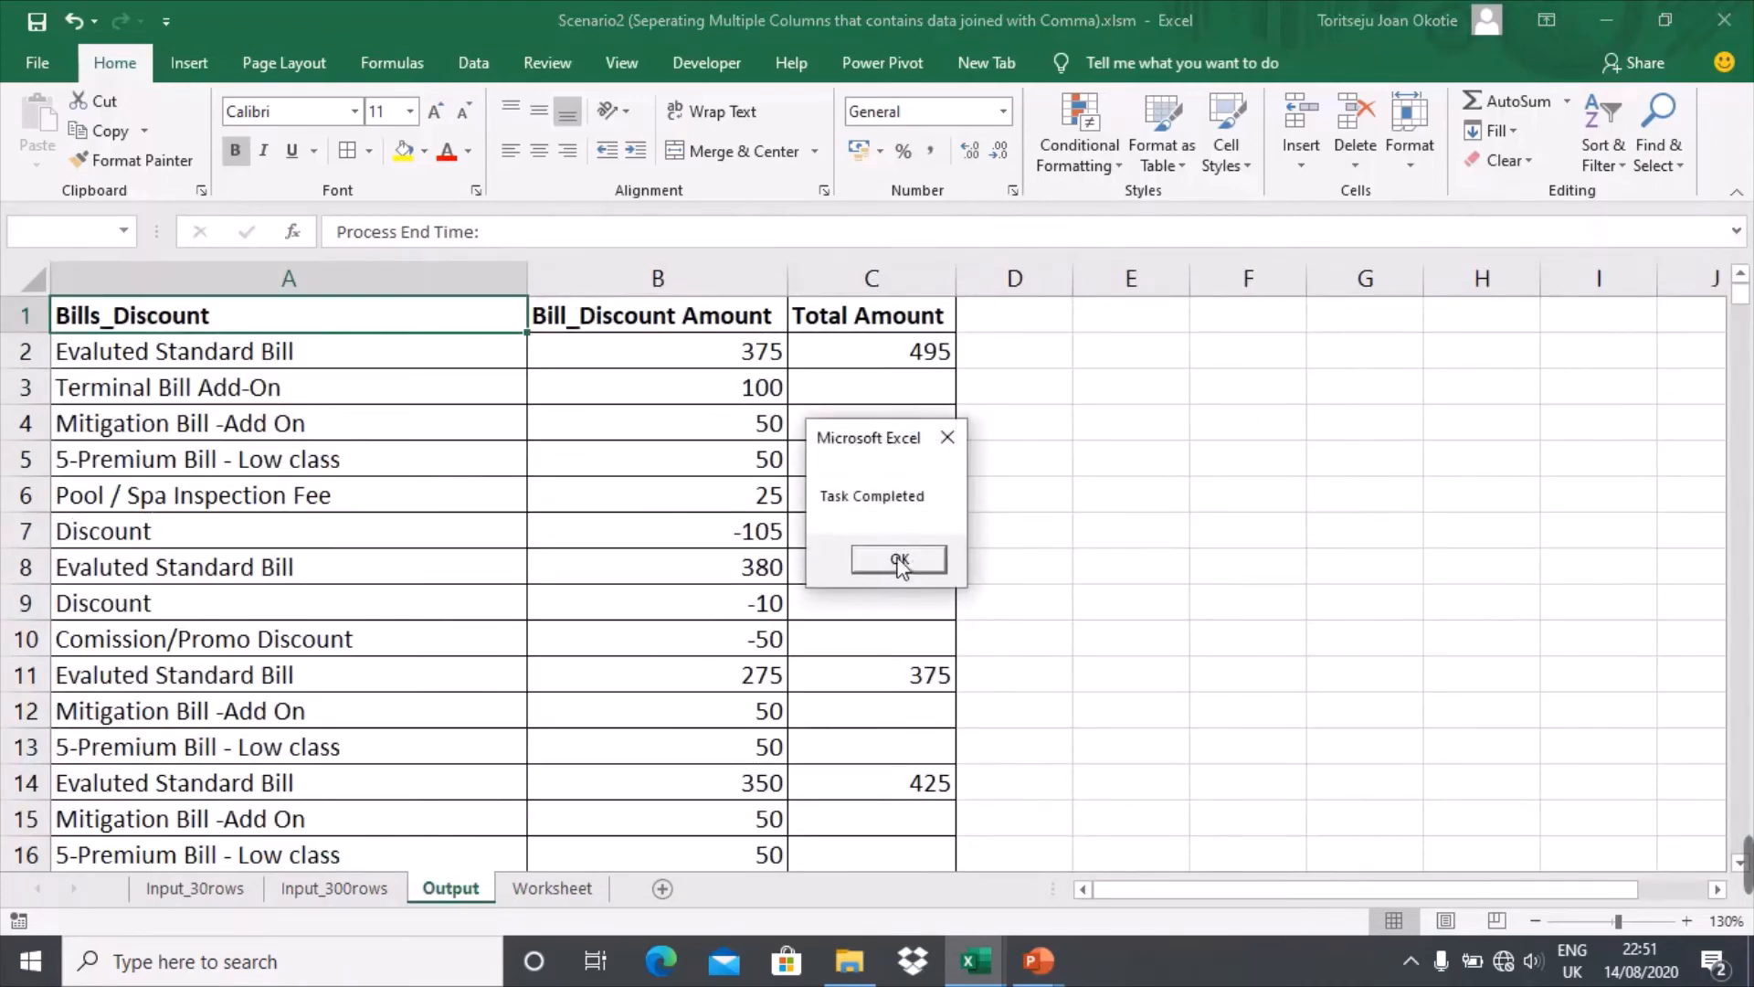
click(902, 561)
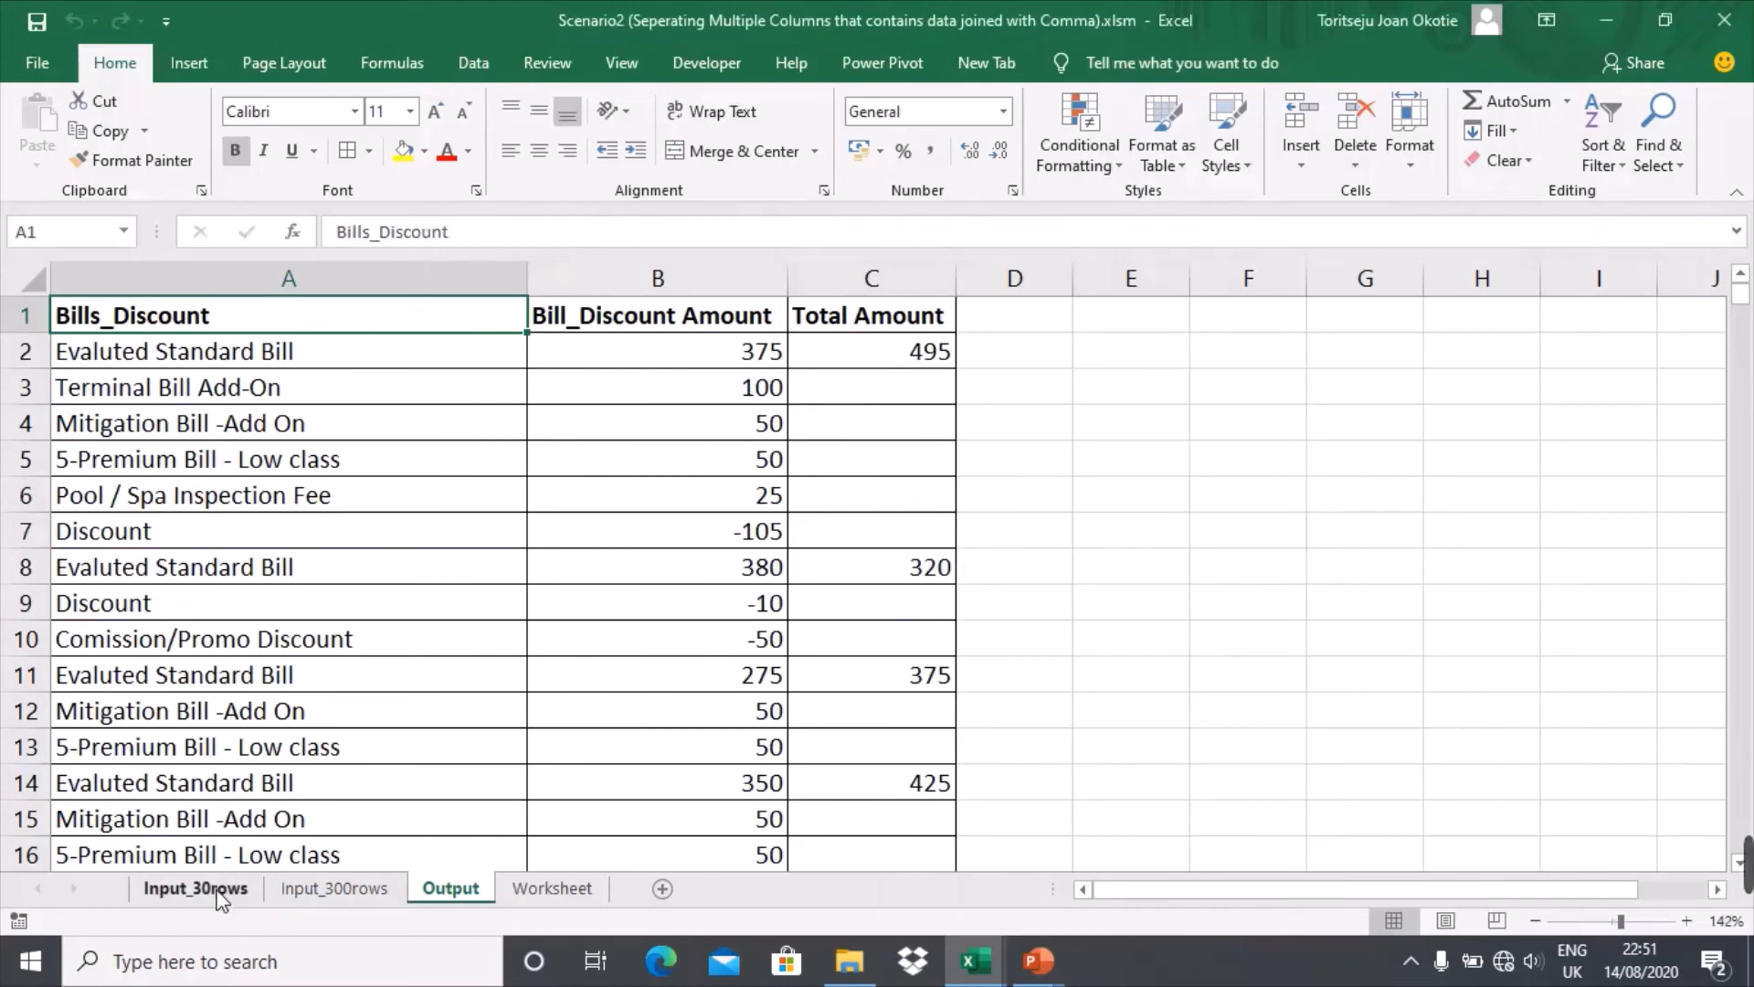
click(217, 894)
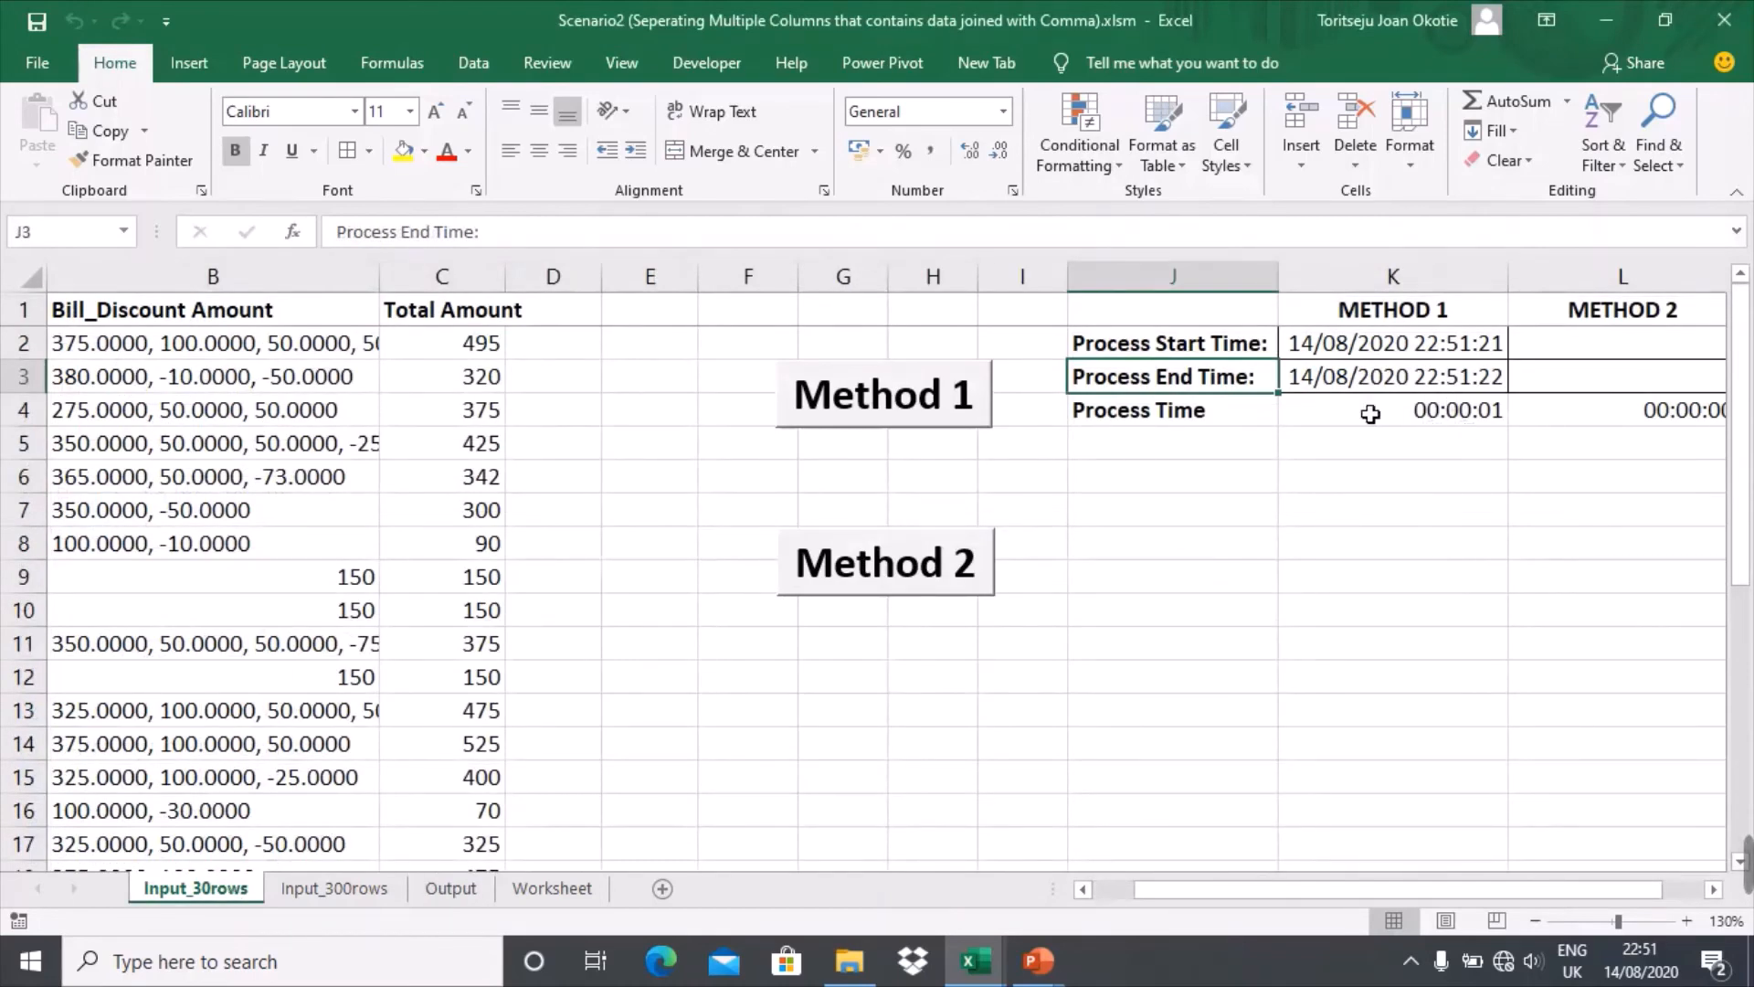
Run the Method 2 macro on Input_30rows, dismiss its message and compare both methods' process times on that sheet
click(915, 588)
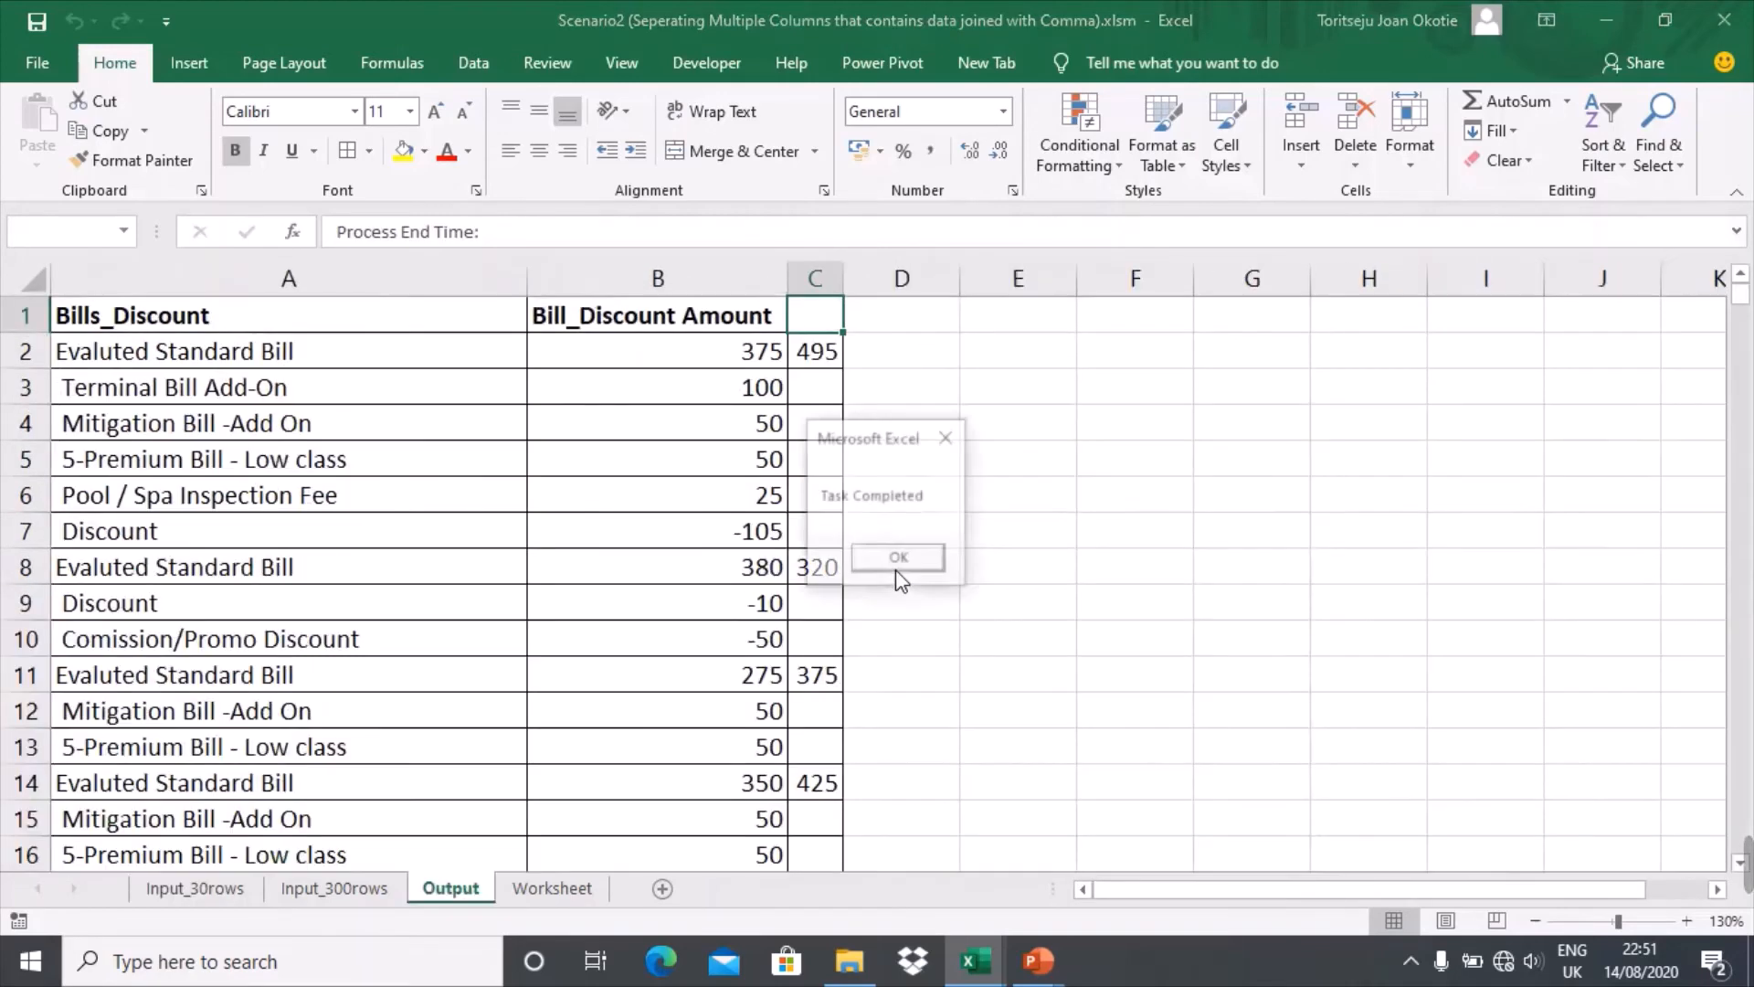
click(909, 560)
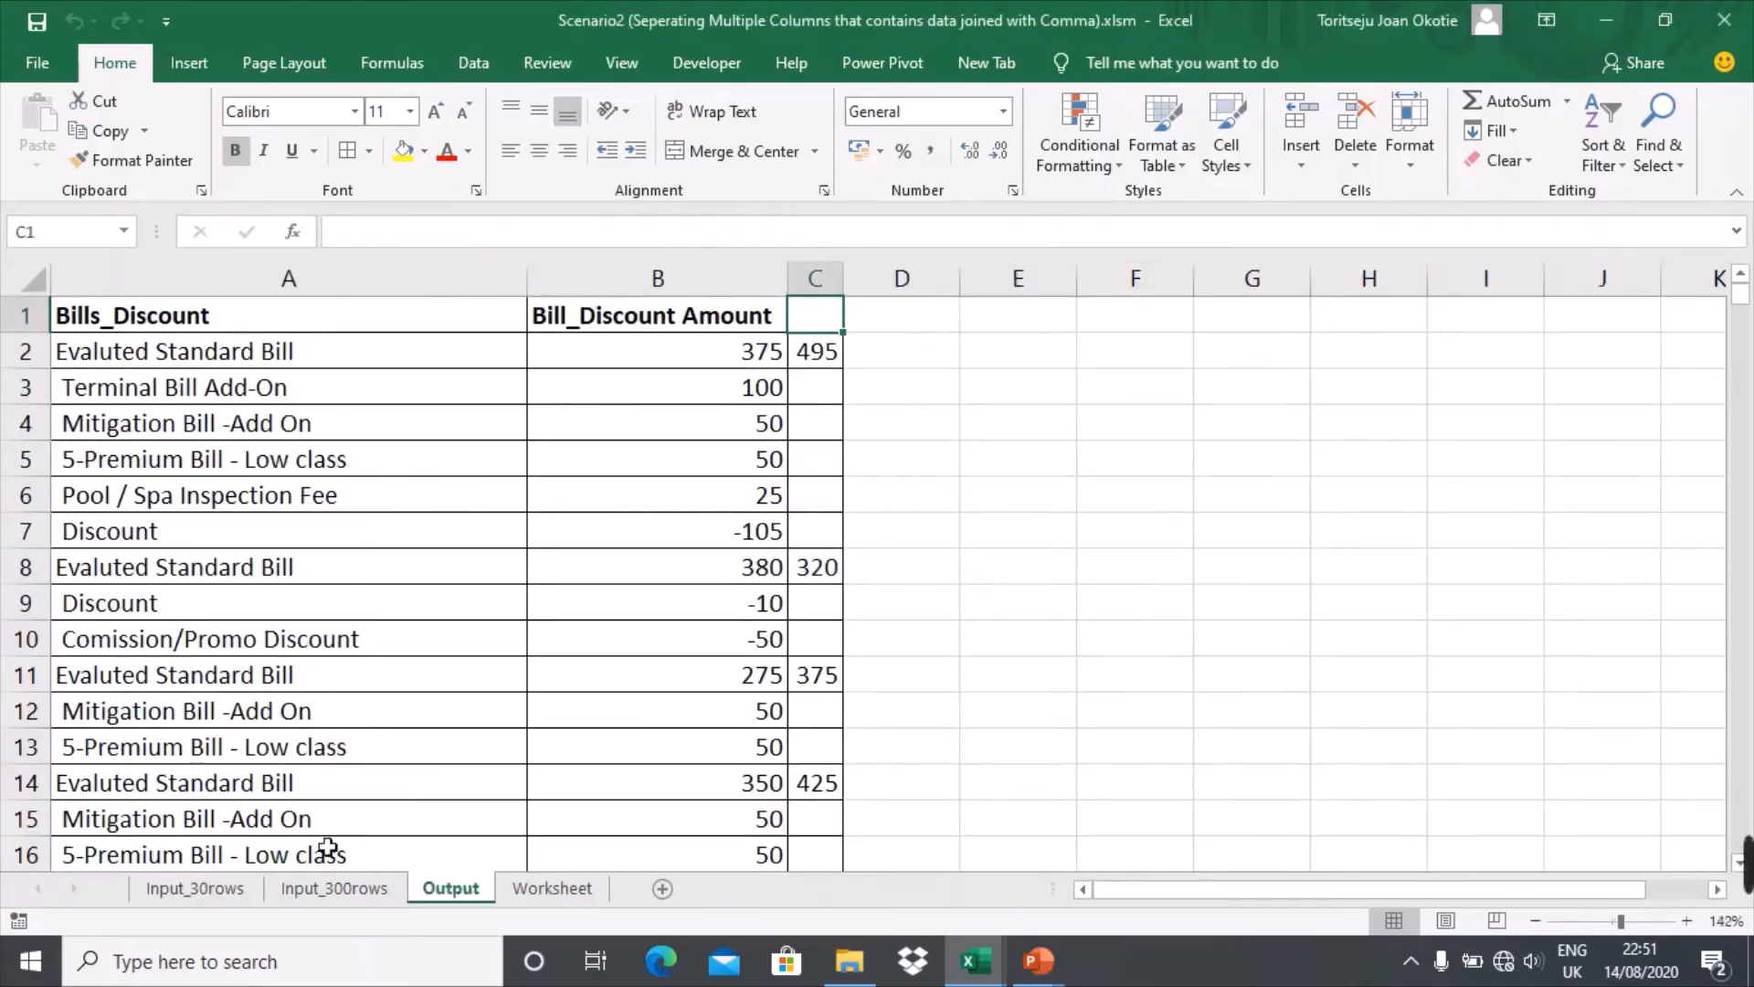
click(228, 895)
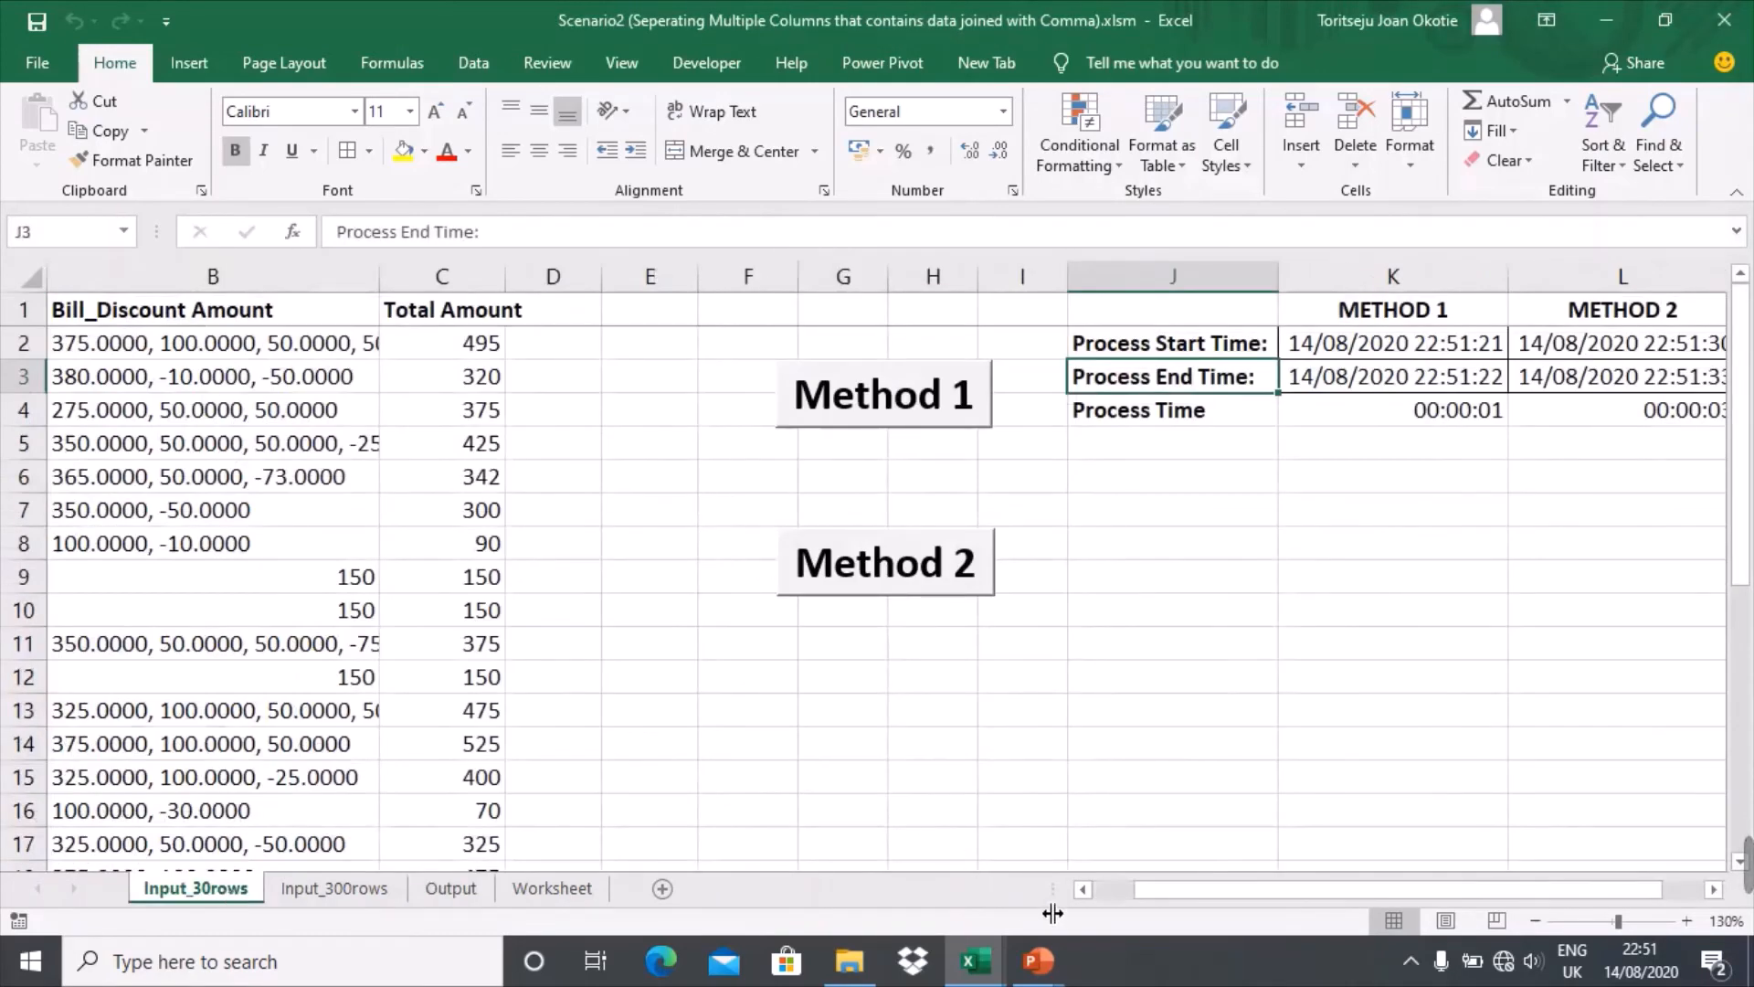
drag(1148, 888, 1185, 889)
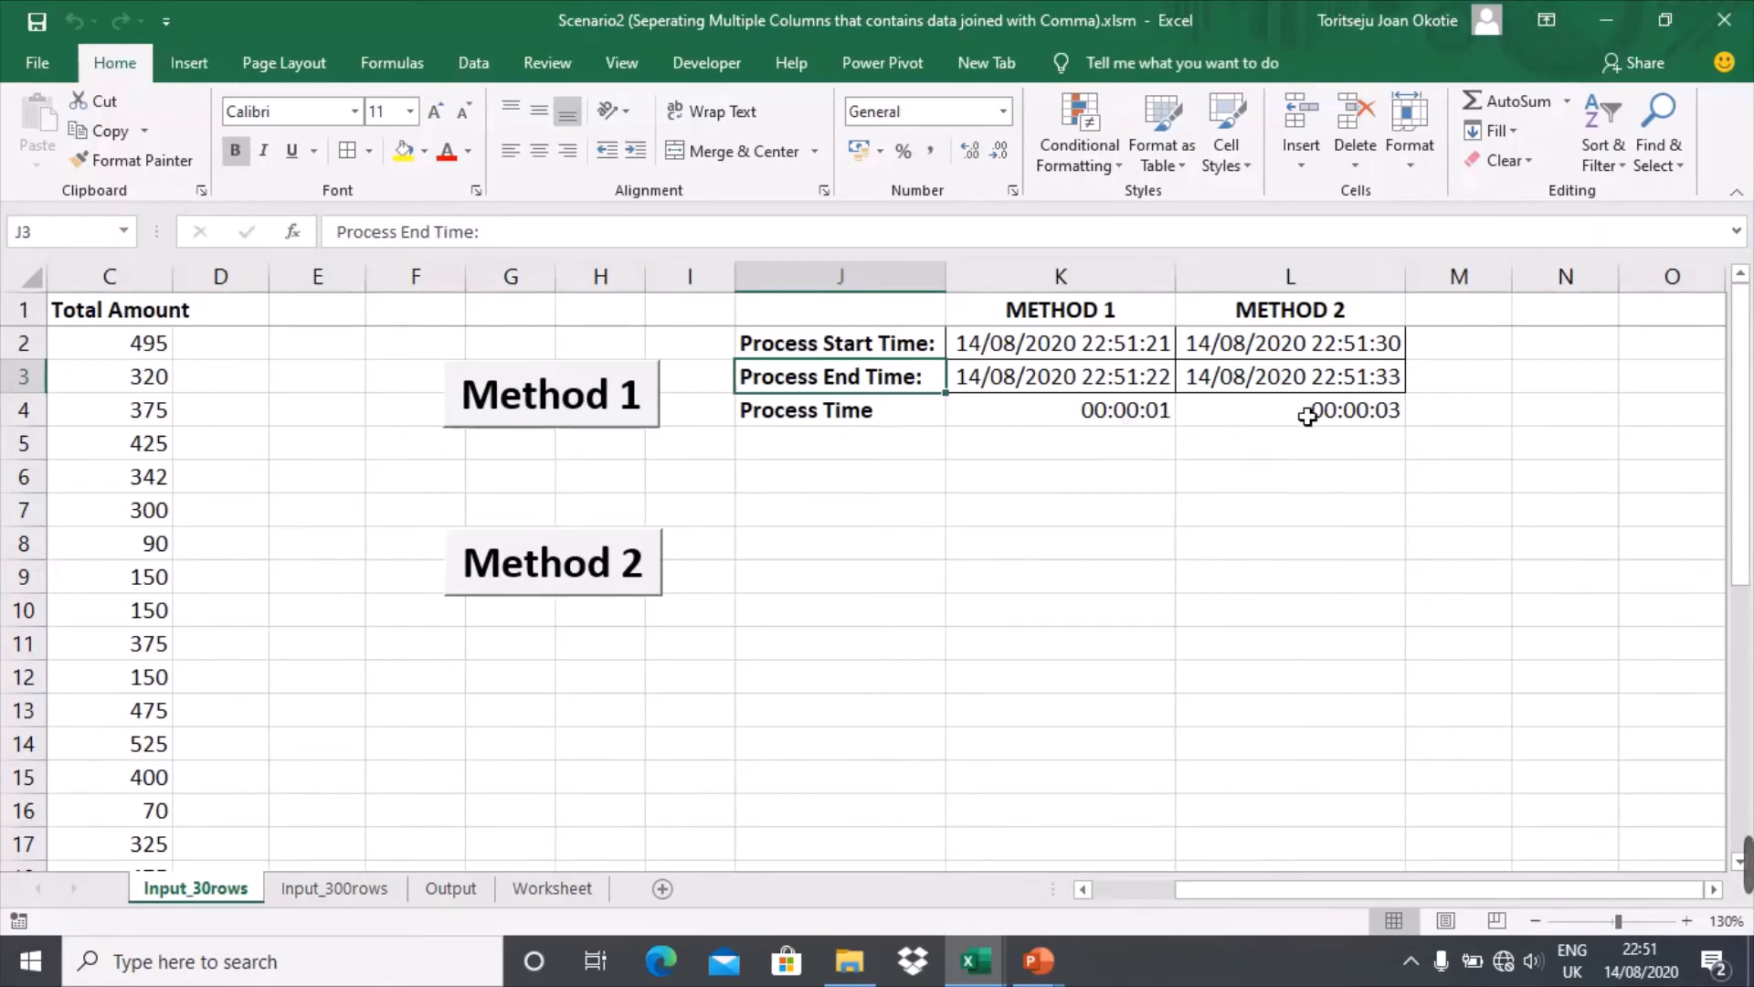
click(1389, 419)
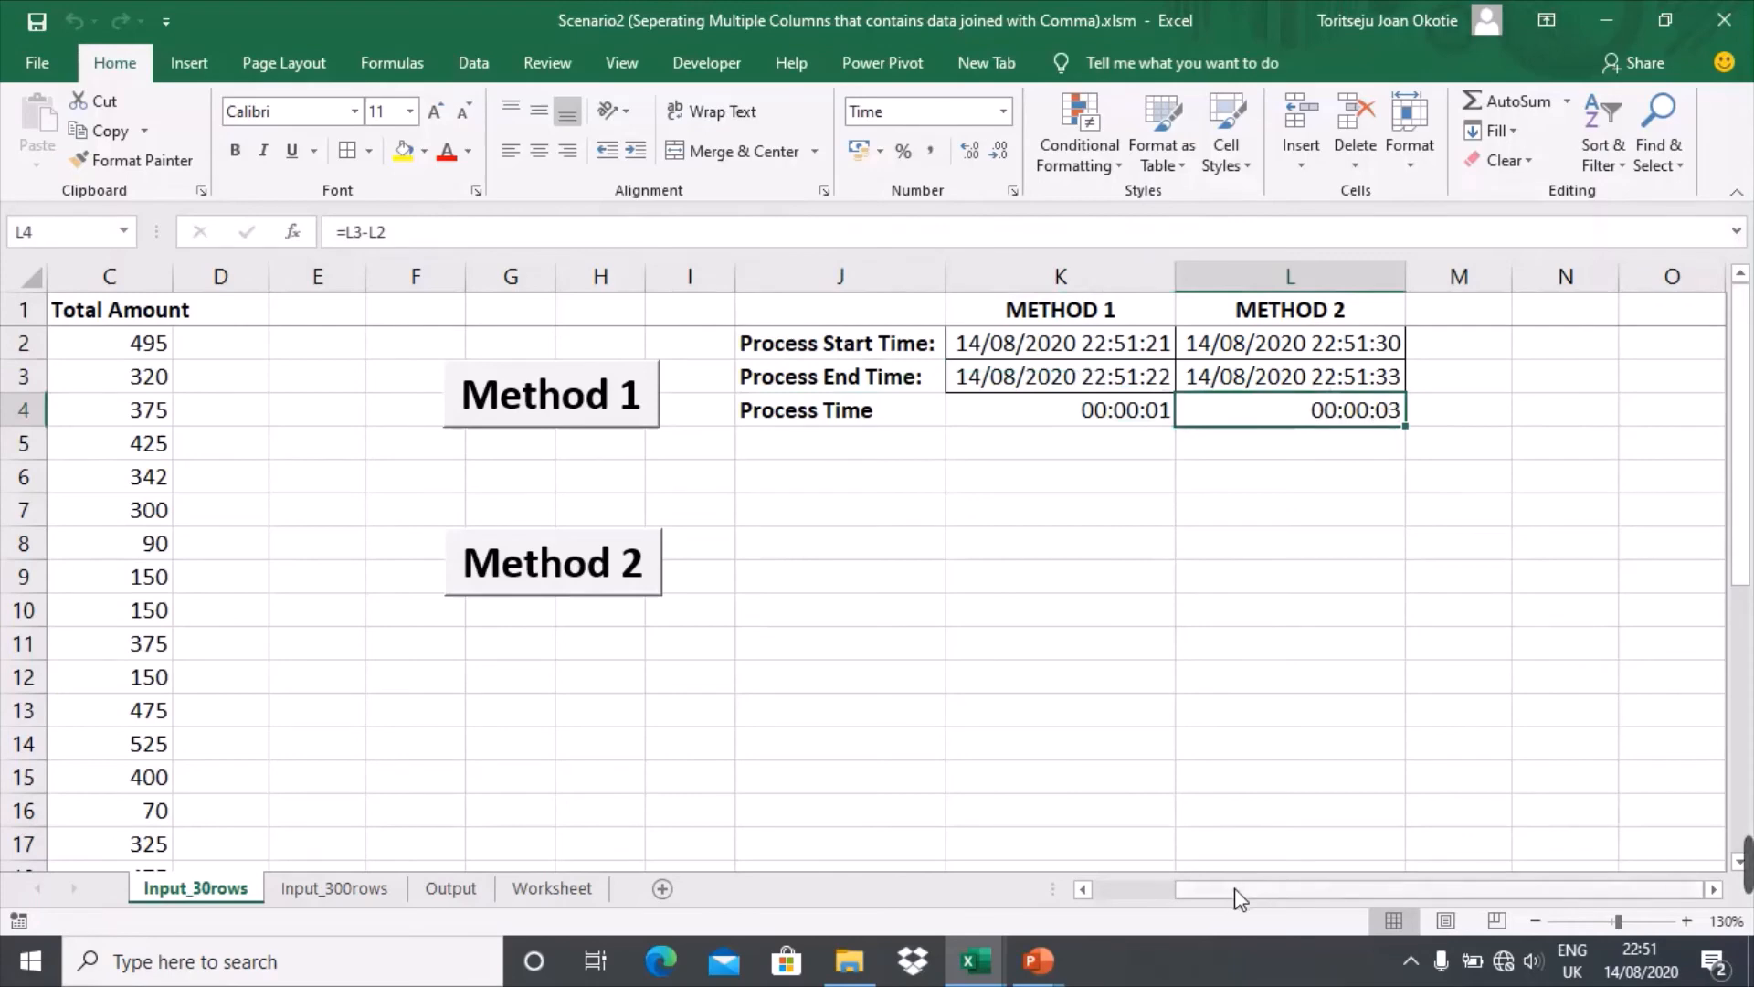
drag(1238, 898, 1146, 912)
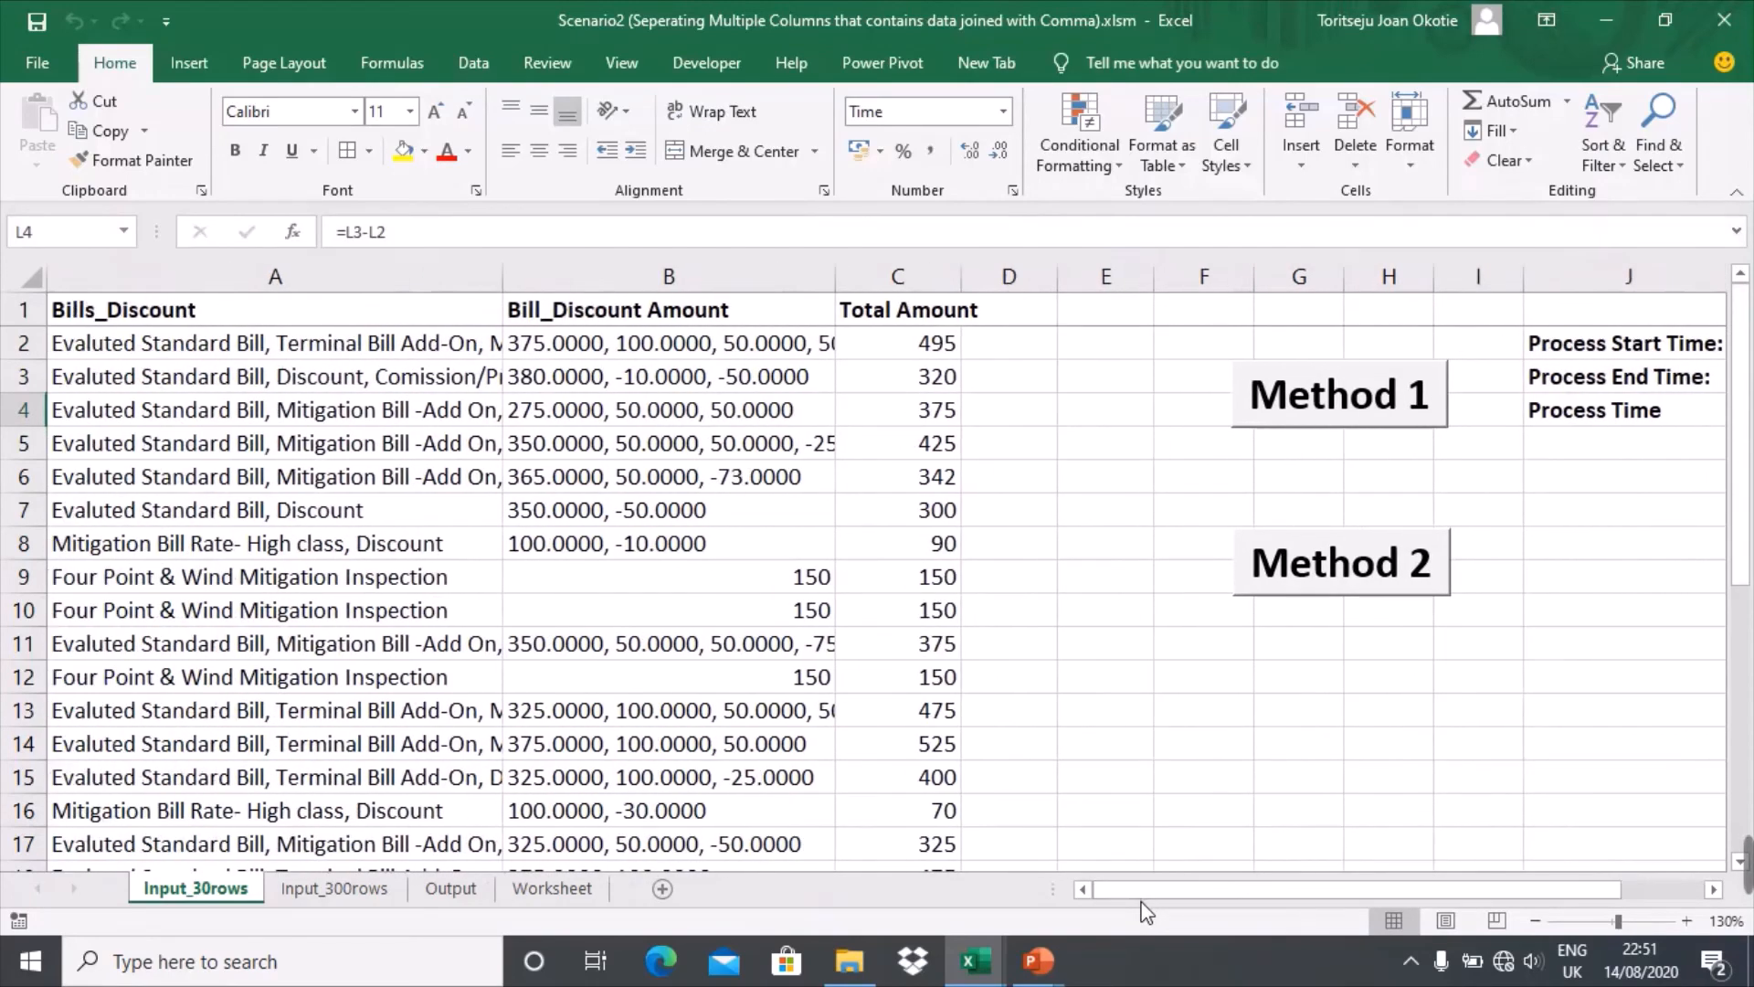
Run the Method 1 macro on the Input_300rows sheet, dismiss its message and return to check the process time
click(320, 888)
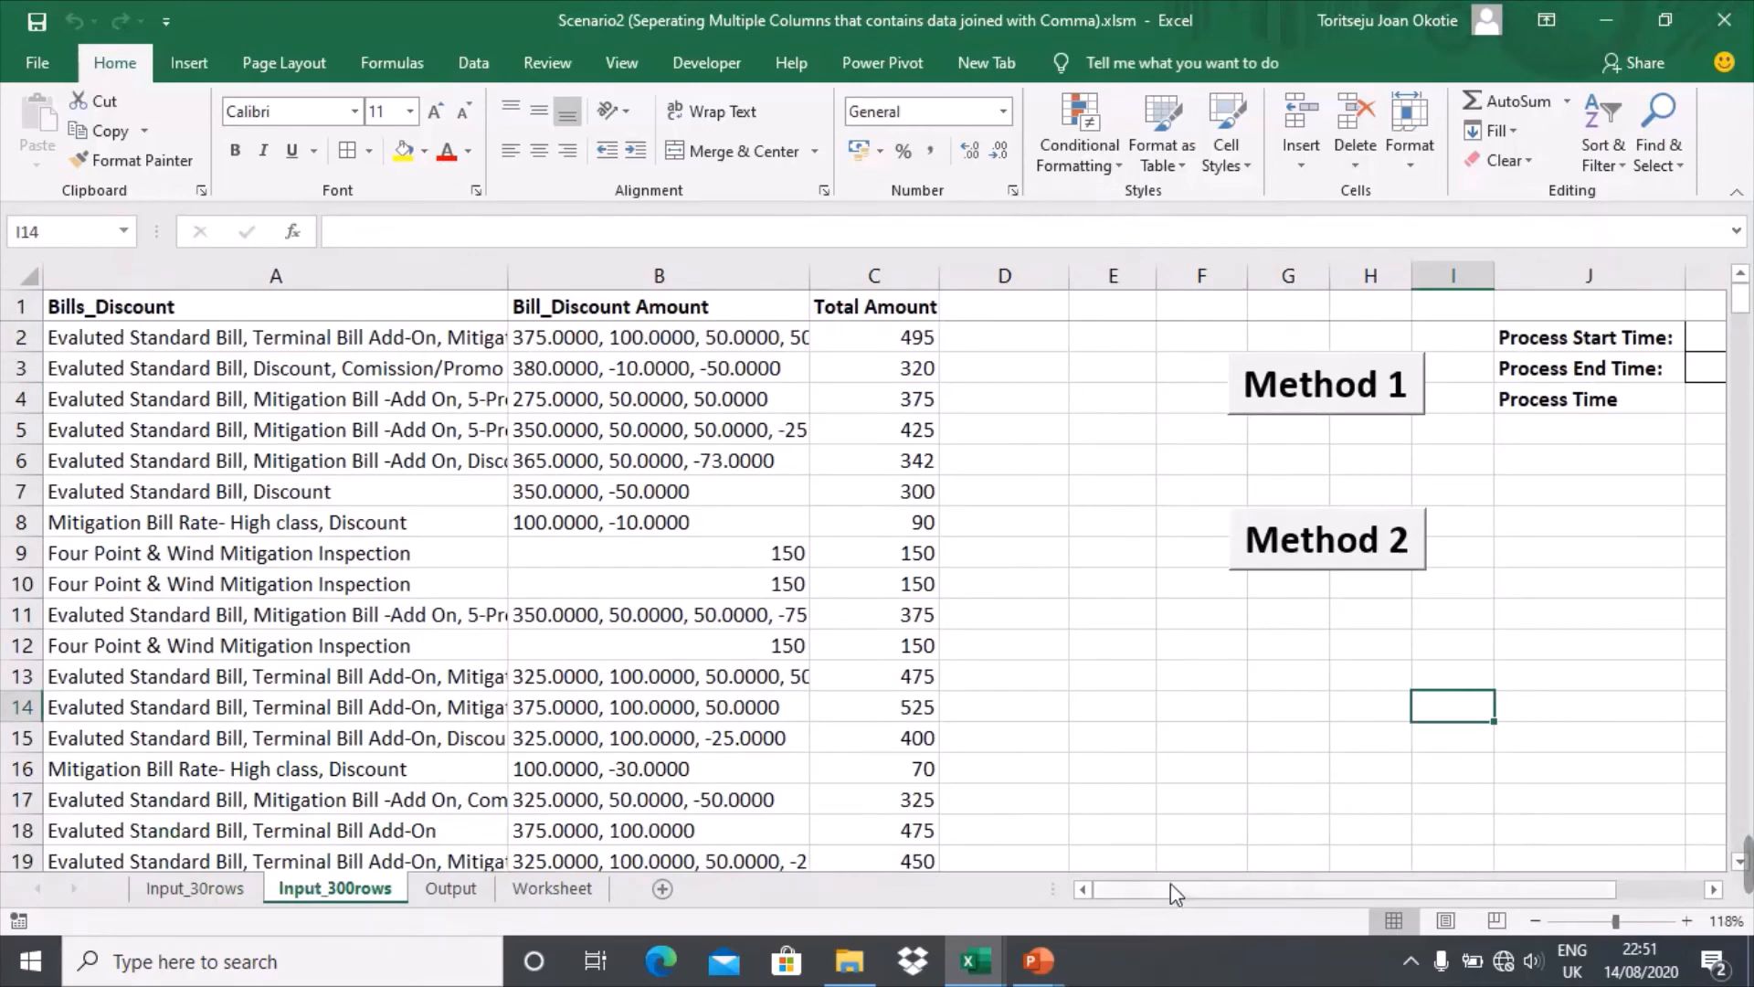
drag(1170, 888, 1206, 891)
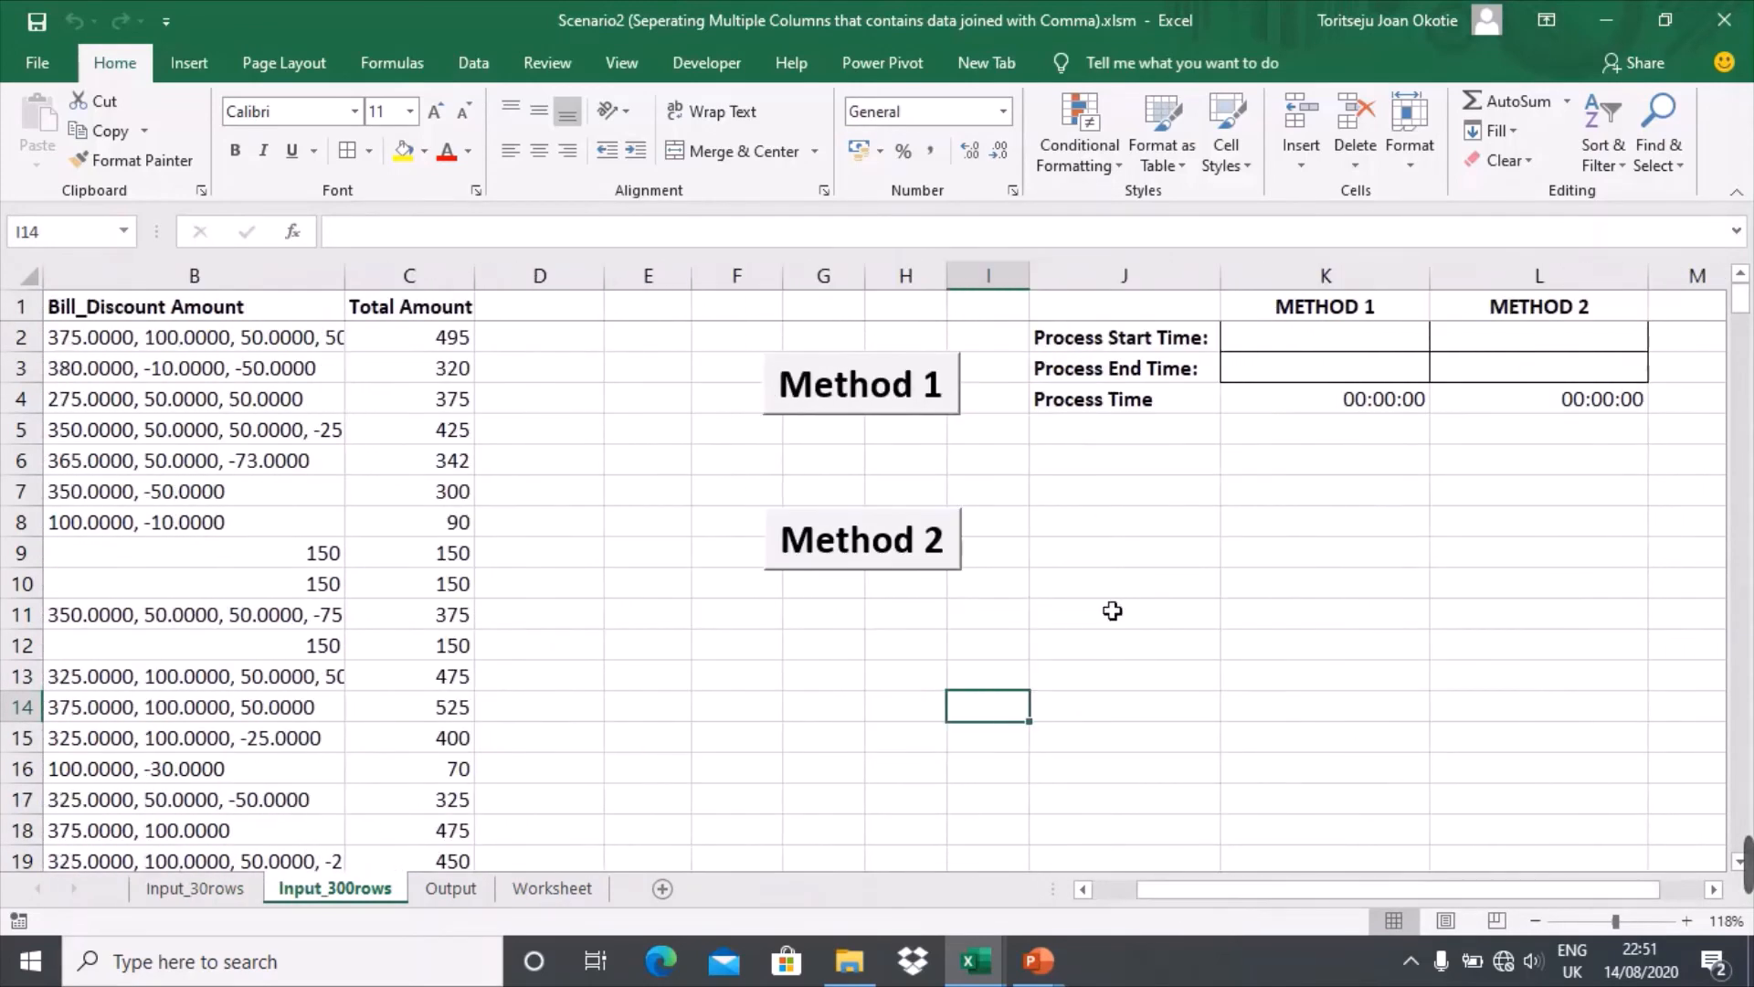
click(883, 402)
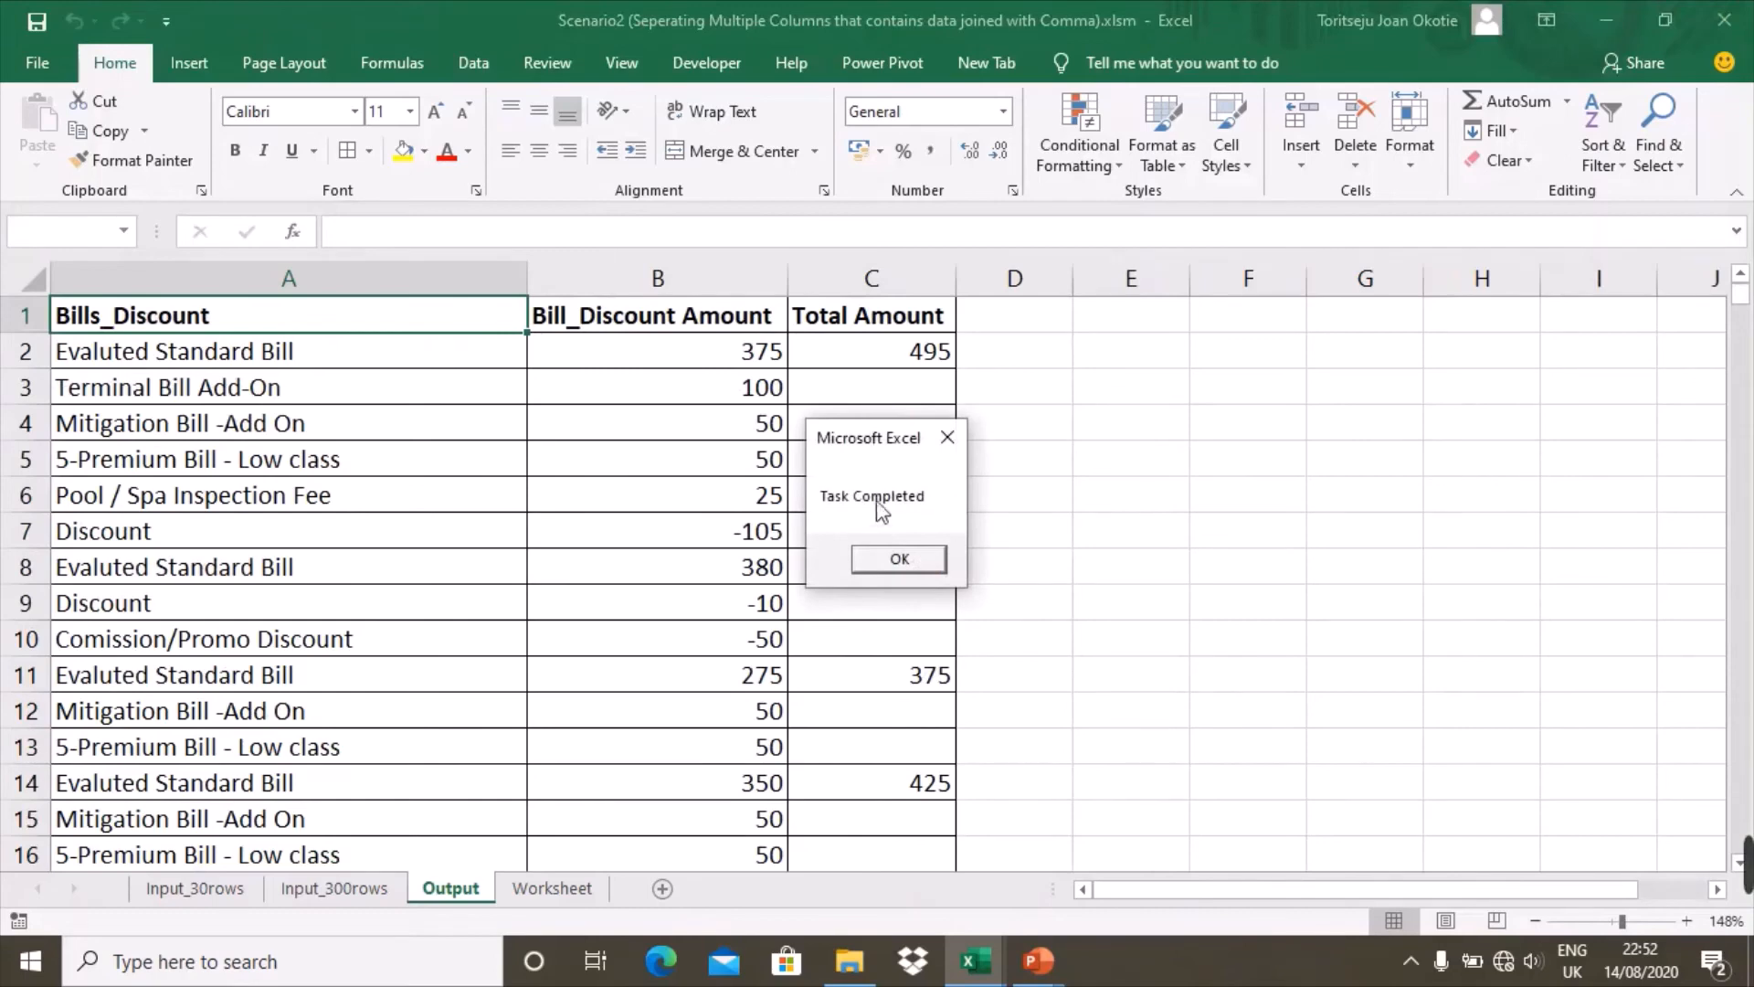
click(900, 561)
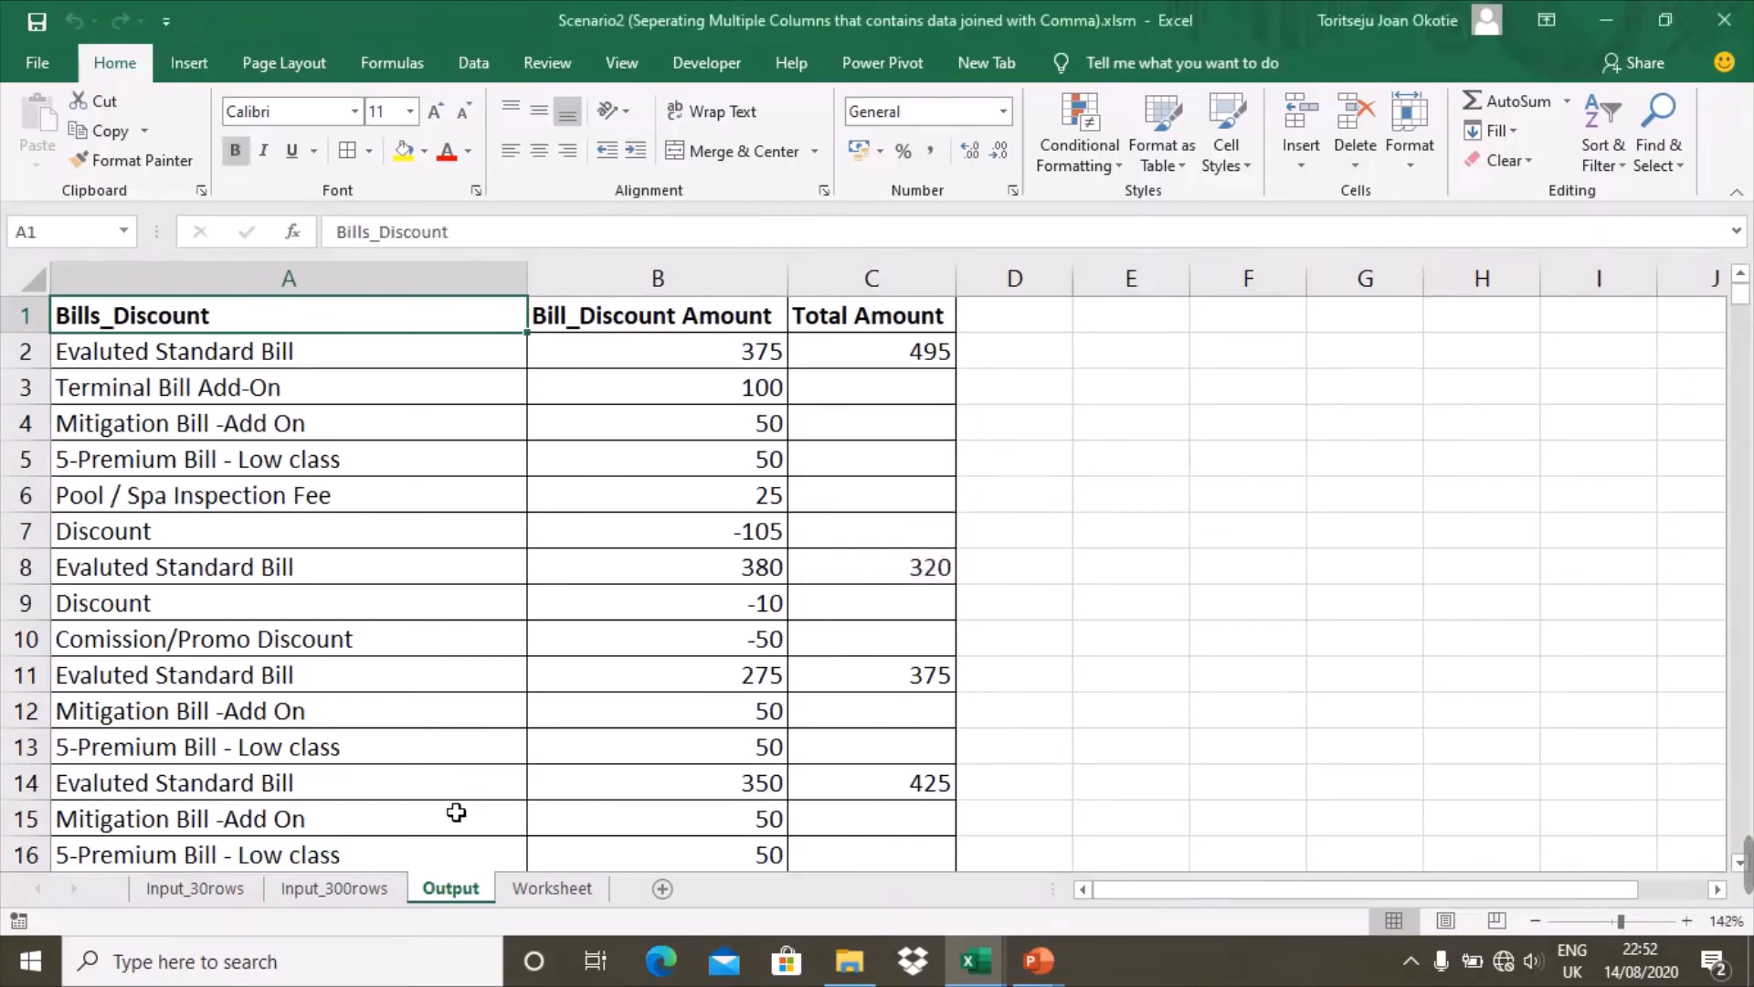
click(346, 893)
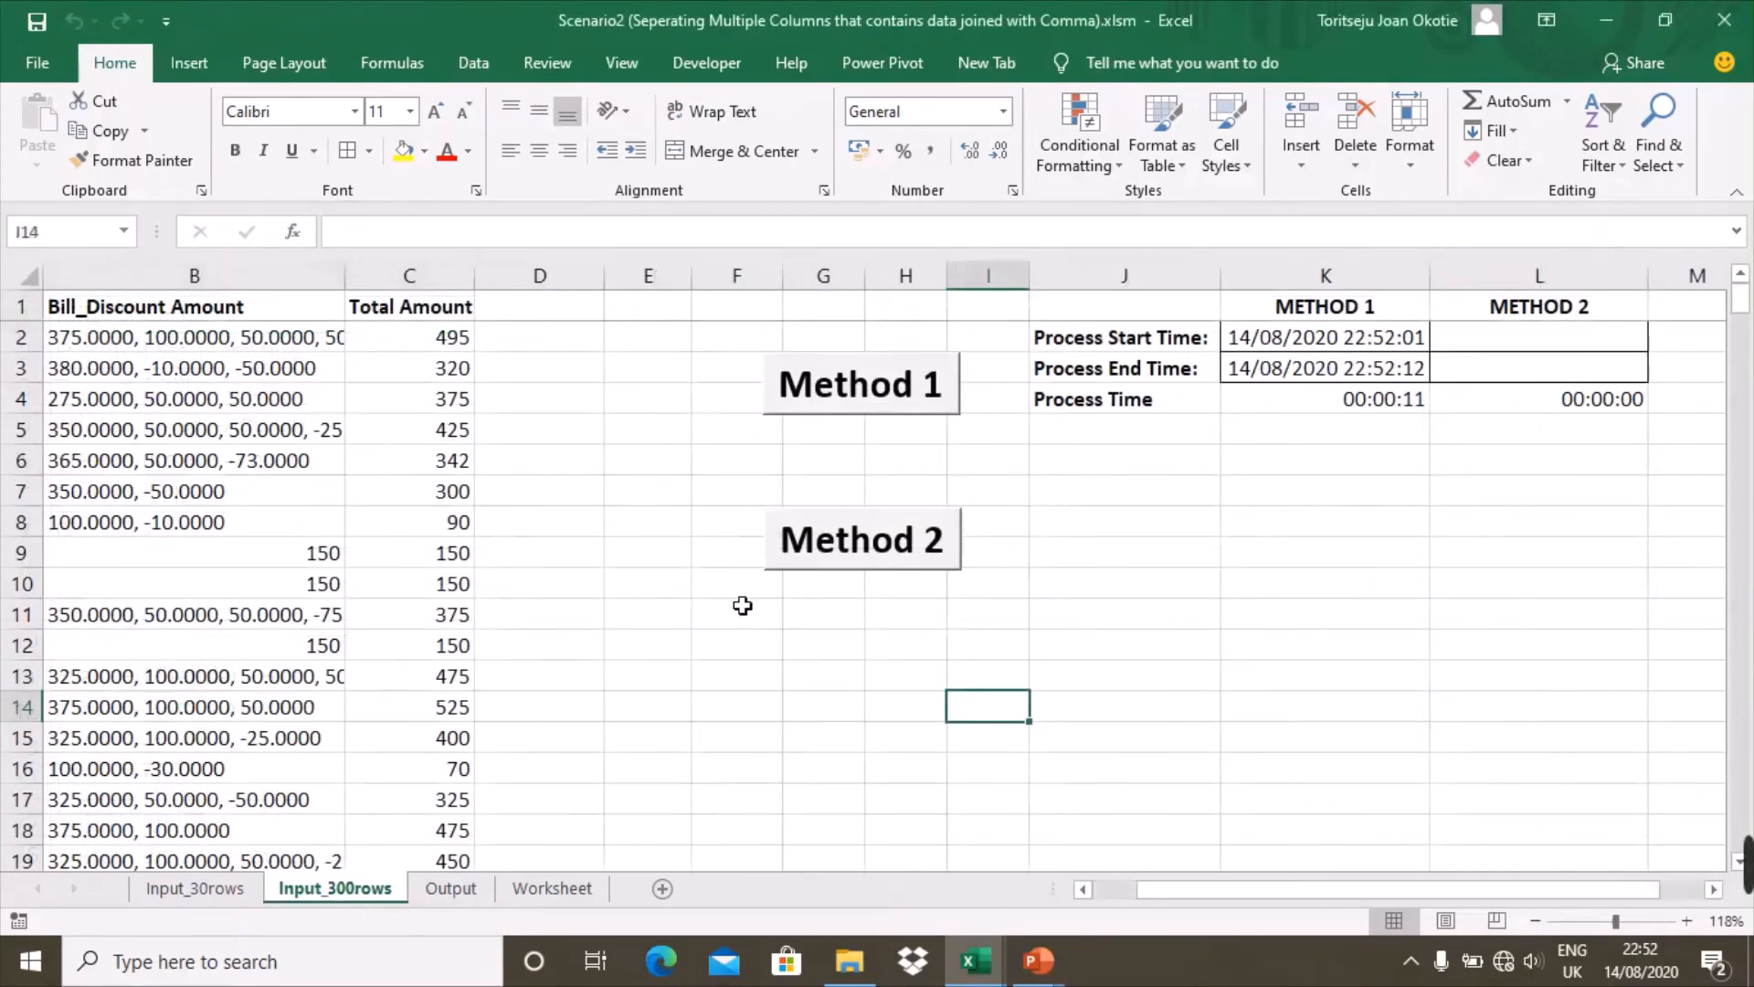
Run the Method 2 macro on Input_300rows, then compare the process times on Input_300rows and Input_30rows
click(883, 551)
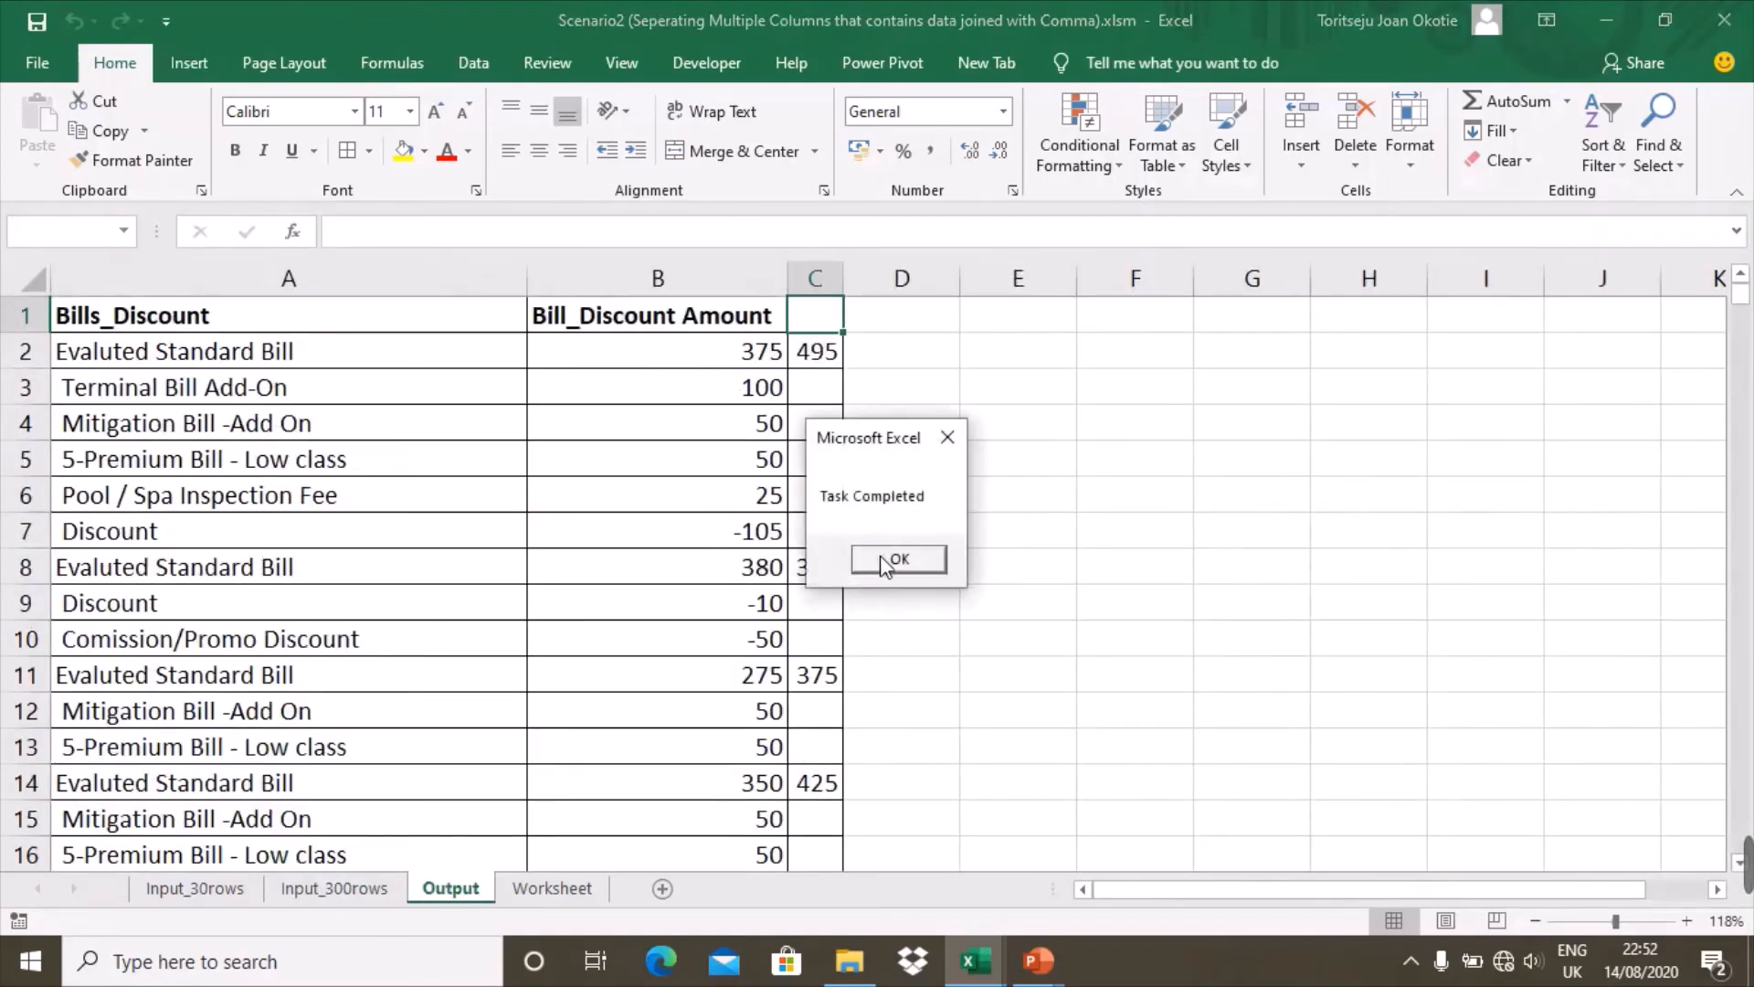
click(888, 561)
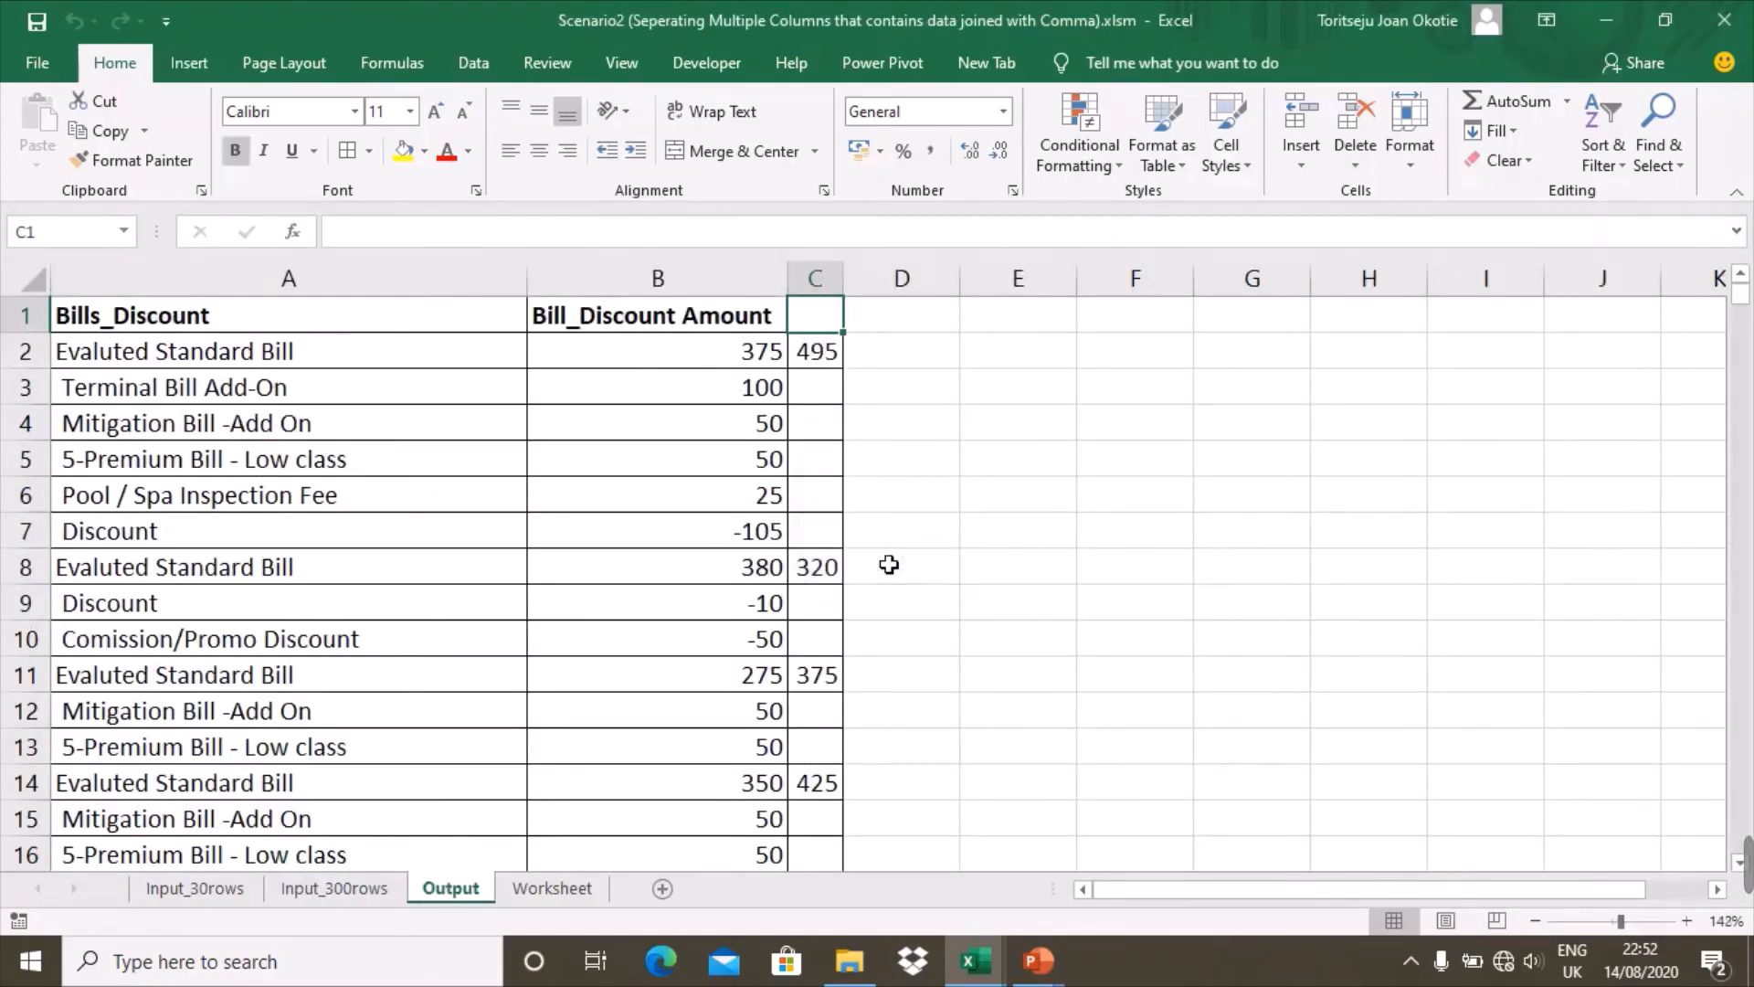
click(317, 889)
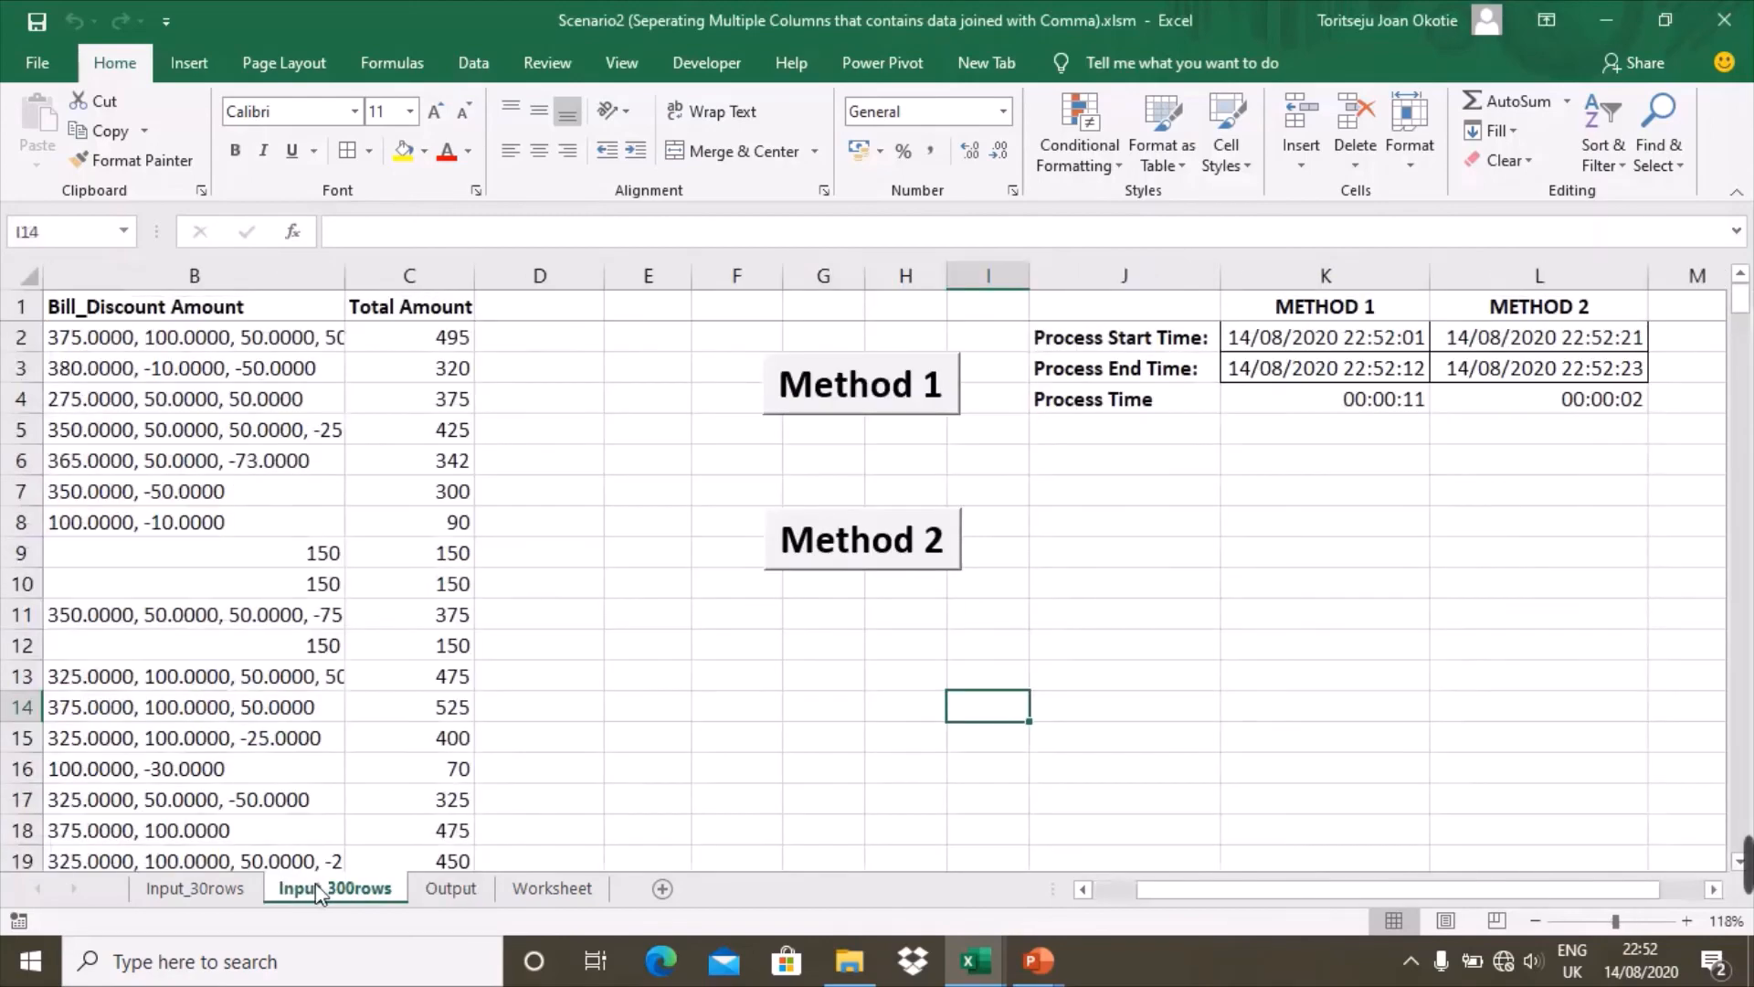
click(182, 893)
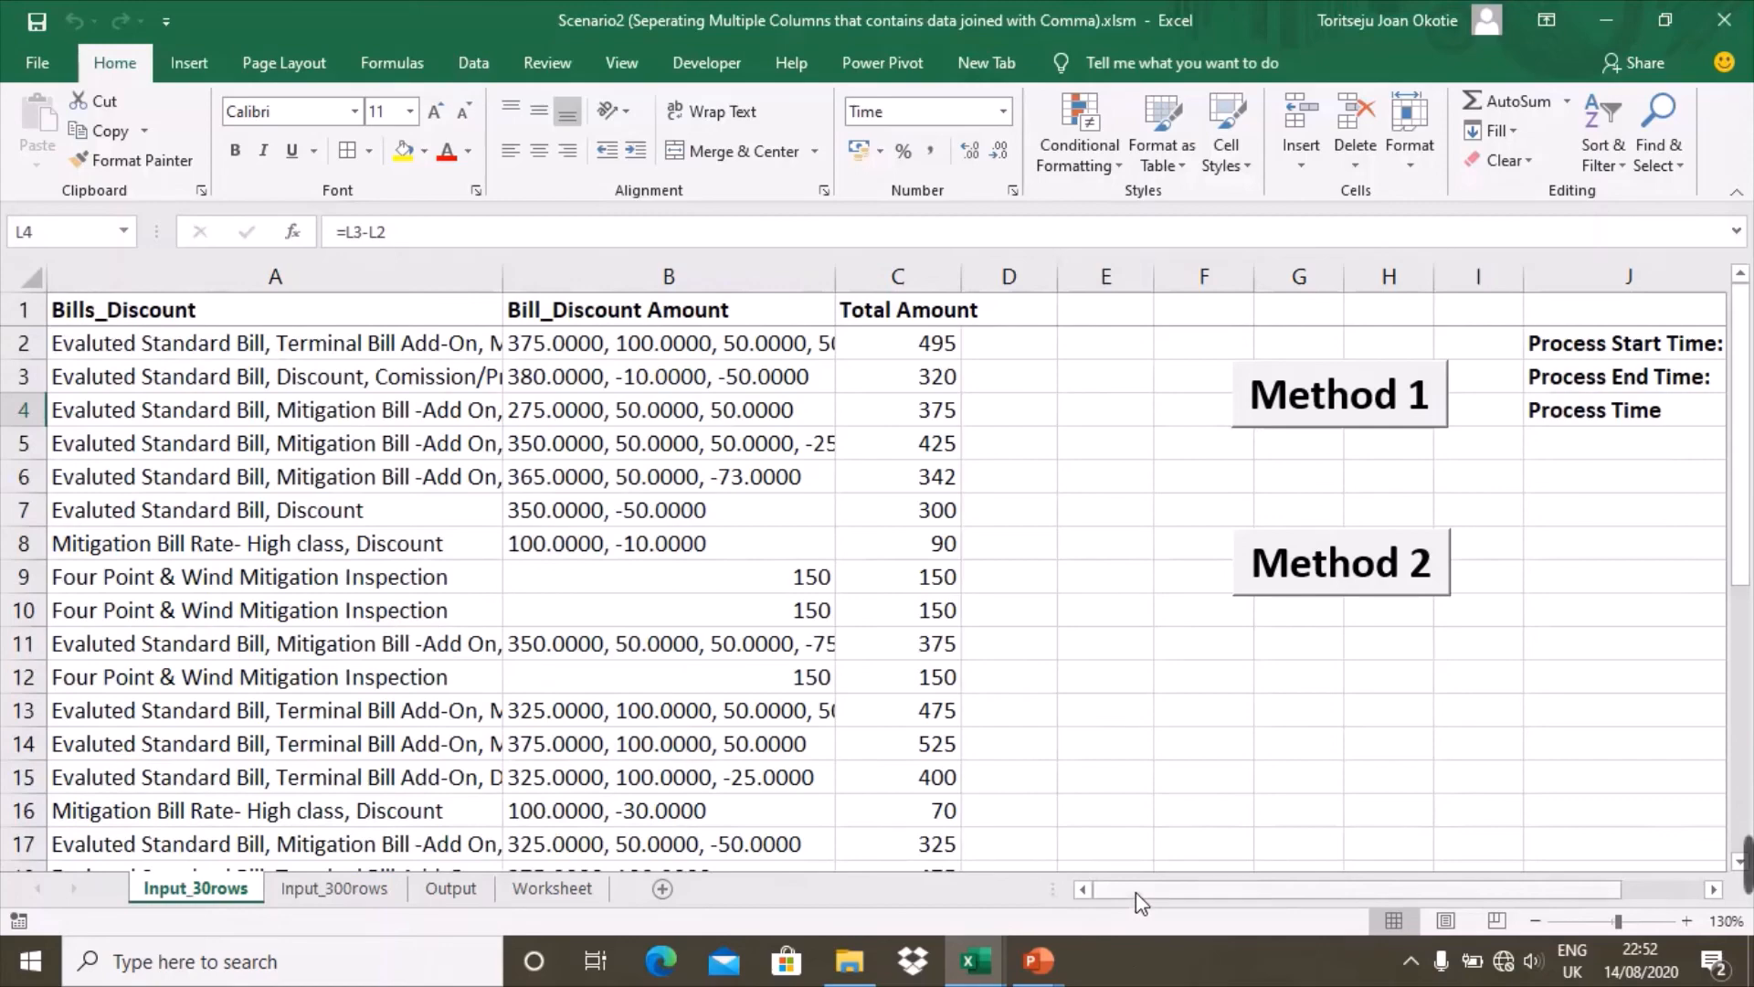
drag(1136, 891, 1198, 888)
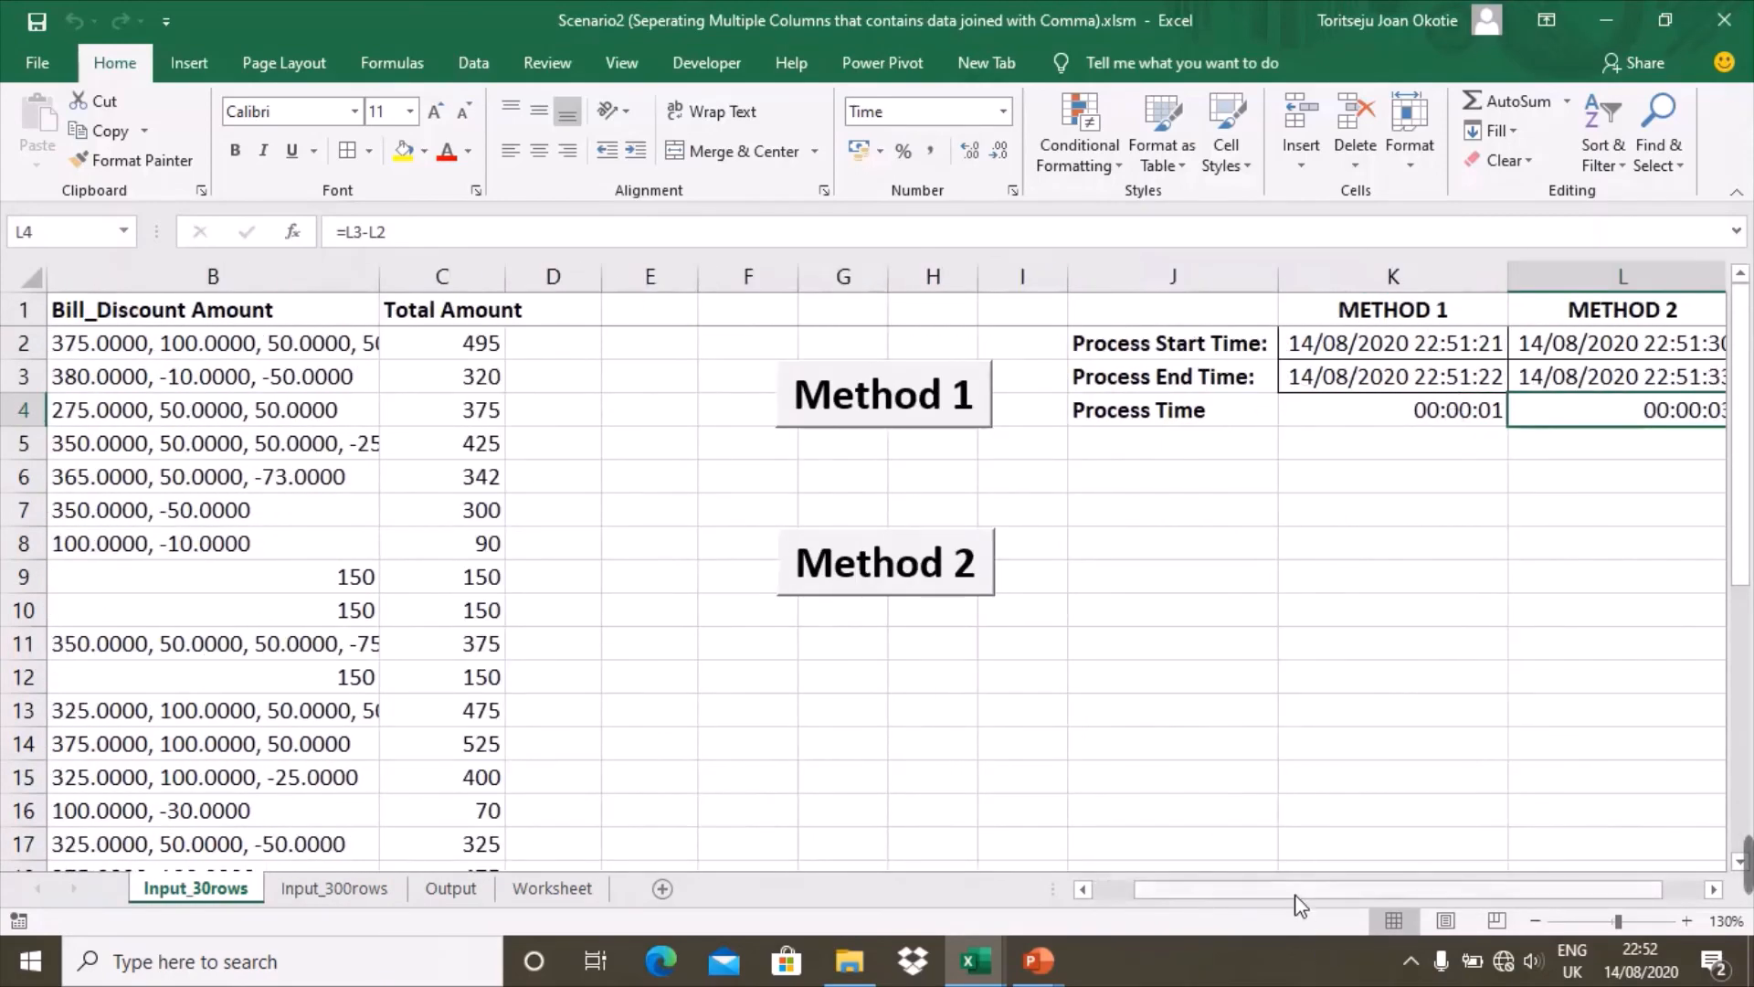
Review the full process time table on Input_30rows, and compare it with the table on Input_300rows
drag(1294, 888, 1333, 895)
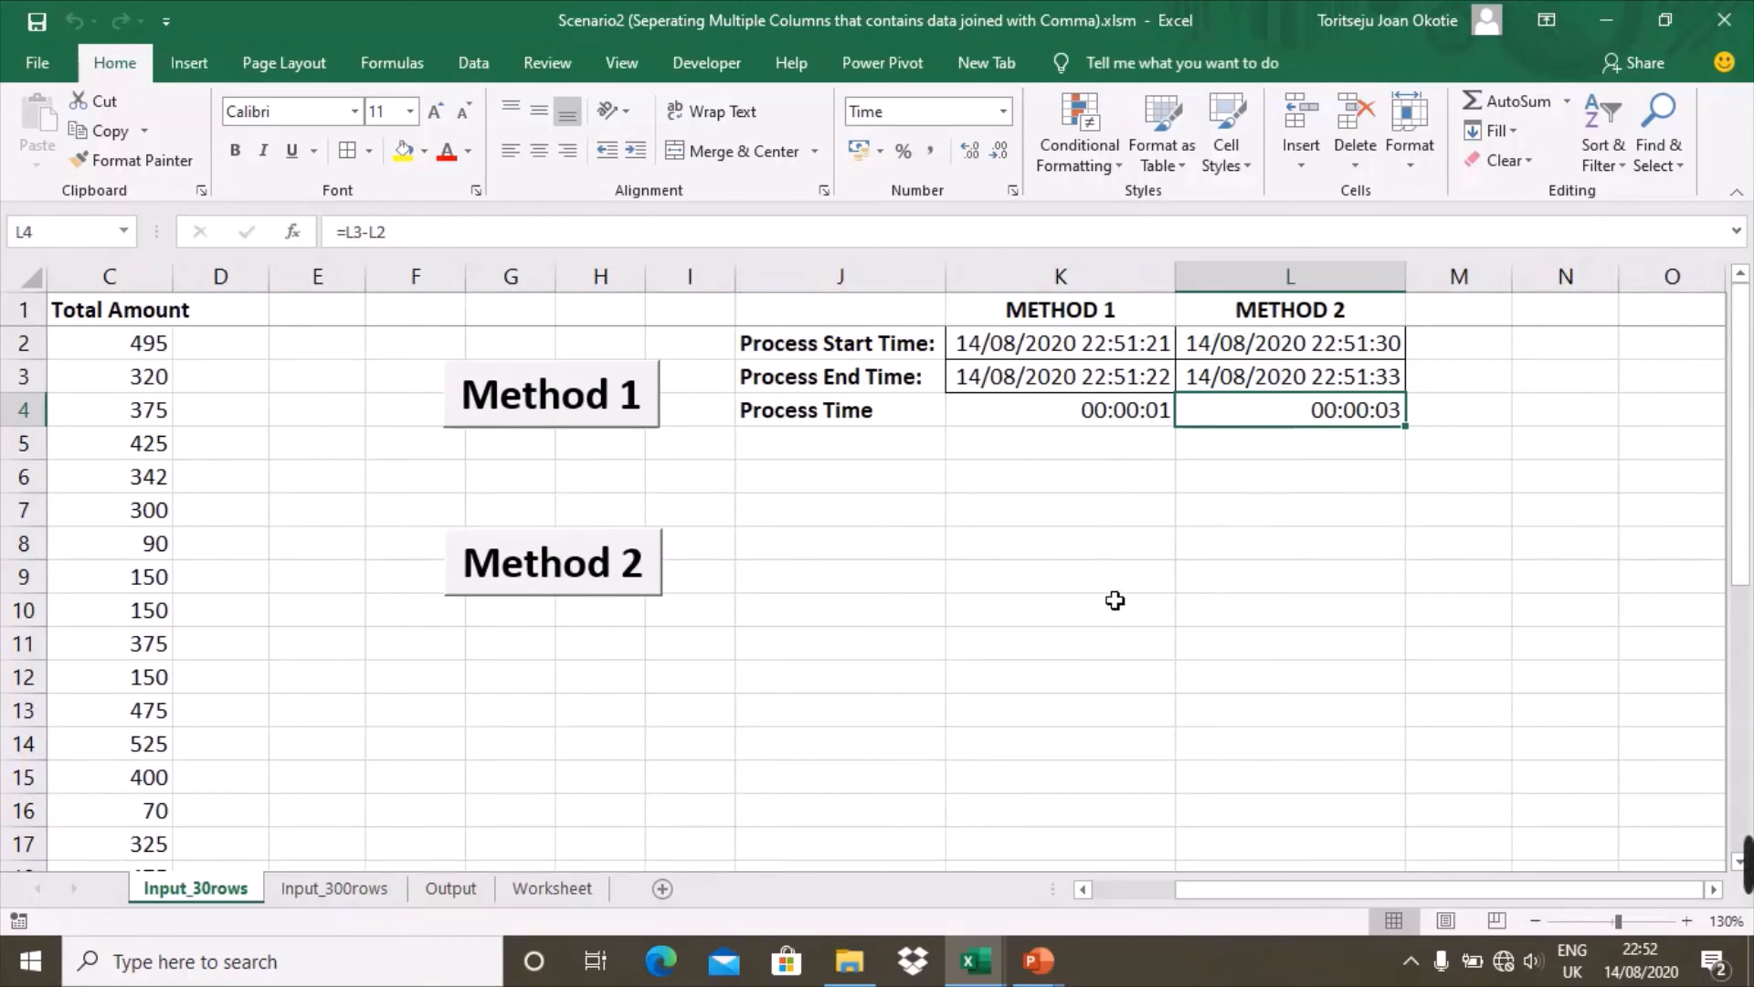
click(342, 882)
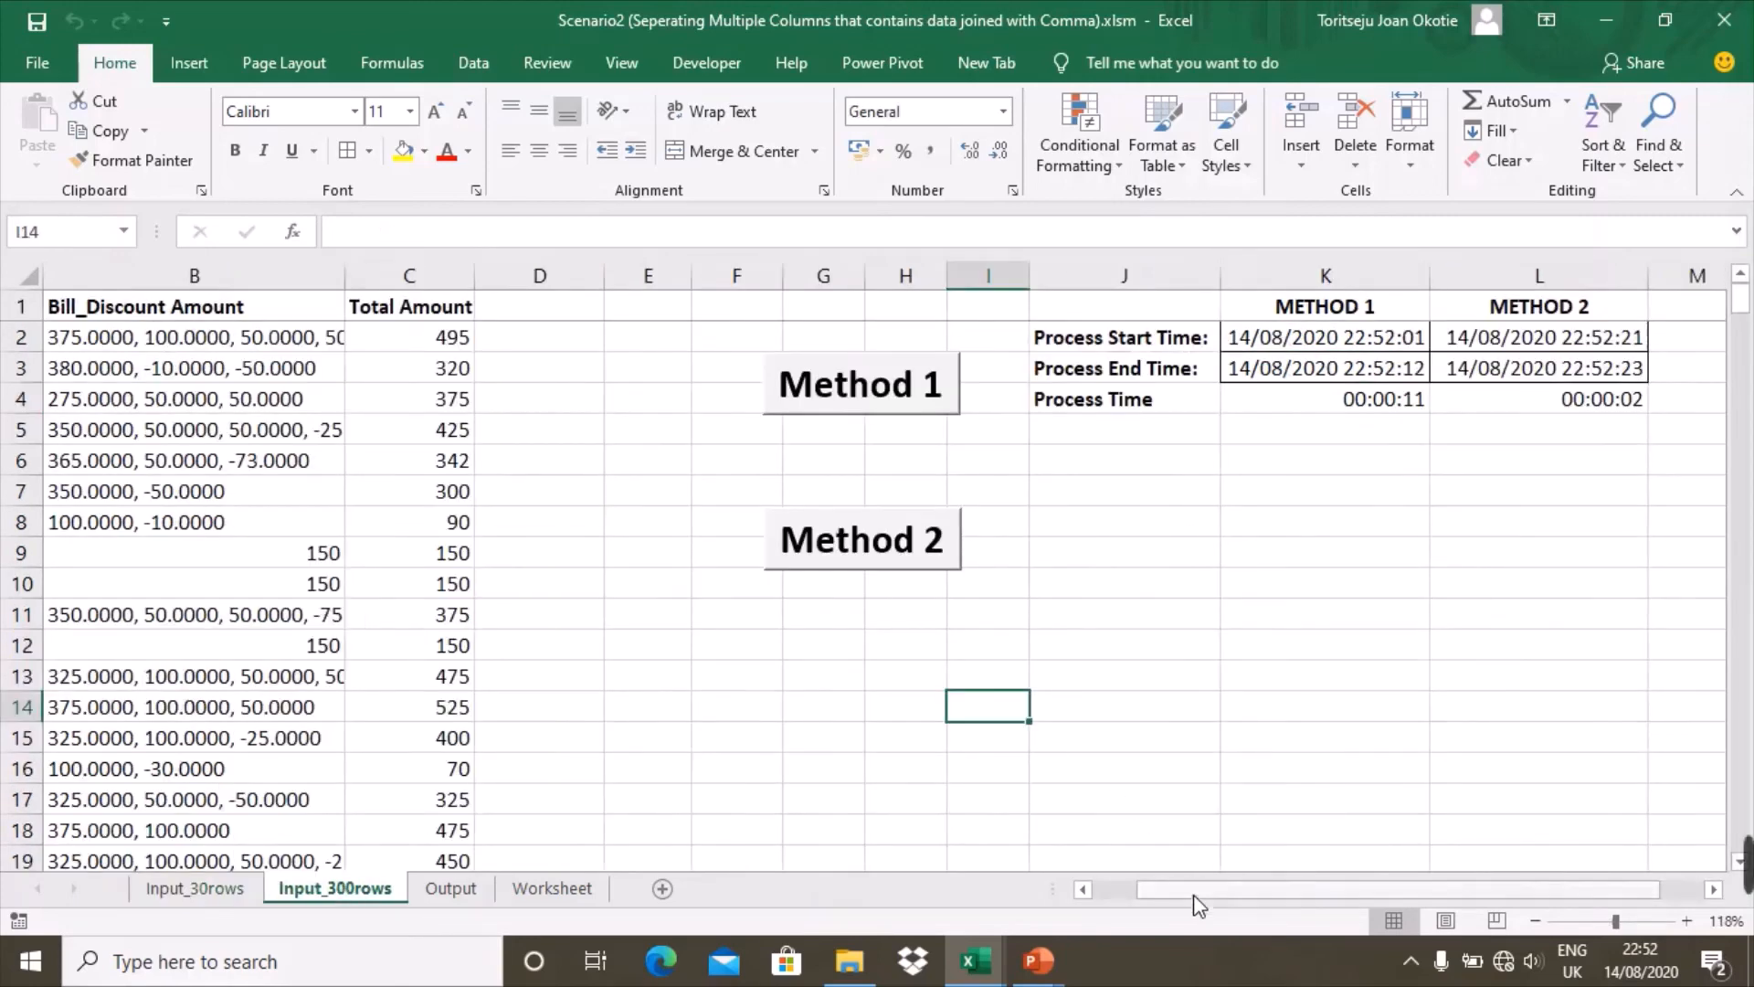
drag(1194, 894, 1221, 887)
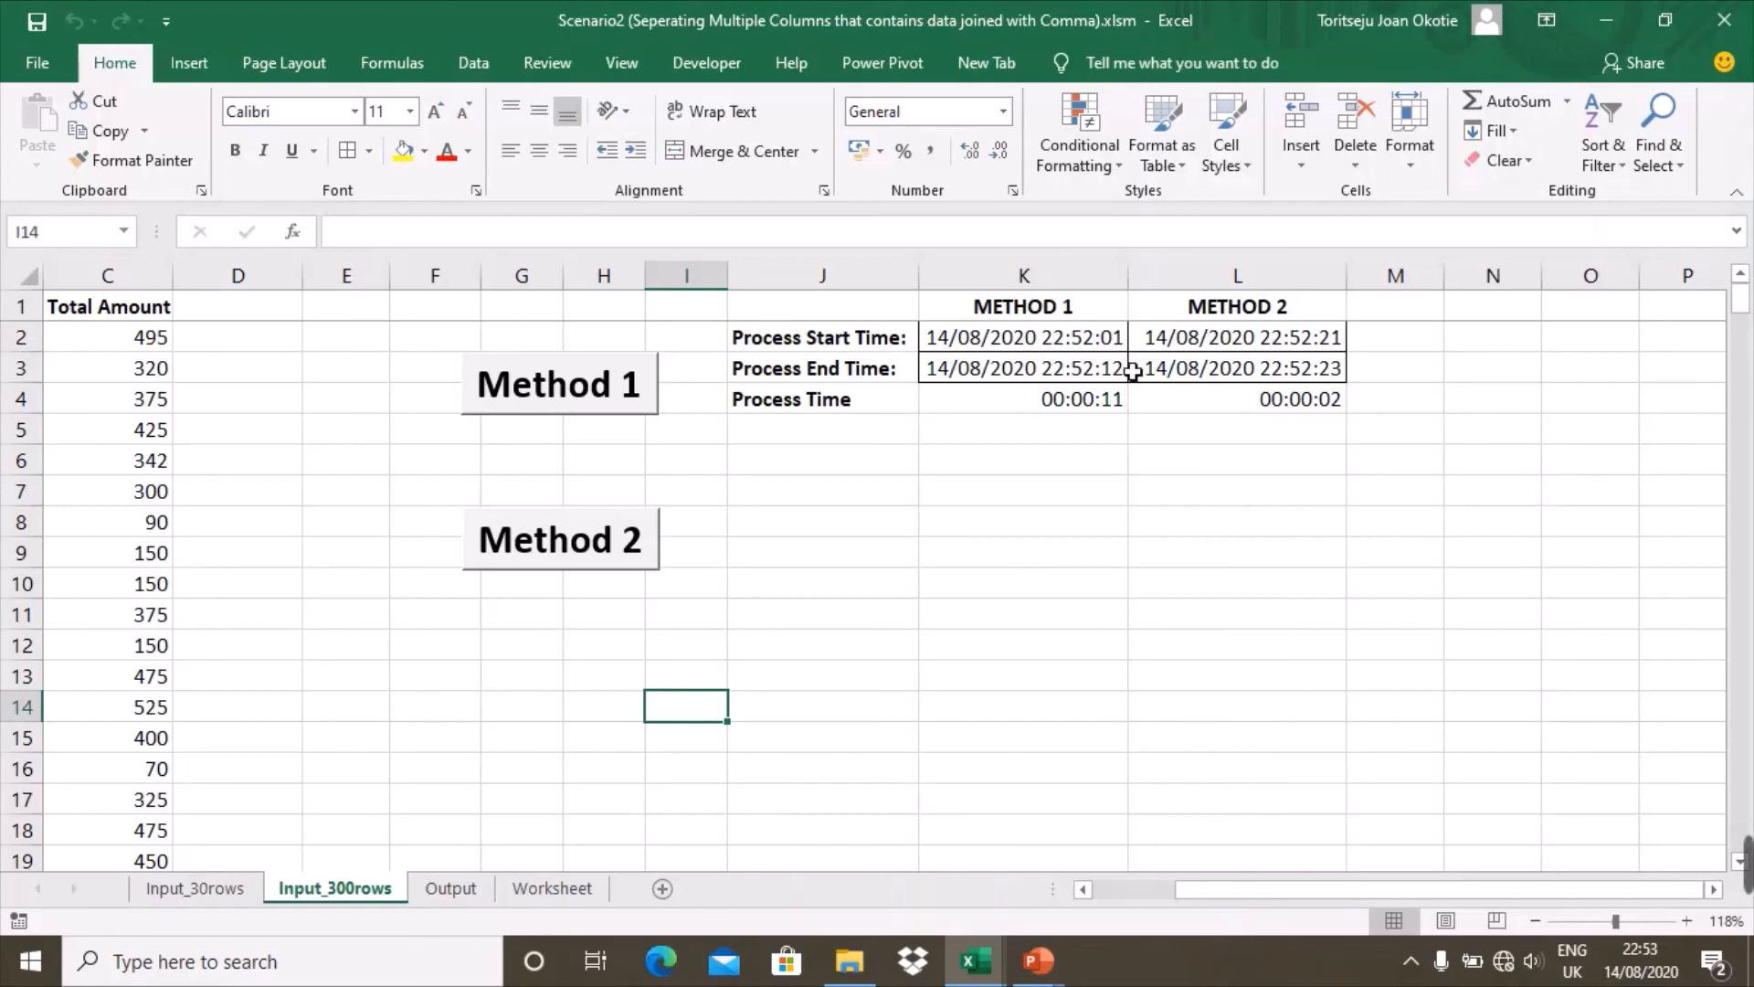
Switch to the Visual Basic editor and view the beginning of the SplitDataWithCopyPasteTransposeAndTextToColumn macro in Module1
click(1604, 24)
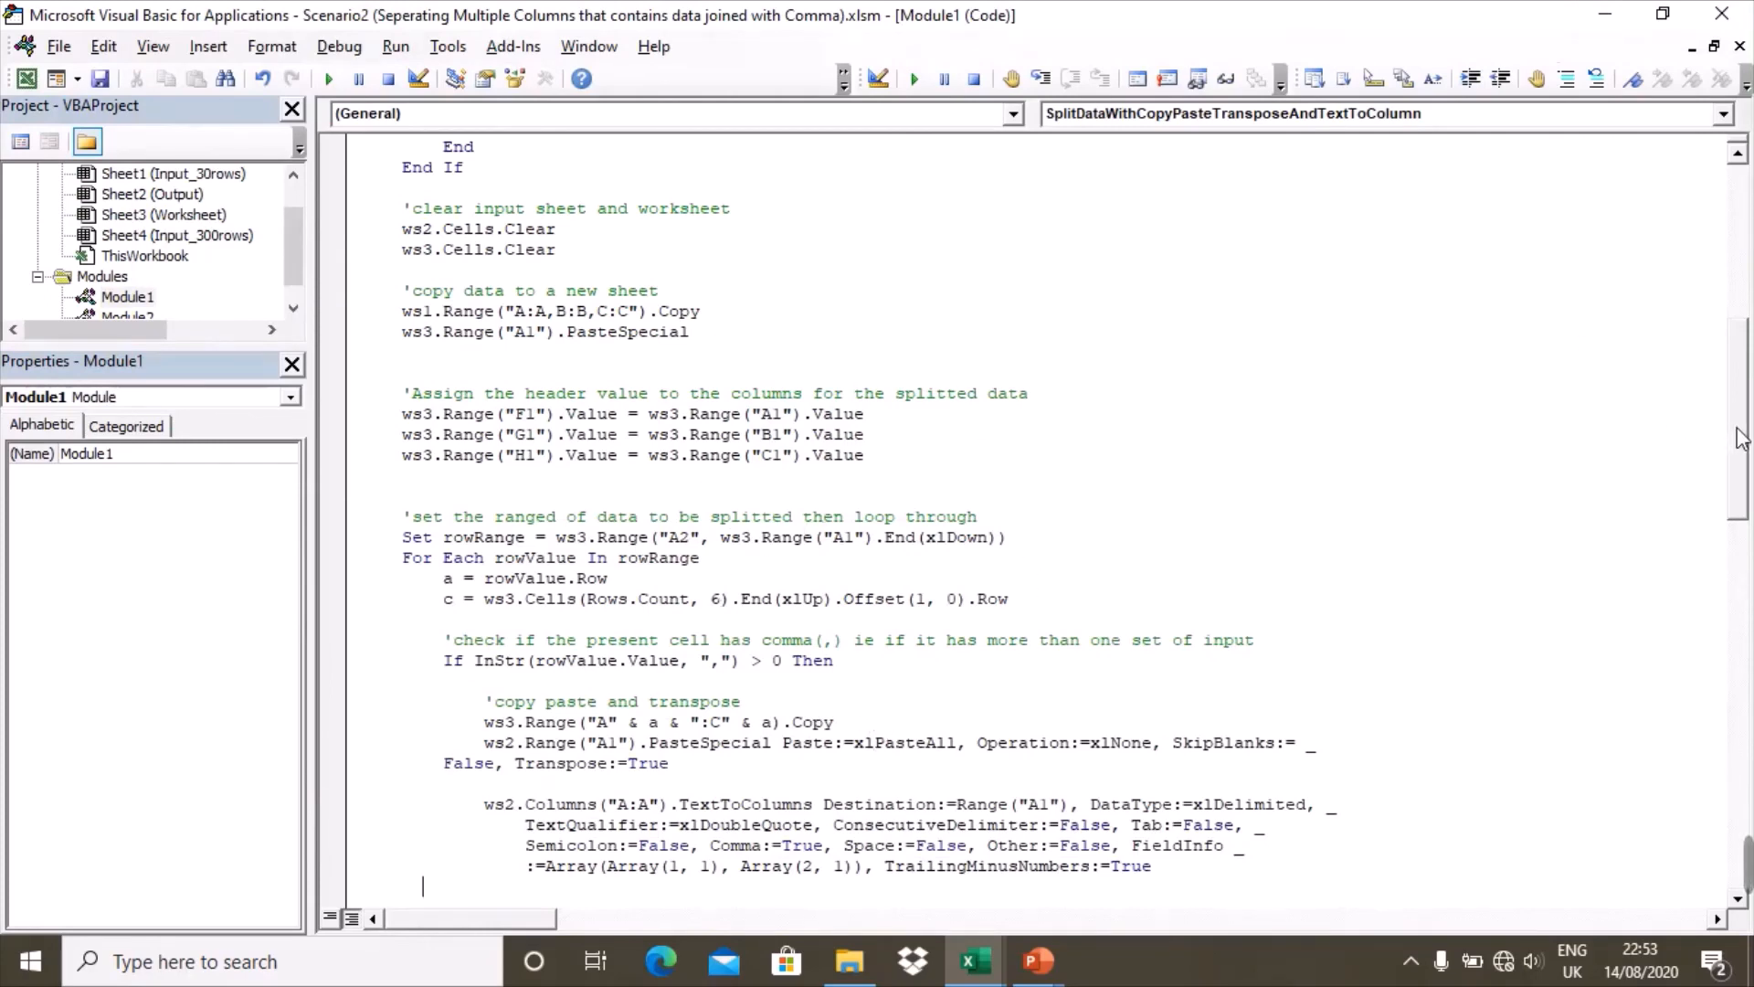
drag(1738, 439, 1731, 279)
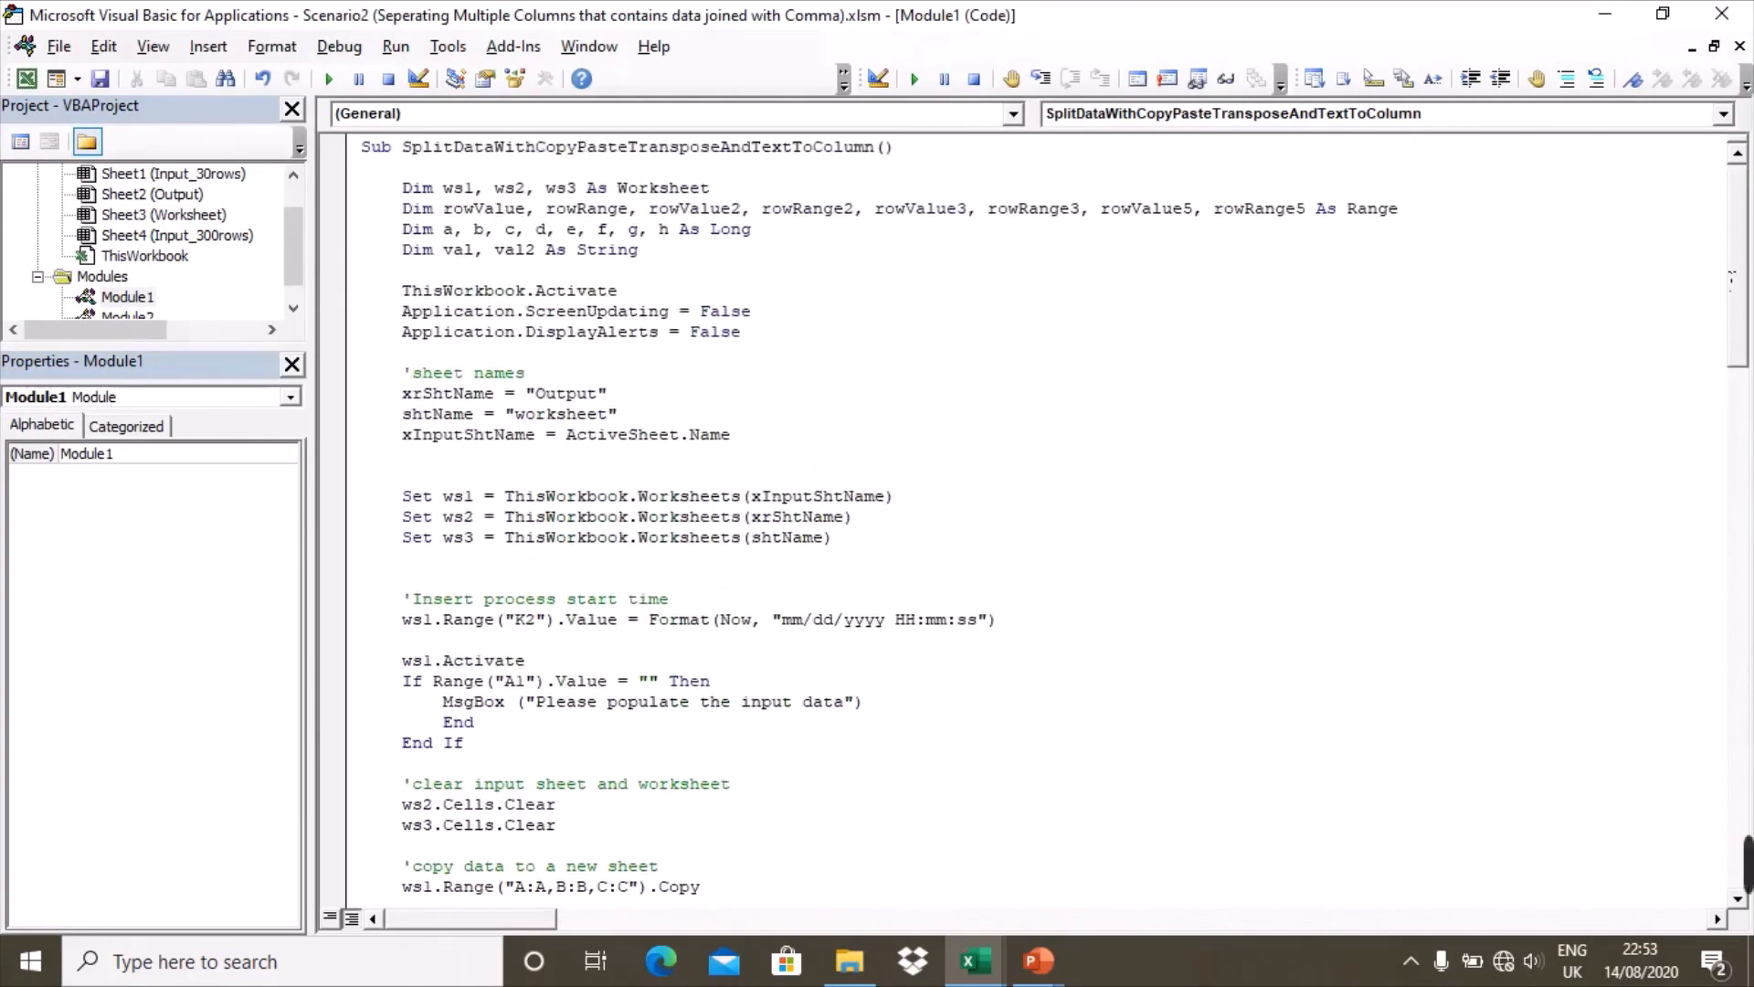
Close the Properties window, open Module2's code and view the beginning of the SplitDataWithTableAndQuery macro
click(290, 364)
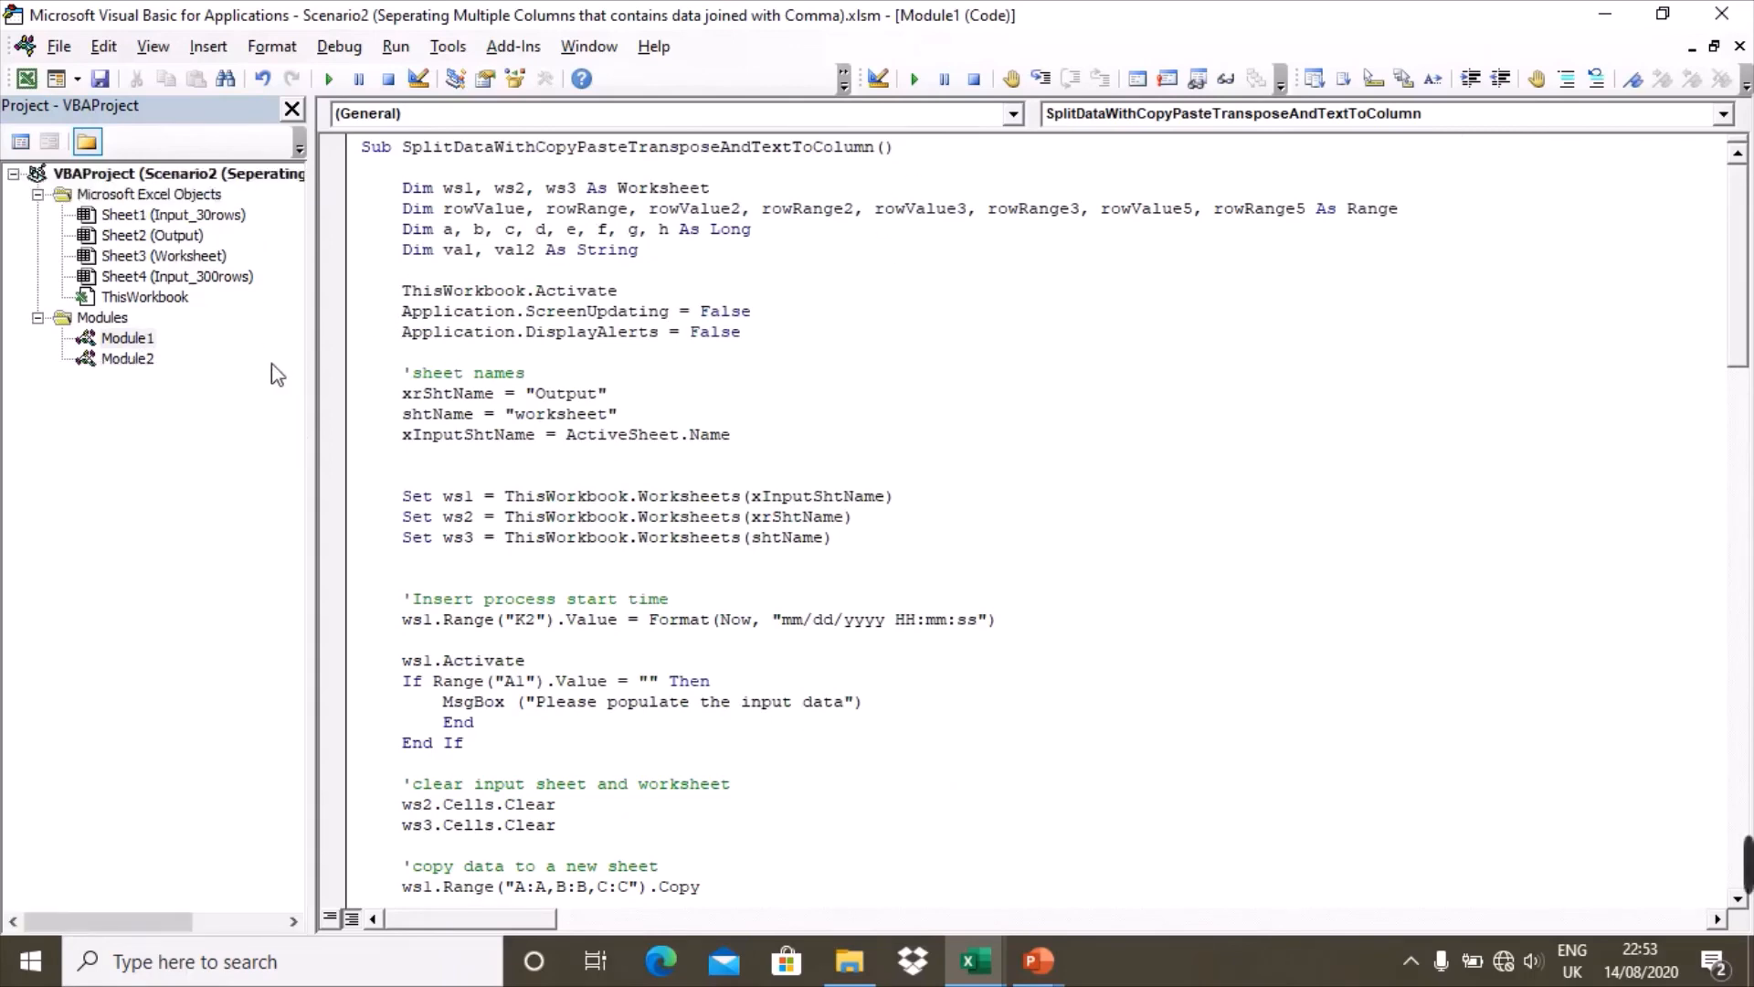
double_click(128, 359)
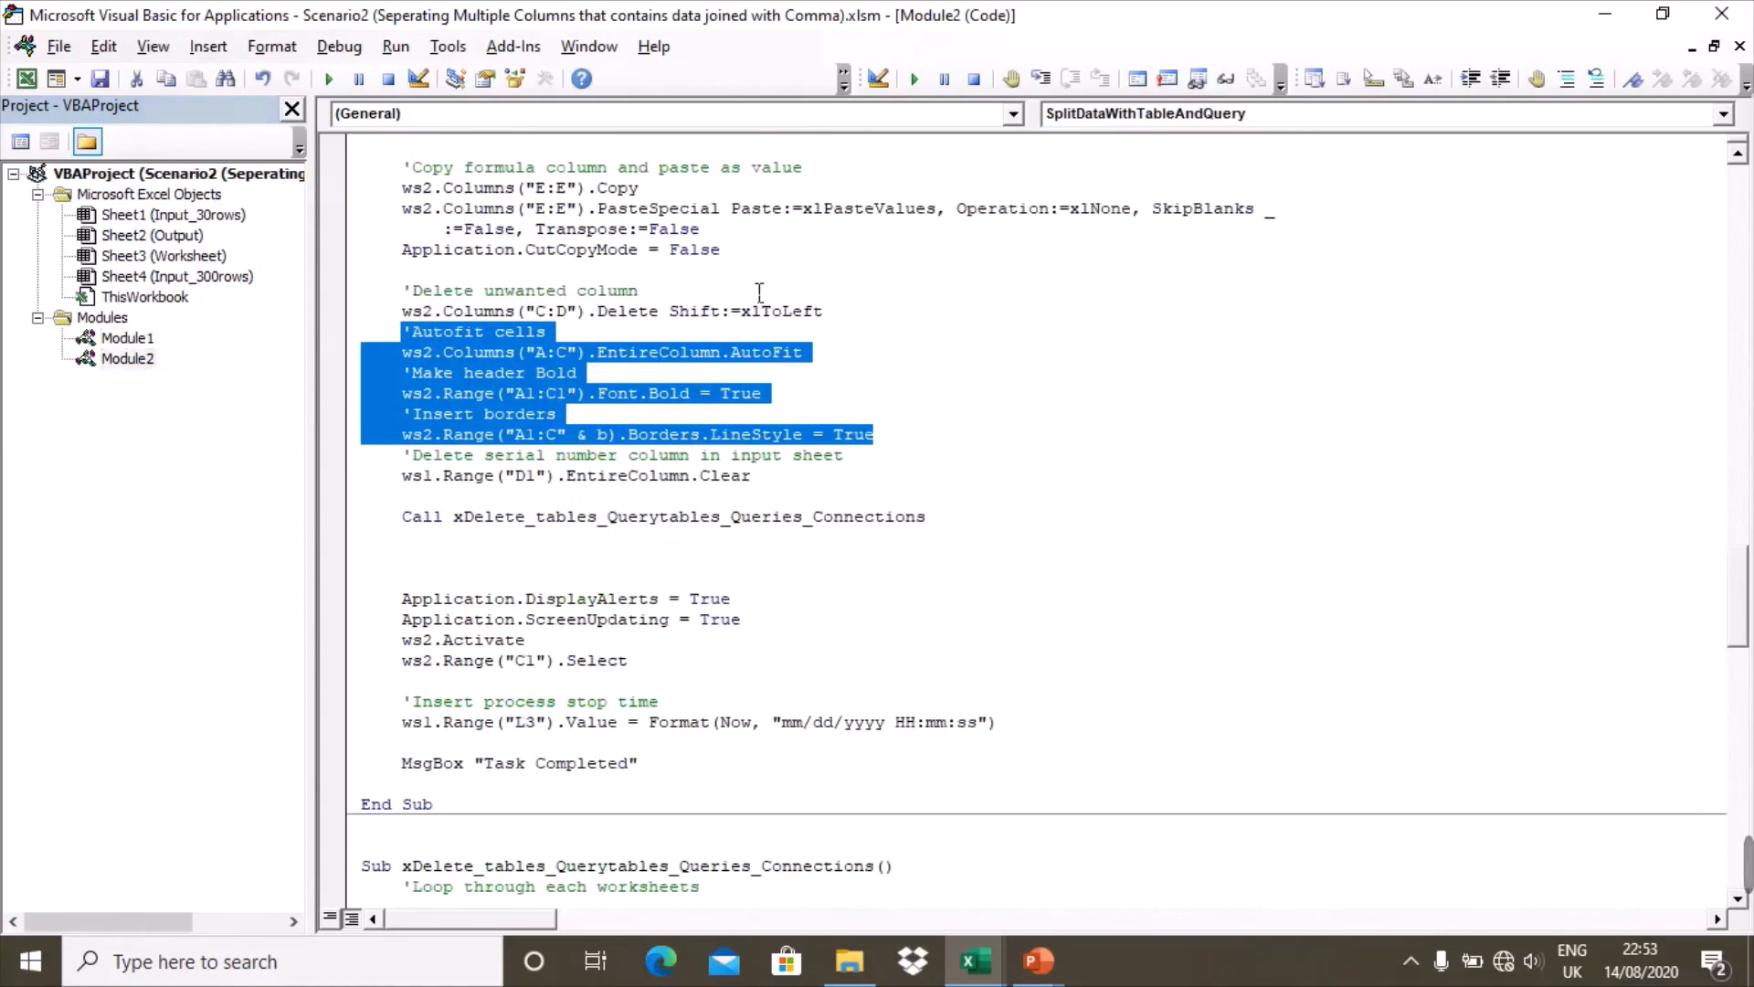
click(759, 292)
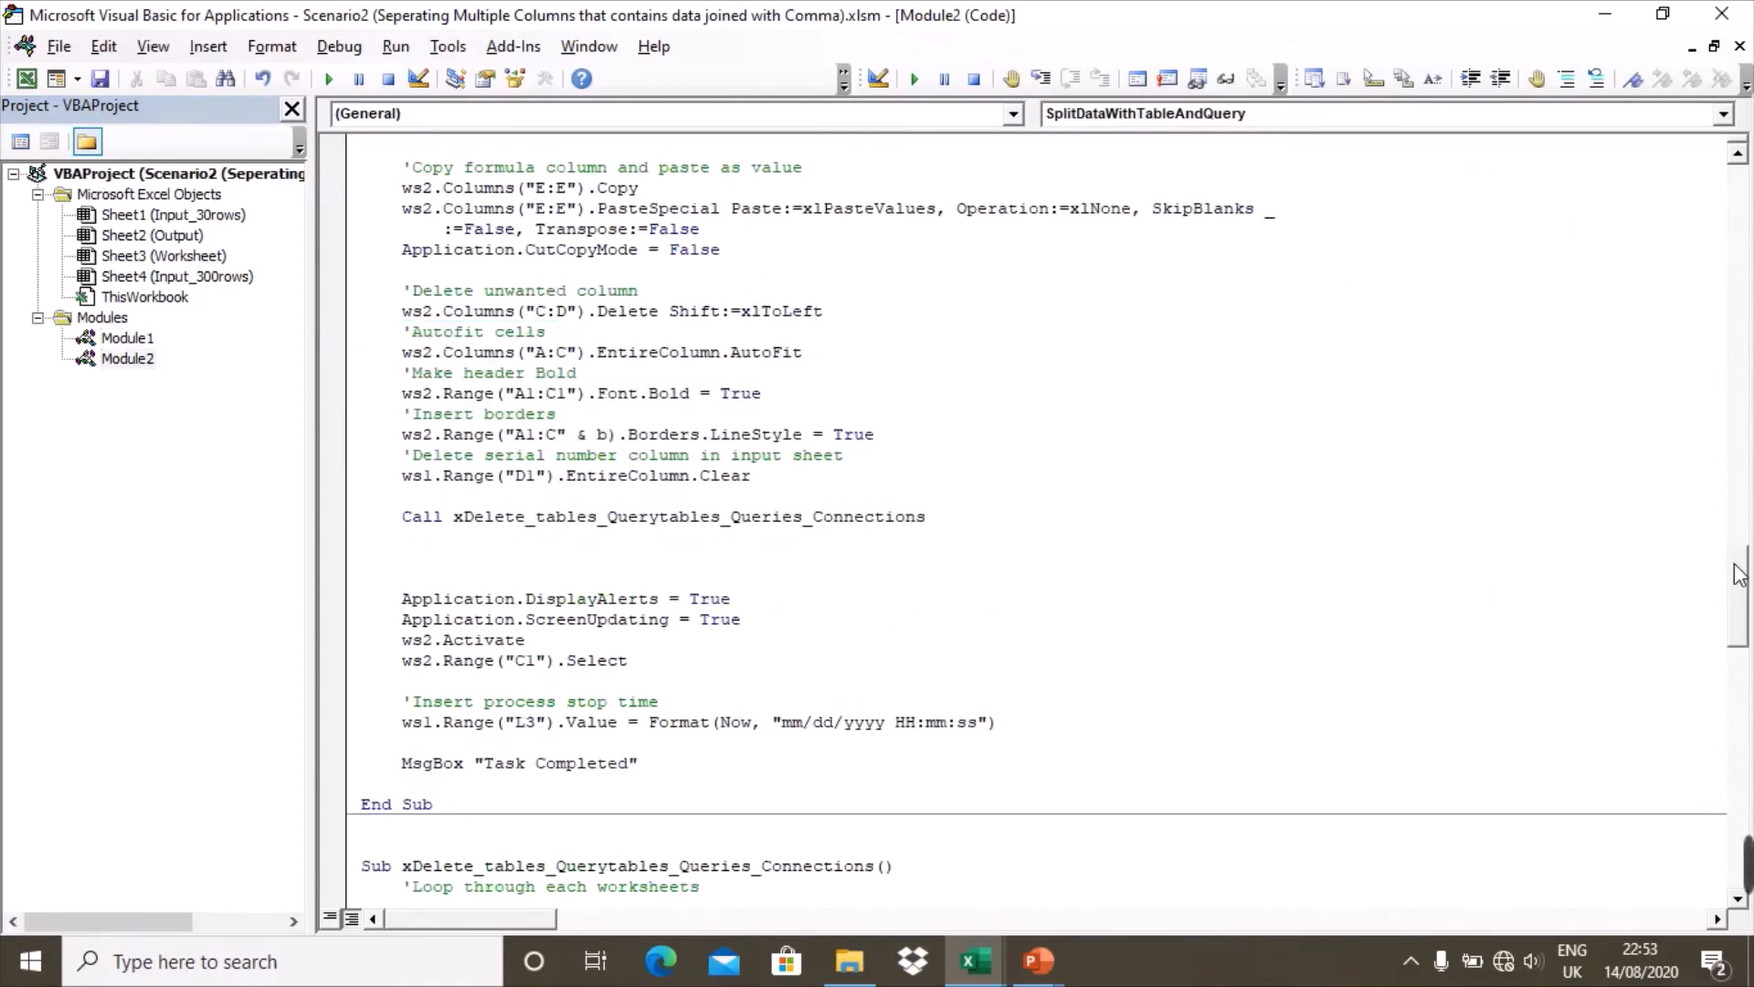
drag(1739, 573, 1736, 169)
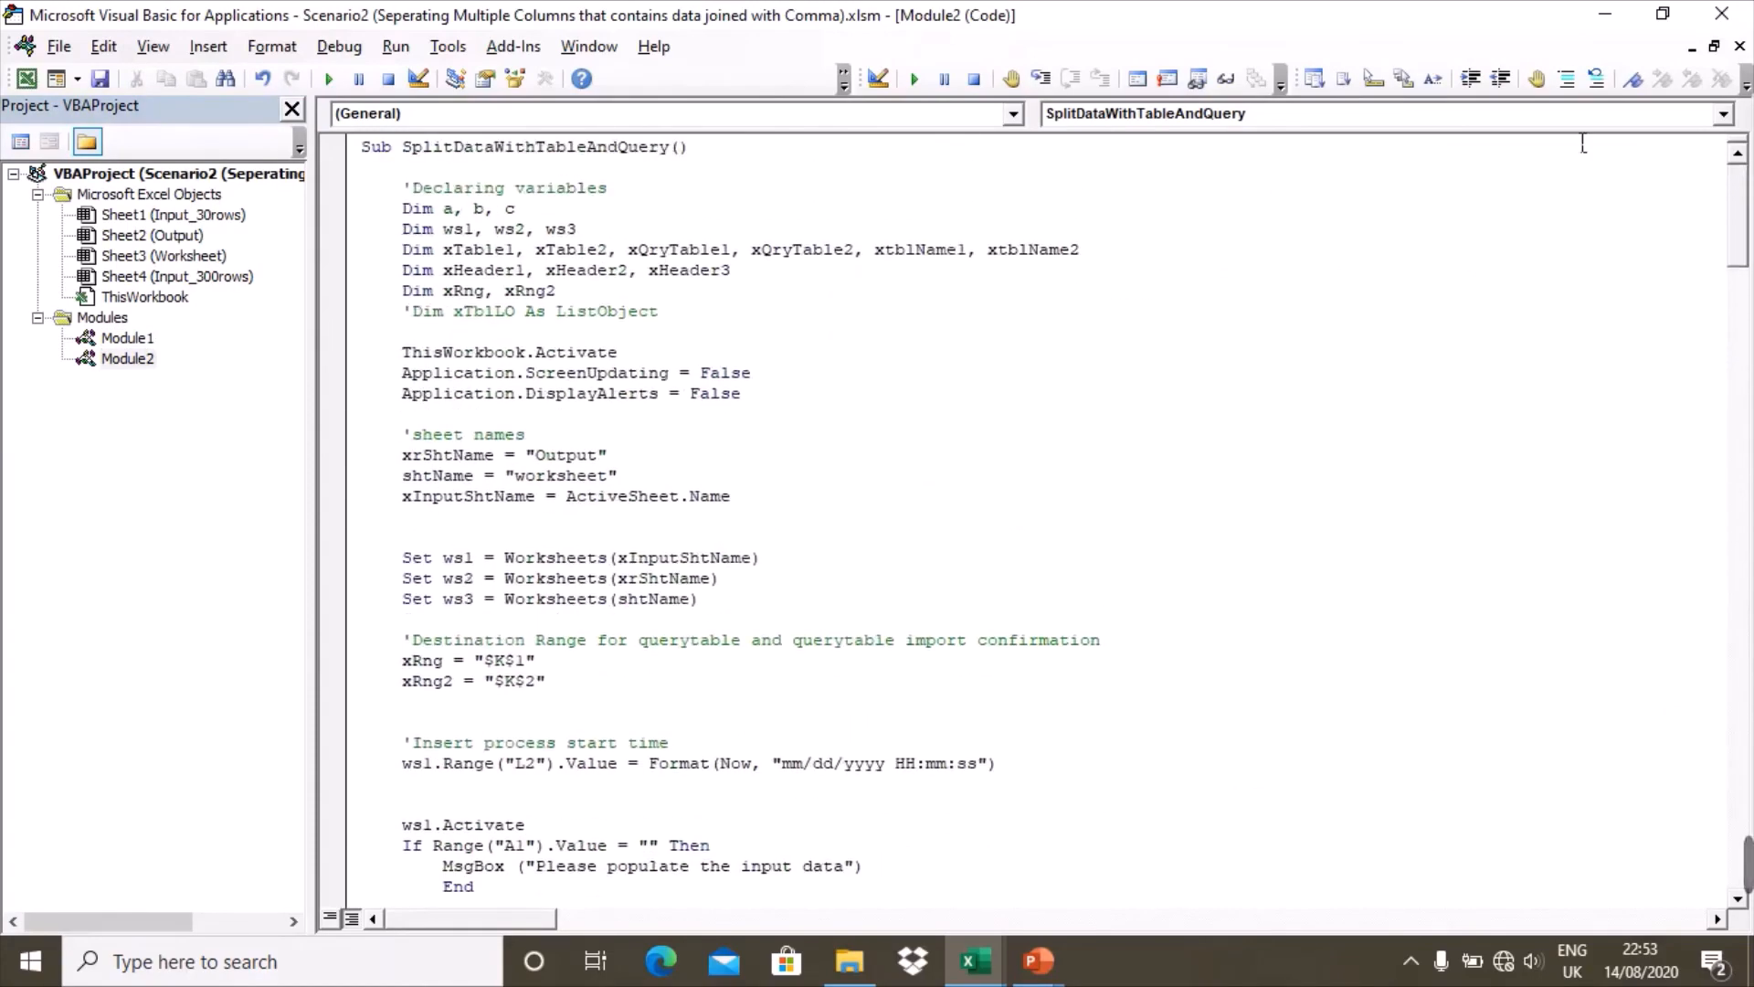